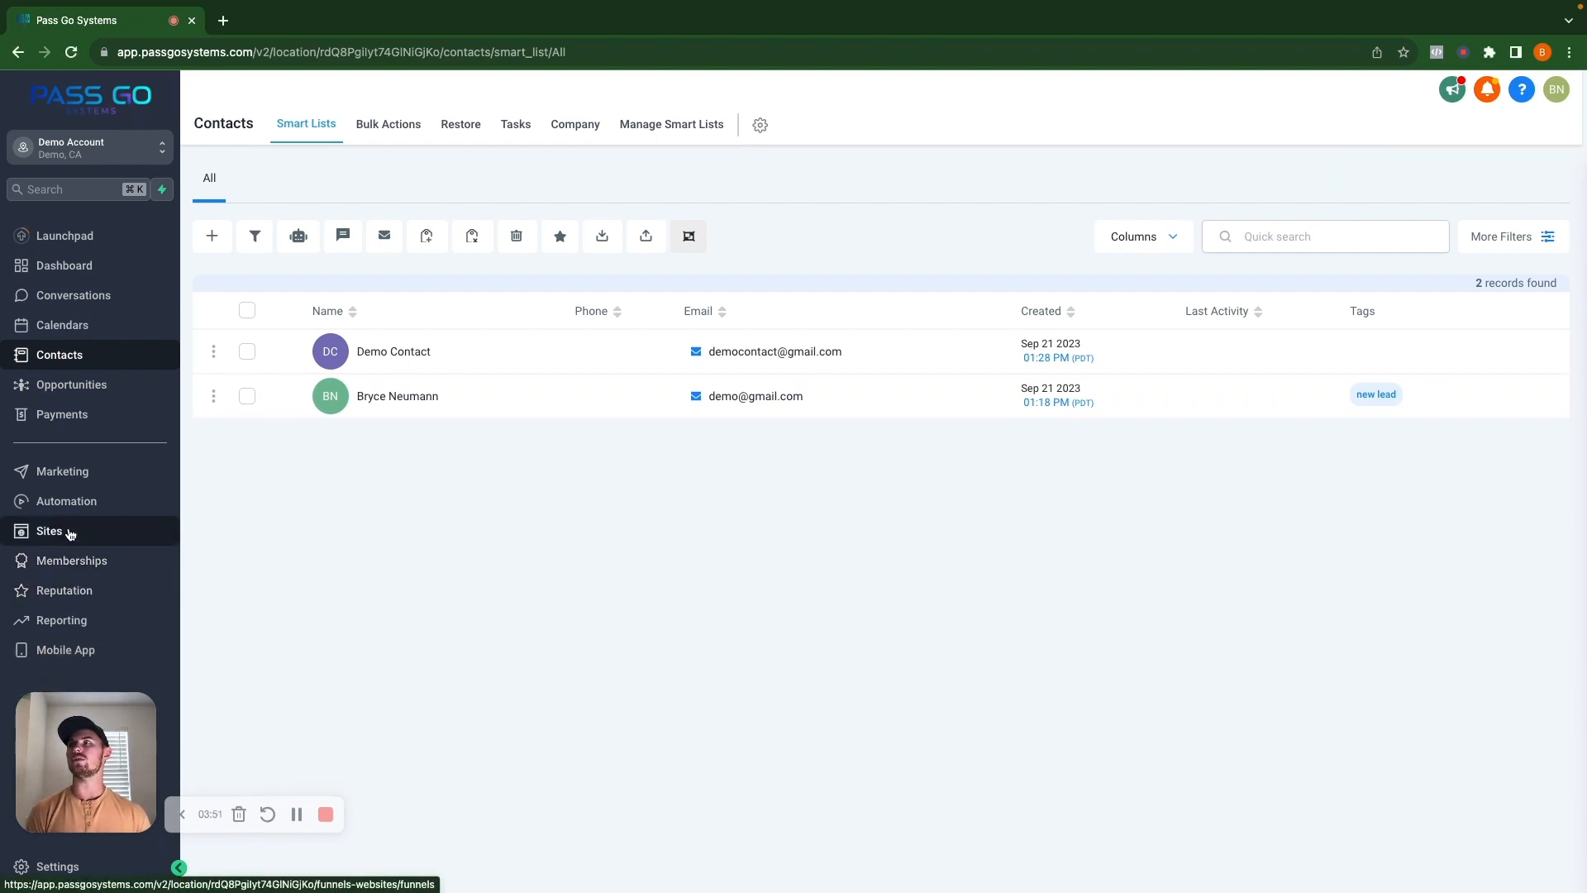
From Sites, create a blank funnel and enter the name 'New Demo Funnel'.
{"action": "left_click", "coordinate": [70, 533]}
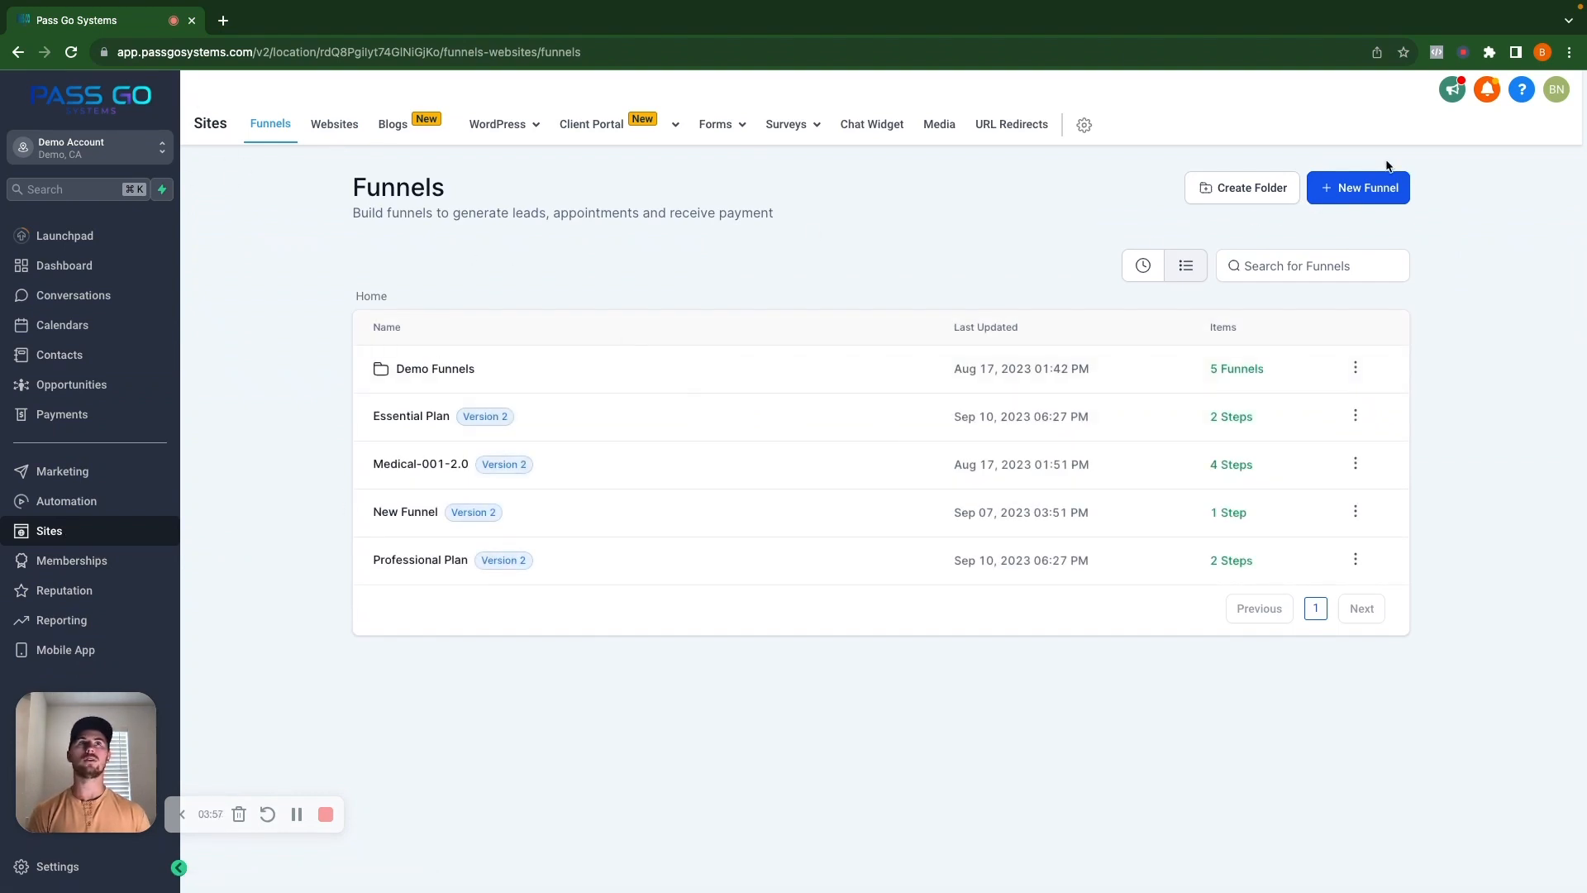
{"action": "left_click", "coordinate": [1361, 189]}
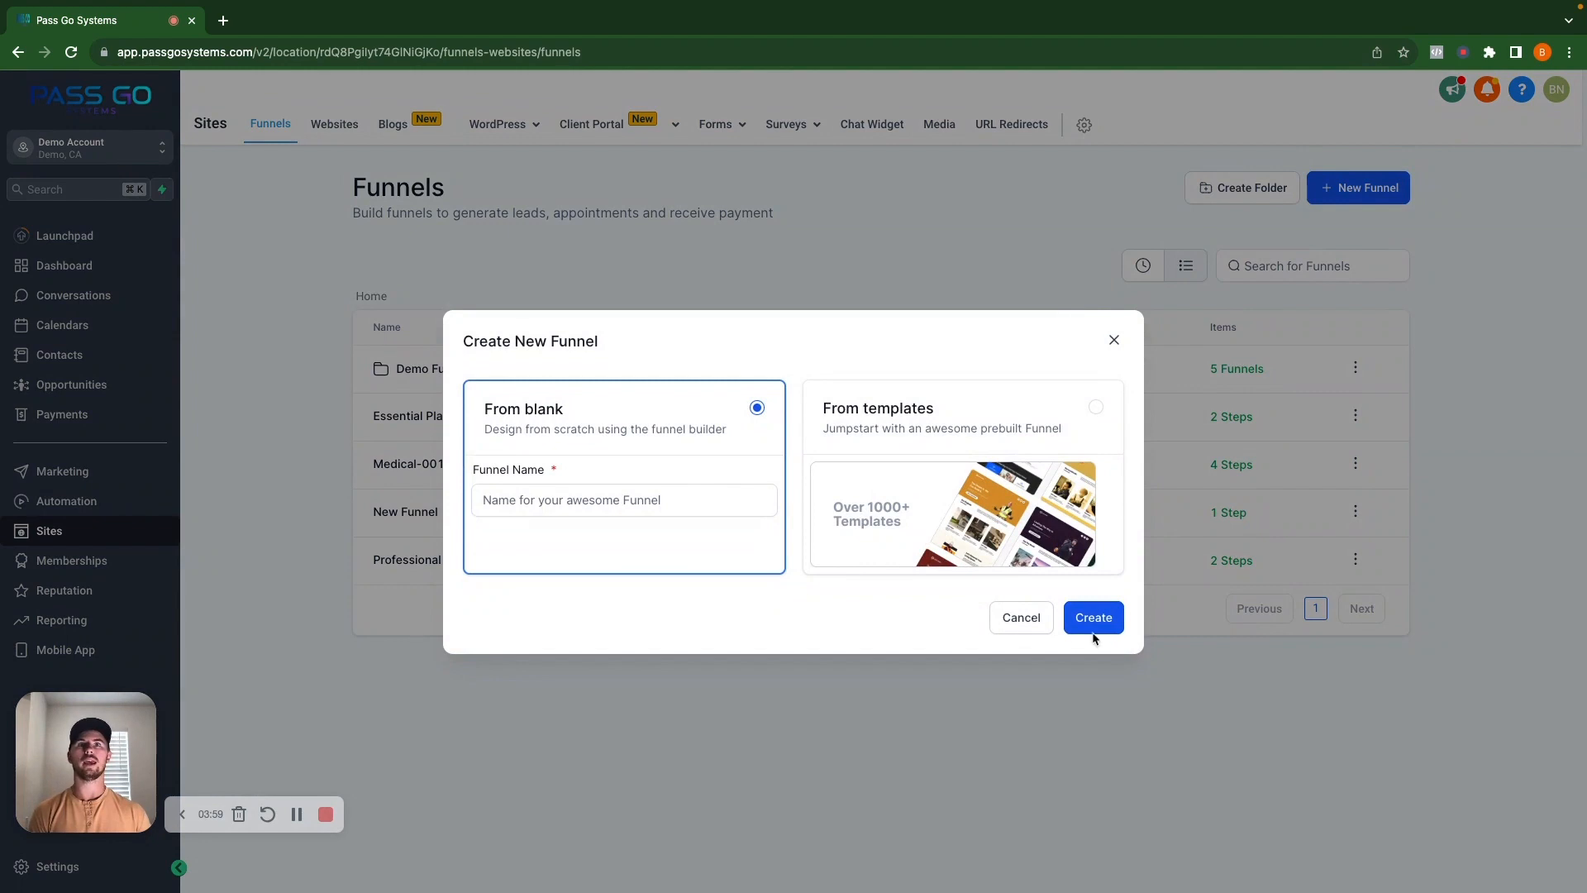
{"action": "left_click", "coordinate": [605, 496]}
{"action": "type", "text": "New "}
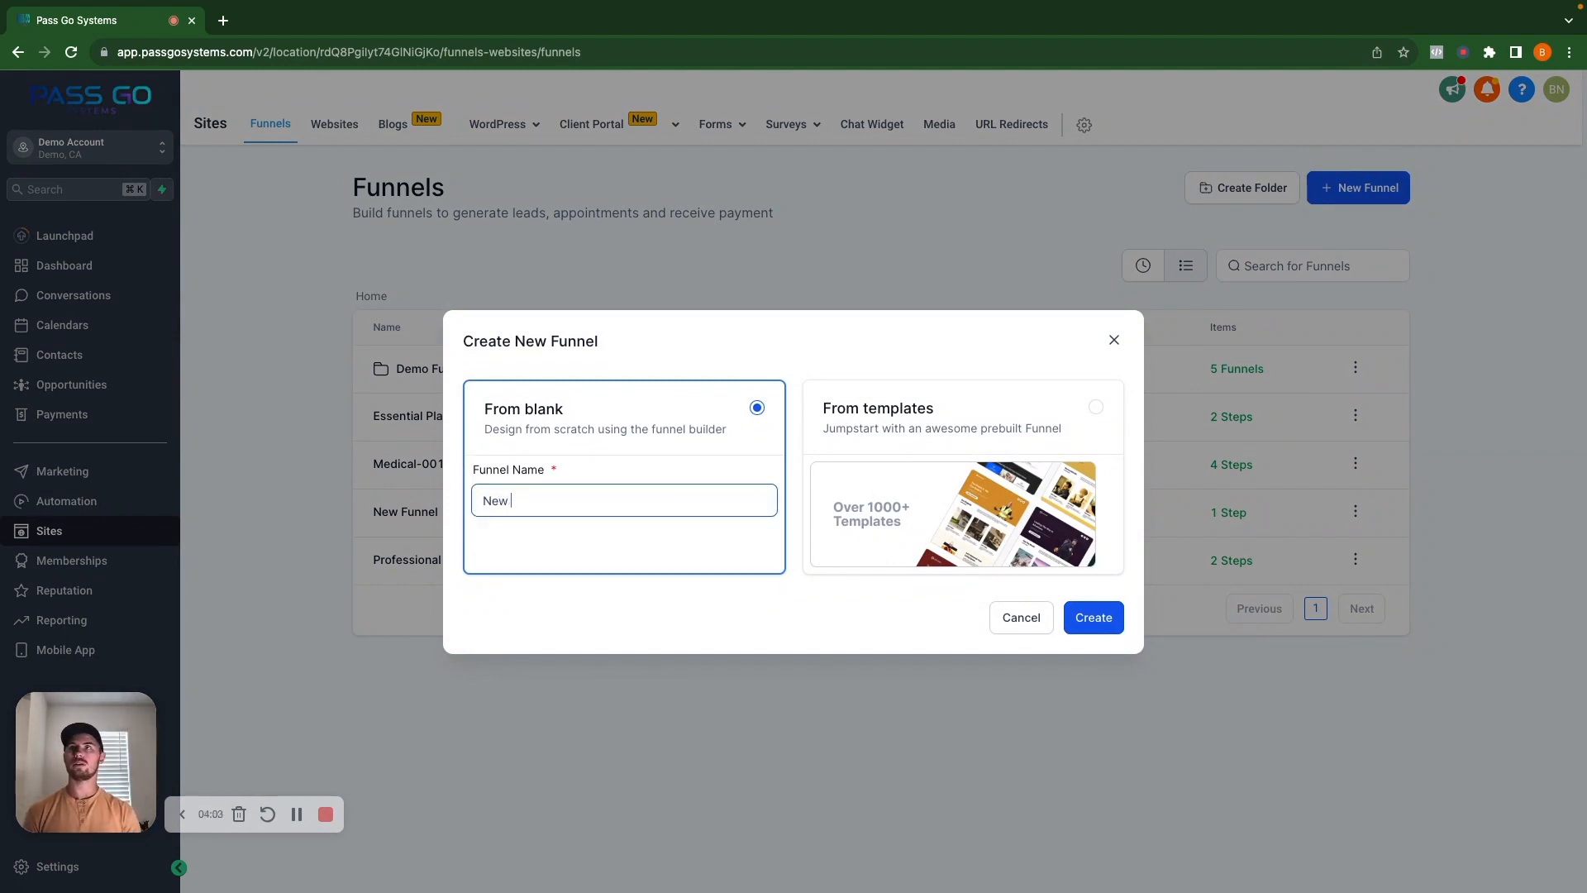
{"action": "type", "text": "Demo Funnel"}
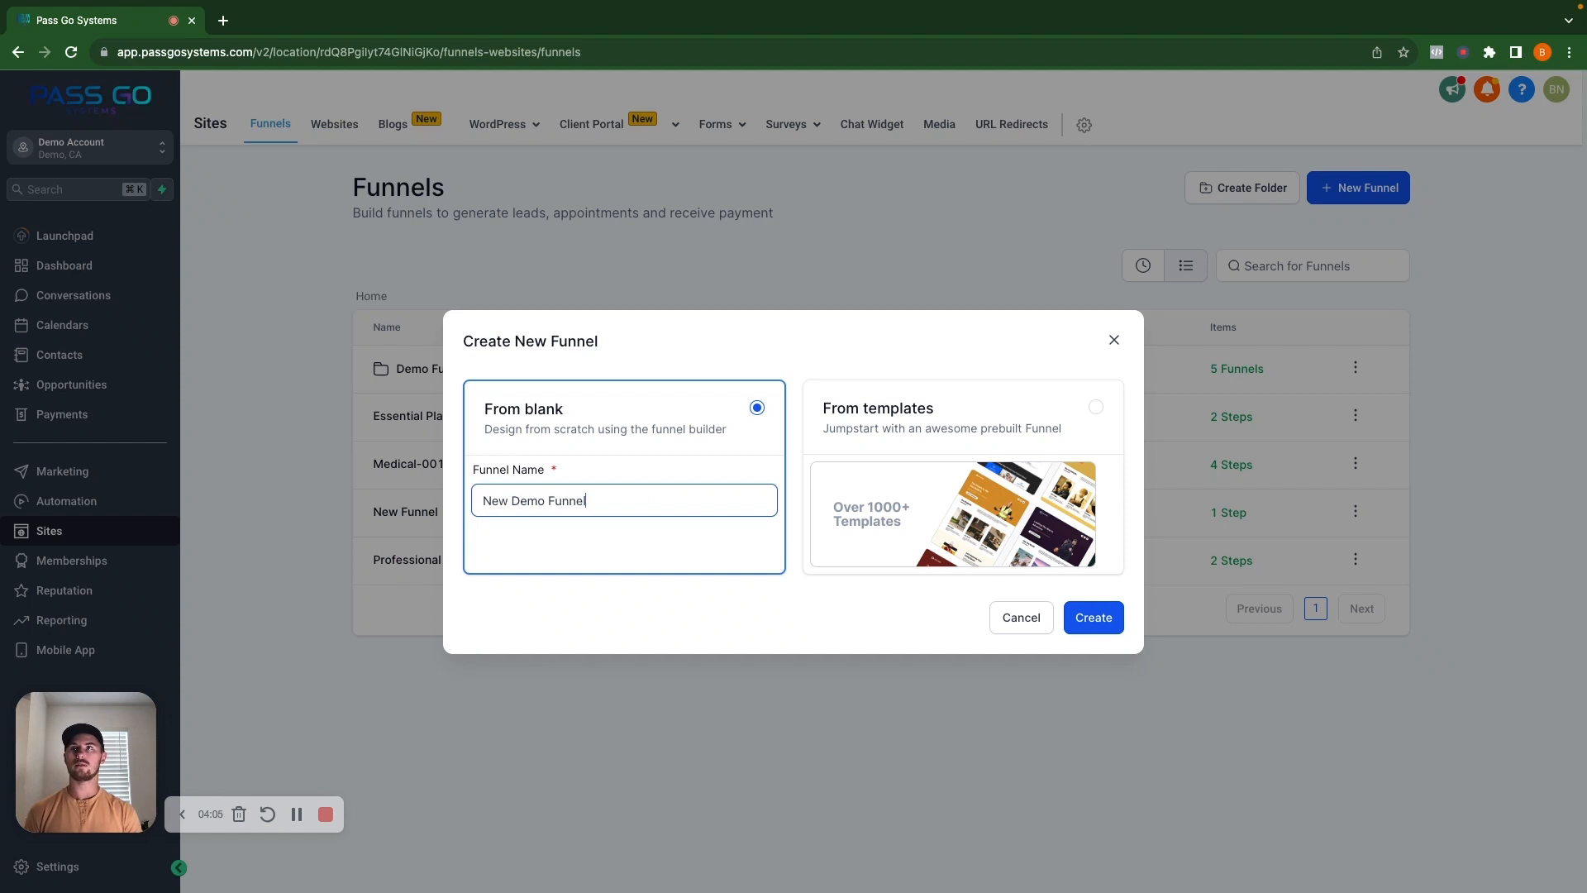
{"action": "left_click", "coordinate": [1066, 626]}
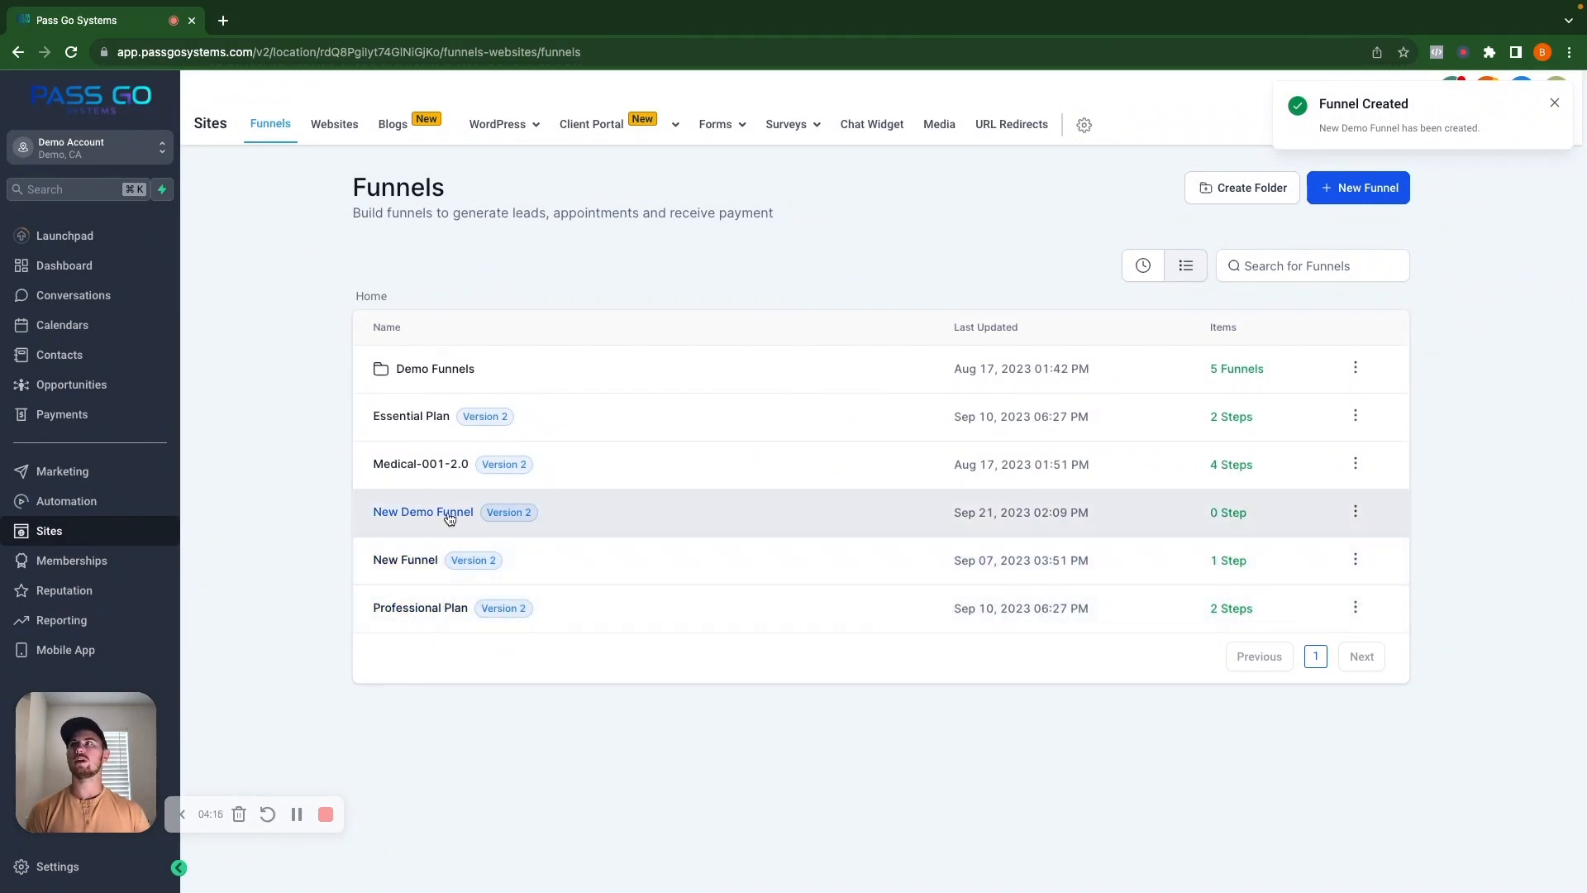
Add a new form from scratch under Forms > Builder and show the form elements list.
{"action": "mouse_move", "coordinate": [733, 125]}
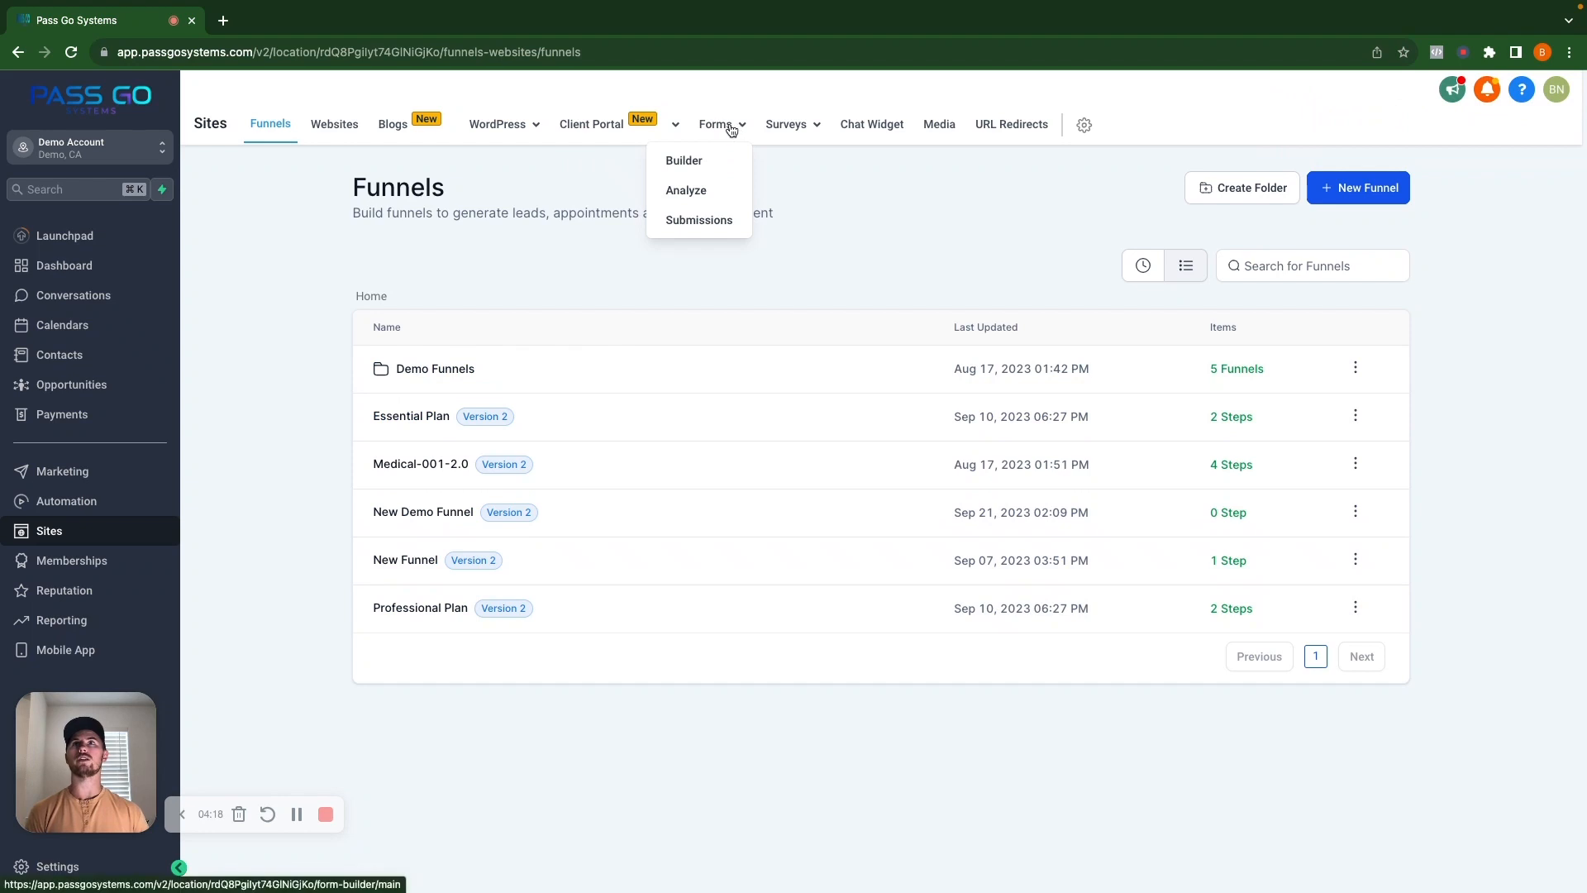
{"action": "left_click", "coordinate": [684, 162]}
{"action": "left_click", "coordinate": [1377, 191]}
{"action": "left_click", "coordinate": [1366, 227]}
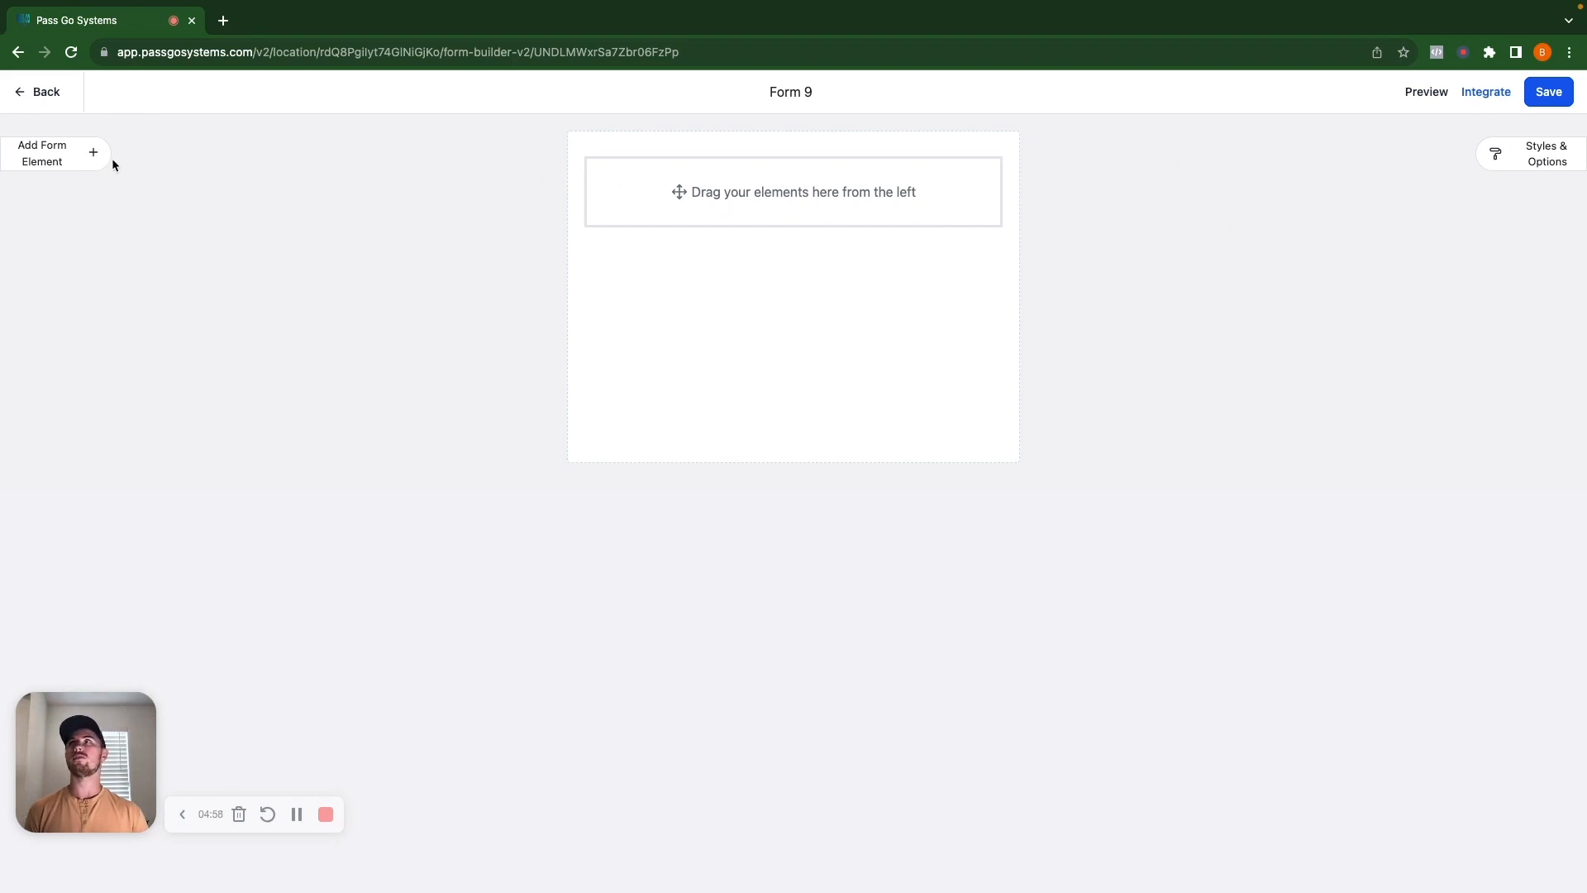
{"action": "left_click", "coordinate": [35, 158]}
Drag Full Name, Phone, Email and submit button elements onto the form.
{"action": "left_click_drag", "start_coordinate": [29, 266], "coordinate": [661, 216]}
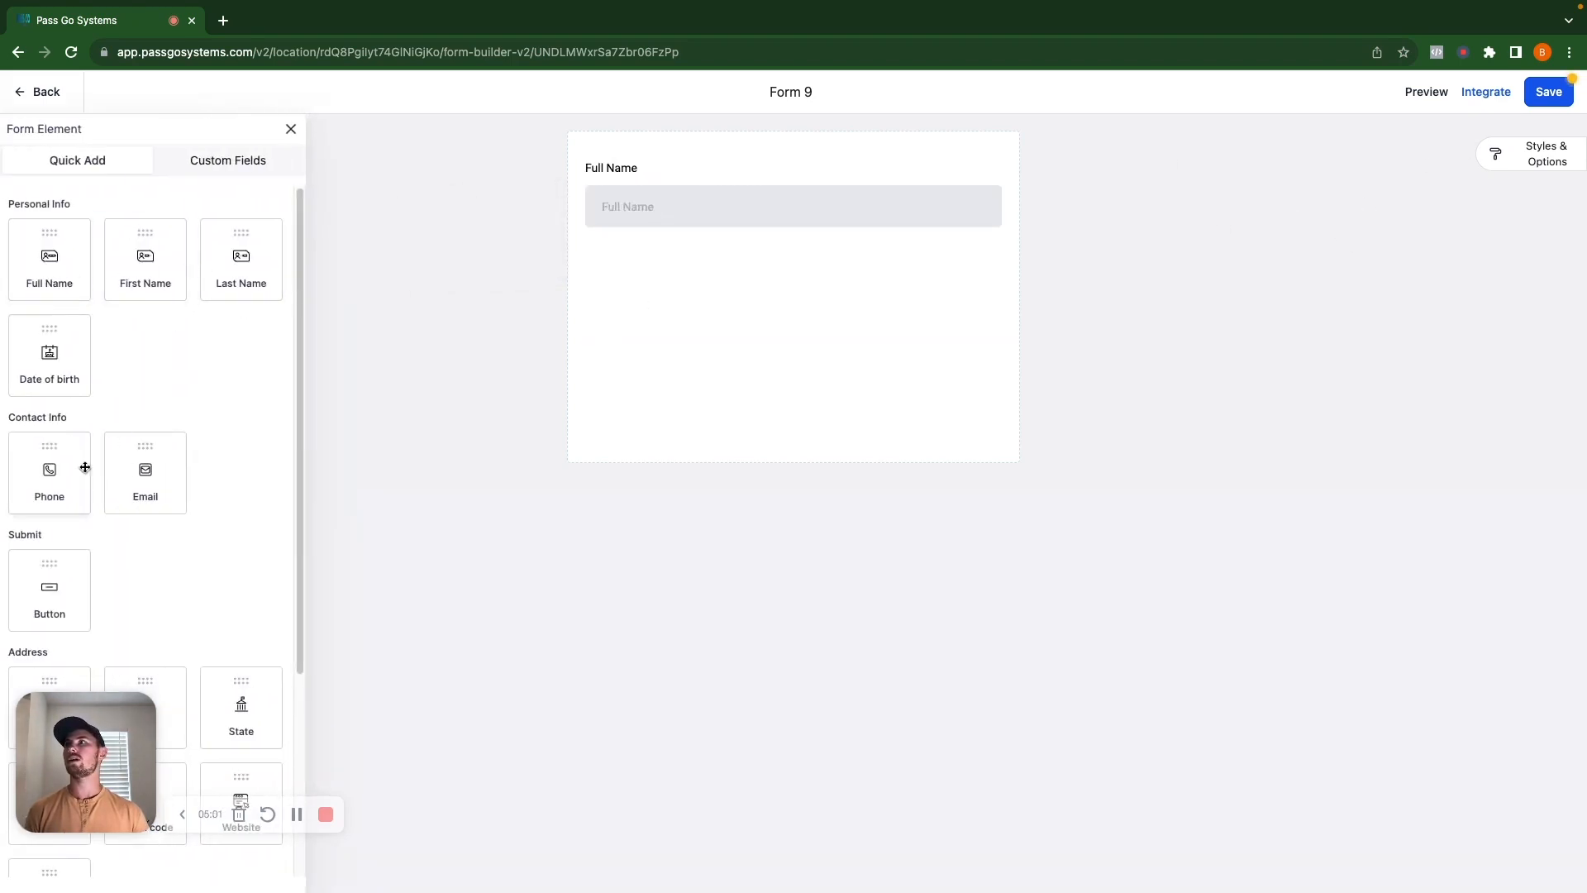
{"action": "left_click_drag", "start_coordinate": [54, 475], "coordinate": [584, 349]}
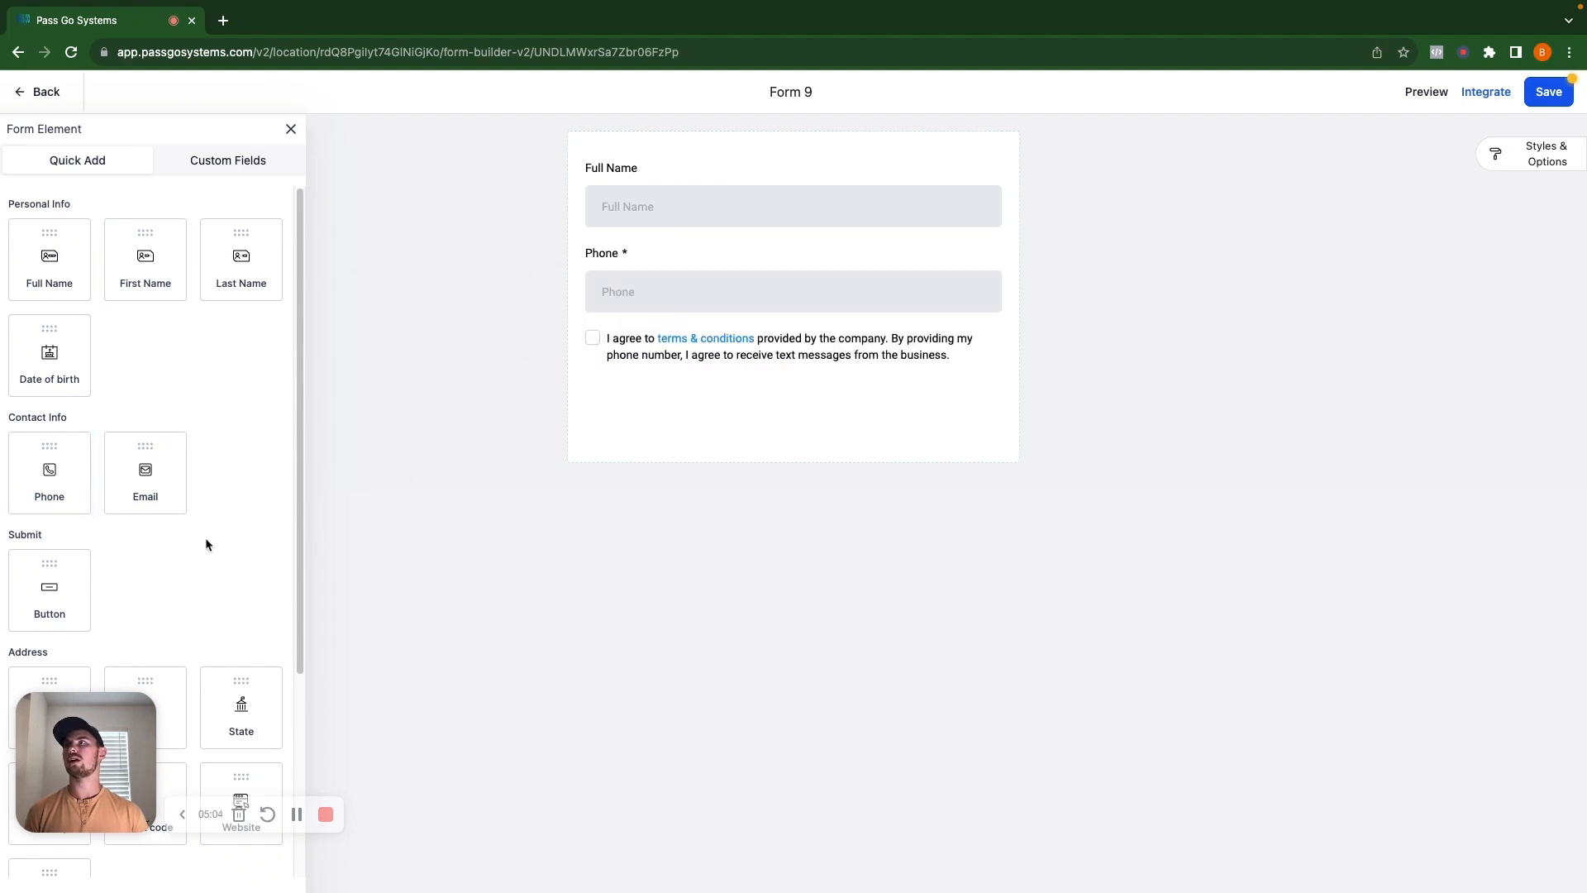
{"action": "left_click_drag", "start_coordinate": [145, 471], "coordinate": [758, 340]}
{"action": "left_click_drag", "start_coordinate": [82, 602], "coordinate": [685, 412]}
Turn on Full Width for the submit button and close its settings.
{"action": "left_click", "coordinate": [592, 462]}
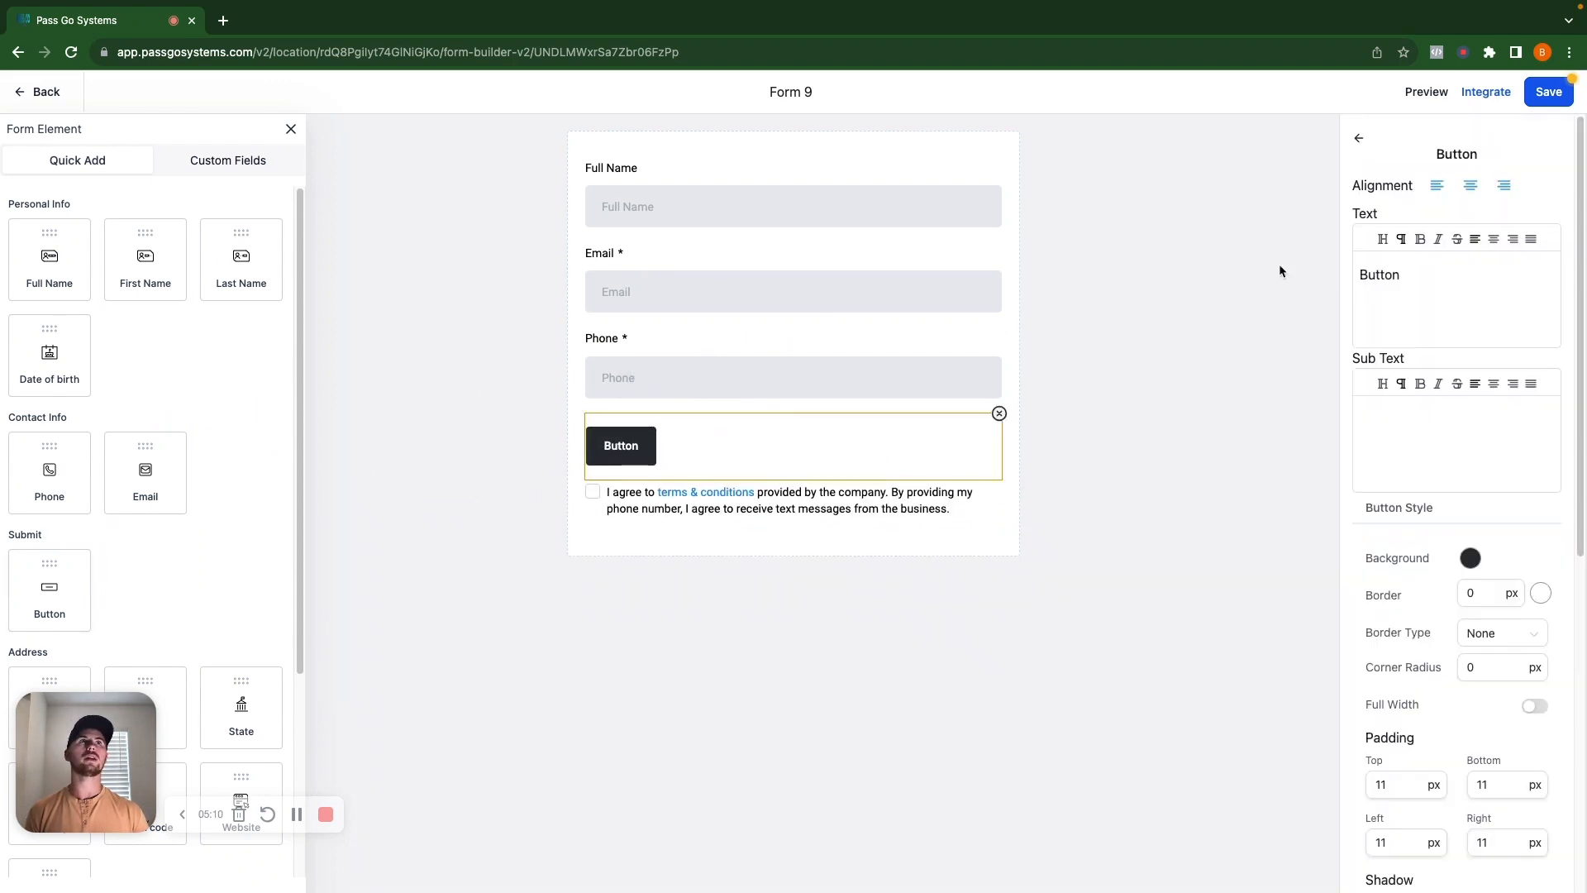
{"action": "scroll", "coordinate": [1401, 661], "scroll_direction": "down", "scroll_amount": 6}
{"action": "scroll", "coordinate": [1403, 666], "scroll_direction": "up", "scroll_amount": 6}
{"action": "scroll", "coordinate": [1446, 473], "scroll_direction": "down", "scroll_amount": 1}
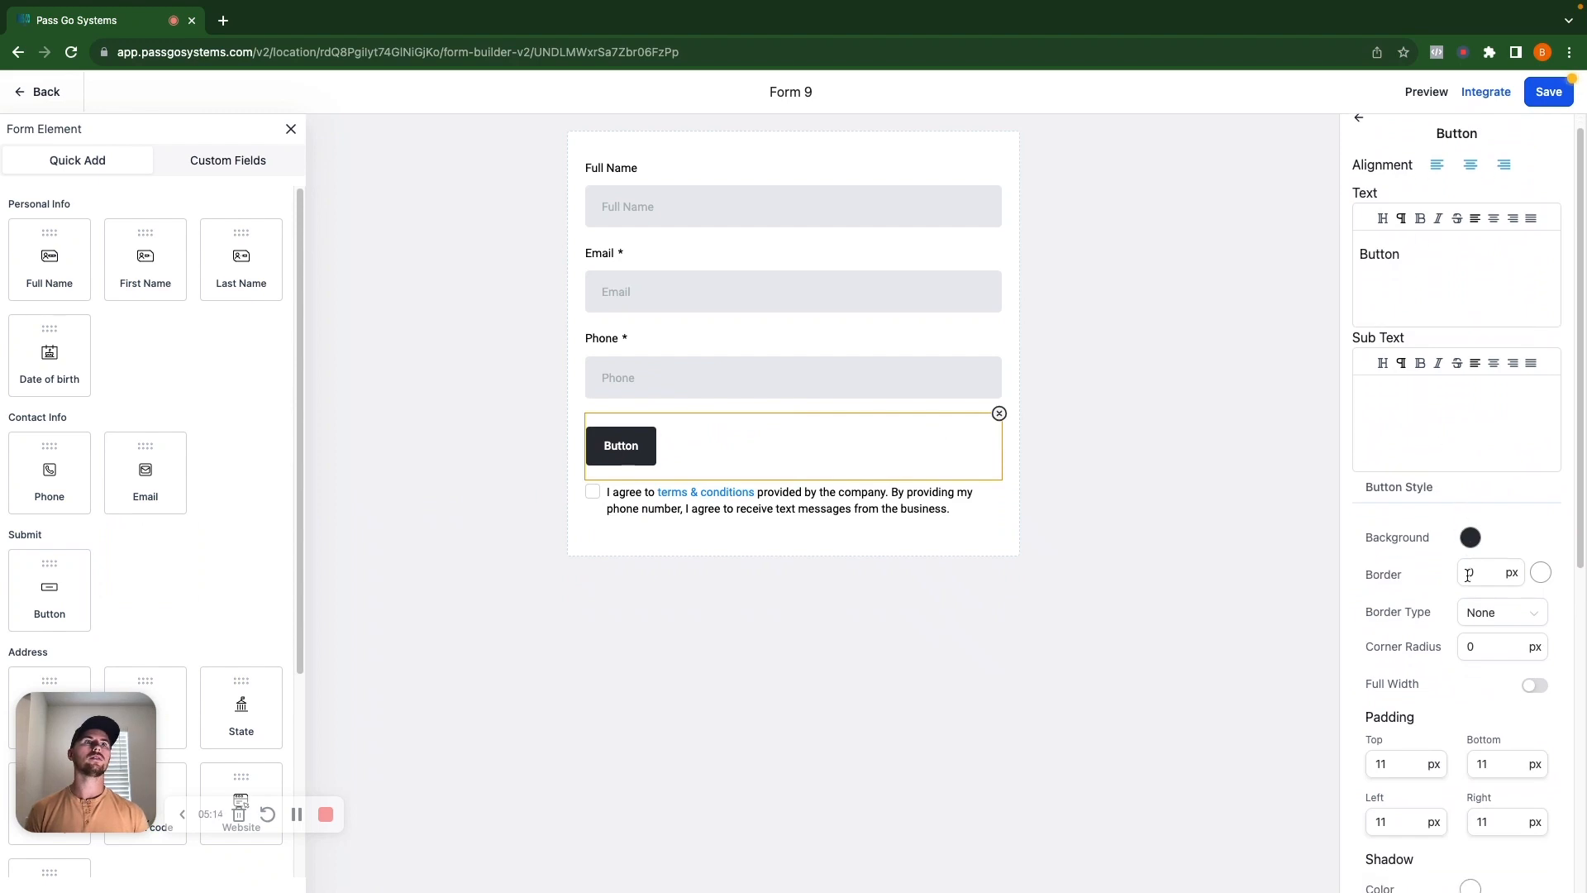
{"action": "left_click", "coordinate": [1533, 684]}
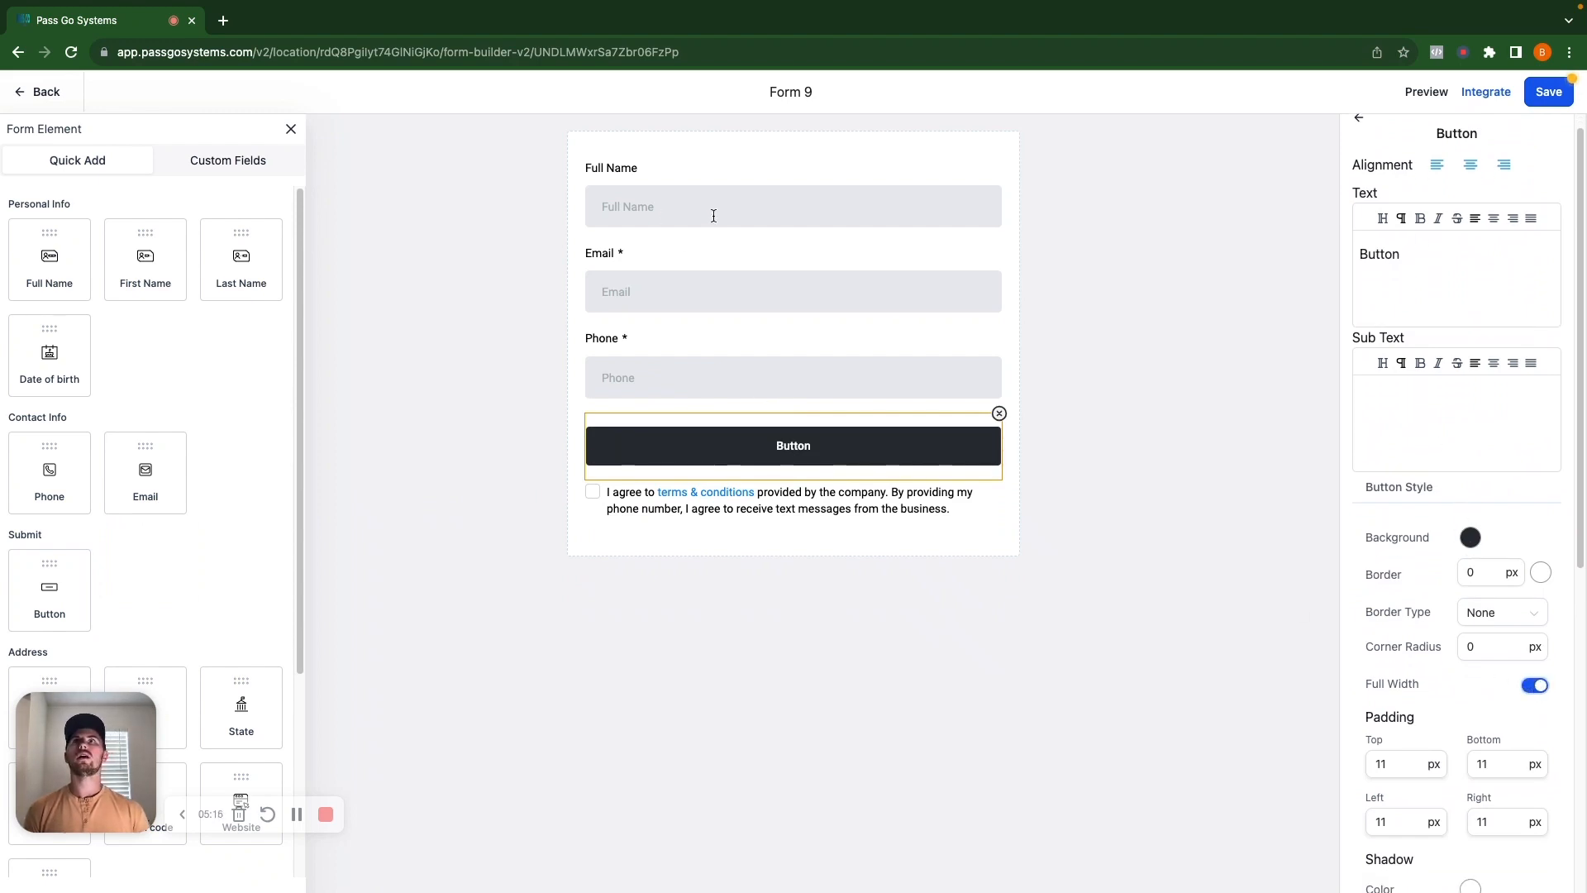
{"action": "triple_click", "coordinate": [793, 90]}
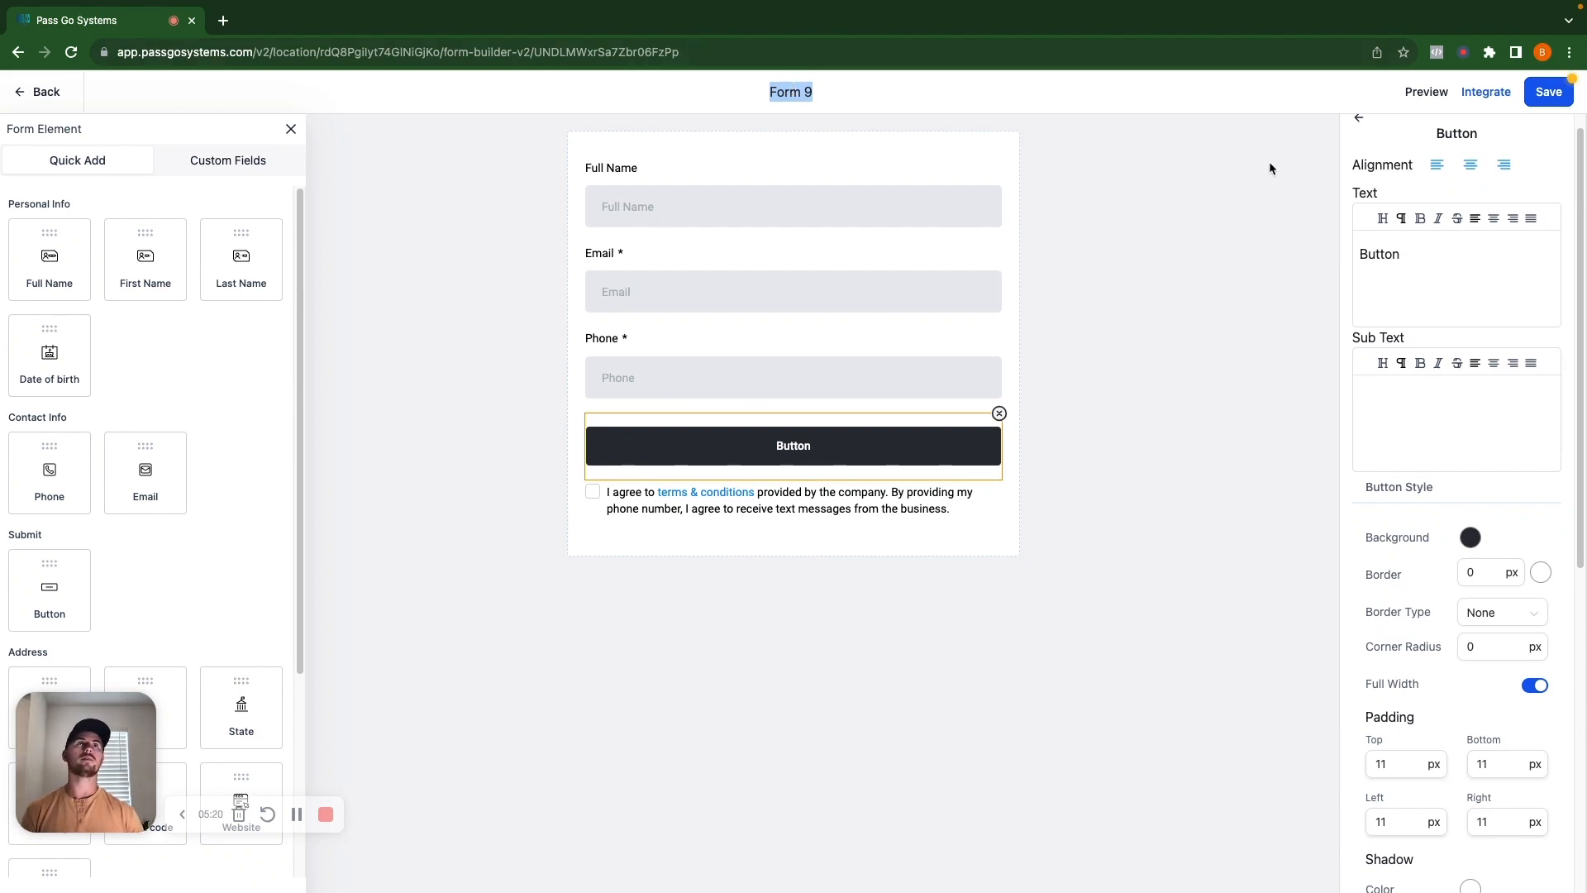
{"action": "left_click", "coordinate": [1353, 112]}
{"action": "left_click", "coordinate": [1356, 120]}
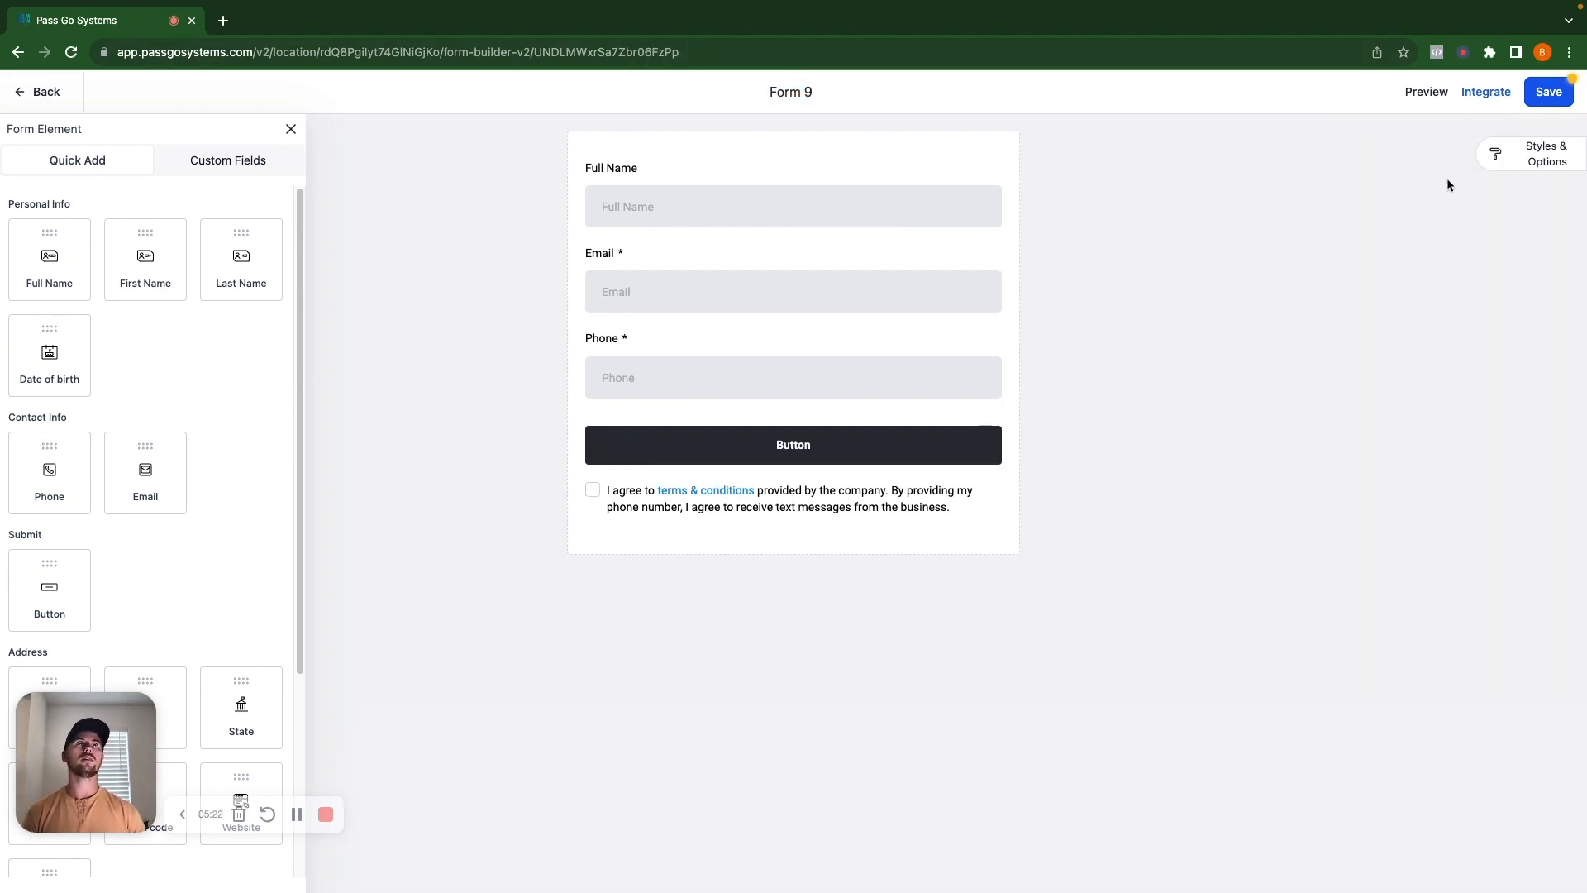
Rename the form to 'New Demo Form' in Styles & Options and save it.
{"action": "left_click", "coordinate": [1530, 152]}
{"action": "left_click", "coordinate": [1523, 161]}
{"action": "triple_click", "coordinate": [1452, 246]}
{"action": "type", "text": "New Demo Form"}
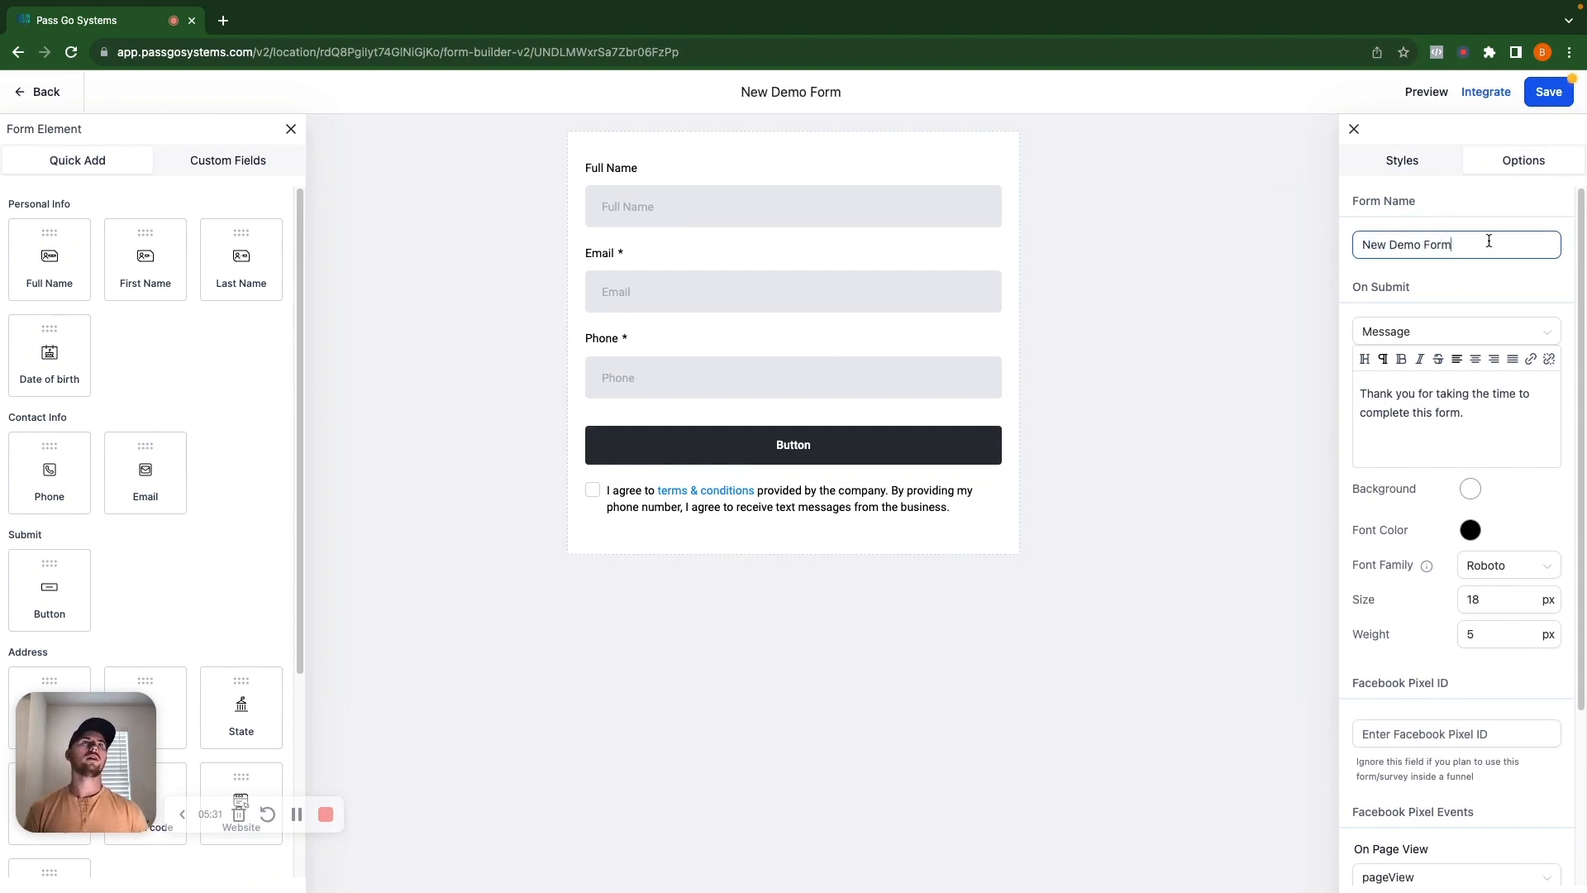
{"action": "left_click", "coordinate": [1550, 94]}
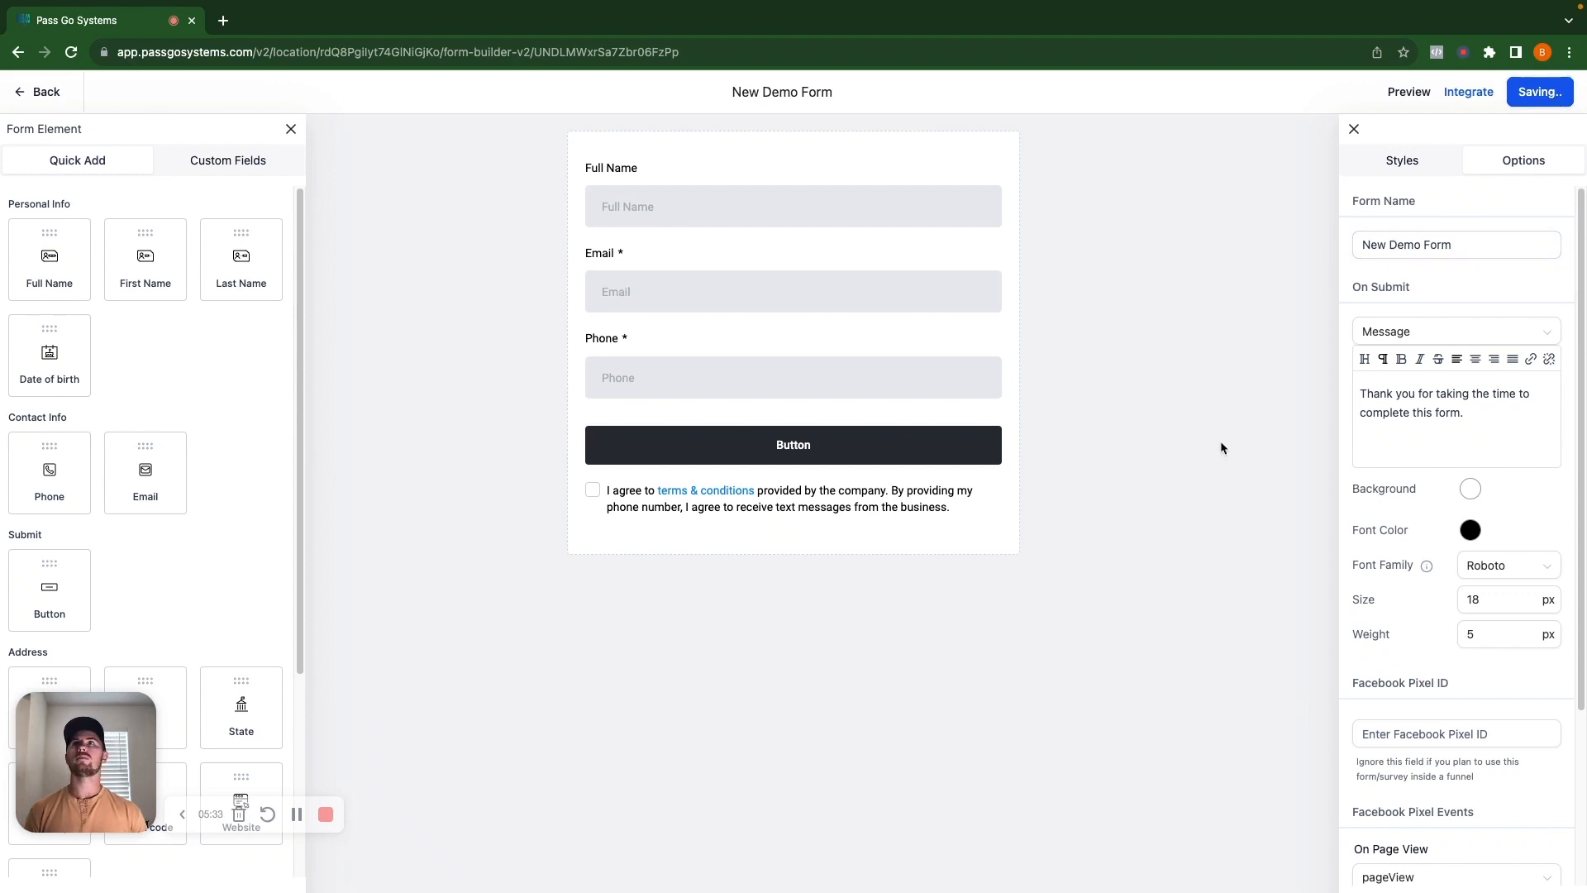
Mark the Full Name field as required and go back to the forms list.
{"action": "left_click", "coordinate": [645, 188]}
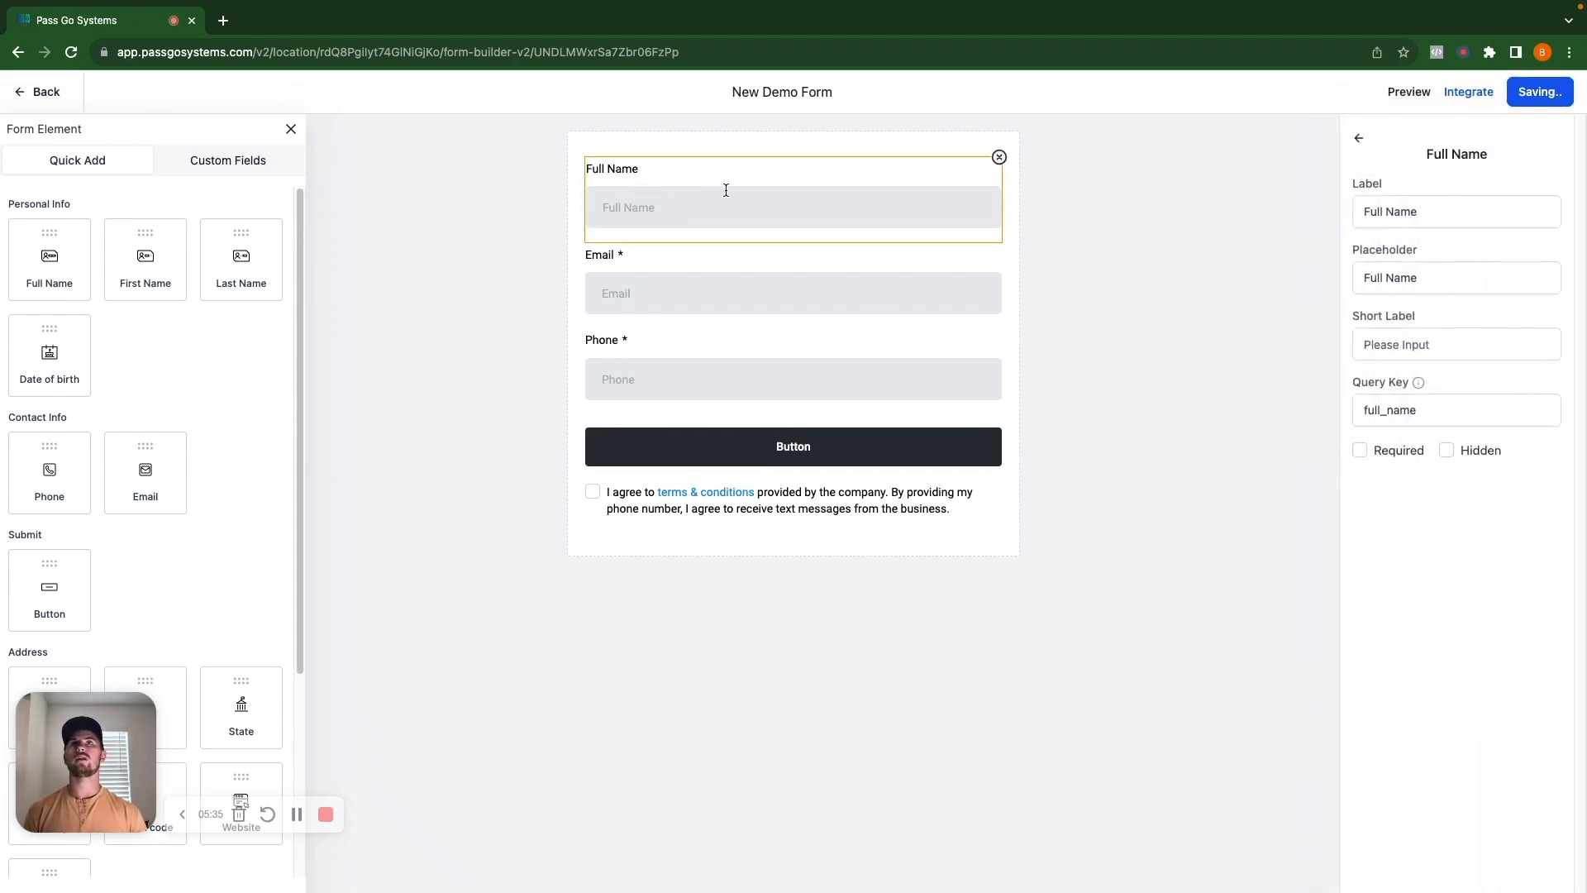
{"action": "left_click", "coordinate": [1361, 450]}
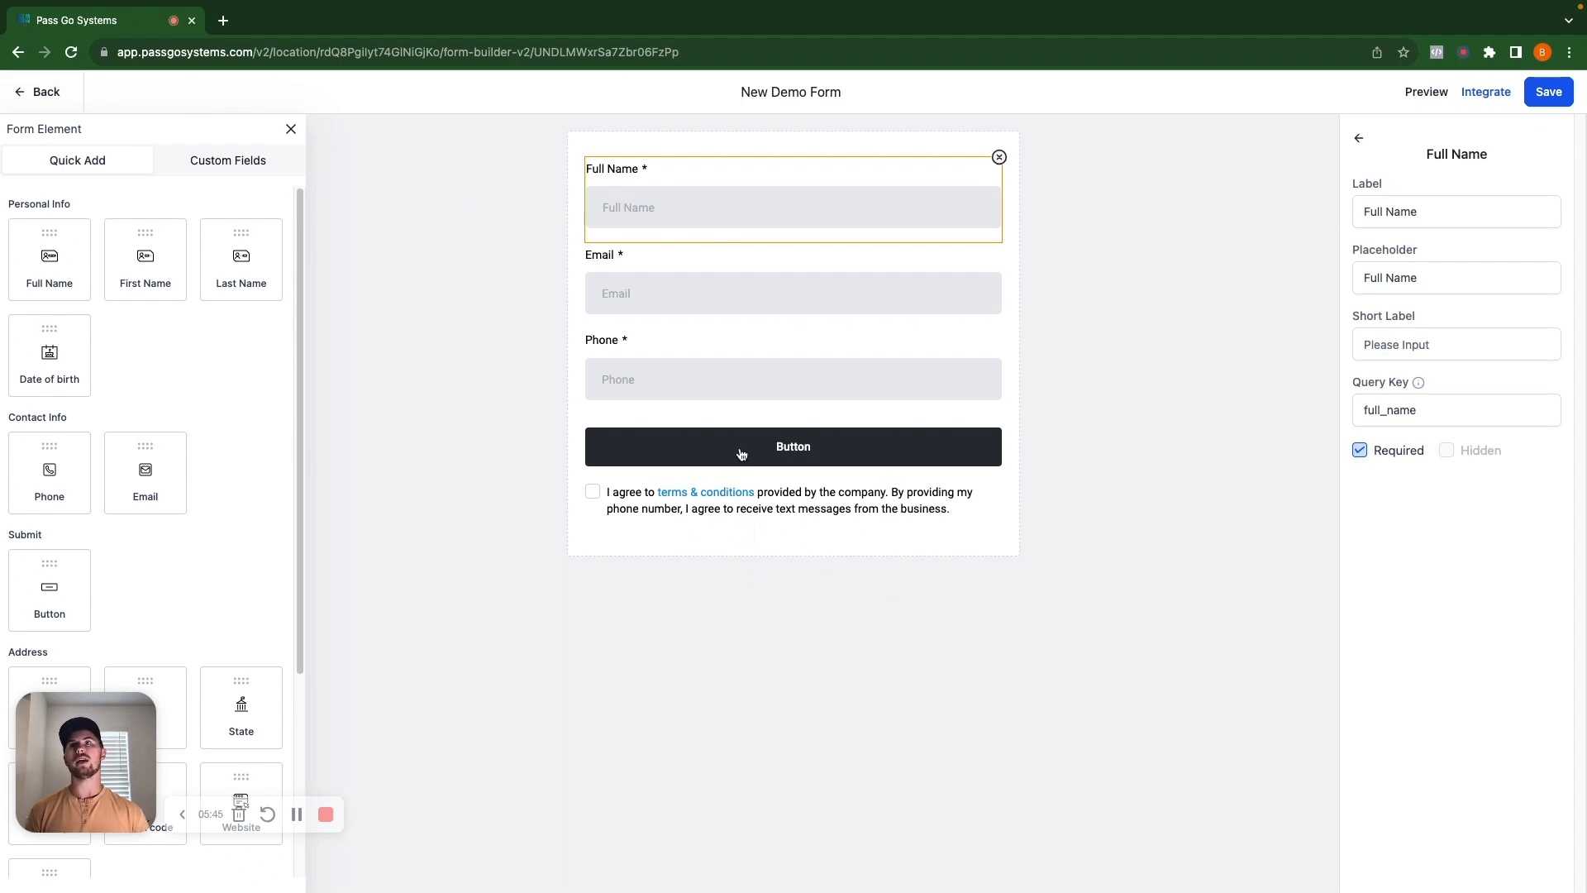
{"action": "left_click", "coordinate": [41, 92]}
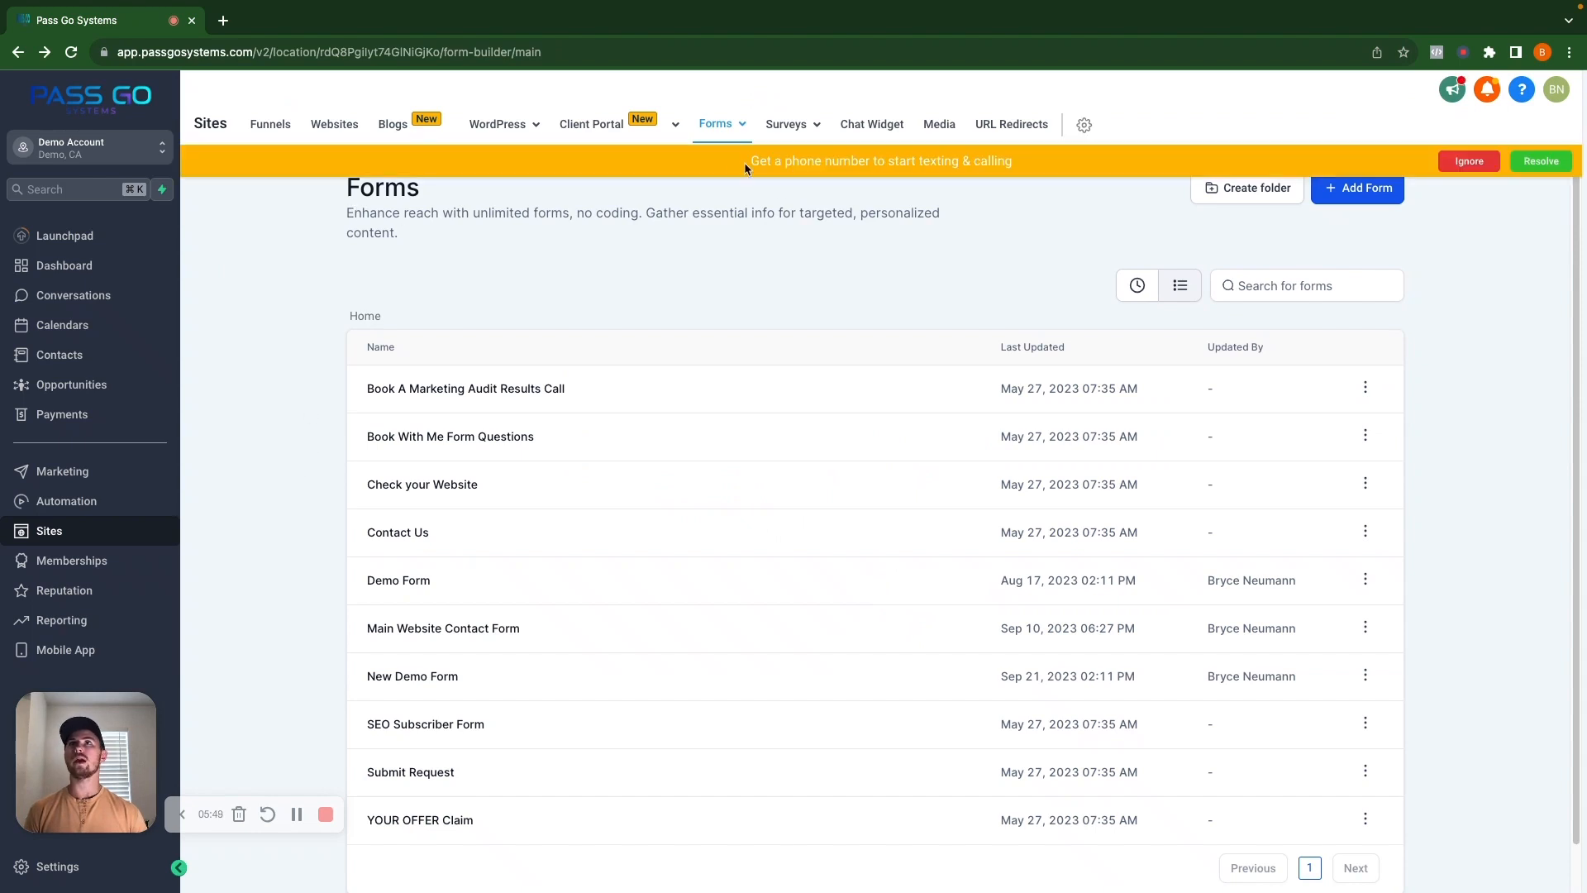
Open New Demo Funnel from the Funnels list.
{"action": "left_click", "coordinate": [270, 126]}
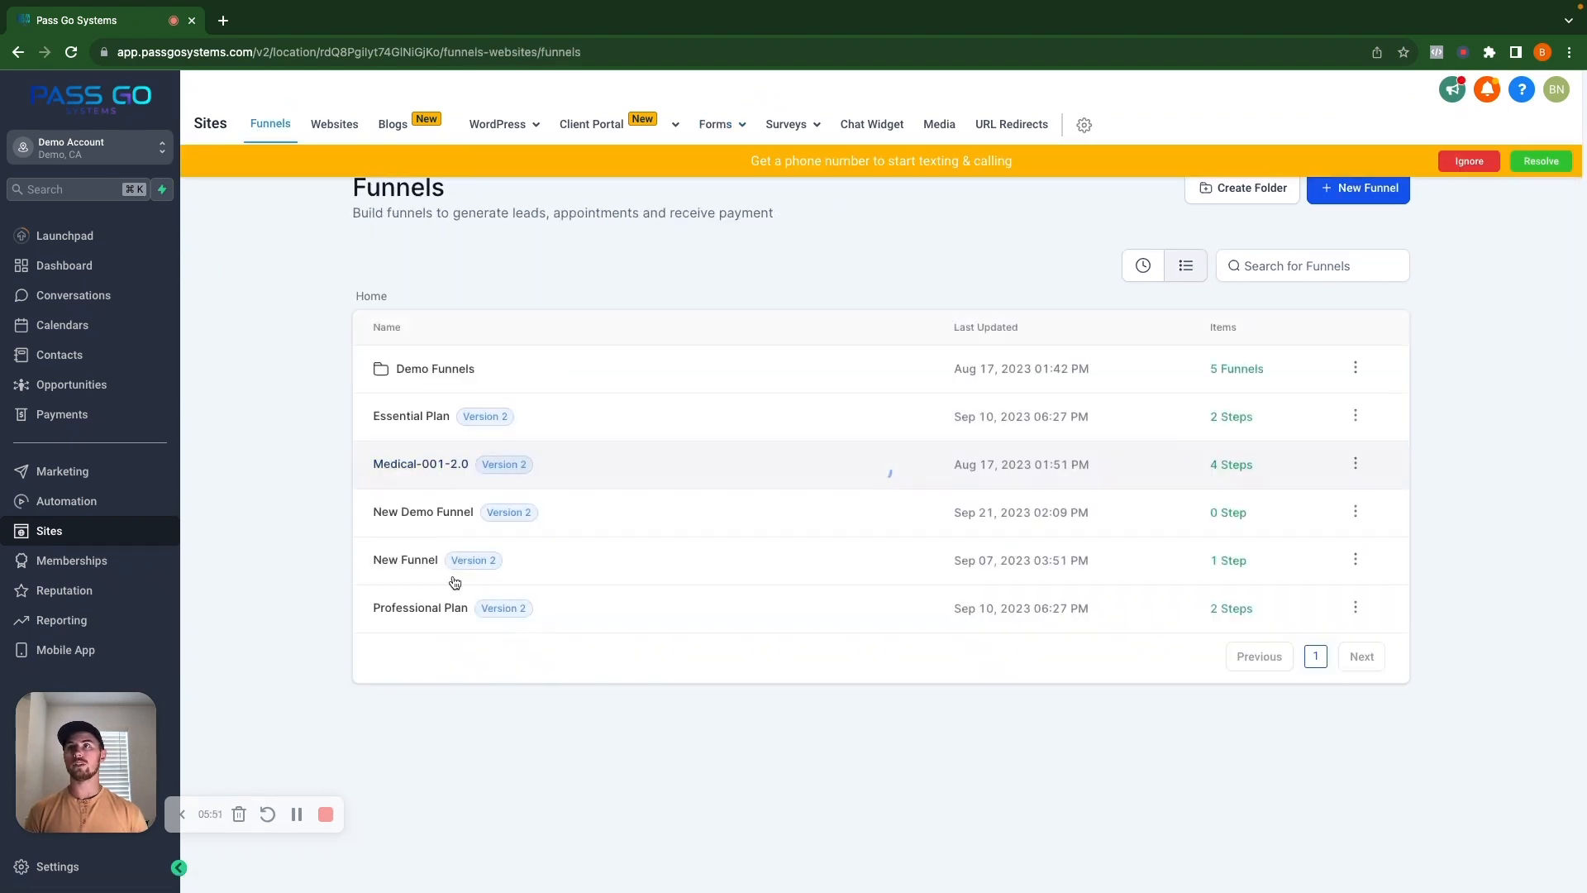
{"action": "left_click", "coordinate": [414, 559]}
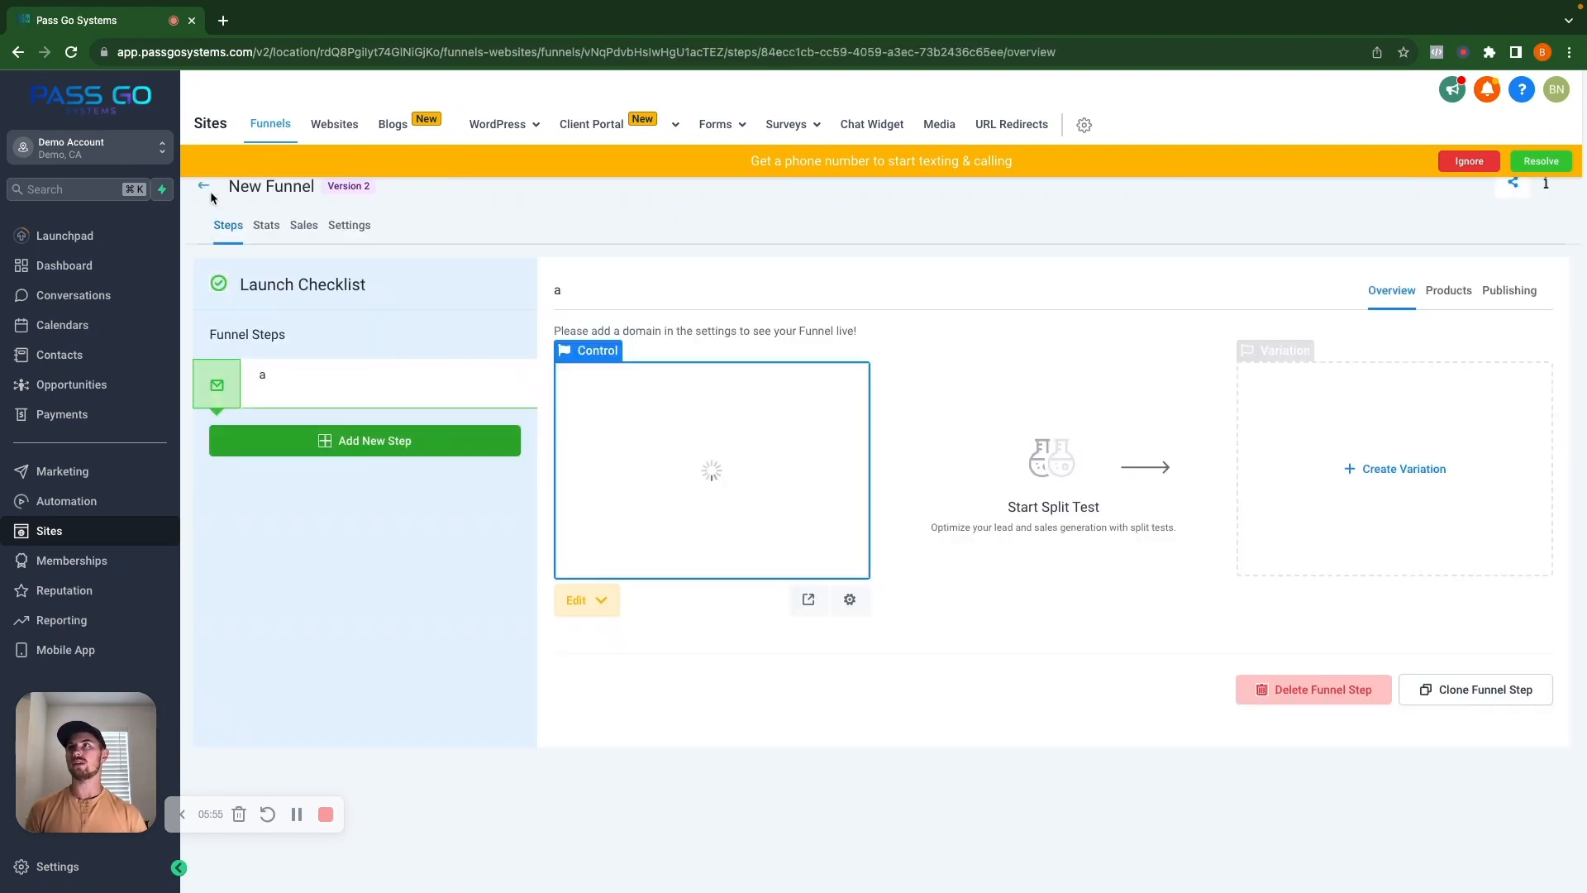
{"action": "left_click", "coordinate": [205, 186]}
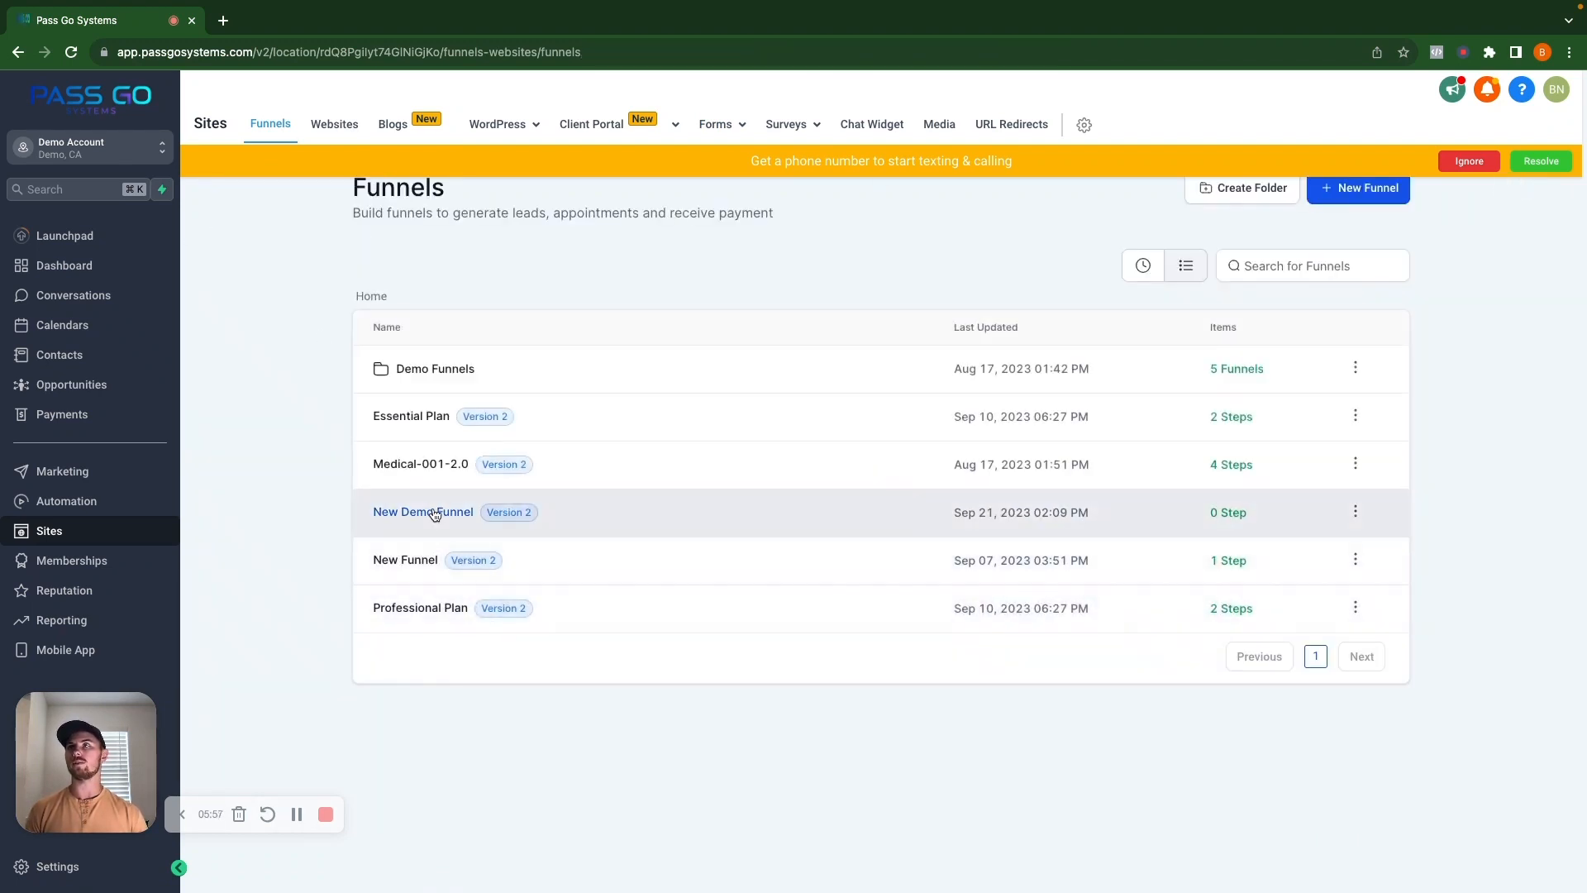
{"action": "left_click", "coordinate": [447, 510]}
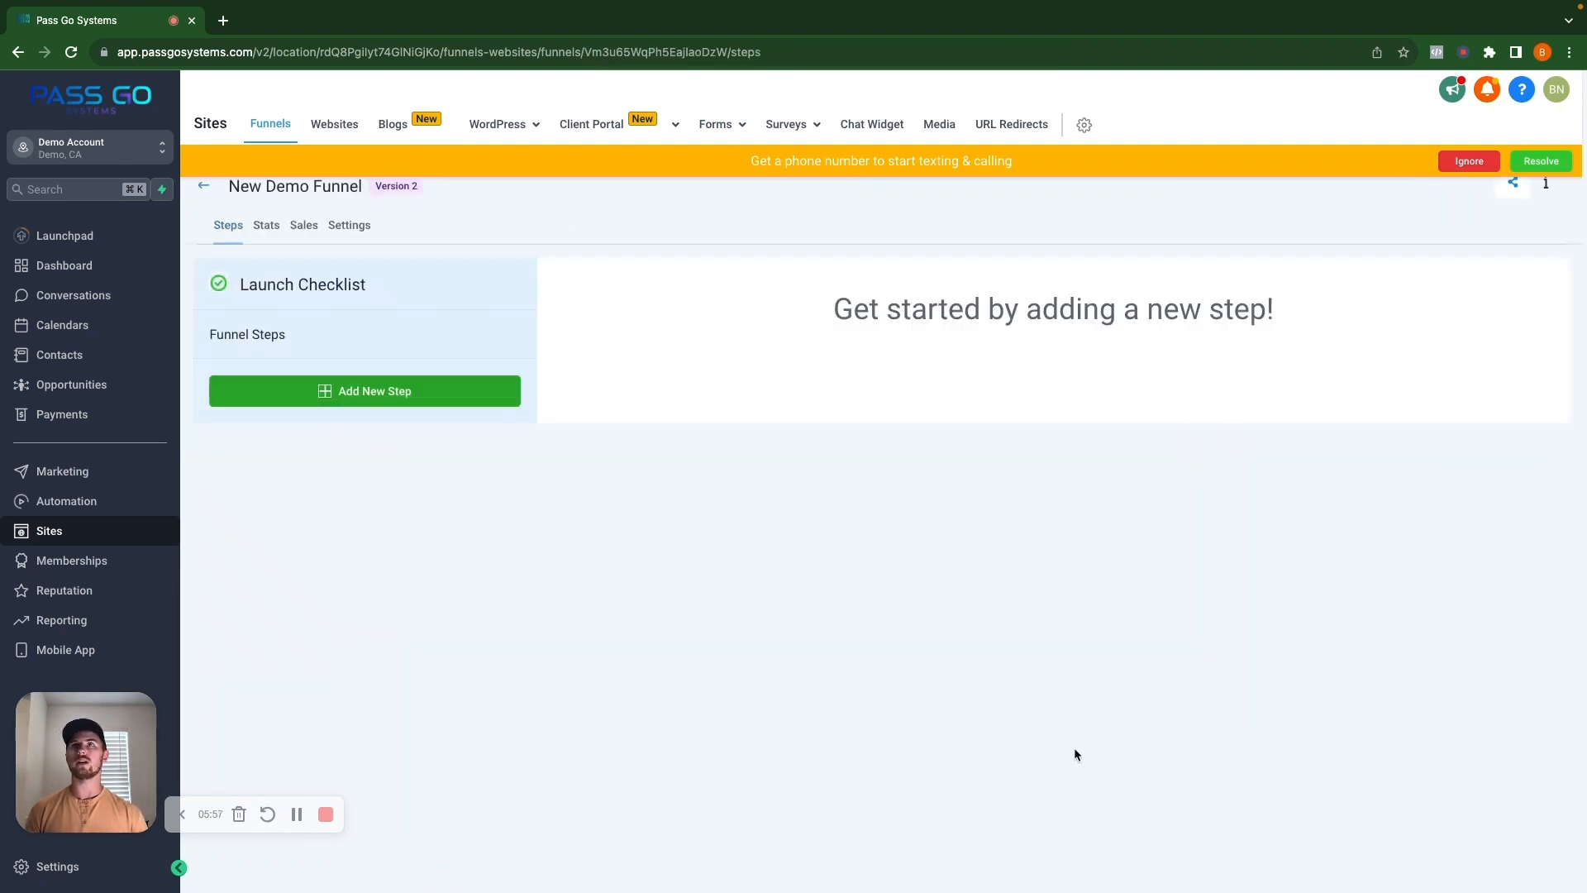
Add a step named 'New Demo Funnel Page 1' with path /demo-page-1.
{"action": "left_click", "coordinate": [354, 393]}
{"action": "left_click", "coordinate": [627, 195]}
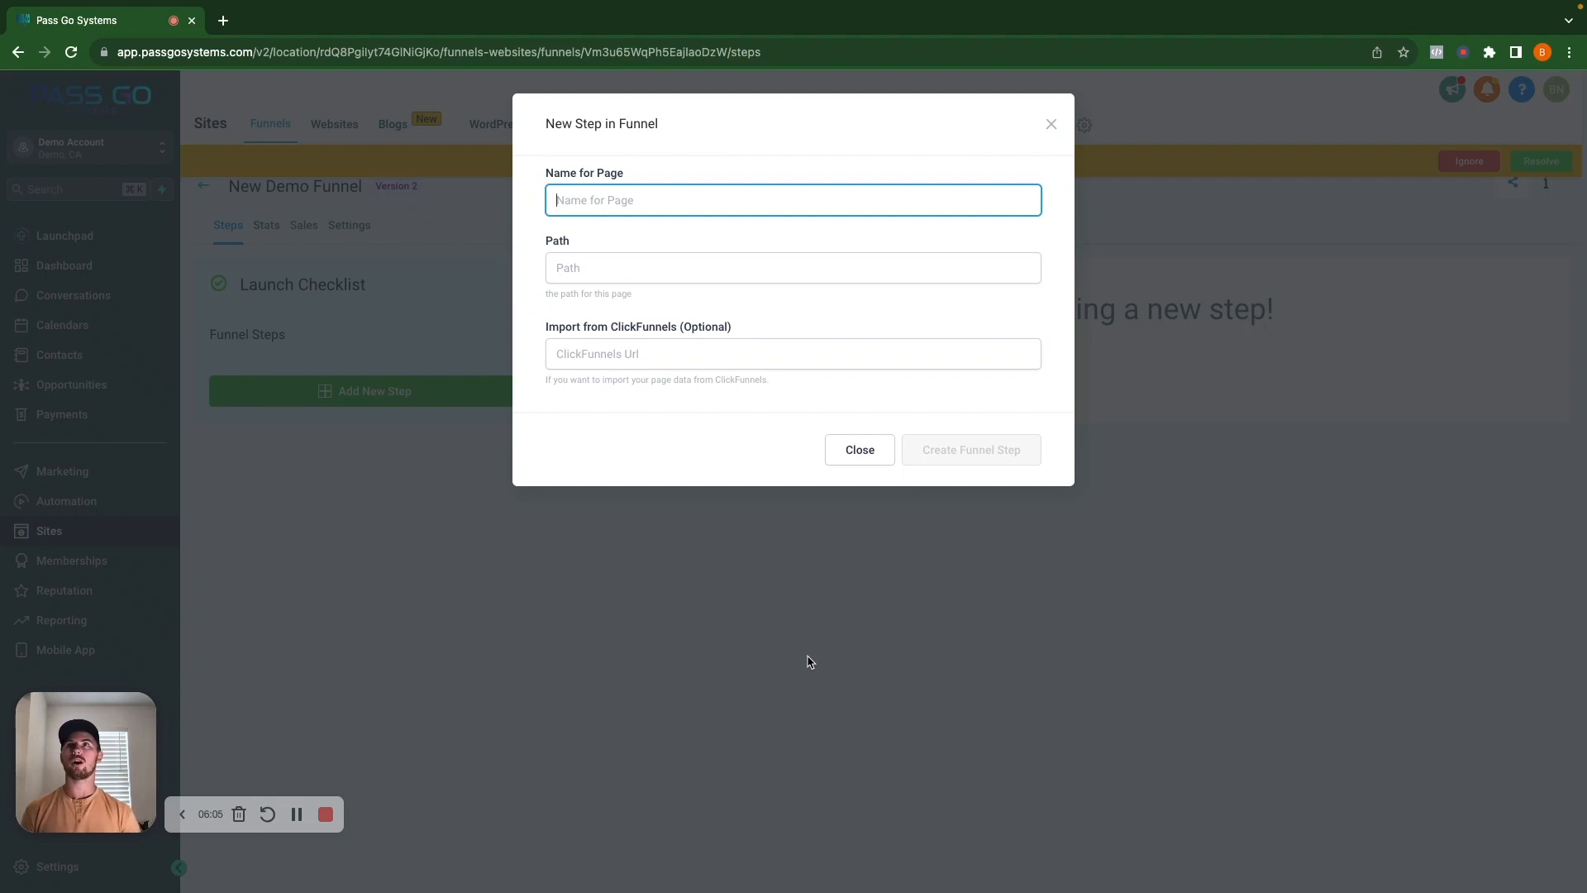
{"action": "type", "text": "New Demo Funn"}
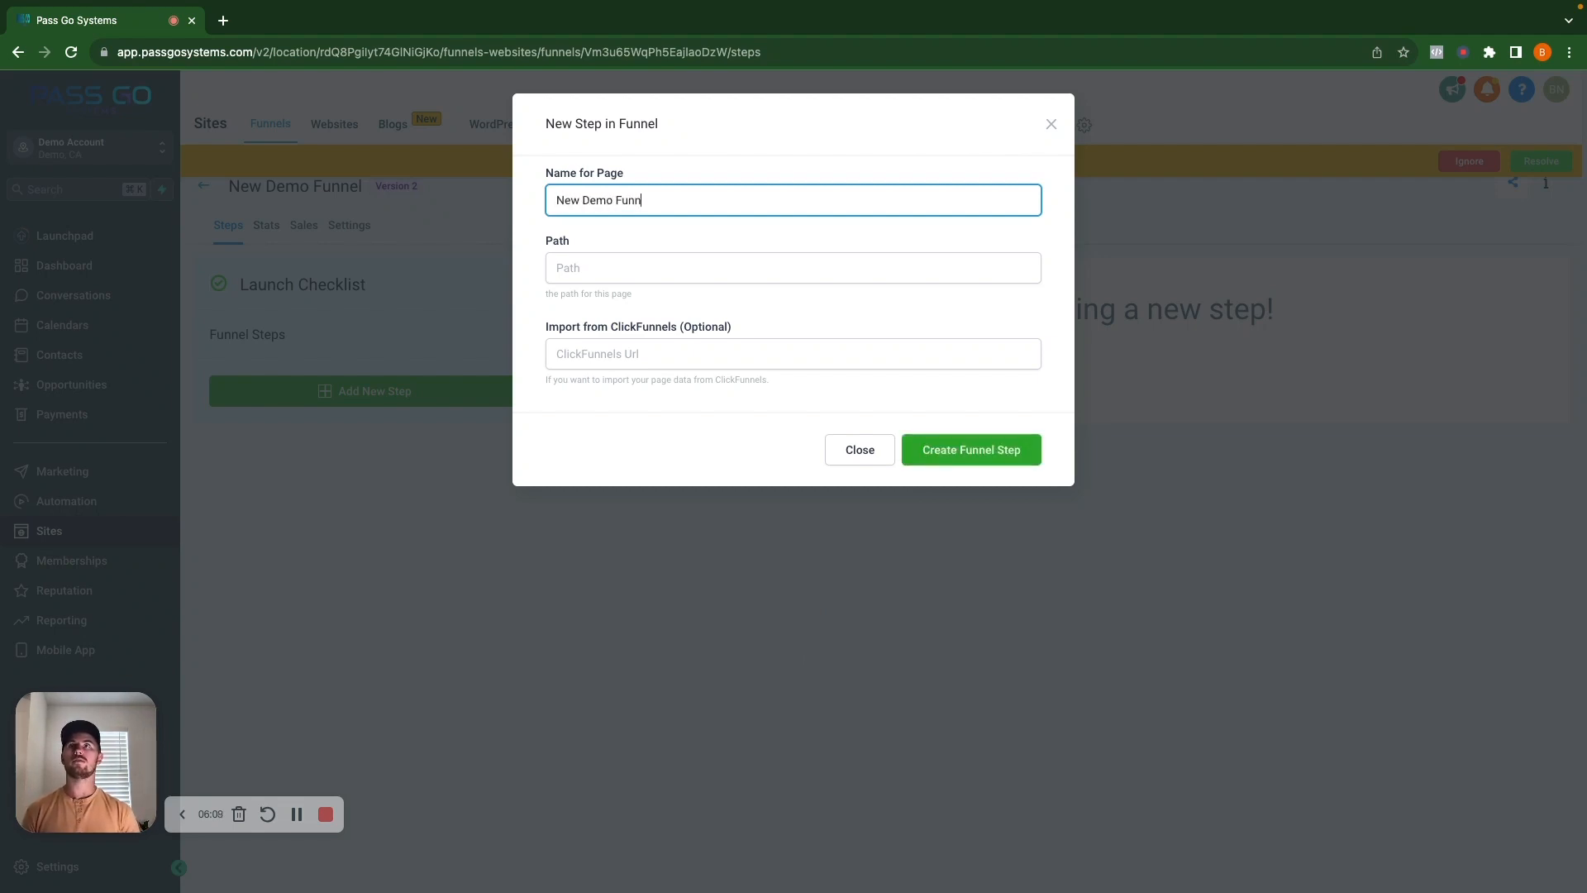
{"action": "type", "text": "el Page 1"}
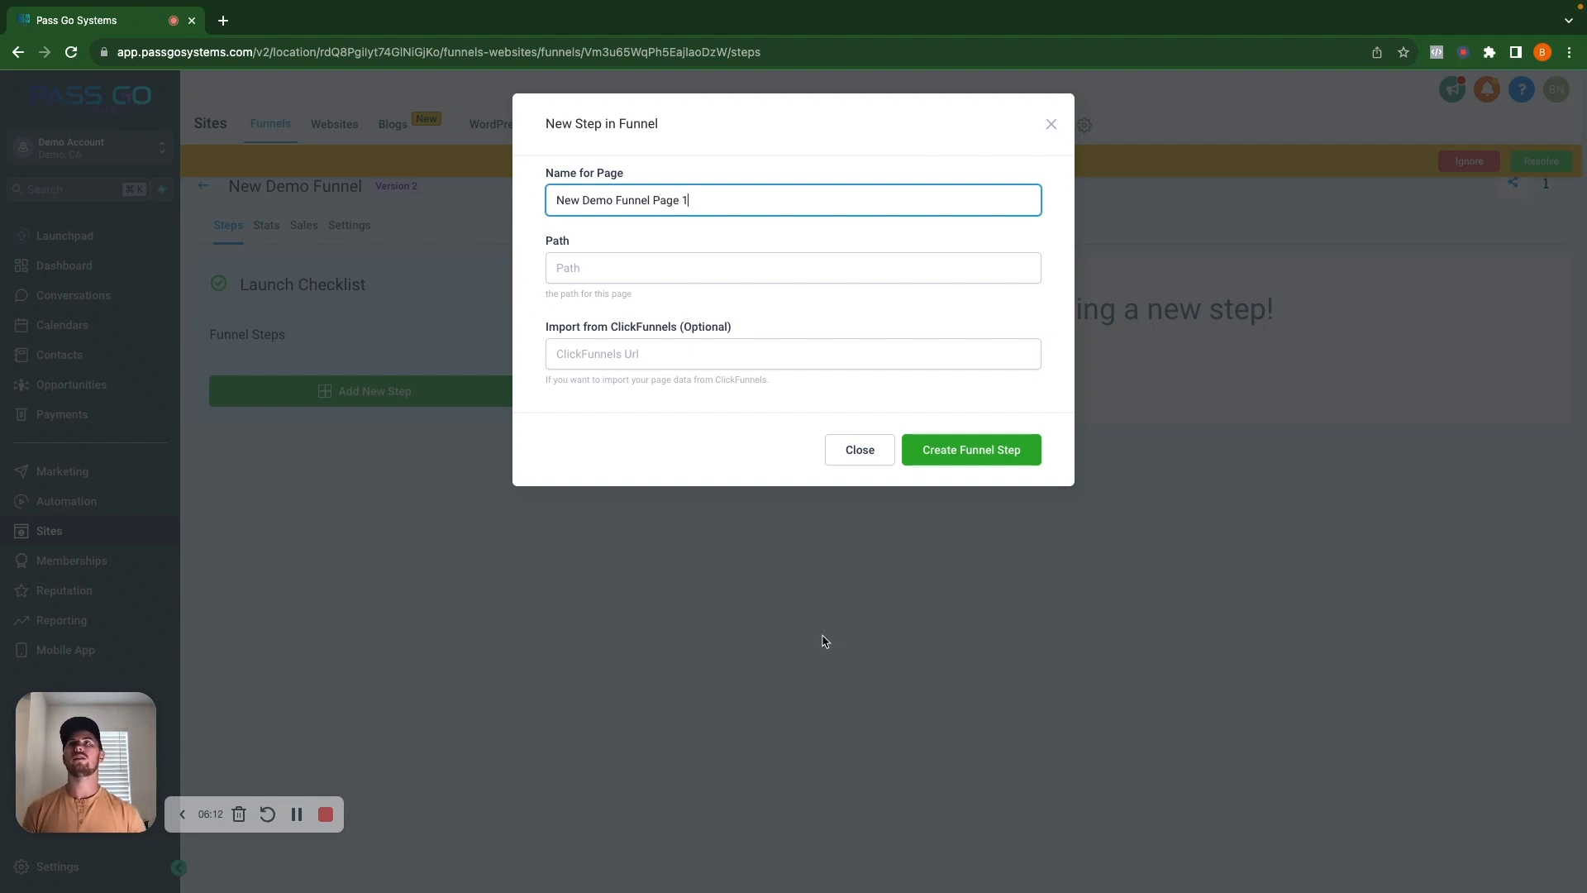
{"action": "left_click", "coordinate": [621, 265]}
{"action": "type", "text": "/demo-page-1"}
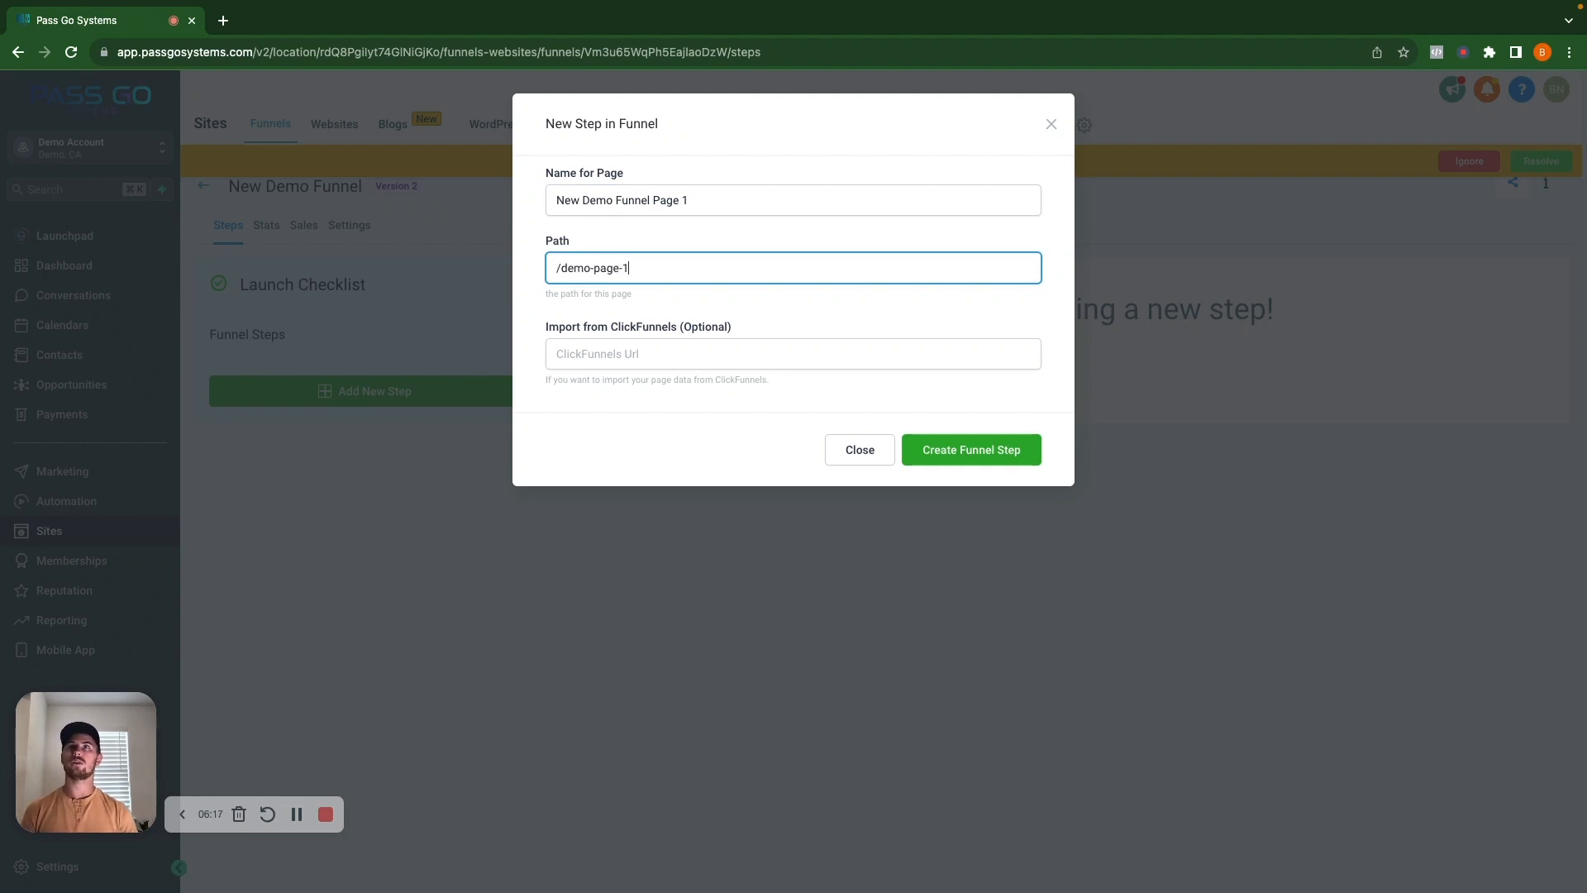
{"action": "left_click", "coordinate": [979, 450]}
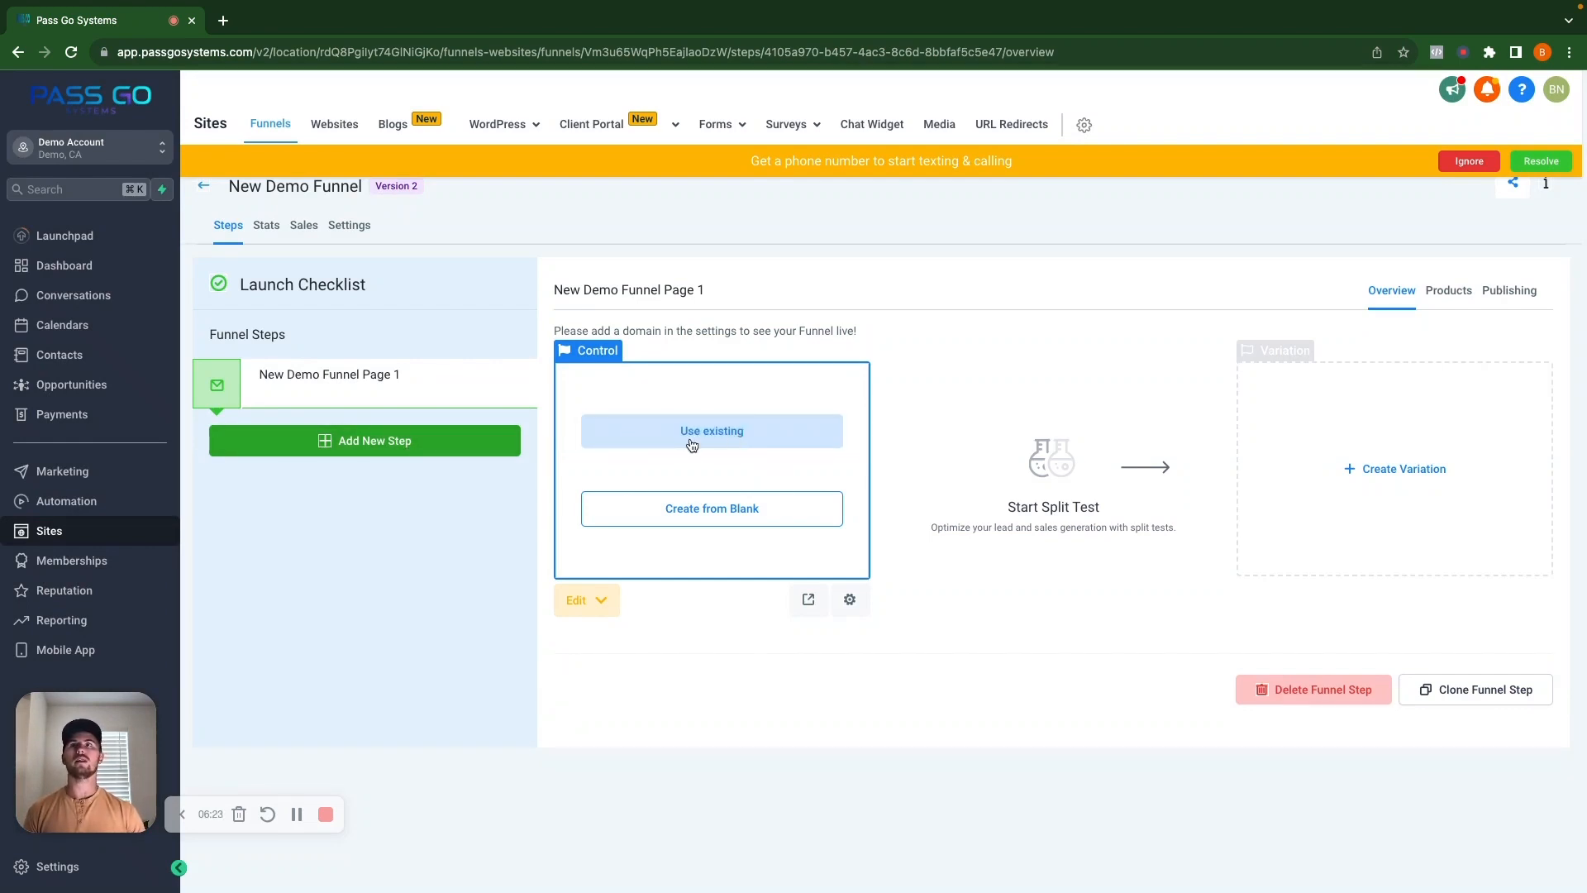
Review the funnel's Domain options in settings without choosing one, then return to Steps.
{"action": "left_click", "coordinate": [348, 234]}
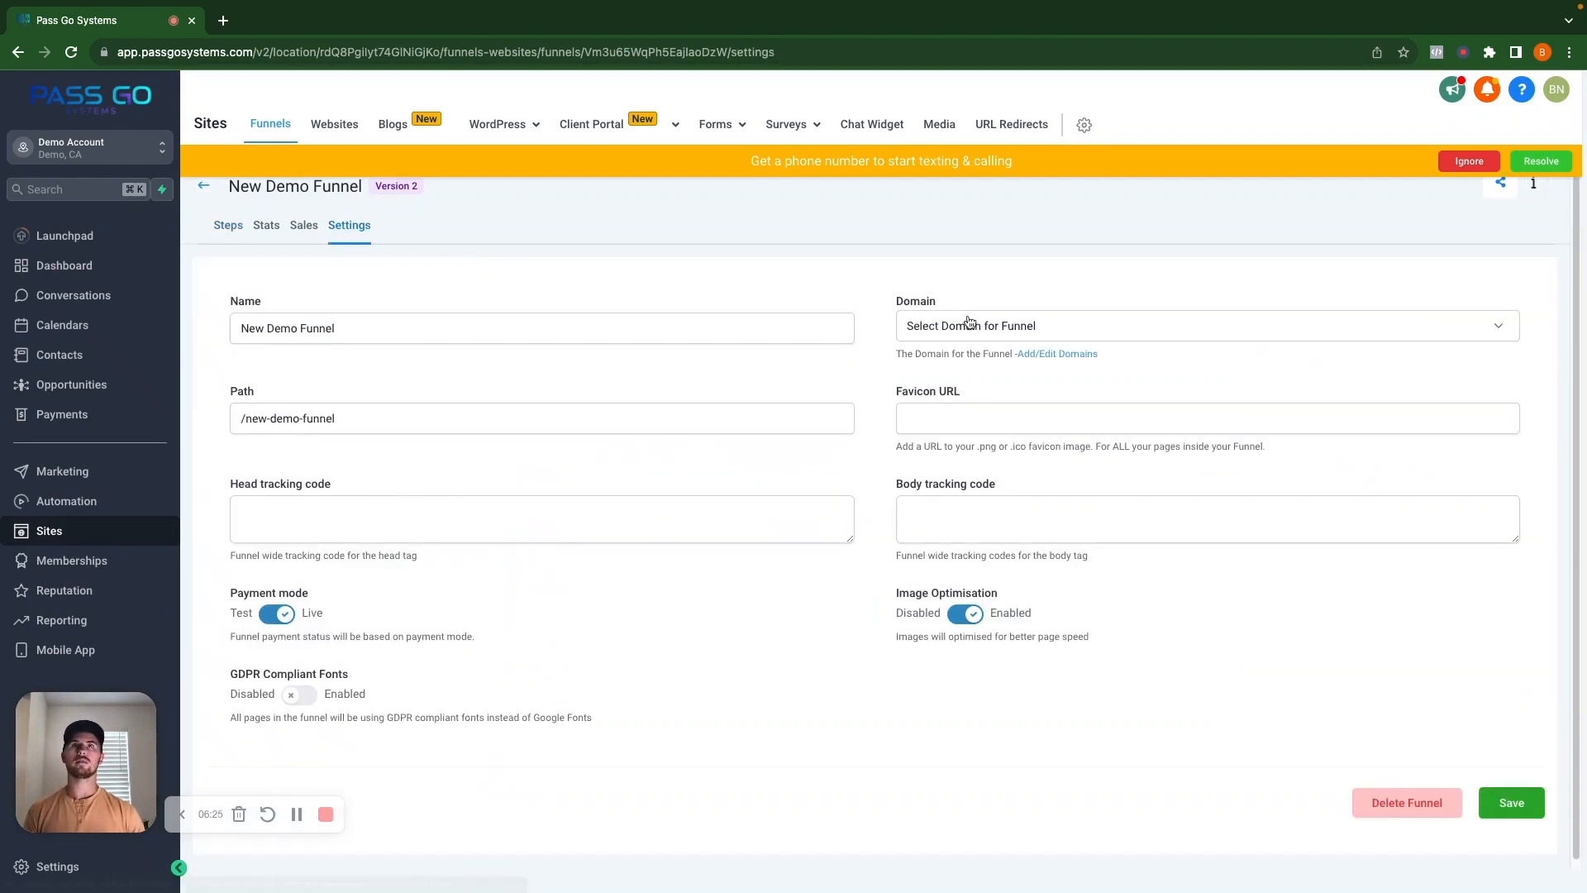
{"action": "left_click", "coordinate": [996, 325]}
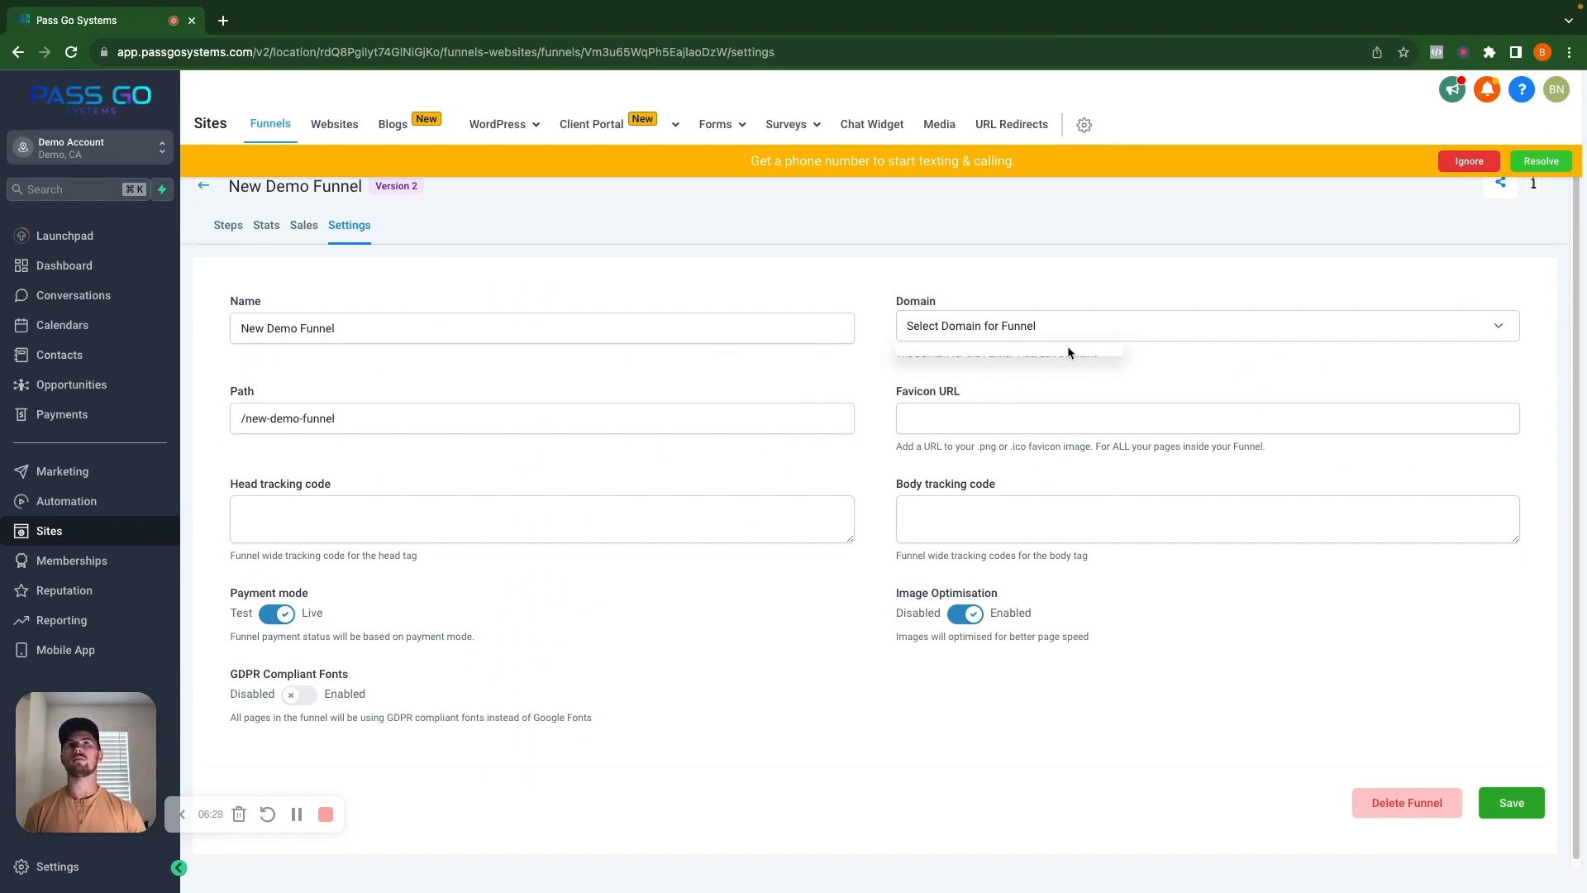
{"action": "left_click", "coordinate": [1206, 381]}
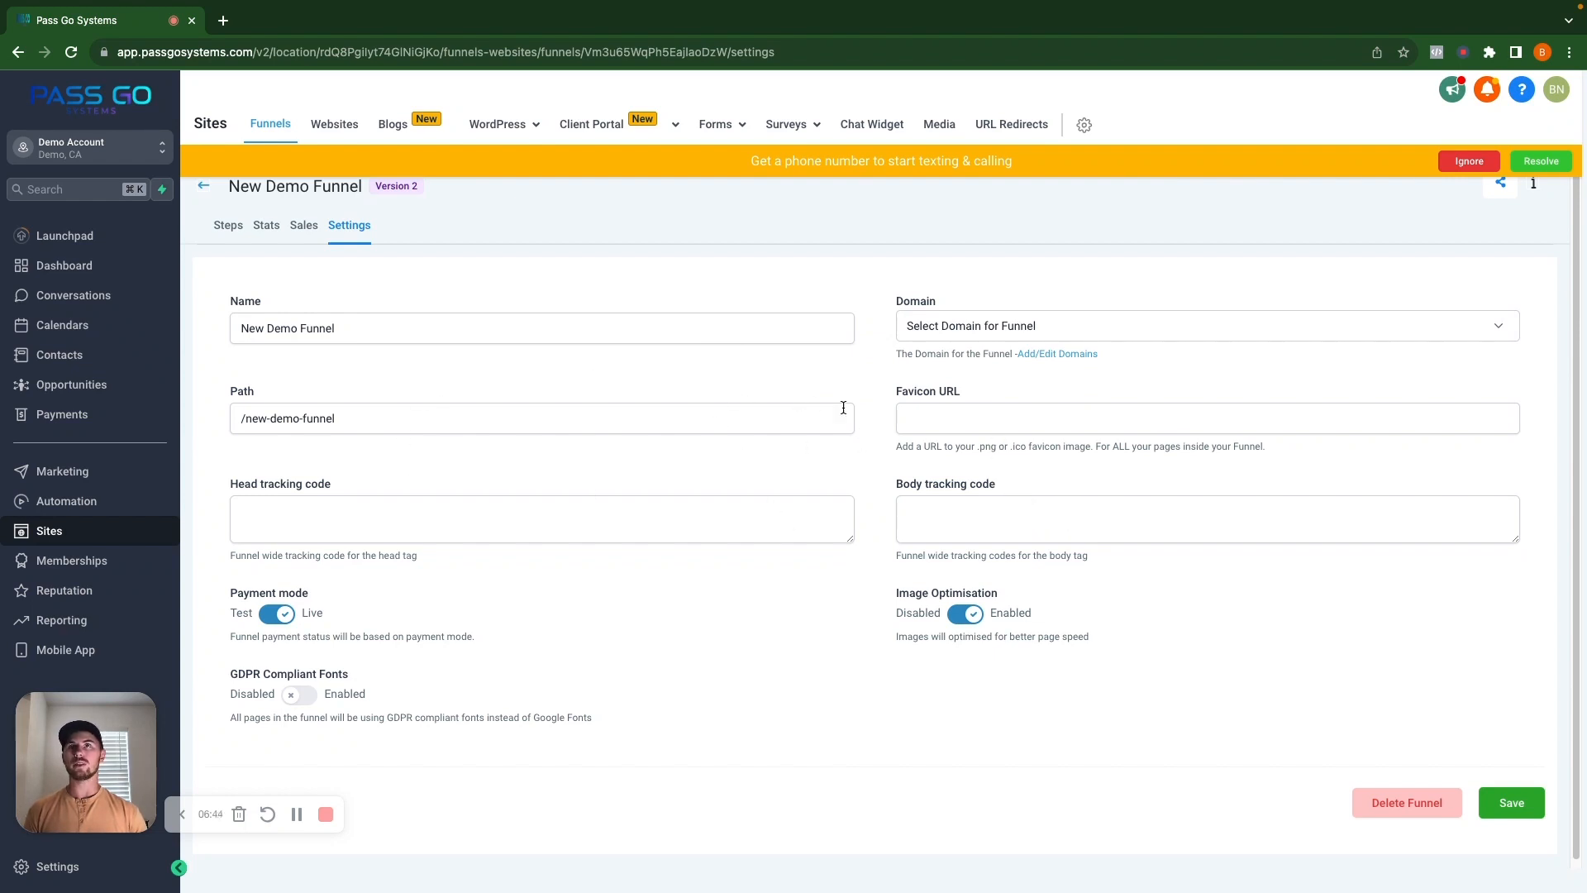
{"action": "left_click", "coordinate": [1033, 330]}
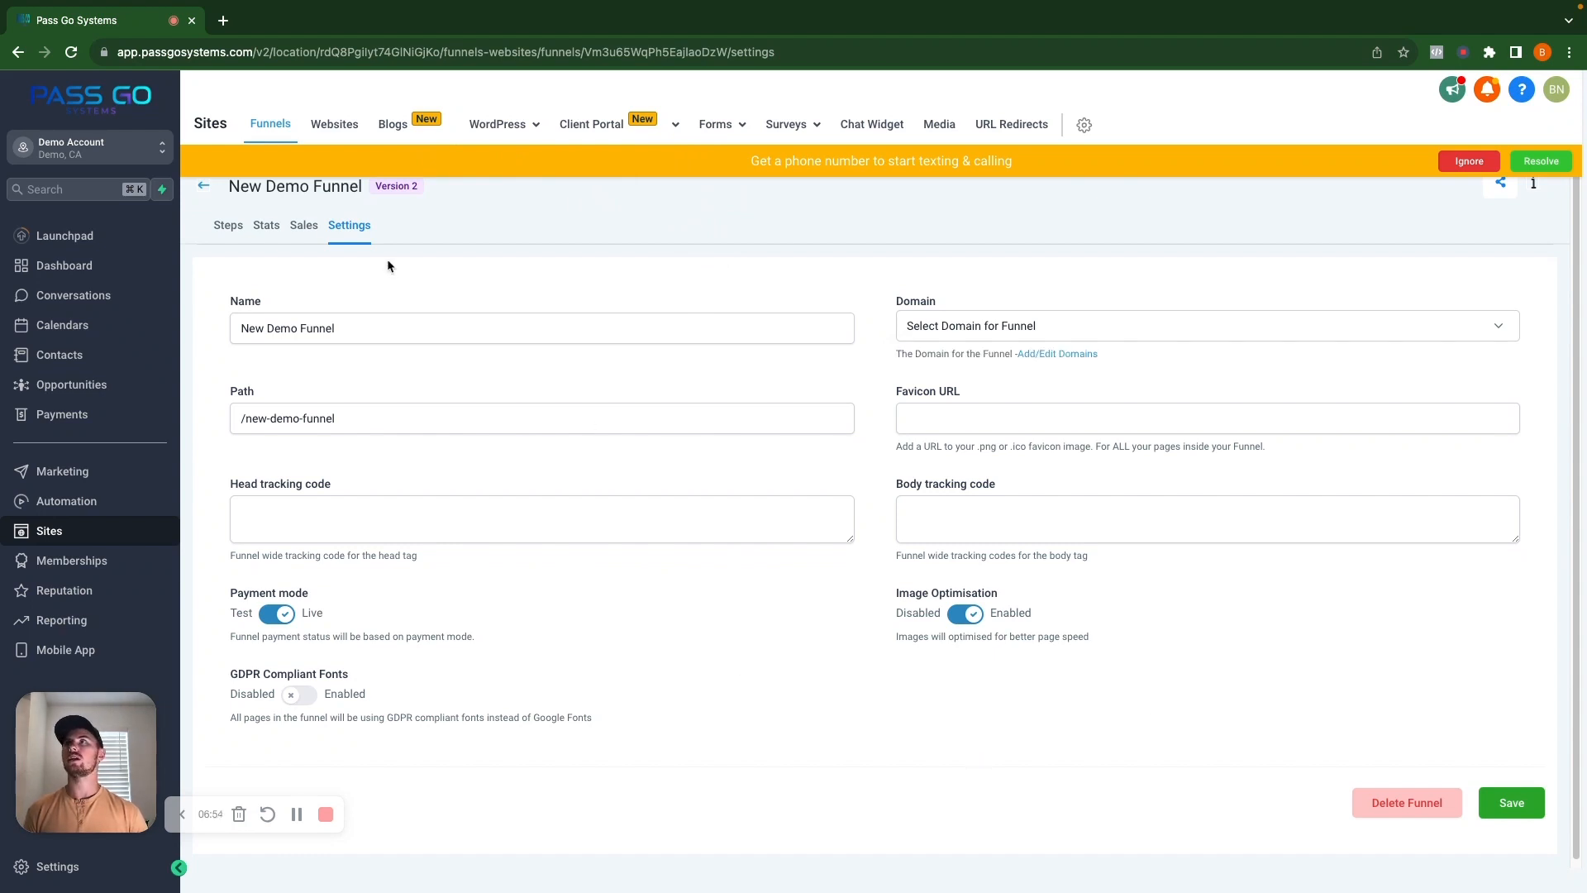
{"action": "left_click", "coordinate": [225, 226]}
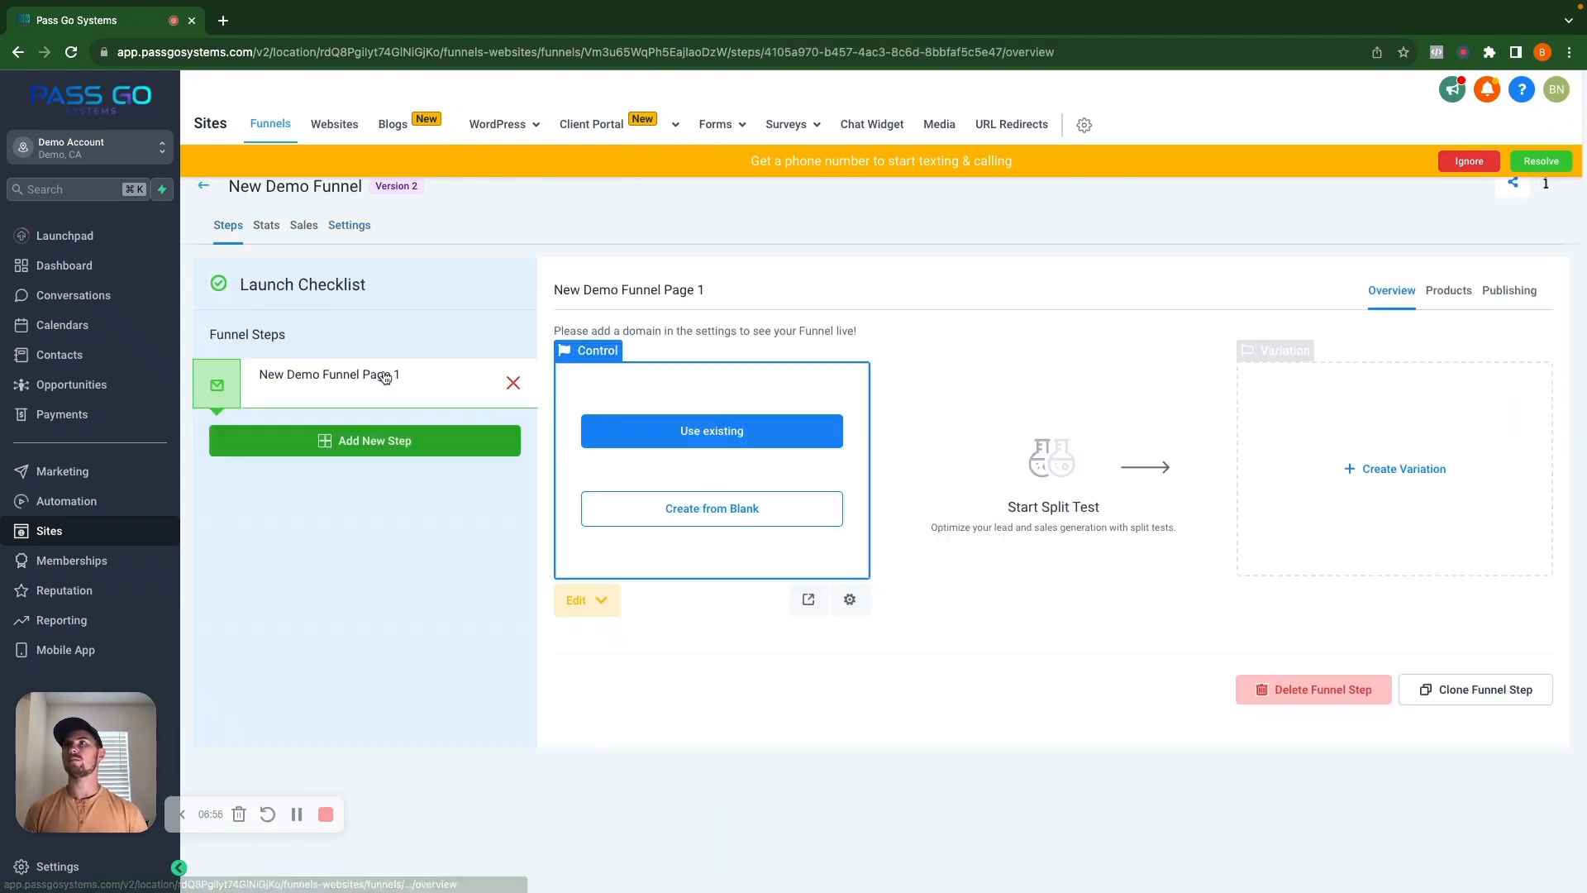
Start a blank page with a full-width section, a 1-column row and a headline.
{"action": "left_click", "coordinate": [725, 513]}
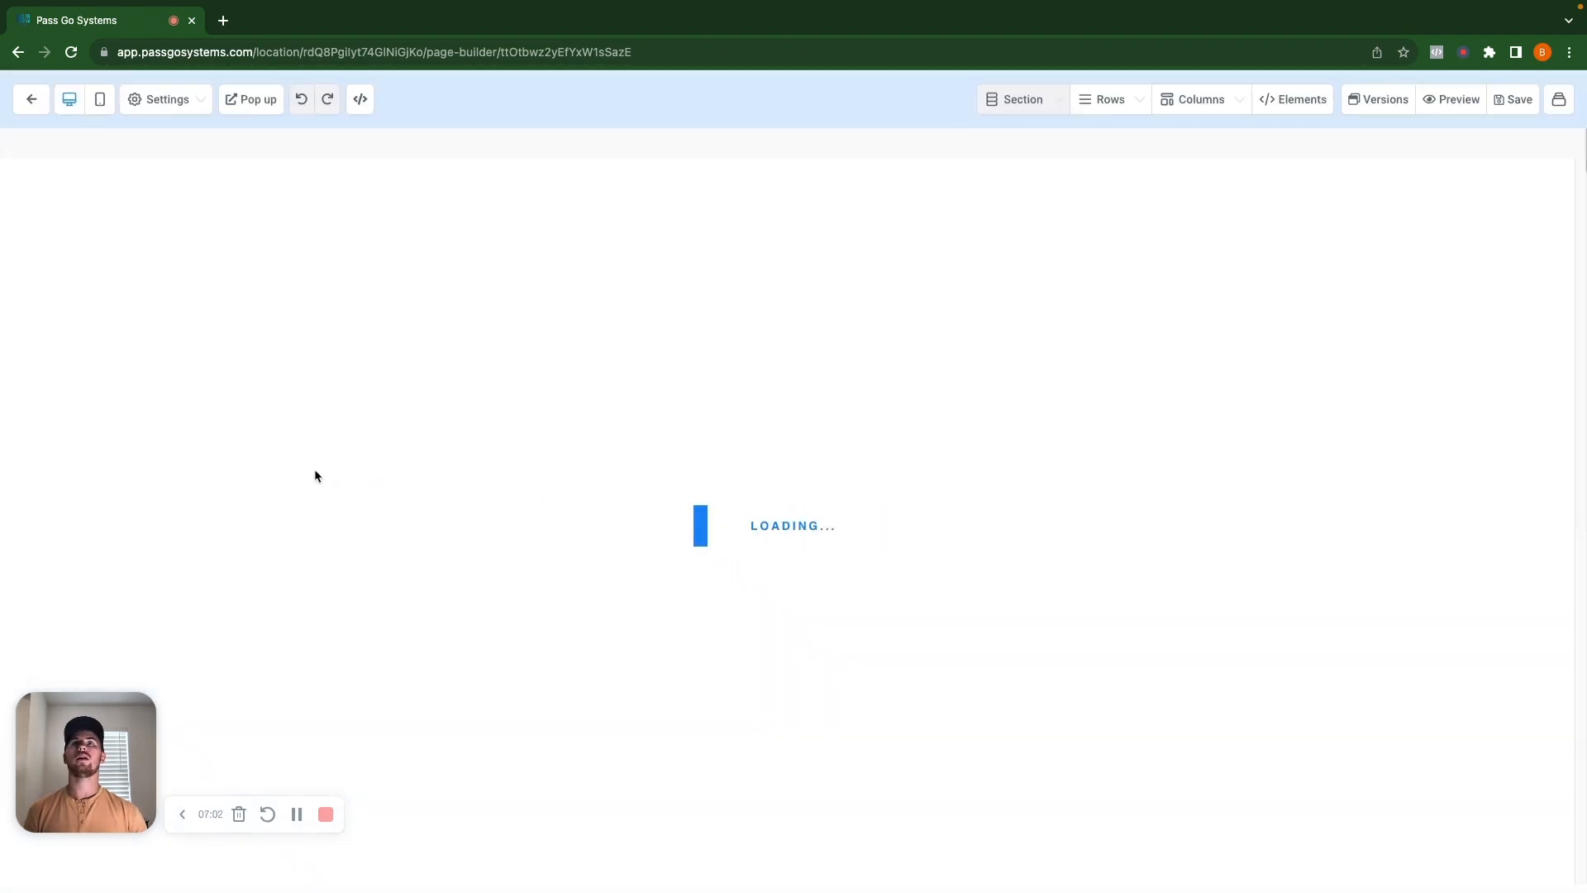
{"action": "left_click", "coordinate": [1286, 183]}
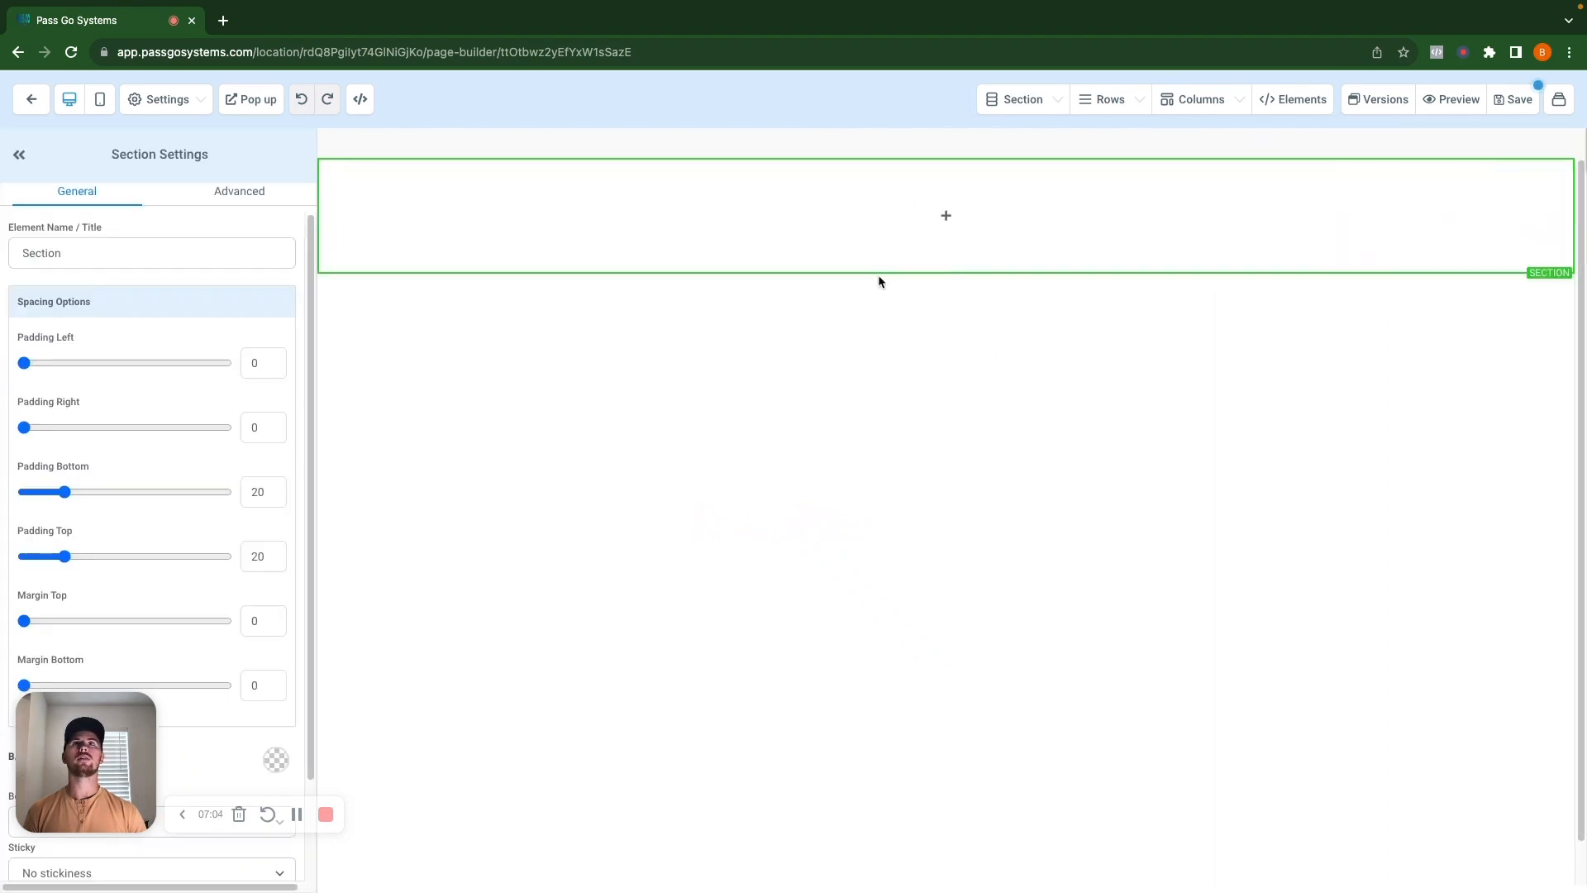
{"action": "left_click", "coordinate": [943, 213]}
{"action": "left_click", "coordinate": [1338, 236]}
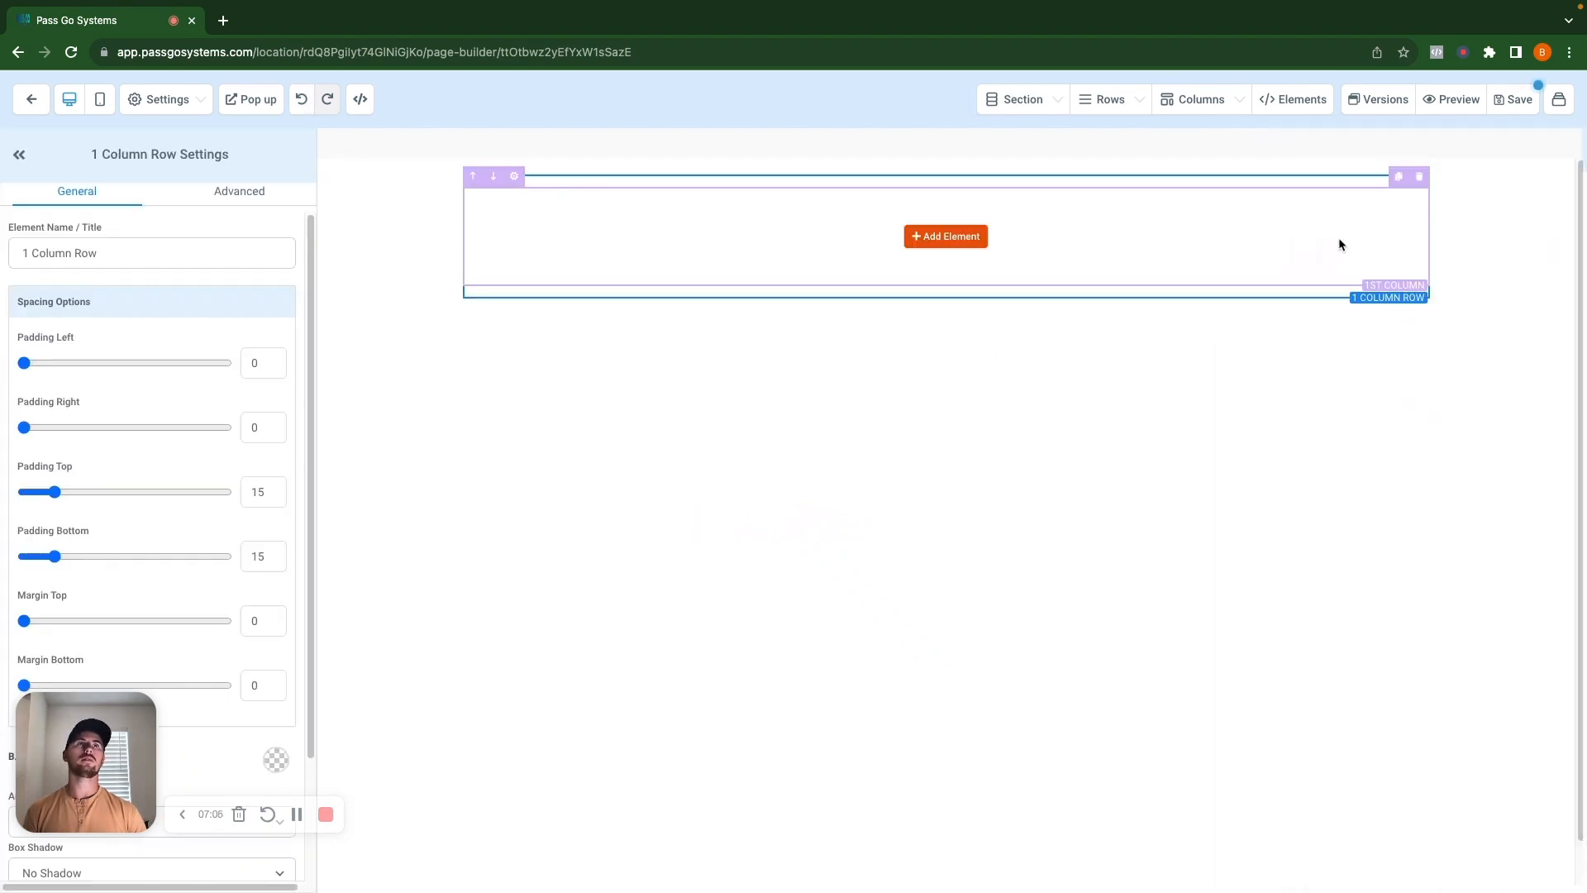
{"action": "left_click", "coordinate": [973, 249]}
{"action": "left_click", "coordinate": [1300, 258]}
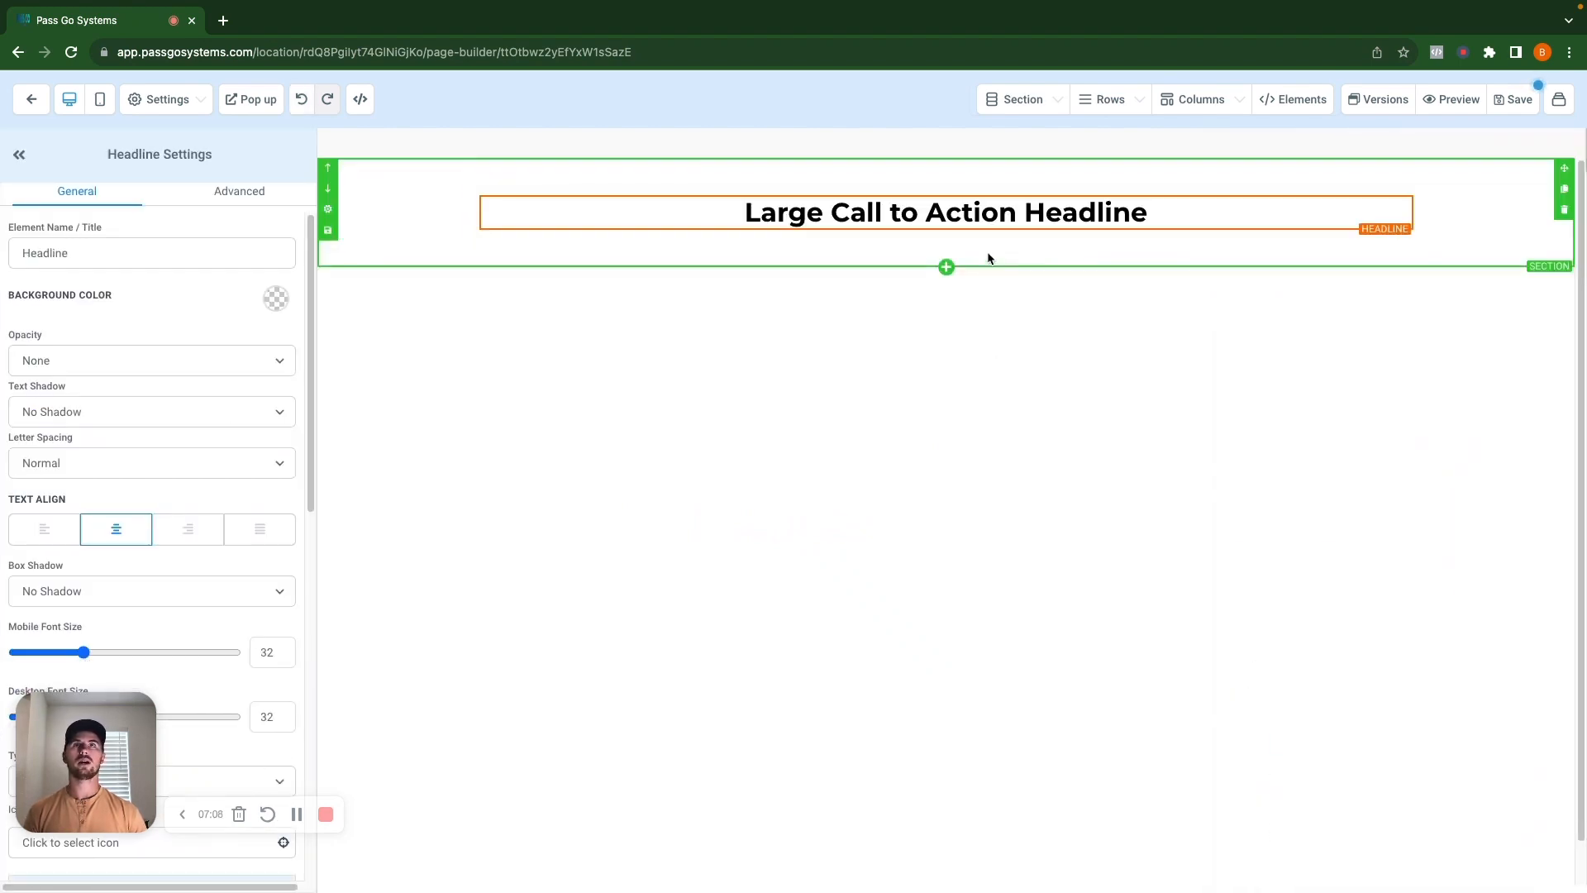
Add a sub headline and a form element, then show the existing forms list.
{"action": "left_click", "coordinate": [946, 230]}
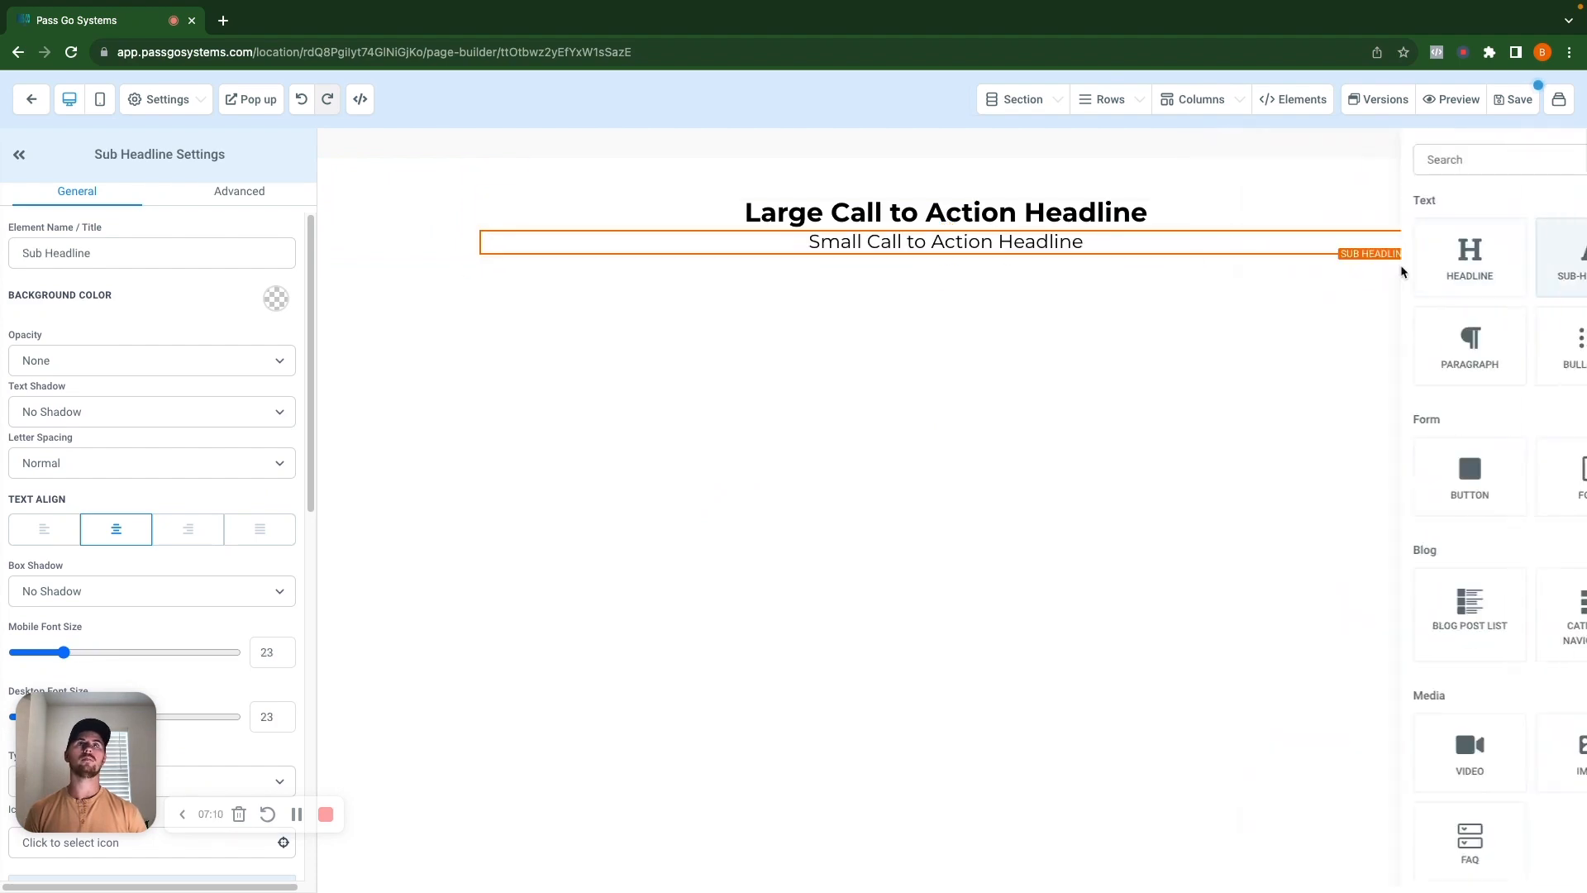
{"action": "left_click", "coordinate": [1418, 264]}
{"action": "left_click", "coordinate": [945, 262]}
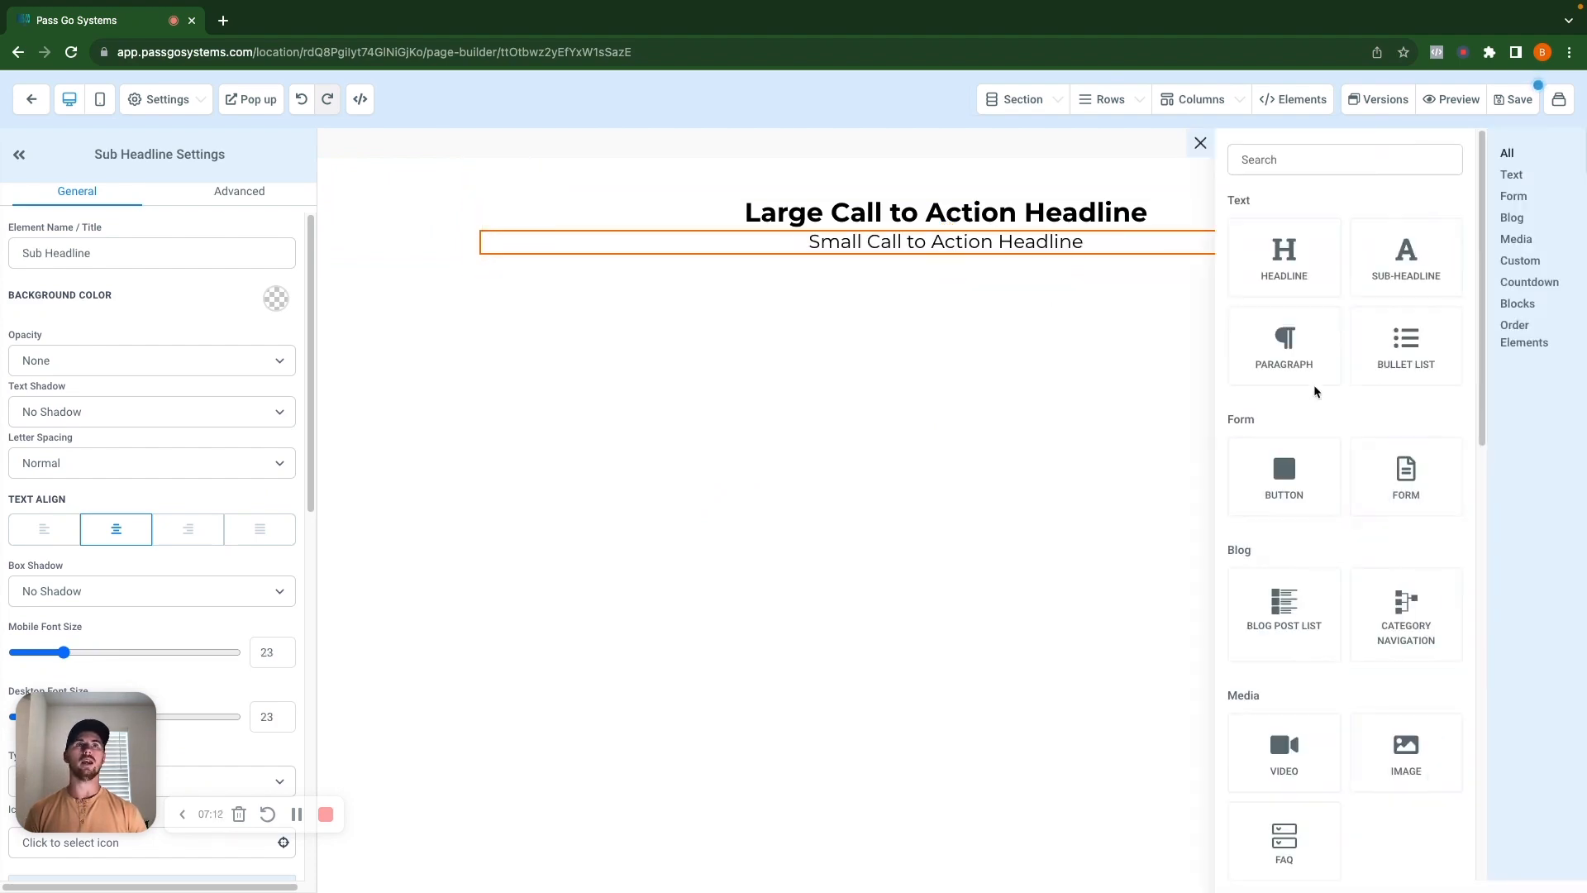
{"action": "left_click", "coordinate": [1394, 489]}
{"action": "left_click", "coordinate": [926, 424]}
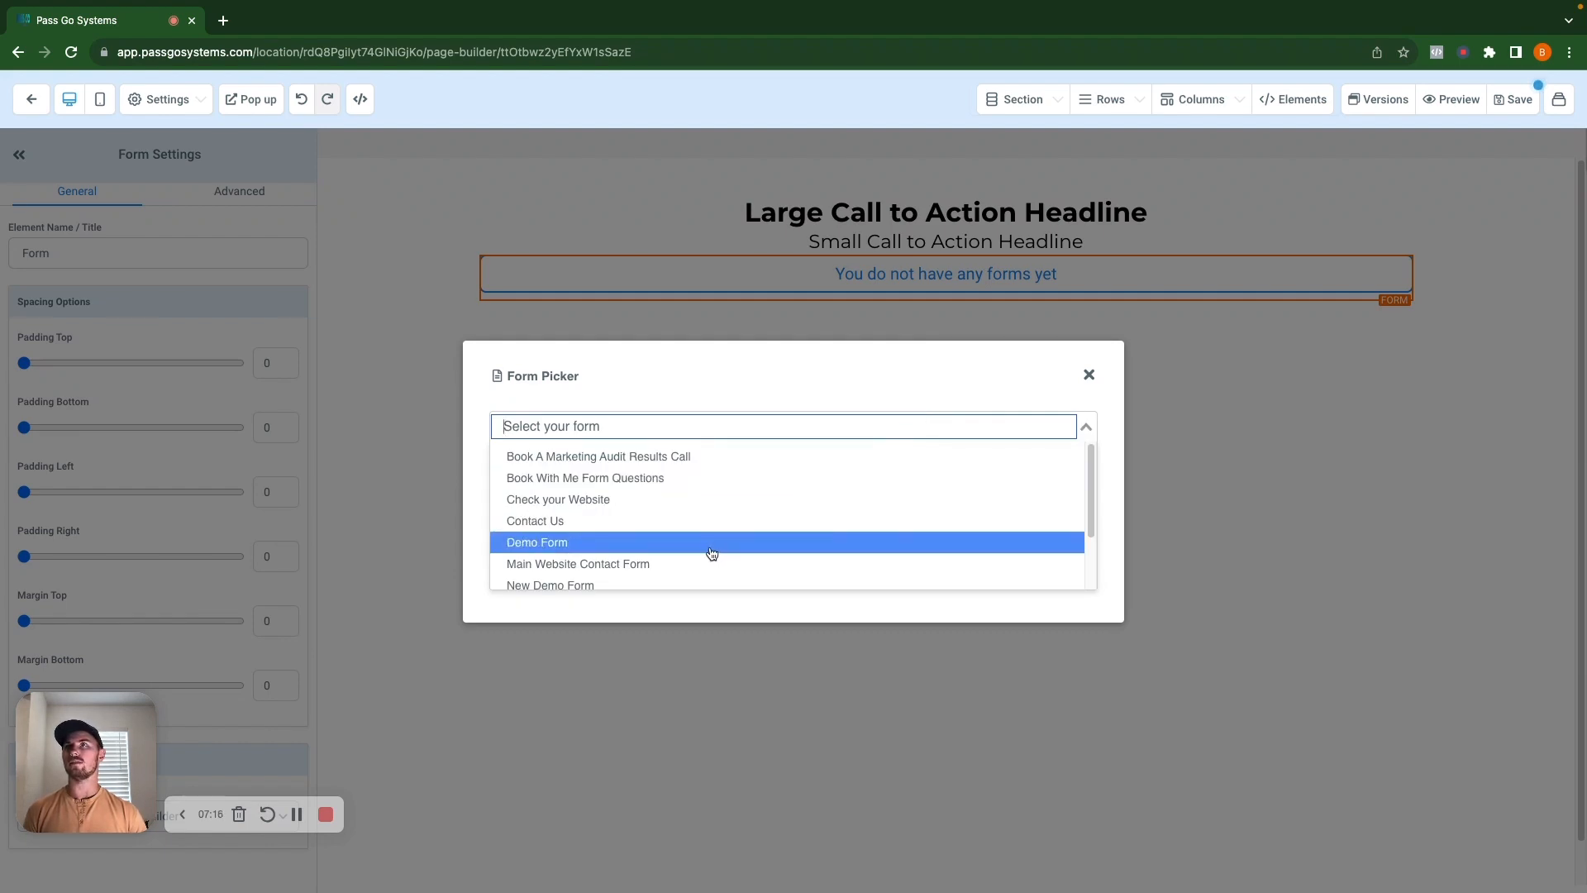
{"action": "scroll", "coordinate": [711, 553], "scroll_direction": "down", "scroll_amount": 2}
{"action": "scroll", "coordinate": [710, 553], "scroll_direction": "up", "scroll_amount": 2}
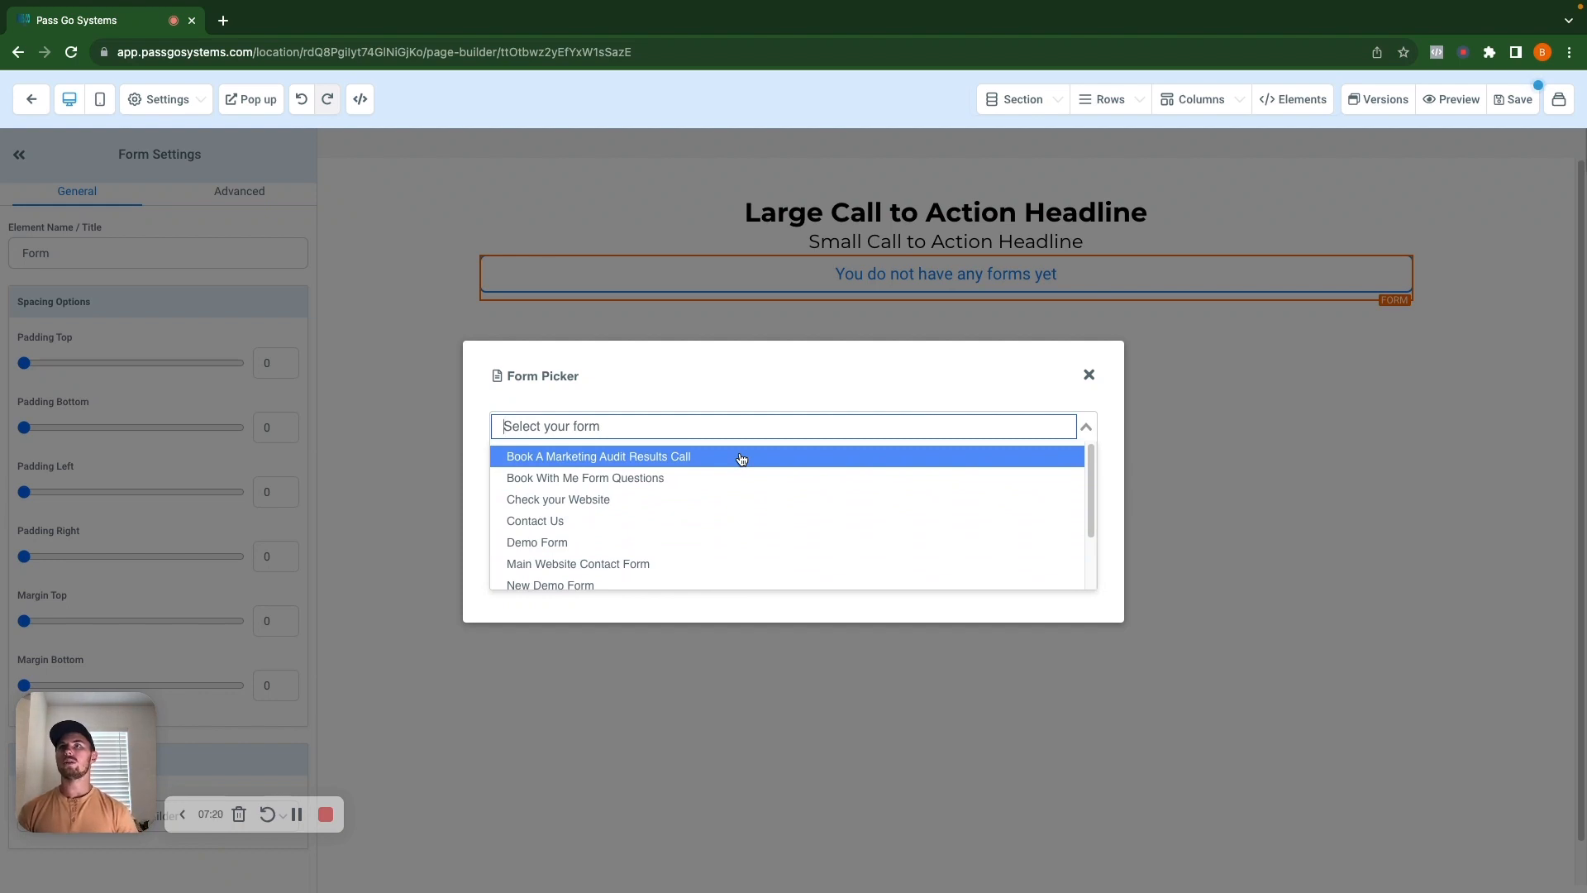
Embed the existing Full Name/Email/Phone form and change the headline to 'Welcome!!!'.
{"action": "left_click", "coordinate": [668, 576]}
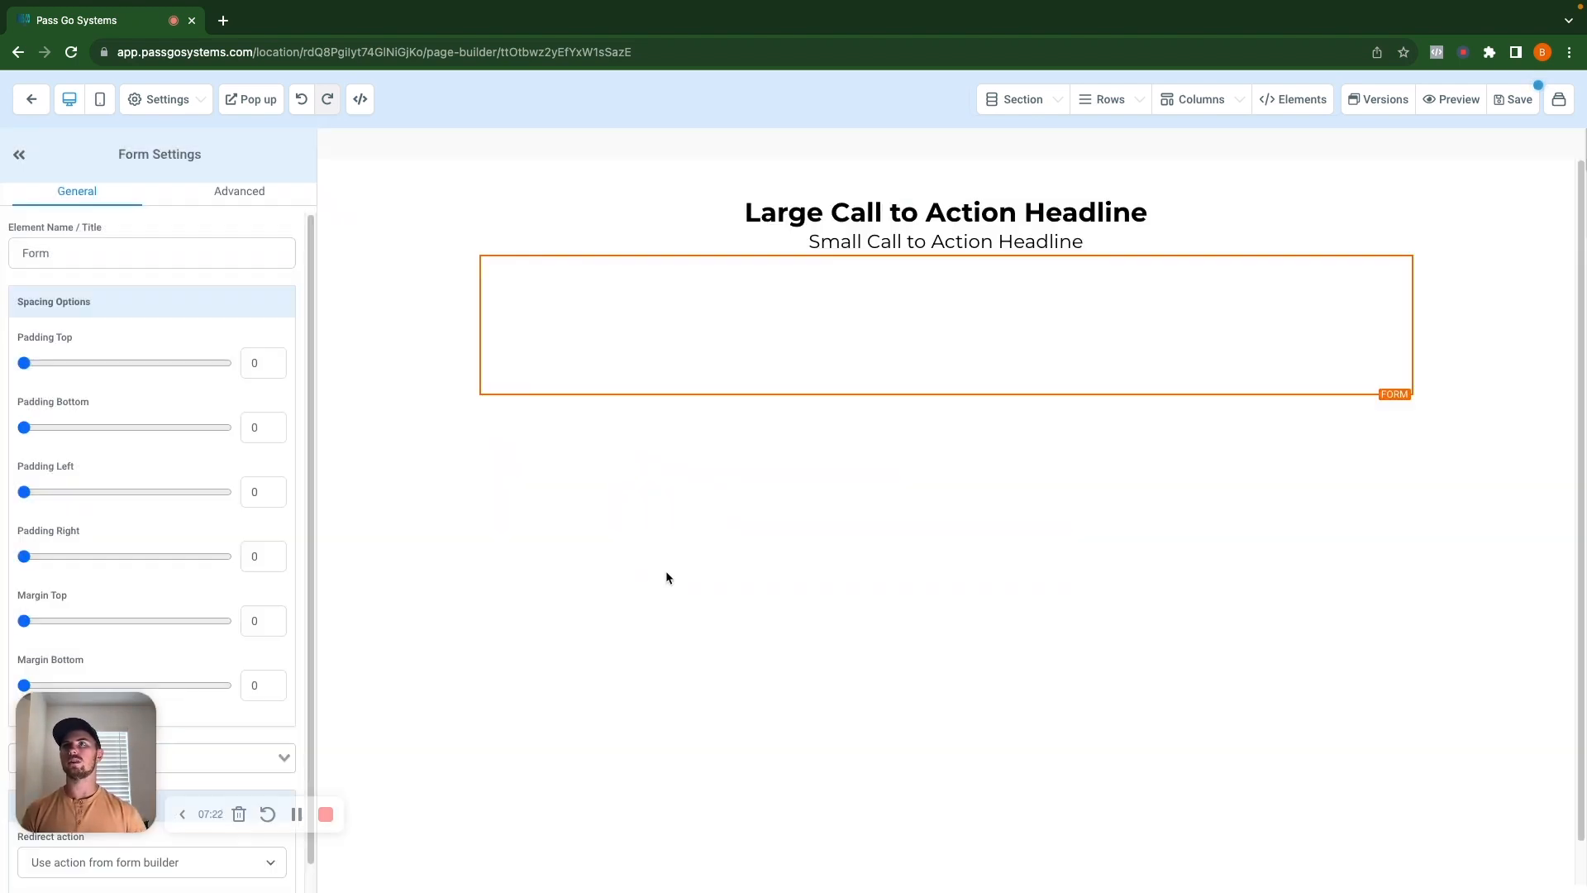
{"action": "triple_click", "coordinate": [915, 213]}
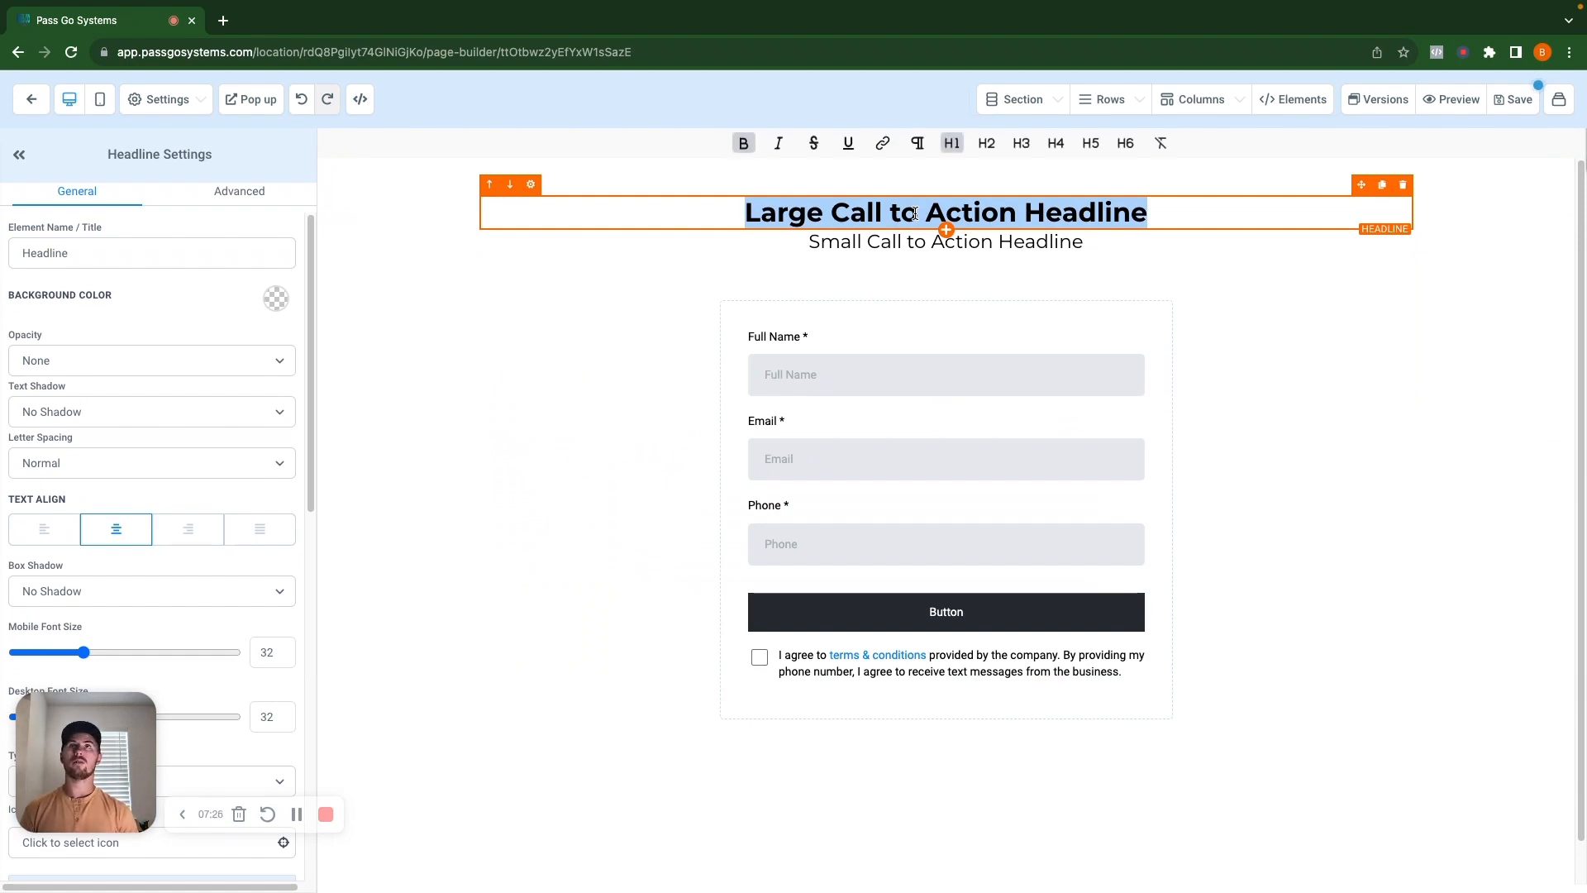
{"action": "type", "text": "Welcome!!!"}
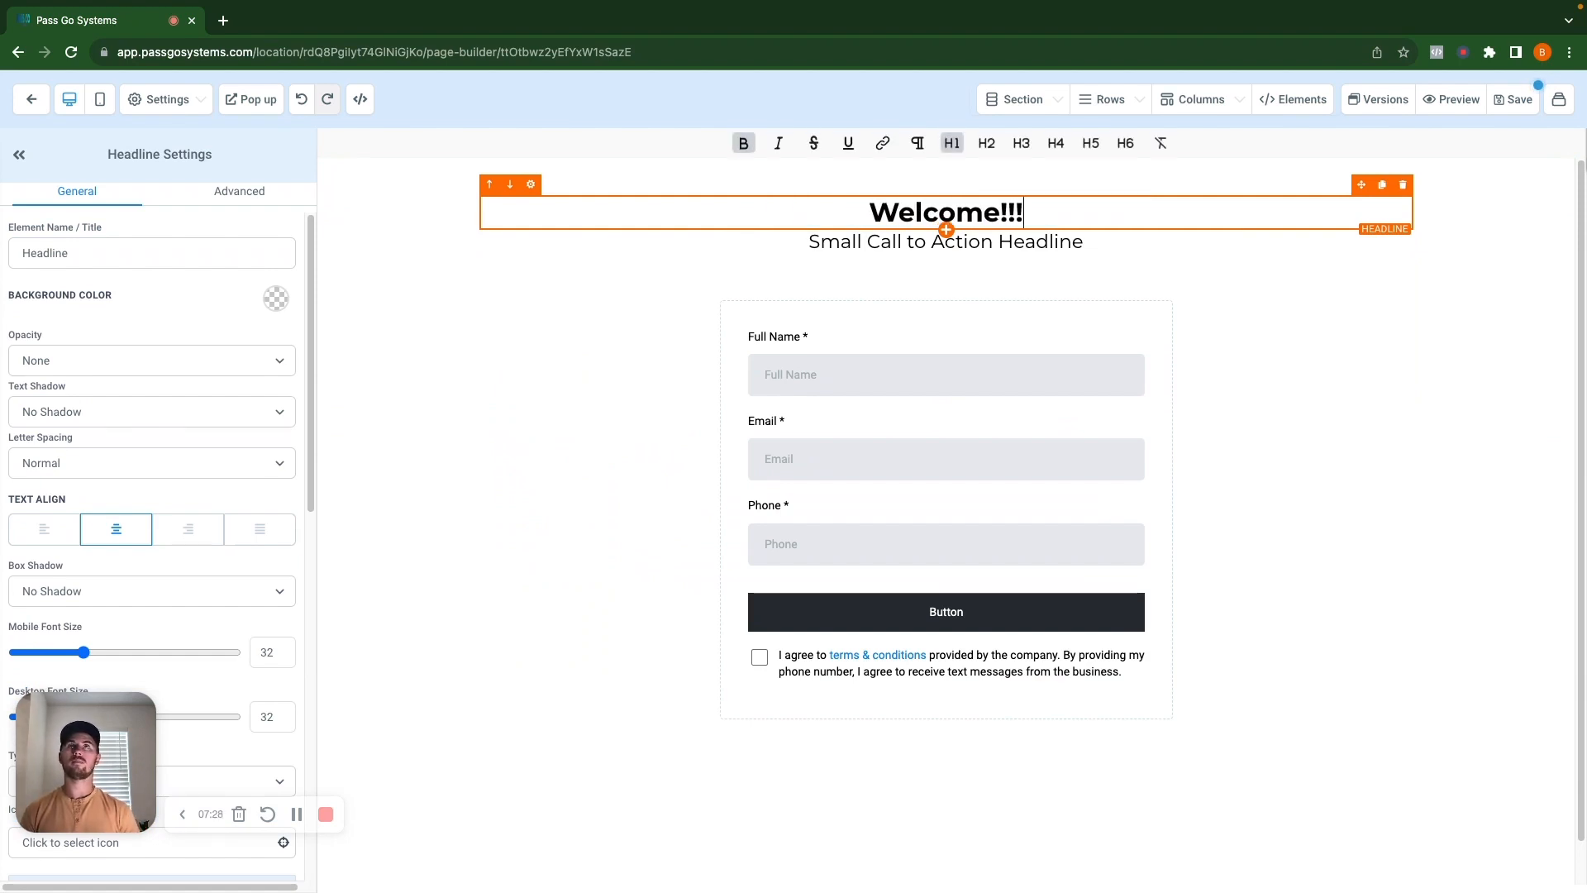
Replace the sub headline text with 'Fill Out The Form Below'.
{"action": "left_click", "coordinate": [959, 243]}
{"action": "triple_click", "coordinate": [960, 243]}
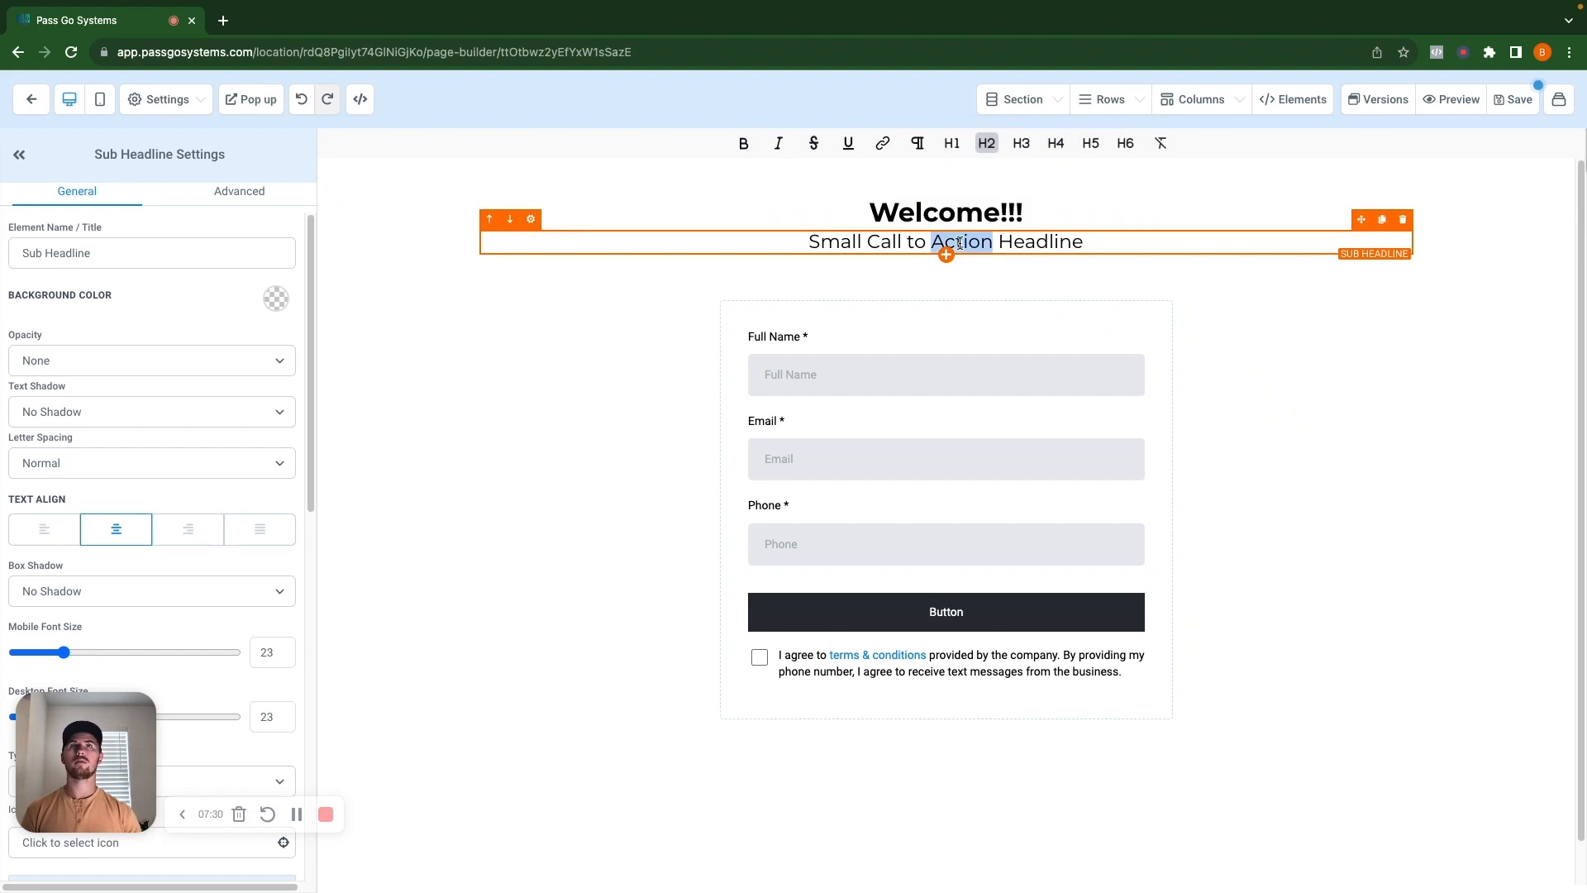
{"action": "key", "text": "BackSpace"}
{"action": "type", "text": "Fill Out"}
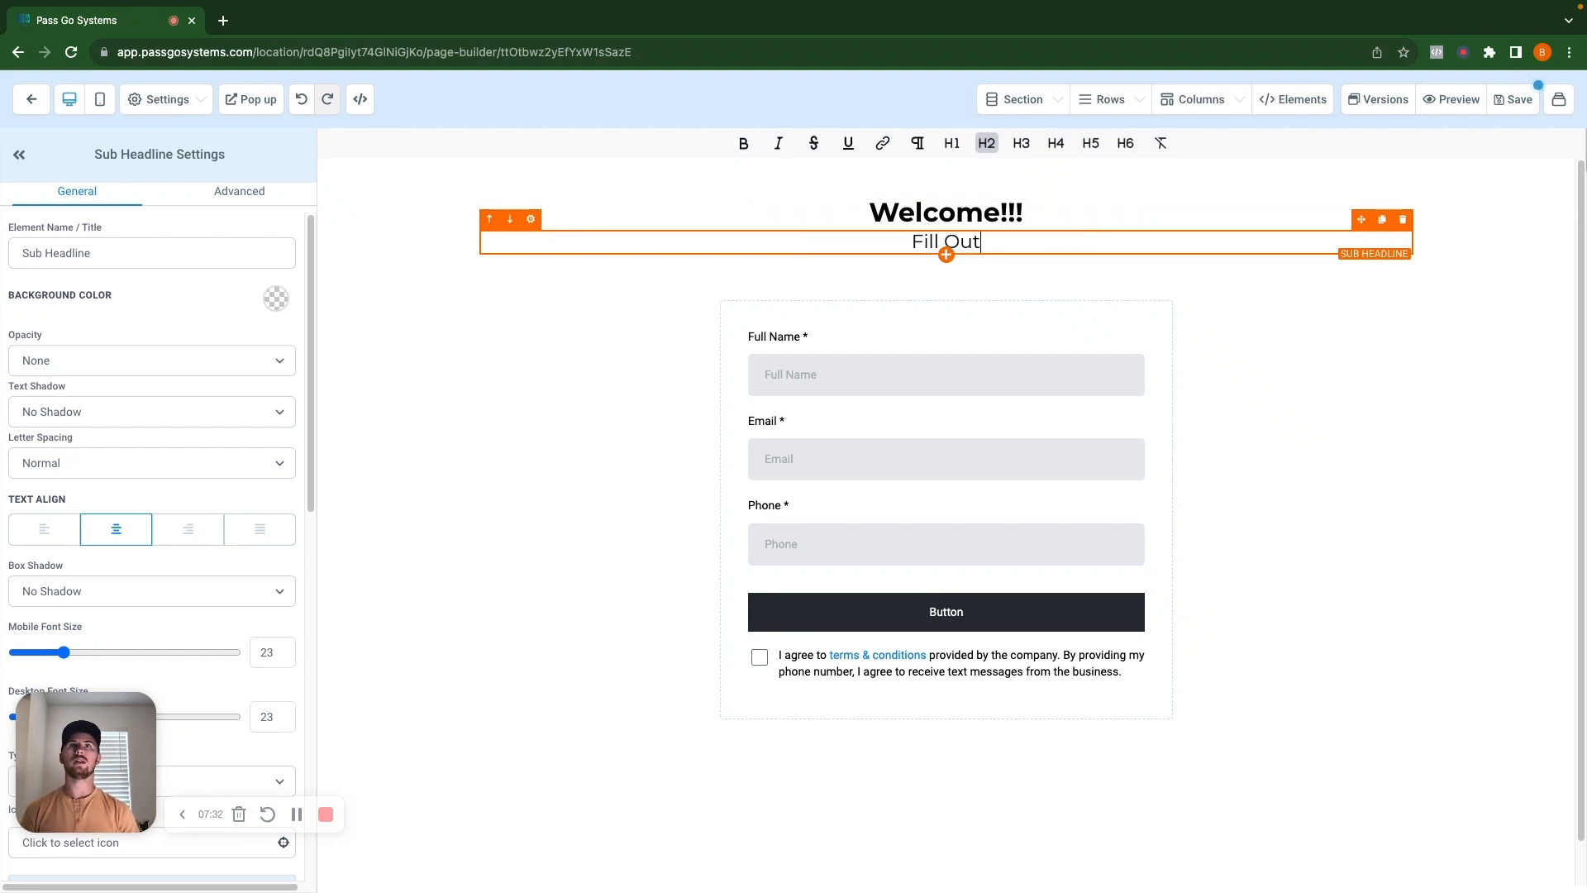
{"action": "type", "text": " The Form Below"}
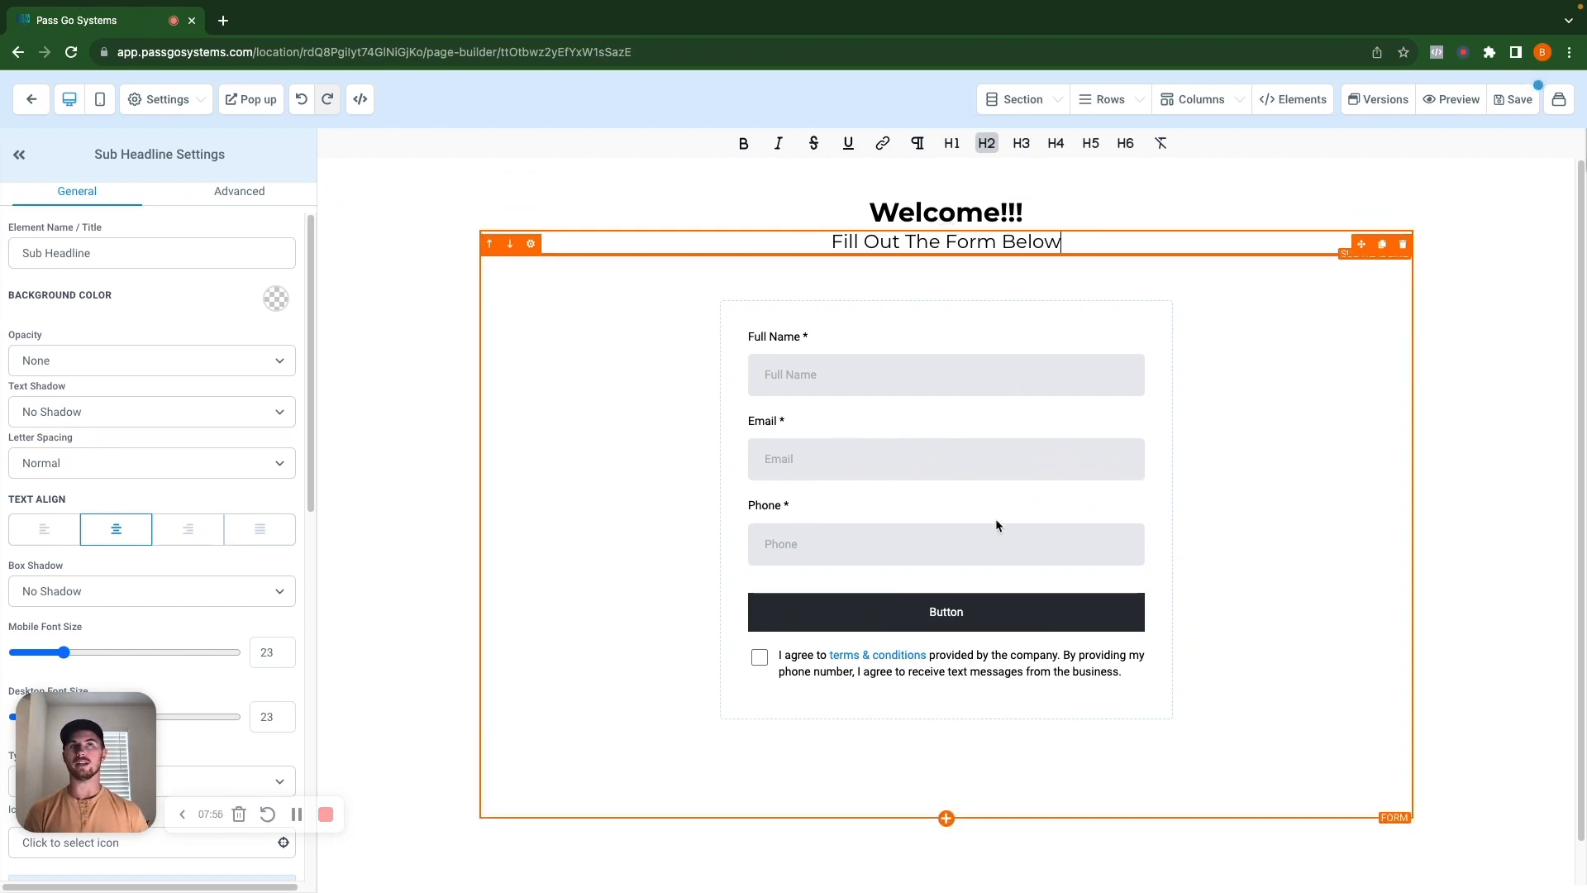
Save the page, dismiss SEO Meta Data, preview it in a new tab, then exit the builder.
{"action": "left_click", "coordinate": [1512, 99]}
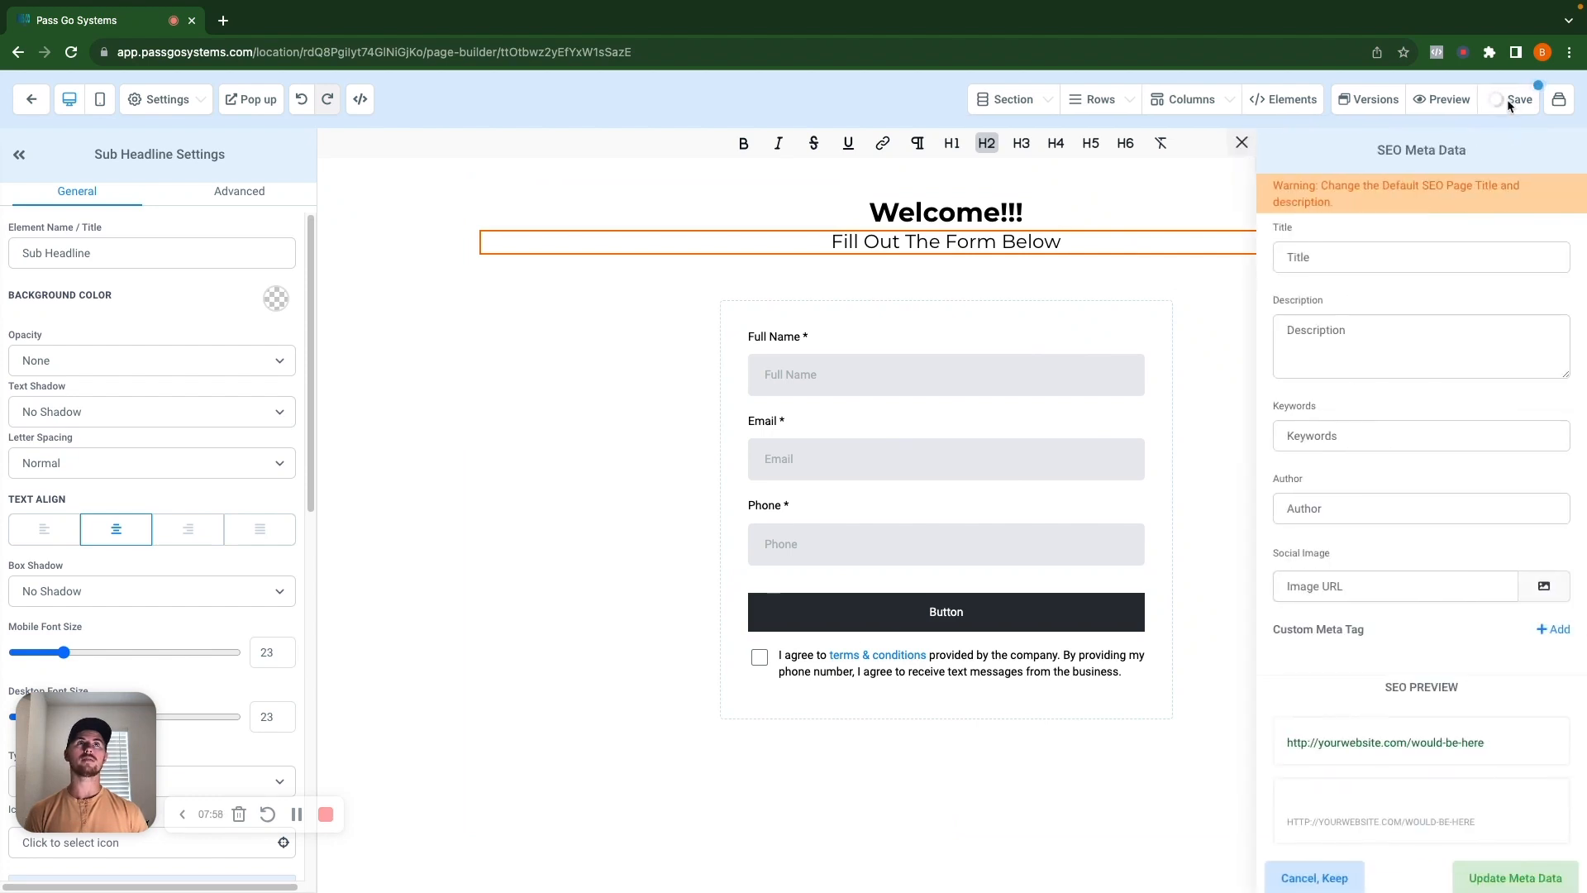
{"action": "left_click", "coordinate": [1241, 143]}
{"action": "left_click", "coordinate": [1451, 100]}
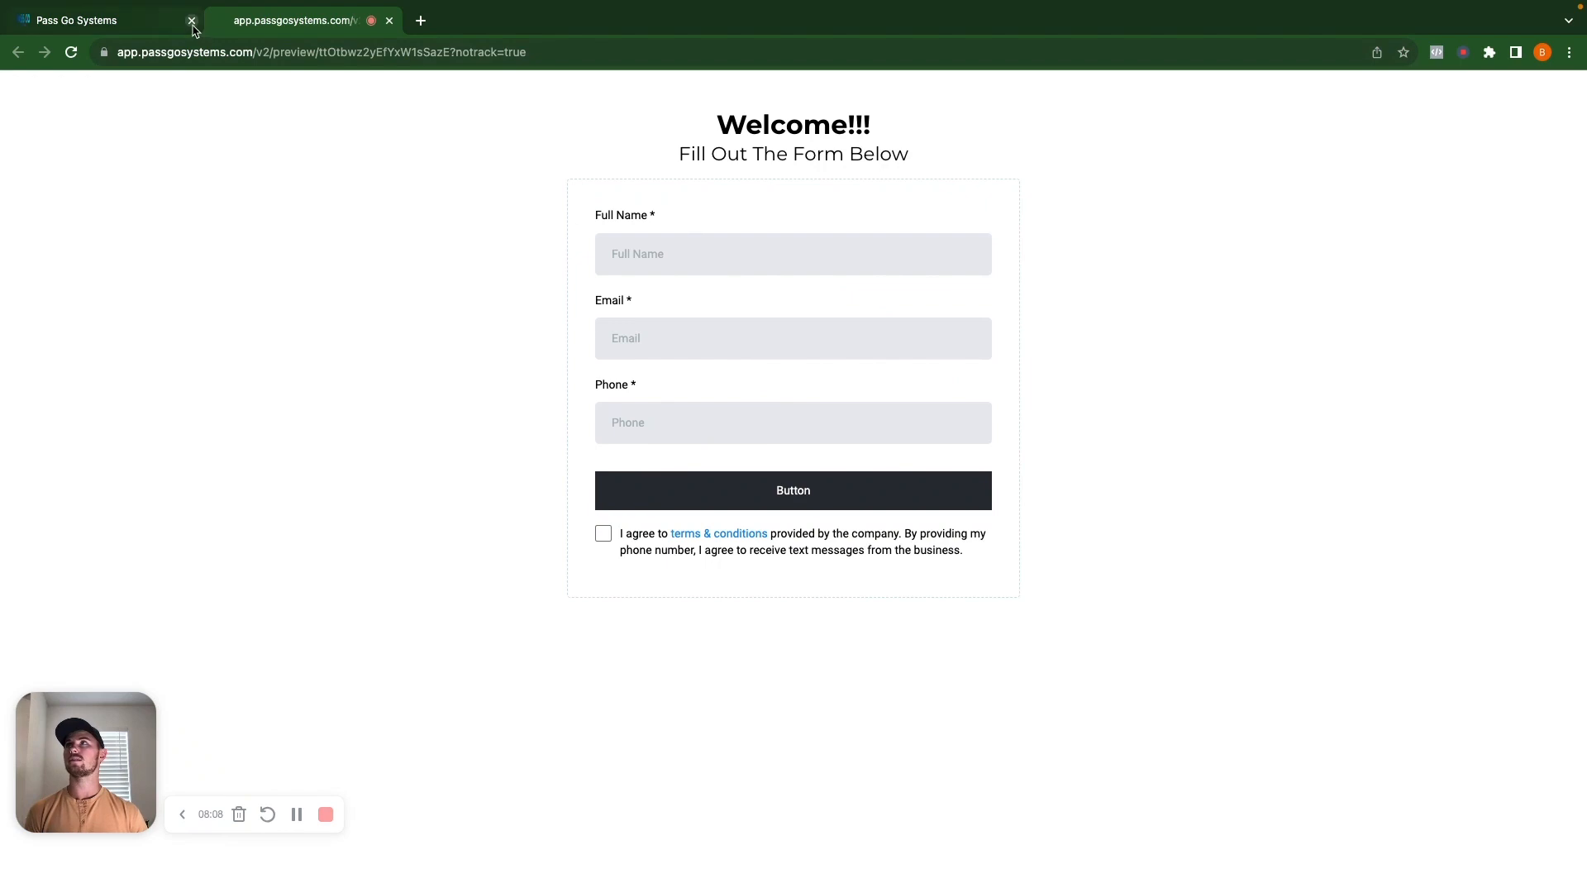
{"action": "left_click", "coordinate": [389, 23]}
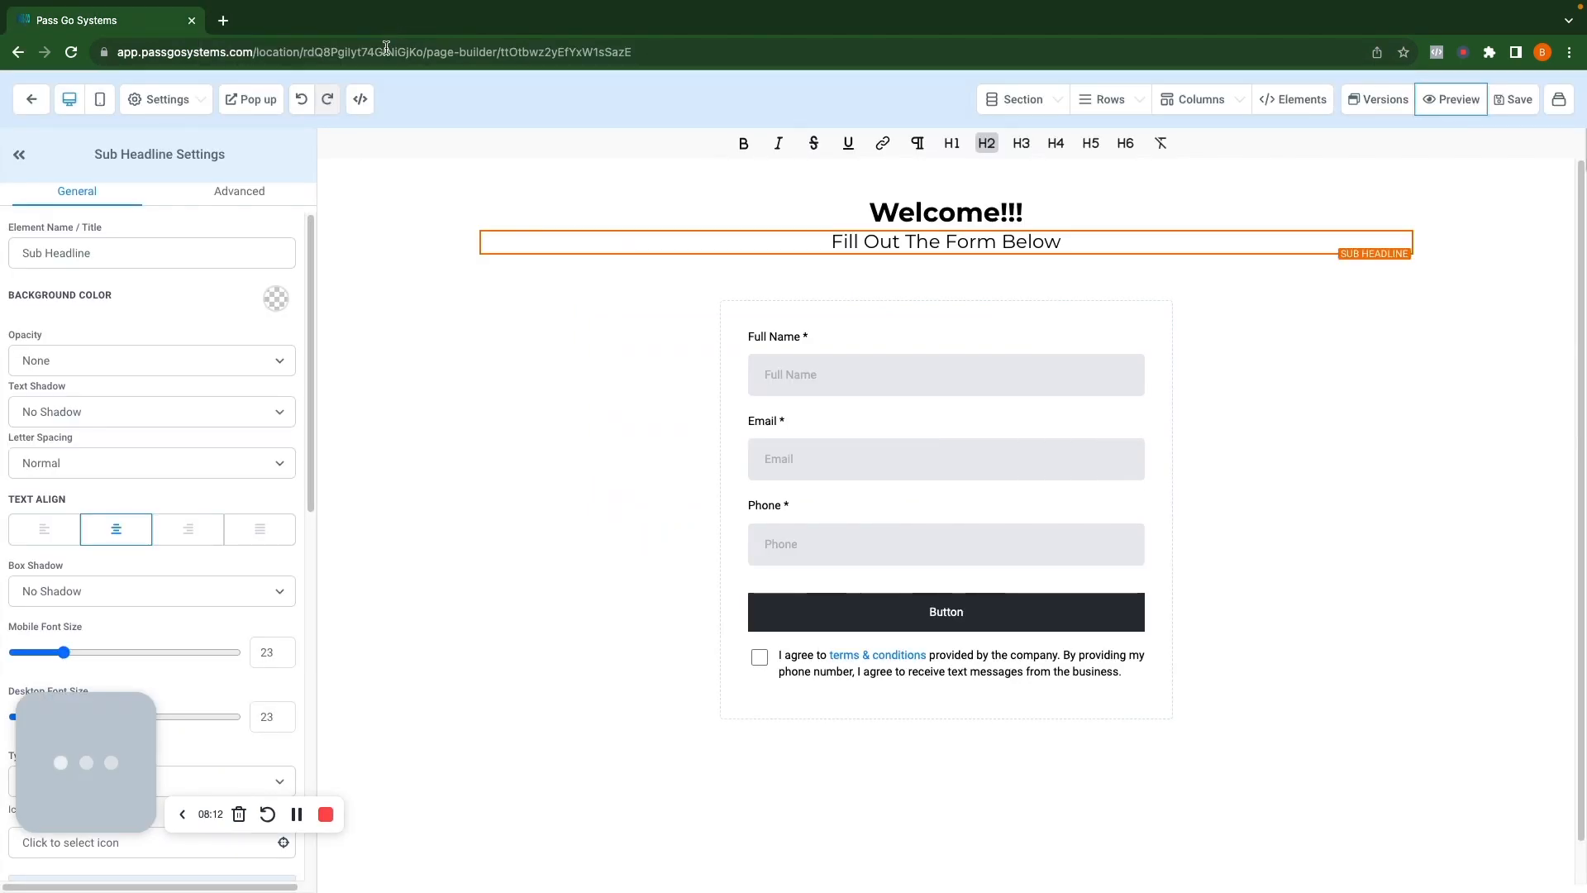
{"action": "left_click", "coordinate": [31, 102]}
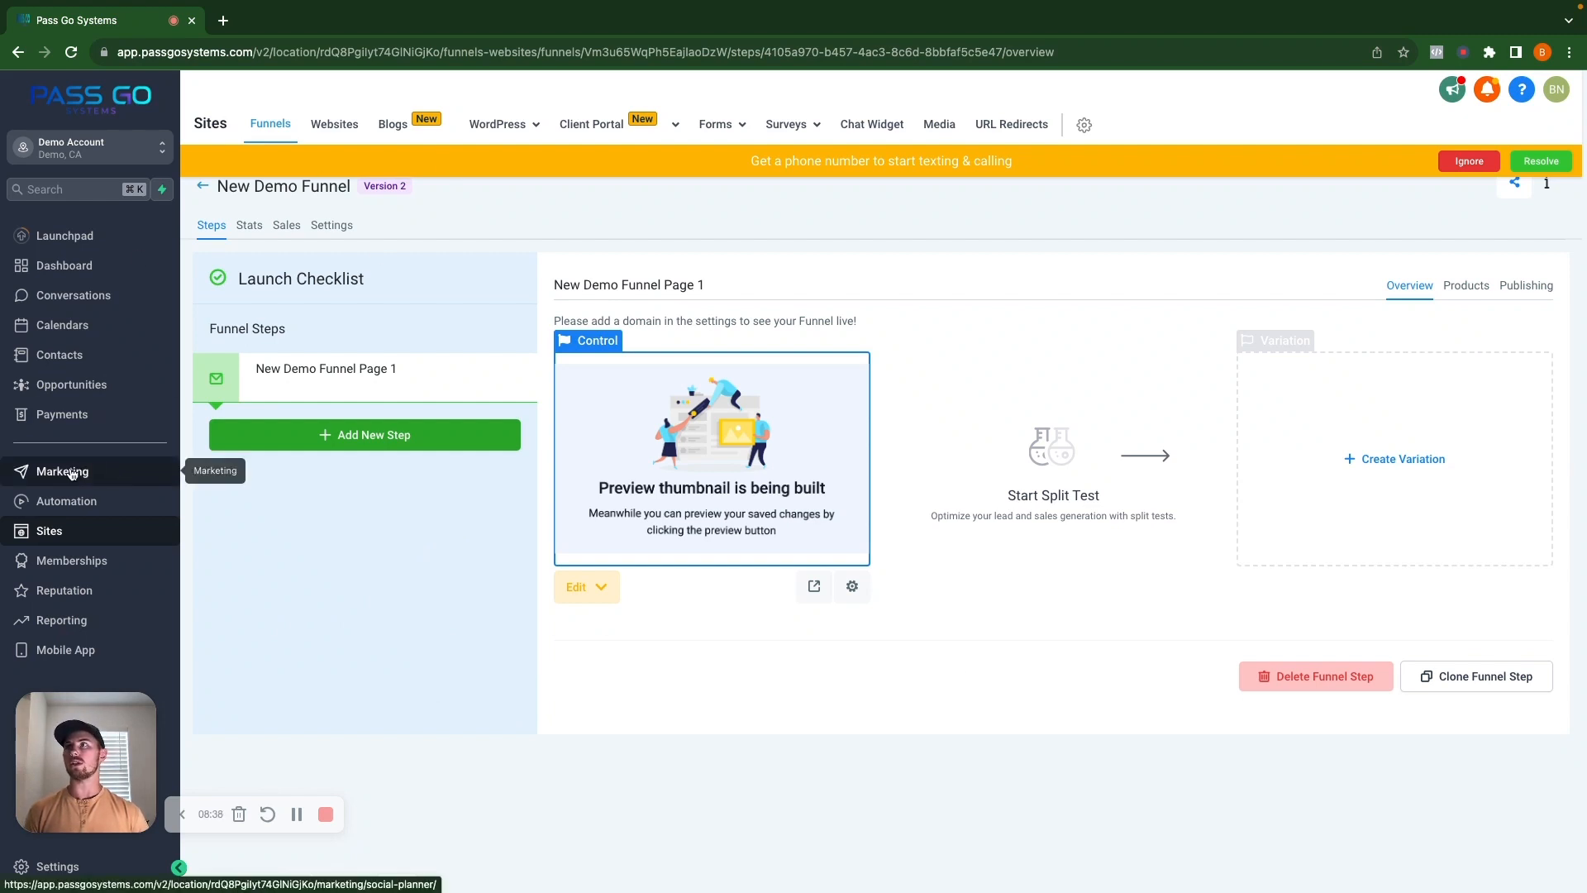
Under Marketing > Emails > Templates, open Beautiful Email Template in the Demo Campaing Templates folder.
{"action": "left_click", "coordinate": [72, 471]}
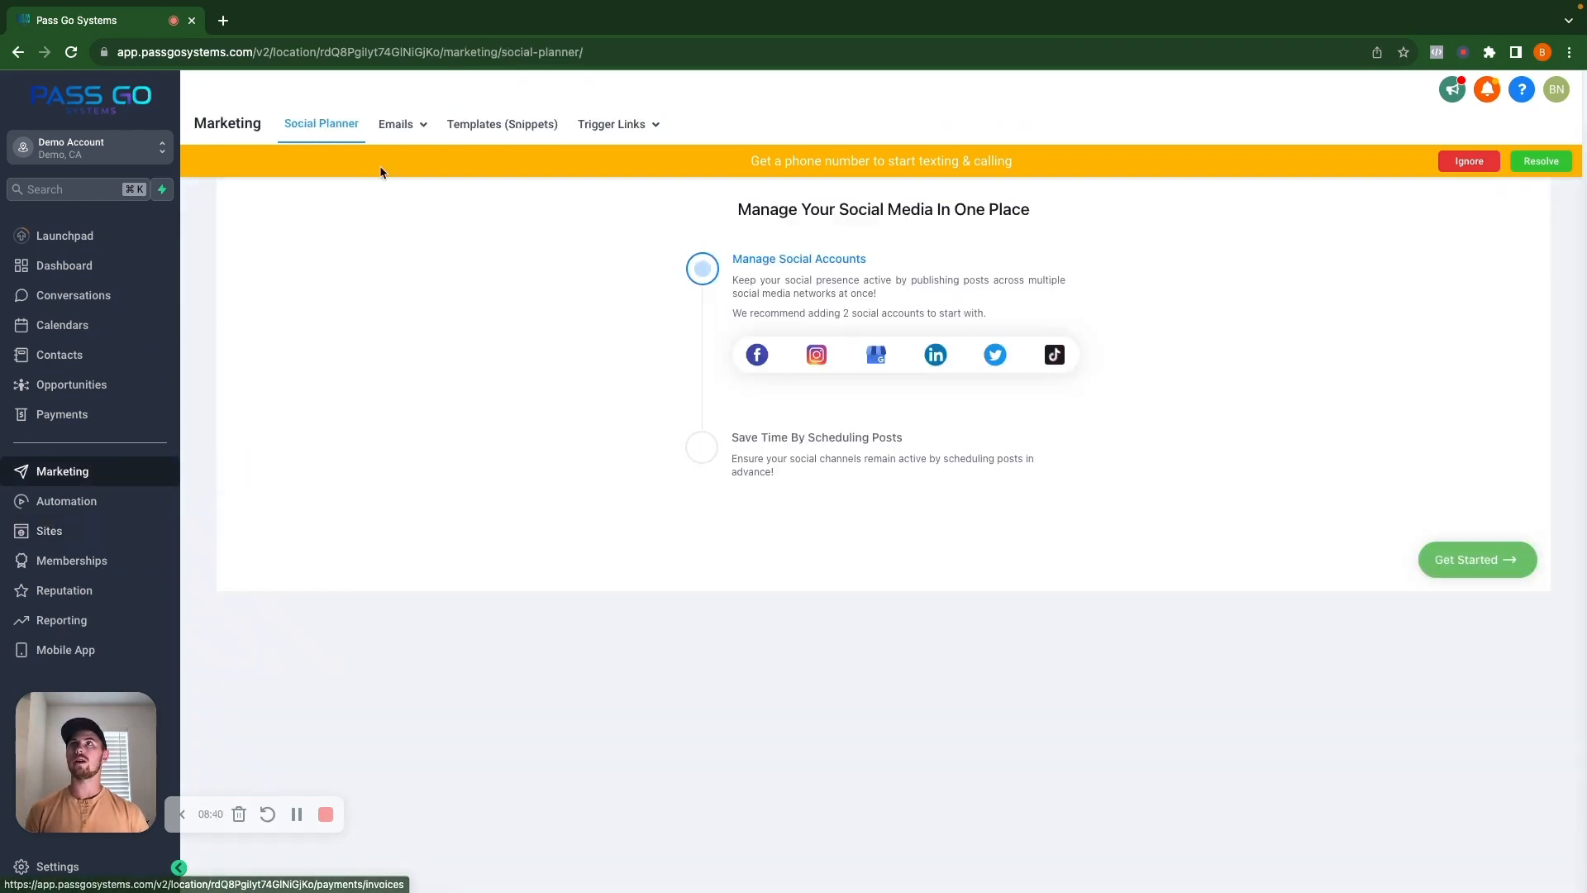
{"action": "mouse_move", "coordinate": [401, 124]}
{"action": "left_click", "coordinate": [383, 191]}
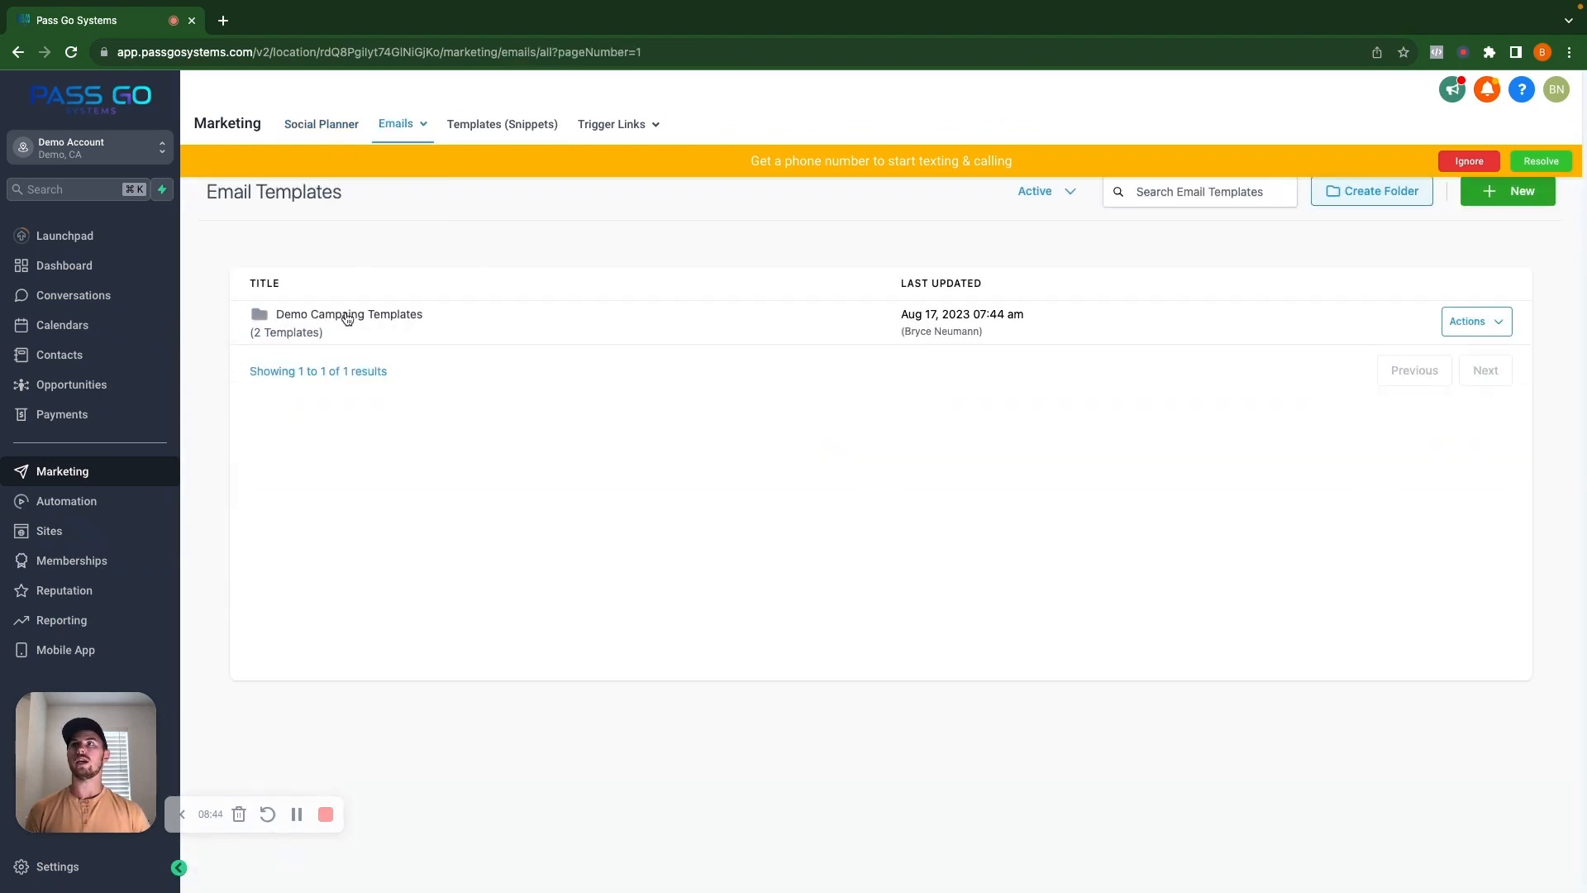
{"action": "left_click", "coordinate": [385, 322]}
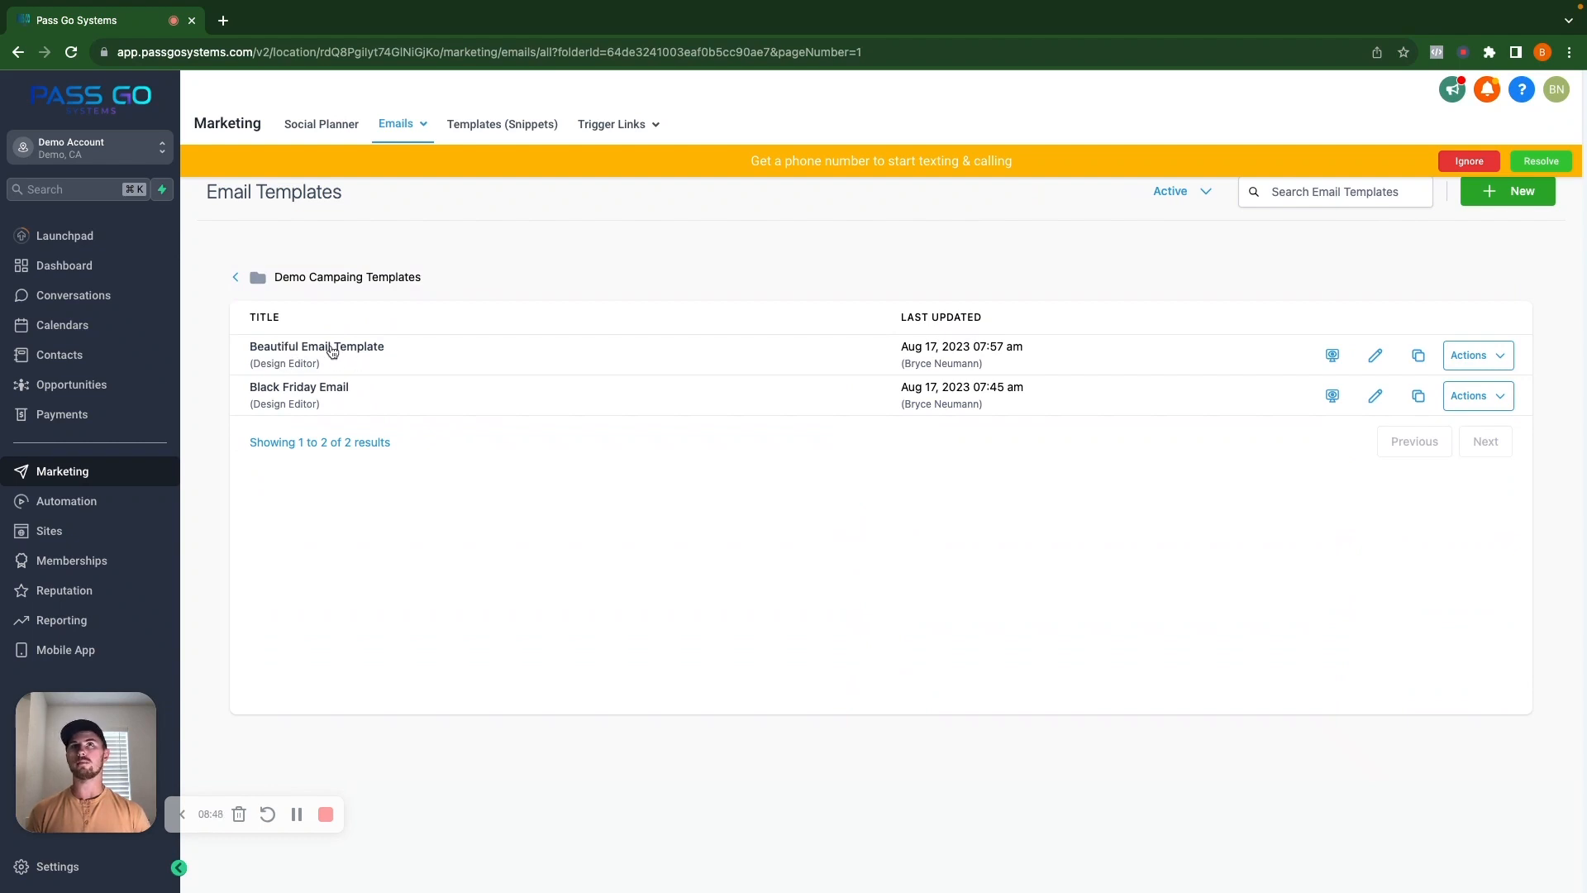
{"action": "left_click", "coordinate": [331, 348]}
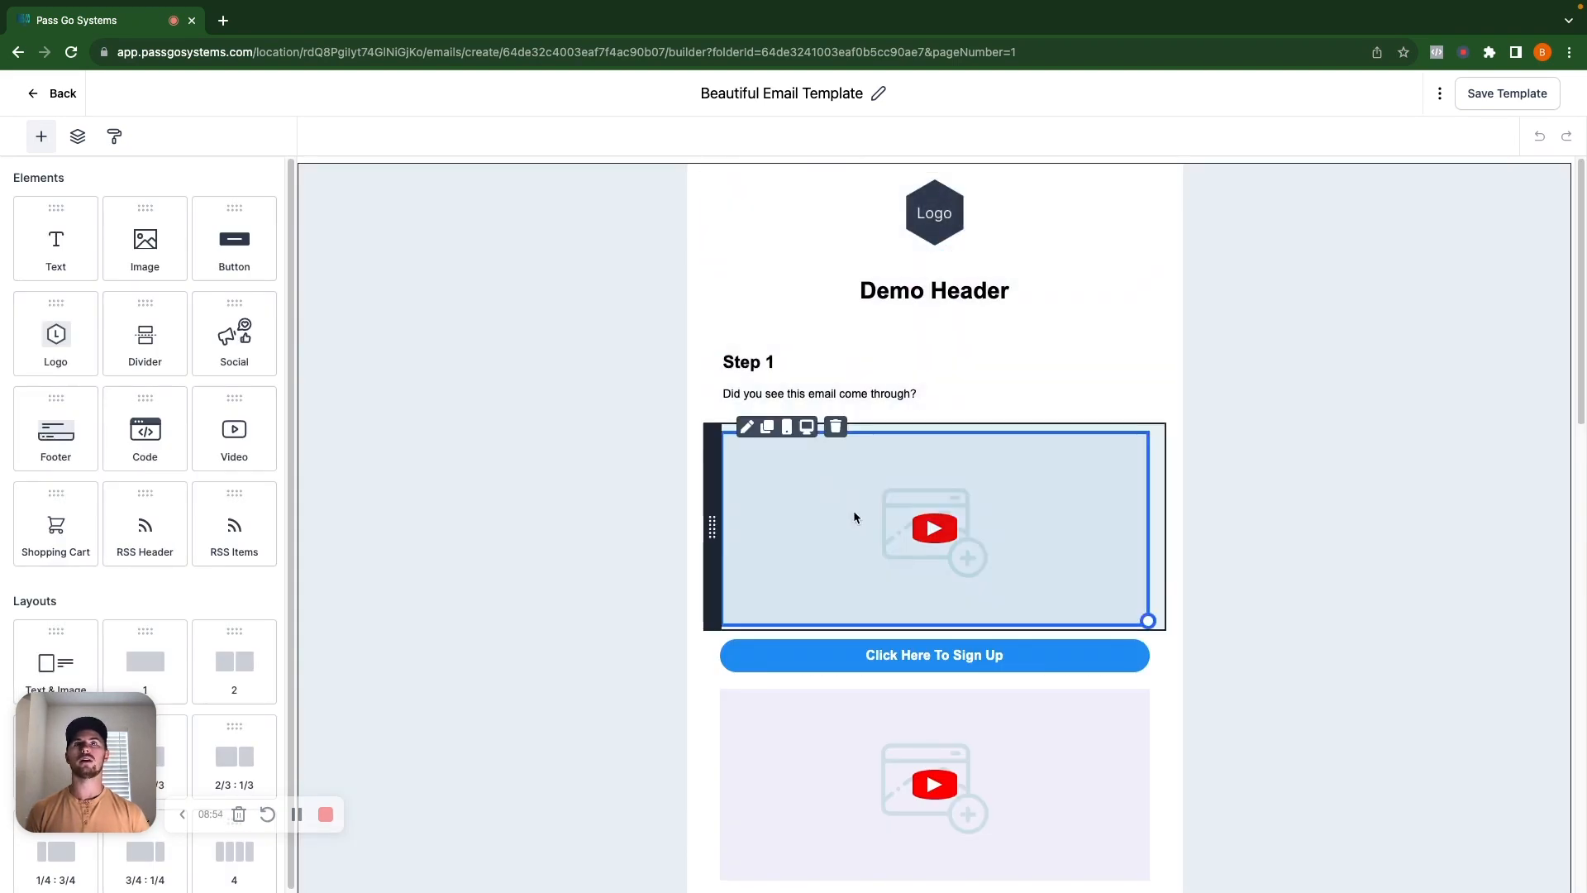
{"action": "scroll", "coordinate": [942, 541], "scroll_direction": "down", "scroll_amount": 10}
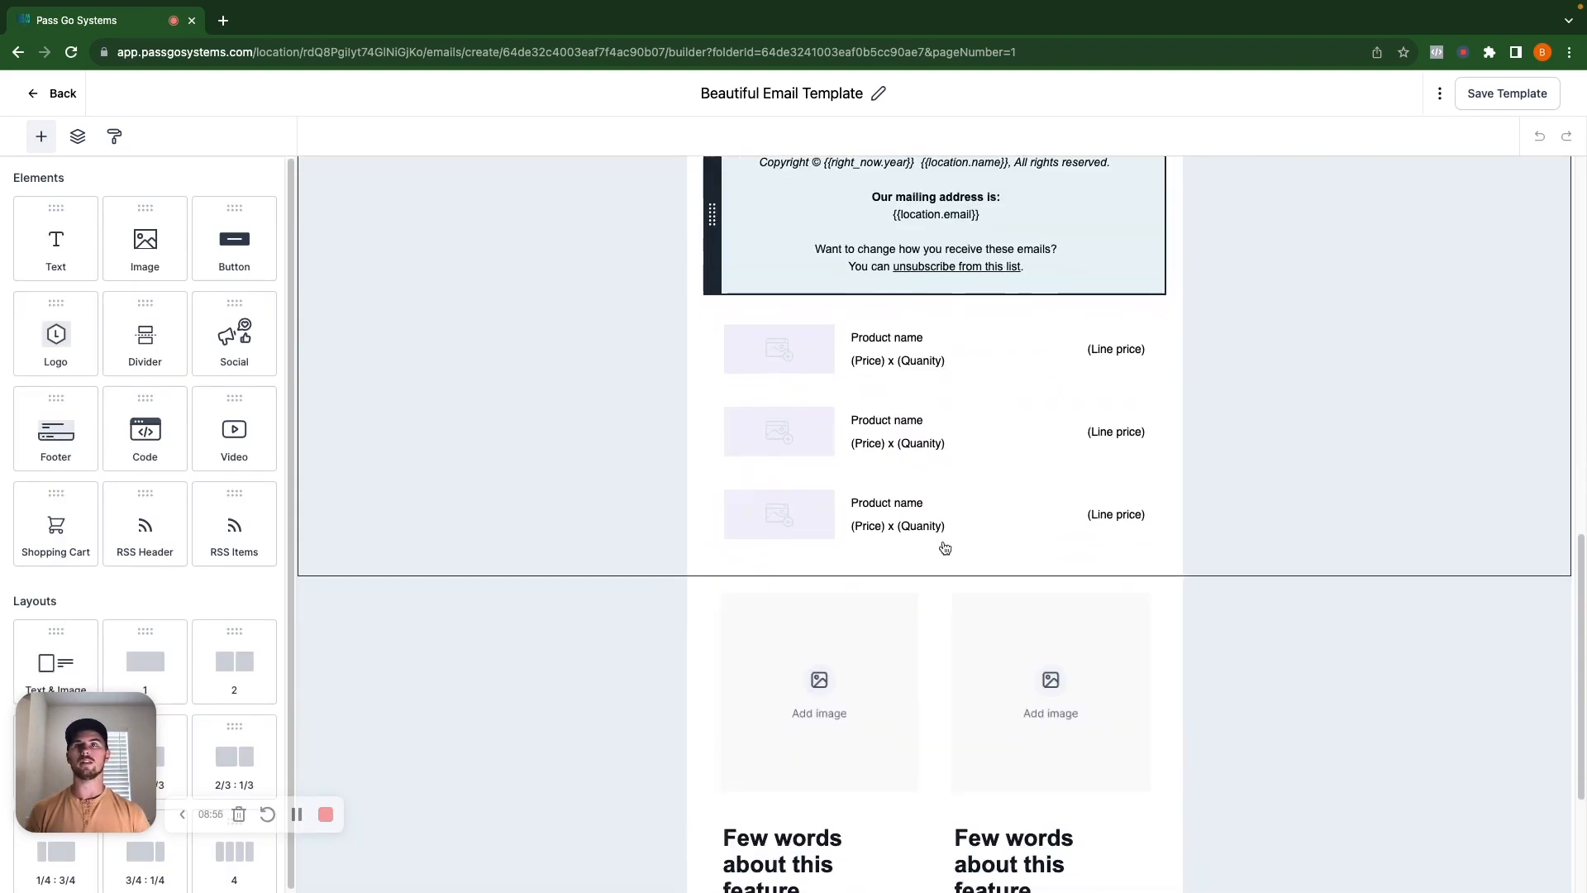
{"action": "scroll", "coordinate": [945, 548], "scroll_direction": "down", "scroll_amount": 3}
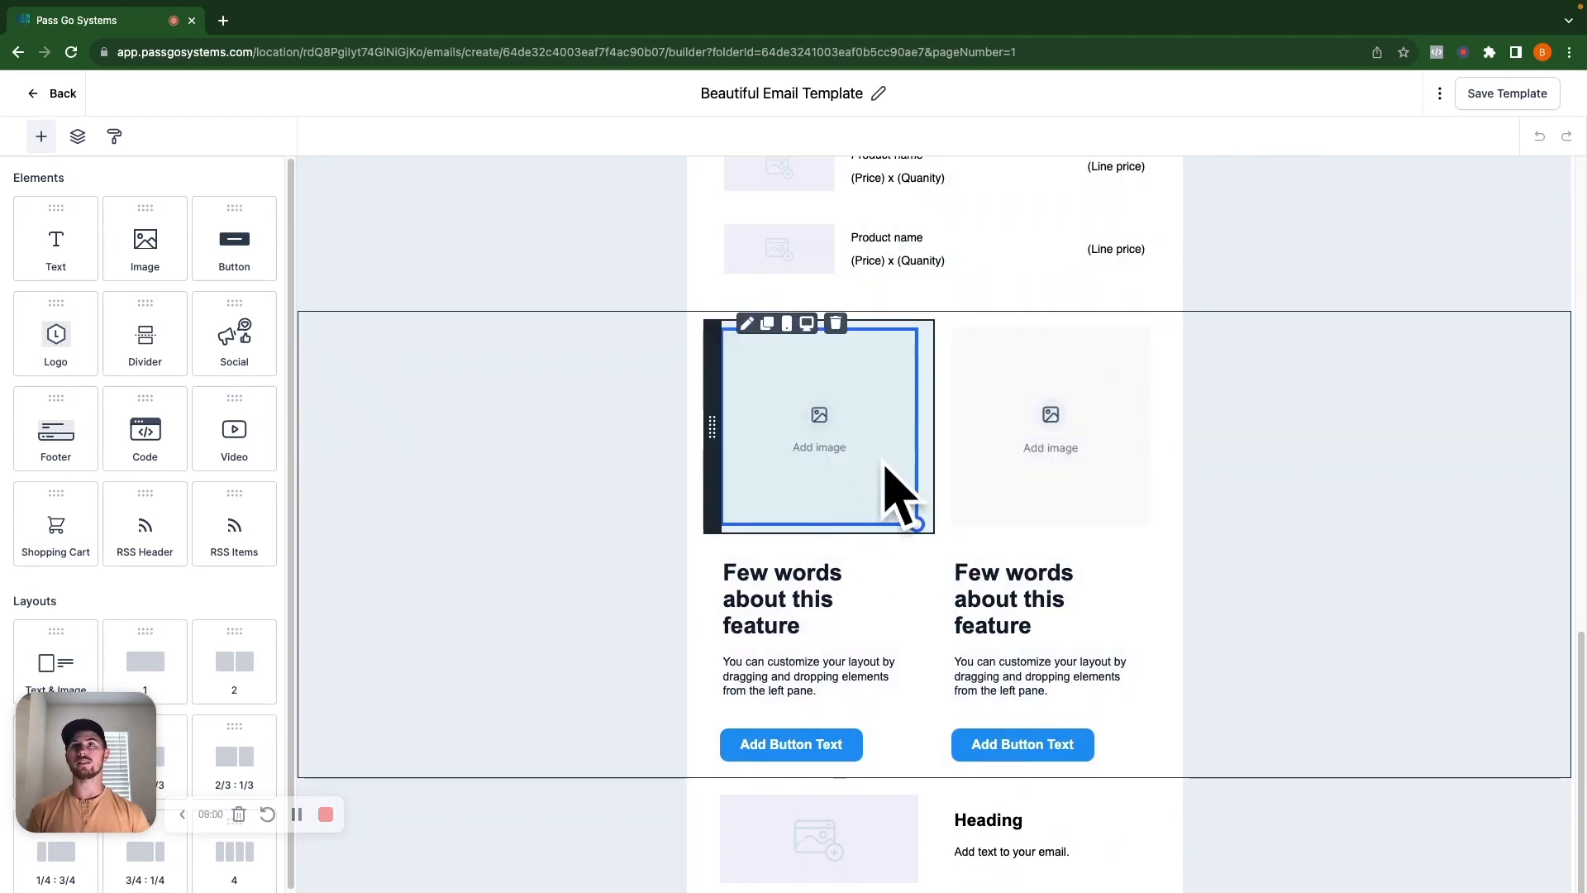
{"action": "scroll", "coordinate": [898, 528], "scroll_direction": "up", "scroll_amount": 2}
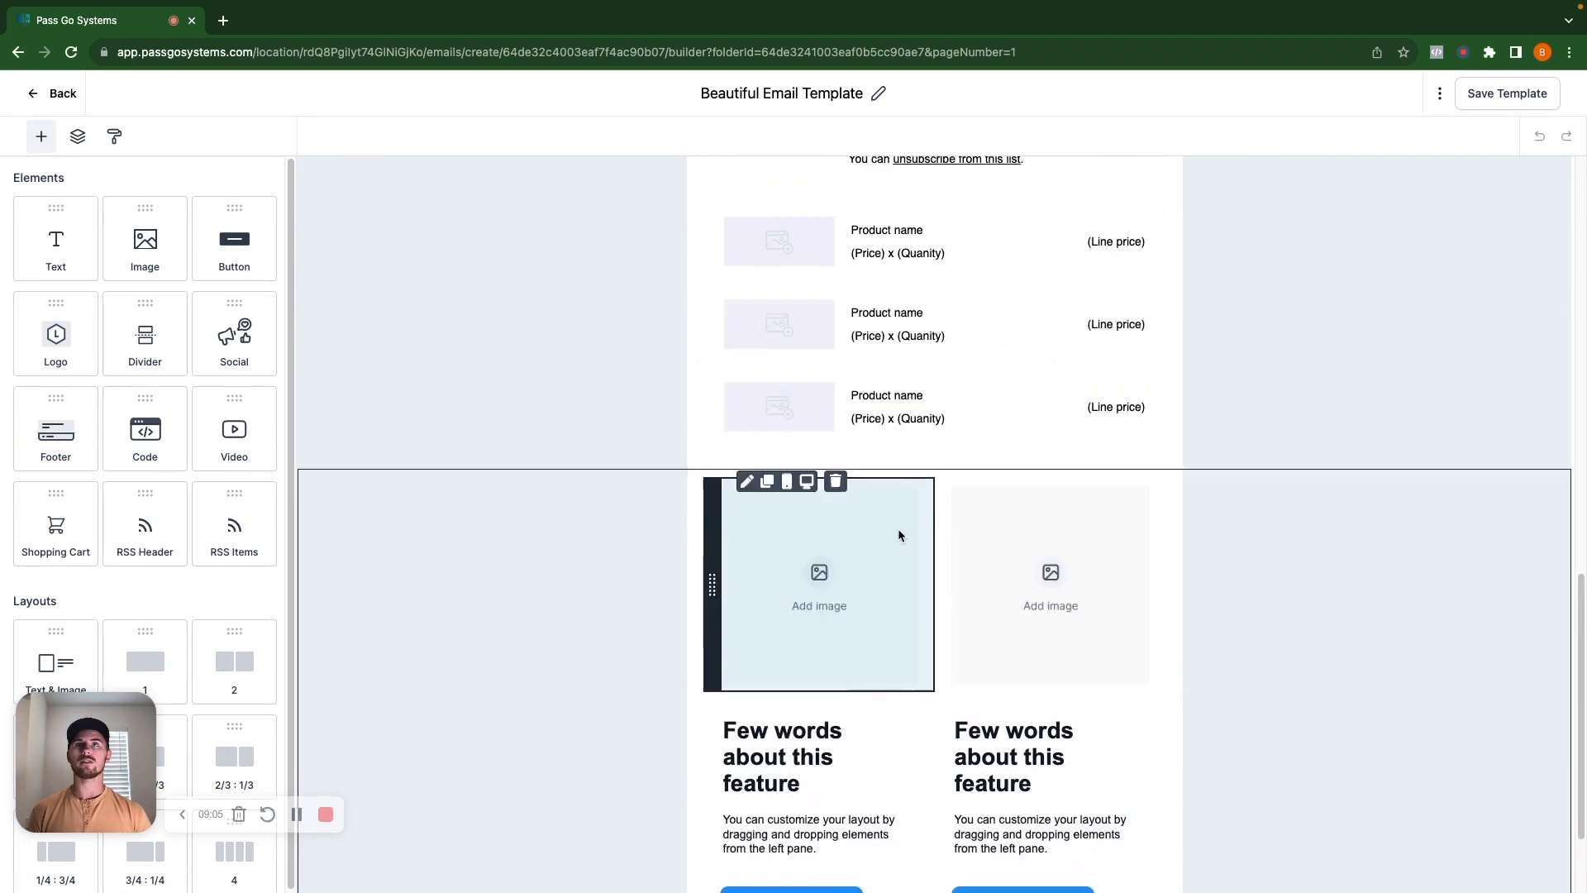
{"action": "scroll", "coordinate": [897, 528], "scroll_direction": "up", "scroll_amount": 10}
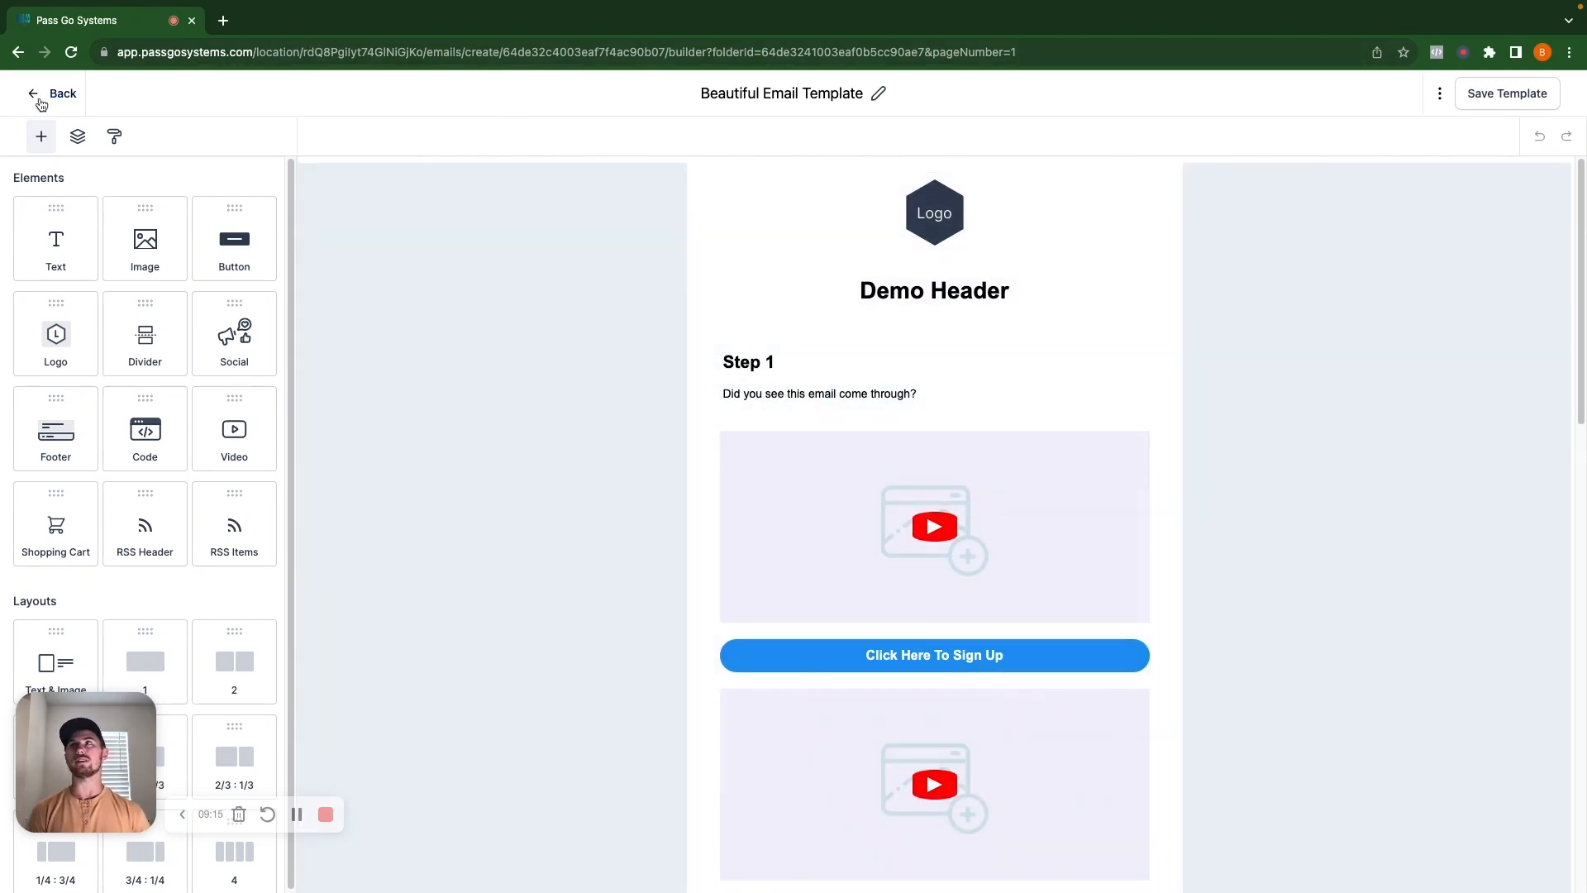
Move from the email builder to snippet templates, dismiss the phone-number banner, then open Automation.
{"action": "left_click", "coordinate": [38, 97]}
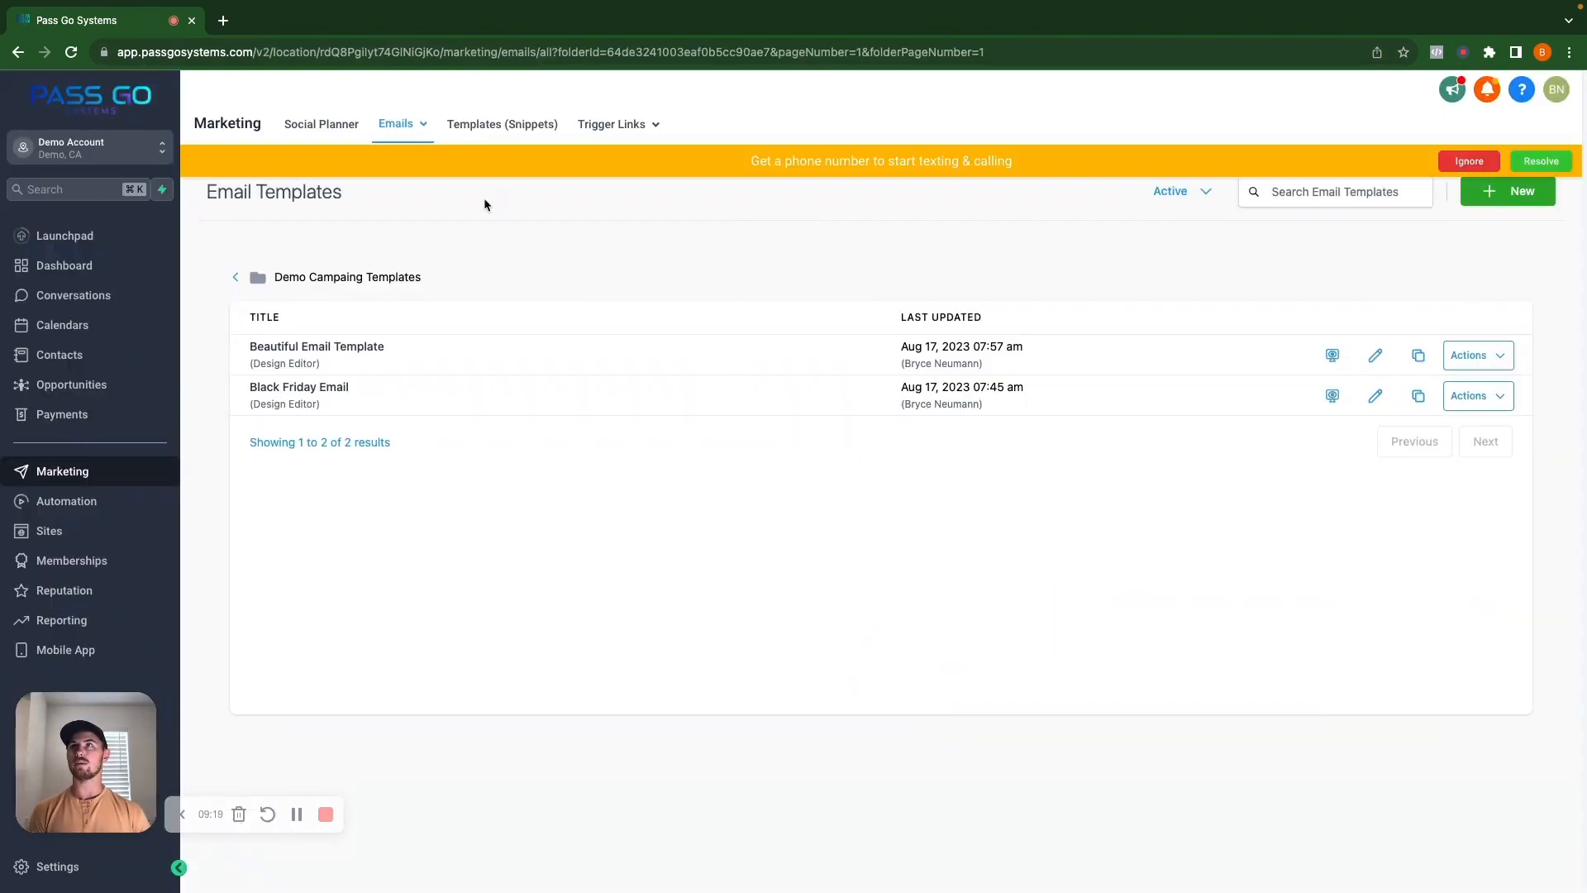
{"action": "left_click", "coordinate": [476, 130]}
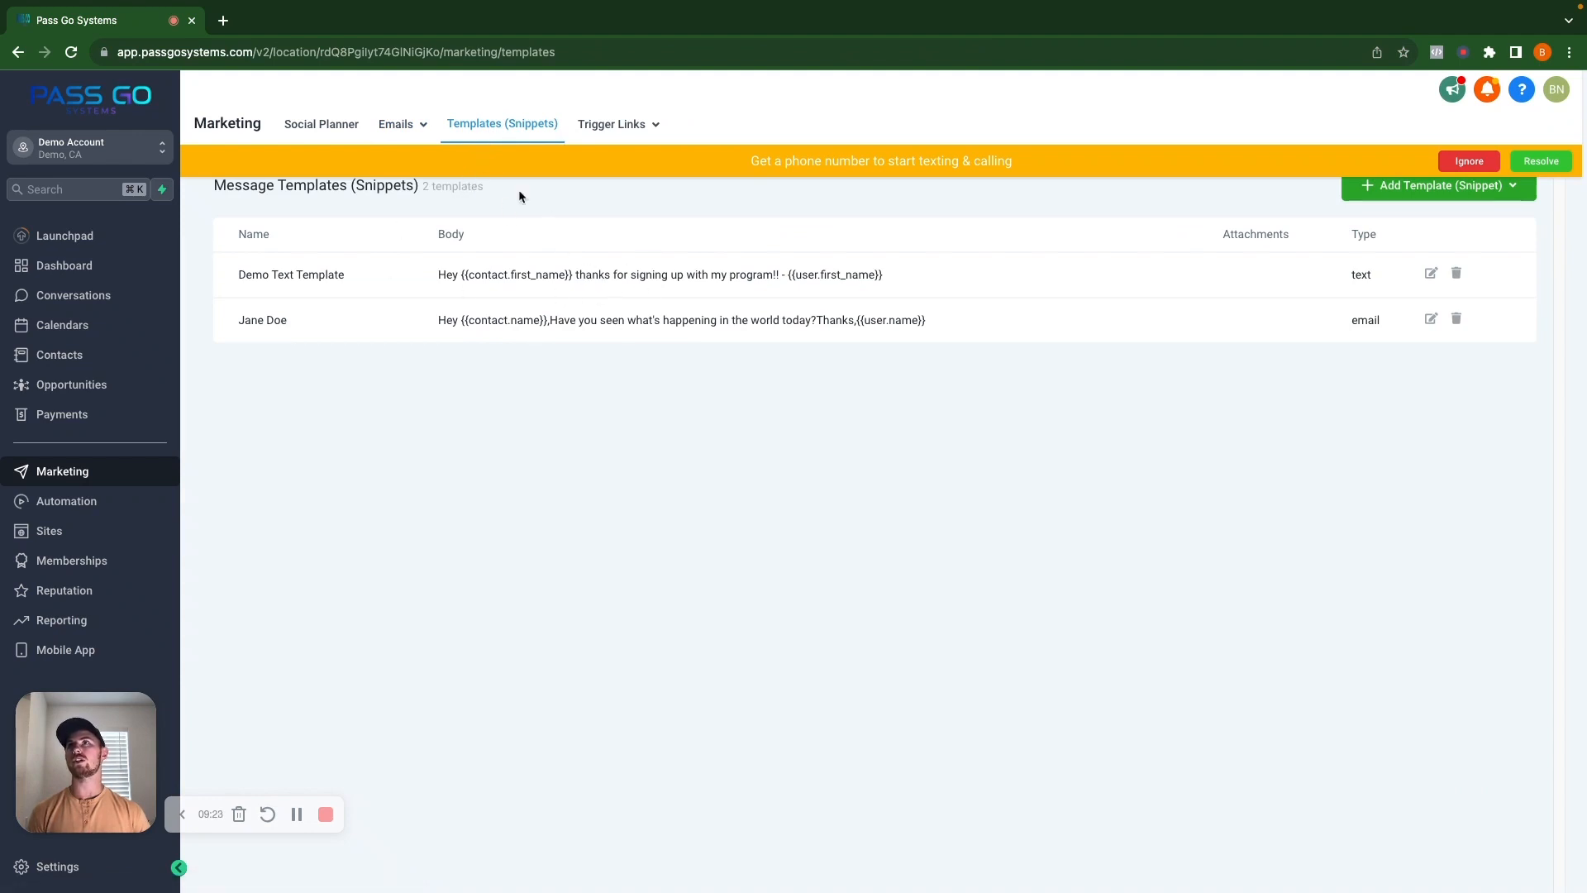
{"action": "left_click", "coordinate": [1483, 162]}
{"action": "mouse_move", "coordinate": [413, 134]}
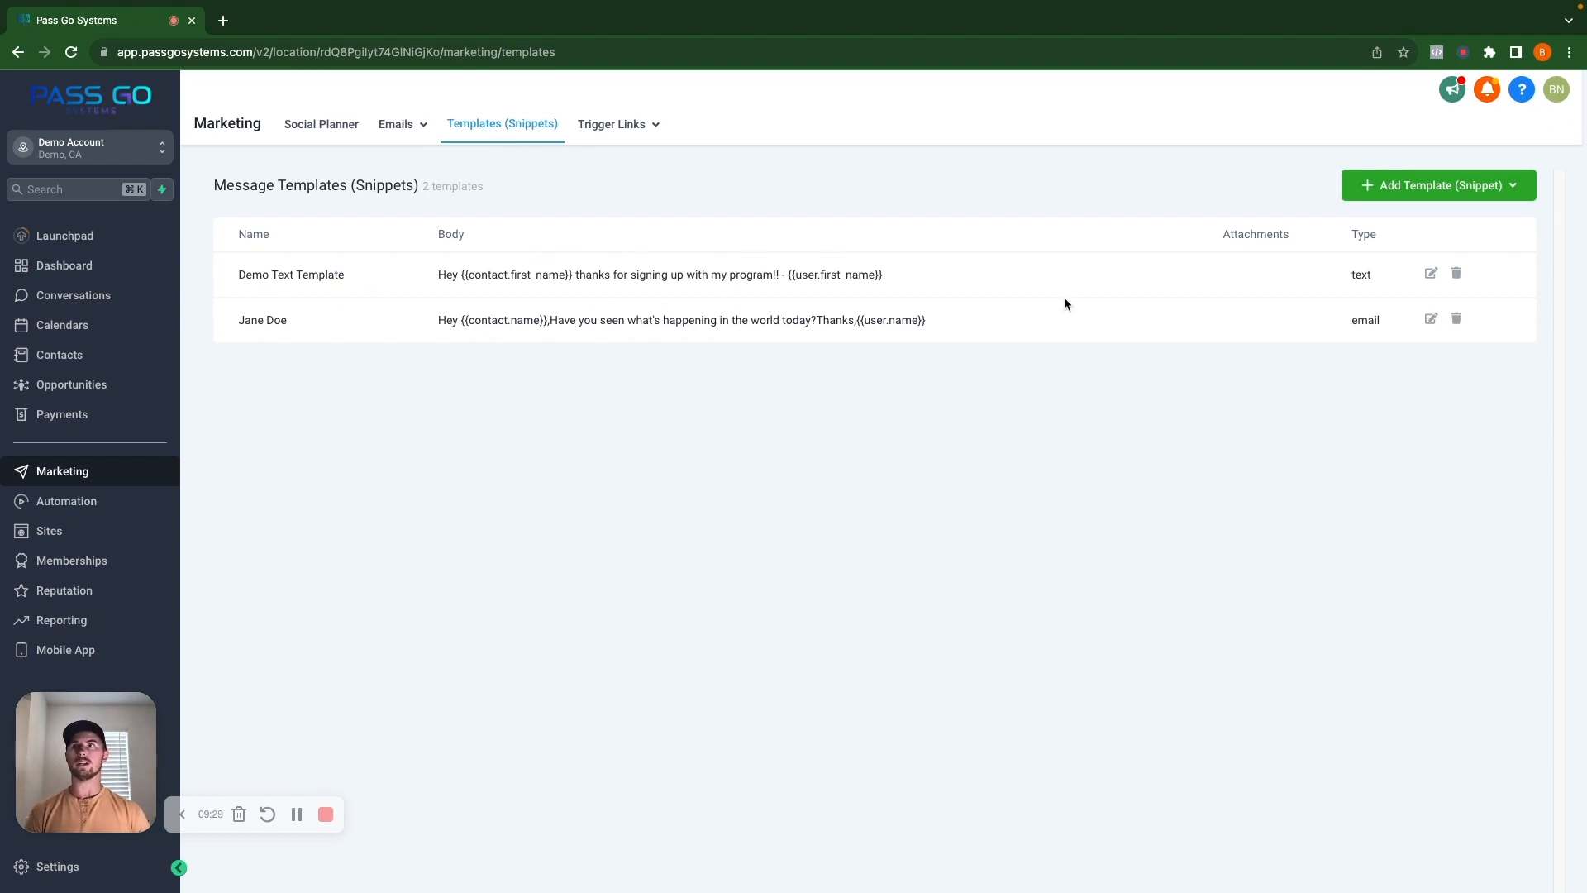
{"action": "left_click", "coordinate": [68, 508]}
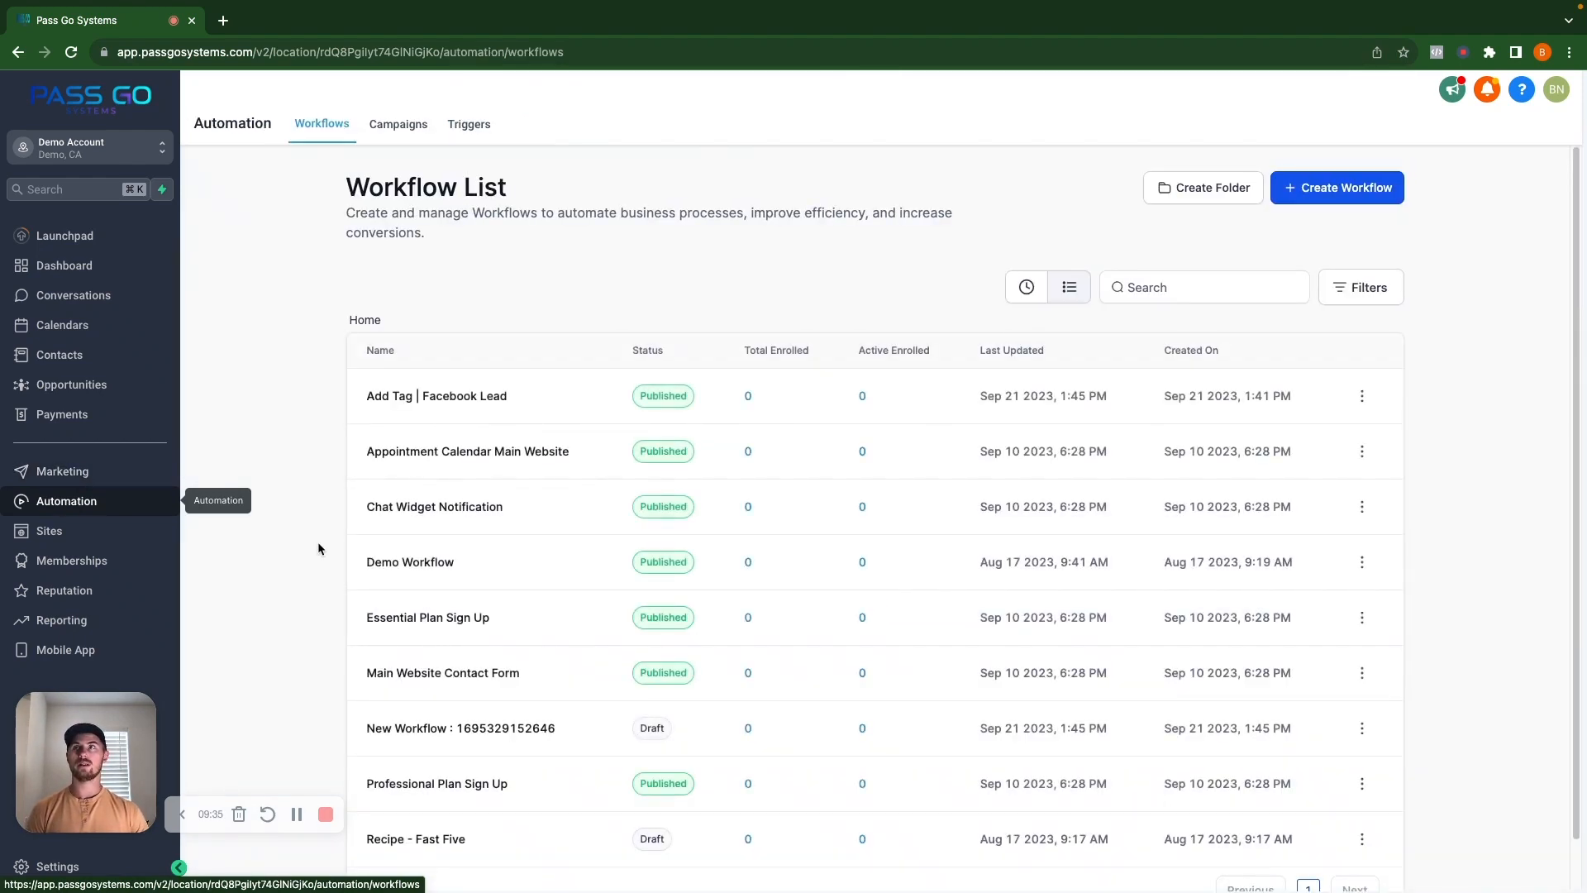
Create a new workflow from scratch with a Form Submitted trigger.
{"action": "left_click", "coordinate": [1334, 190]}
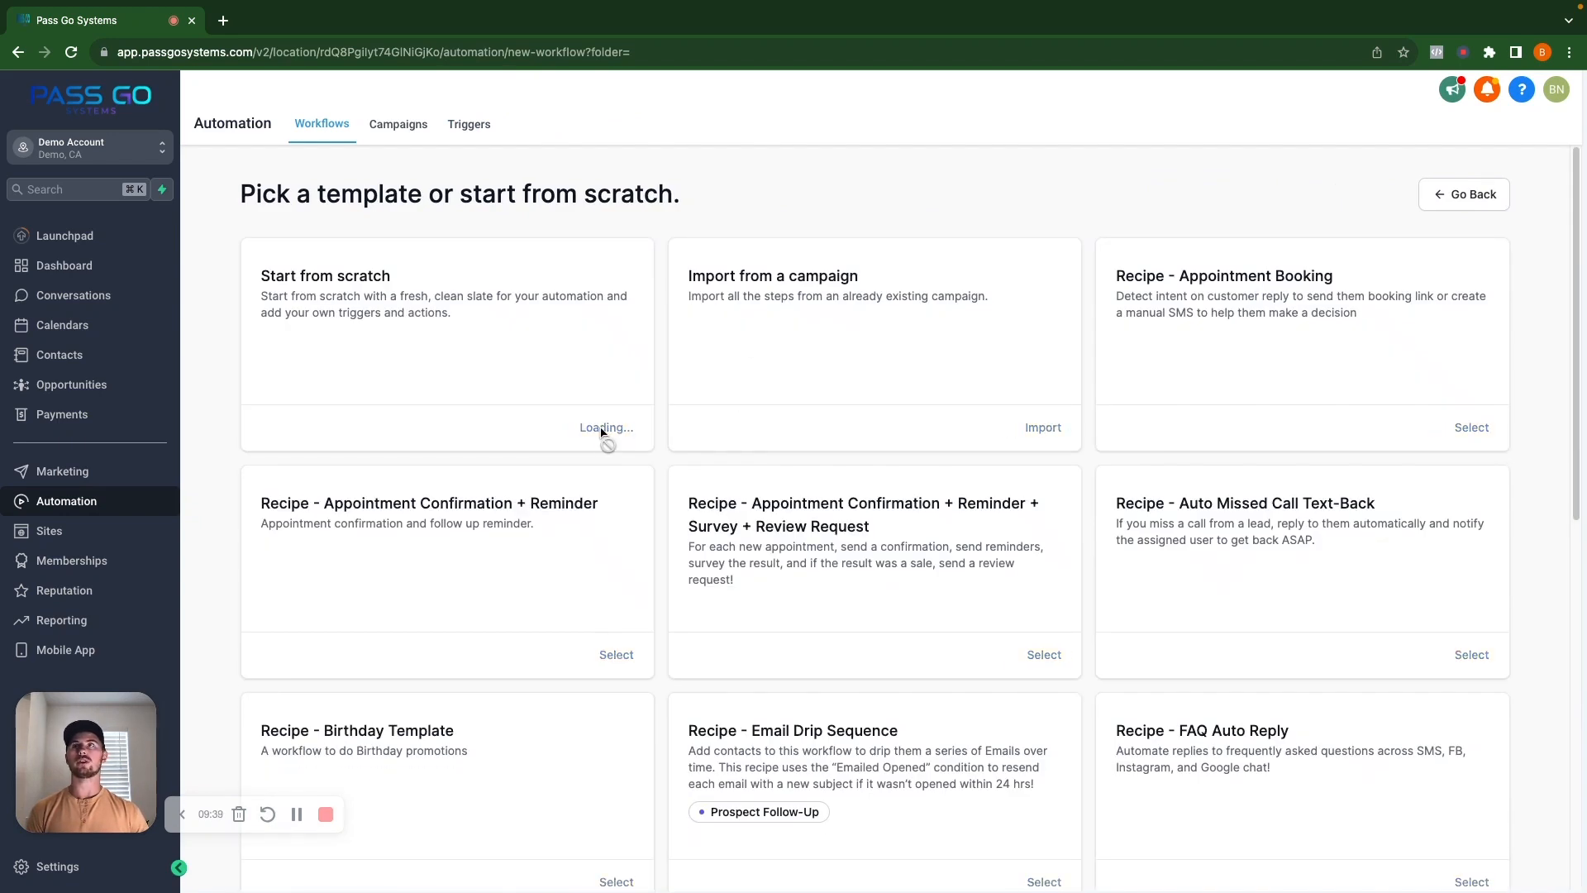
{"action": "left_click", "coordinate": [603, 430]}
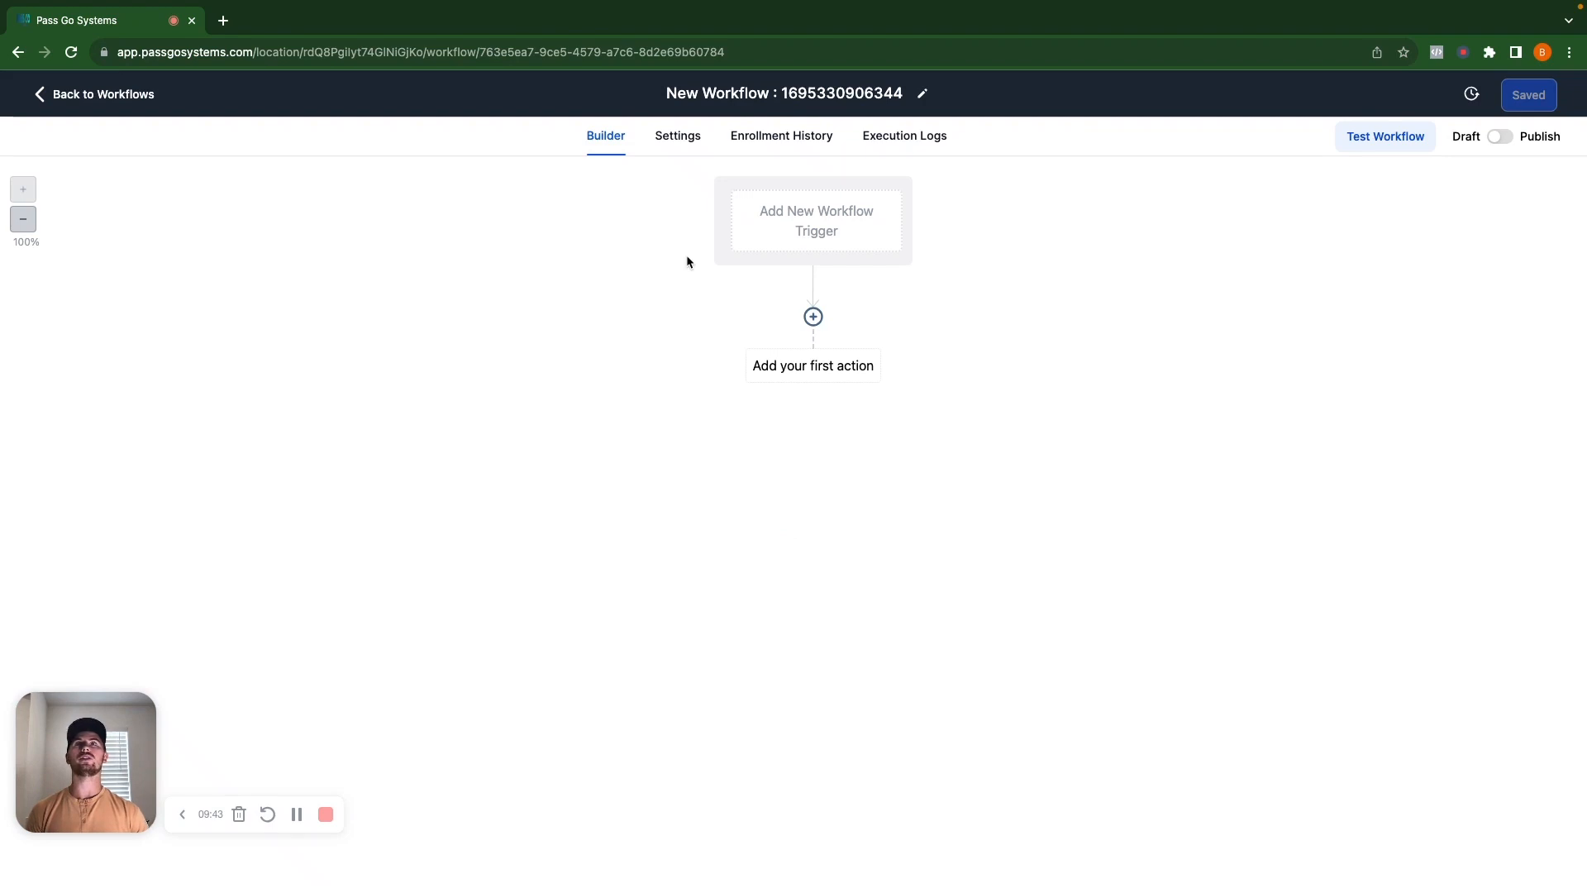
{"action": "left_click", "coordinate": [802, 229]}
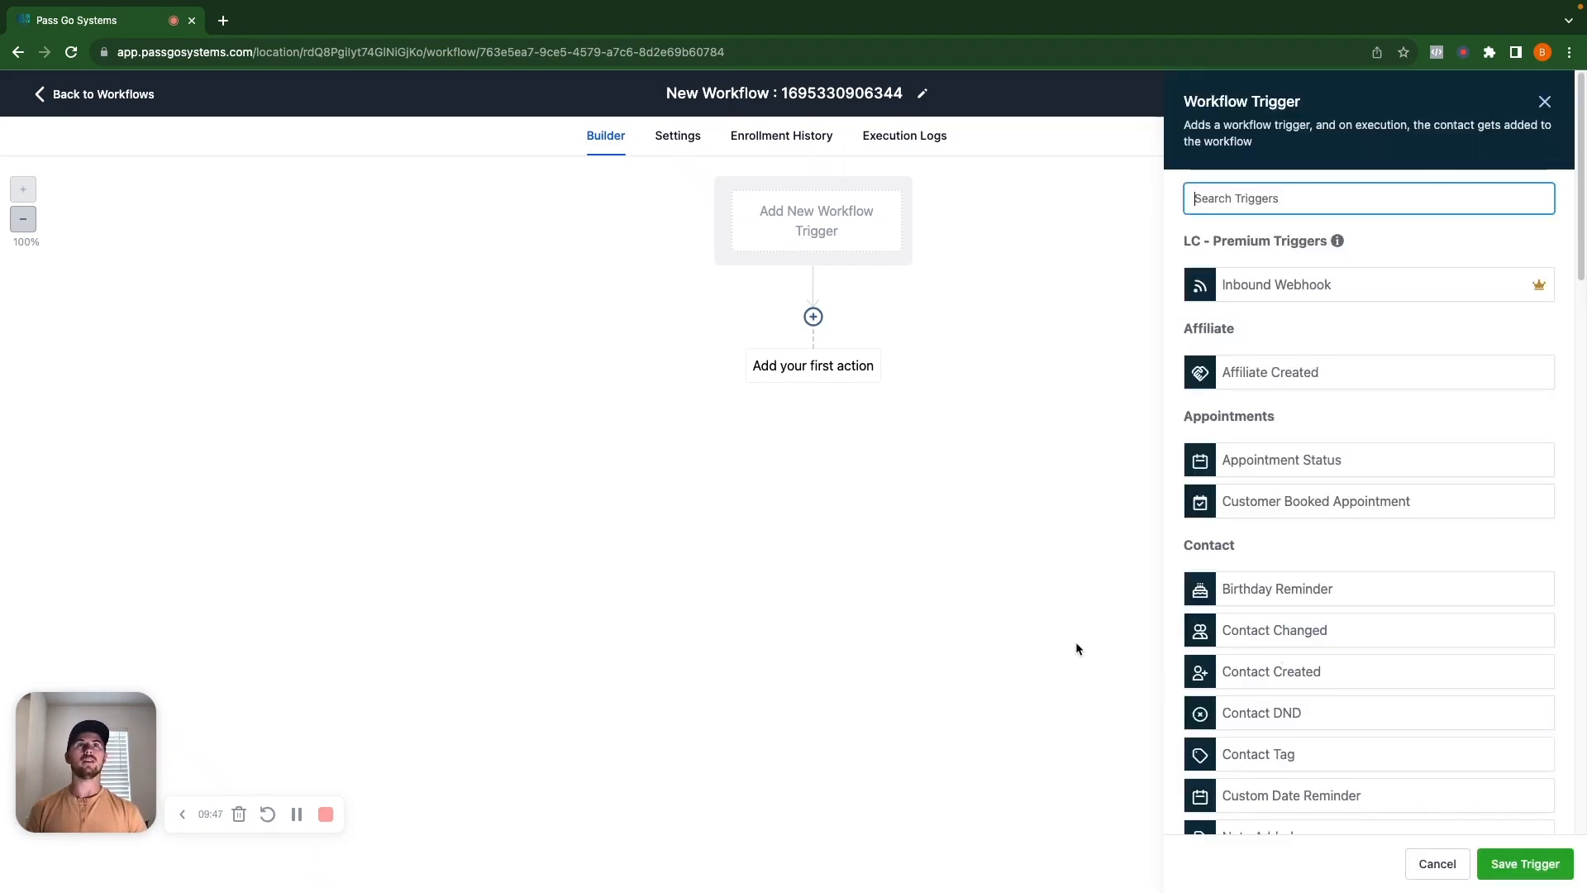
{"action": "type", "text": "form"}
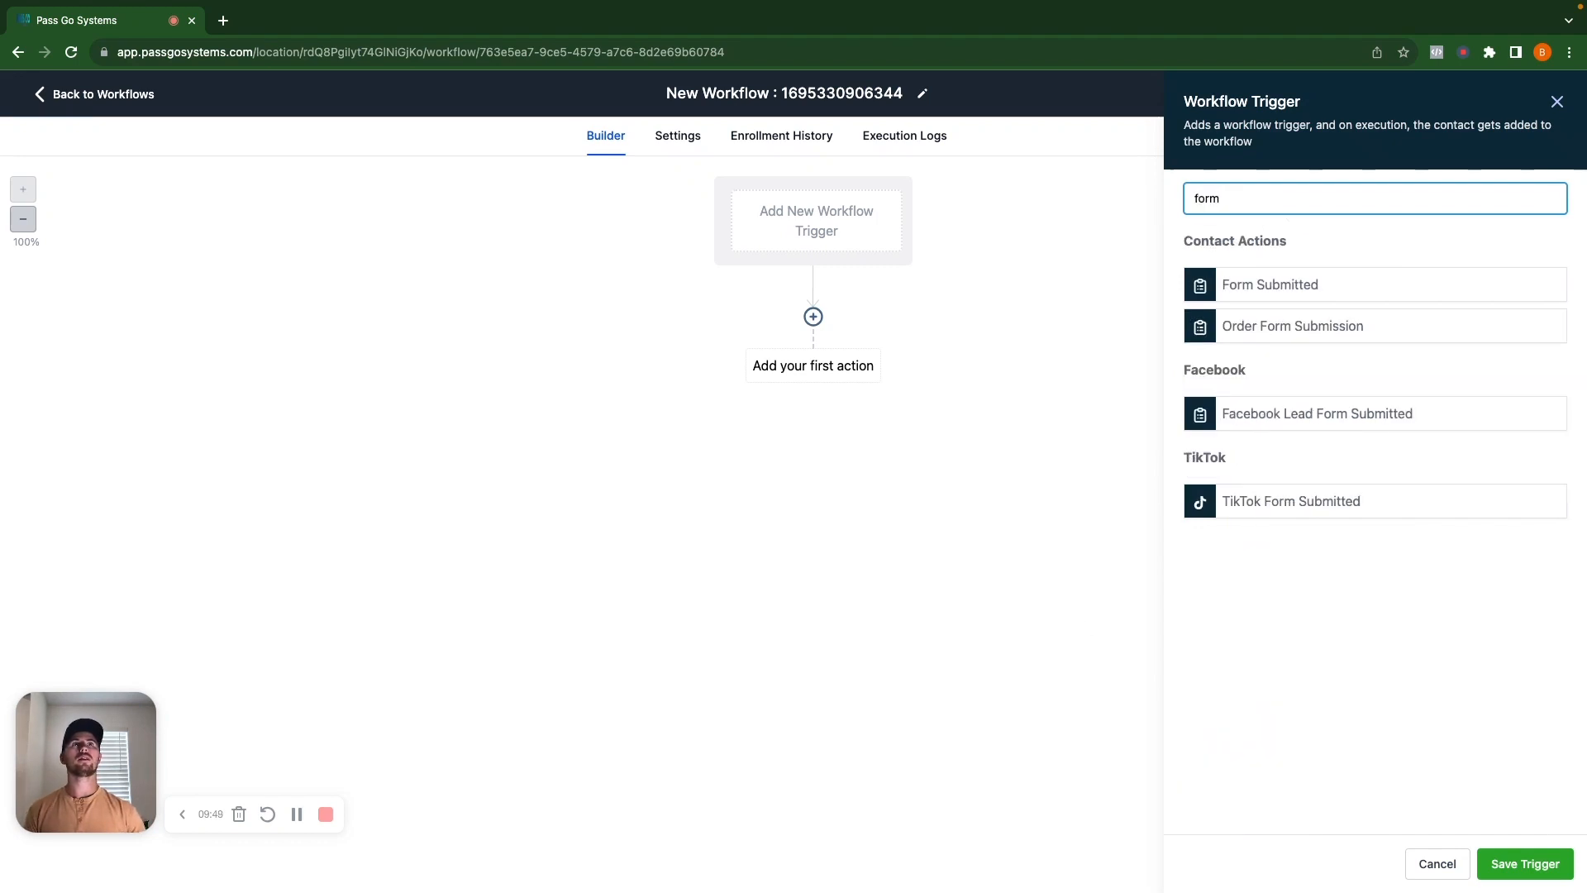
{"action": "left_click", "coordinate": [1295, 284]}
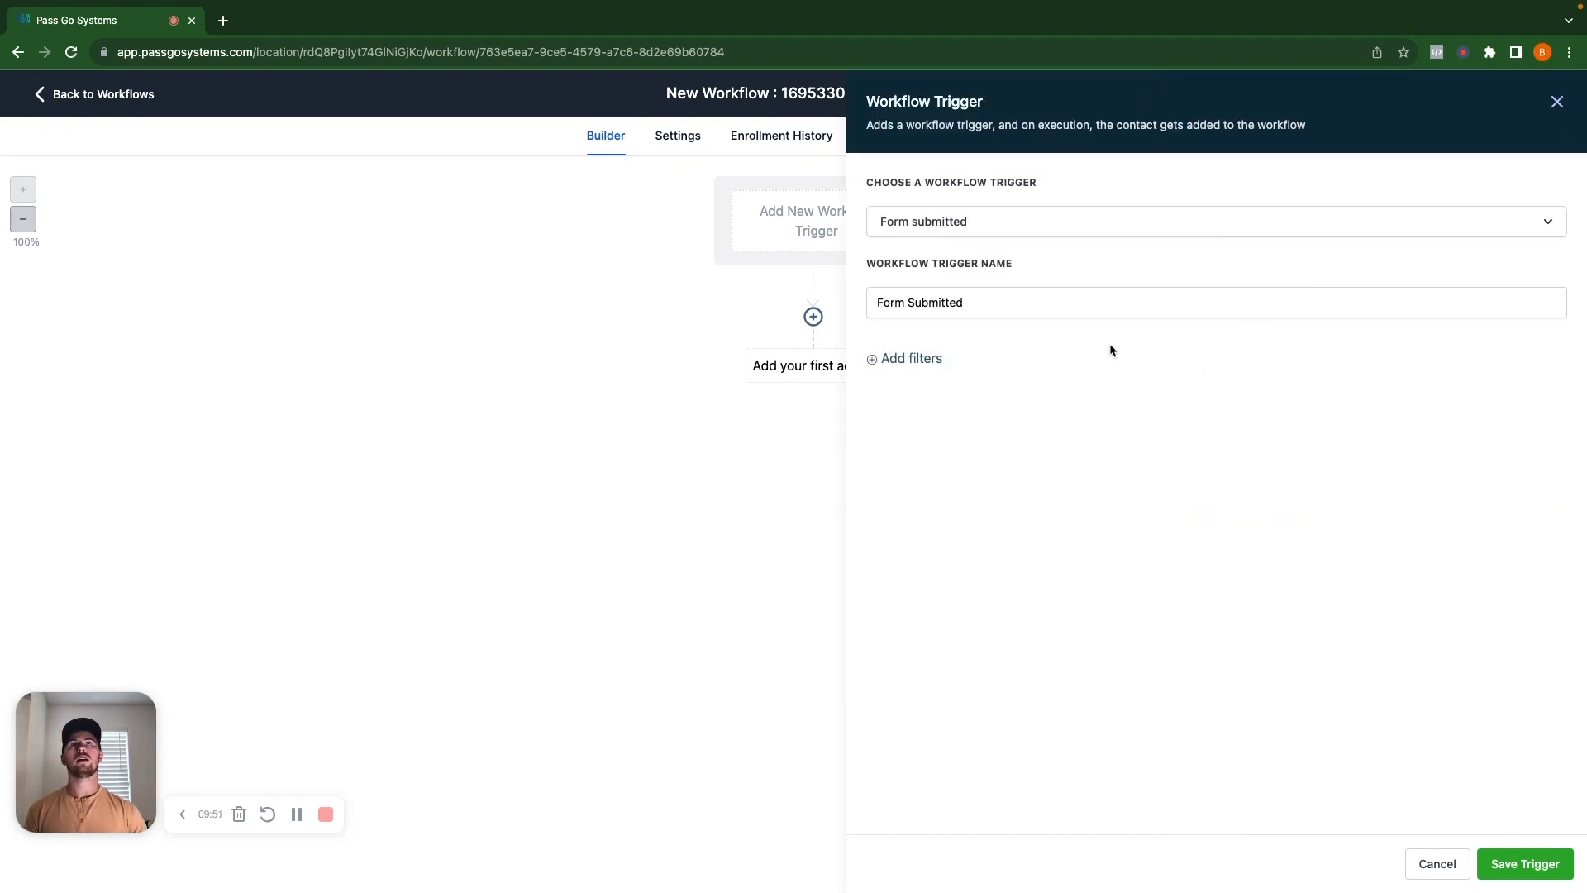
Filter the trigger to New Demo Form, append '| New Demo Form' to its name, and save.
{"action": "left_click", "coordinate": [919, 358]}
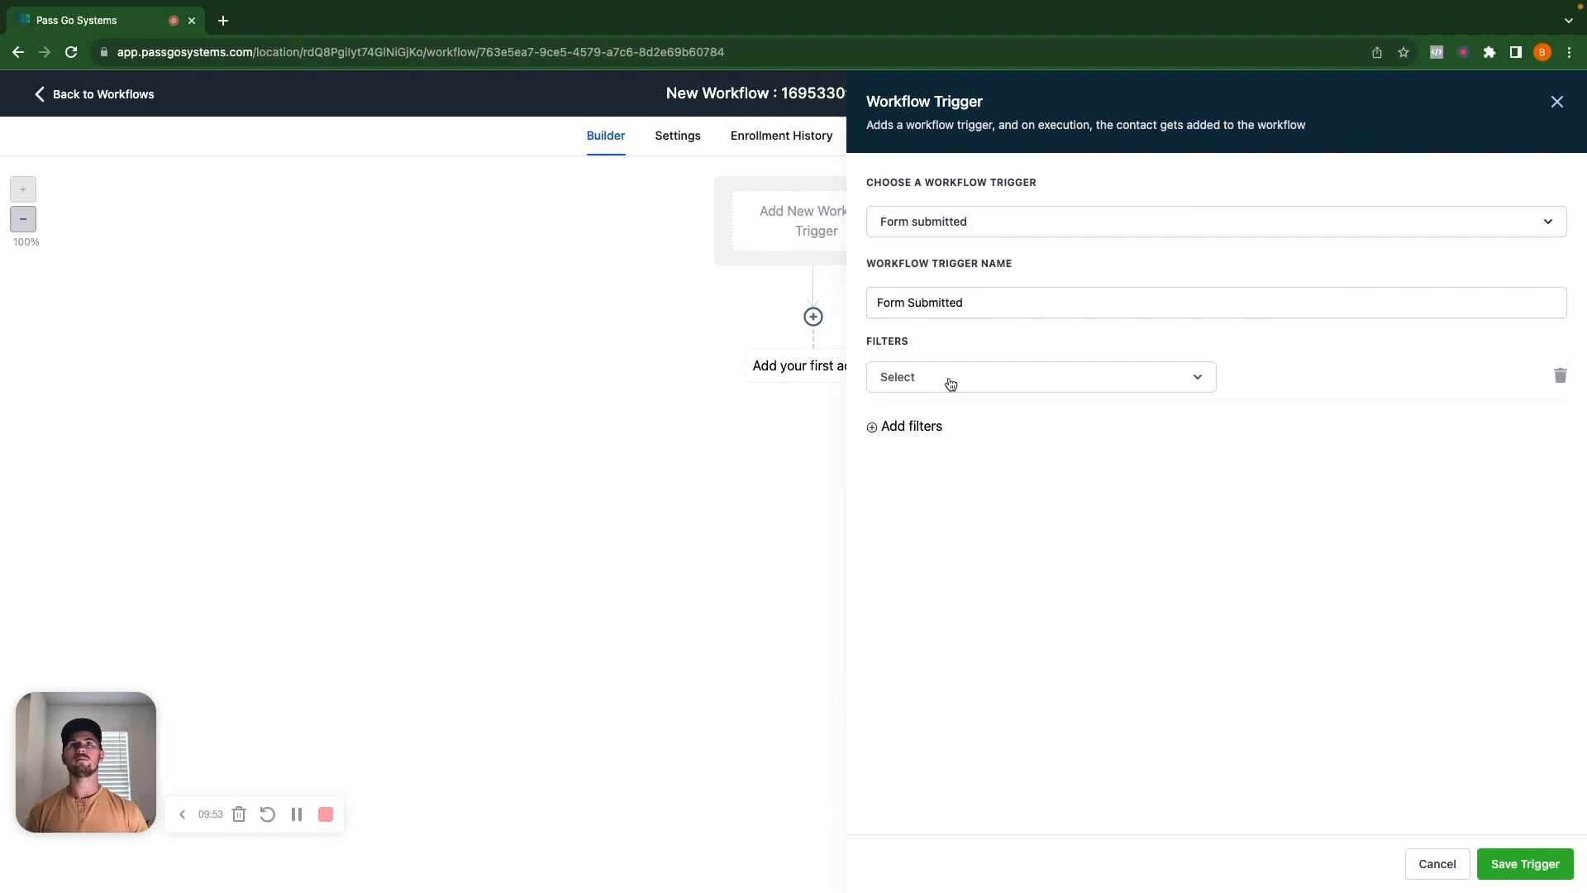
{"action": "left_click", "coordinate": [951, 380]}
{"action": "left_click", "coordinate": [931, 489]}
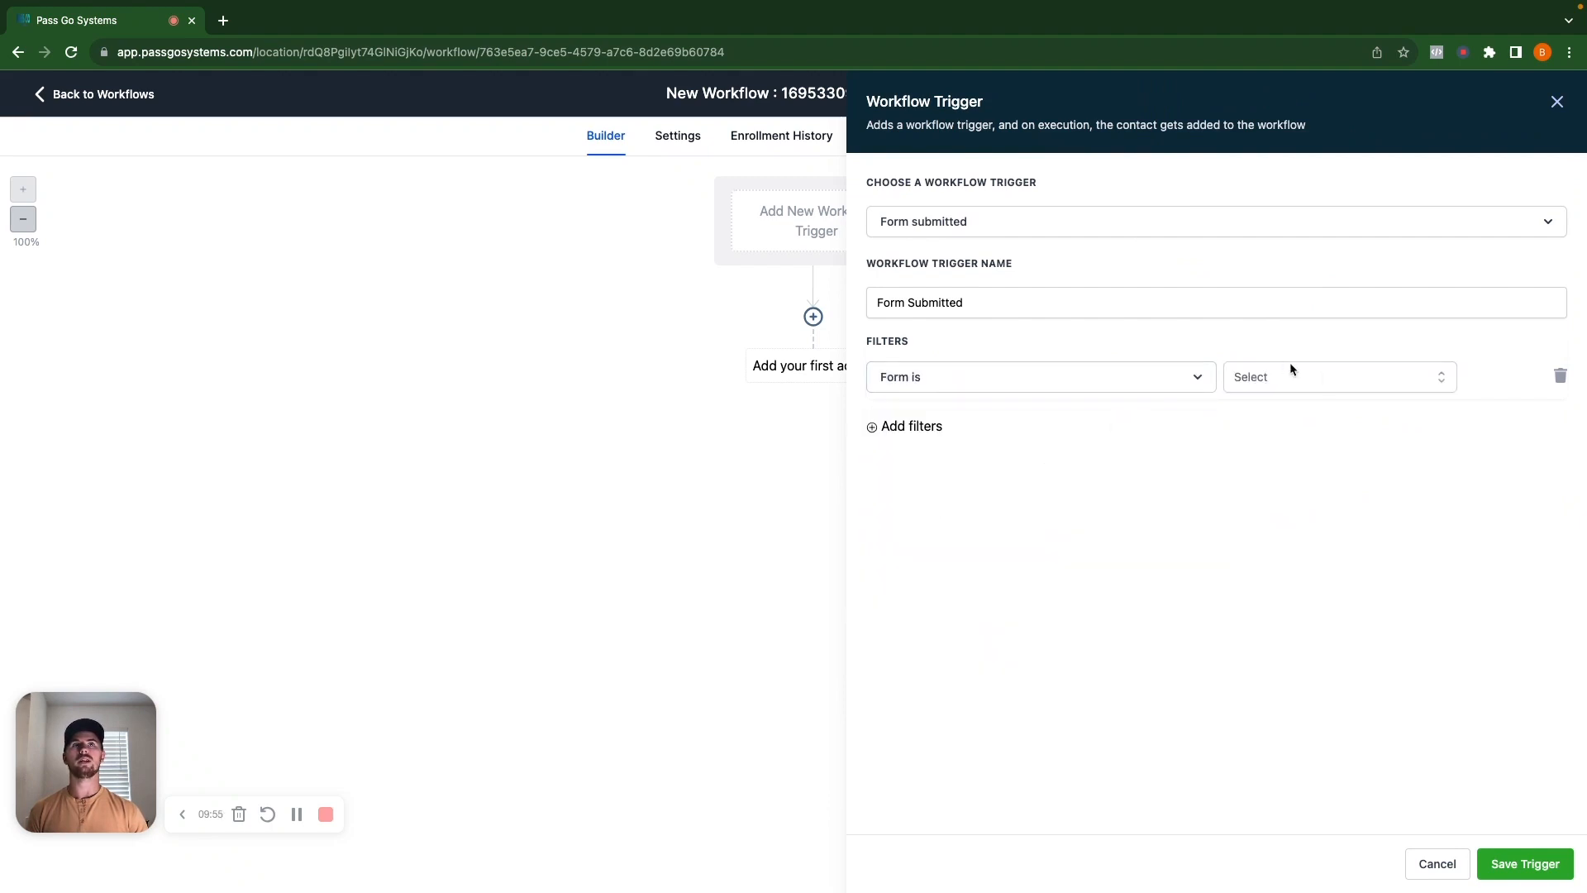
{"action": "left_click", "coordinate": [1322, 376]}
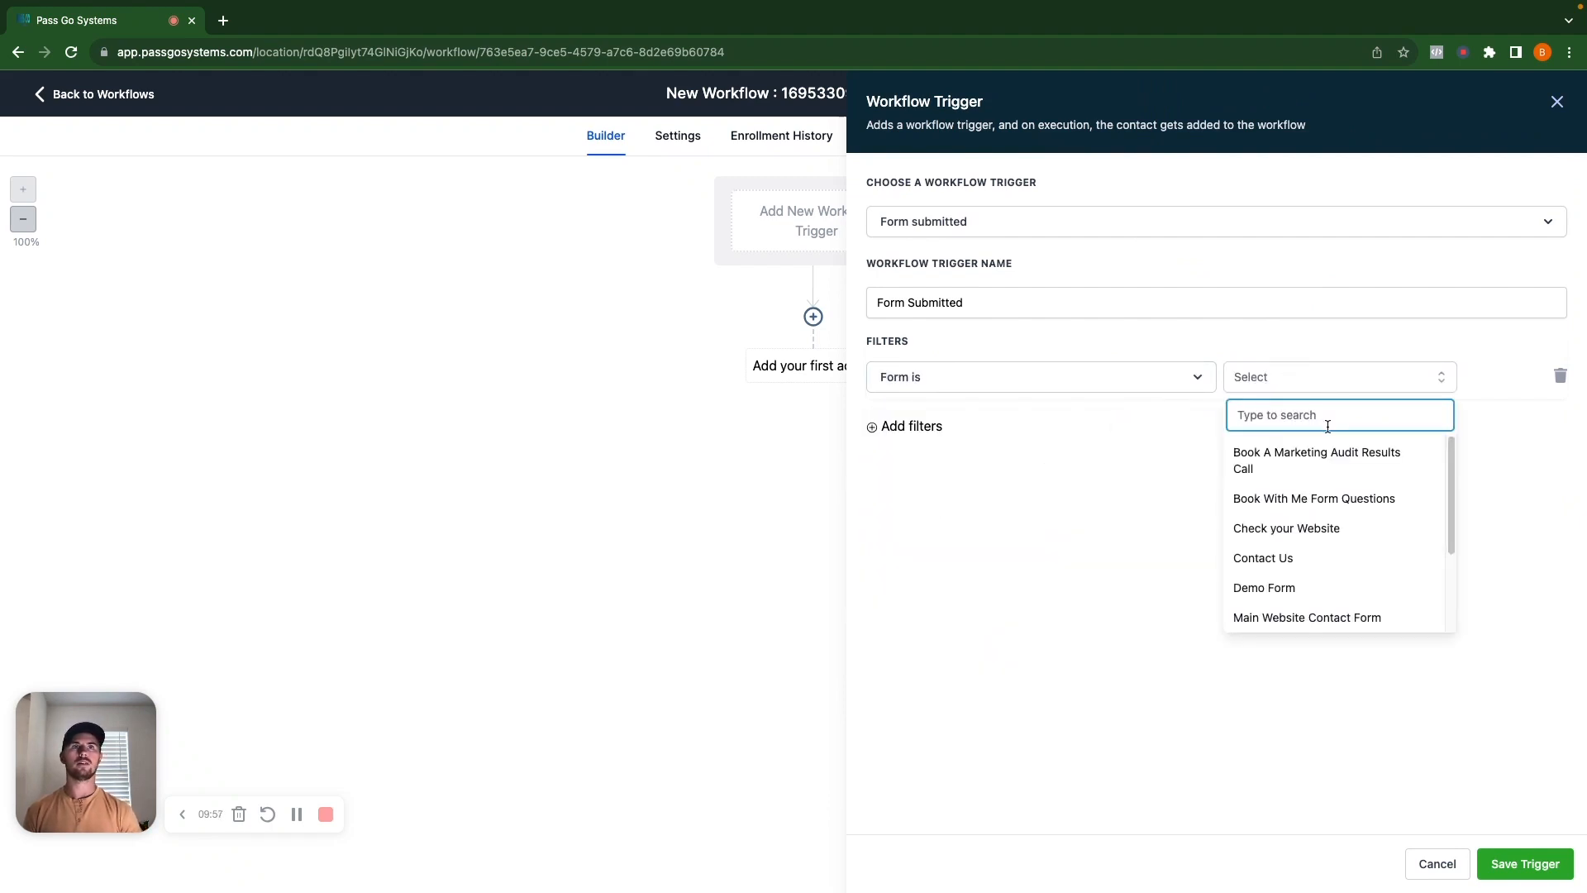
{"action": "type", "text": "new"}
{"action": "left_click", "coordinate": [1335, 454]}
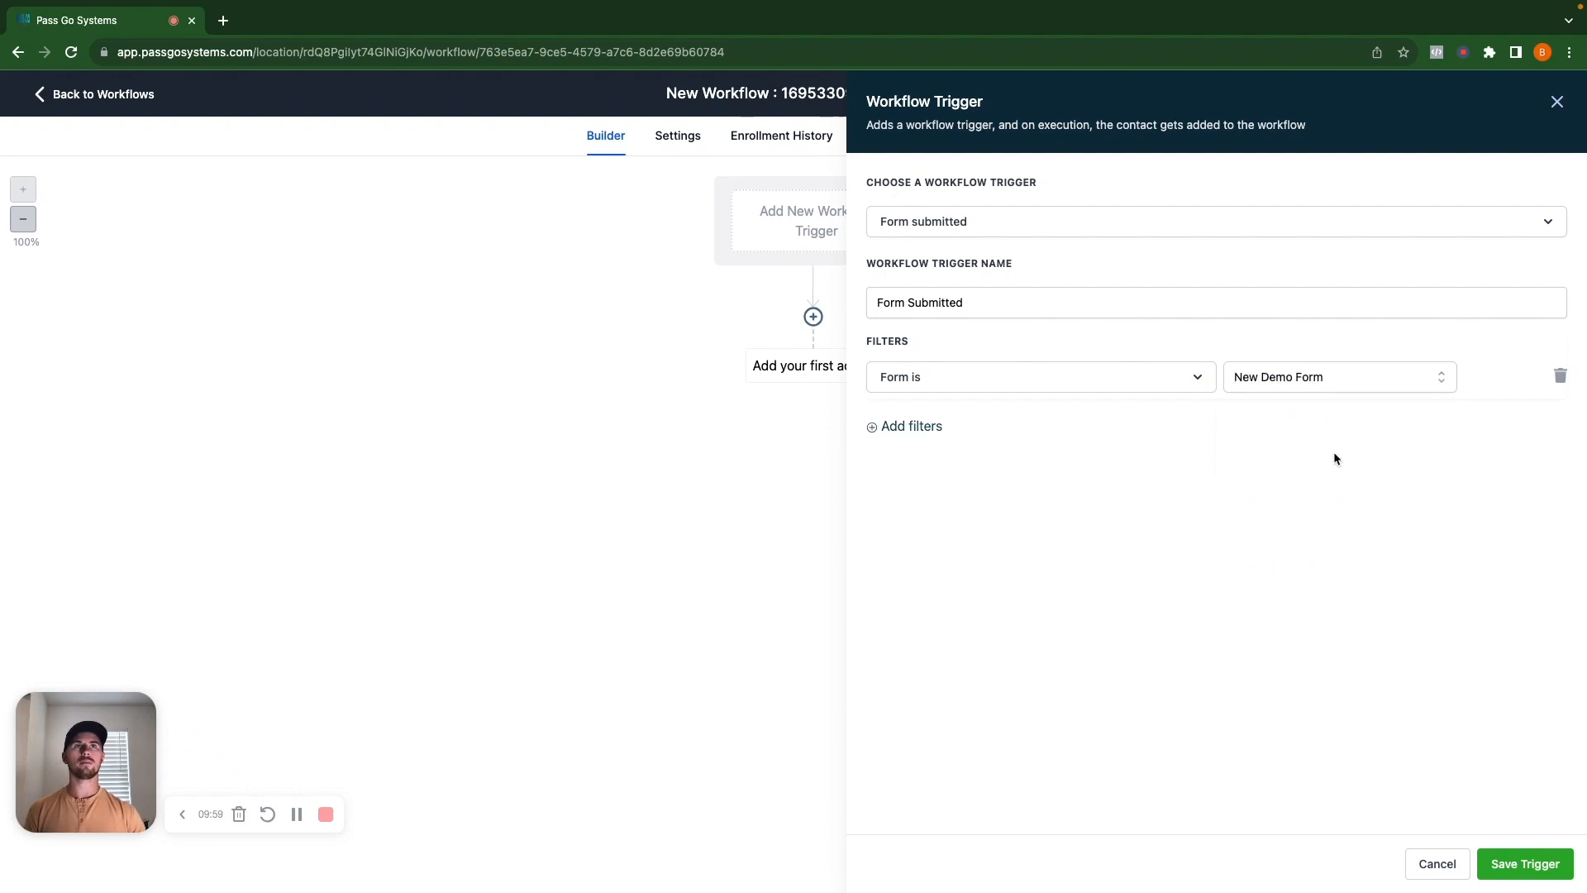
{"action": "left_click", "coordinate": [1034, 228]}
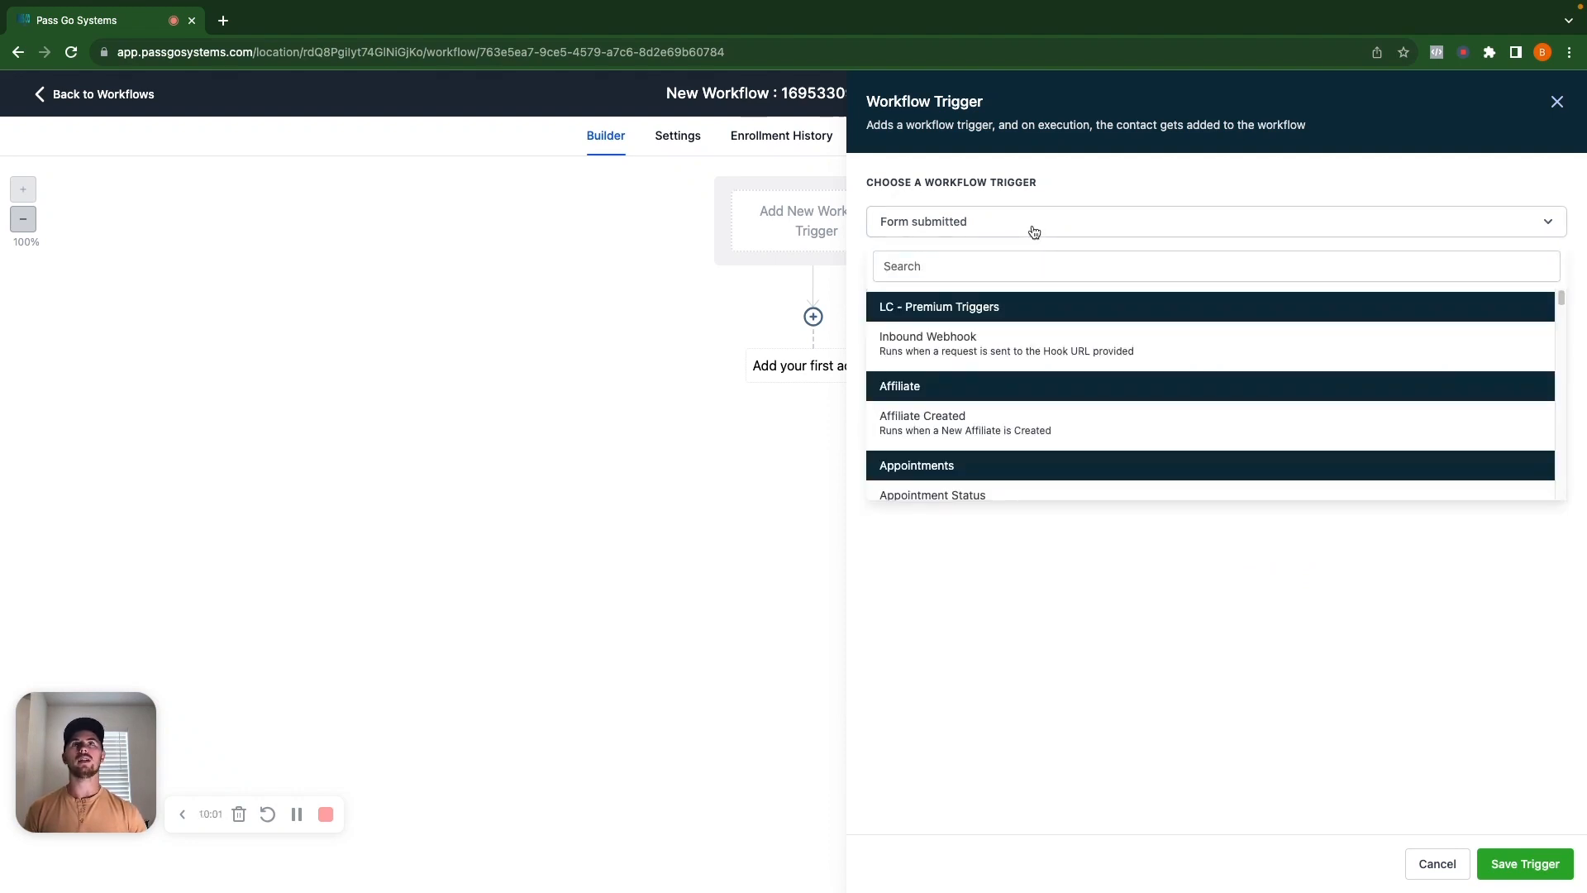
{"action": "left_click", "coordinate": [1034, 228]}
{"action": "left_click", "coordinate": [1021, 300]}
{"action": "type", "text": "| New Demo Form"}
{"action": "left_click", "coordinate": [1500, 851]}
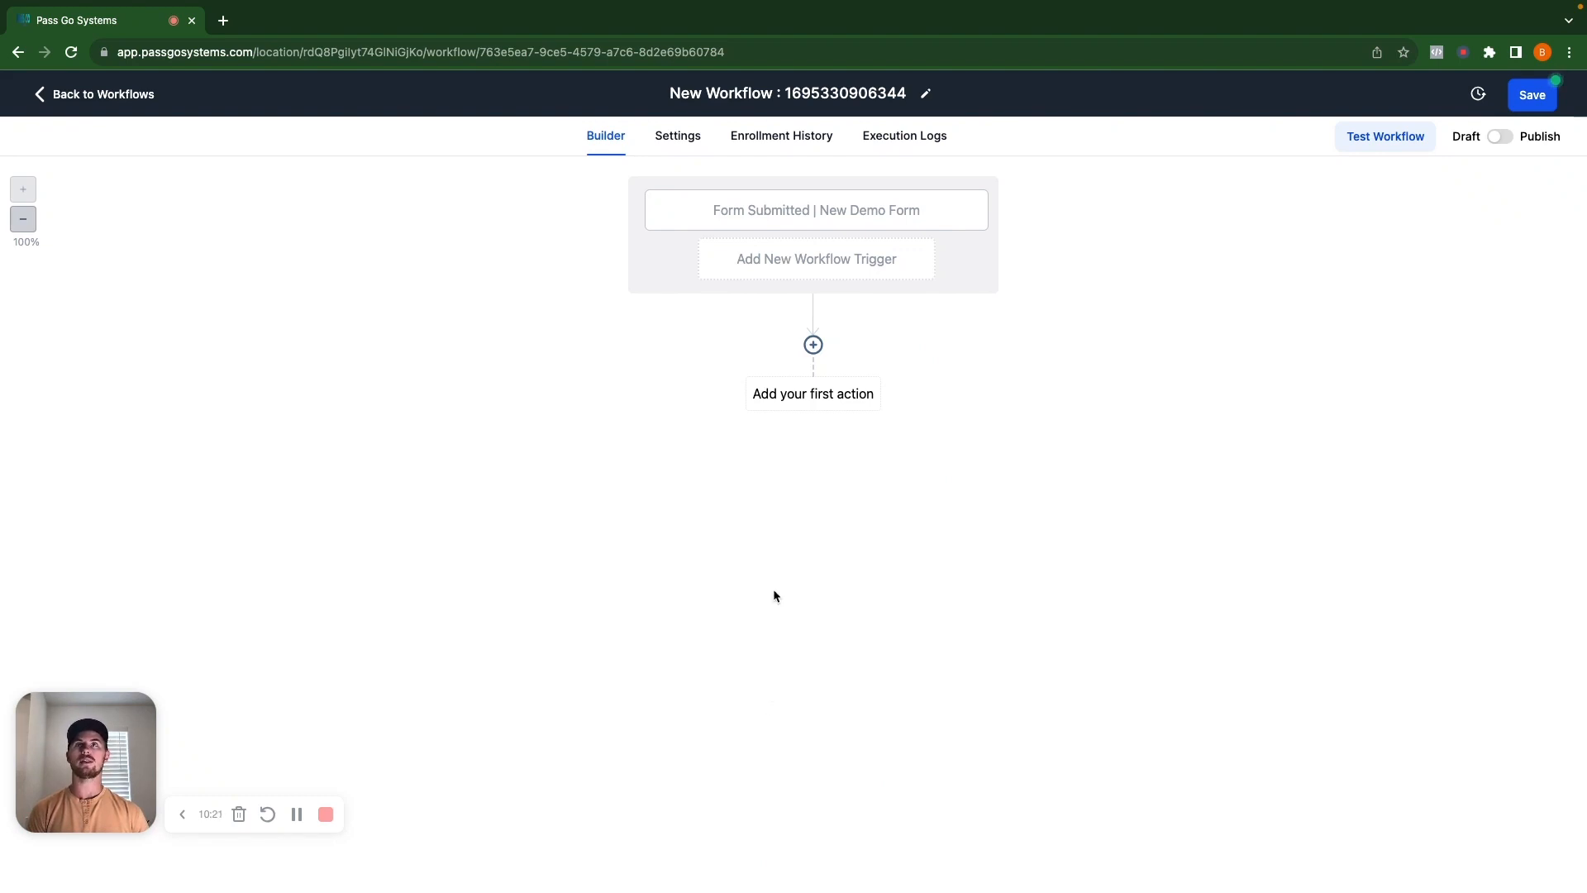
{"action": "left_click", "coordinate": [812, 398]}
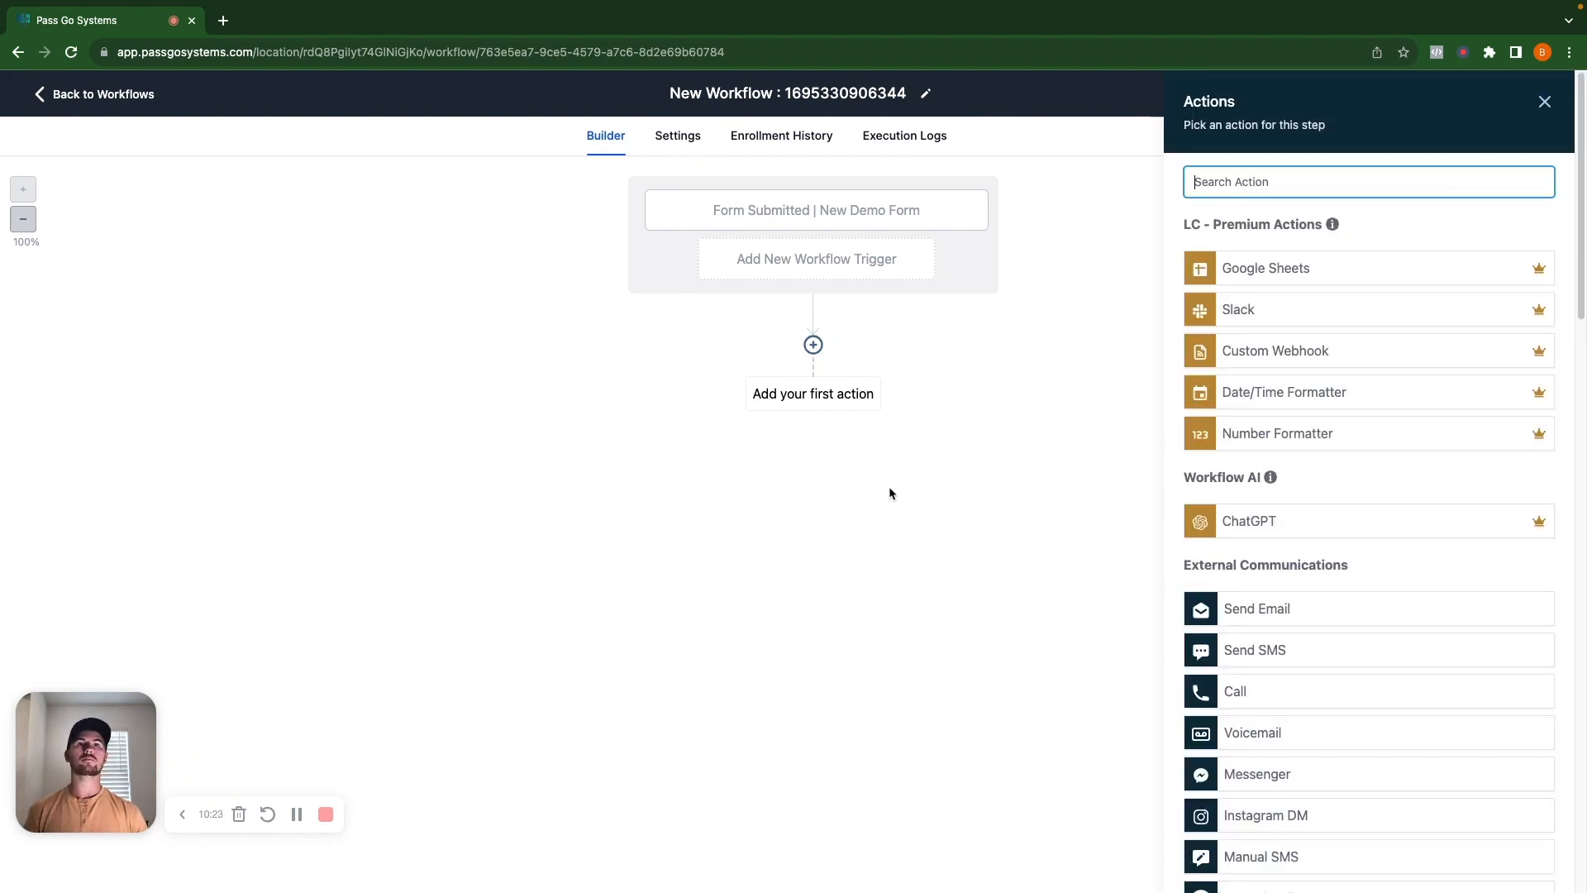
{"action": "left_click", "coordinate": [1276, 607]}
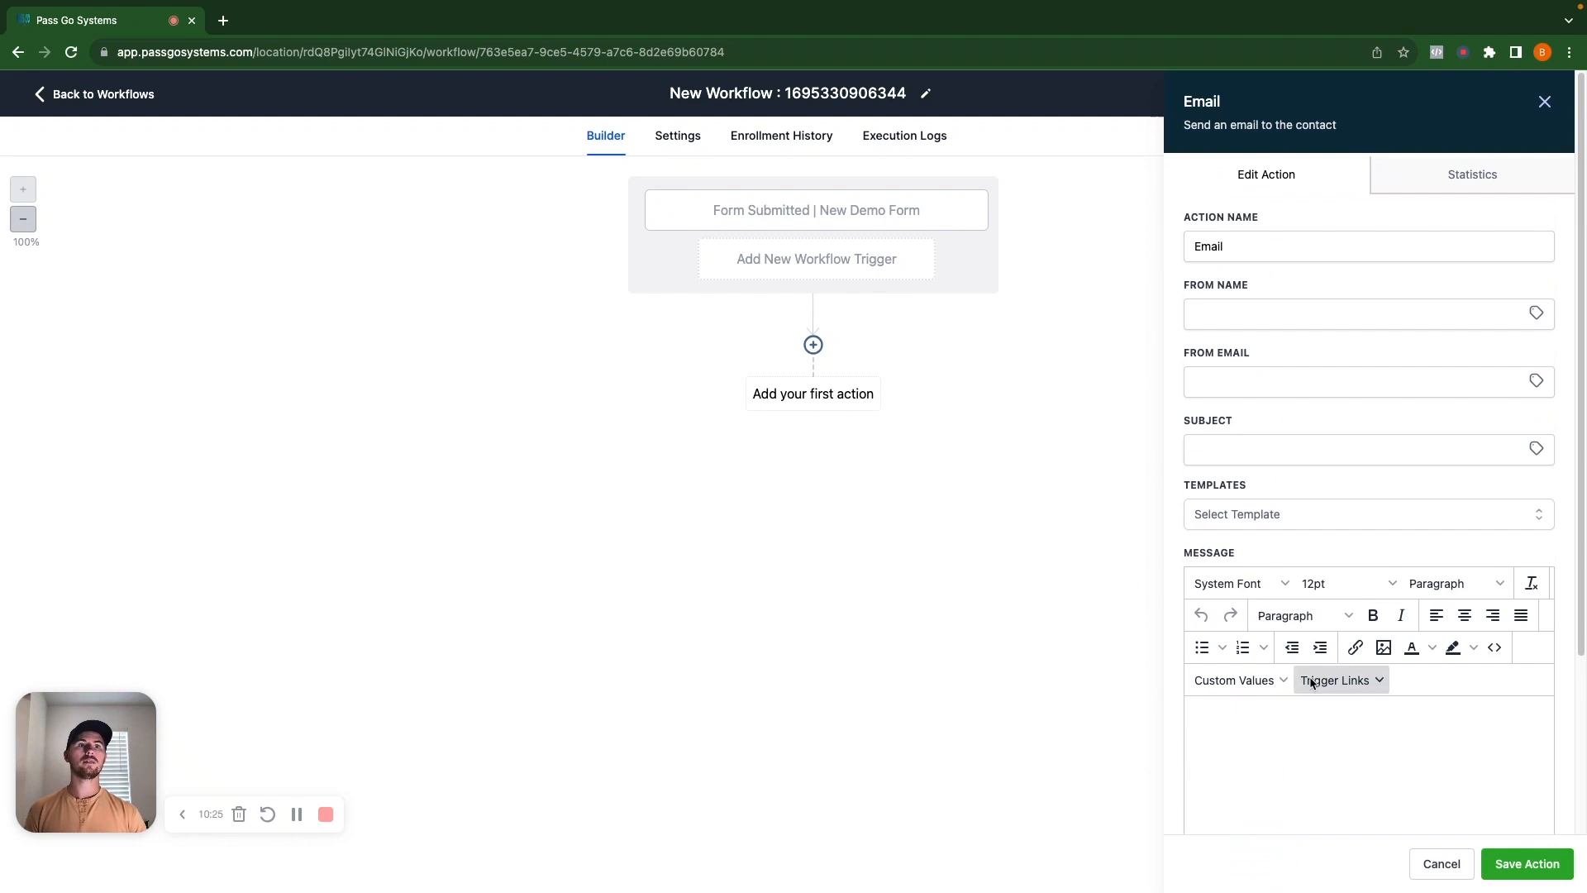
{"action": "left_click", "coordinate": [1422, 861]}
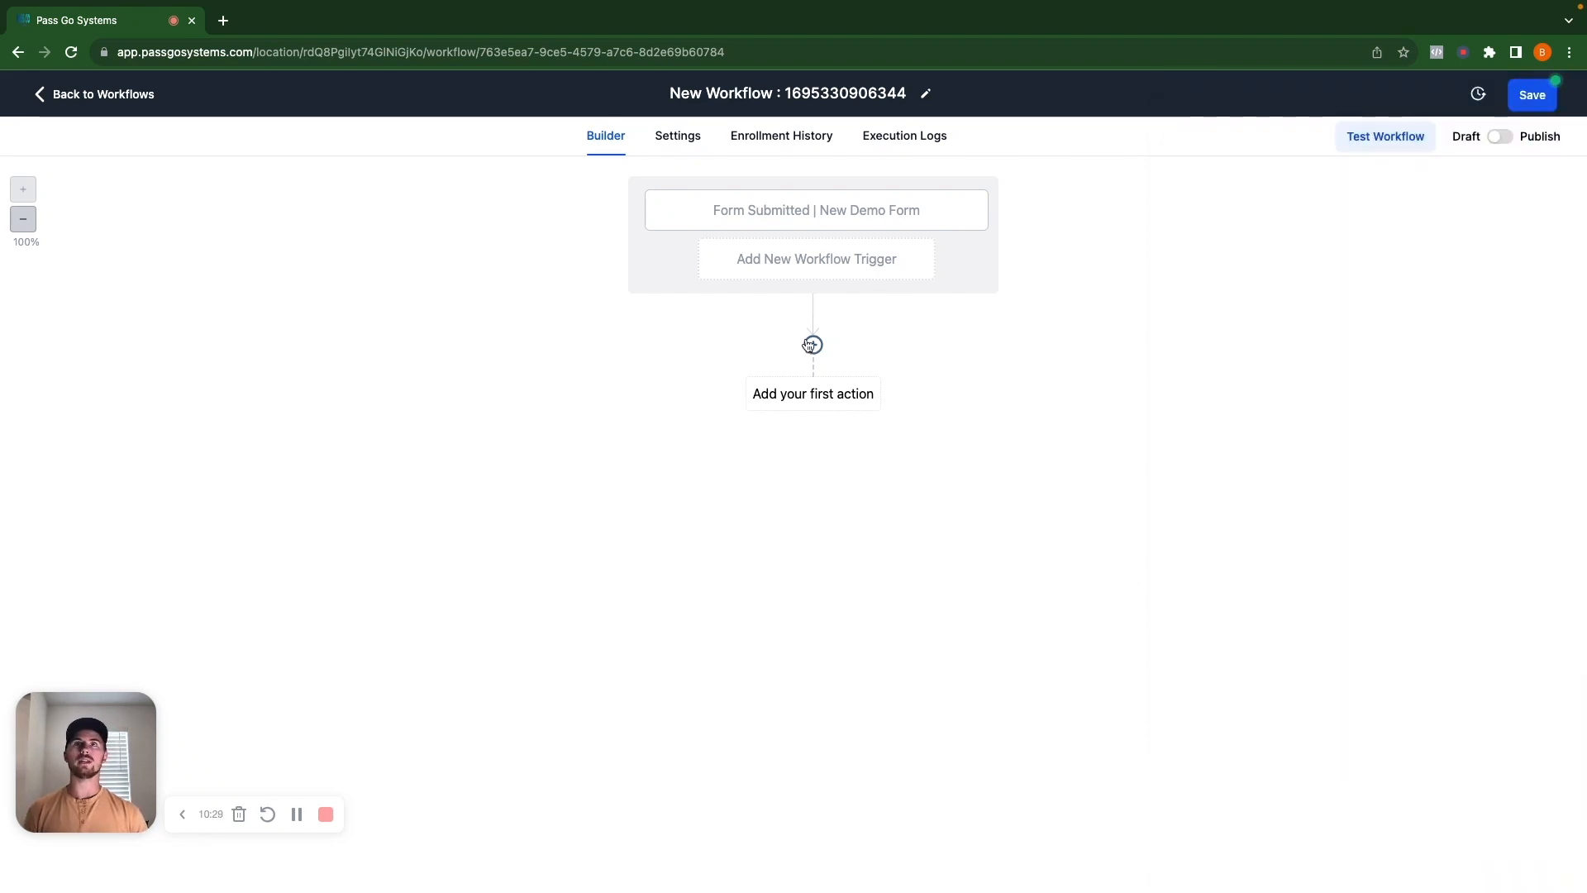
{"action": "left_click", "coordinate": [811, 344]}
{"action": "type", "text": "as"}
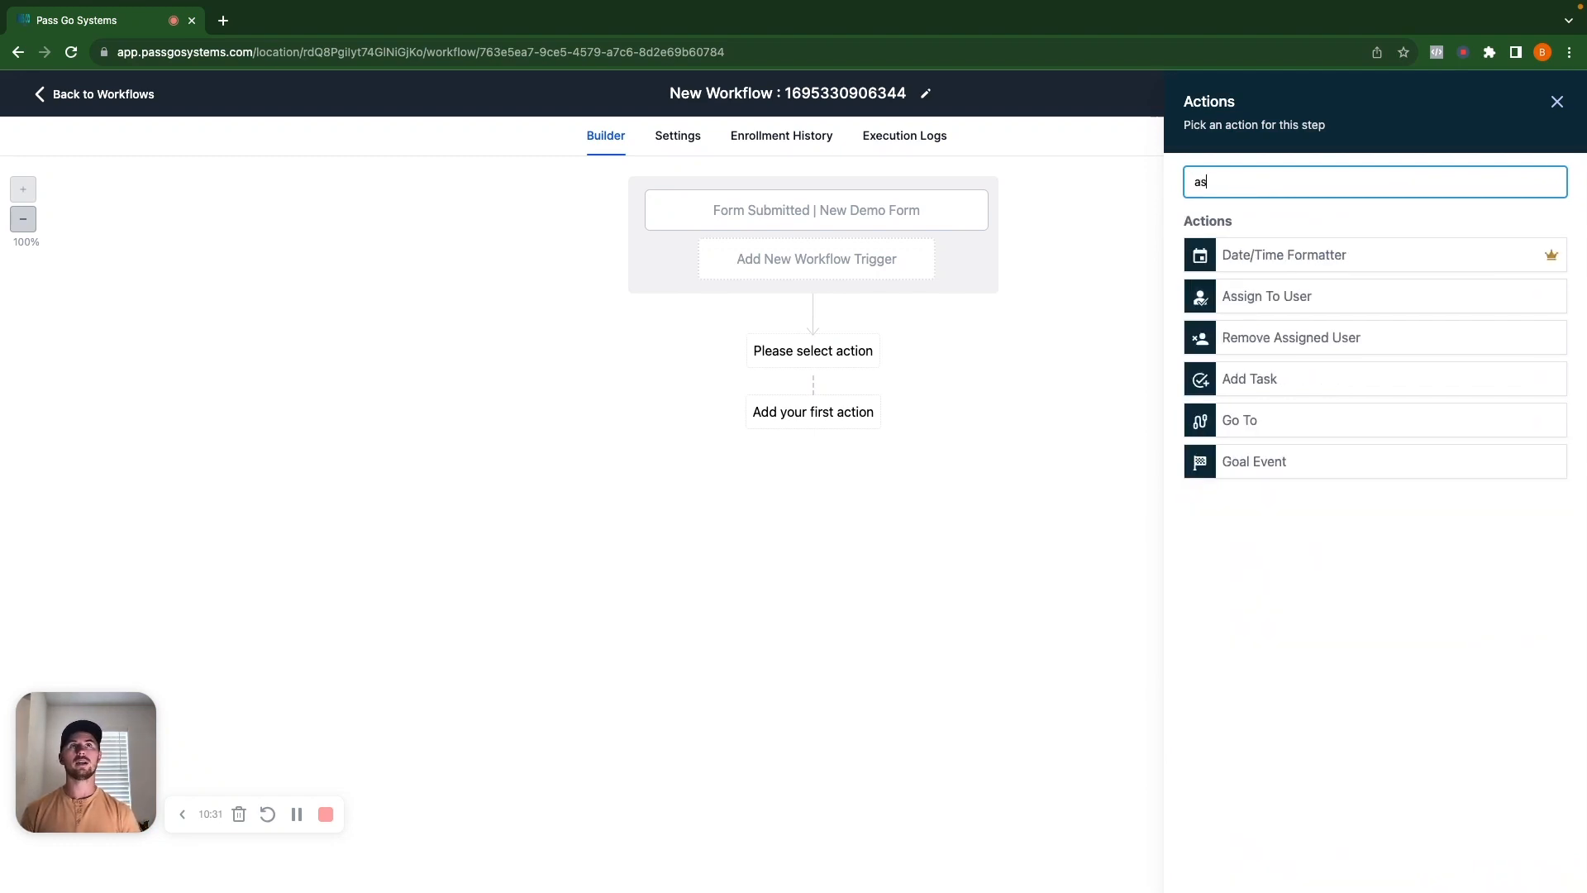
{"action": "left_click", "coordinate": [1280, 295]}
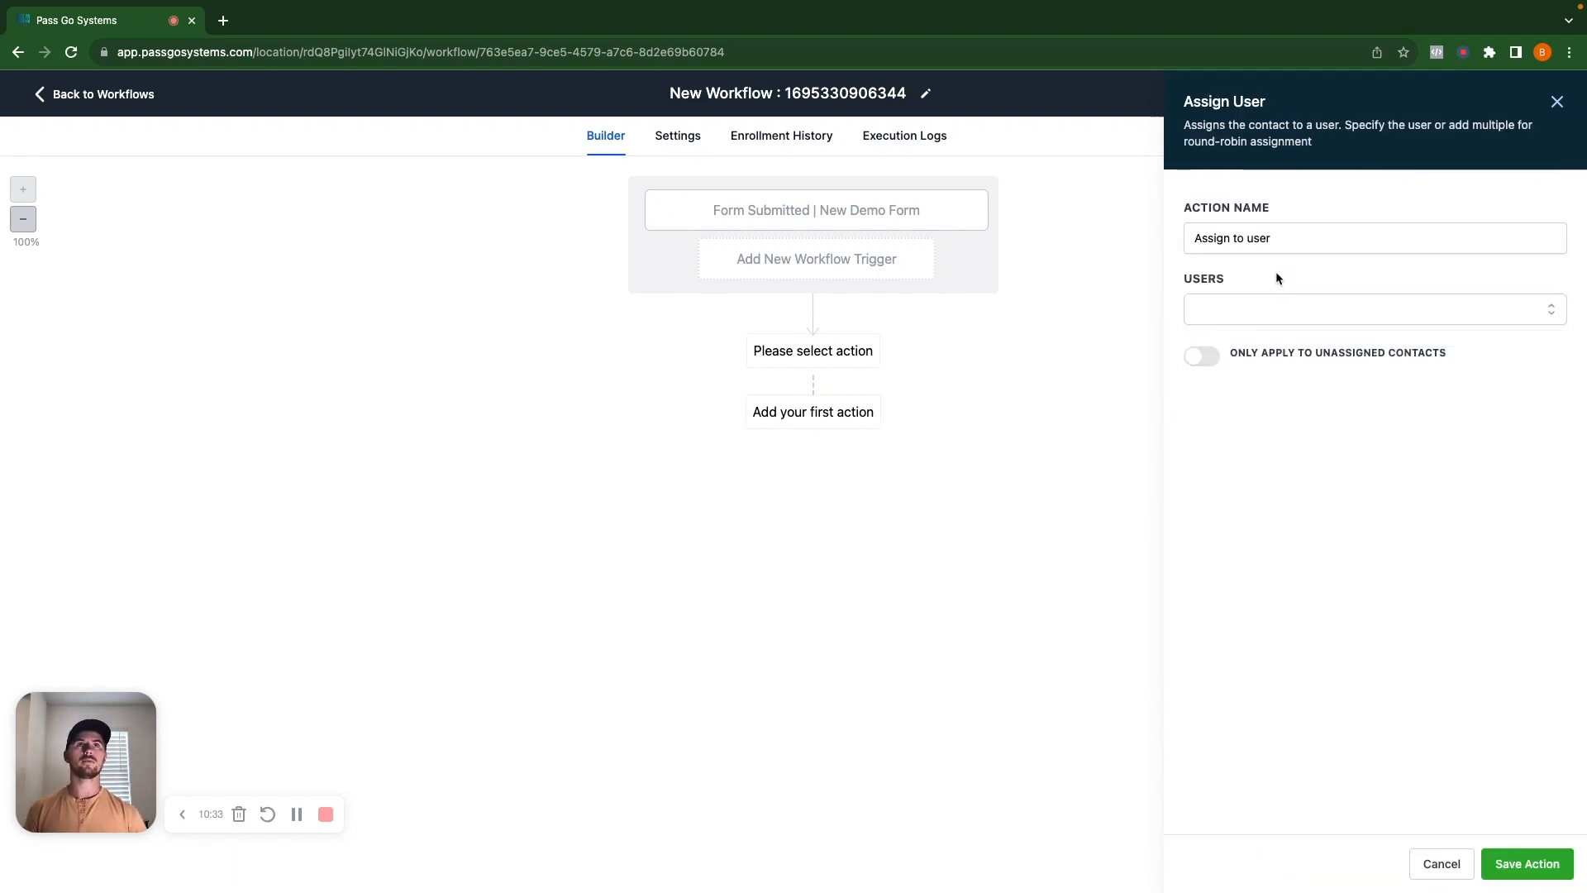
{"action": "left_click", "coordinate": [1266, 305]}
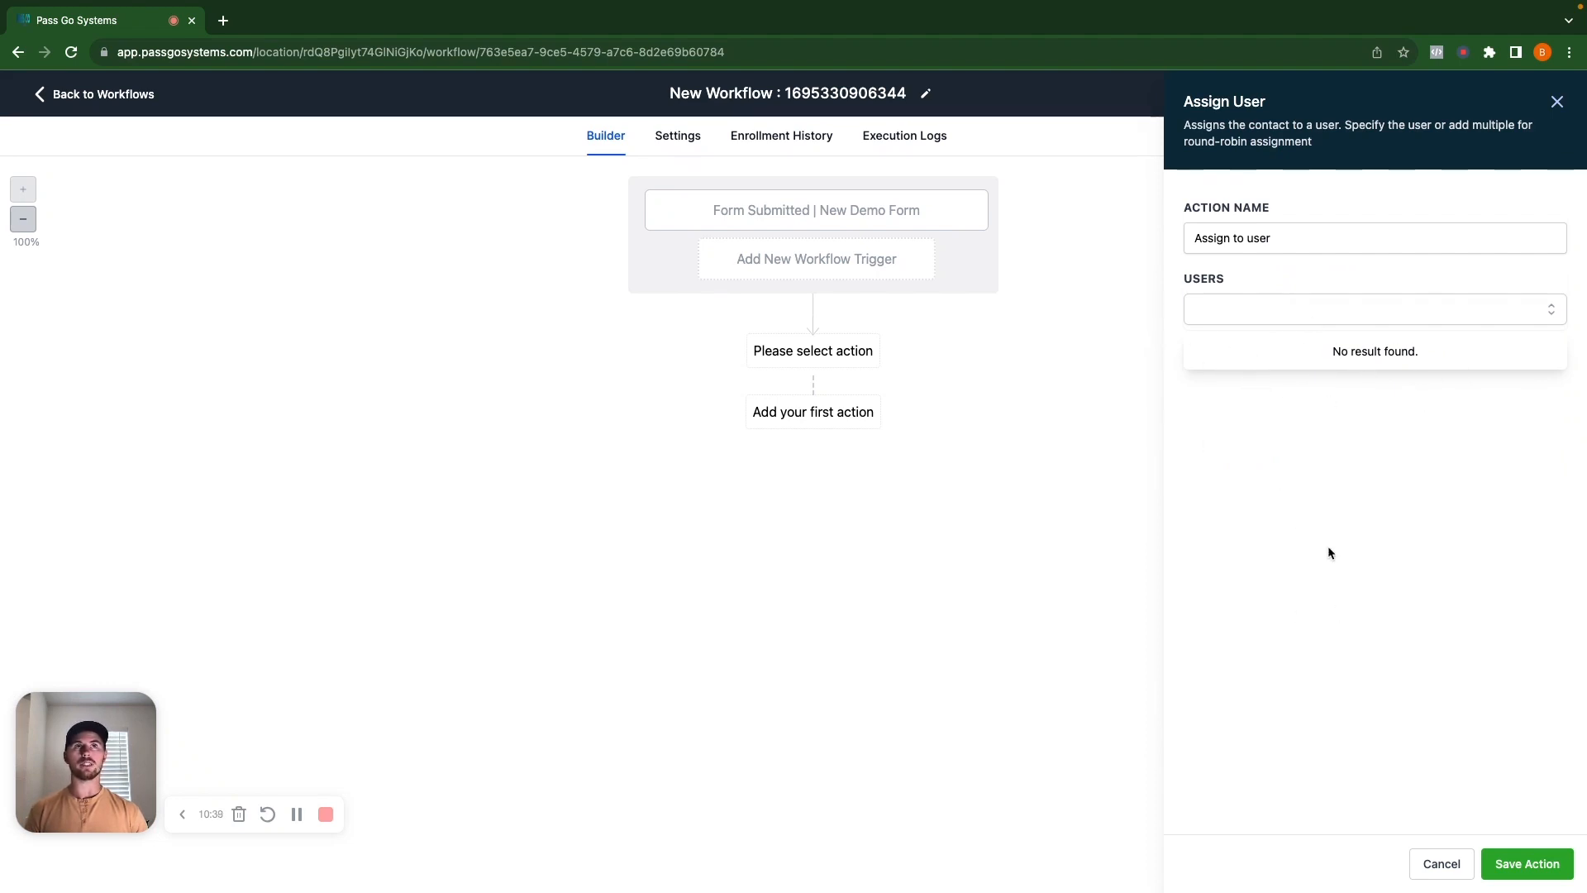
{"action": "left_click", "coordinate": [1342, 522]}
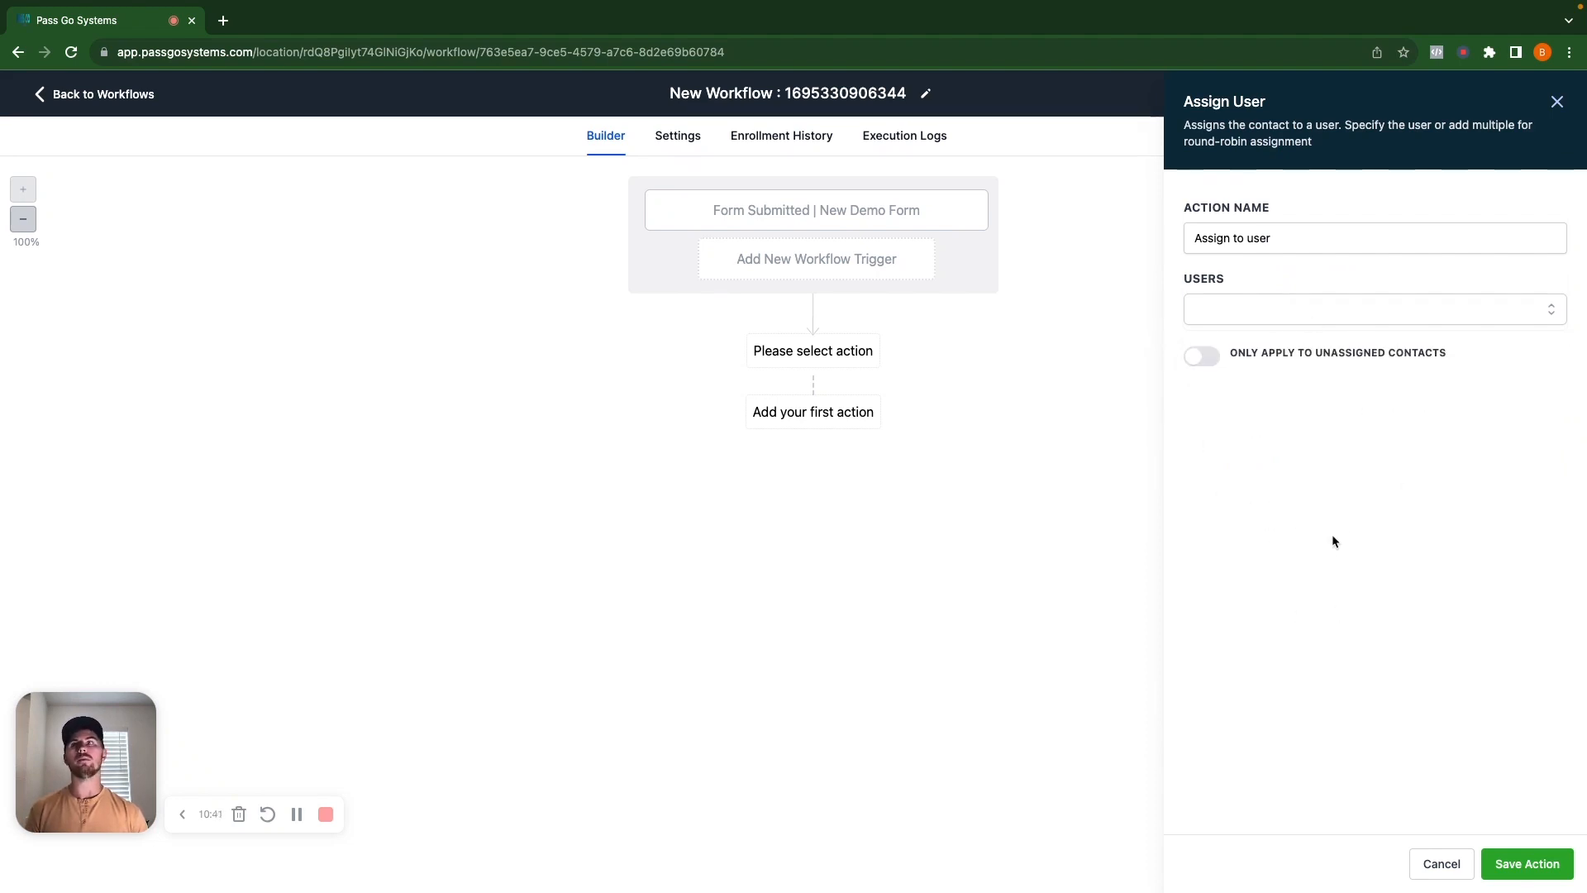
{"action": "left_click", "coordinate": [1440, 866]}
Add an Add Contact Tag step with new demo form submitted, contact form submitted and new lead tags.
{"action": "left_click", "coordinate": [814, 345]}
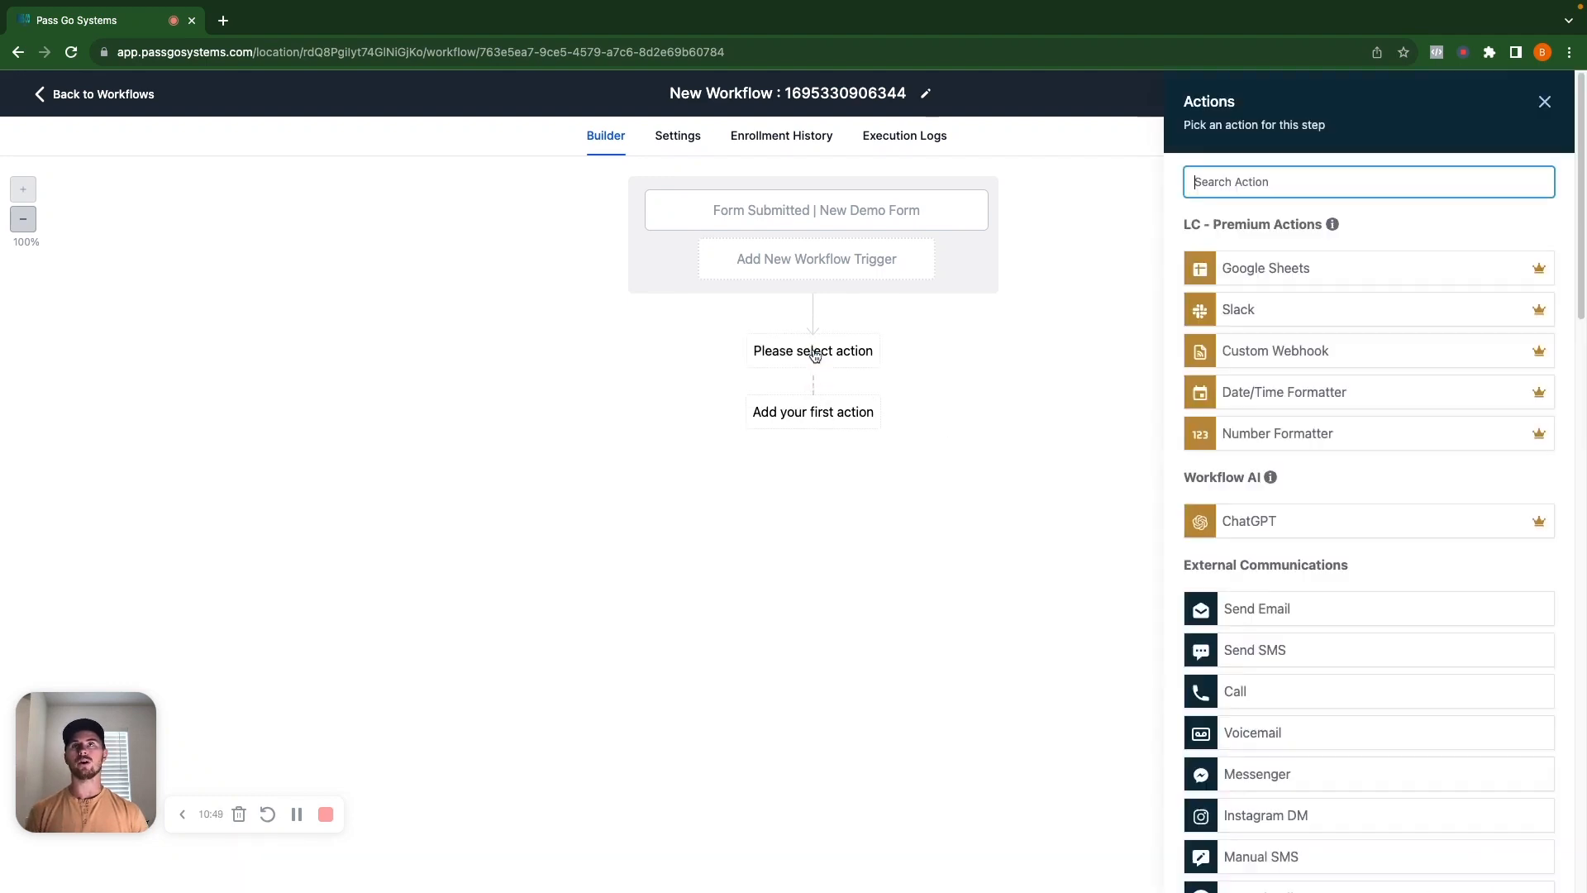
{"action": "type", "text": "add"}
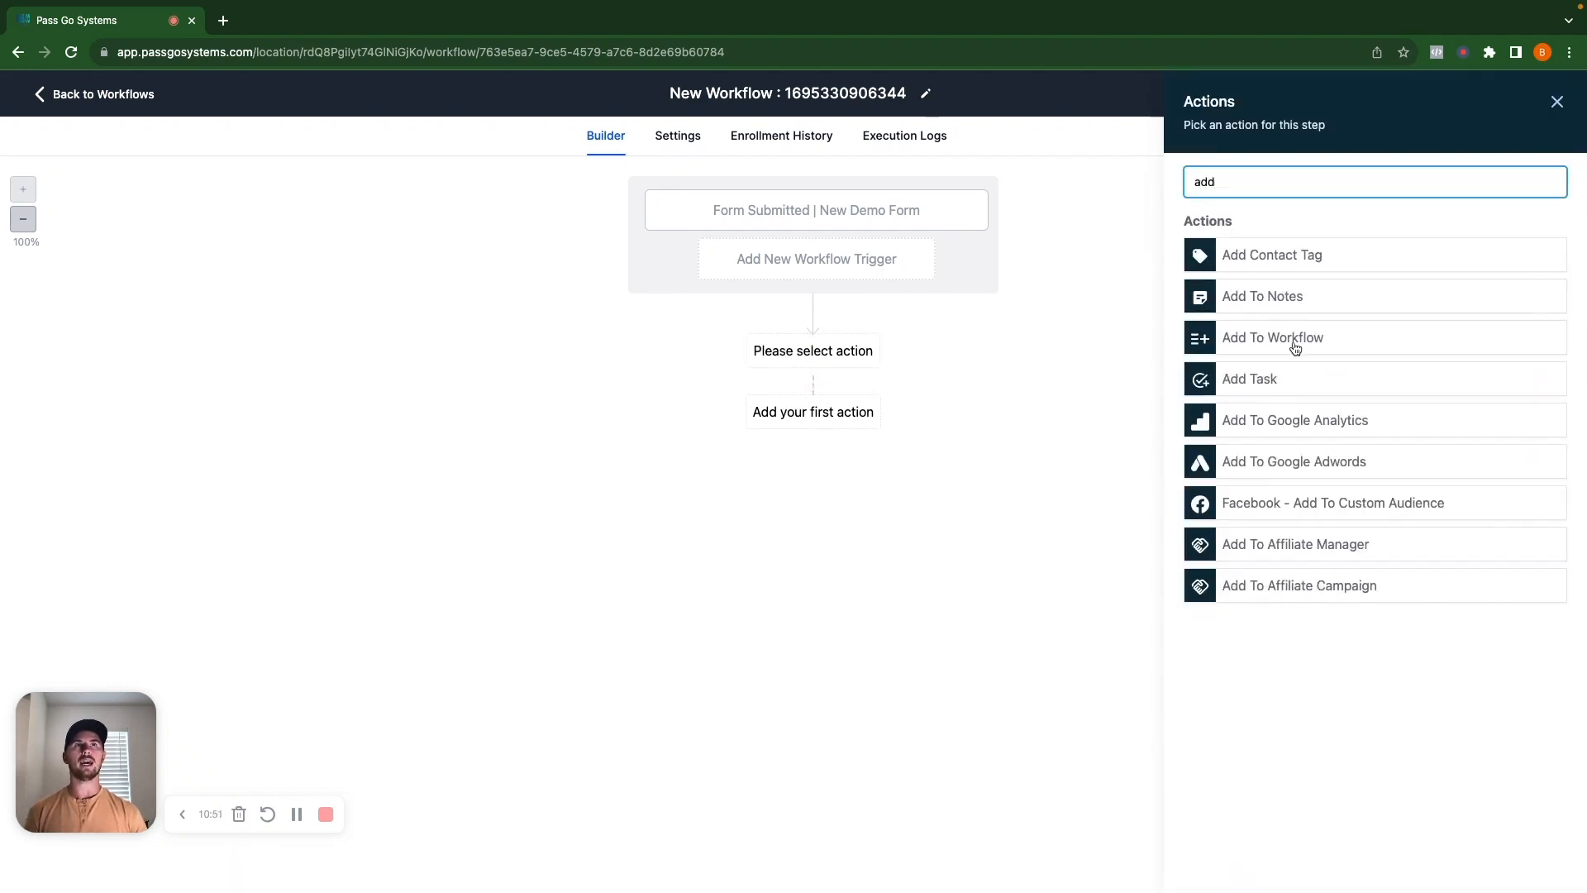
{"action": "left_click", "coordinate": [1277, 261]}
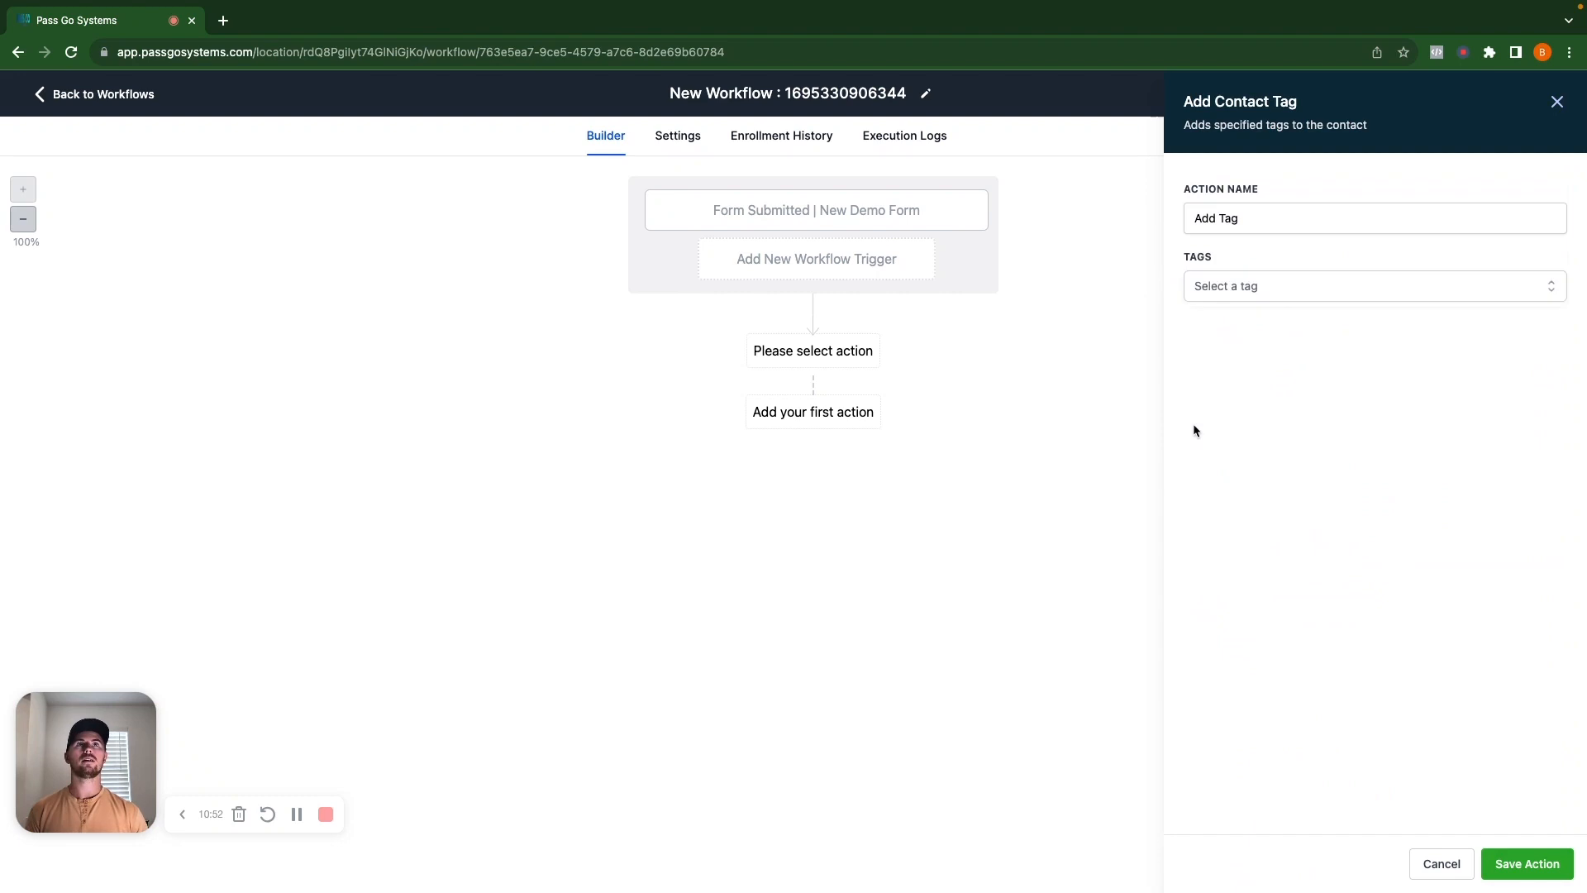
{"action": "left_click", "coordinate": [1293, 291]}
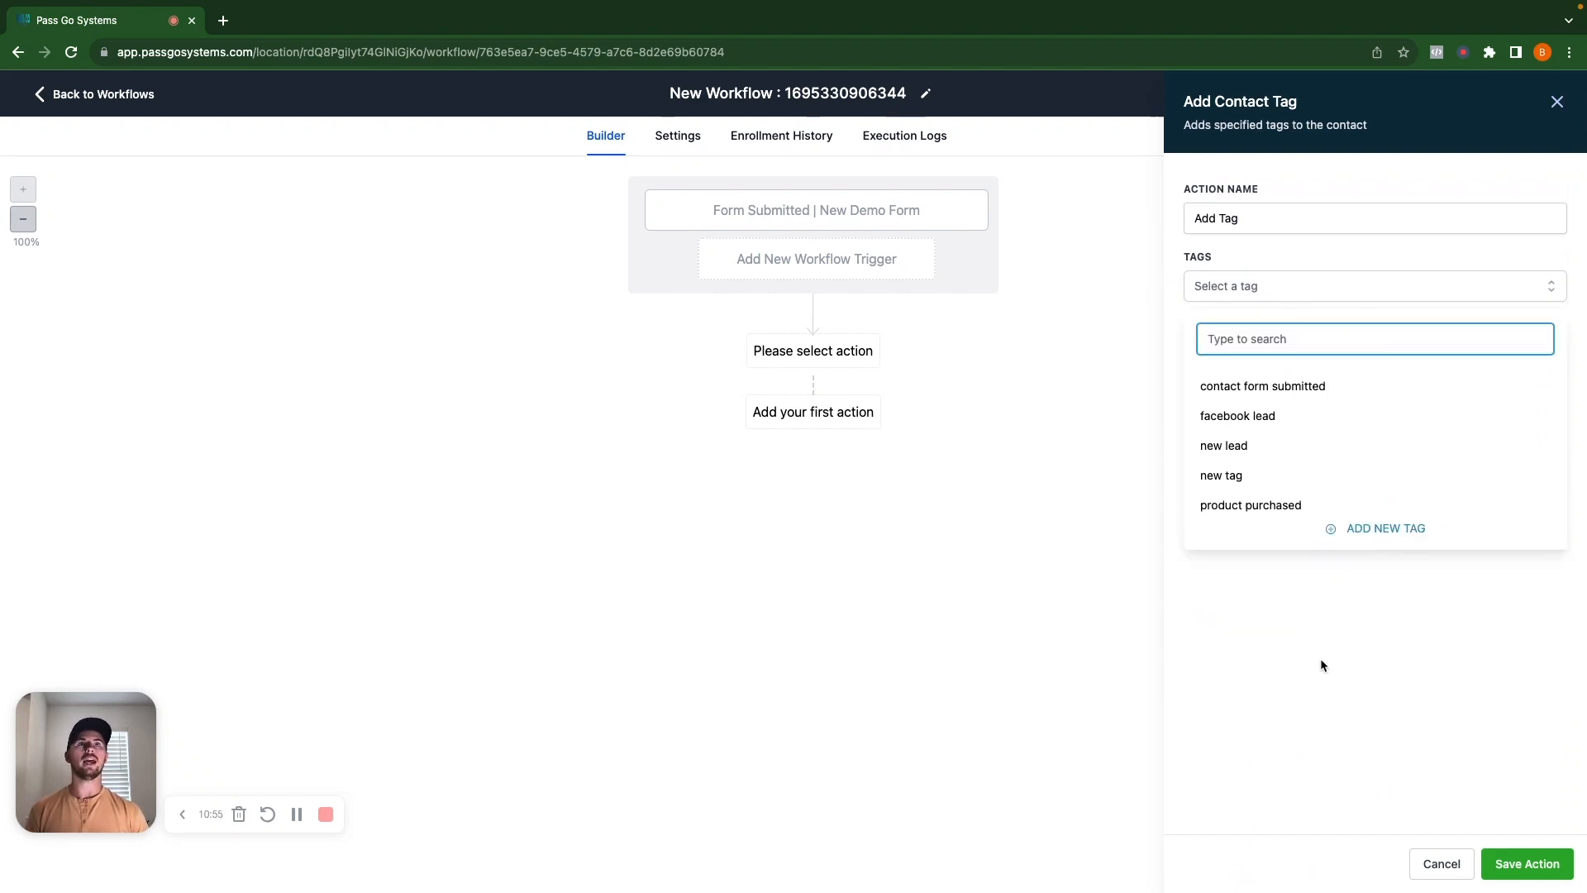
{"action": "type", "text": "new d"}
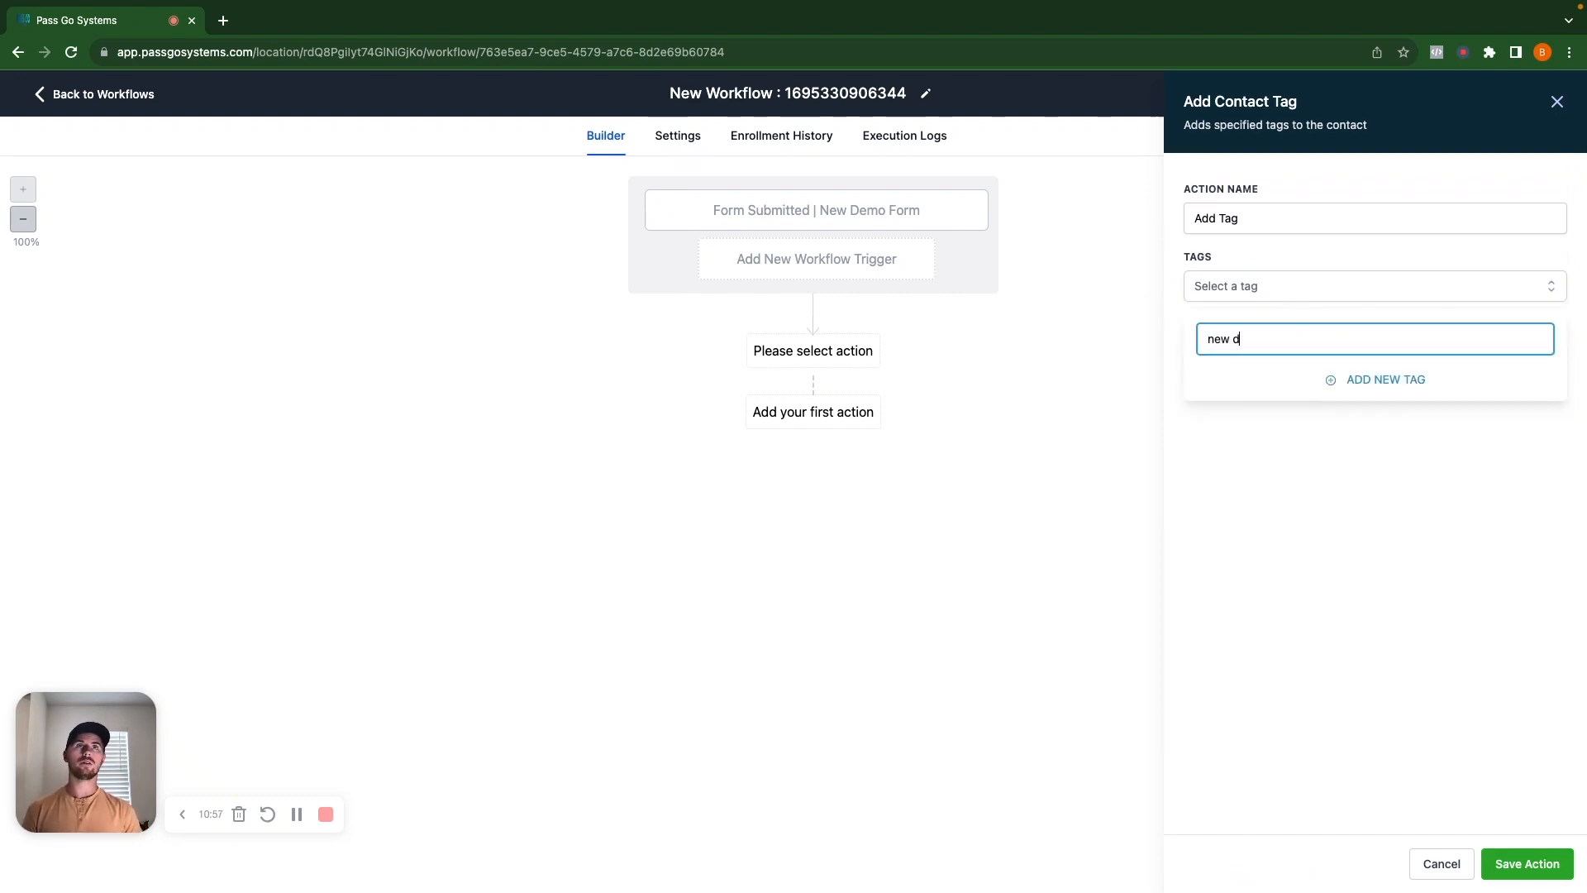
{"action": "type", "text": "emo form submitted"}
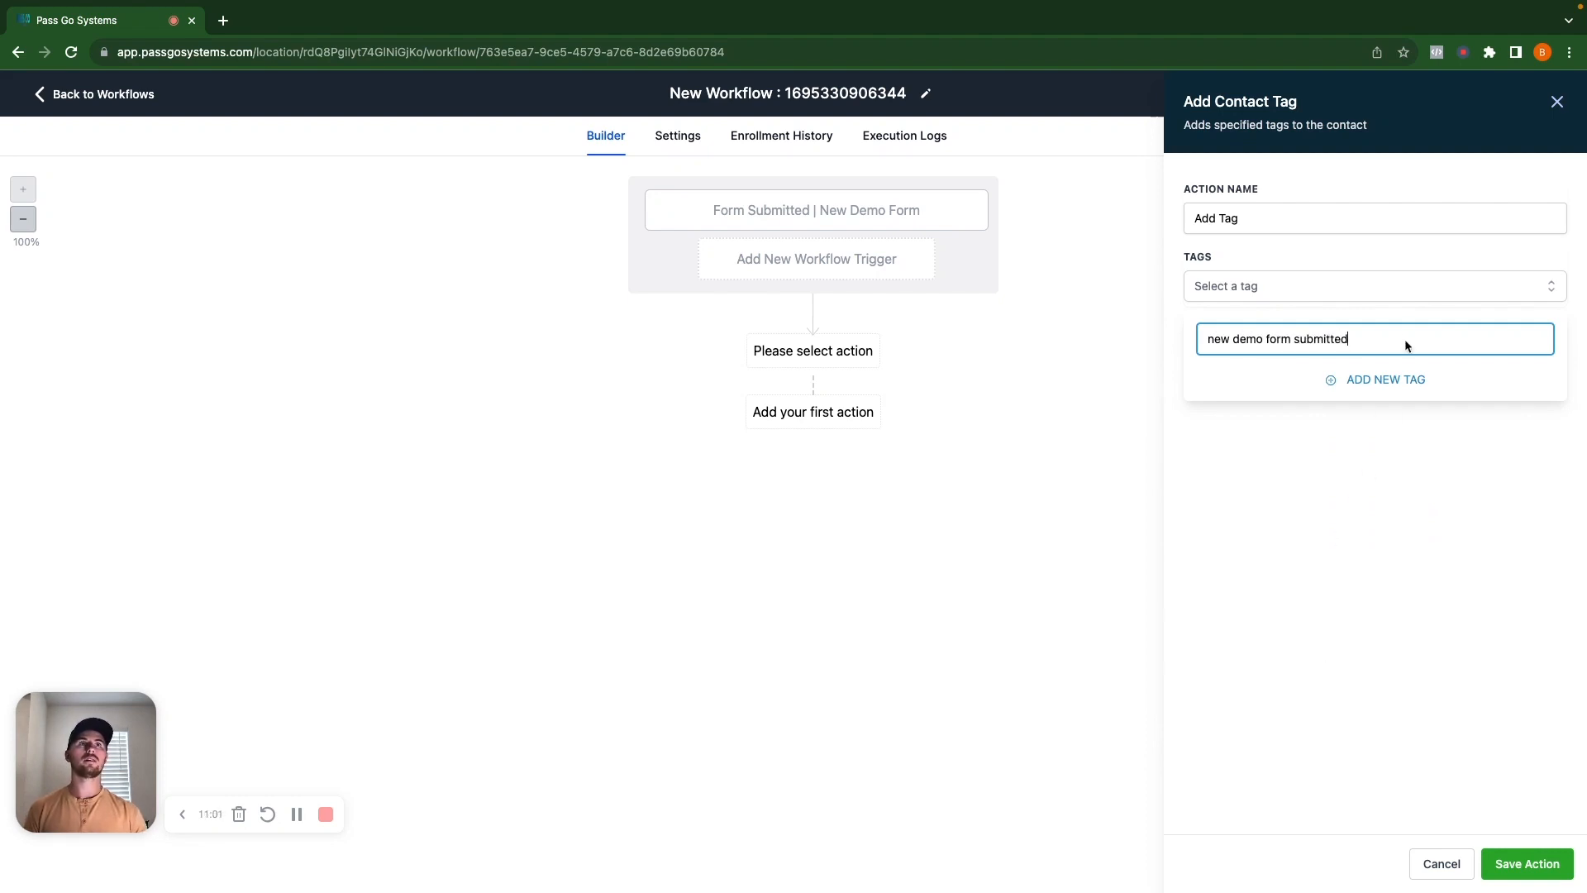
{"action": "left_click", "coordinate": [1402, 378]}
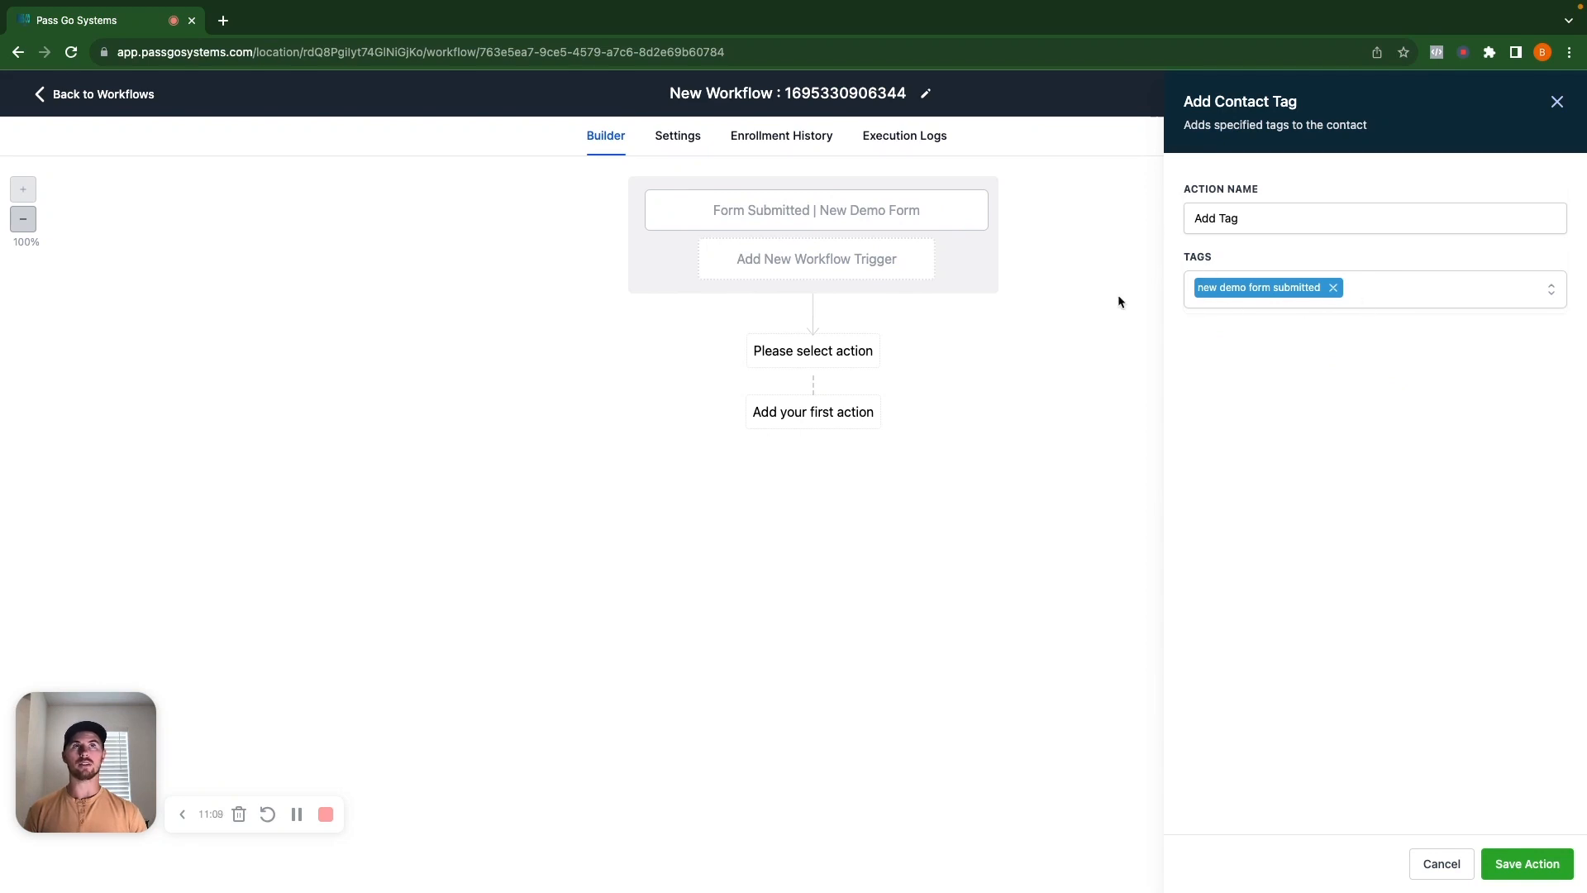
{"action": "left_click", "coordinate": [1458, 284]}
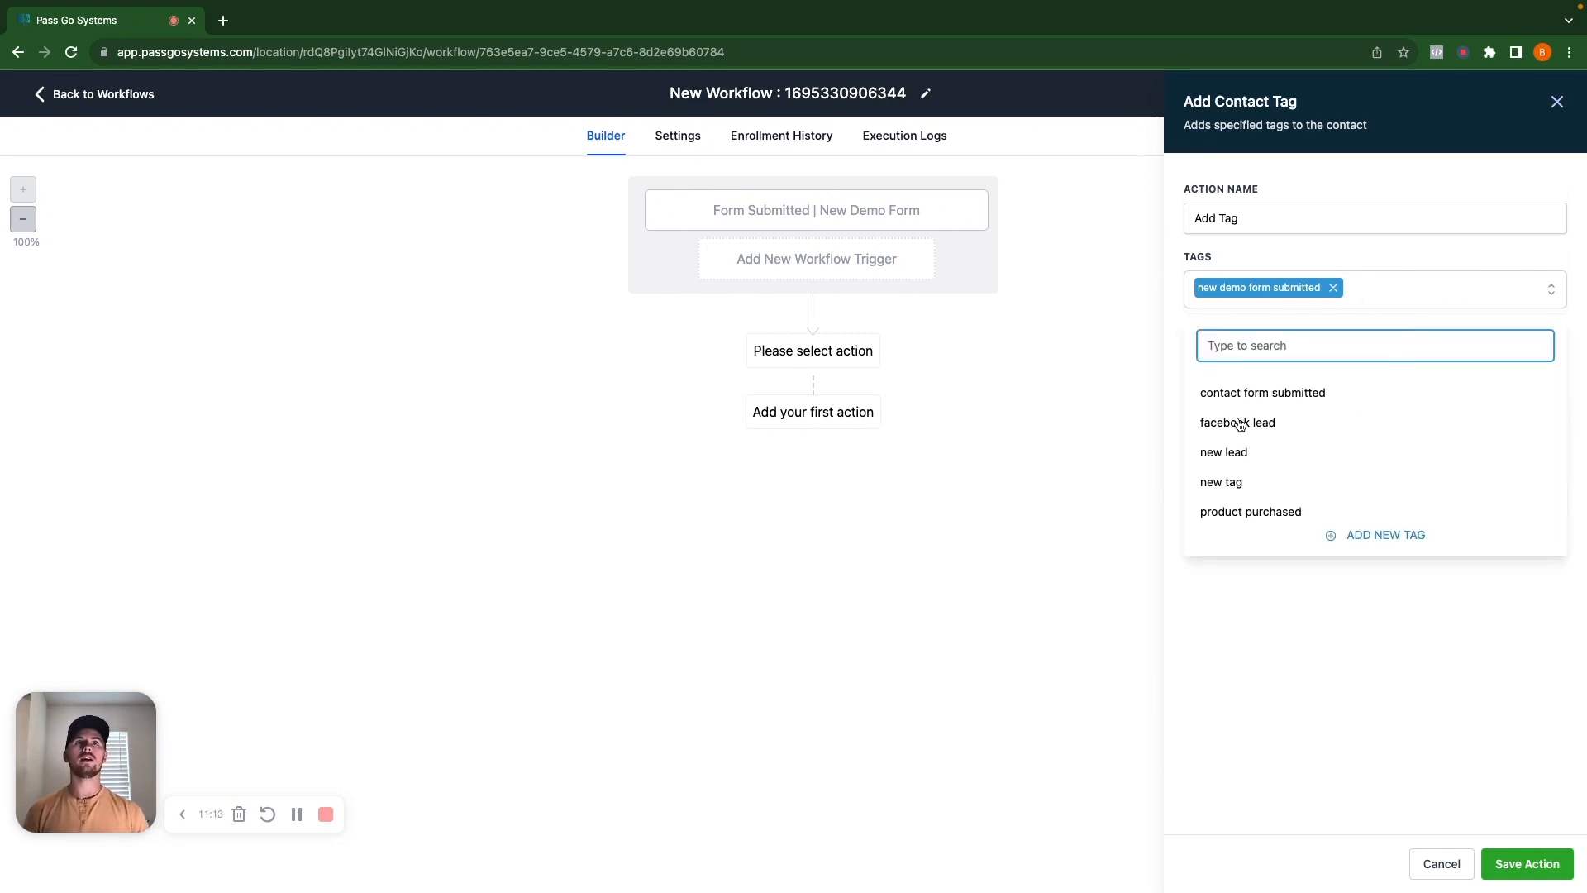
{"action": "left_click", "coordinate": [1288, 400]}
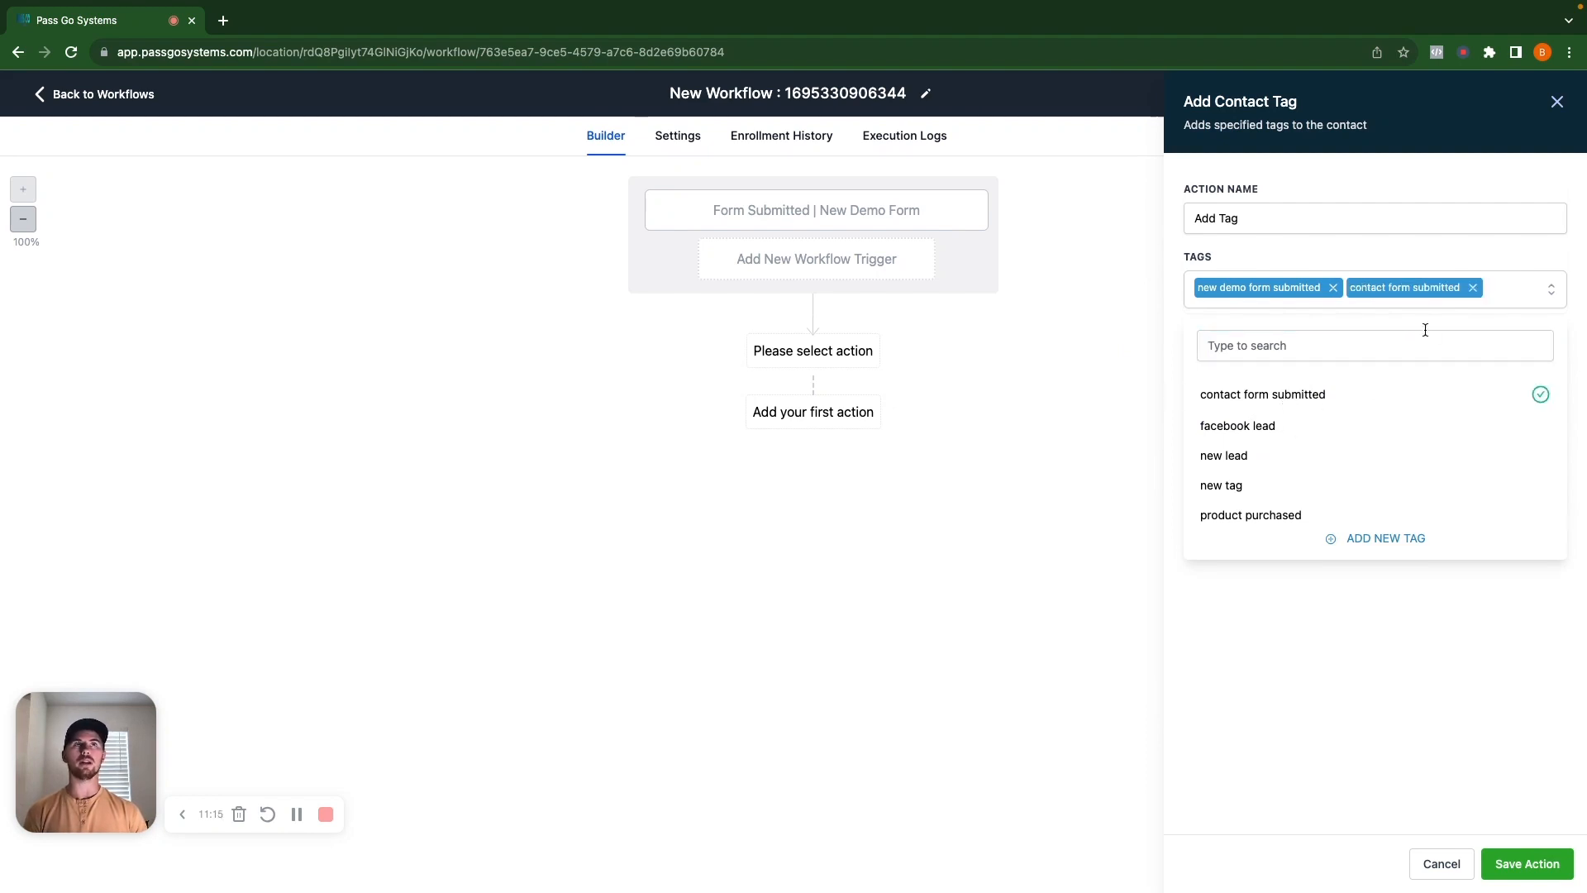
{"action": "left_click", "coordinate": [1230, 457]}
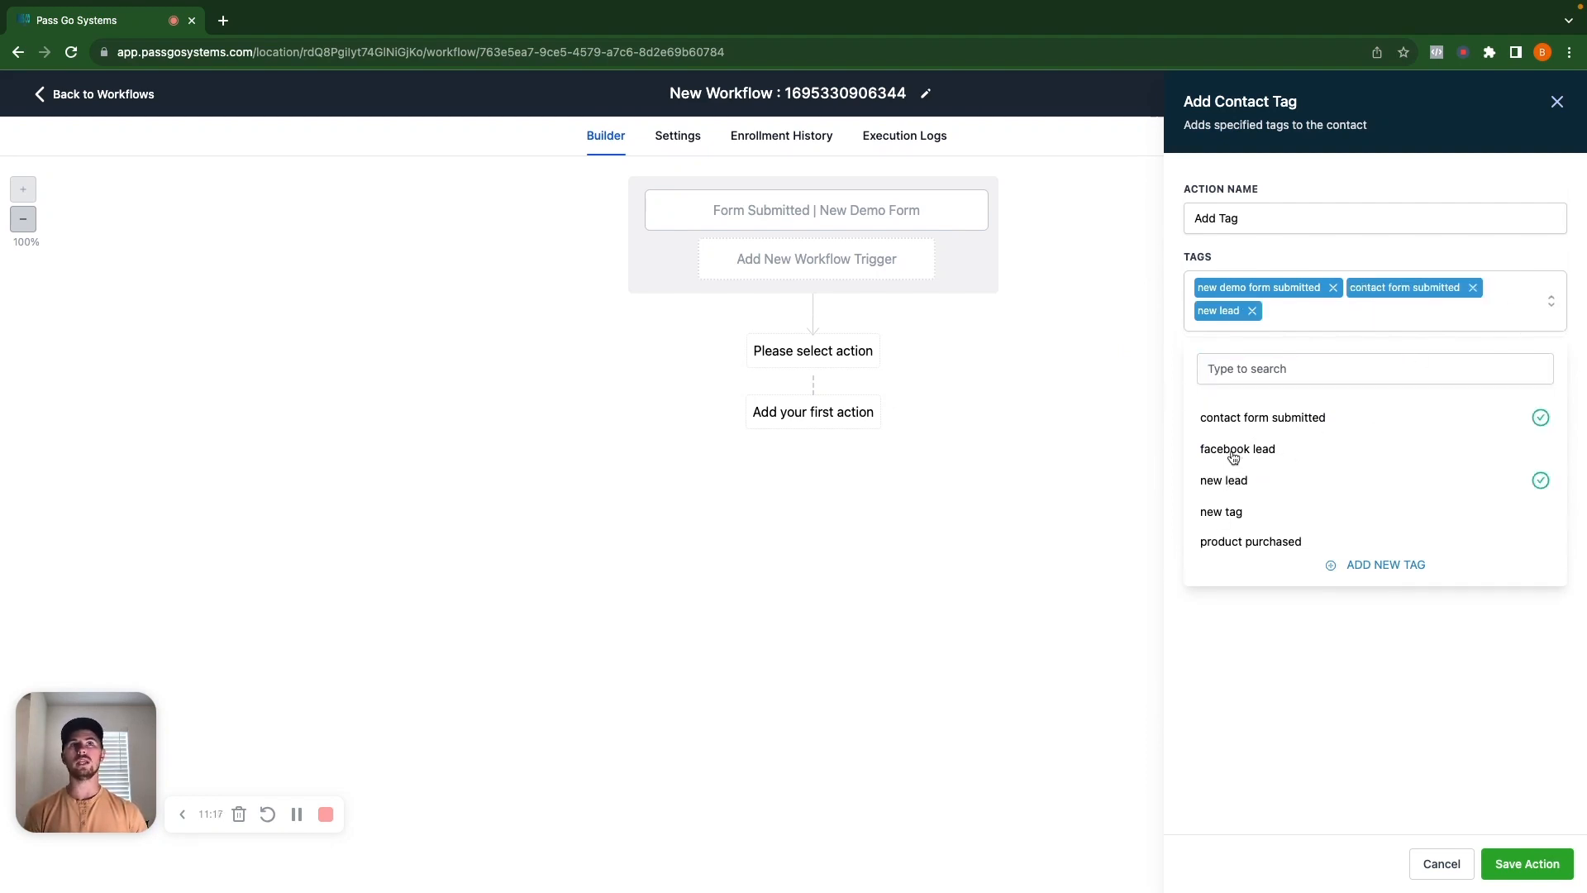
{"action": "left_click", "coordinate": [1502, 861]}
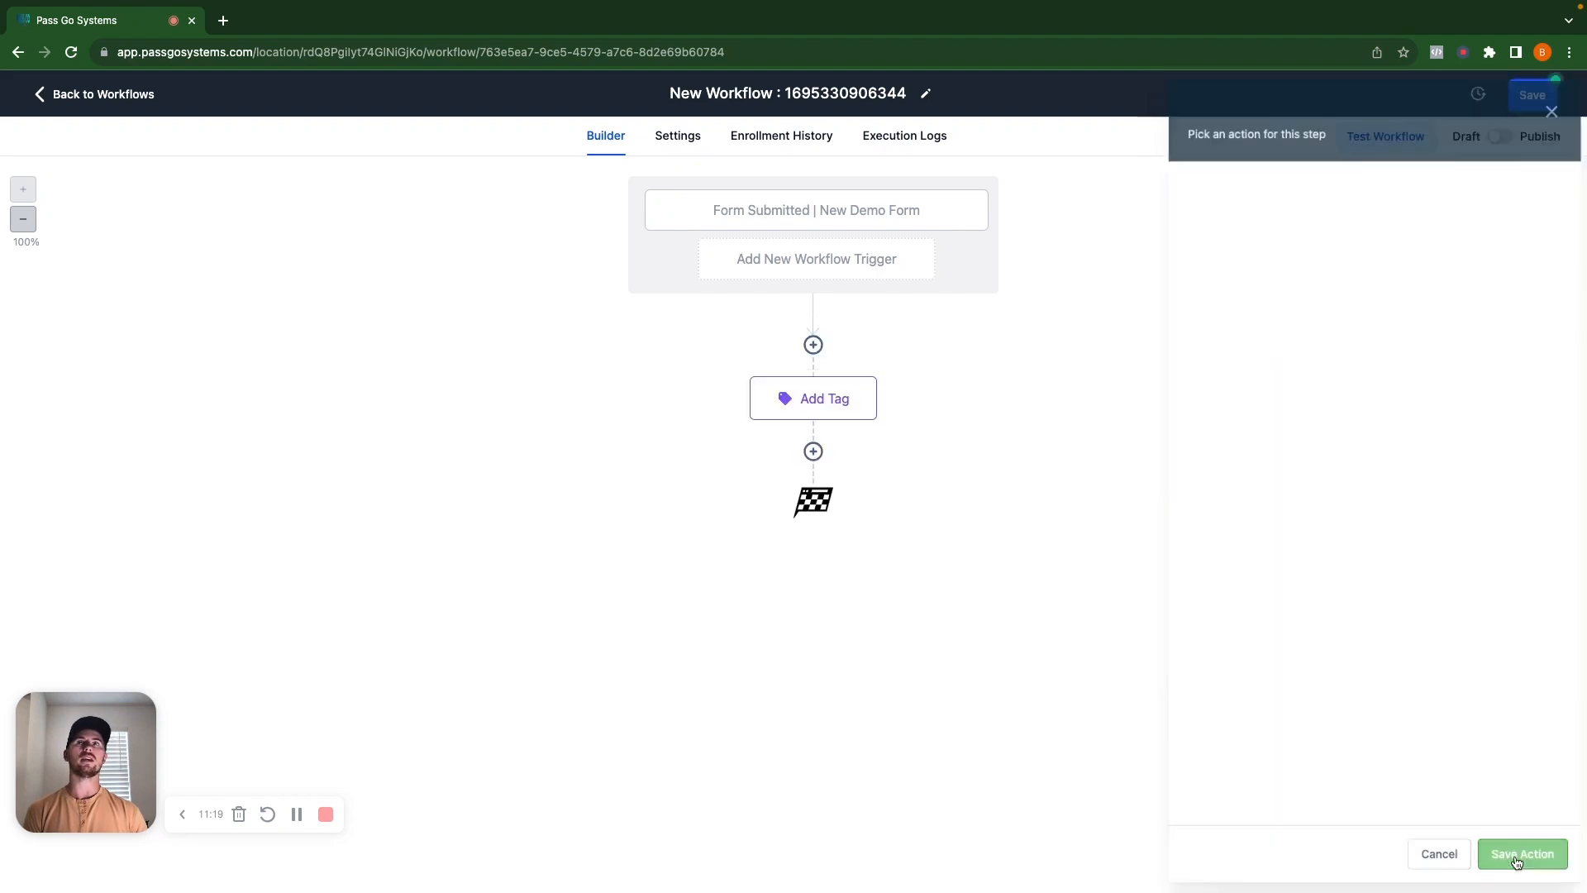
Rename the step 'Add Tag | Contact Form Submitted', keeping only the contact form submitted tag.
{"action": "left_click", "coordinate": [814, 400]}
{"action": "left_click", "coordinate": [1324, 216]}
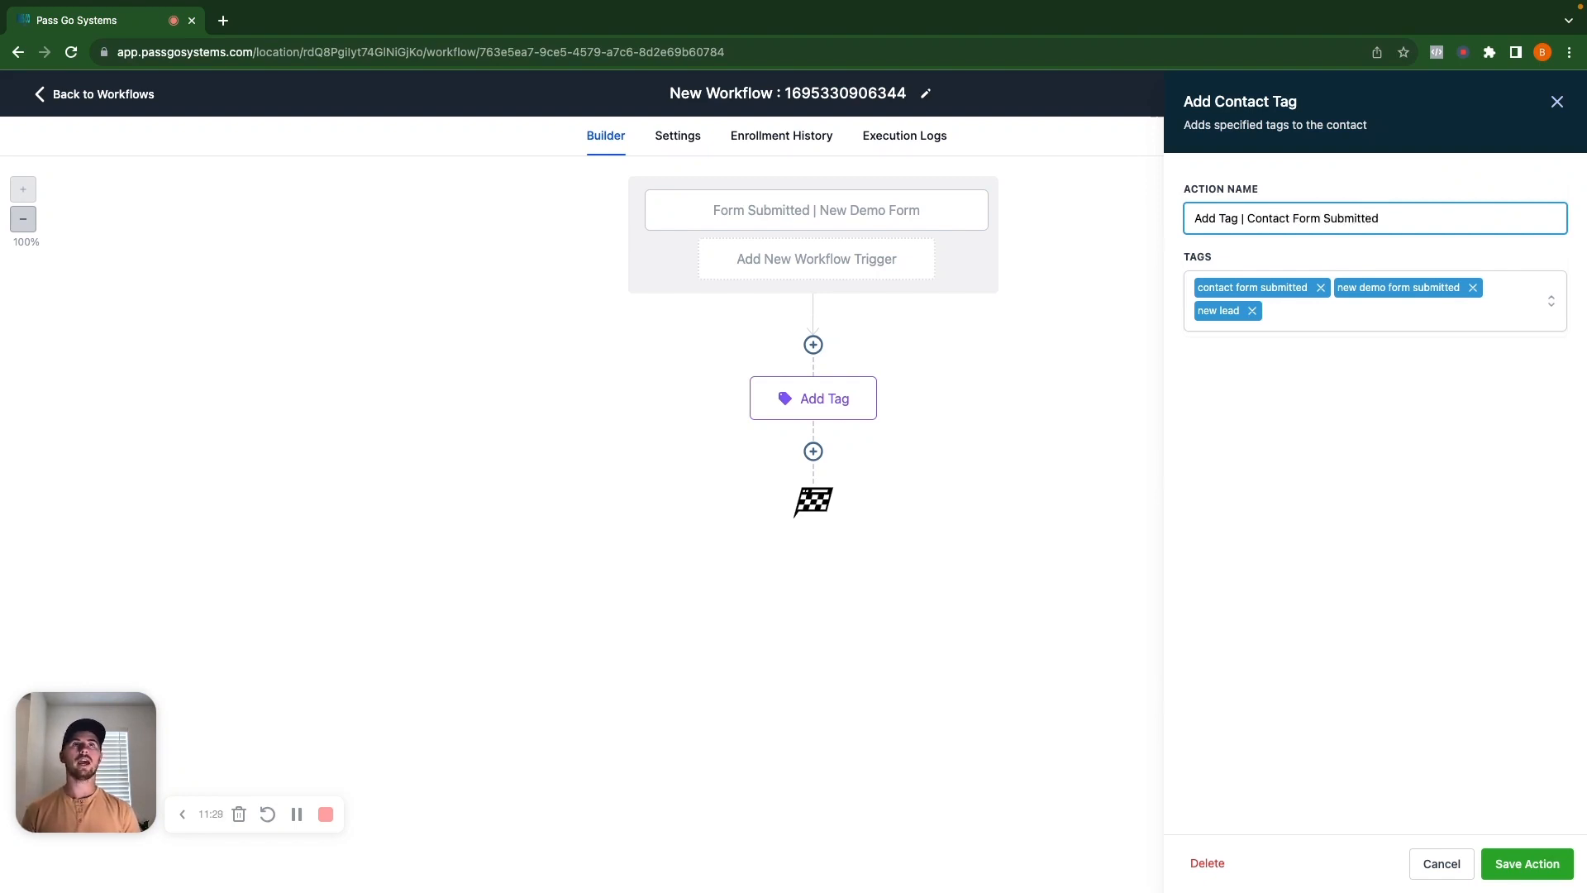
{"action": "type", "text": "difjdsaifjdsaiofjao"}
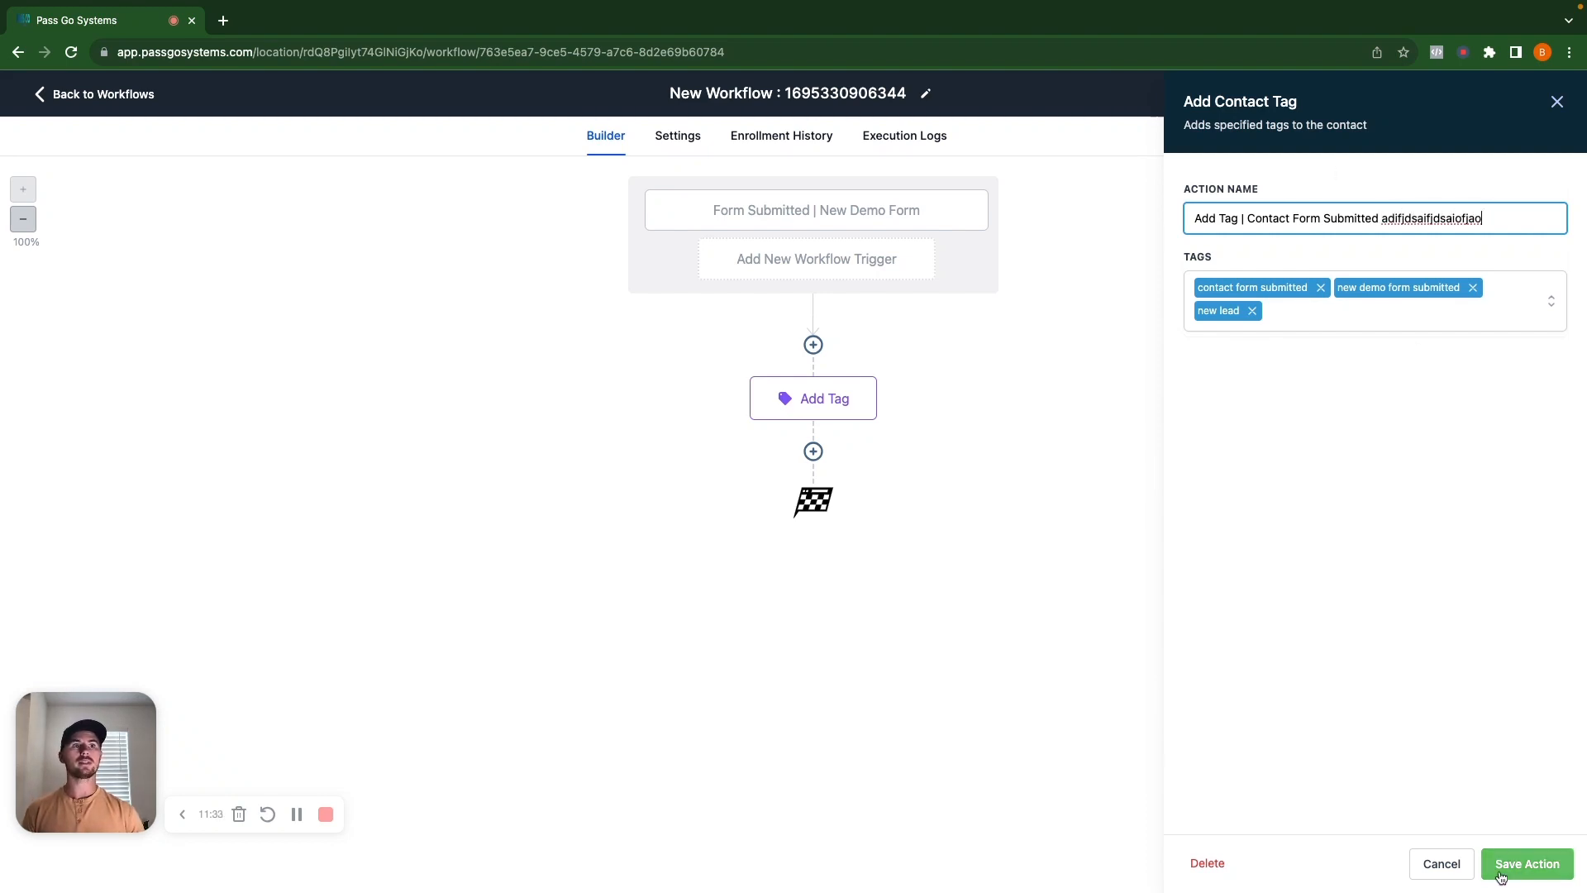
{"action": "left_click", "coordinate": [1527, 863]}
{"action": "left_click", "coordinate": [1526, 259]}
{"action": "left_click_drag", "start_coordinate": [1491, 256], "coordinate": [1388, 261]}
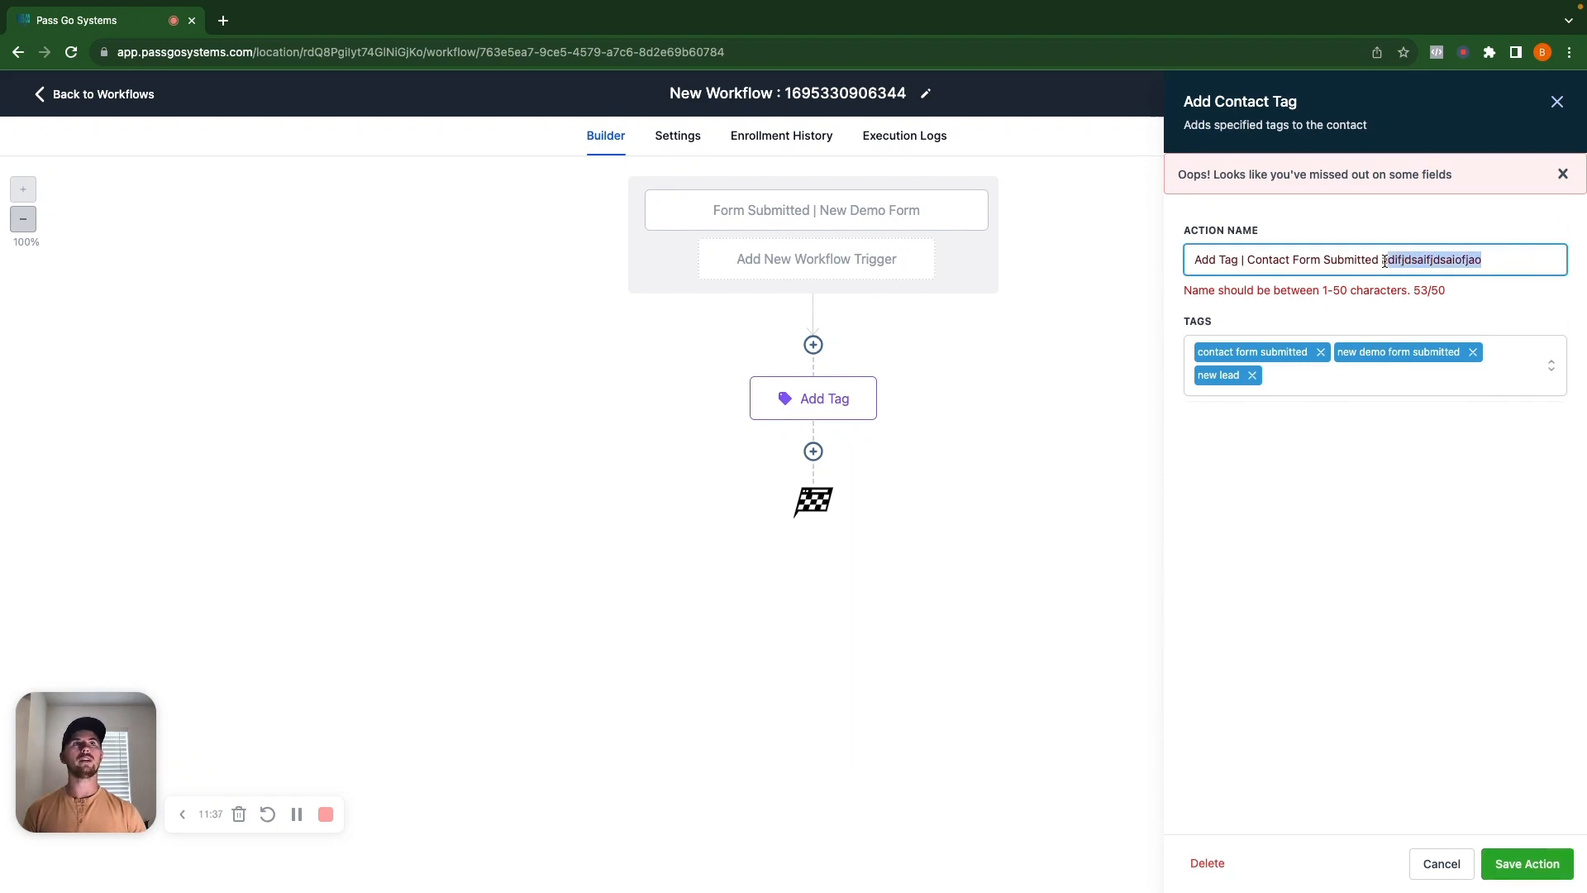
{"action": "key", "text": "BackSpace"}
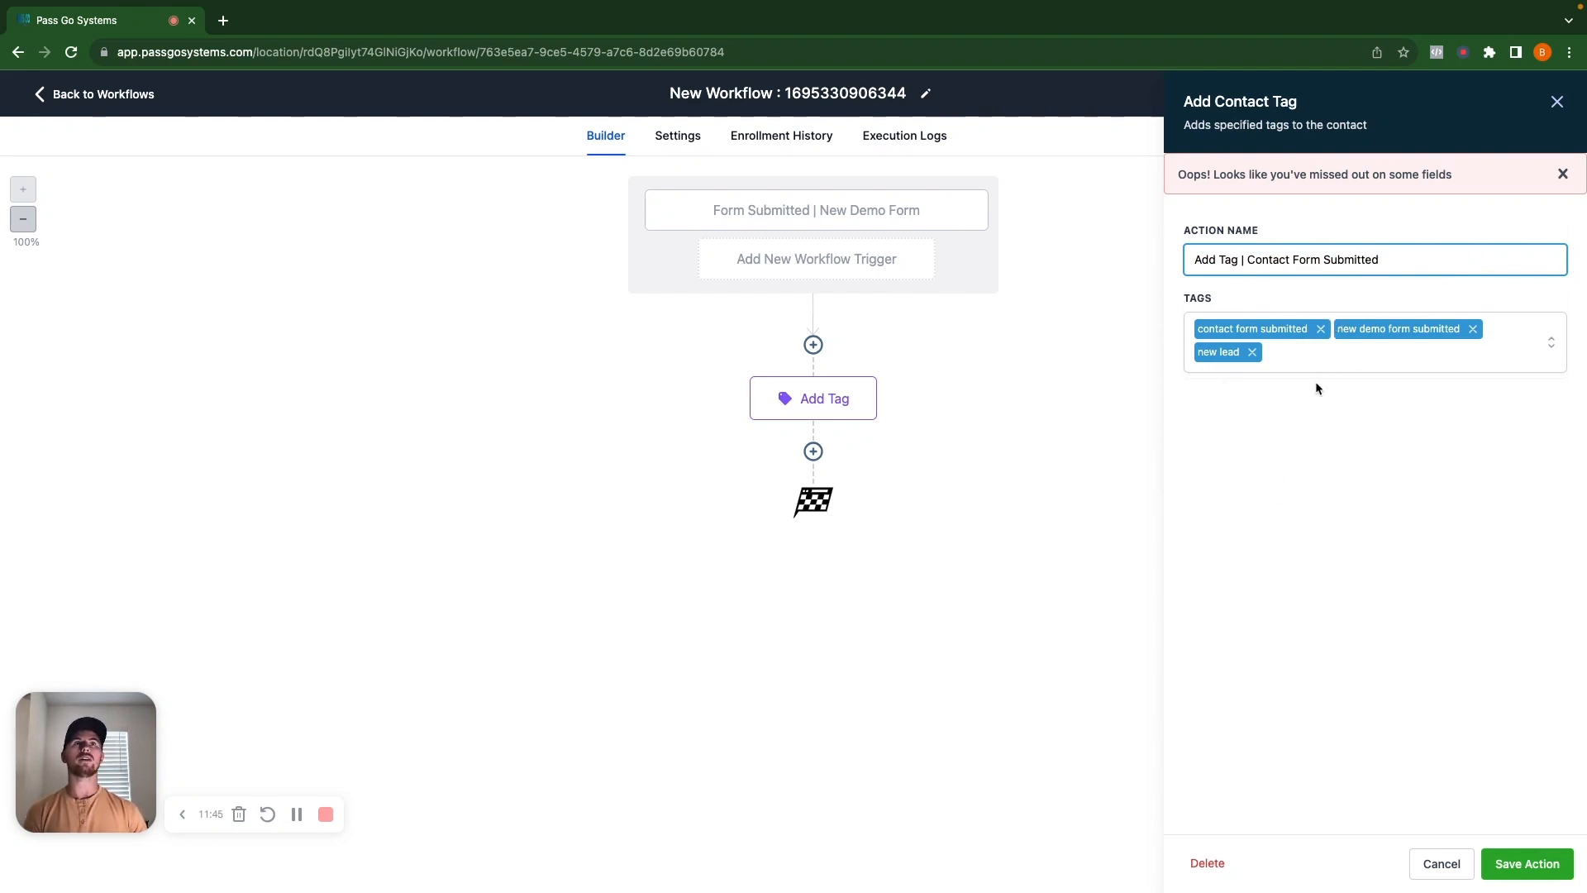
{"action": "left_click", "coordinate": [1252, 353]}
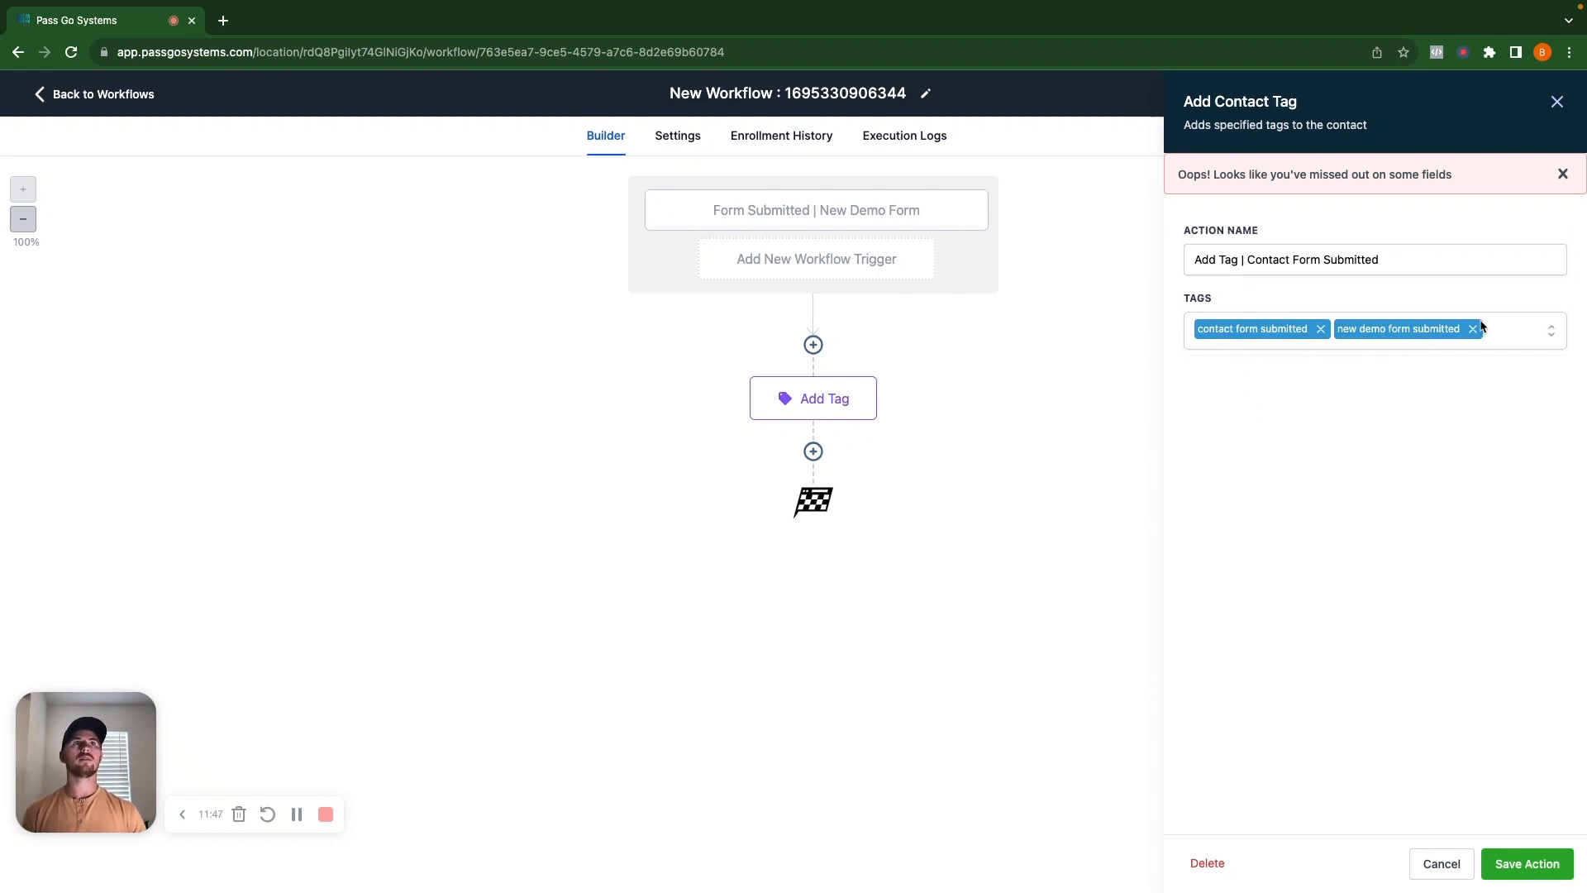
{"action": "left_click", "coordinate": [1475, 329]}
{"action": "left_click", "coordinate": [1529, 863]}
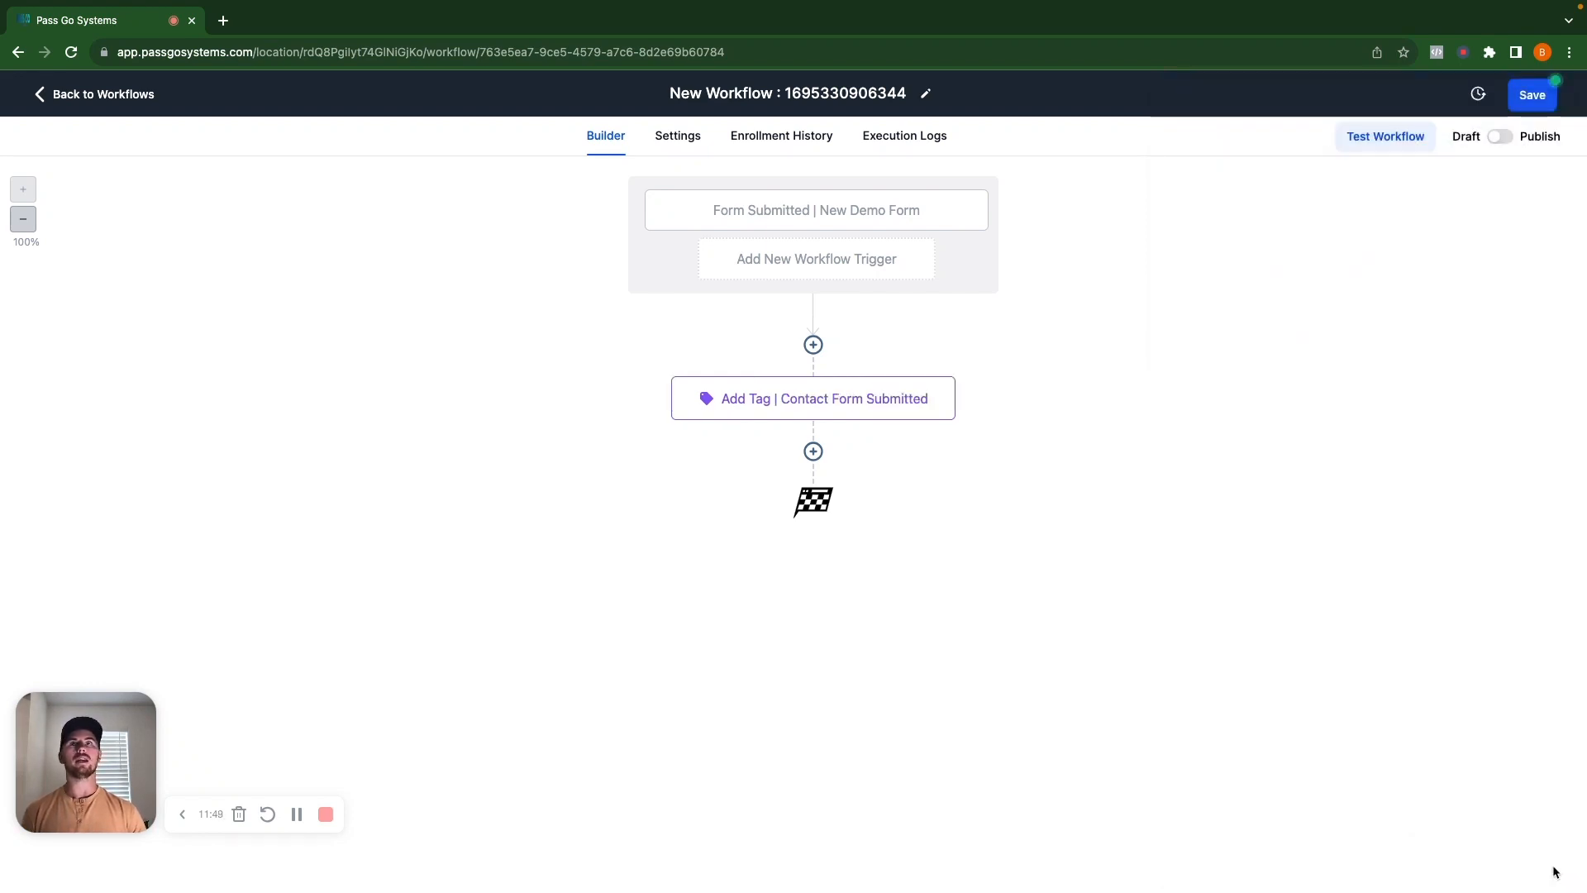
Add an Add Contact Tag step using new demo form submitted, named 'Add Tag | New Demo Form Submitted'.
{"action": "left_click", "coordinate": [813, 451]}
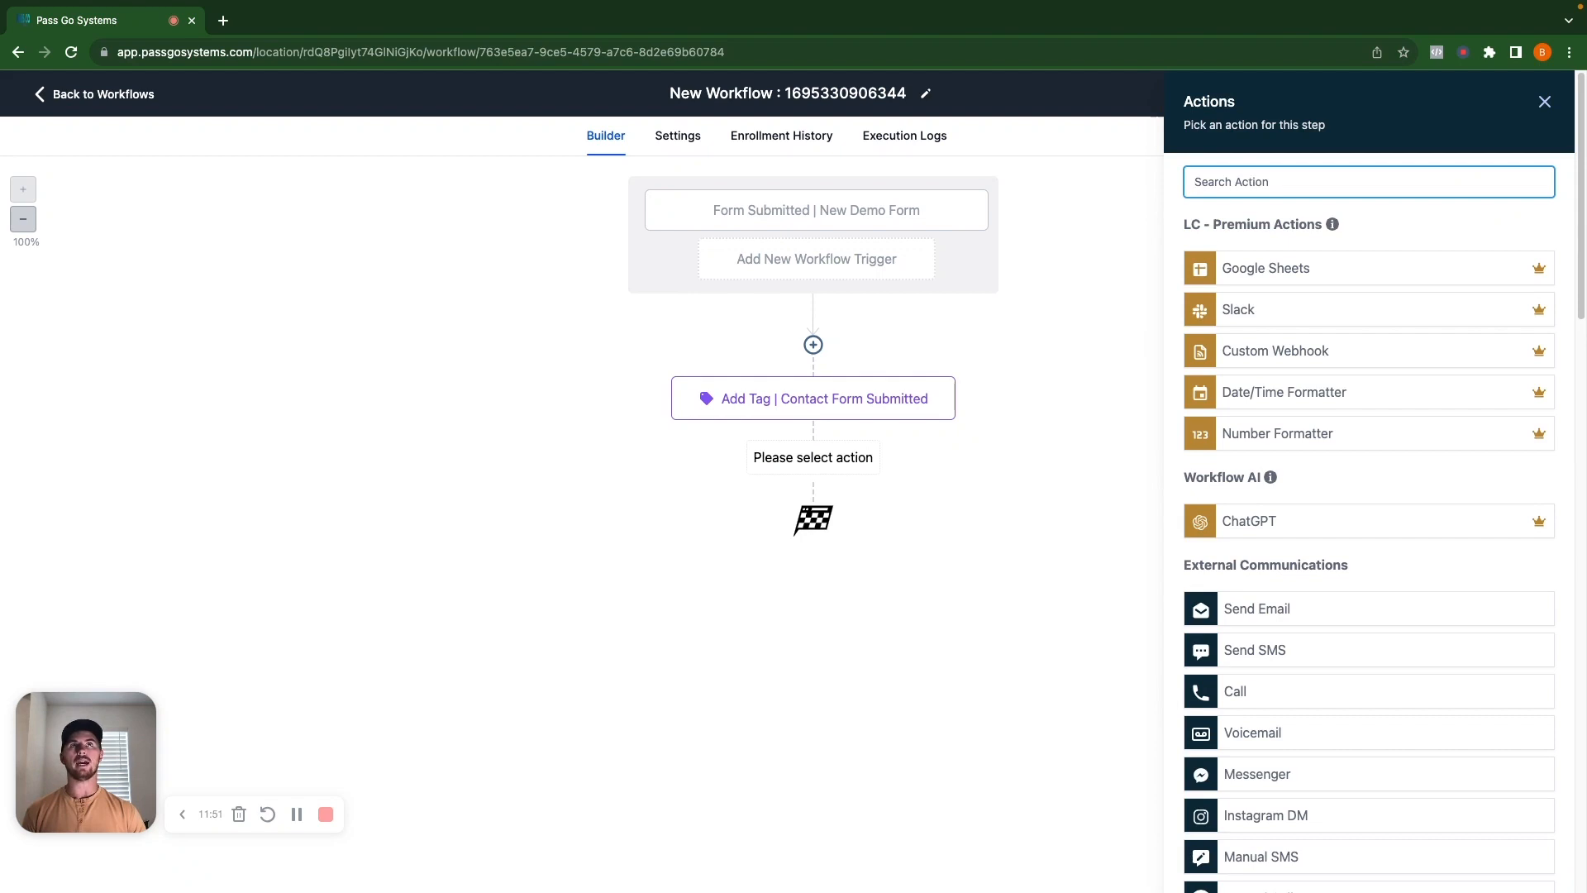
{"action": "type", "text": "add"}
{"action": "left_click", "coordinate": [1278, 260]}
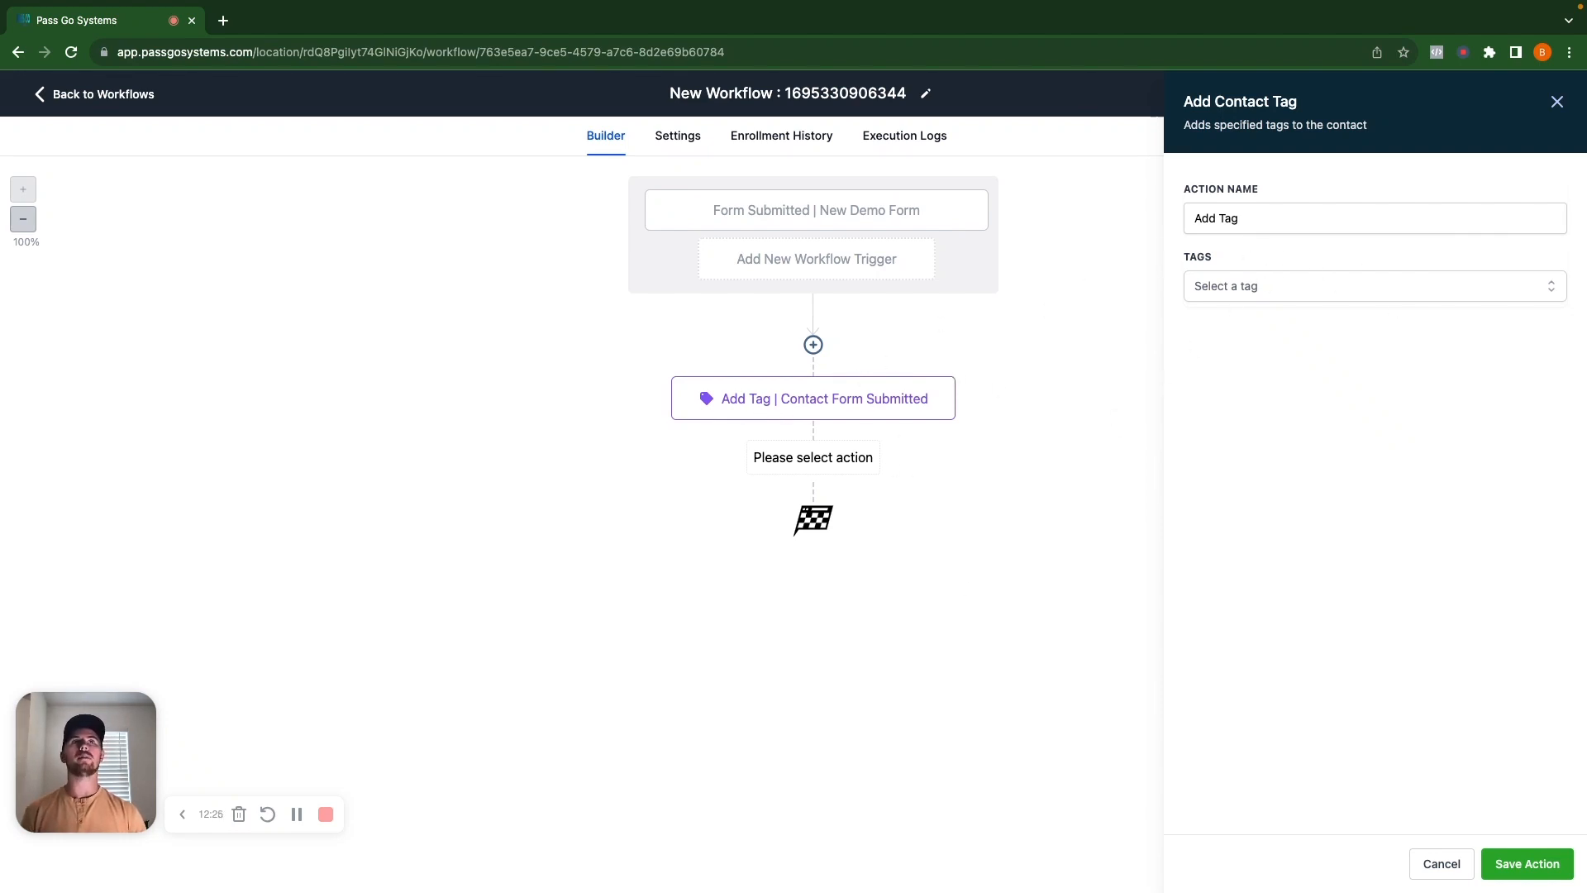
{"action": "left_click", "coordinate": [1357, 286]}
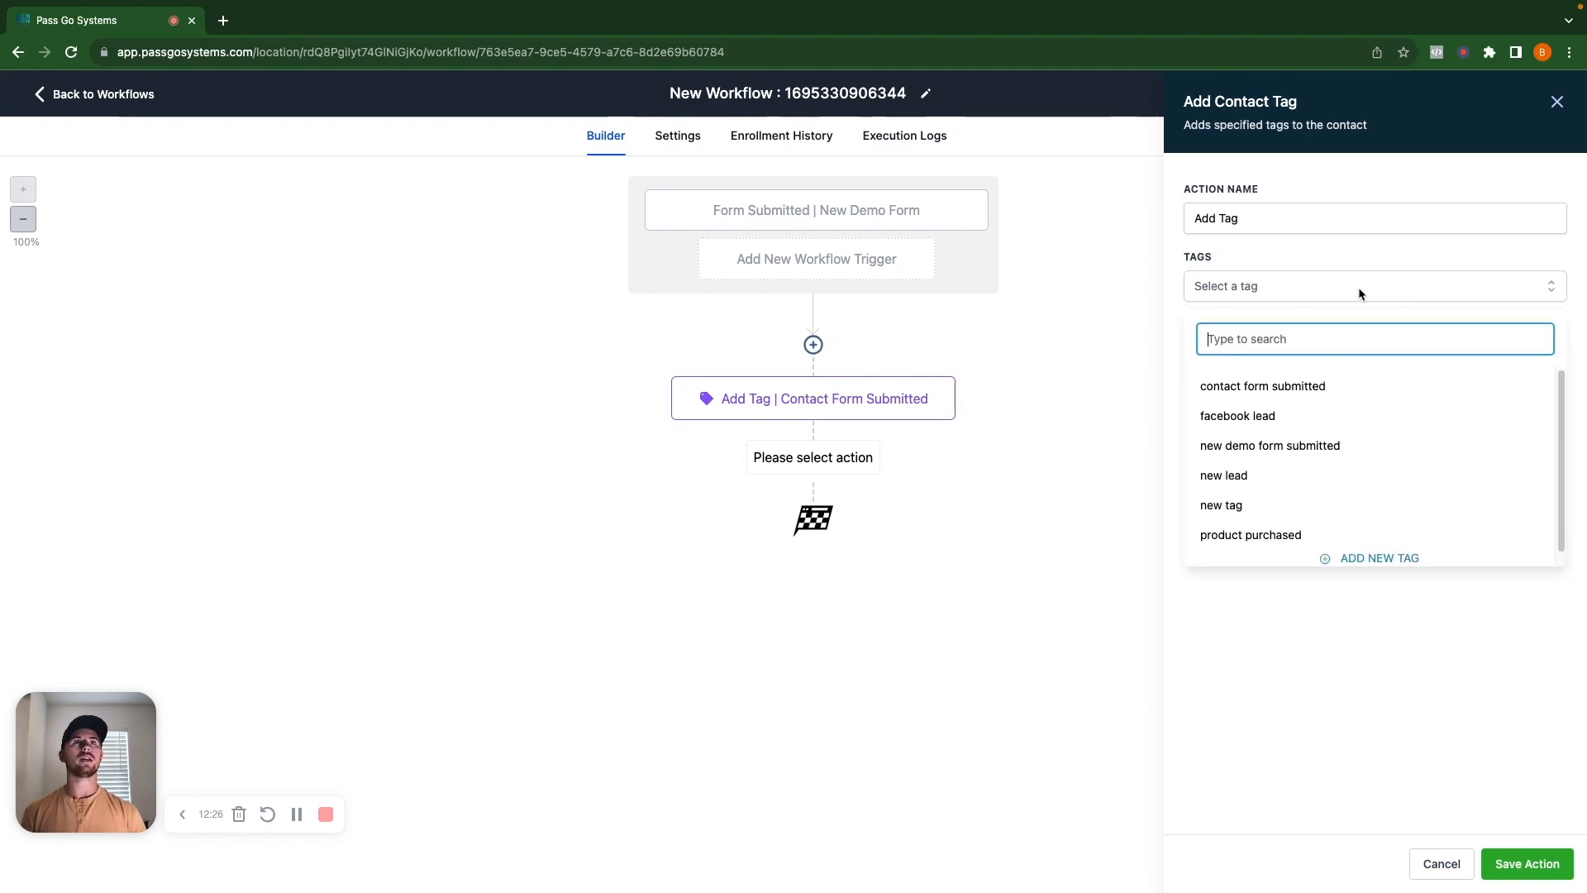
{"action": "left_click", "coordinate": [1318, 447]}
{"action": "left_click", "coordinate": [1331, 210]}
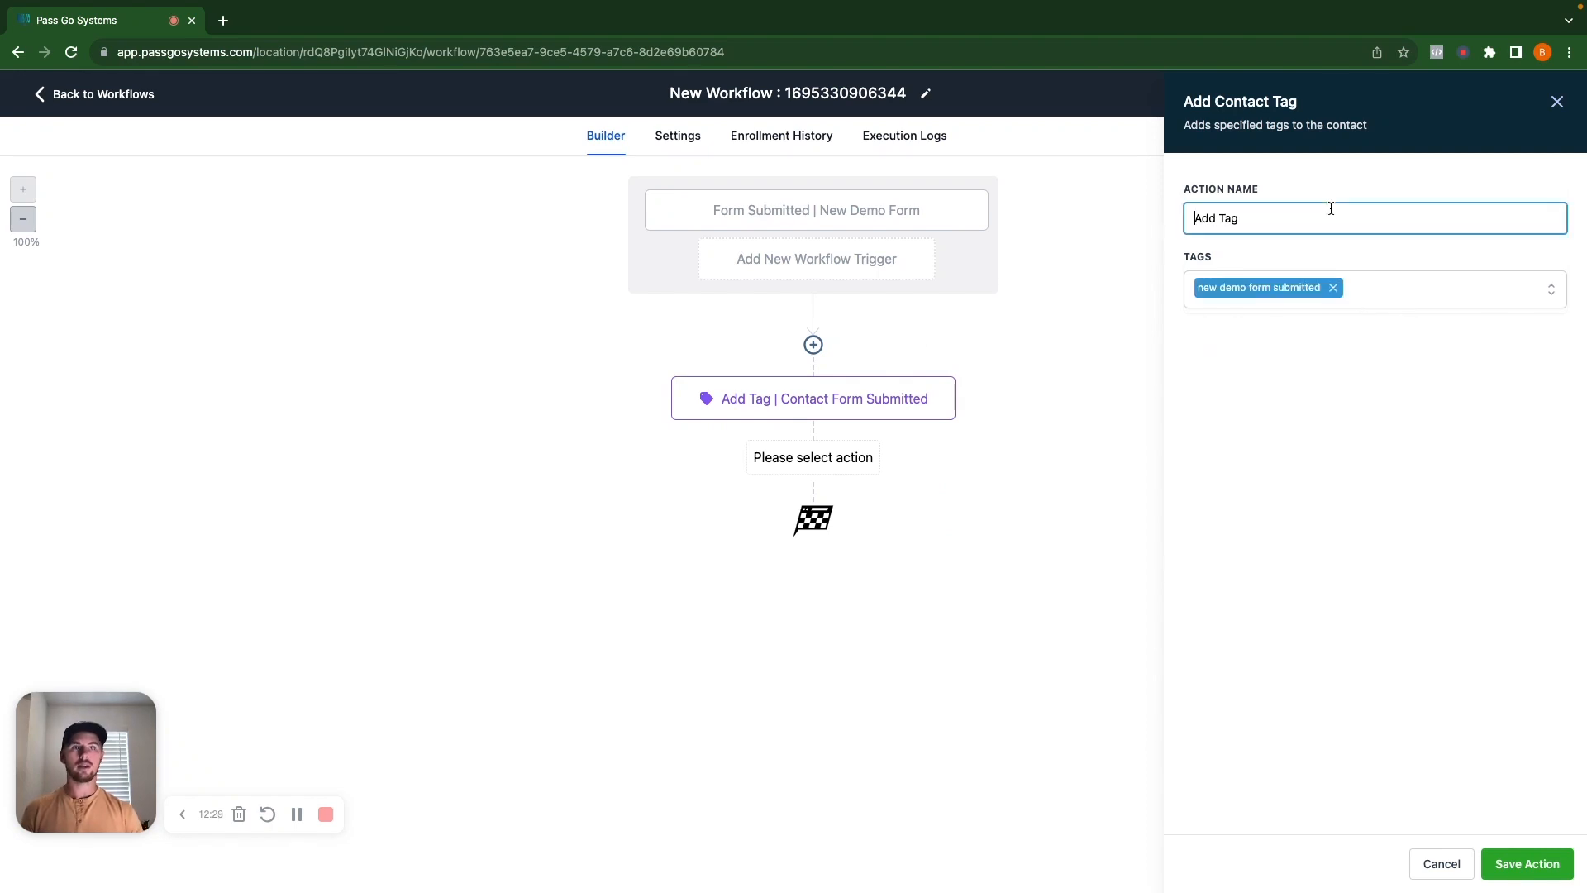
{"action": "left_click", "coordinate": [1332, 215]}
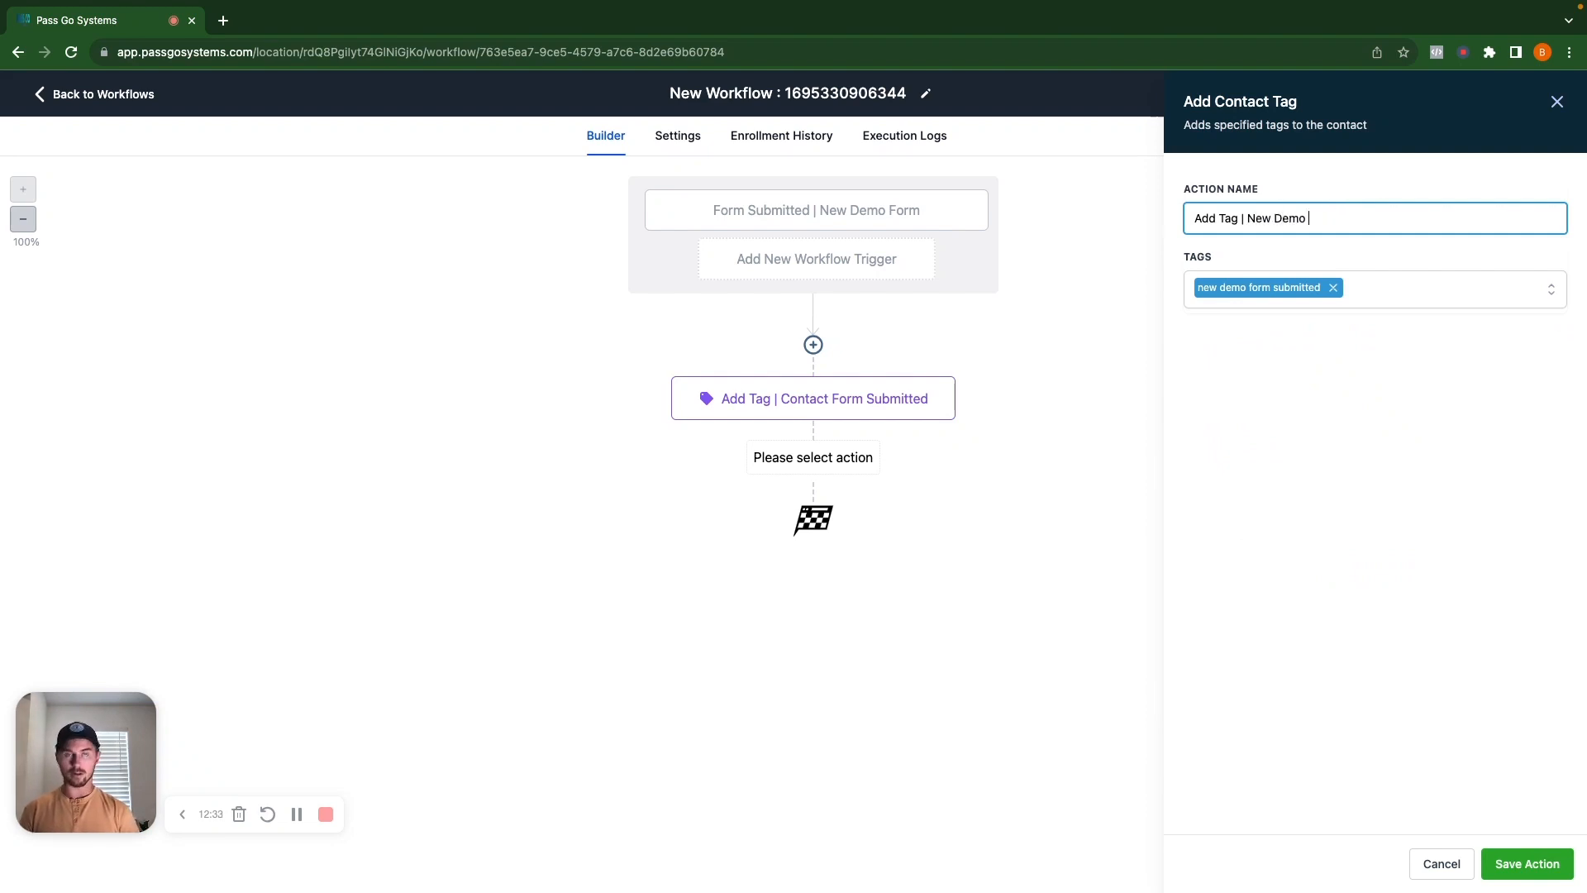
{"action": "type", "text": "| New Demo Form Submitted"}
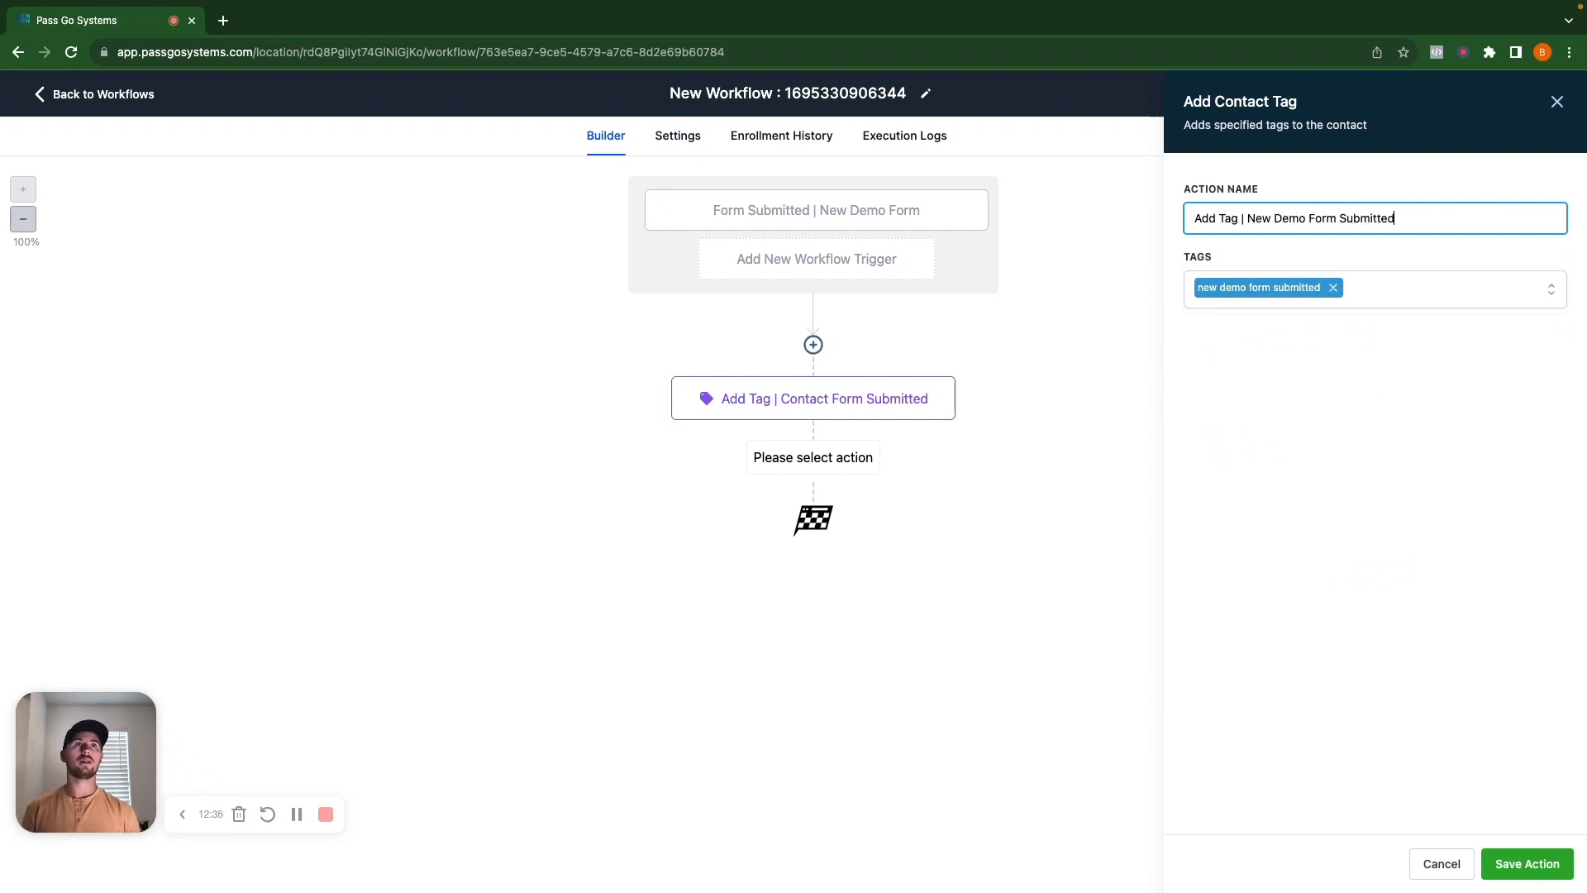
{"action": "left_click", "coordinate": [1527, 861]}
Add a third Add Contact Tag step with the new lead tag, named 'Add Tag | New Lead'.
{"action": "left_click", "coordinate": [814, 557]}
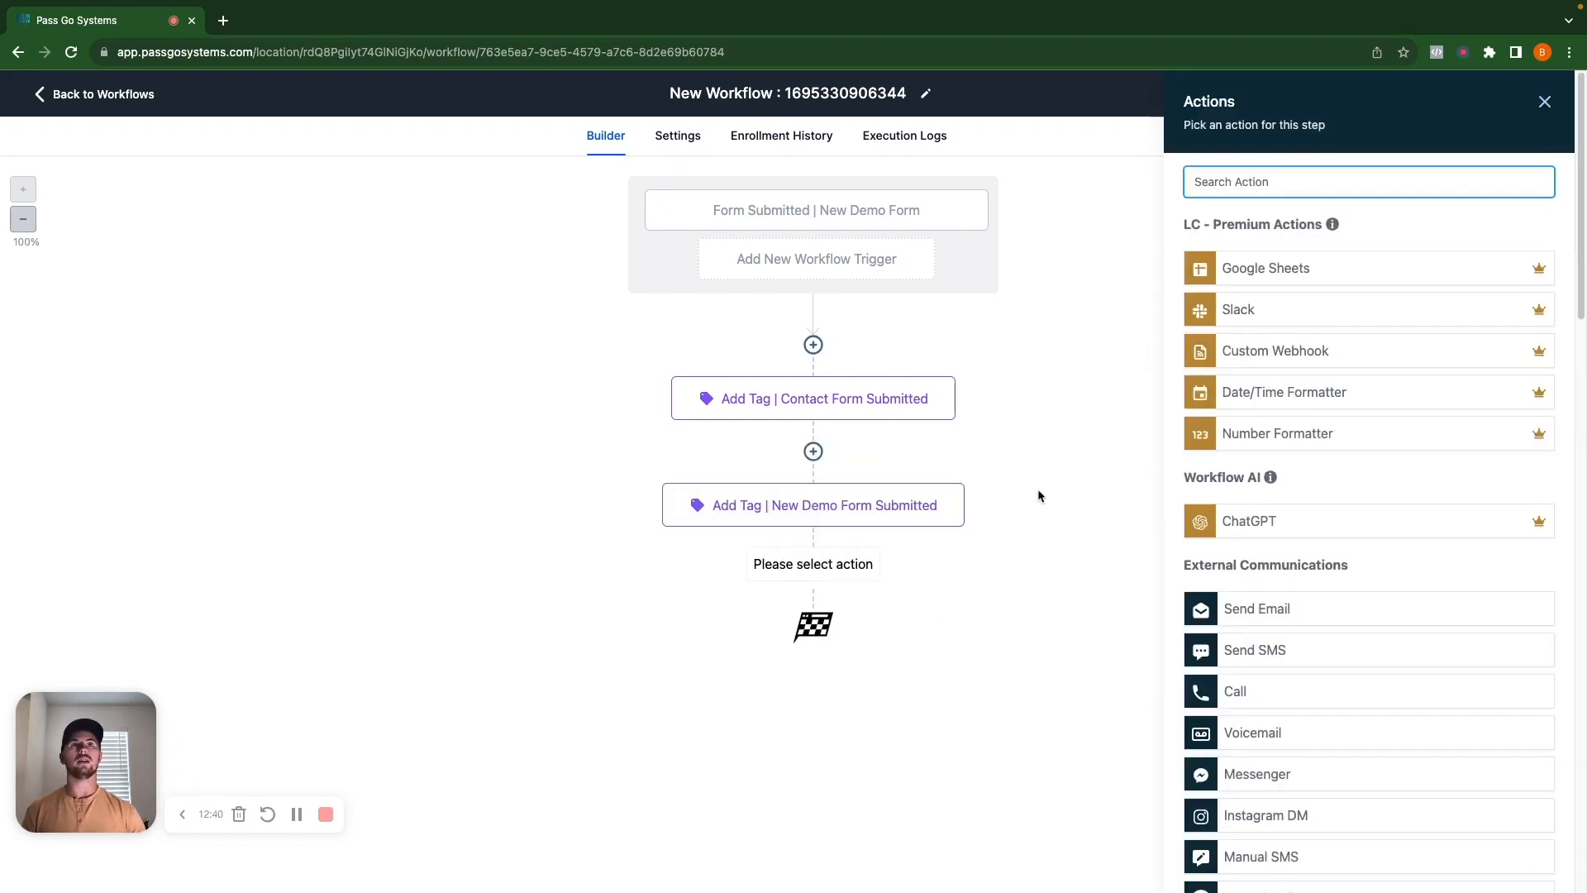
{"action": "type", "text": "tag"}
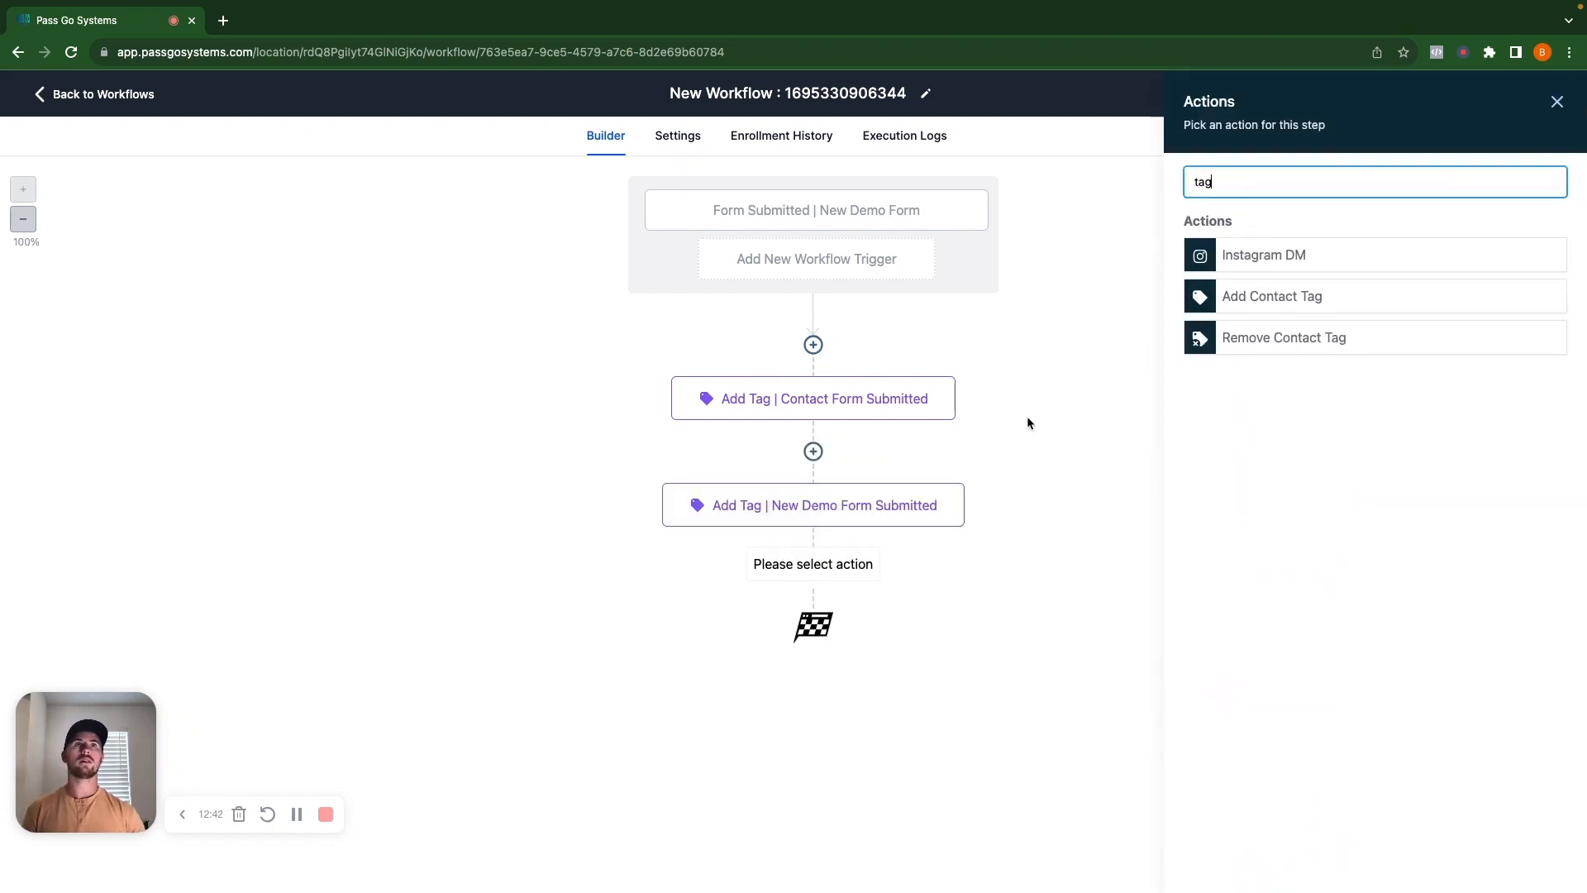
{"action": "left_click", "coordinate": [1271, 297]}
{"action": "left_click", "coordinate": [1276, 285]}
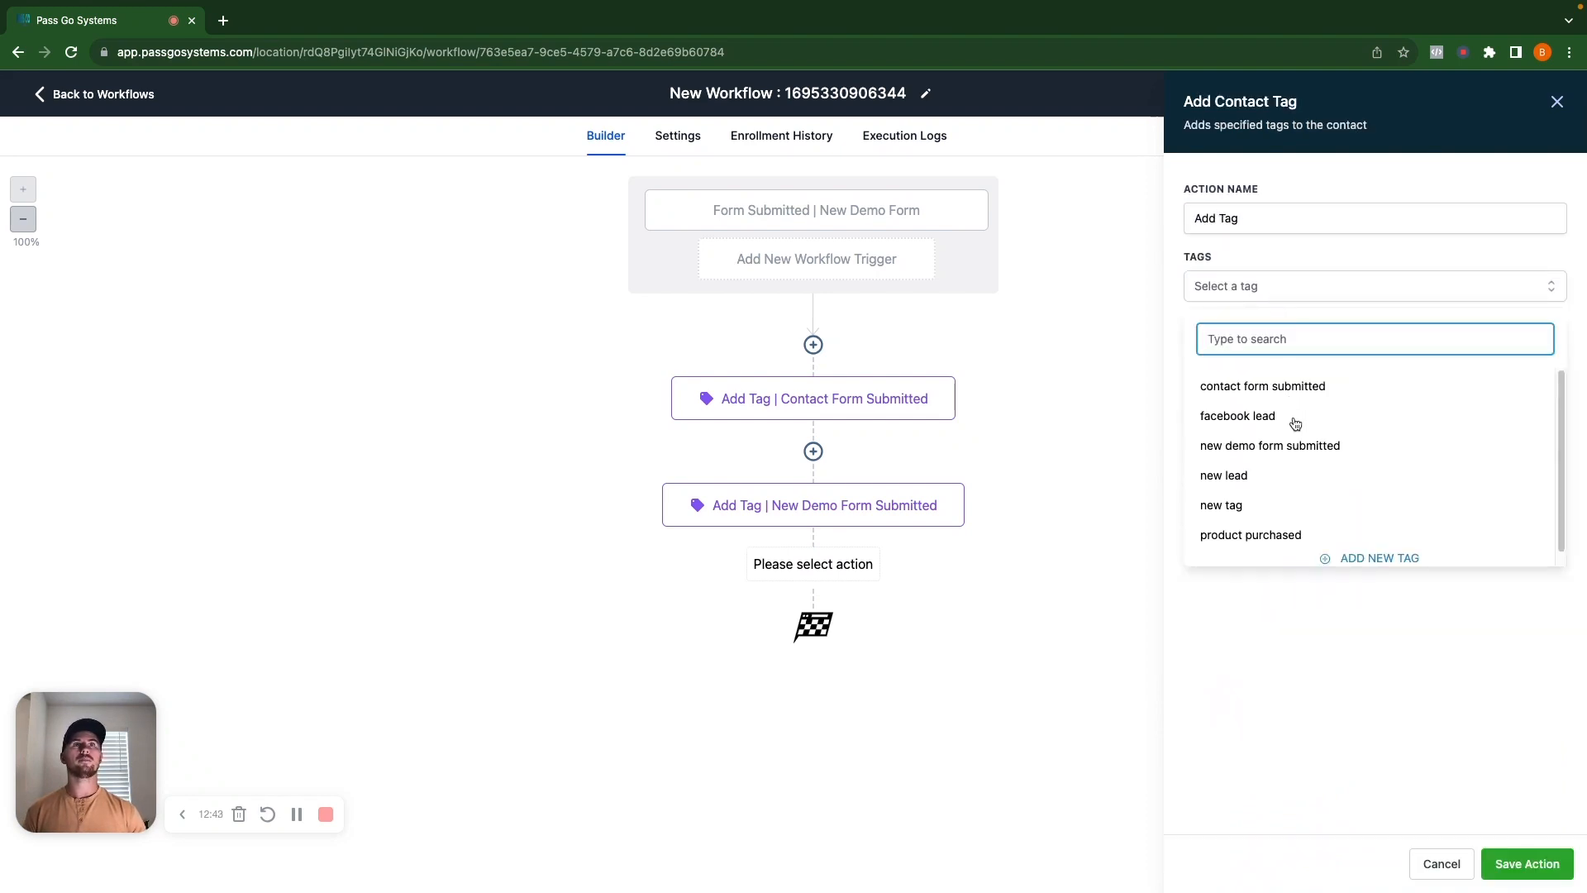
{"action": "left_click", "coordinate": [1239, 477]}
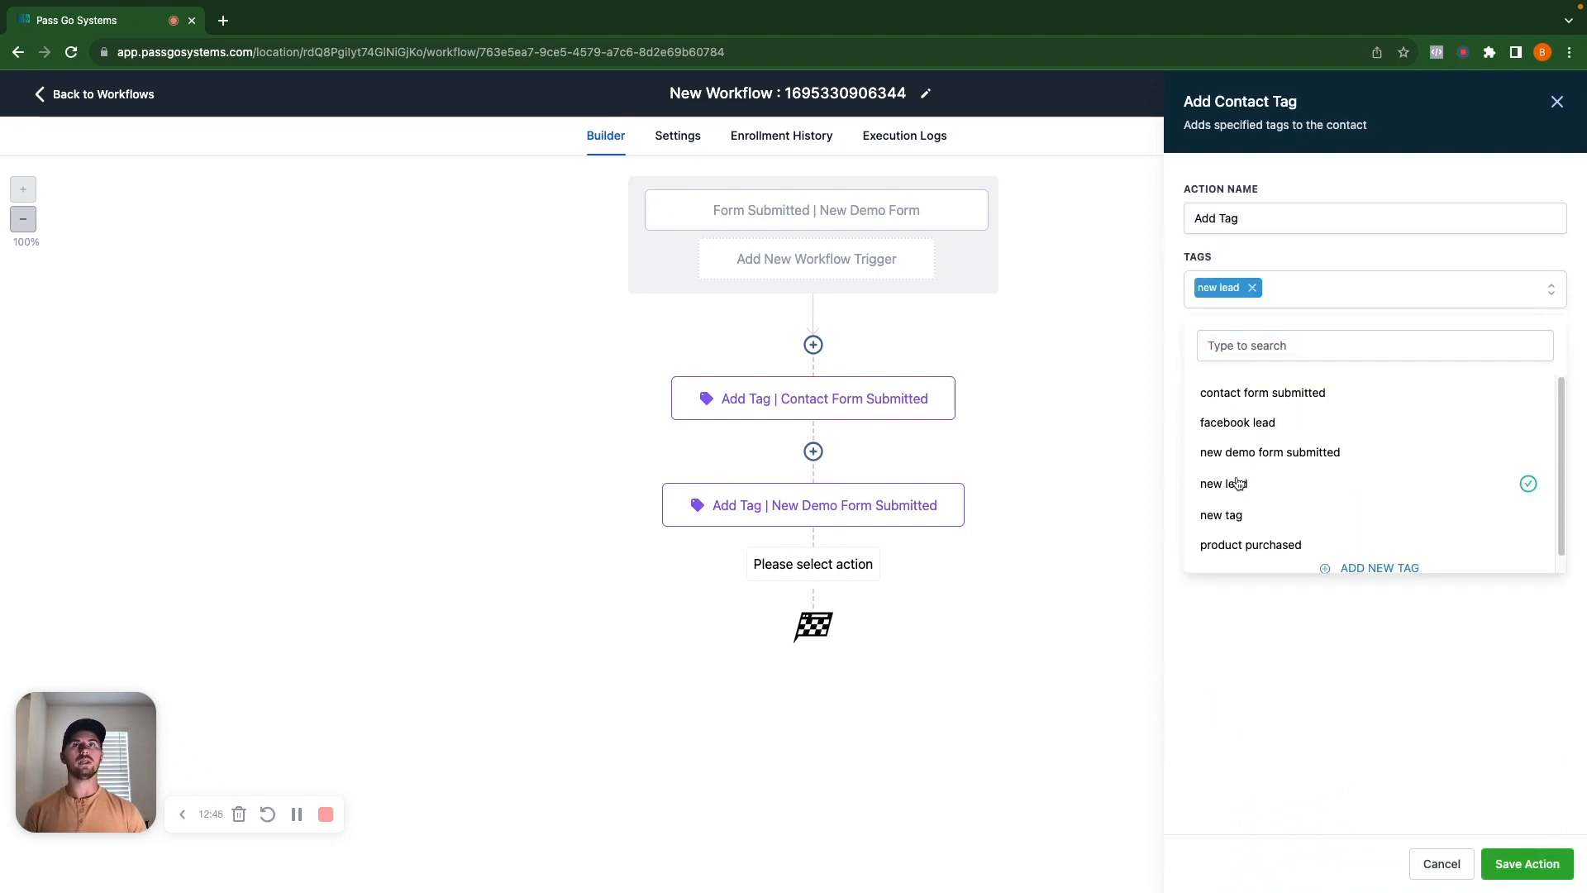
{"action": "left_click", "coordinate": [1313, 218]}
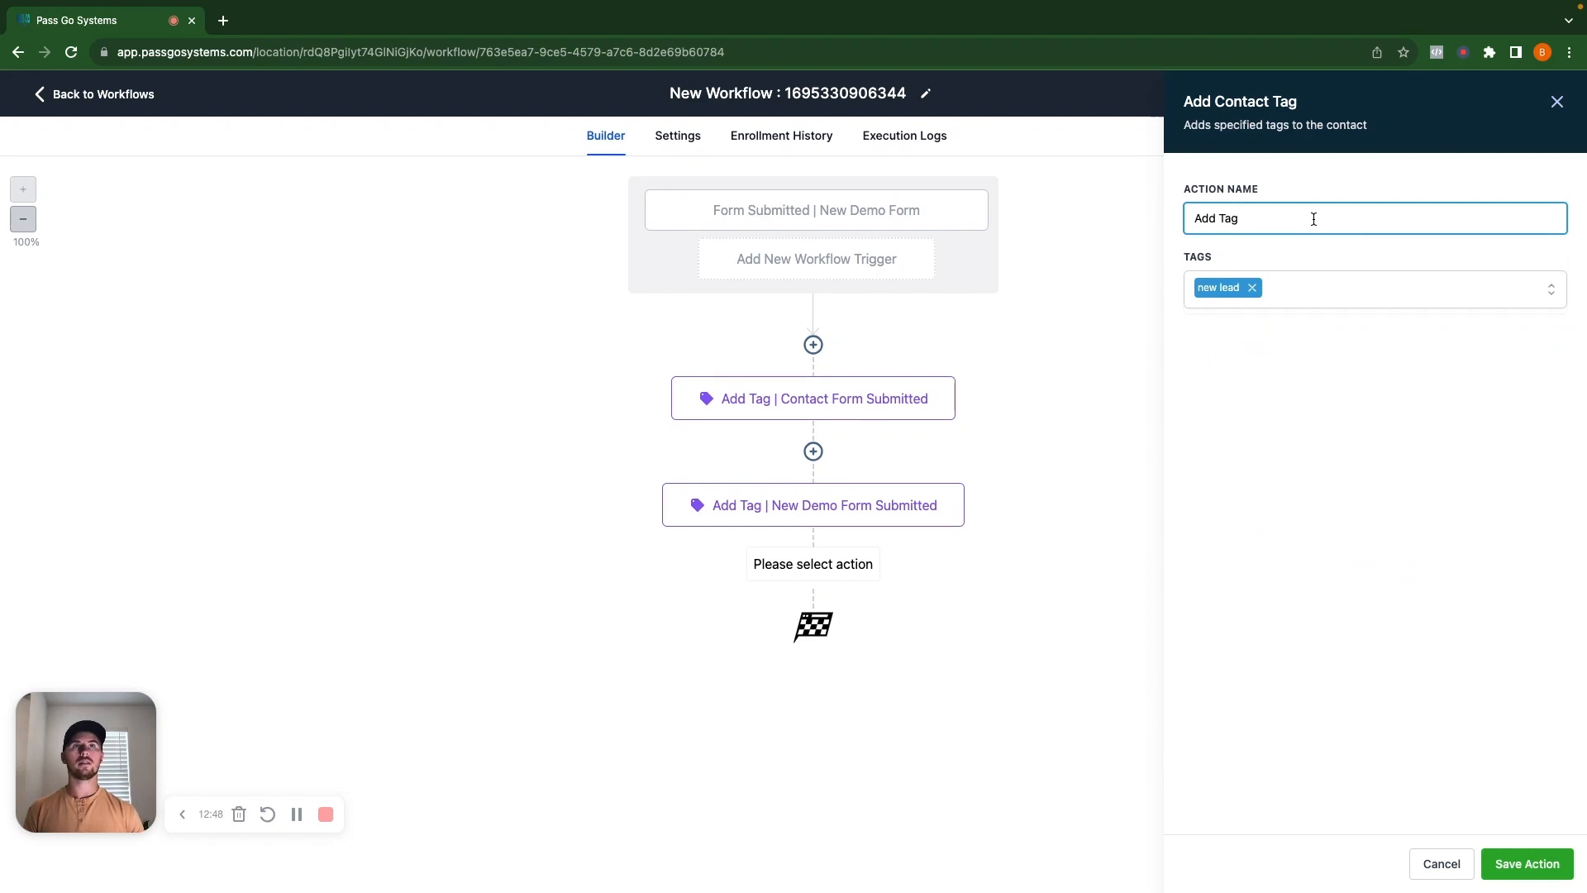
{"action": "type", "text": "New"}
{"action": "type", "text": " Lead"}
{"action": "type", "text": "|"}
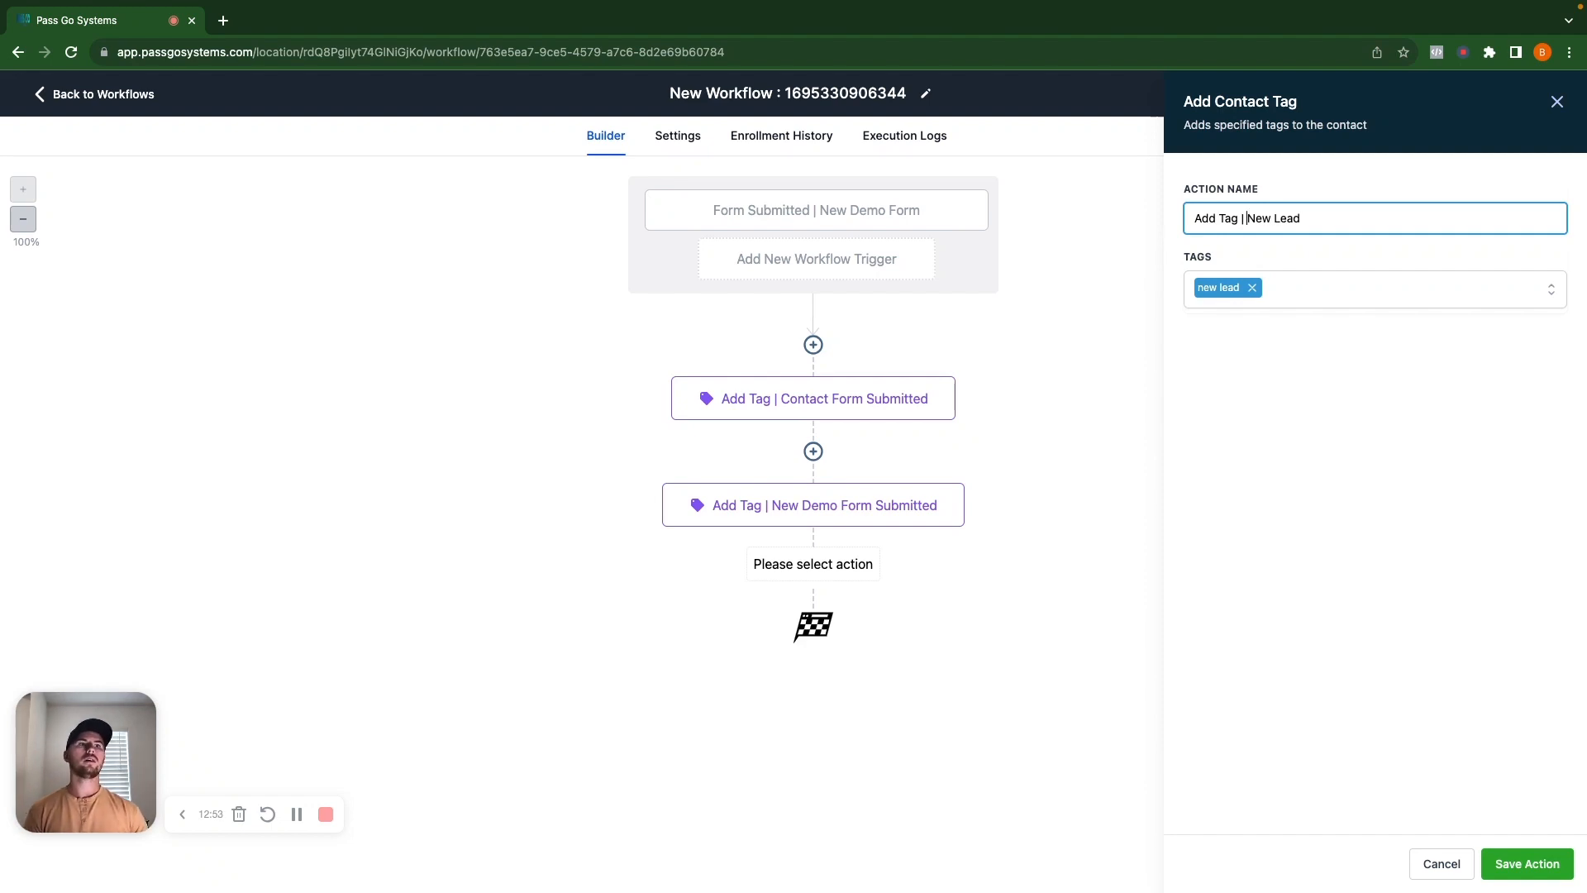
{"action": "left_click", "coordinate": [1542, 862]}
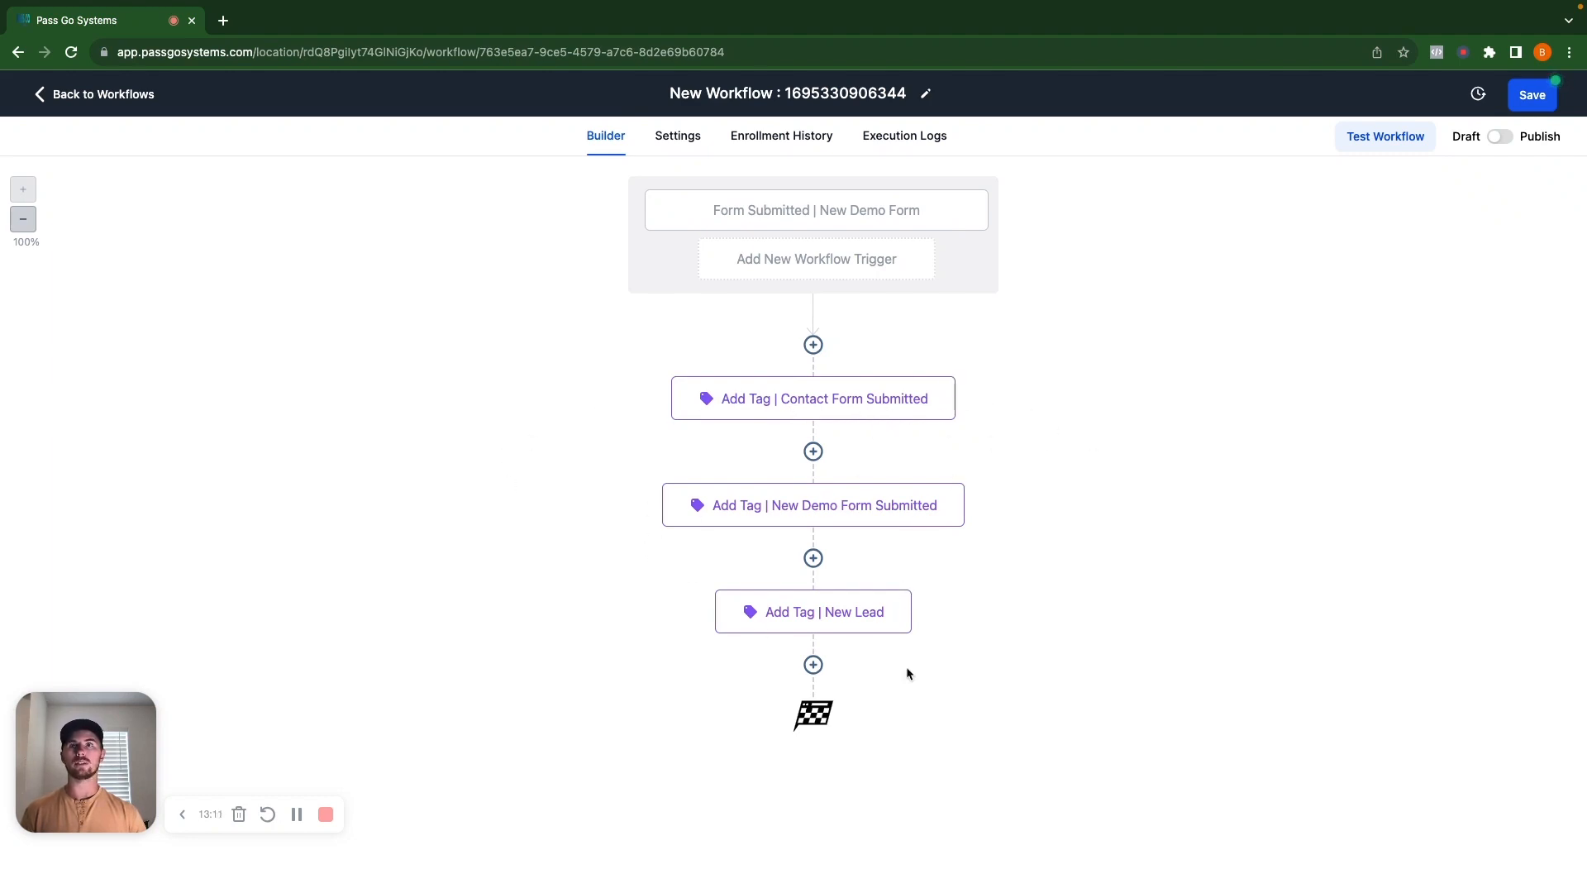
Add a Send Email step at the end, filling sender name and email from the location.
{"action": "left_click", "coordinate": [909, 404]}
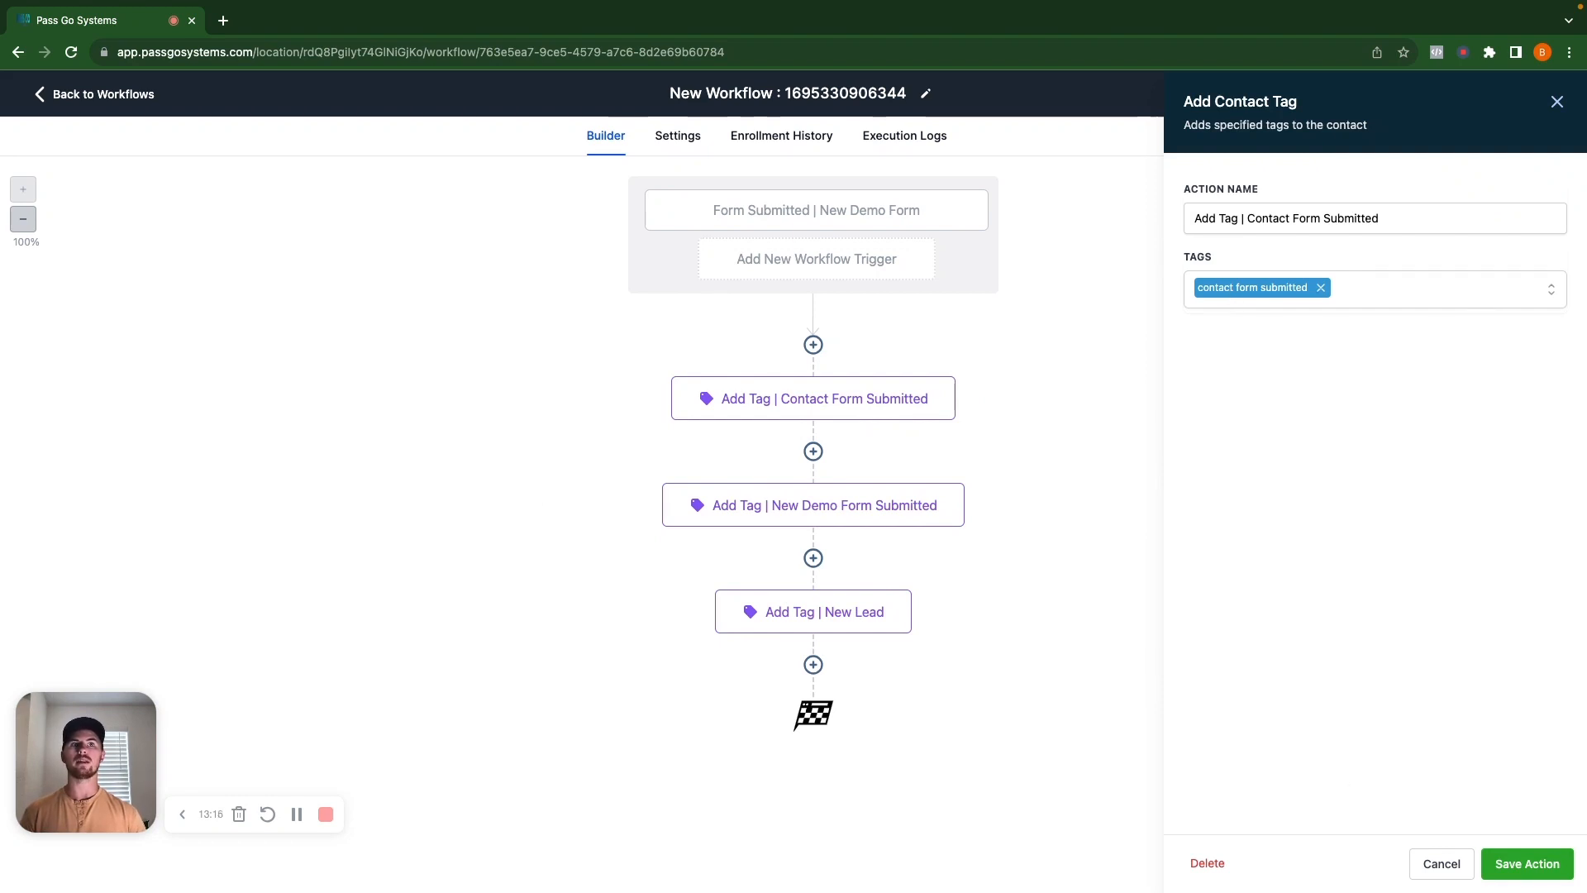
{"action": "left_click", "coordinate": [1439, 866]}
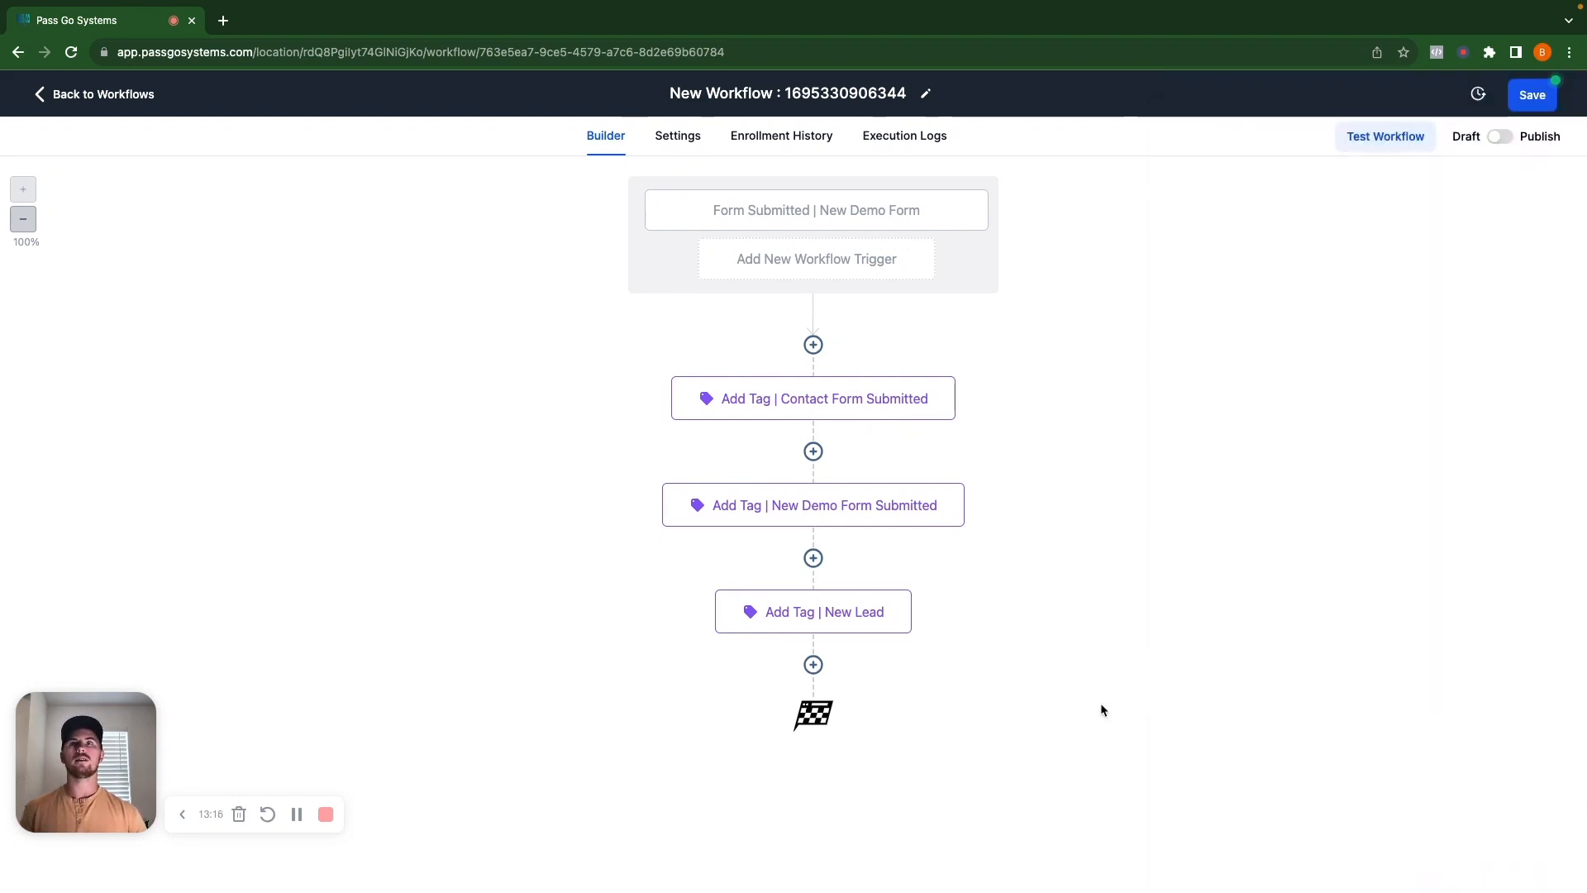
{"action": "left_click", "coordinate": [813, 666]}
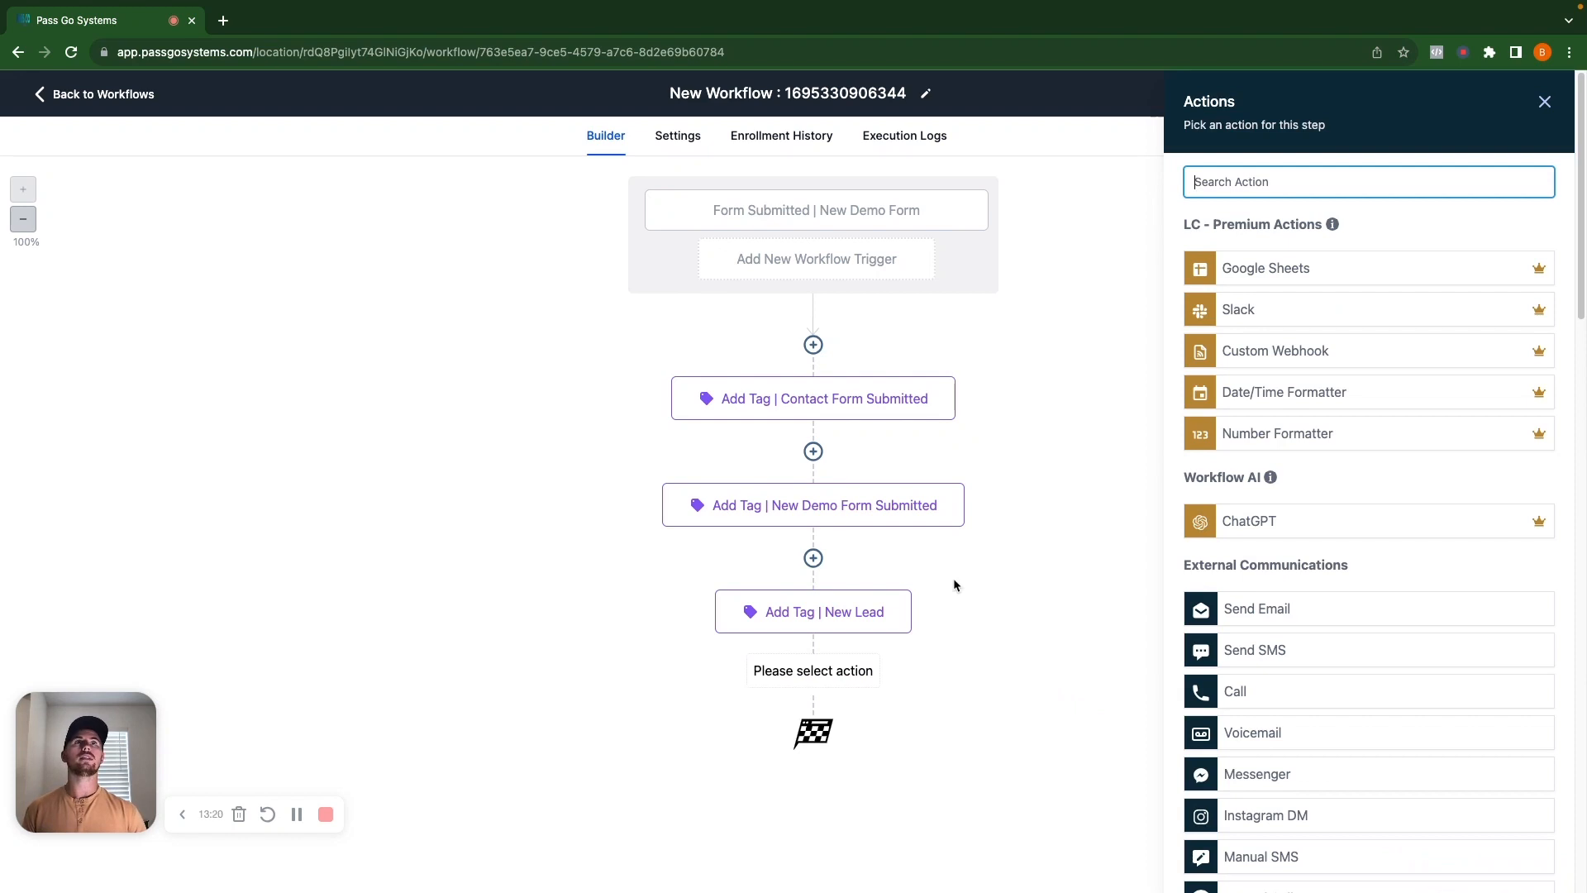
{"action": "left_click", "coordinate": [1226, 611]}
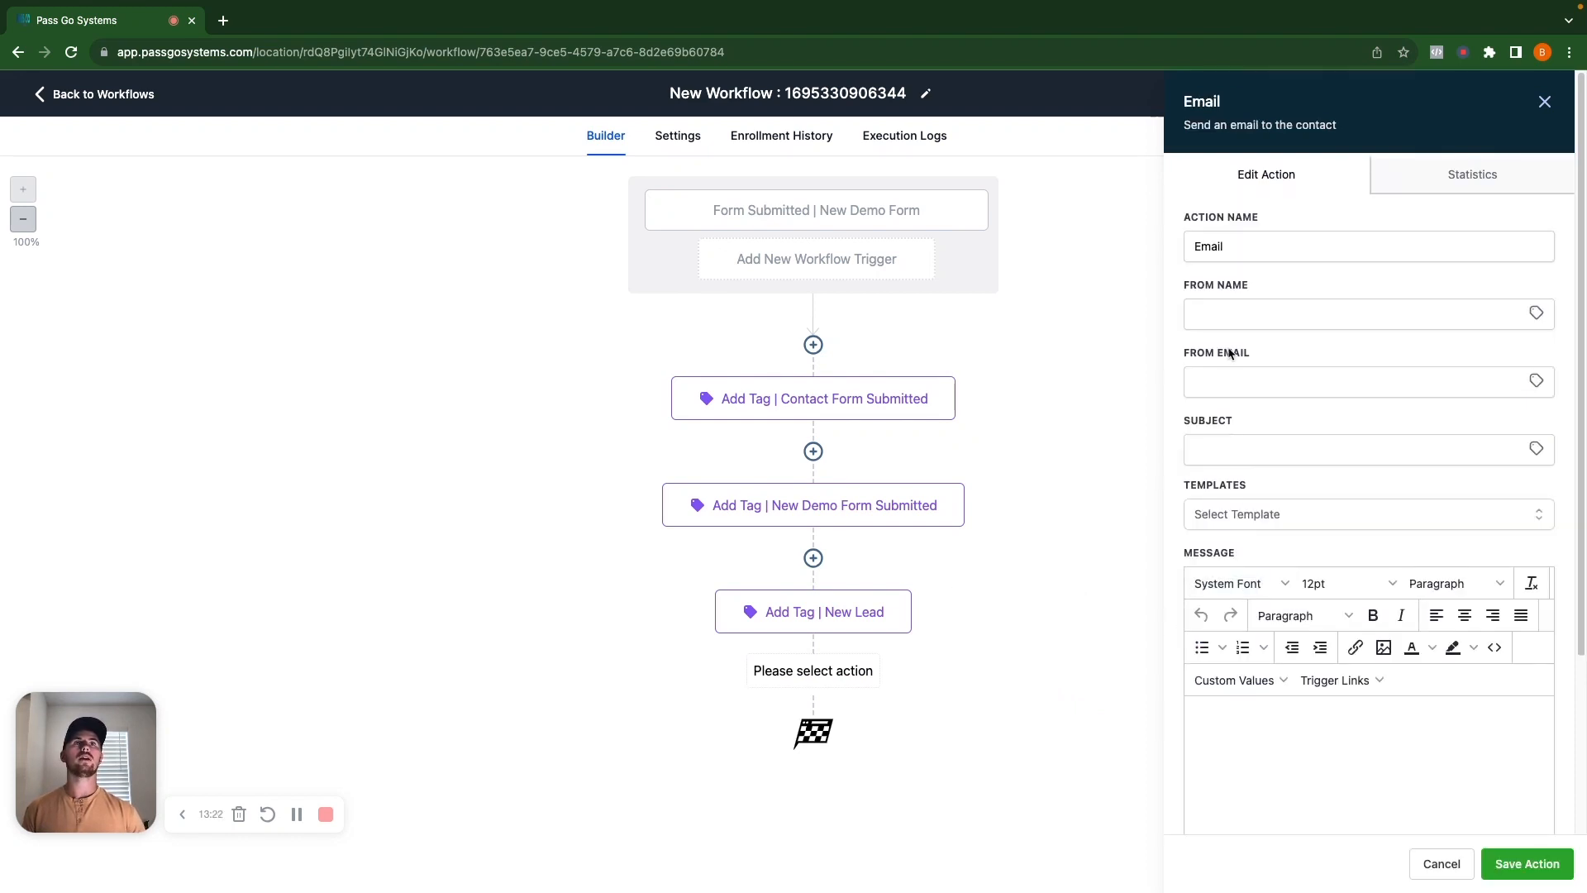
{"action": "left_click", "coordinate": [1264, 314]}
{"action": "left_click", "coordinate": [1325, 381]}
{"action": "left_click", "coordinate": [1325, 381]}
{"action": "left_click", "coordinate": [1331, 417]}
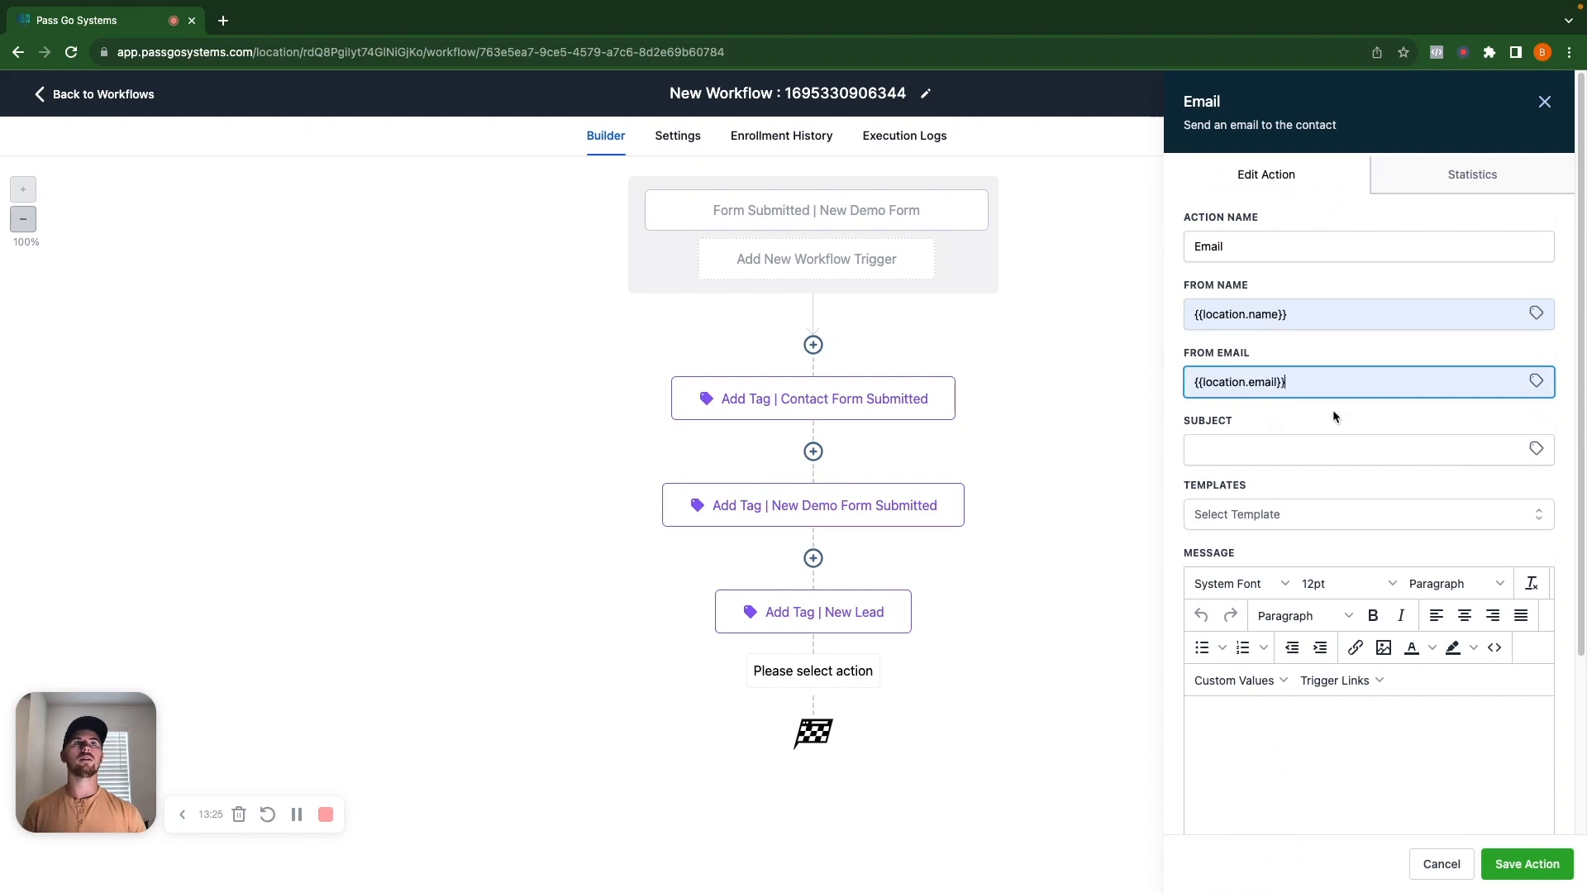
Use the Beautiful Email Template with subject 'Here's An Email For You!' and save the step.
{"action": "left_click", "coordinate": [1289, 452]}
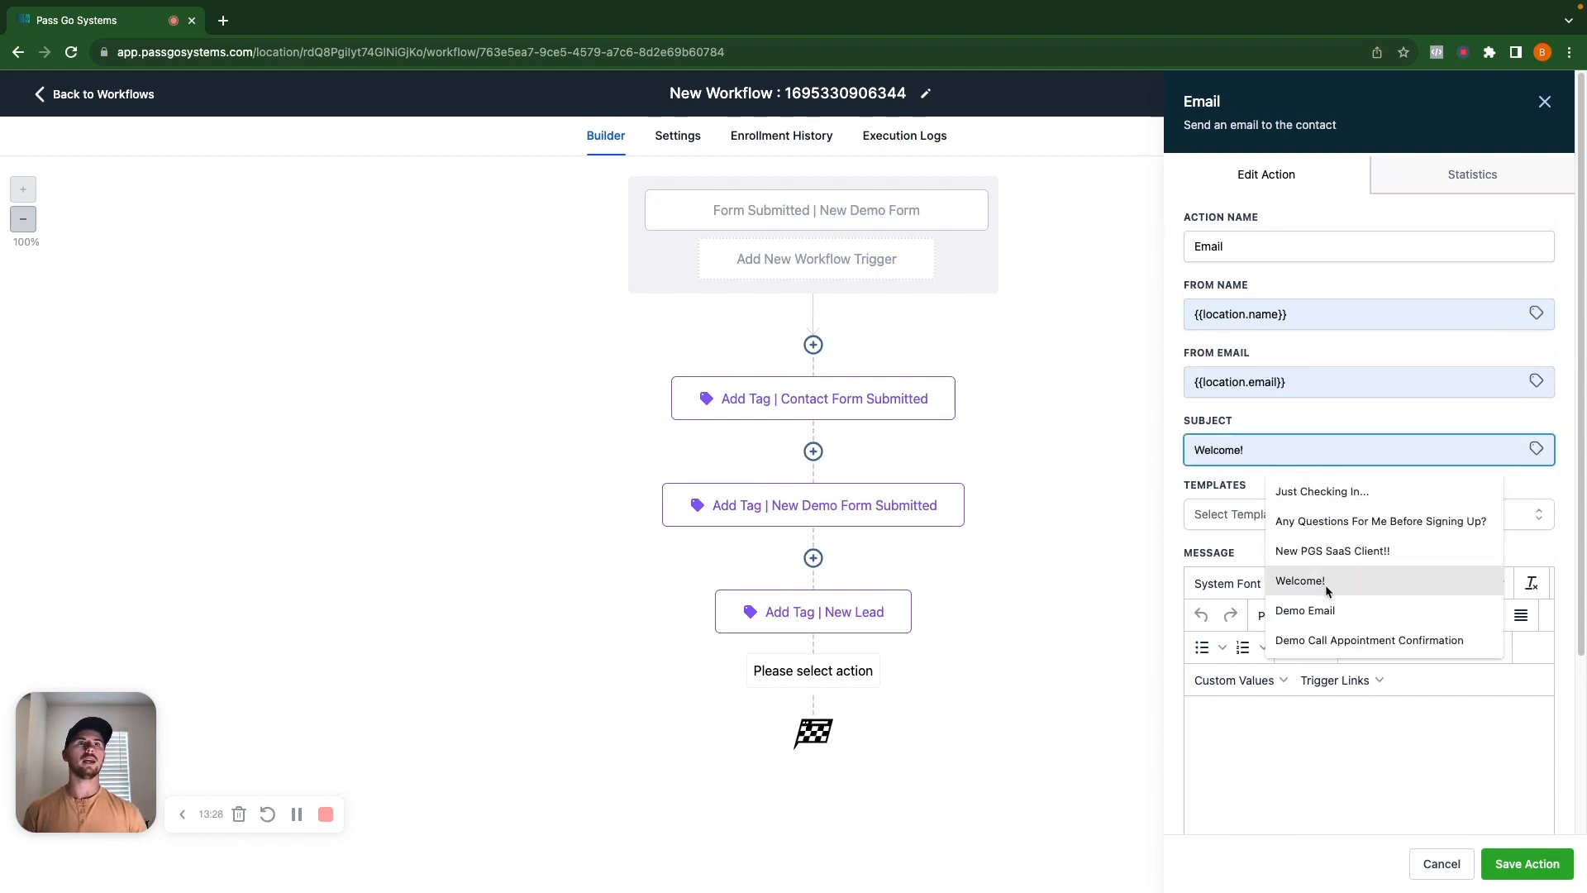
{"action": "left_click", "coordinate": [1149, 477]}
{"action": "left_click", "coordinate": [1294, 514]}
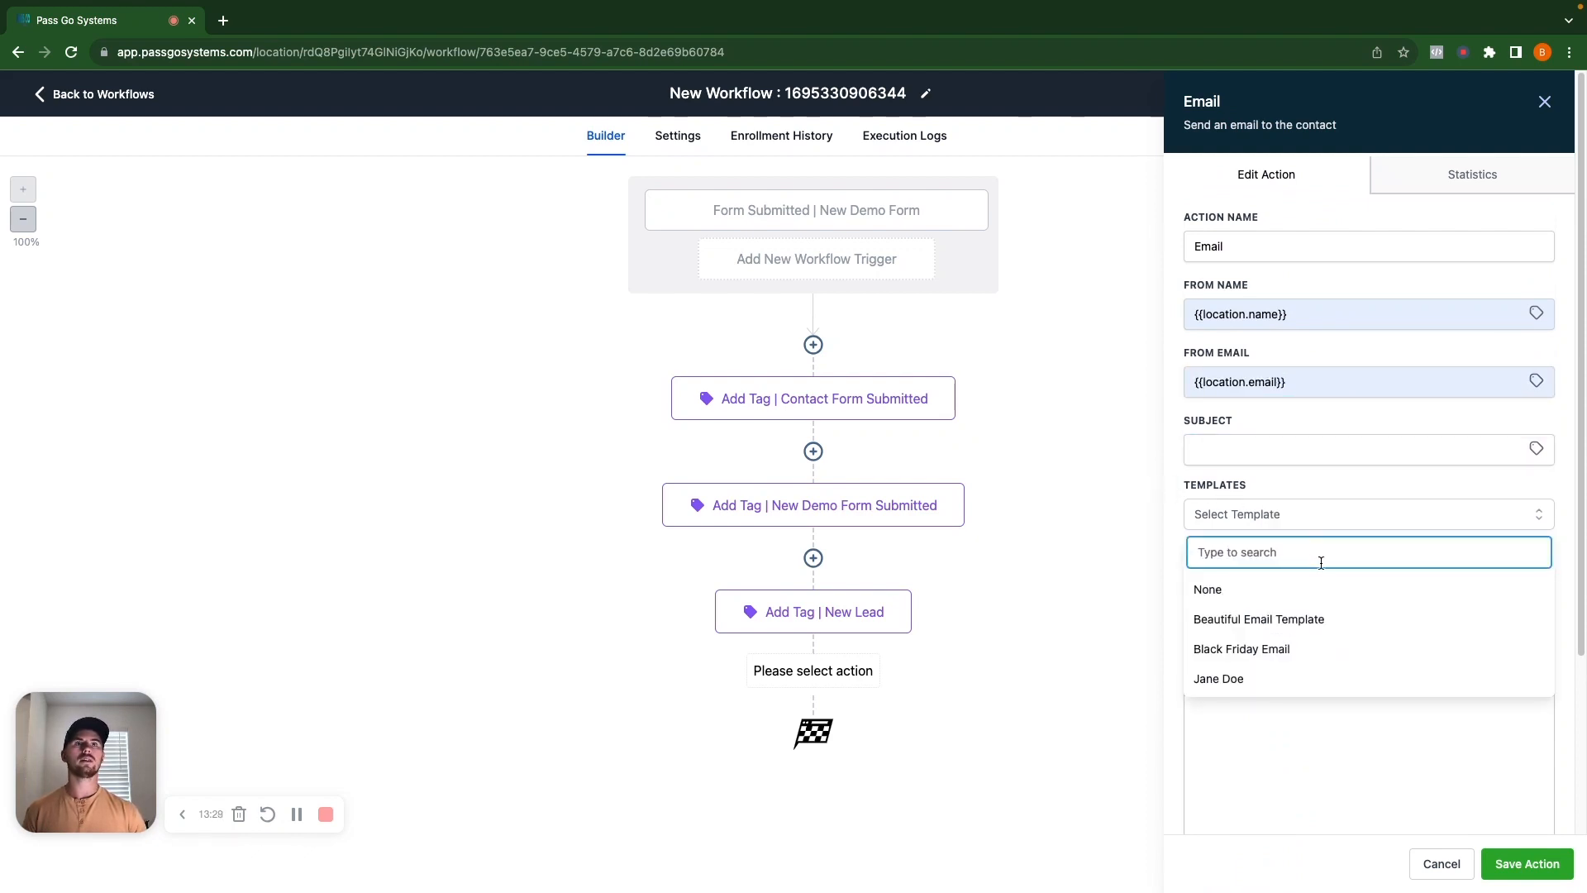
{"action": "left_click", "coordinate": [1263, 614]}
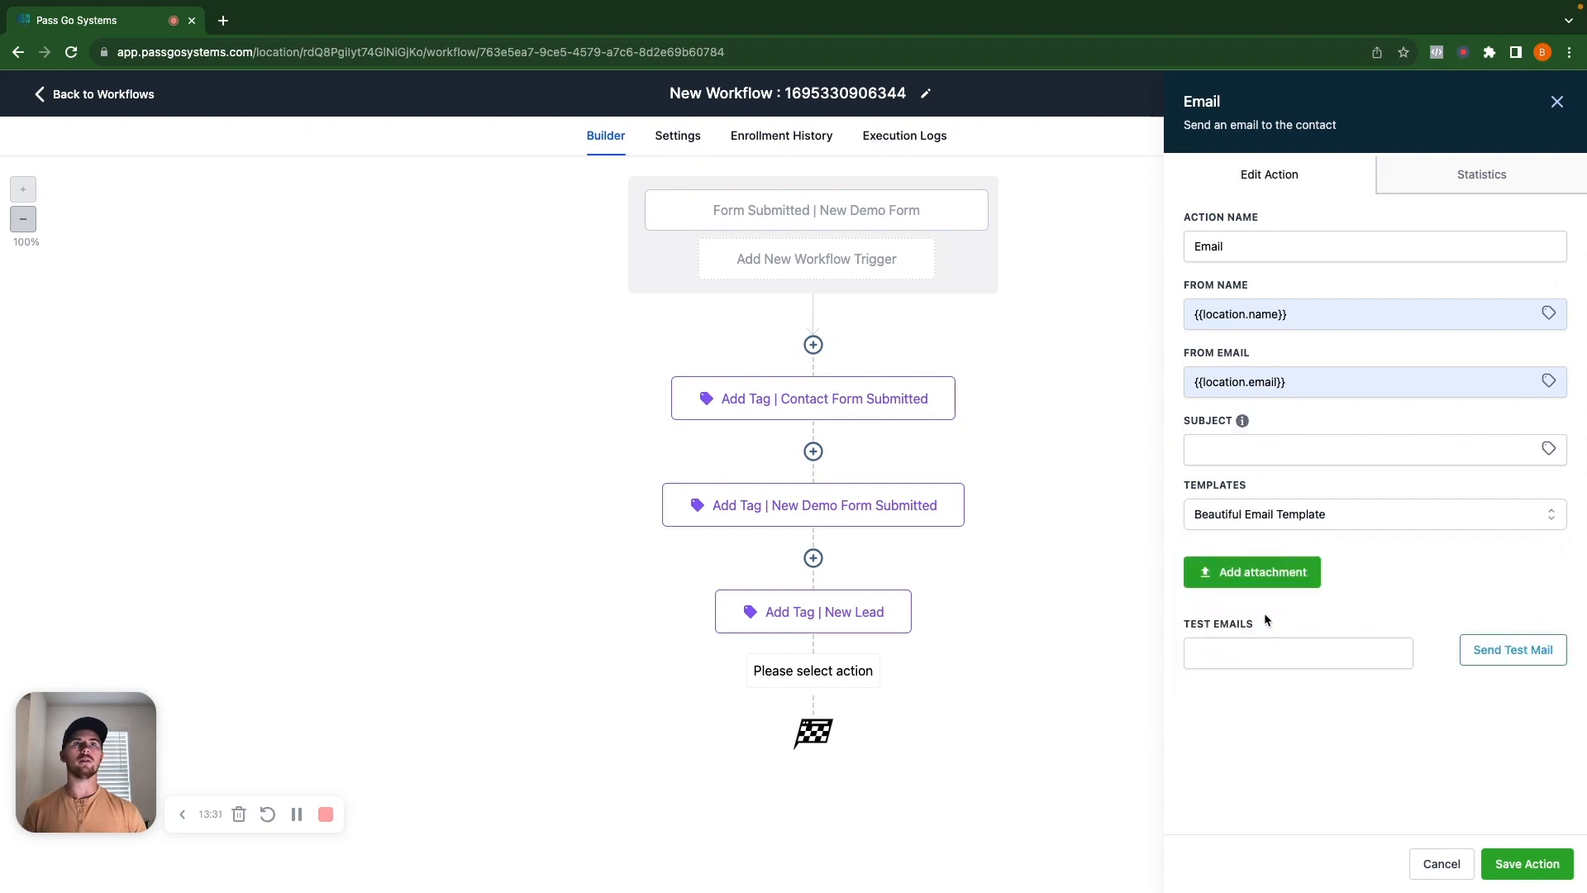
{"action": "left_click", "coordinate": [1283, 449]}
{"action": "type", "text": "Here's An Email For You!"}
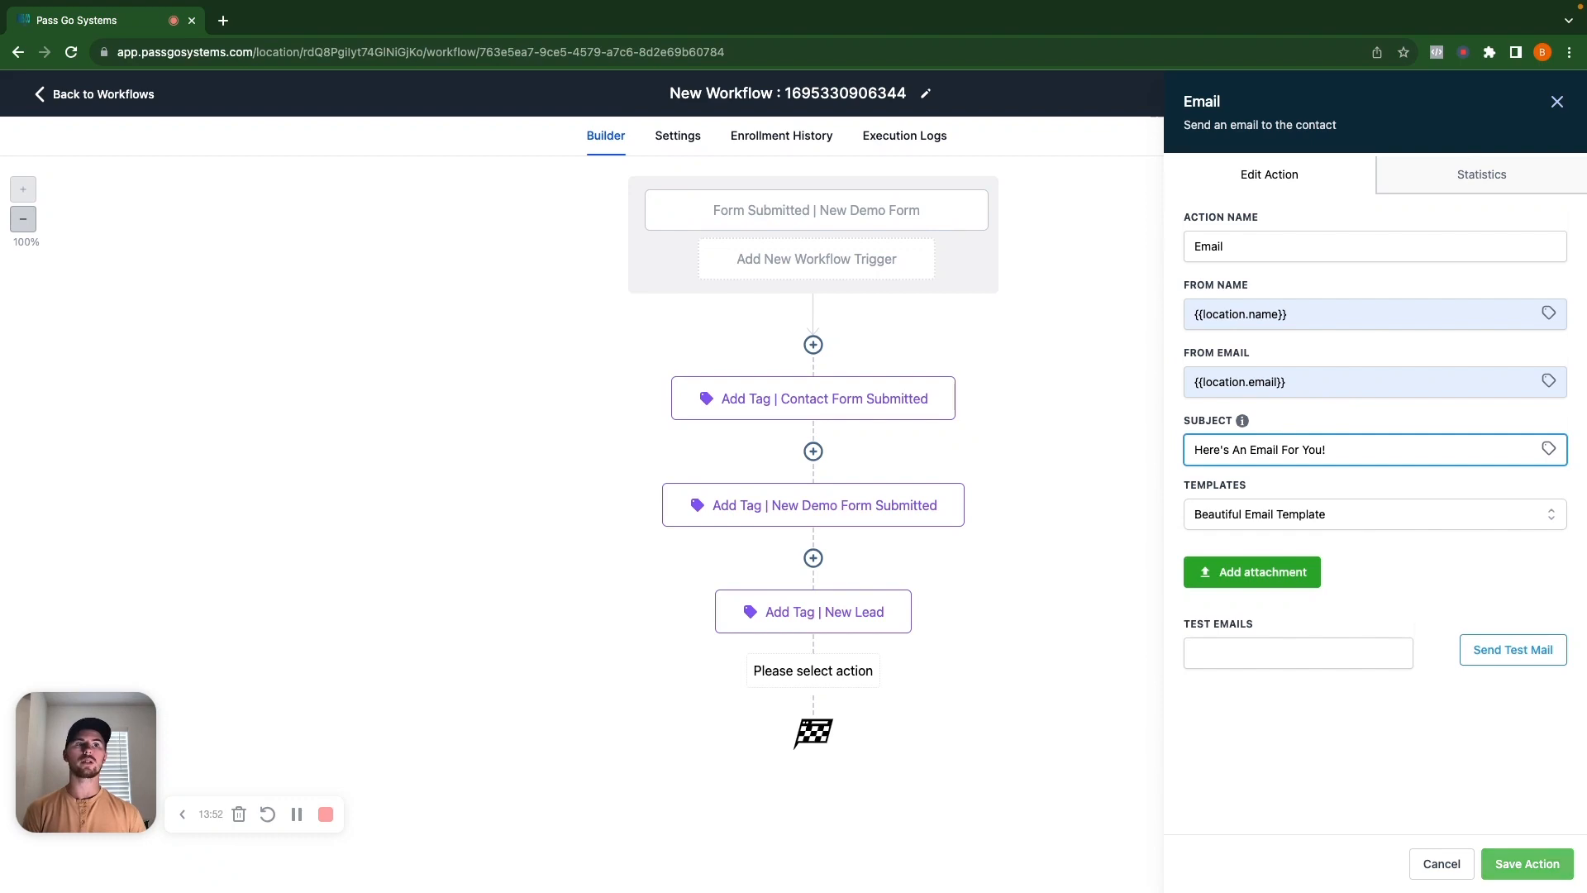
{"action": "left_click", "coordinate": [1532, 866]}
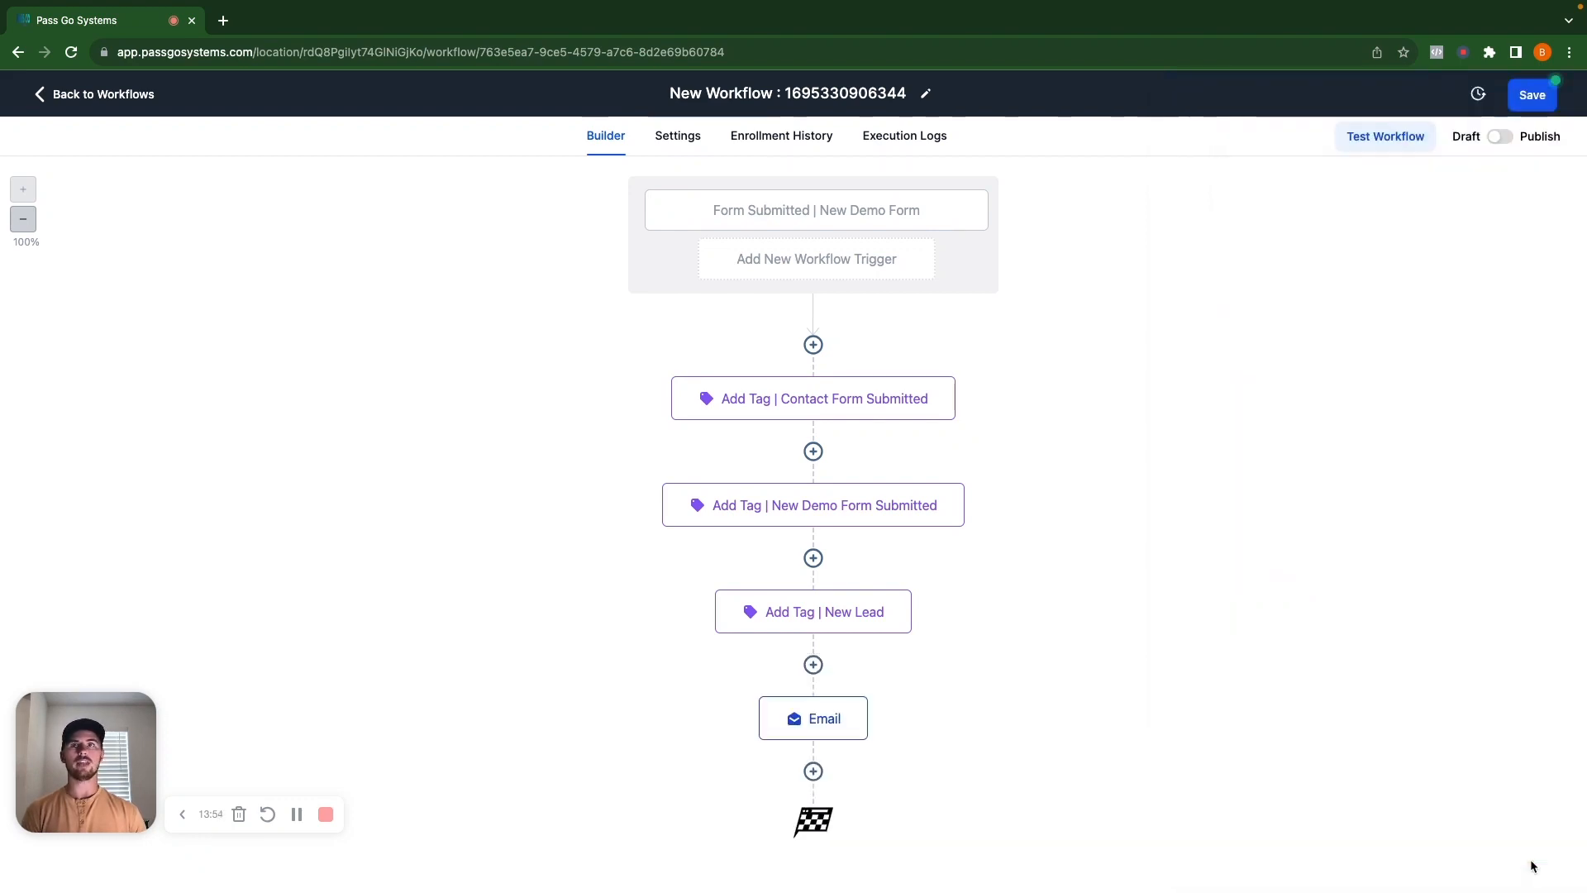
Rename the email step 'Email | Beautiful Email Template'.
{"action": "left_click", "coordinate": [817, 719]}
{"action": "left_click", "coordinate": [1275, 248]}
{"action": "type", "text": "| Beaut"}
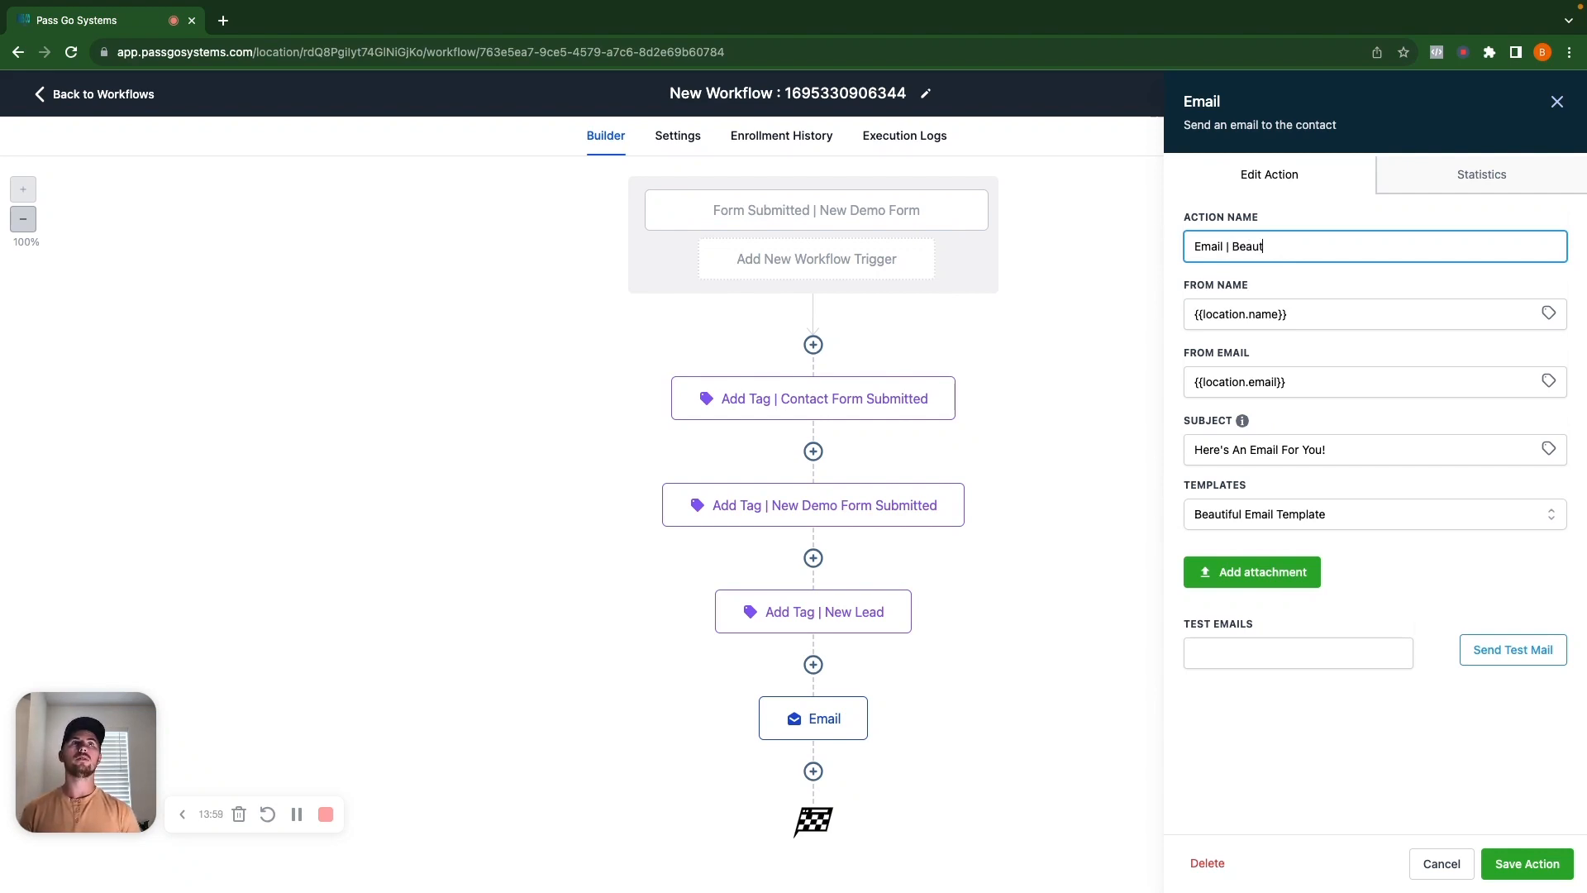
{"action": "type", "text": "iful Ema"}
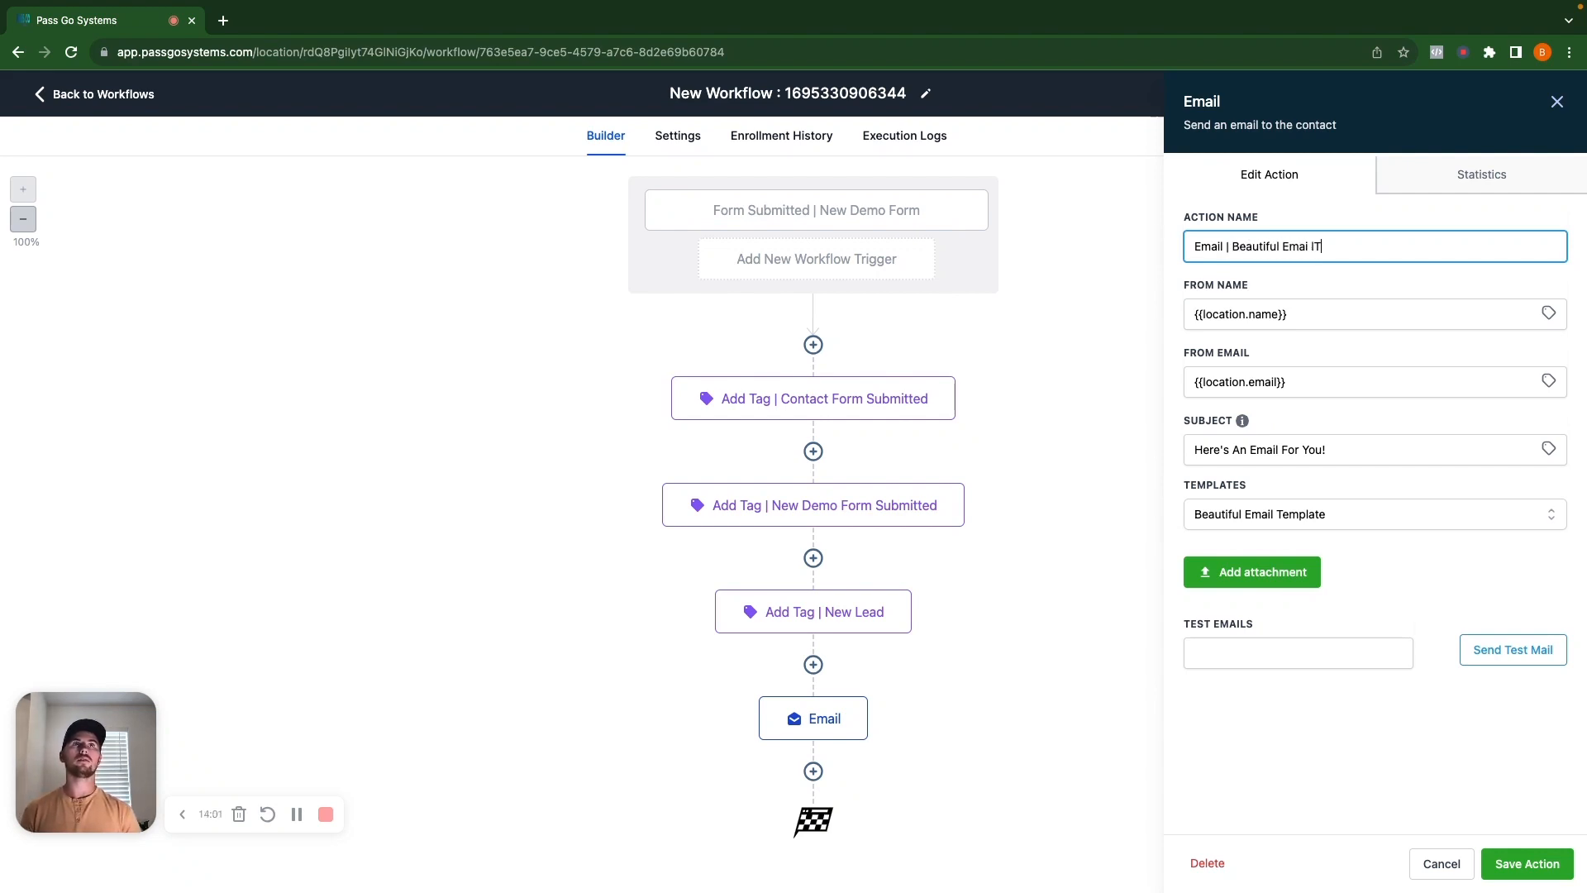
{"action": "type", "text": "il Template"}
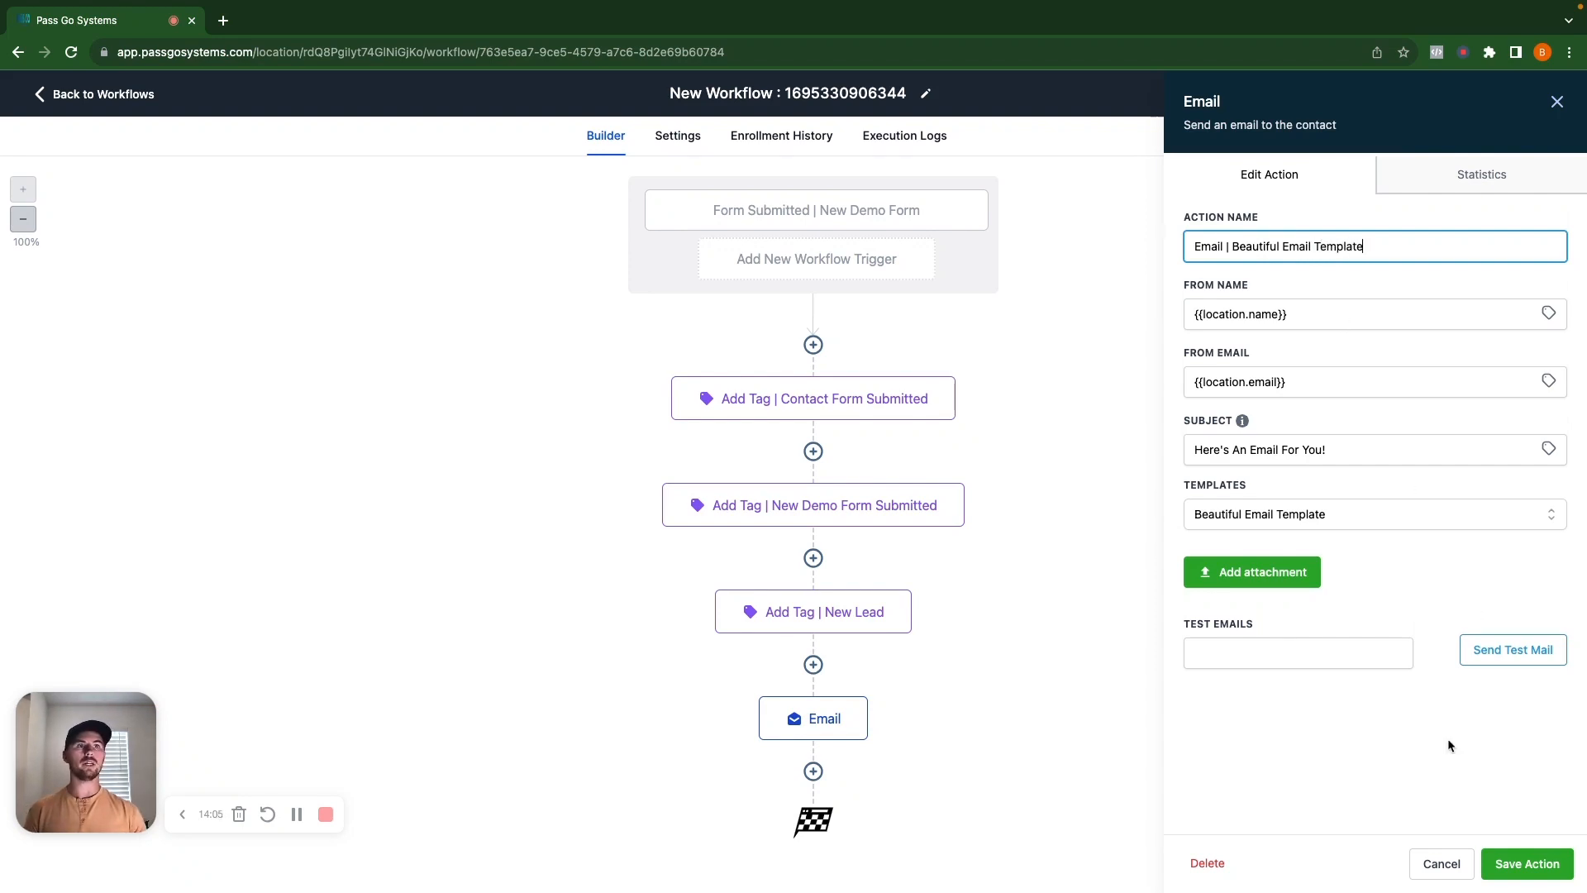
{"action": "left_click", "coordinate": [1529, 862]}
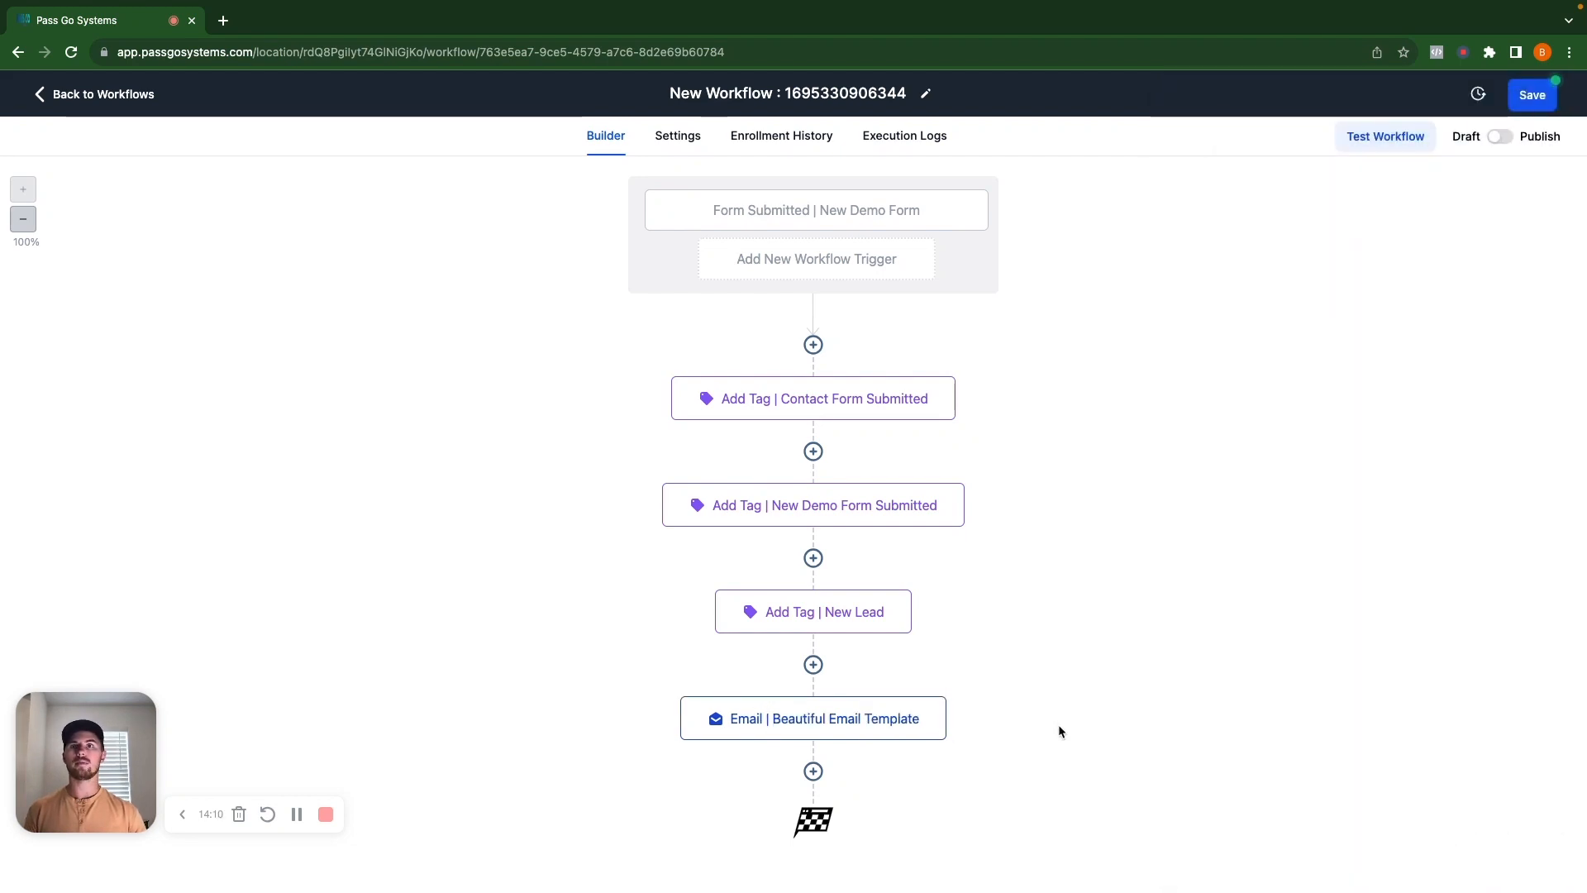
Add a Send SMS step after the email using the Demo Text Template message.
{"action": "left_click", "coordinate": [813, 771]}
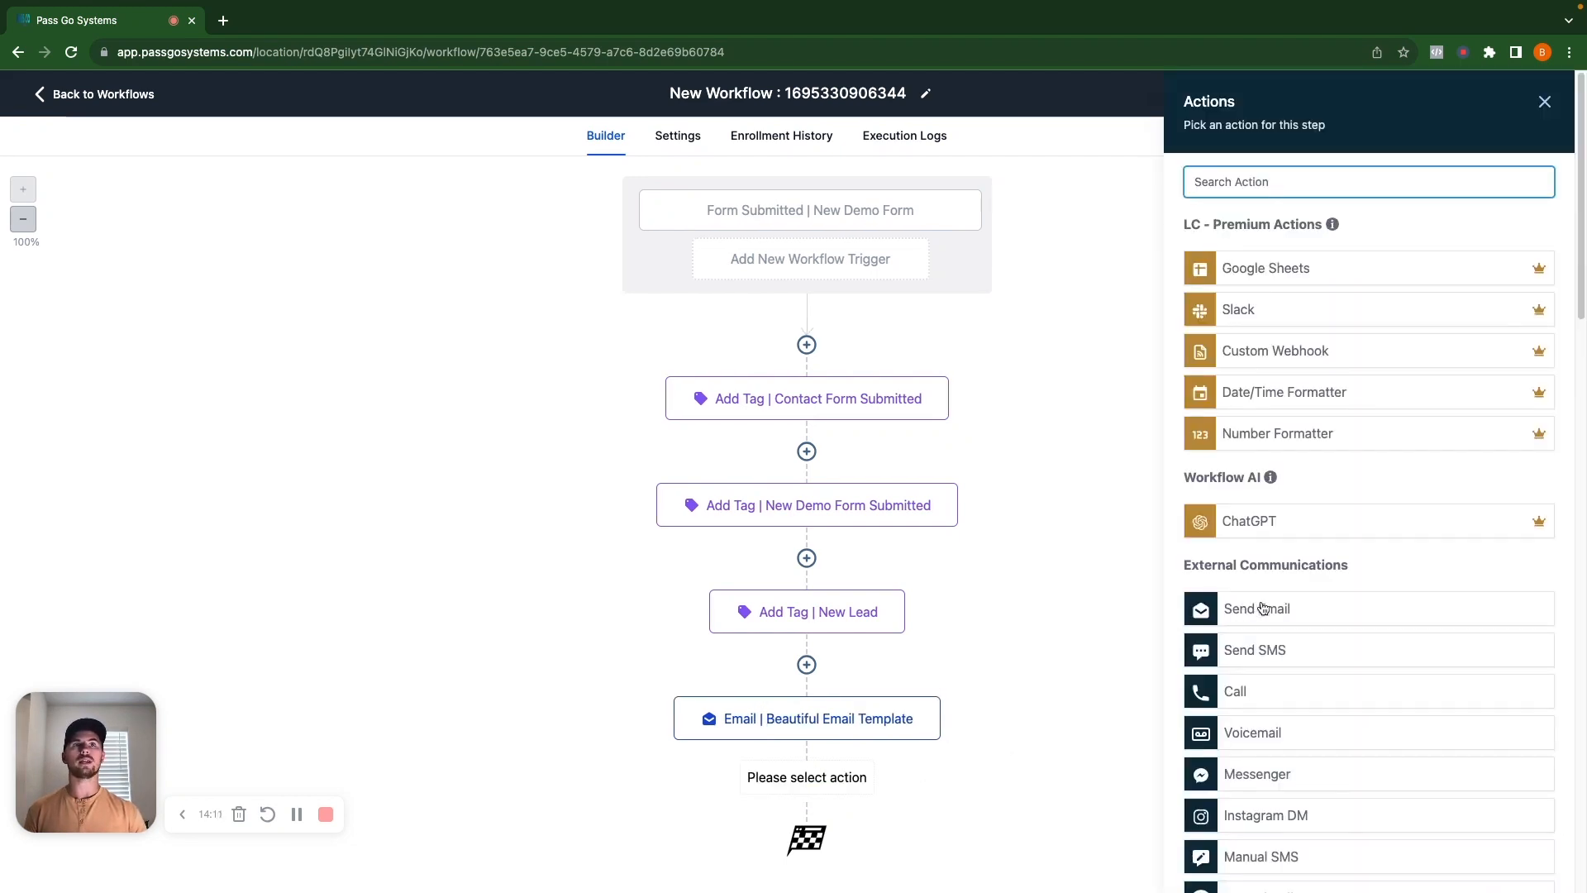
{"action": "left_click", "coordinate": [1266, 660]}
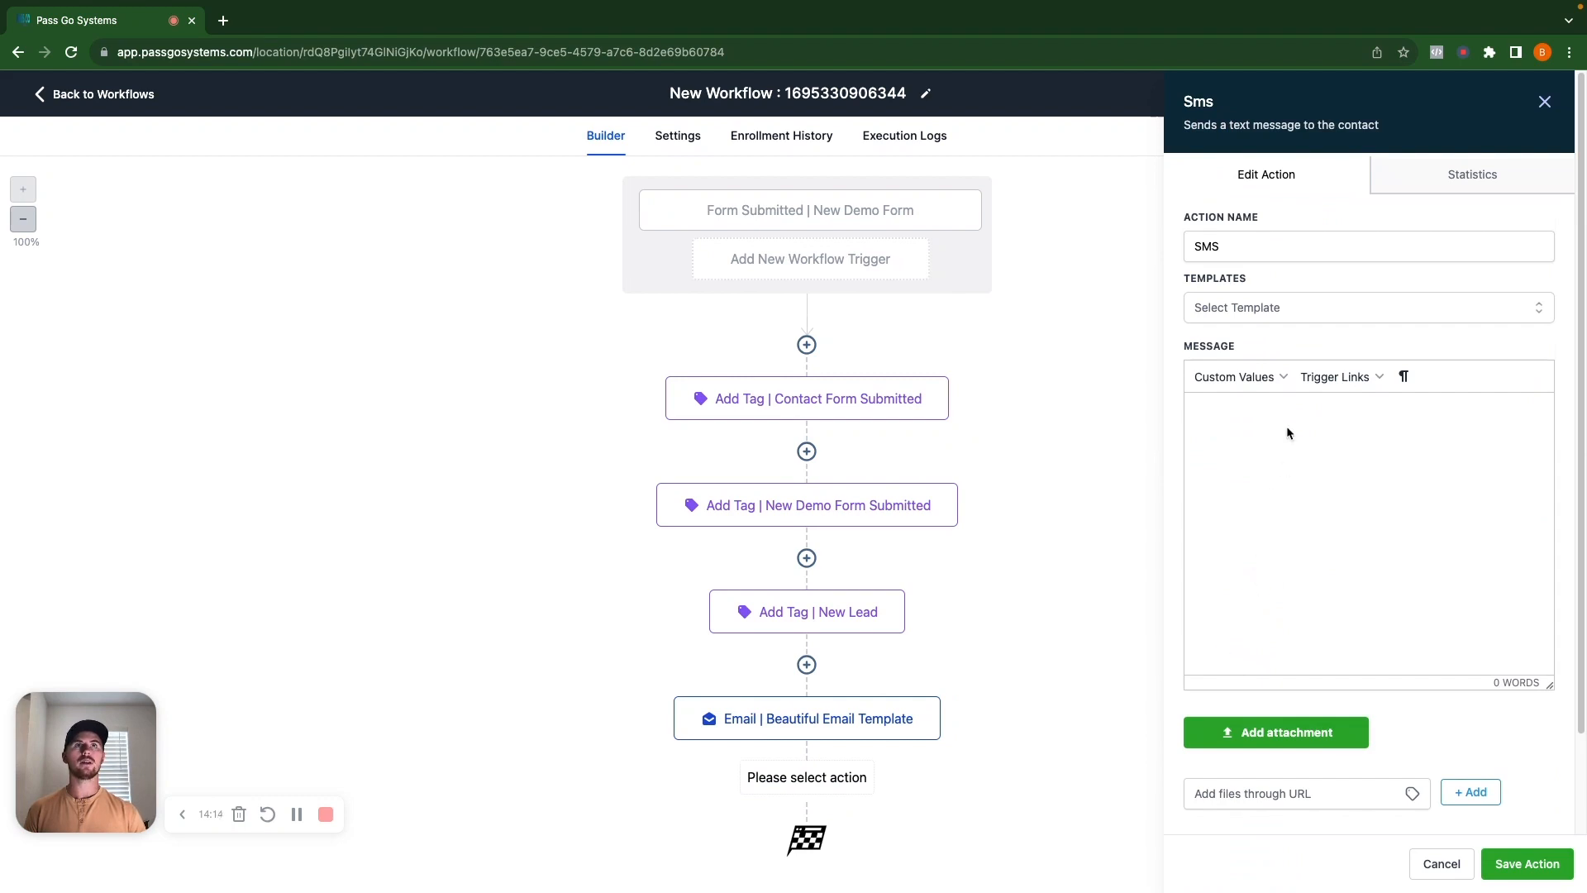
{"action": "left_click", "coordinate": [1288, 482]}
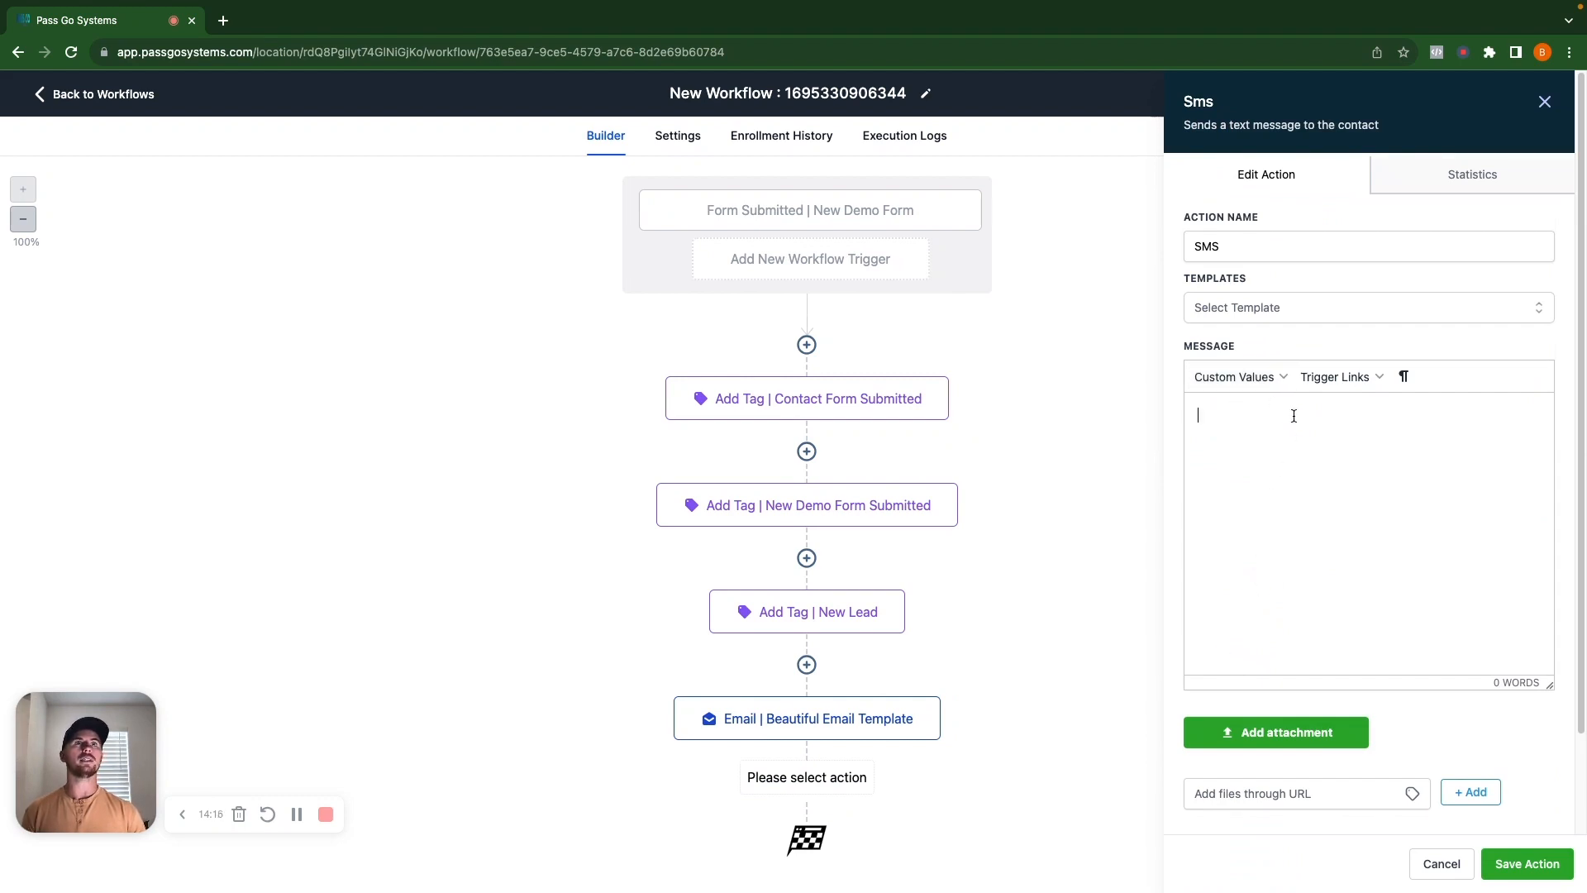
{"action": "left_click", "coordinate": [1301, 306]}
{"action": "left_click", "coordinate": [1277, 412]}
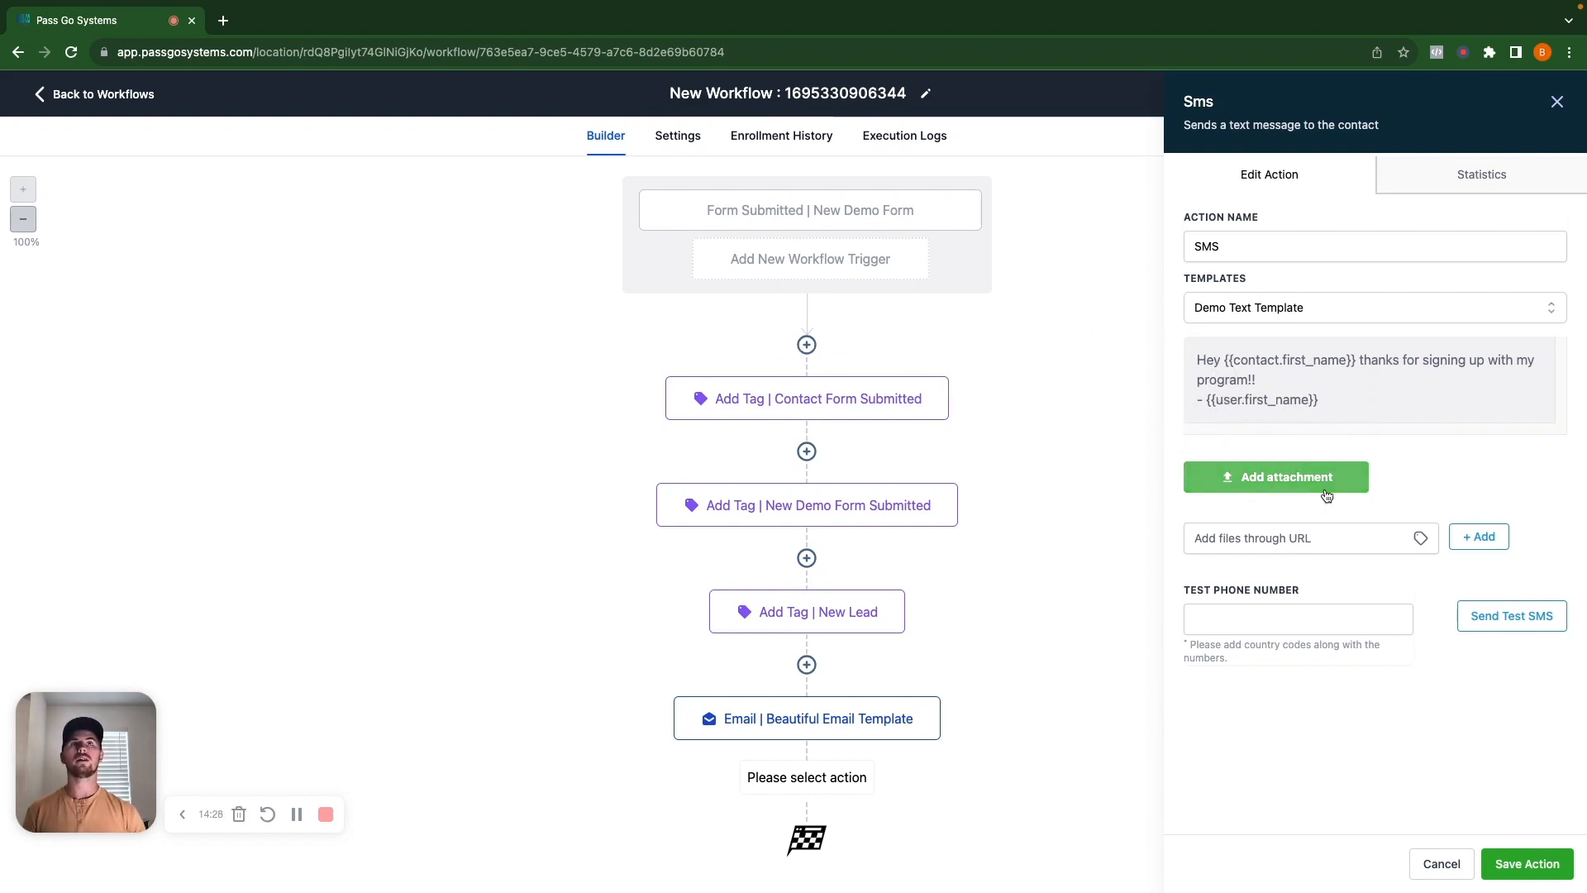
{"action": "left_click", "coordinate": [1558, 867]}
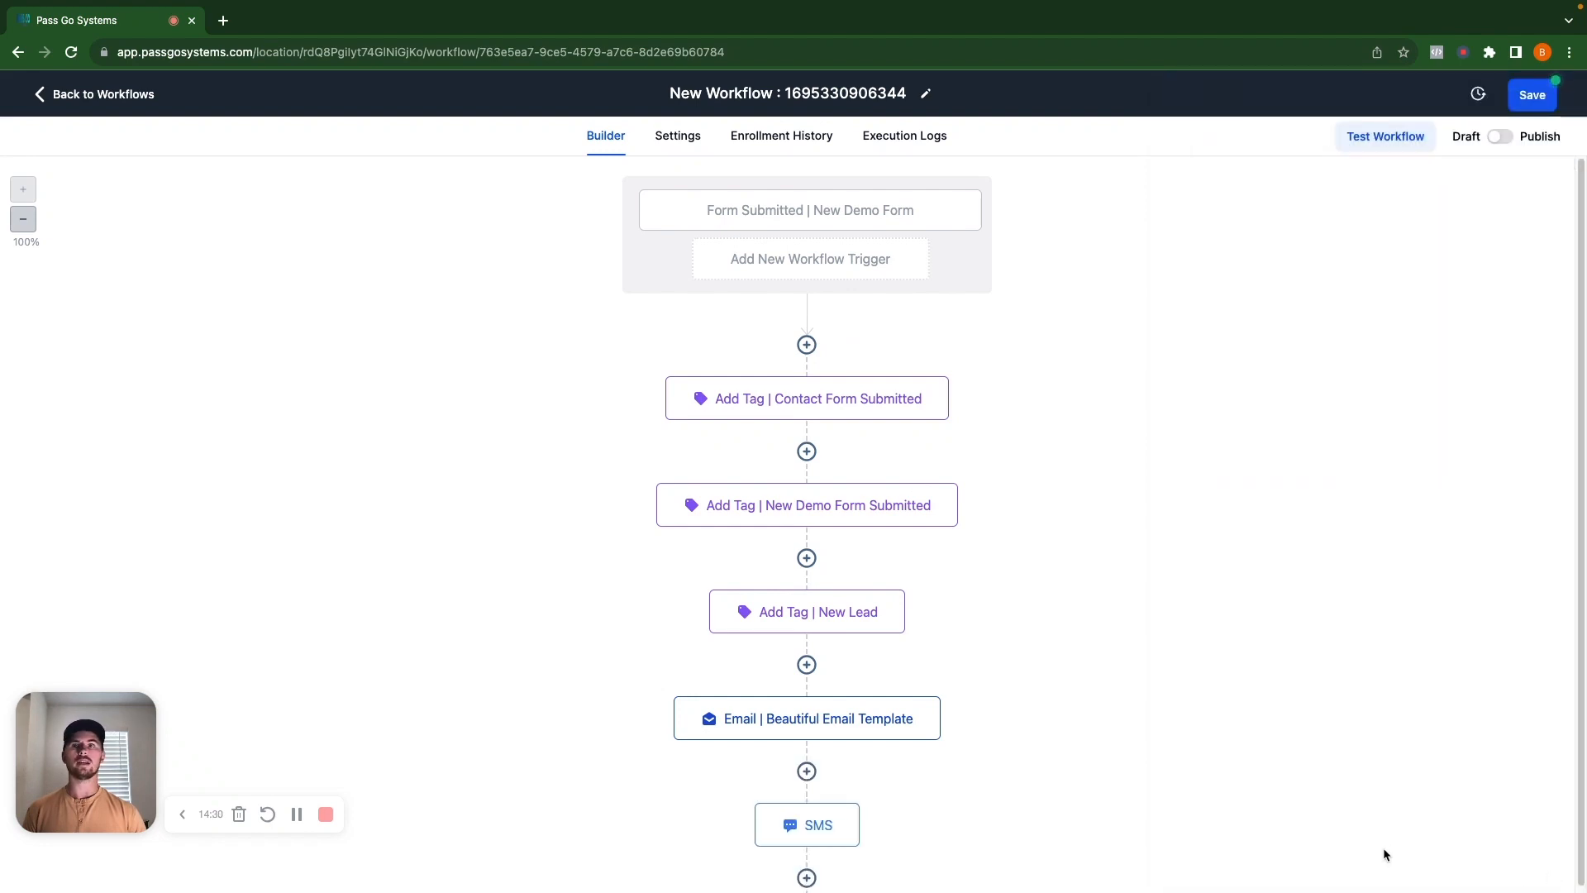
Rename the SMS step 'SMS | Demo Text Template'.
{"action": "left_click", "coordinate": [793, 833]}
{"action": "left_click", "coordinate": [1259, 245]}
{"action": "type", "text": "|"}
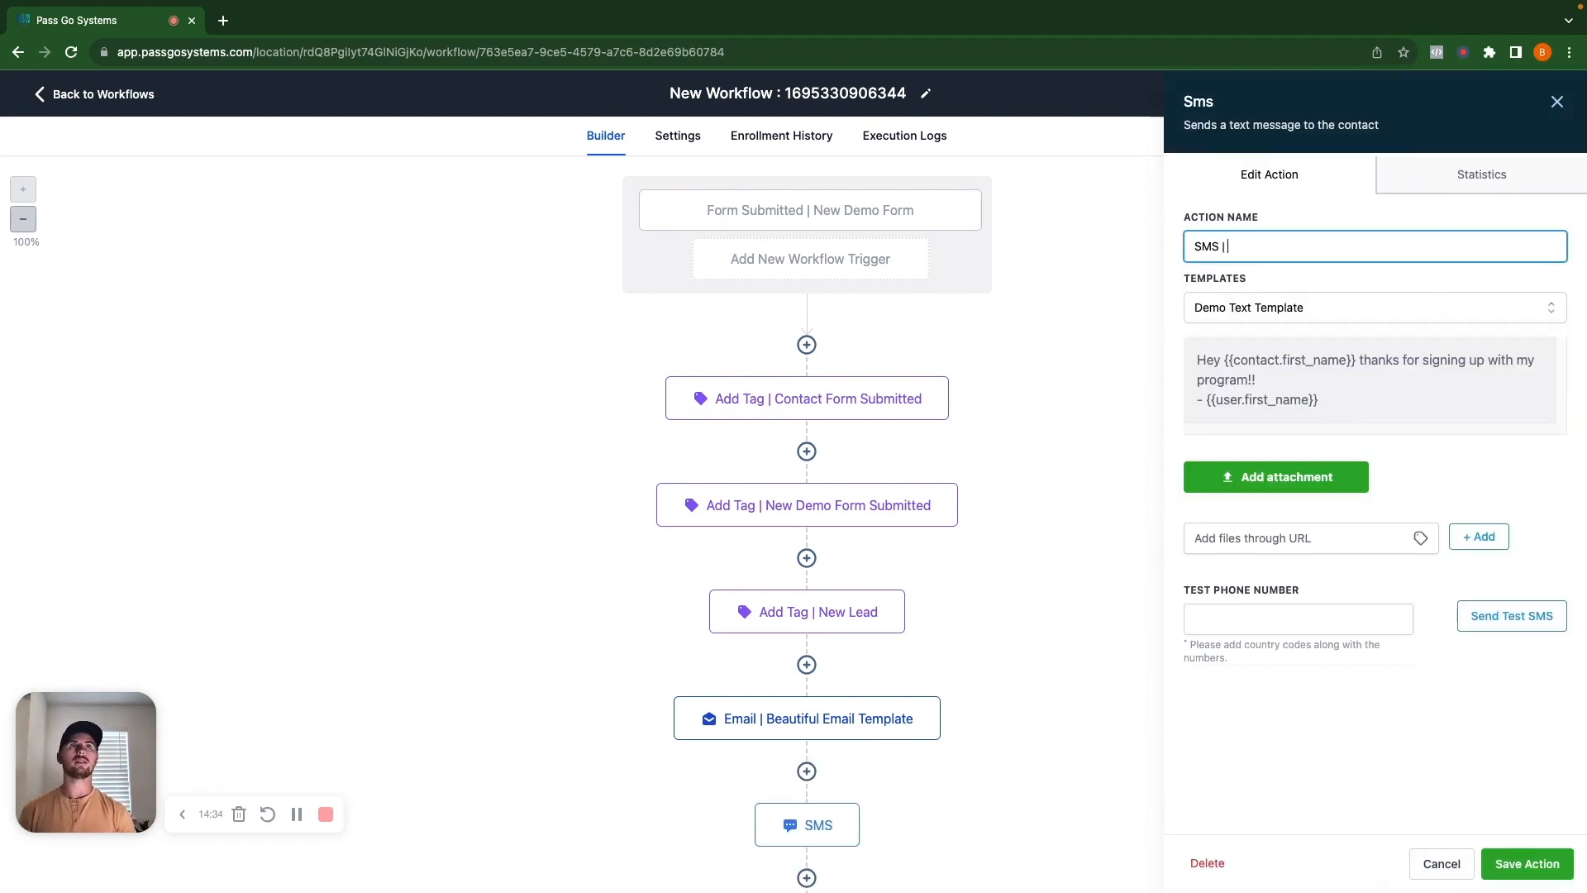
{"action": "type", "text": " Demo Text Template"}
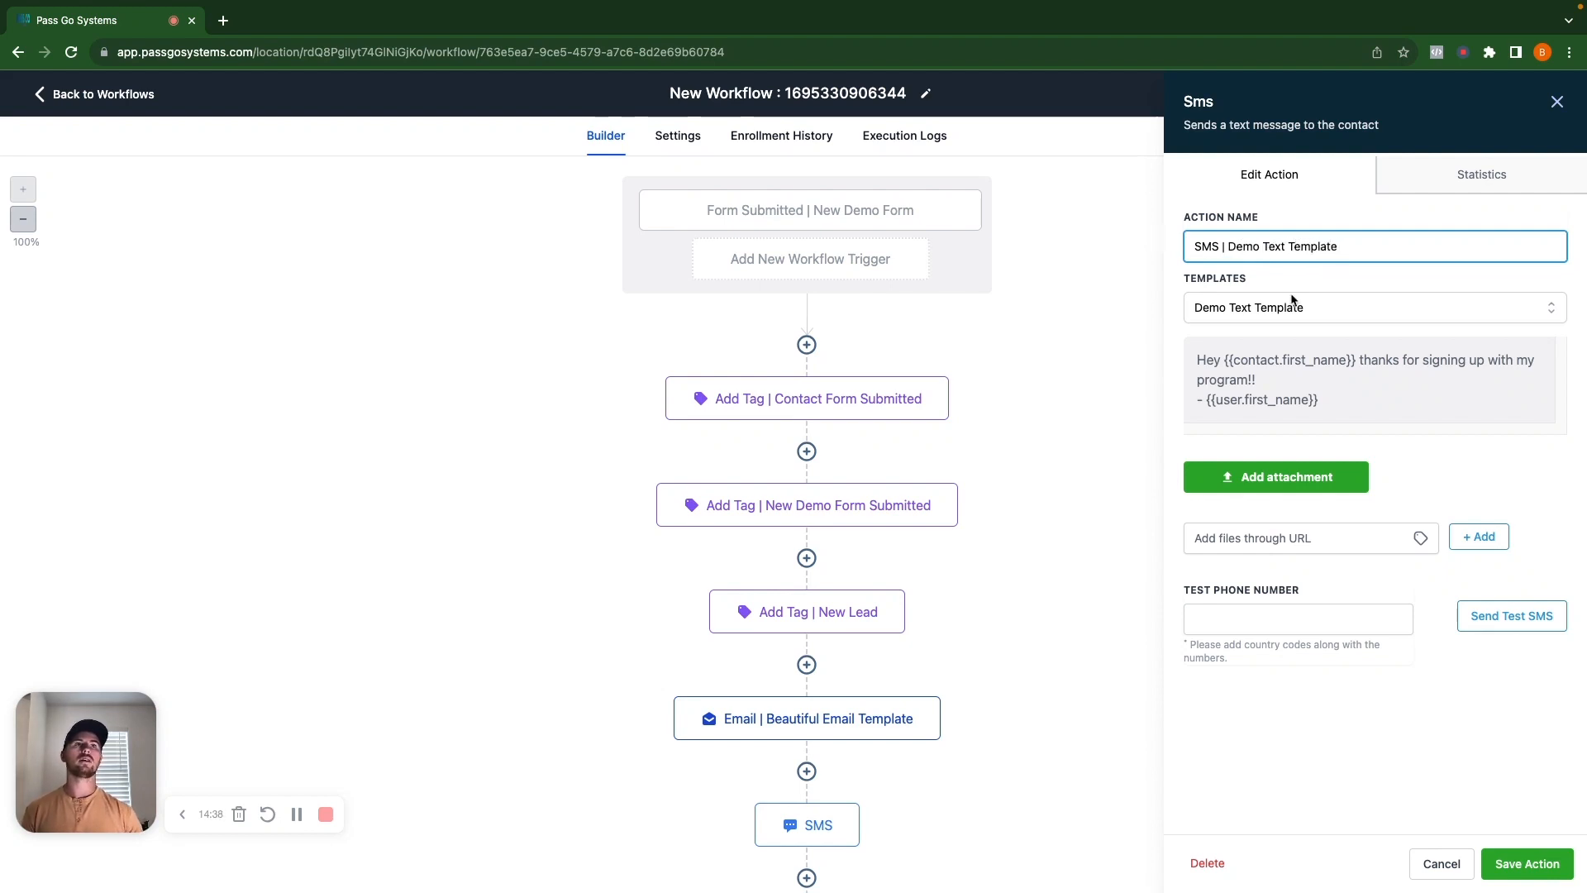
{"action": "left_click", "coordinate": [1526, 861]}
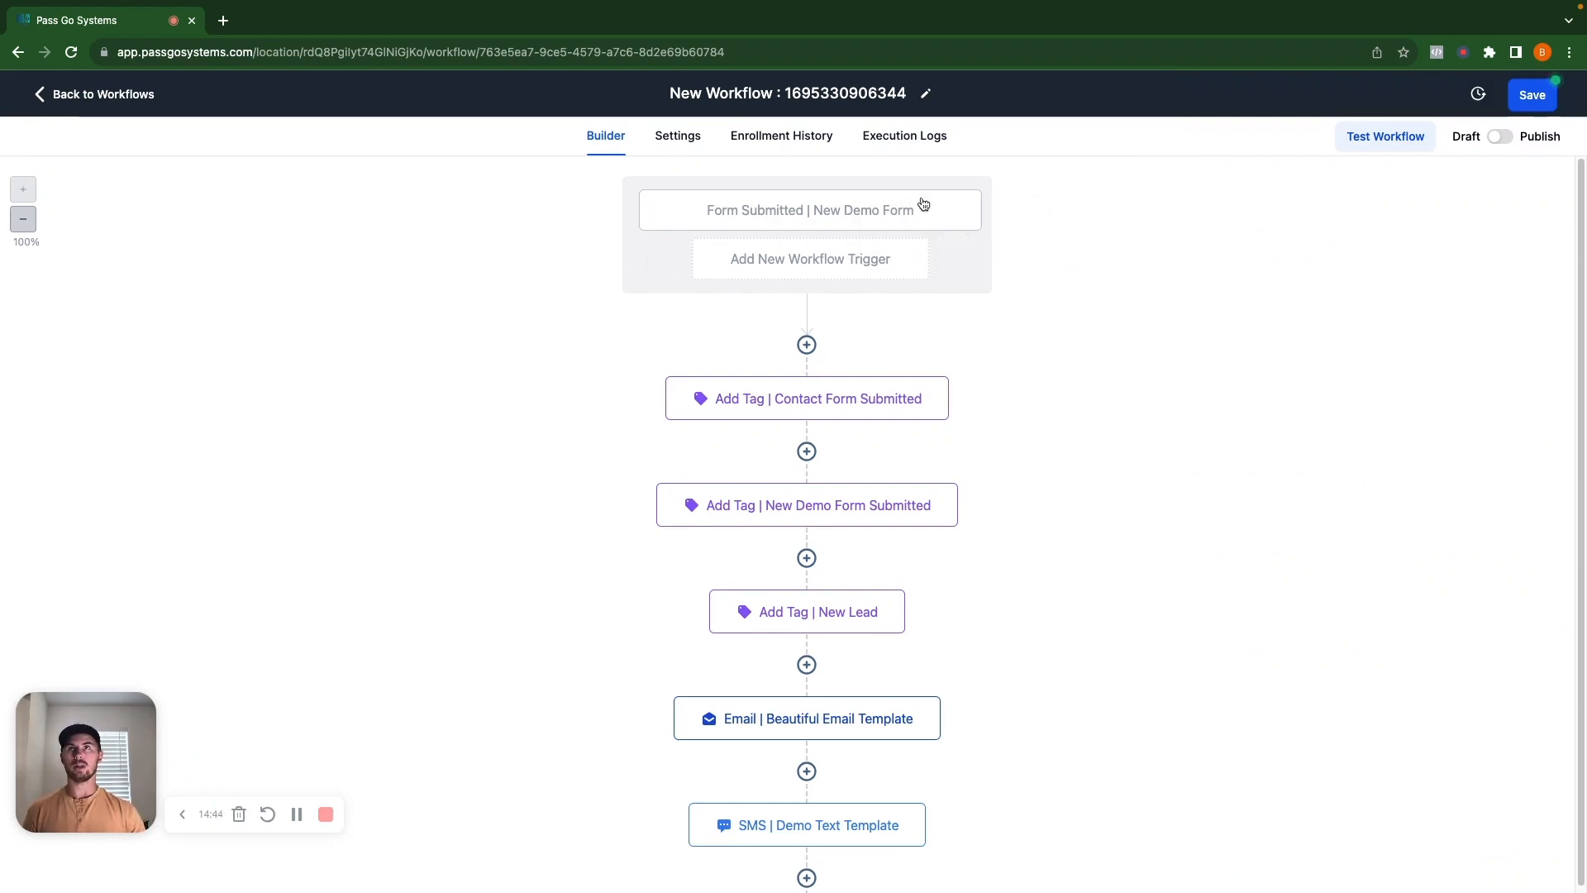
Save the workflow, retitle it 'New Demo Workflow', then switch it from Draft to Publish and save.
{"action": "mouse_move", "coordinate": [833, 419]}
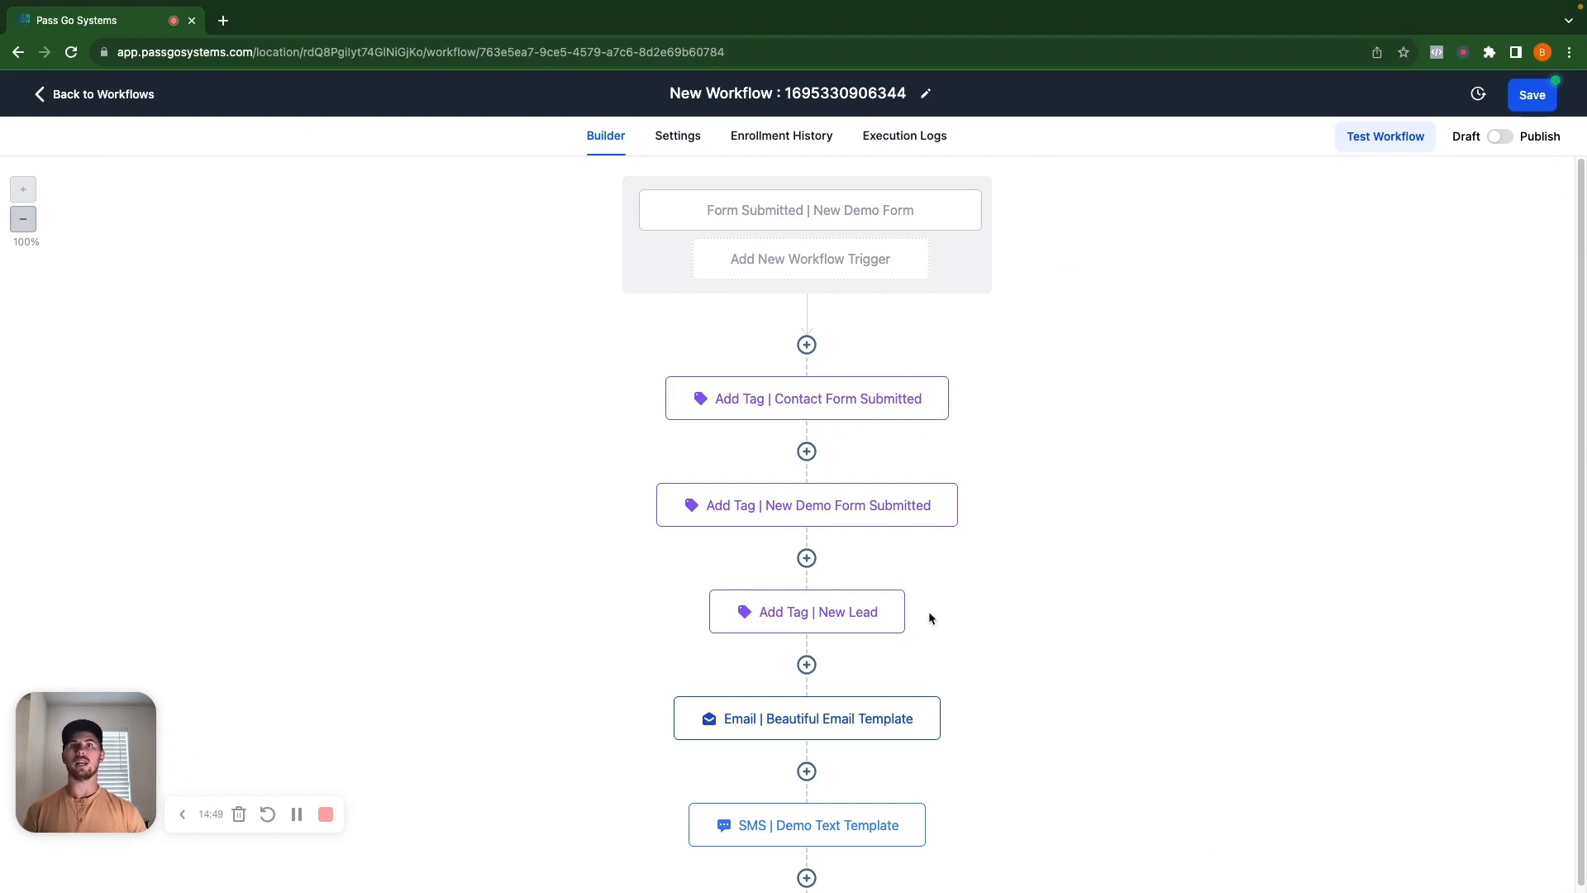
{"action": "left_click", "coordinate": [1535, 98]}
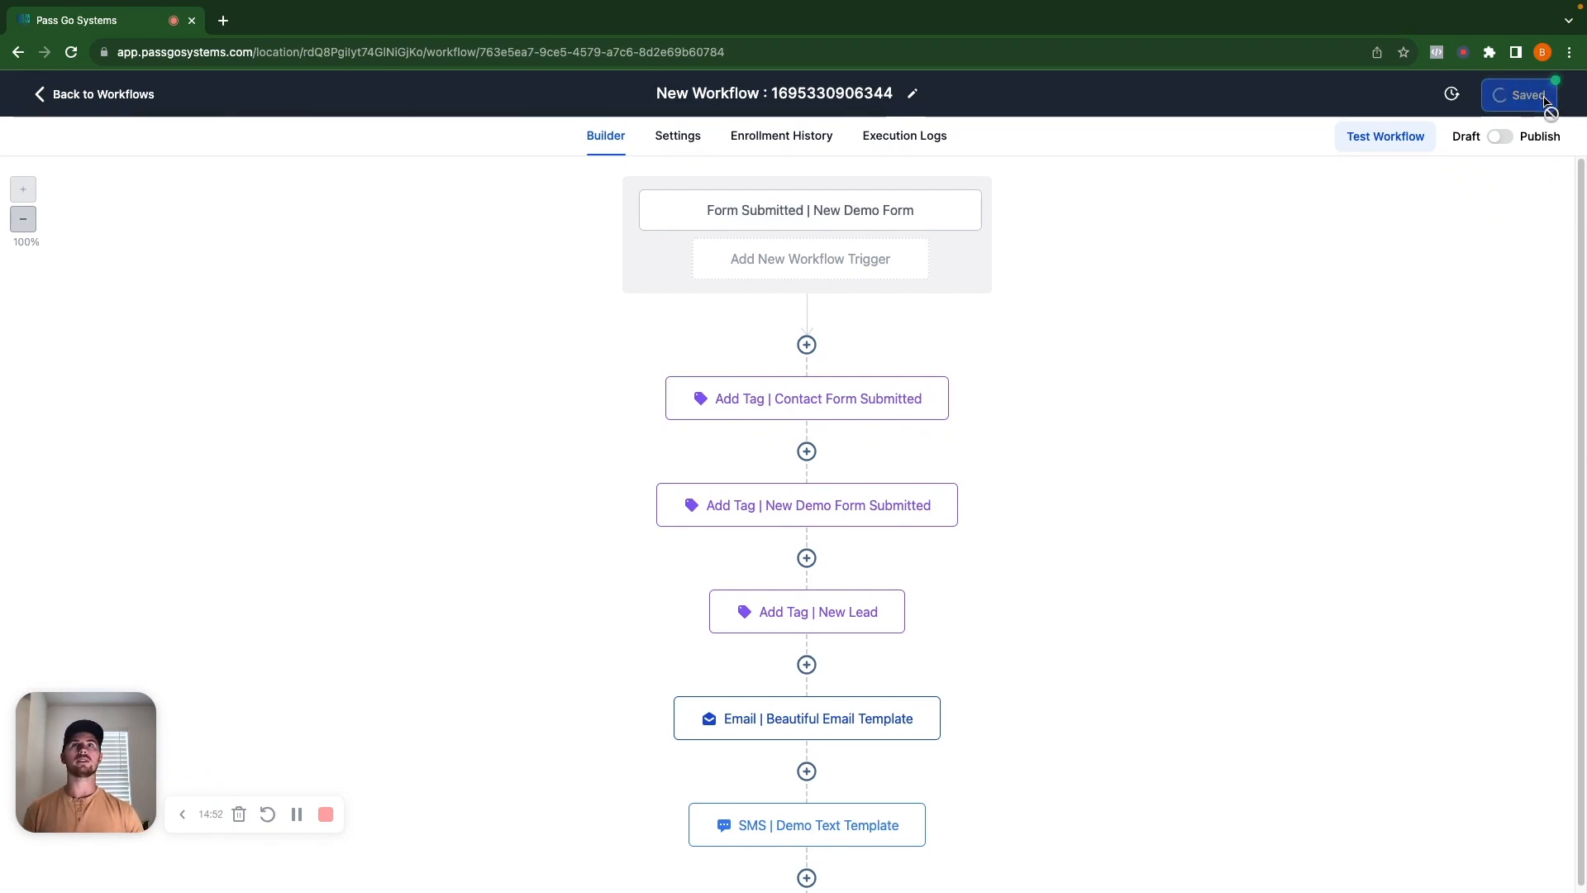
{"action": "left_click", "coordinate": [801, 98]}
{"action": "triple_click", "coordinate": [800, 97]}
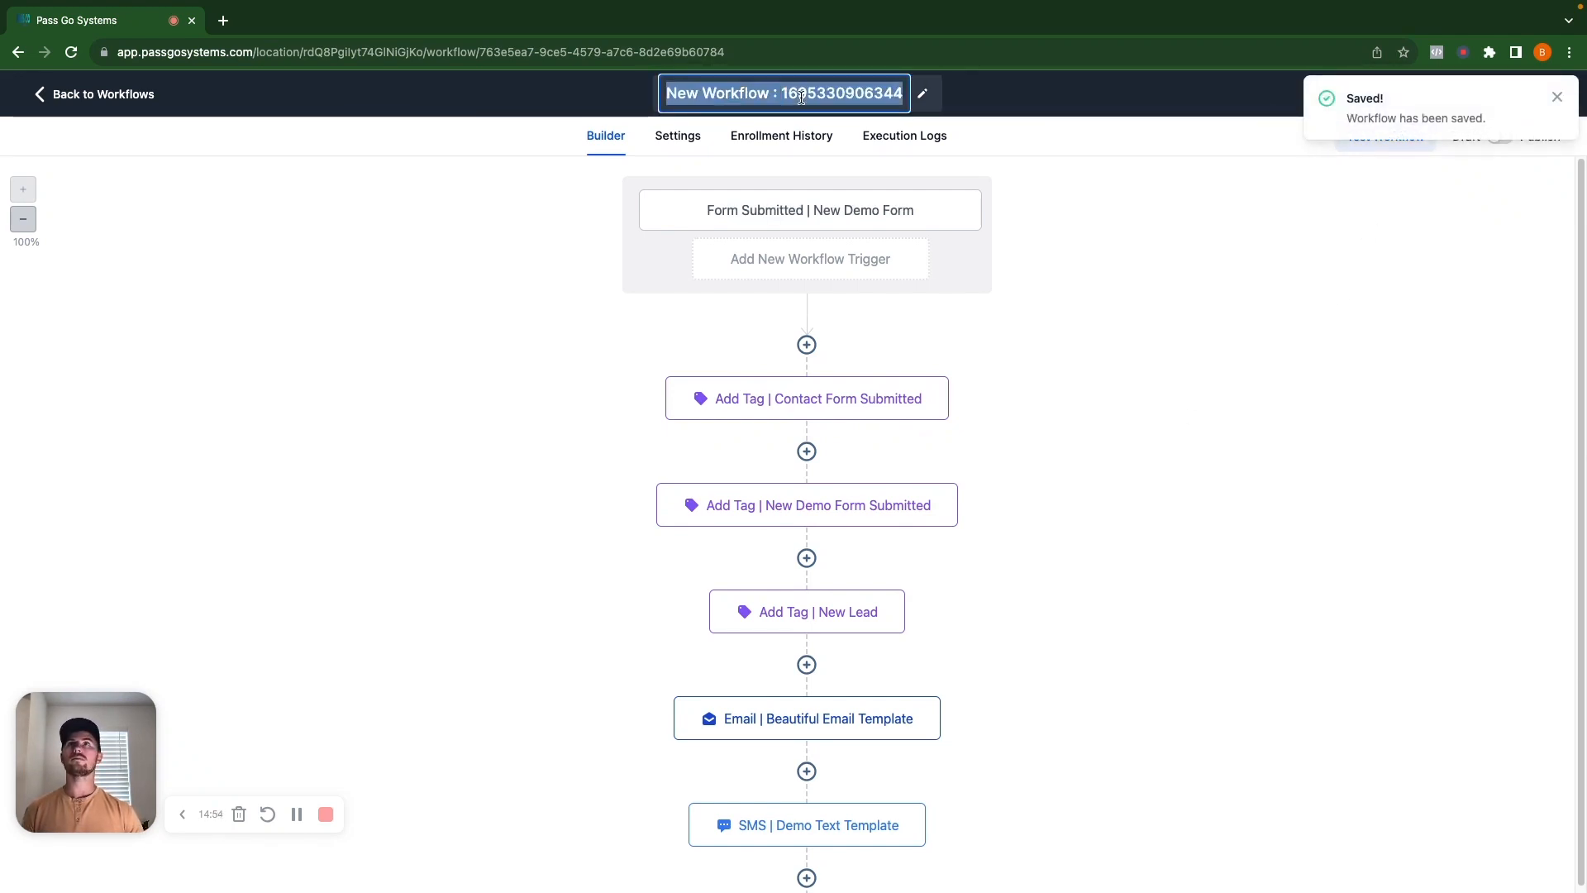
{"action": "type", "text": "New Dem"}
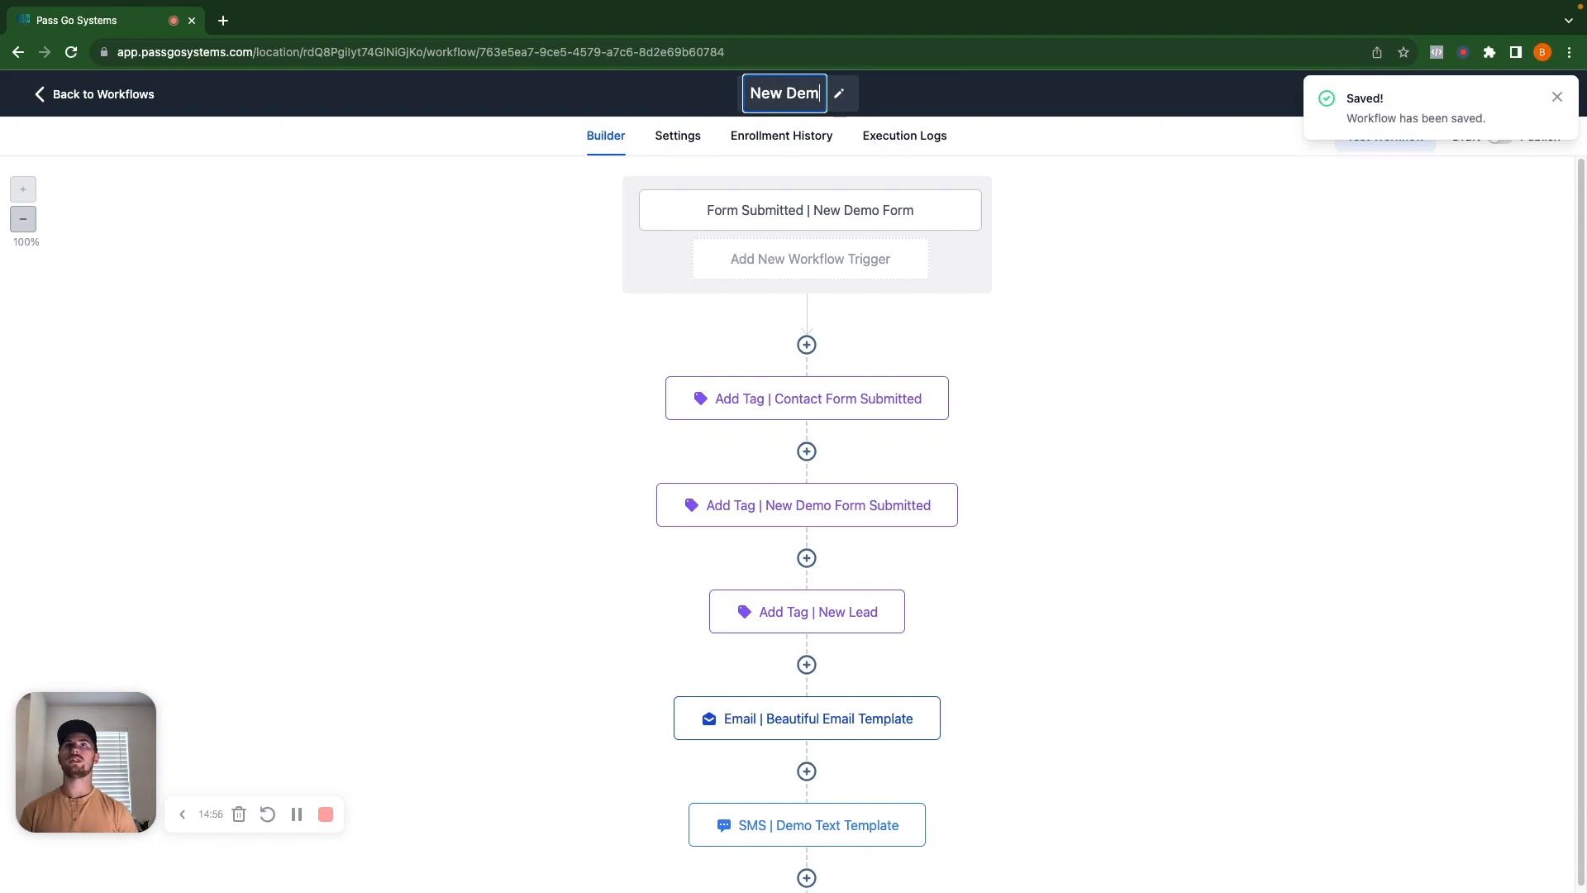
{"action": "type", "text": "o Workflow"}
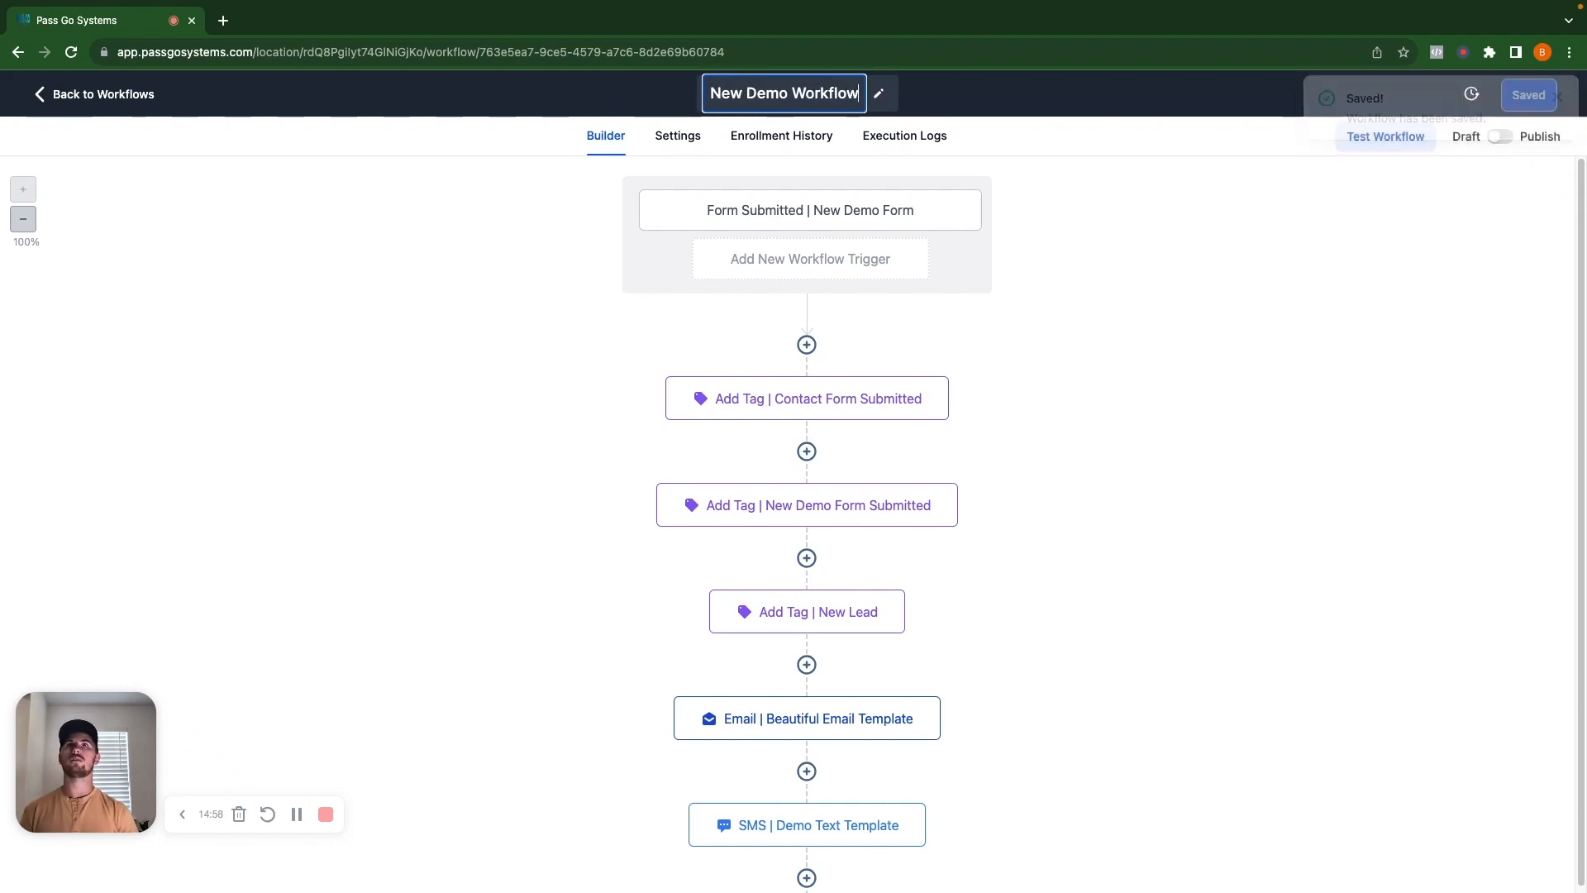
{"action": "left_click", "coordinate": [1516, 255]}
{"action": "left_click", "coordinate": [1528, 95]}
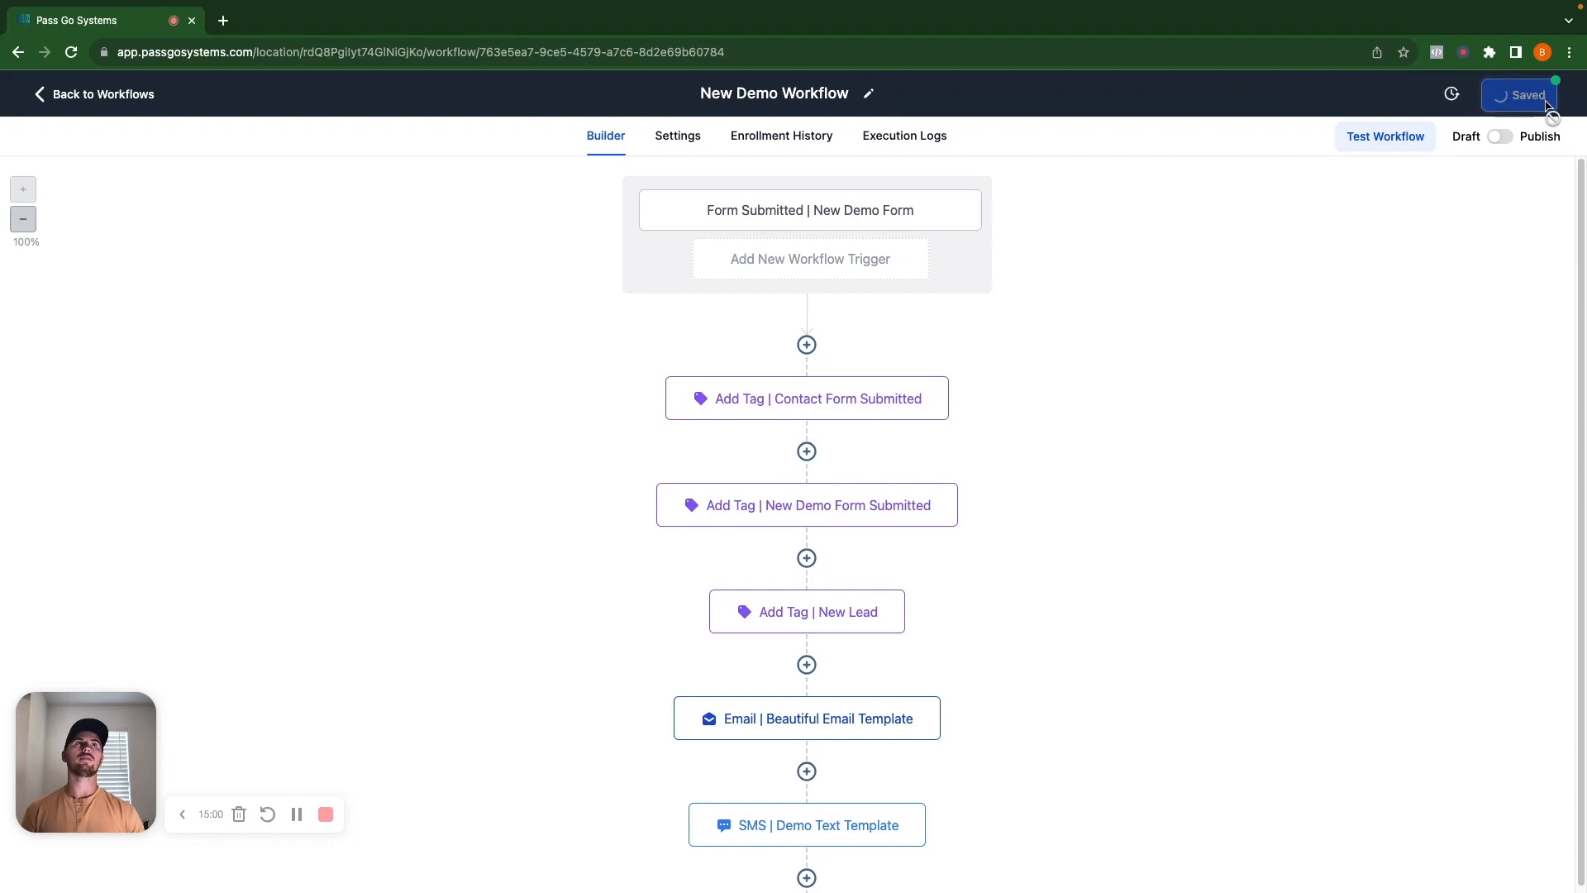
{"action": "left_click", "coordinate": [1504, 137]}
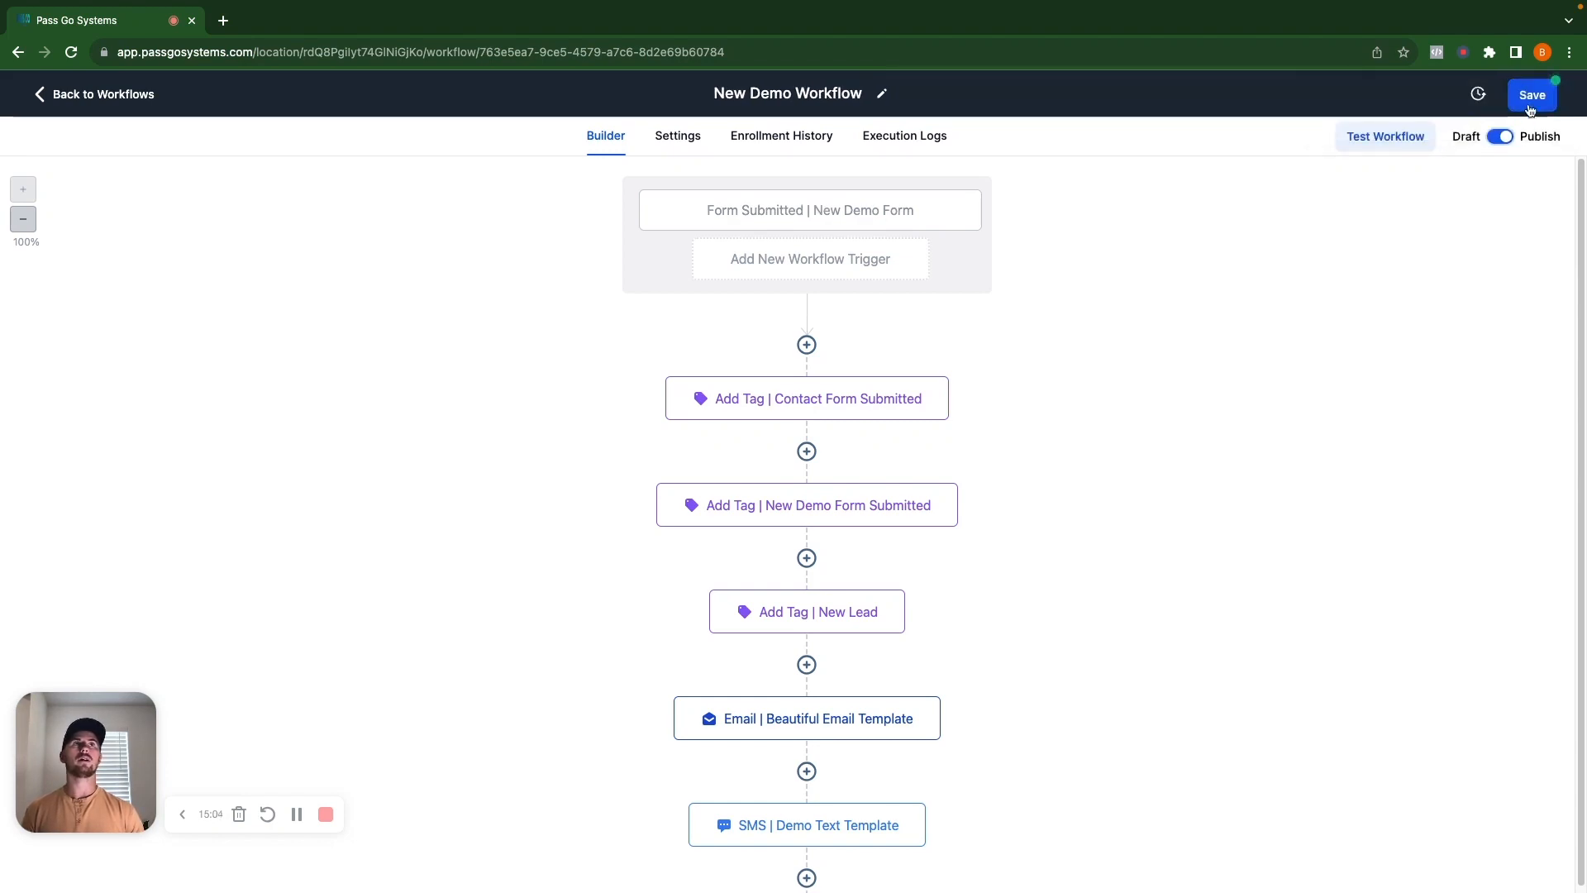
{"action": "left_click", "coordinate": [1532, 95]}
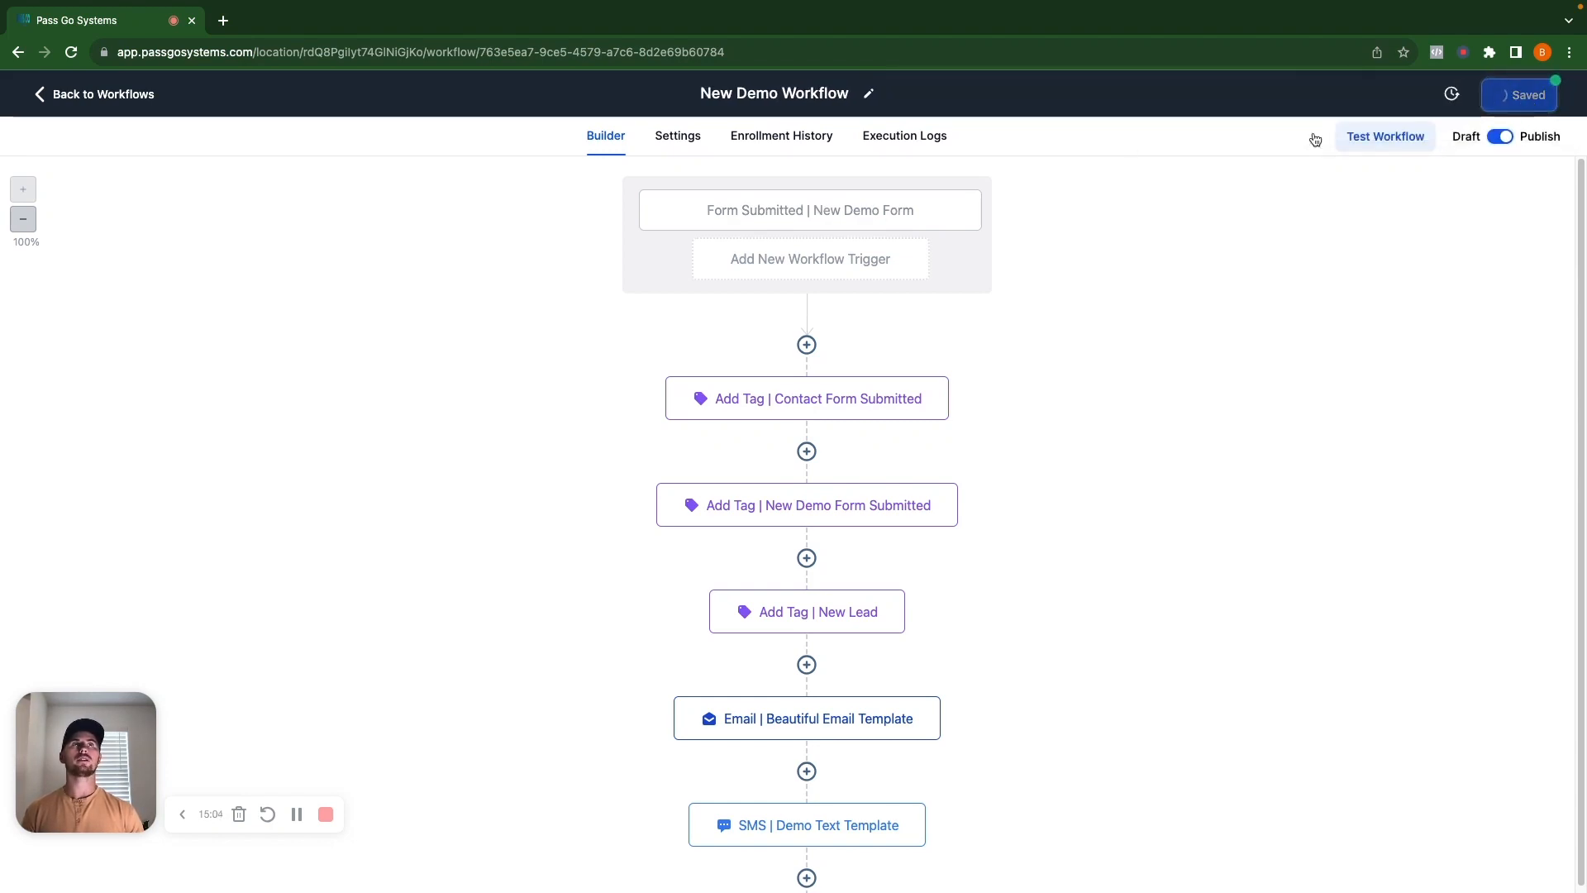
In workflow Settings, toggle Allow re-entry on and back off, switch Stop on response, and save.
{"action": "left_click", "coordinate": [675, 139]}
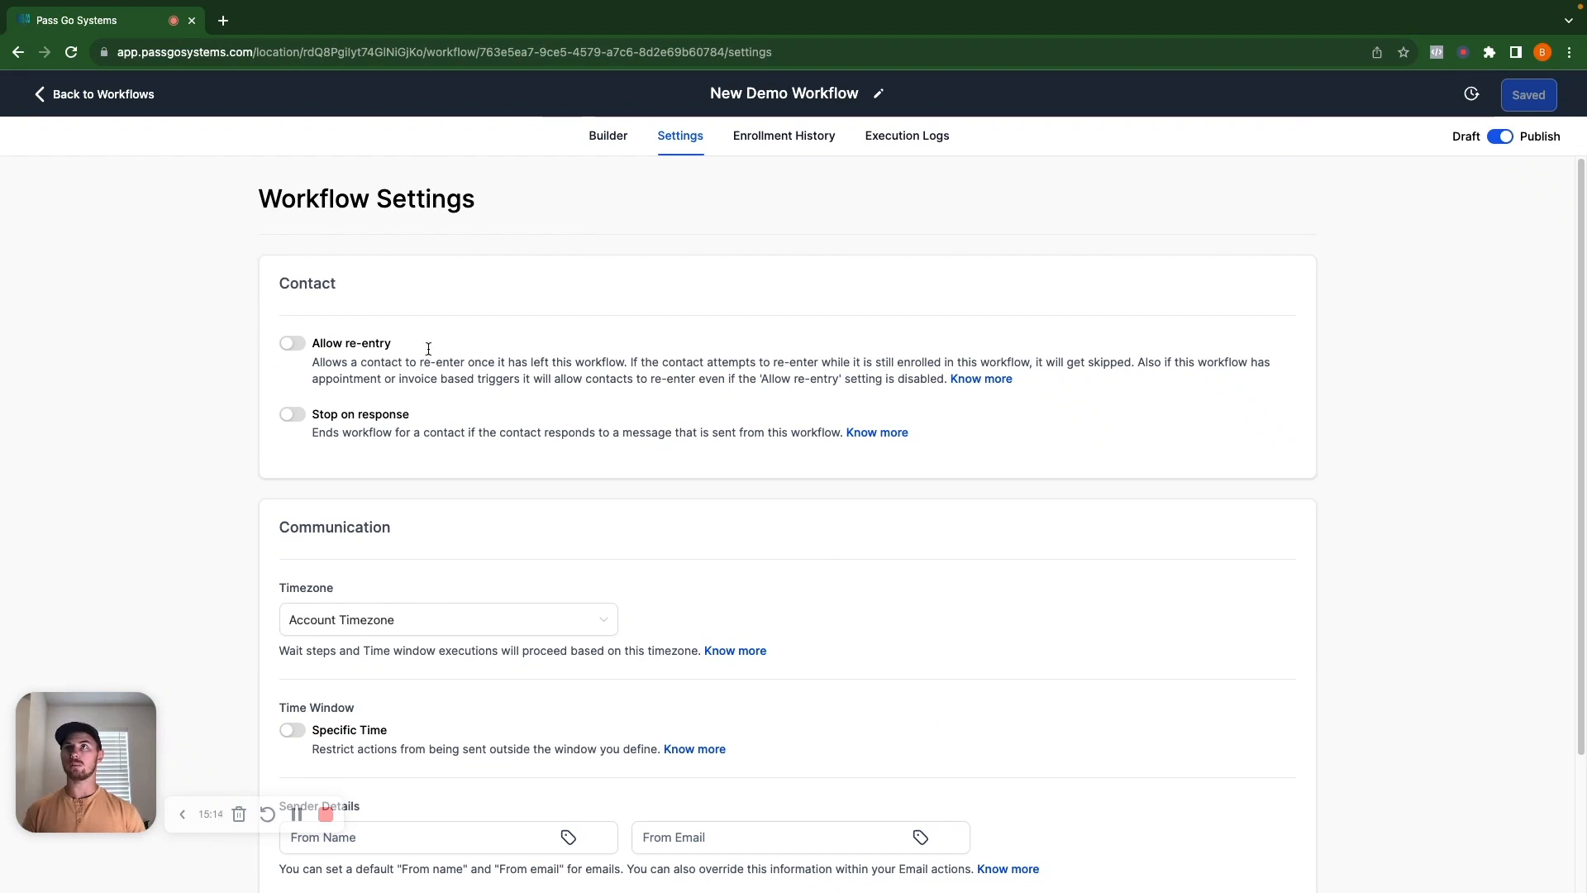
{"action": "left_click", "coordinate": [291, 342]}
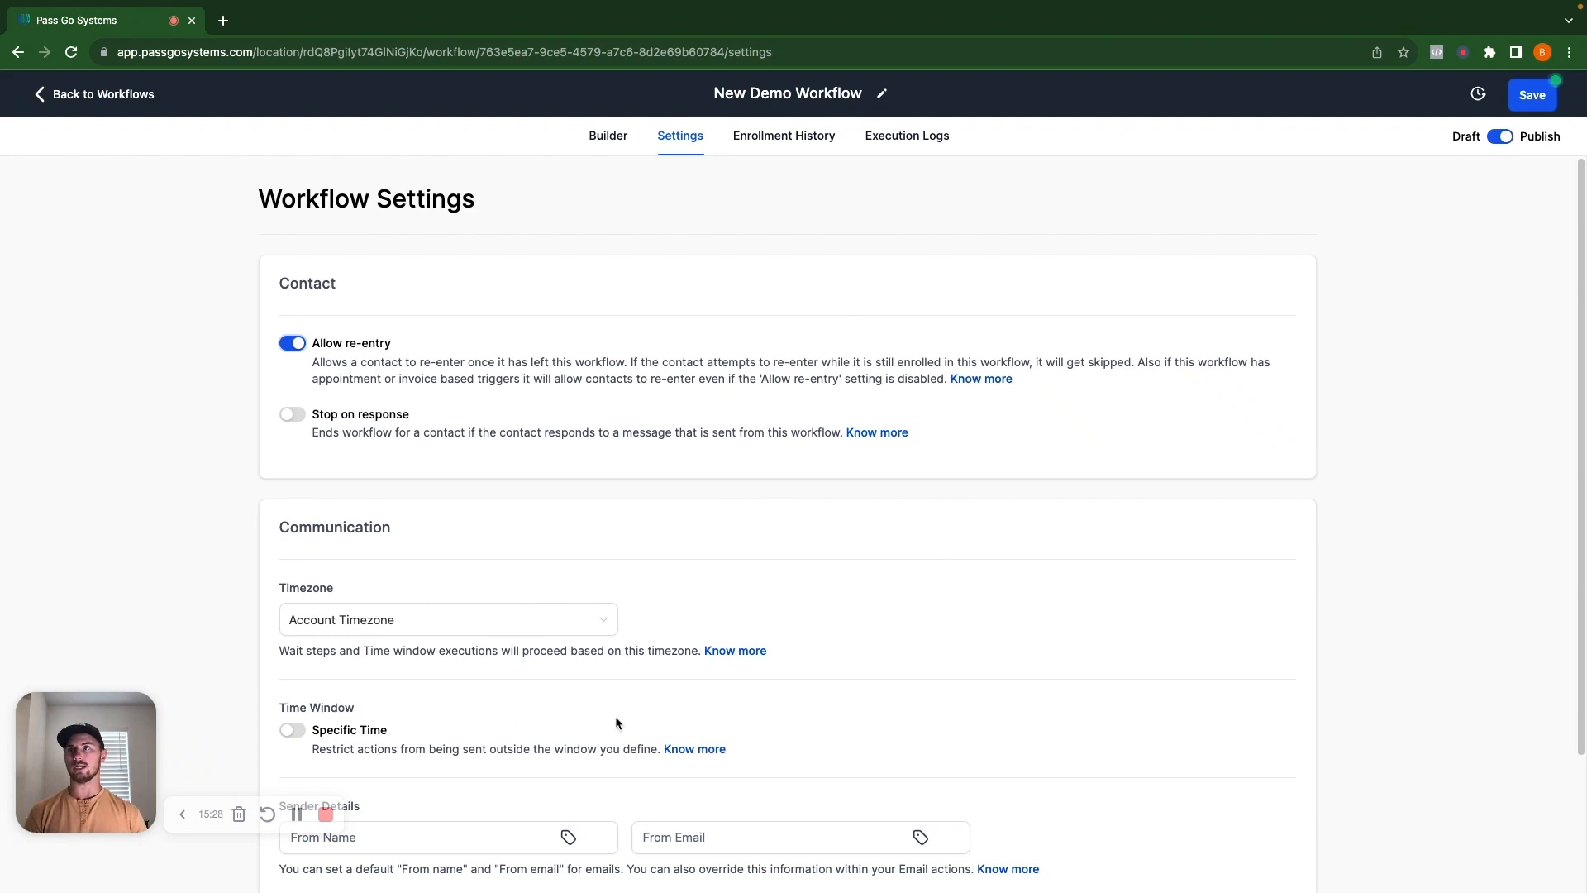
{"action": "left_click", "coordinate": [289, 343]}
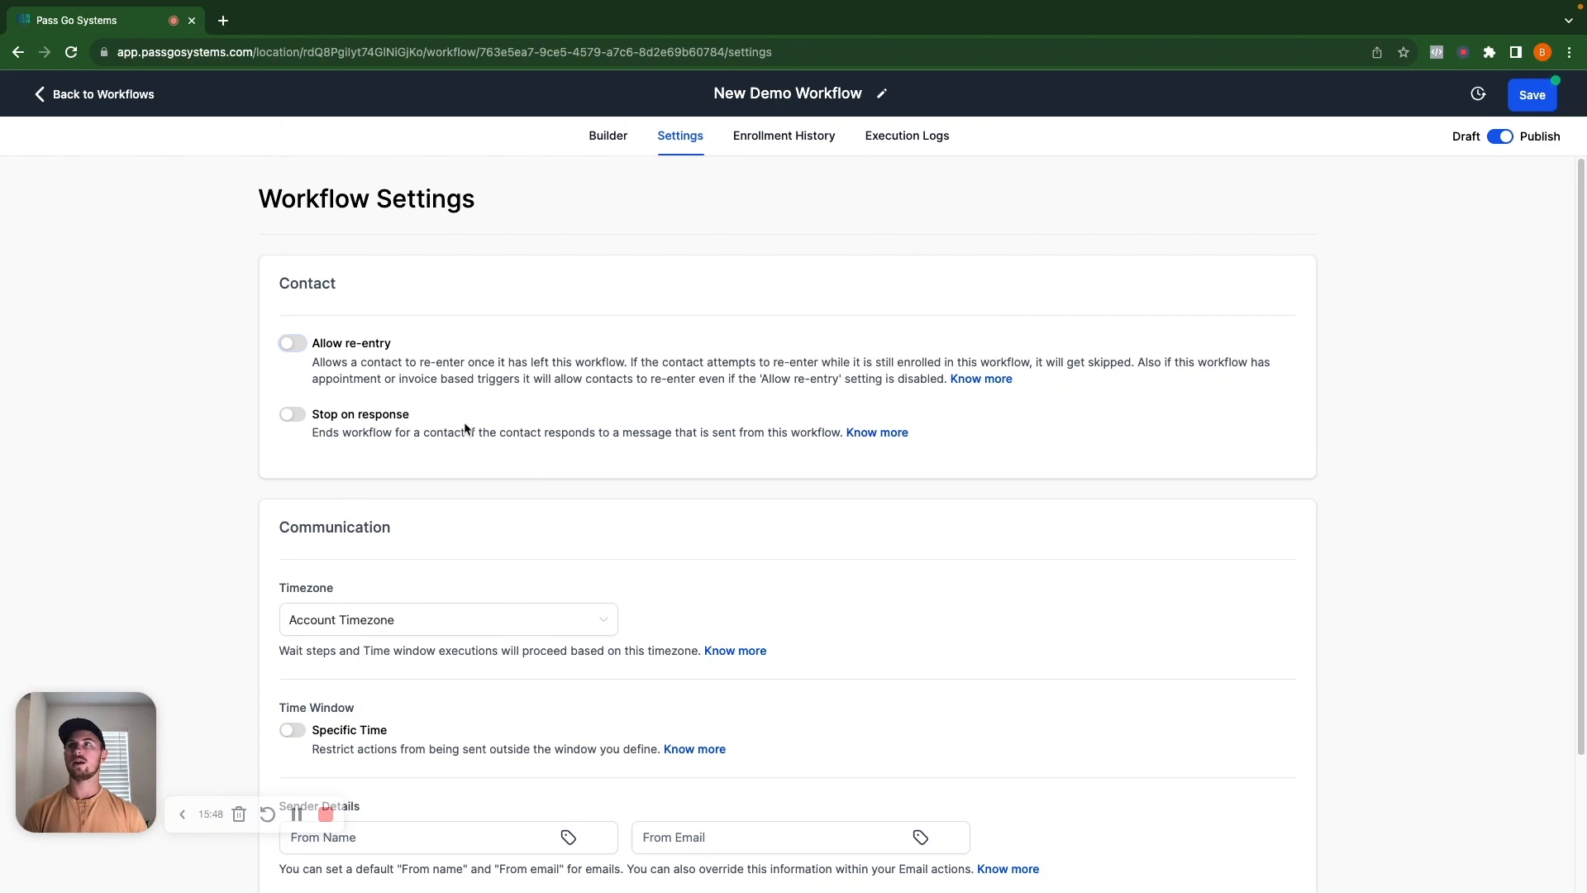
{"action": "left_click", "coordinate": [293, 415]}
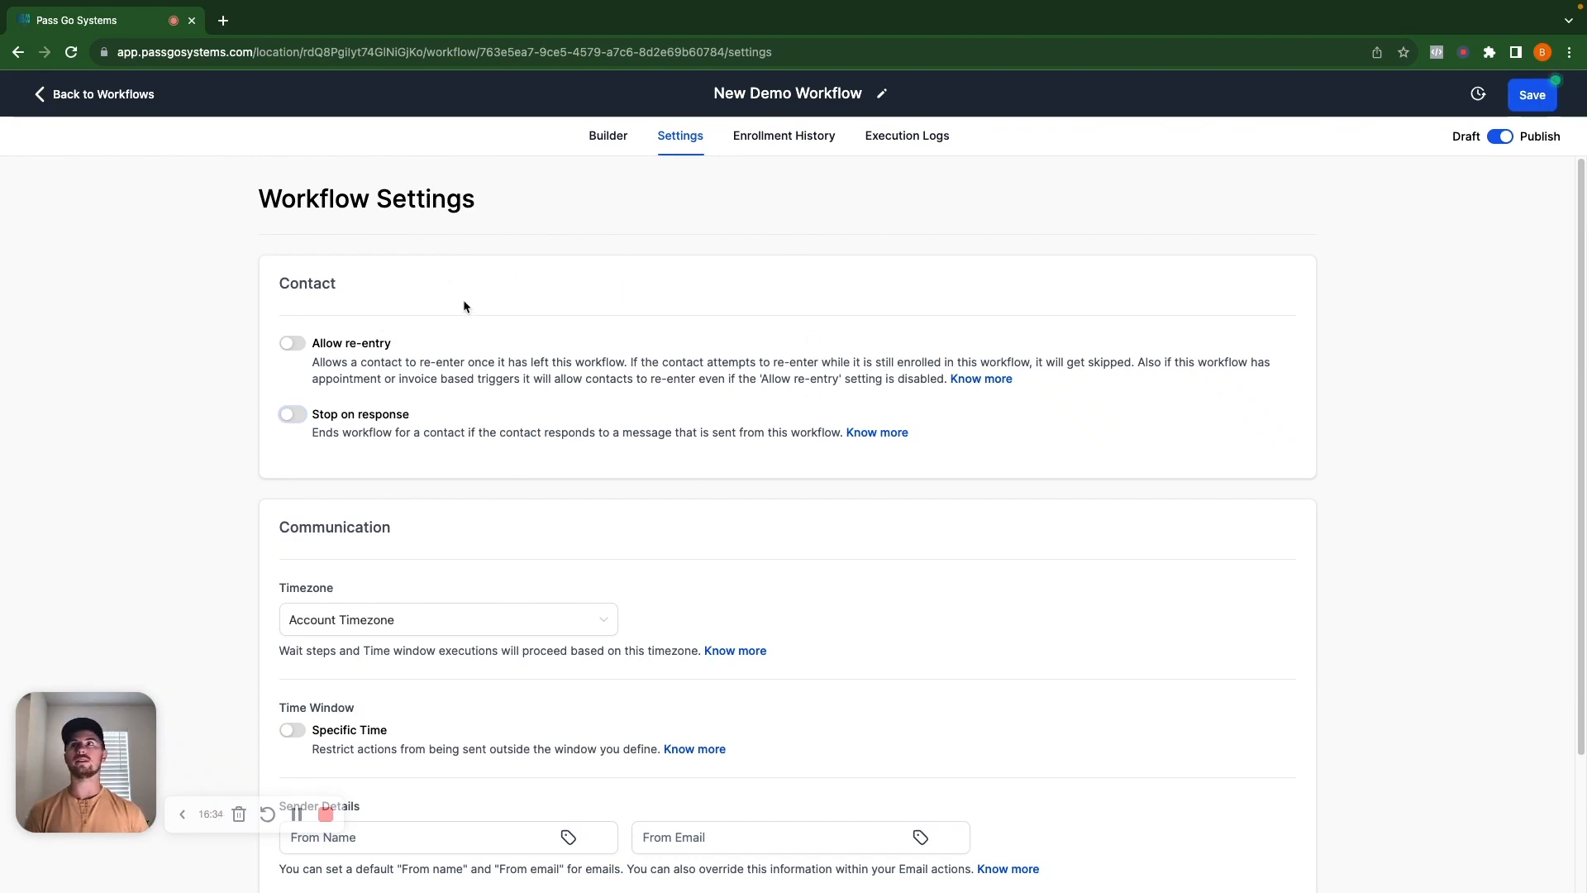
{"action": "left_click", "coordinate": [1531, 94]}
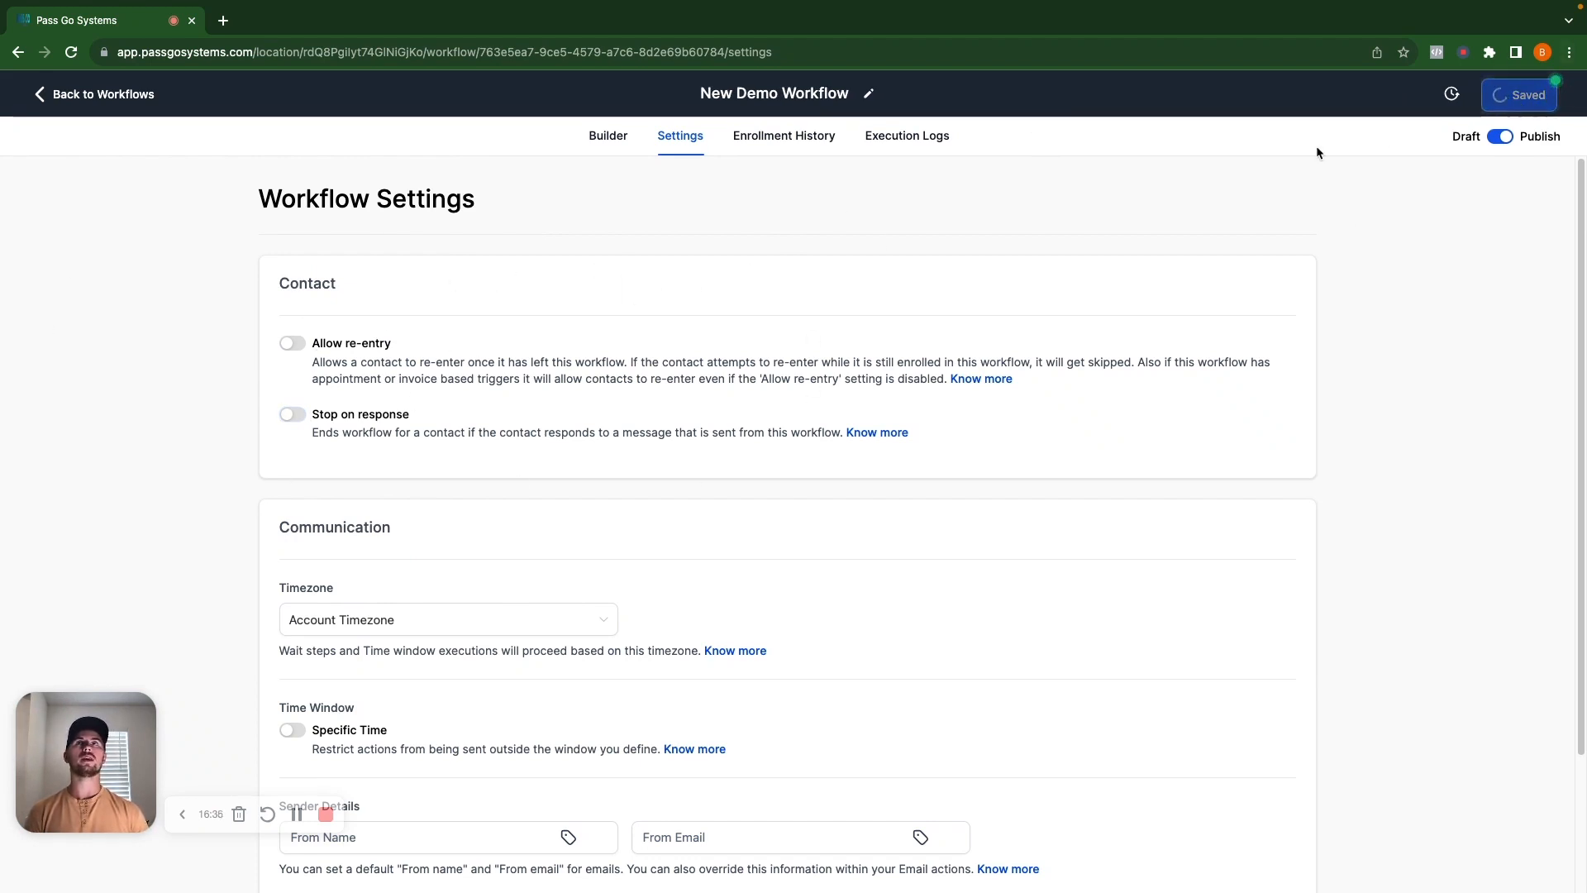
Go back to the workflows, view the Contacts list, then reopen New Demo Workflow from Automation.
{"action": "left_click", "coordinate": [606, 135]}
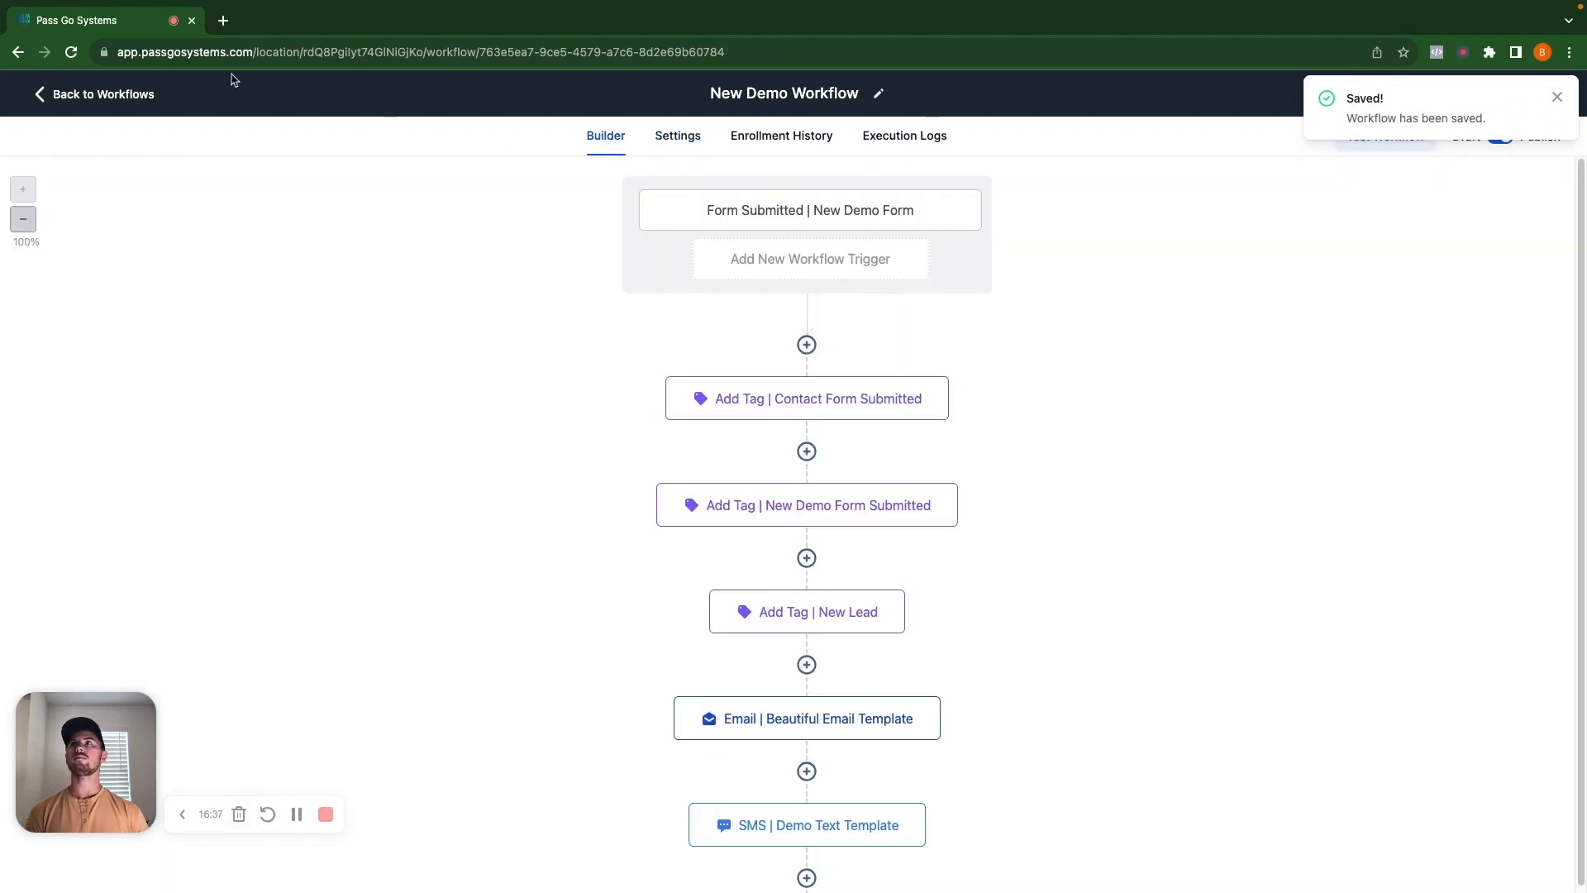
{"action": "left_click", "coordinate": [93, 95]}
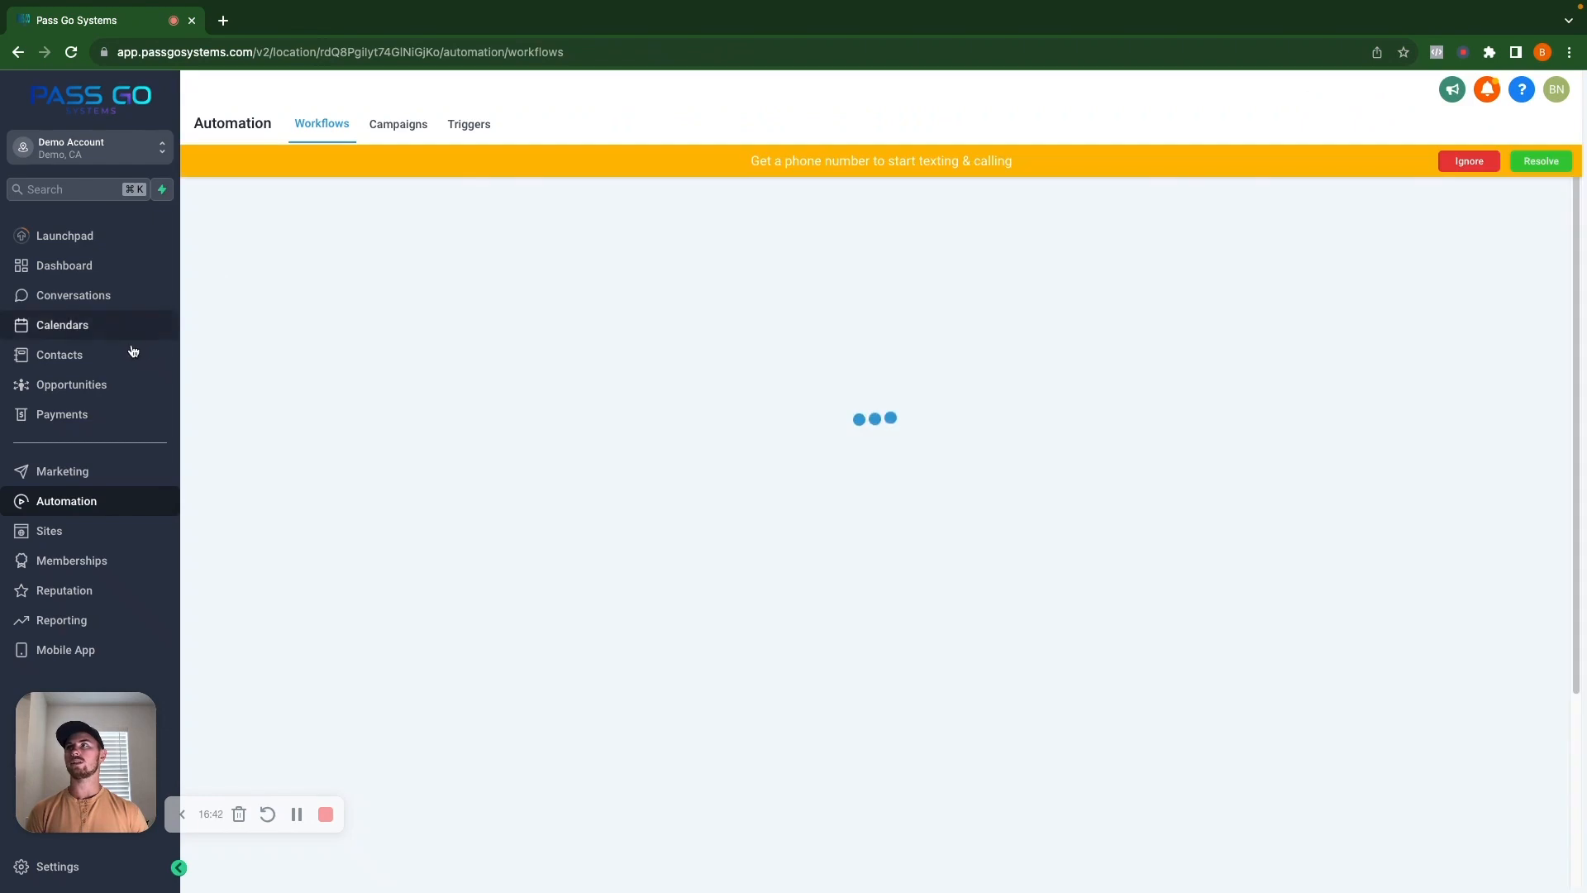
{"action": "left_click", "coordinate": [139, 355]}
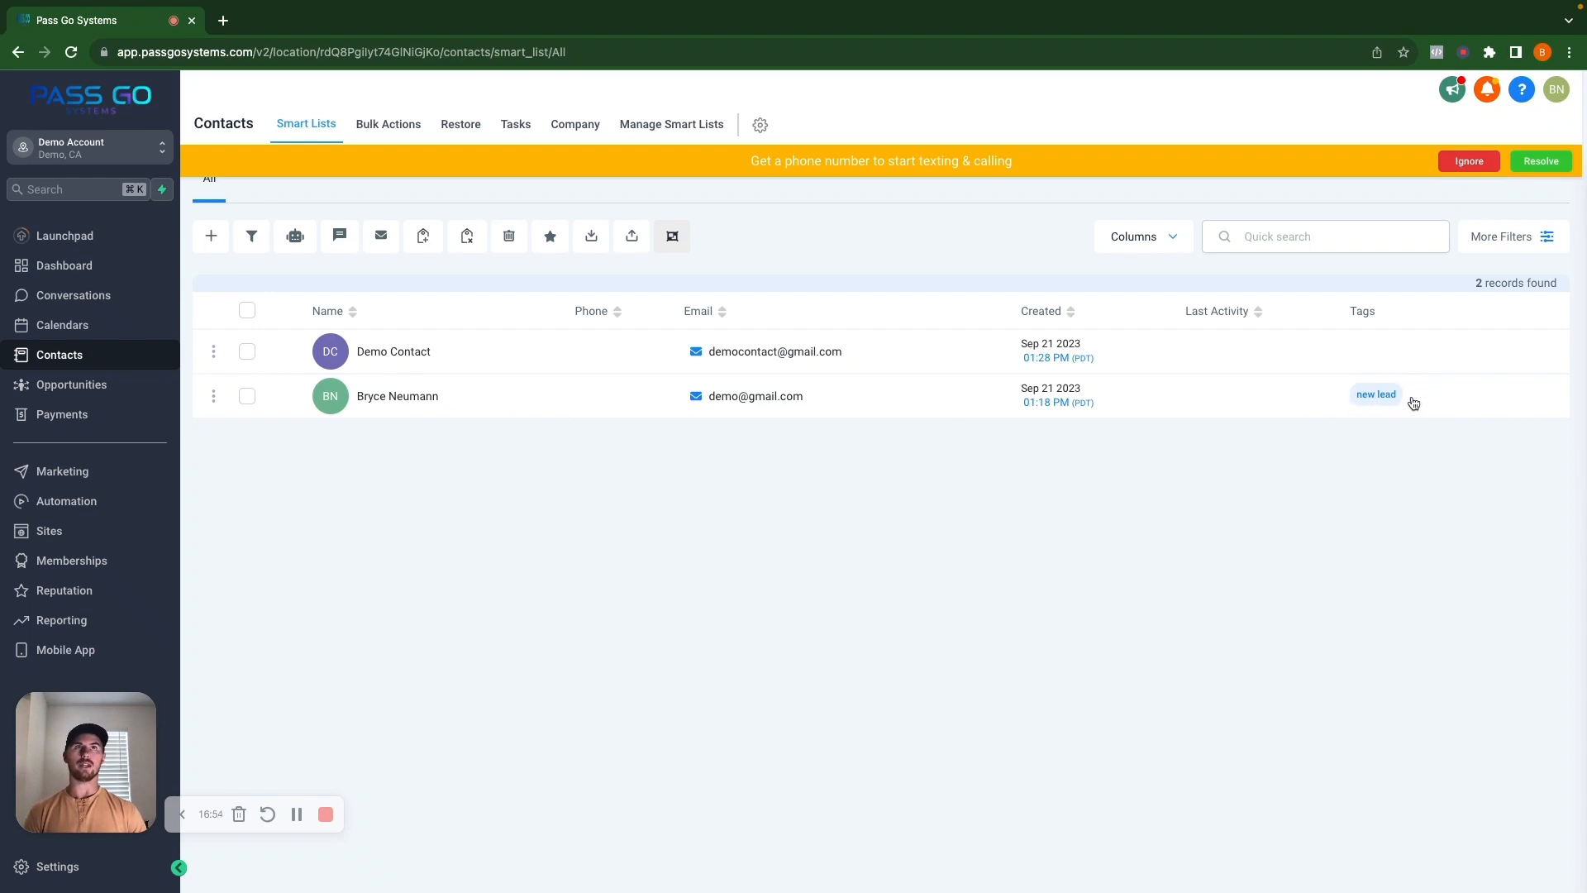
{"action": "left_click", "coordinate": [69, 505]}
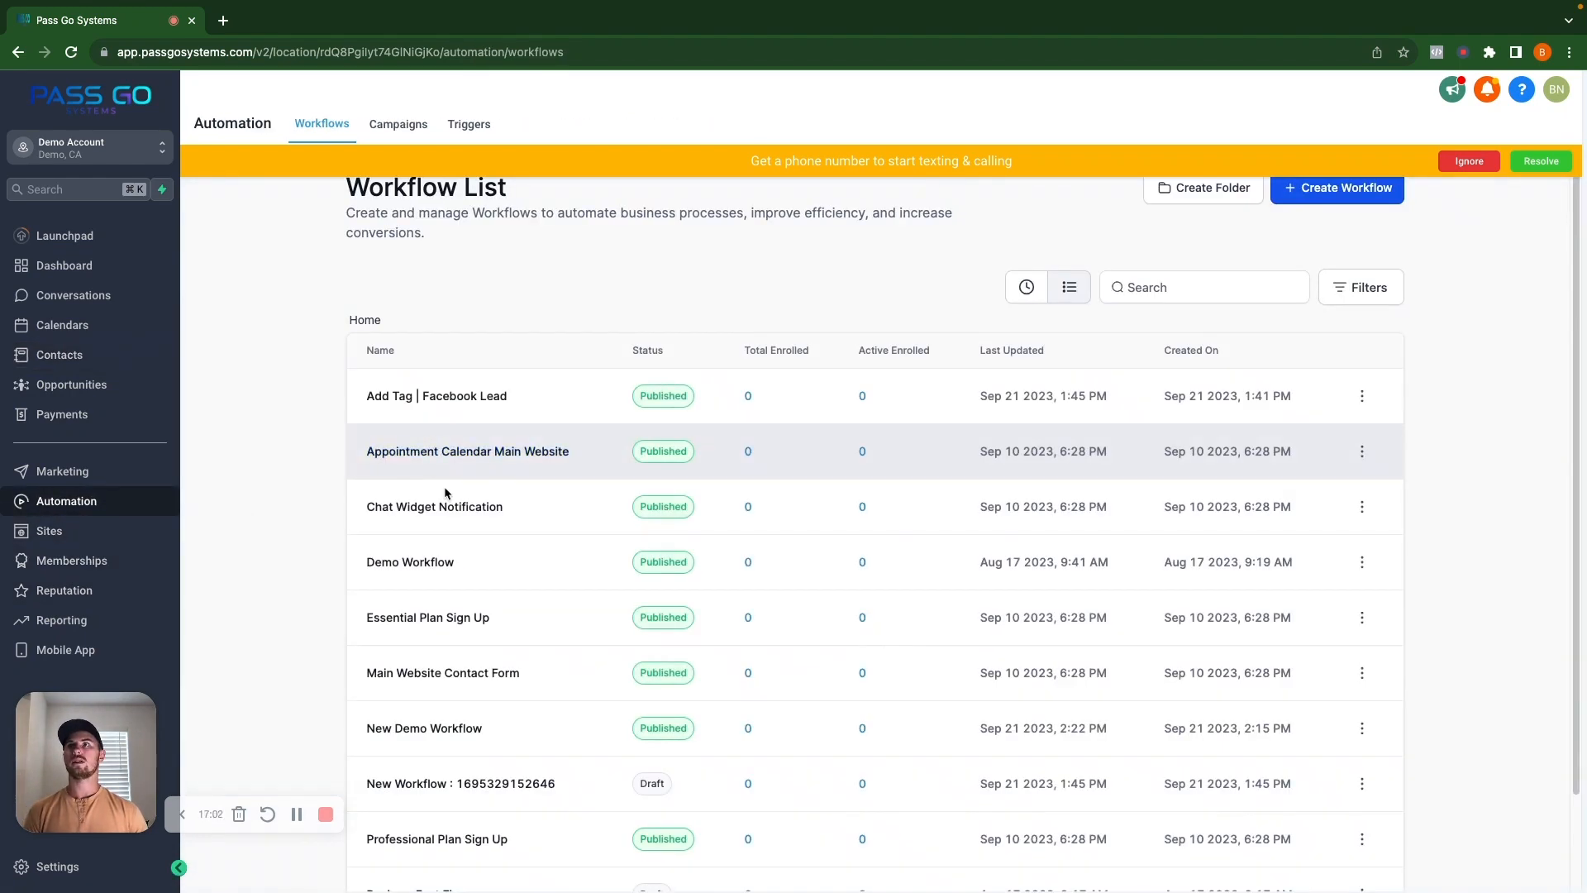
{"action": "left_click", "coordinate": [434, 729]}
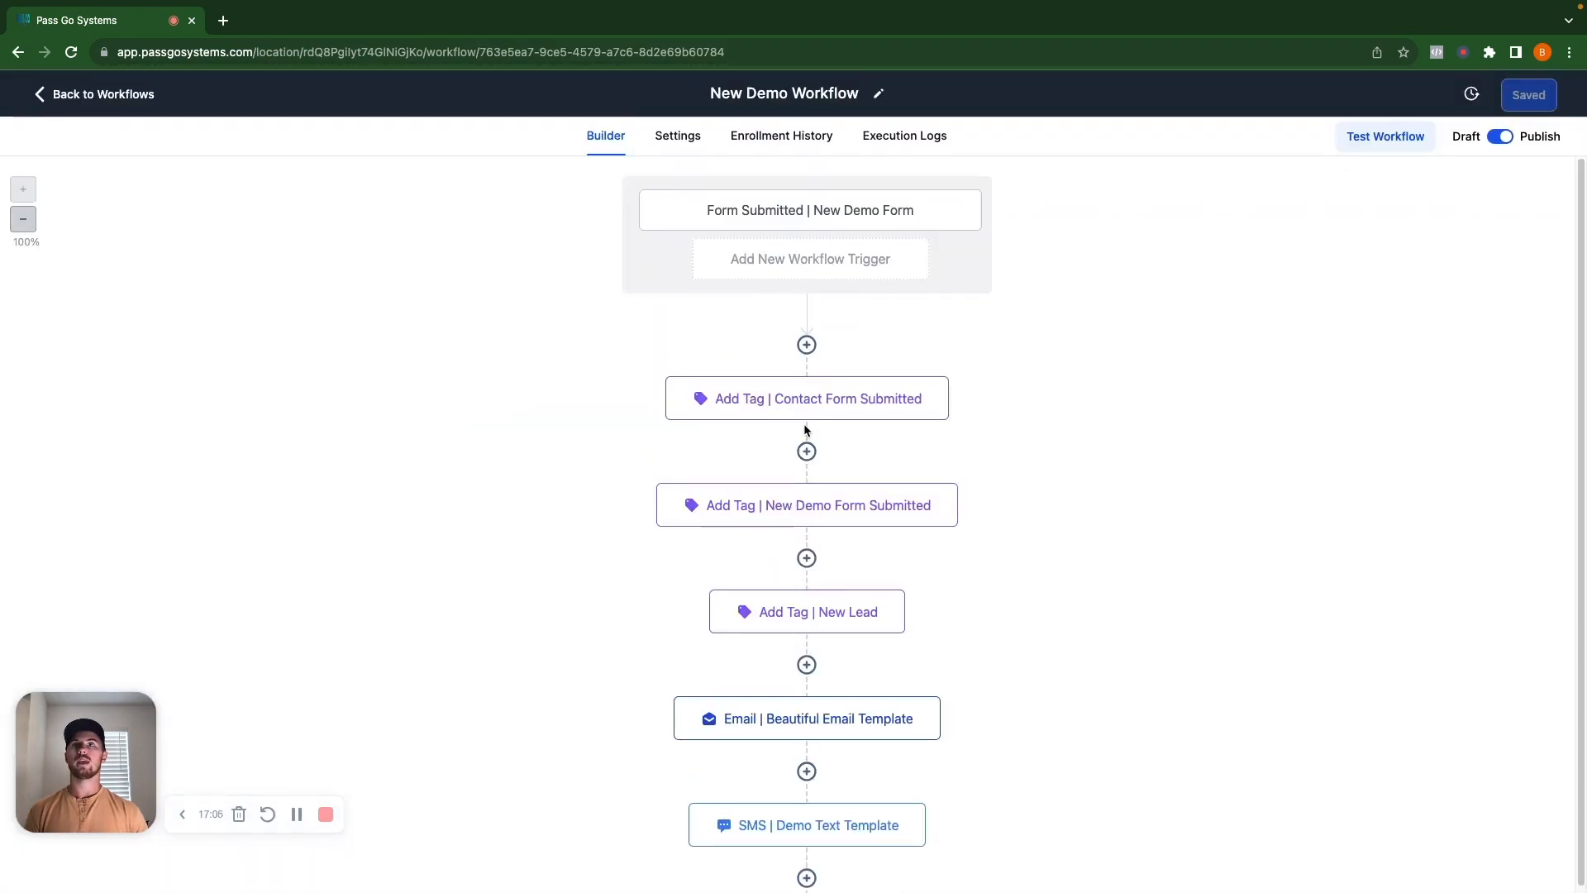
Delete the existing New Lead tag step from the workflow.
{"action": "mouse_move", "coordinate": [847, 629]}
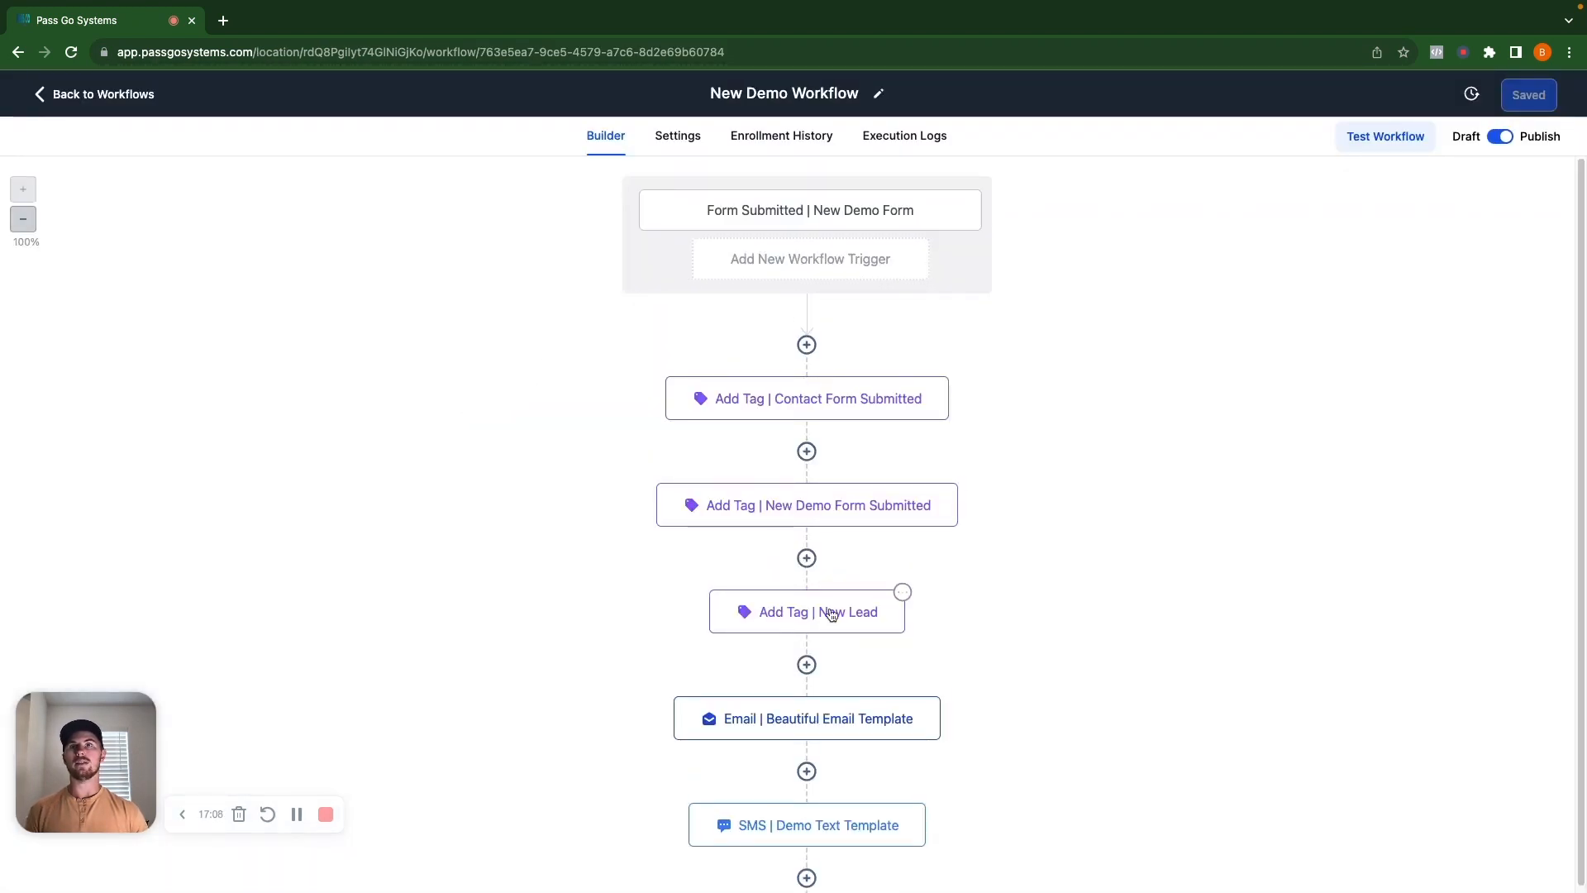
{"action": "left_click", "coordinate": [826, 613]}
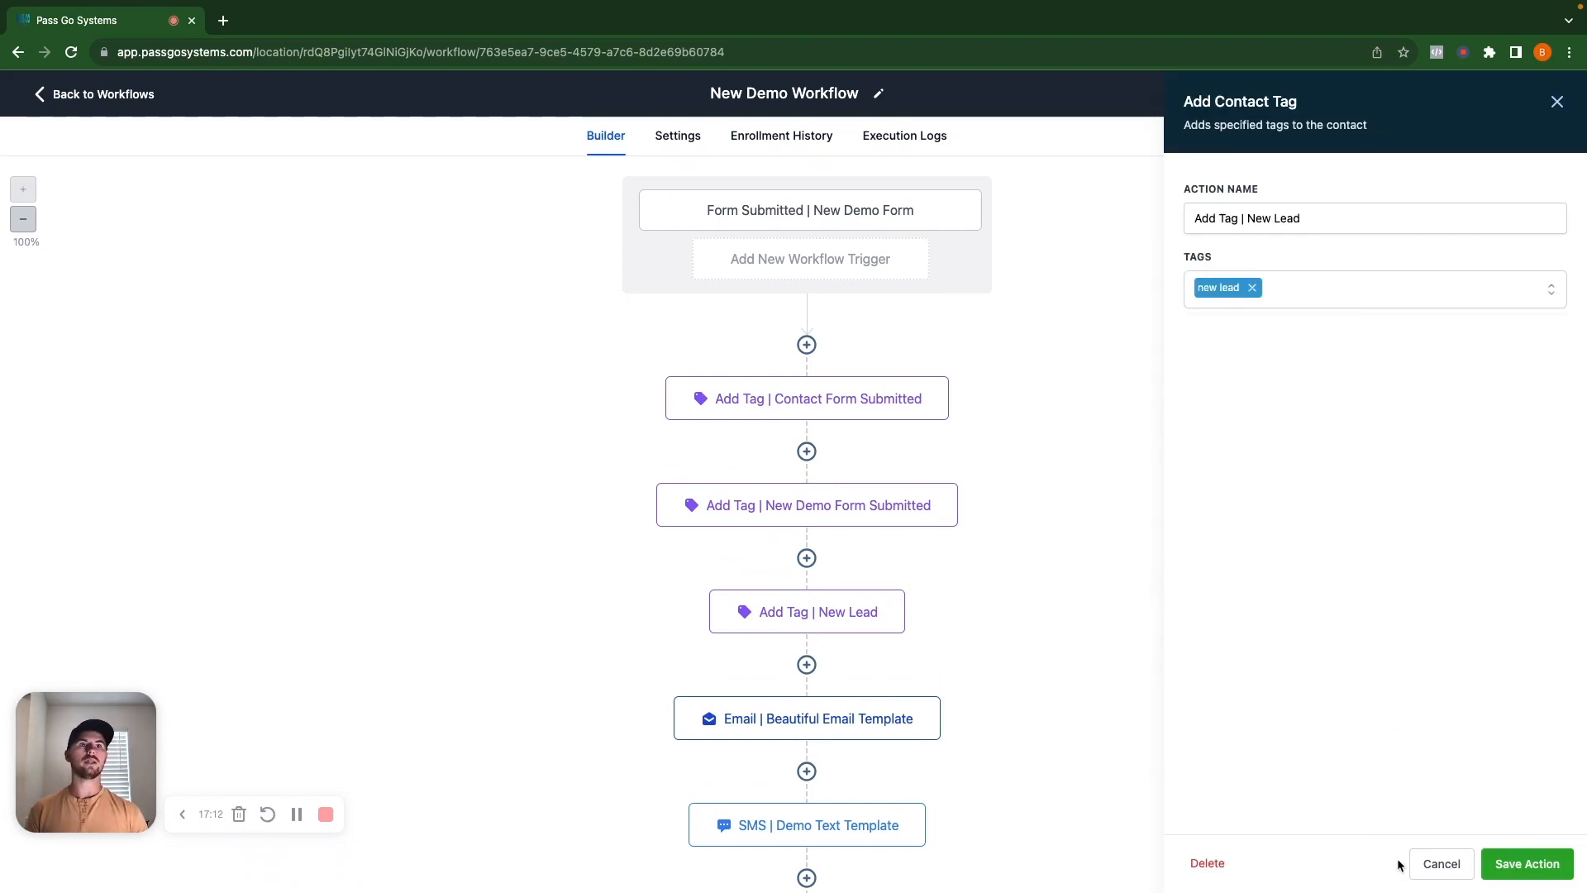
{"action": "left_click", "coordinate": [1207, 863]}
{"action": "left_click", "coordinate": [968, 532]}
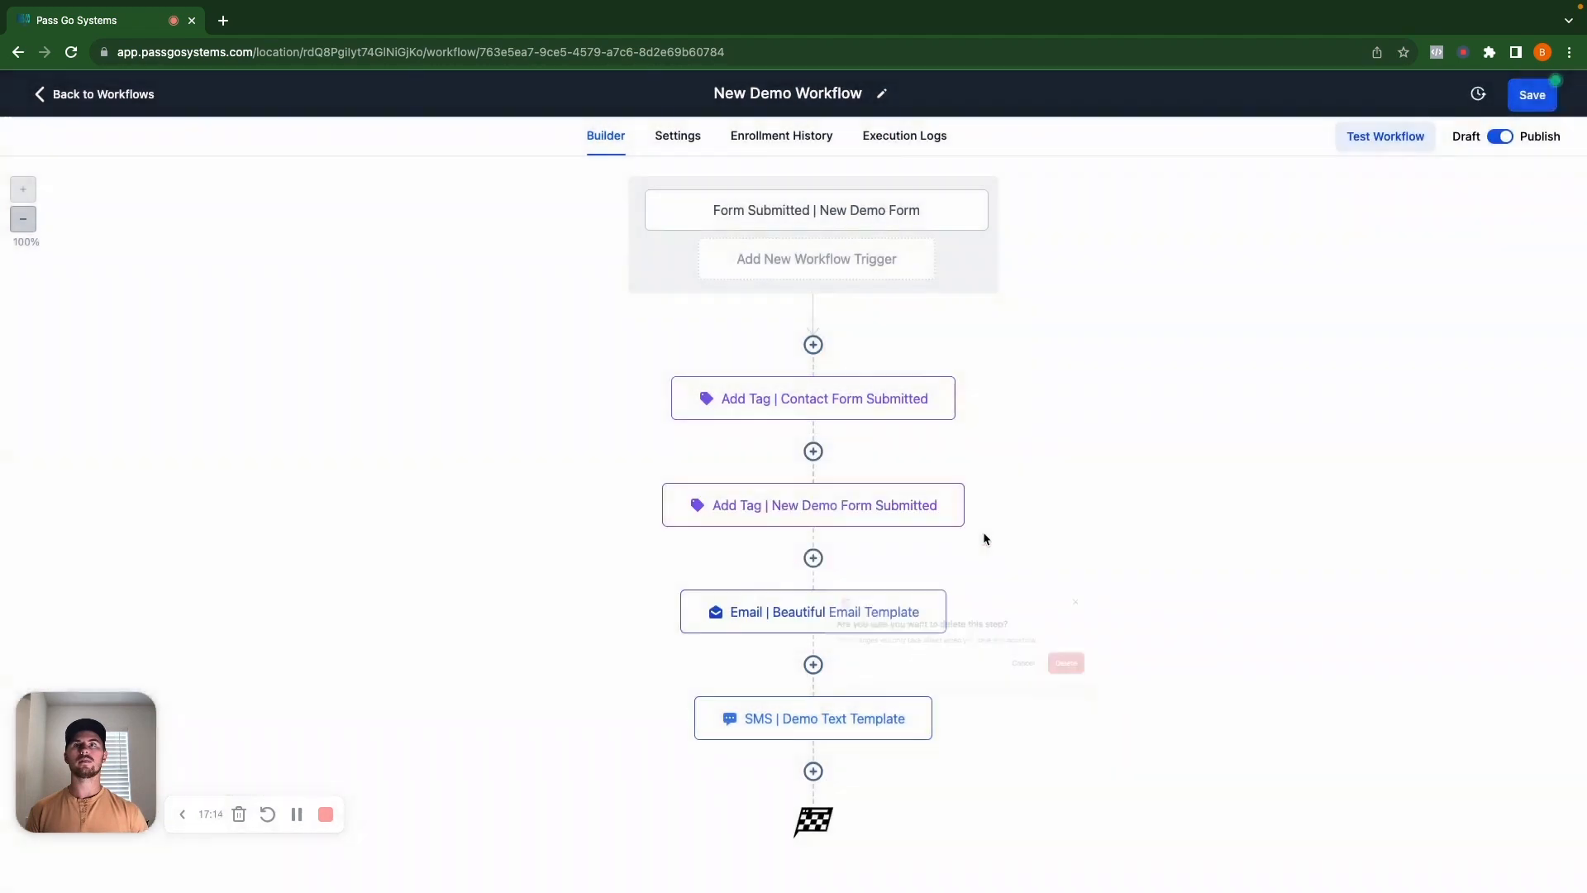
{"action": "left_click", "coordinate": [807, 557]}
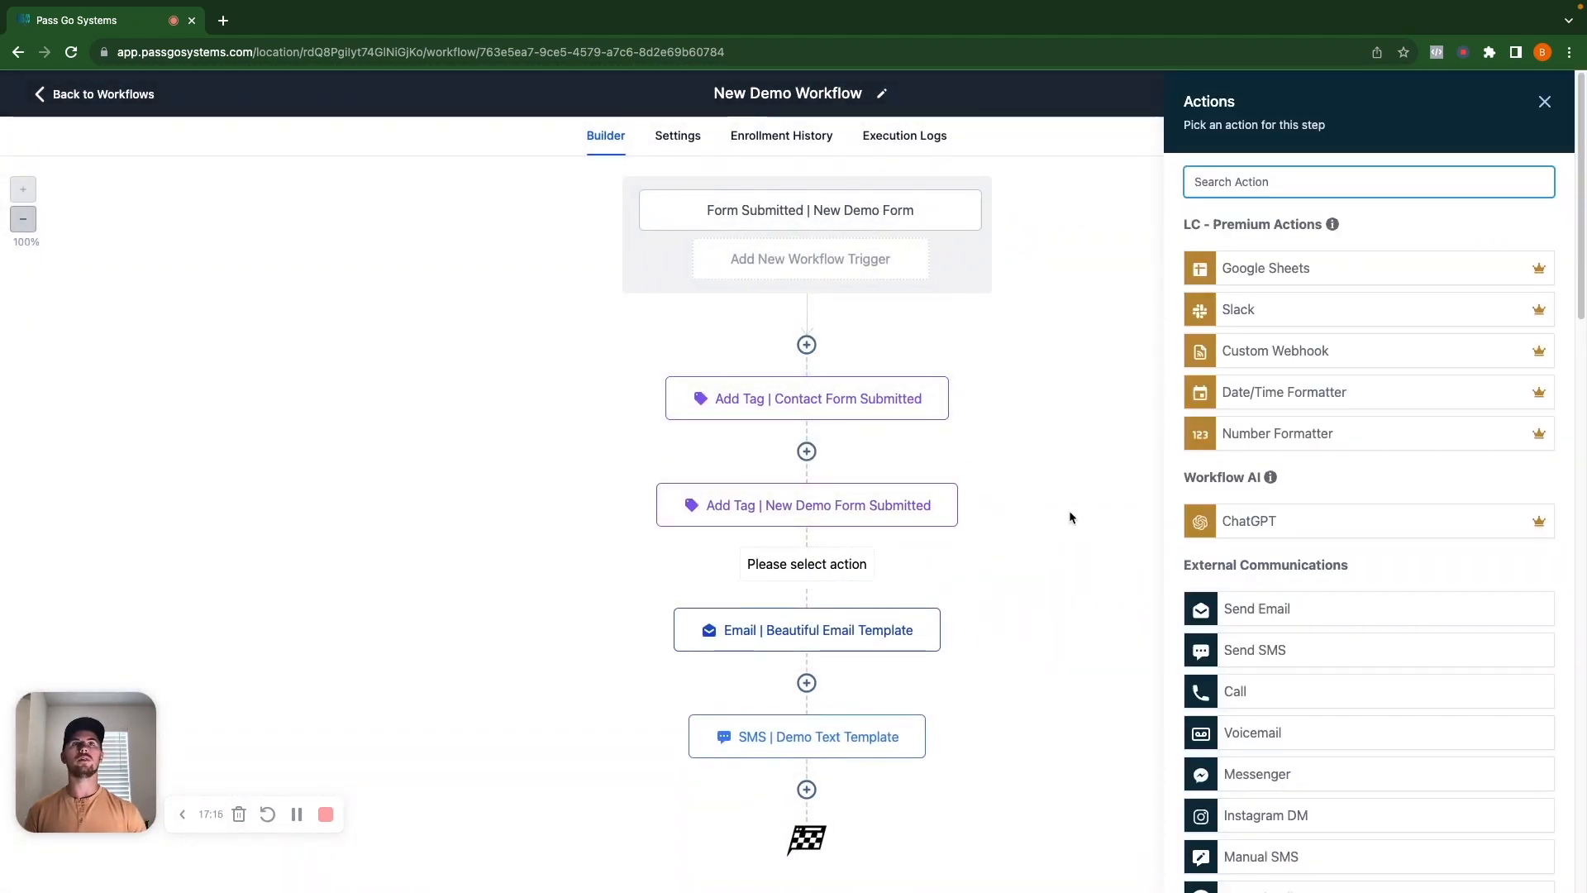
Add a Remove Contact Tag action for the 'new lead' tag and save the workflow.
{"action": "type", "text": "remo"}
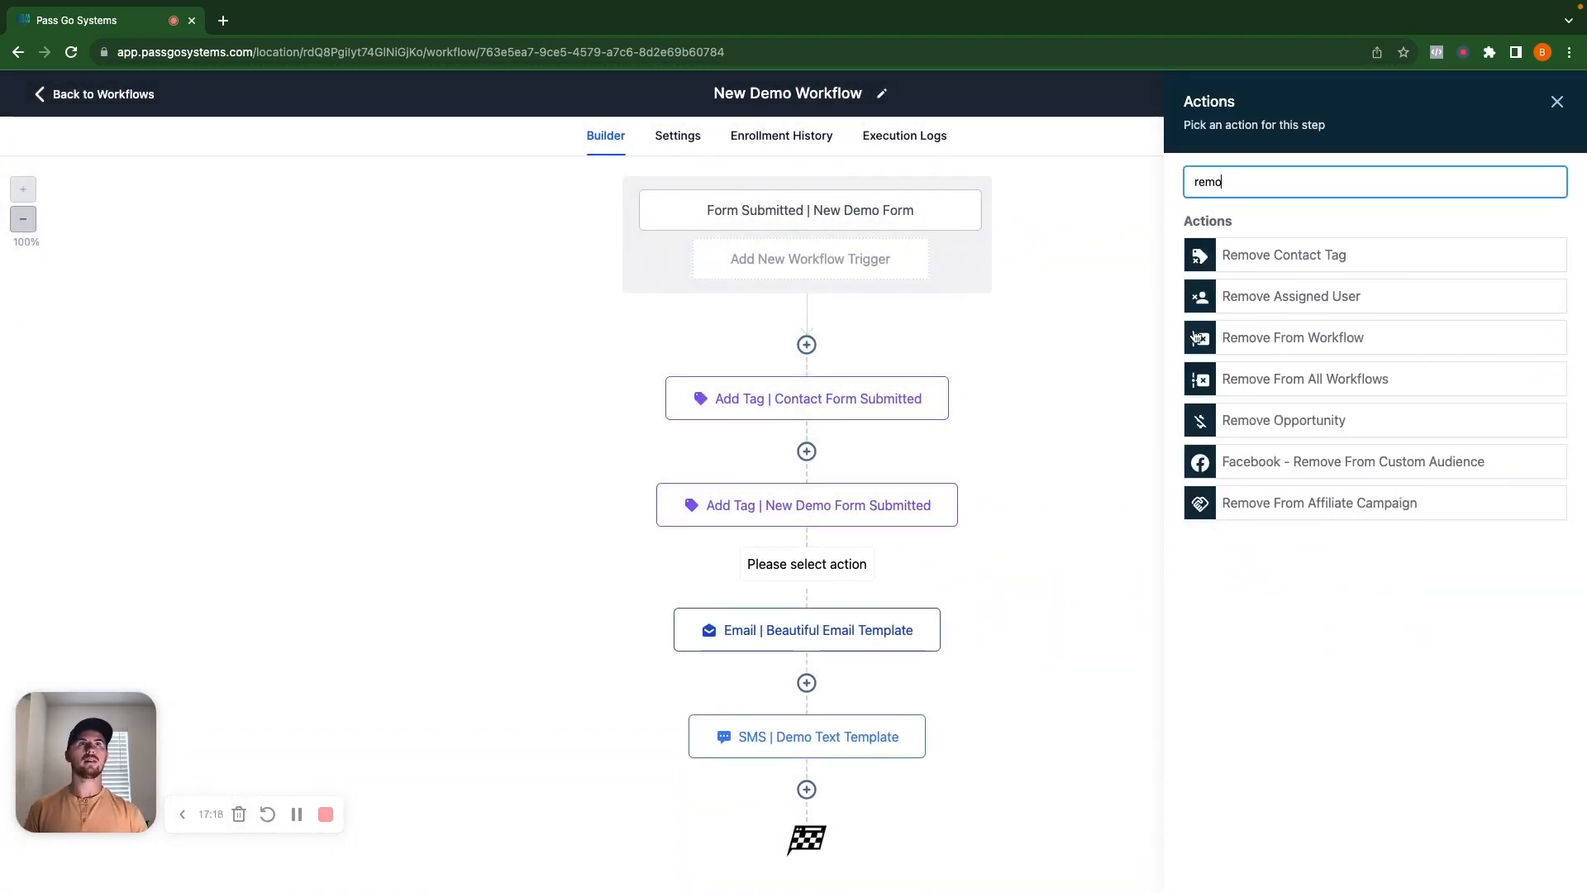
{"action": "left_click", "coordinate": [1291, 263]}
{"action": "left_click", "coordinate": [1256, 285]}
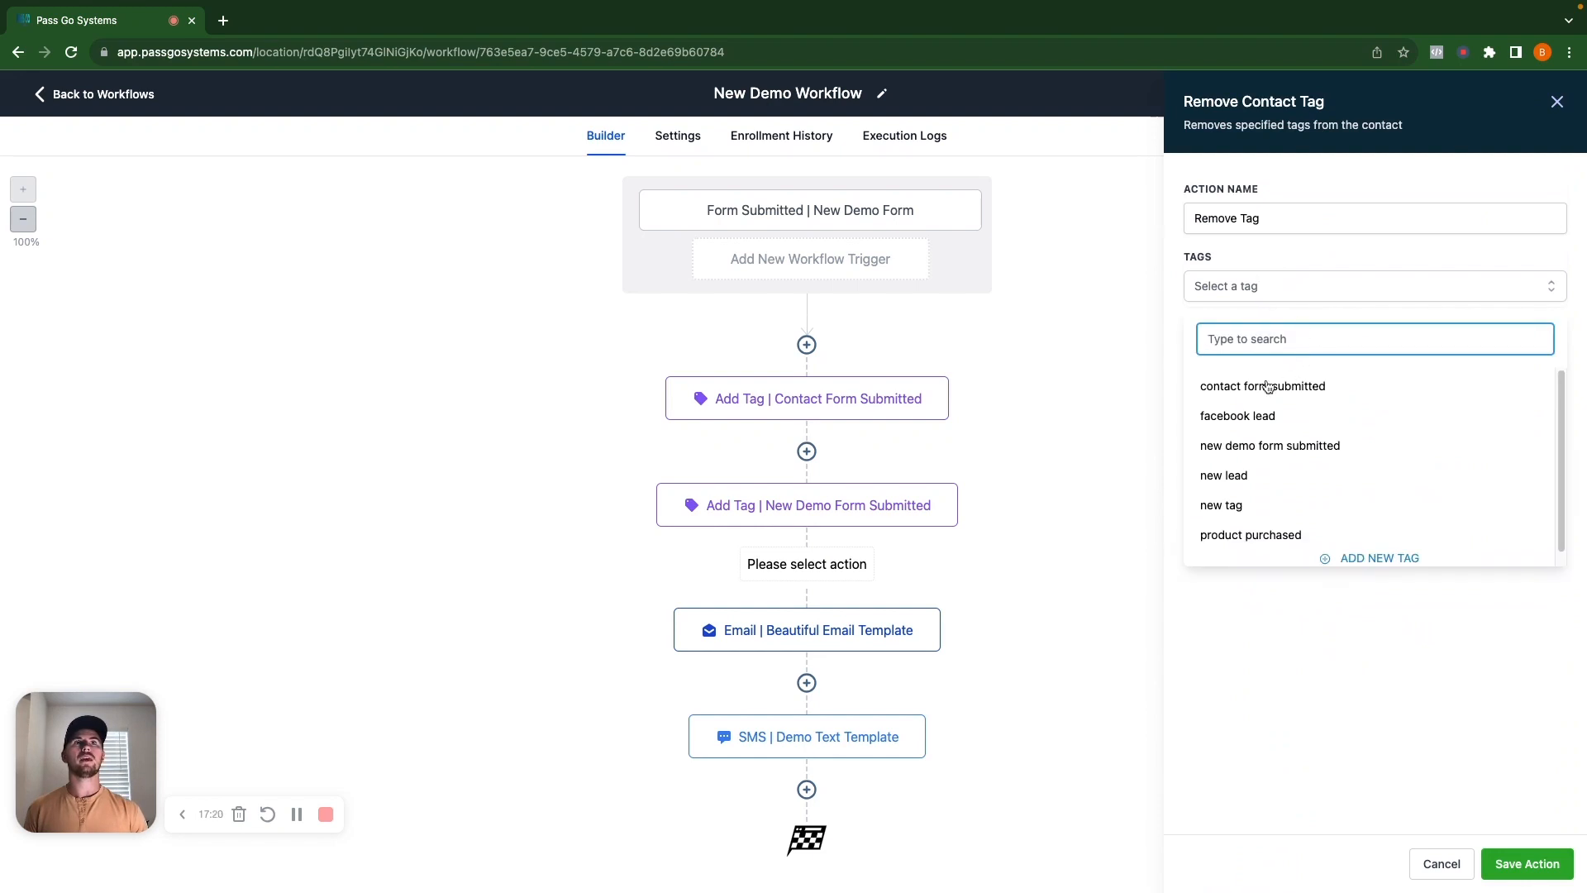
{"action": "left_click", "coordinate": [1236, 478]}
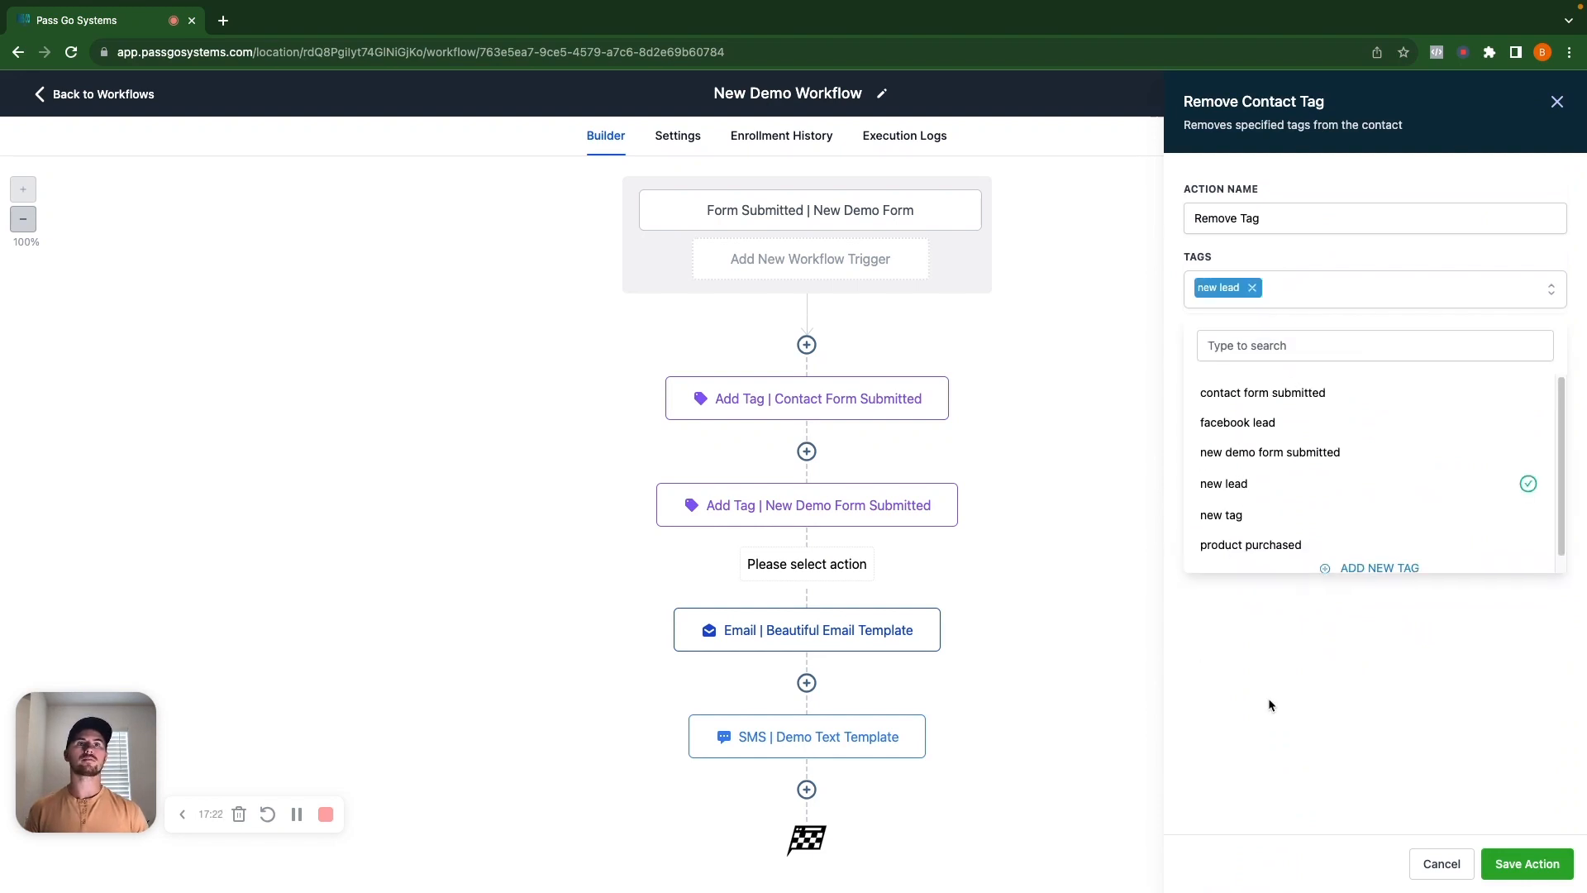
{"action": "left_click", "coordinate": [1239, 705]}
{"action": "left_click", "coordinate": [1564, 864]}
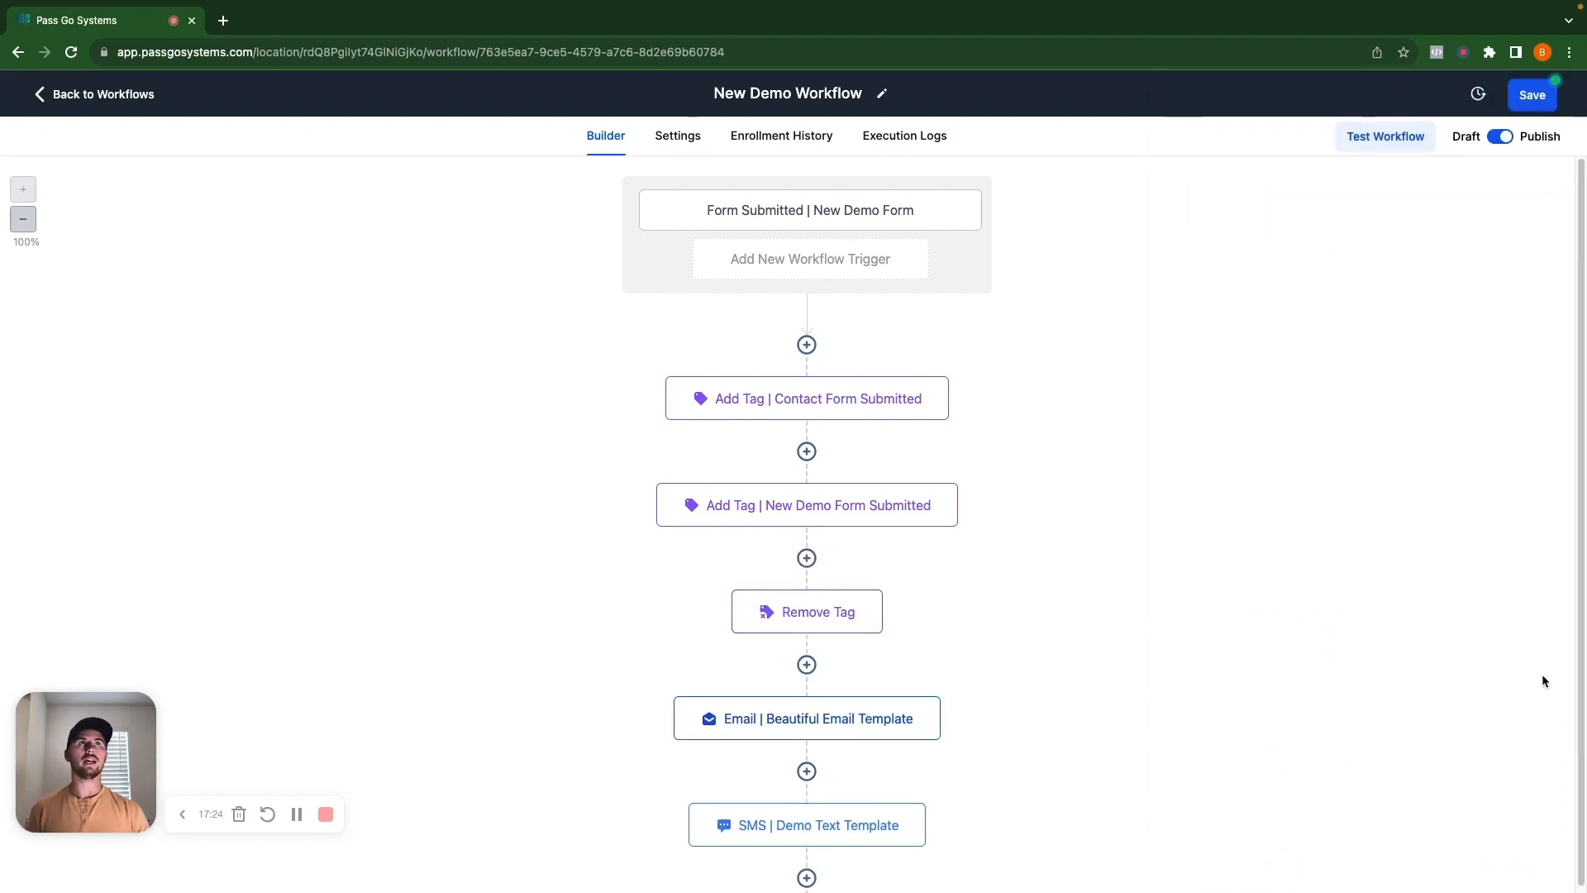
{"action": "left_click", "coordinate": [1531, 104]}
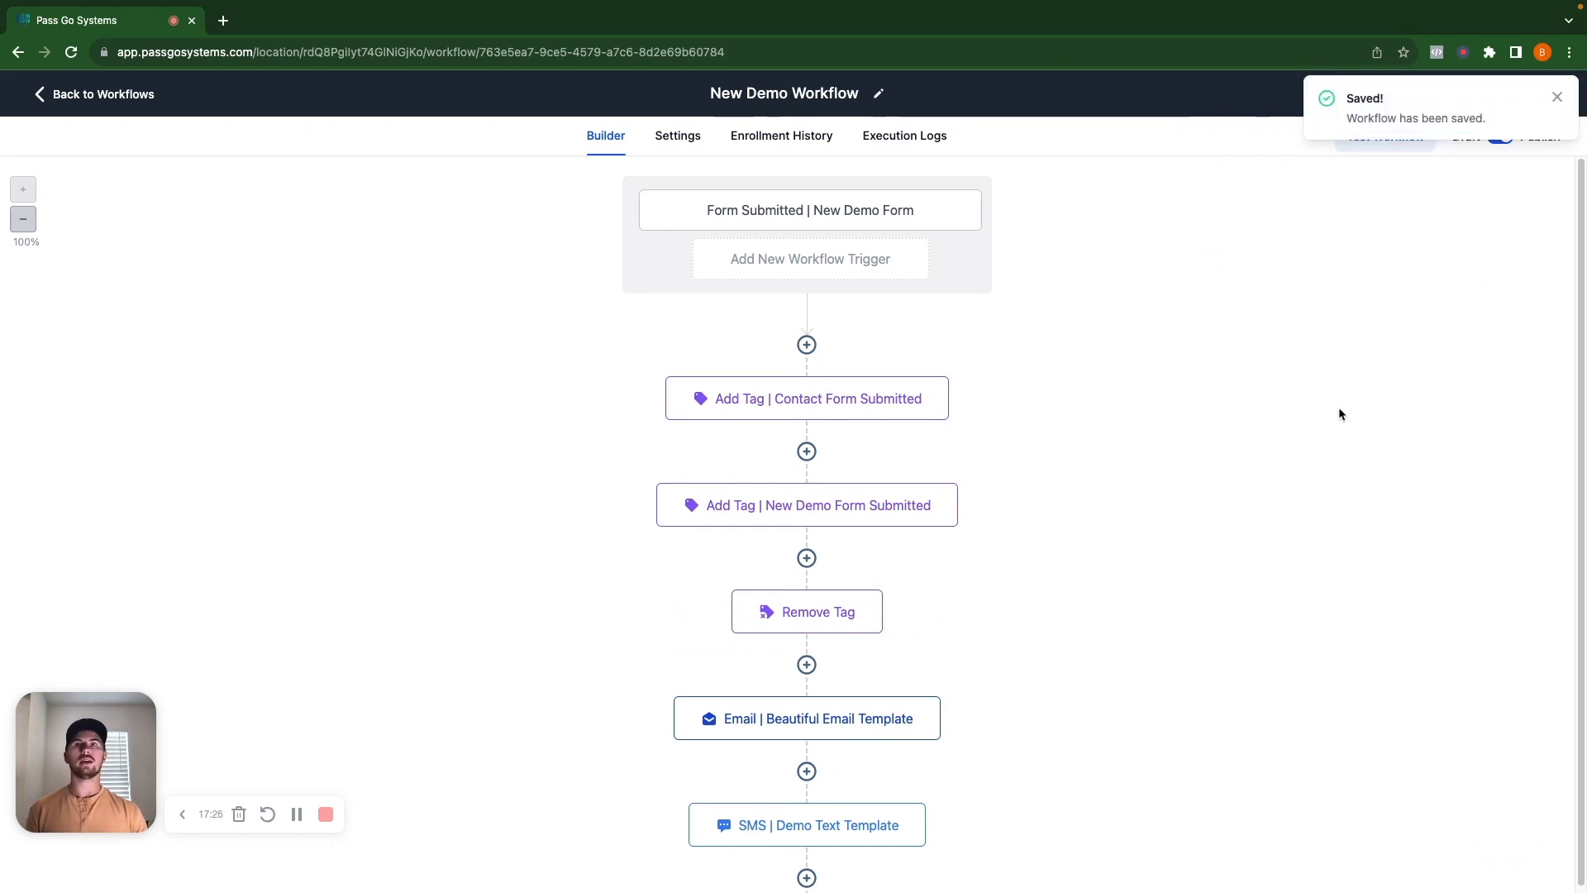
Rename the remove-tag step to 'Remove Tag | New Lead'.
{"action": "left_click", "coordinate": [808, 607]}
{"action": "left_click", "coordinate": [1316, 214]}
{"action": "type", "text": "| New Lead"}
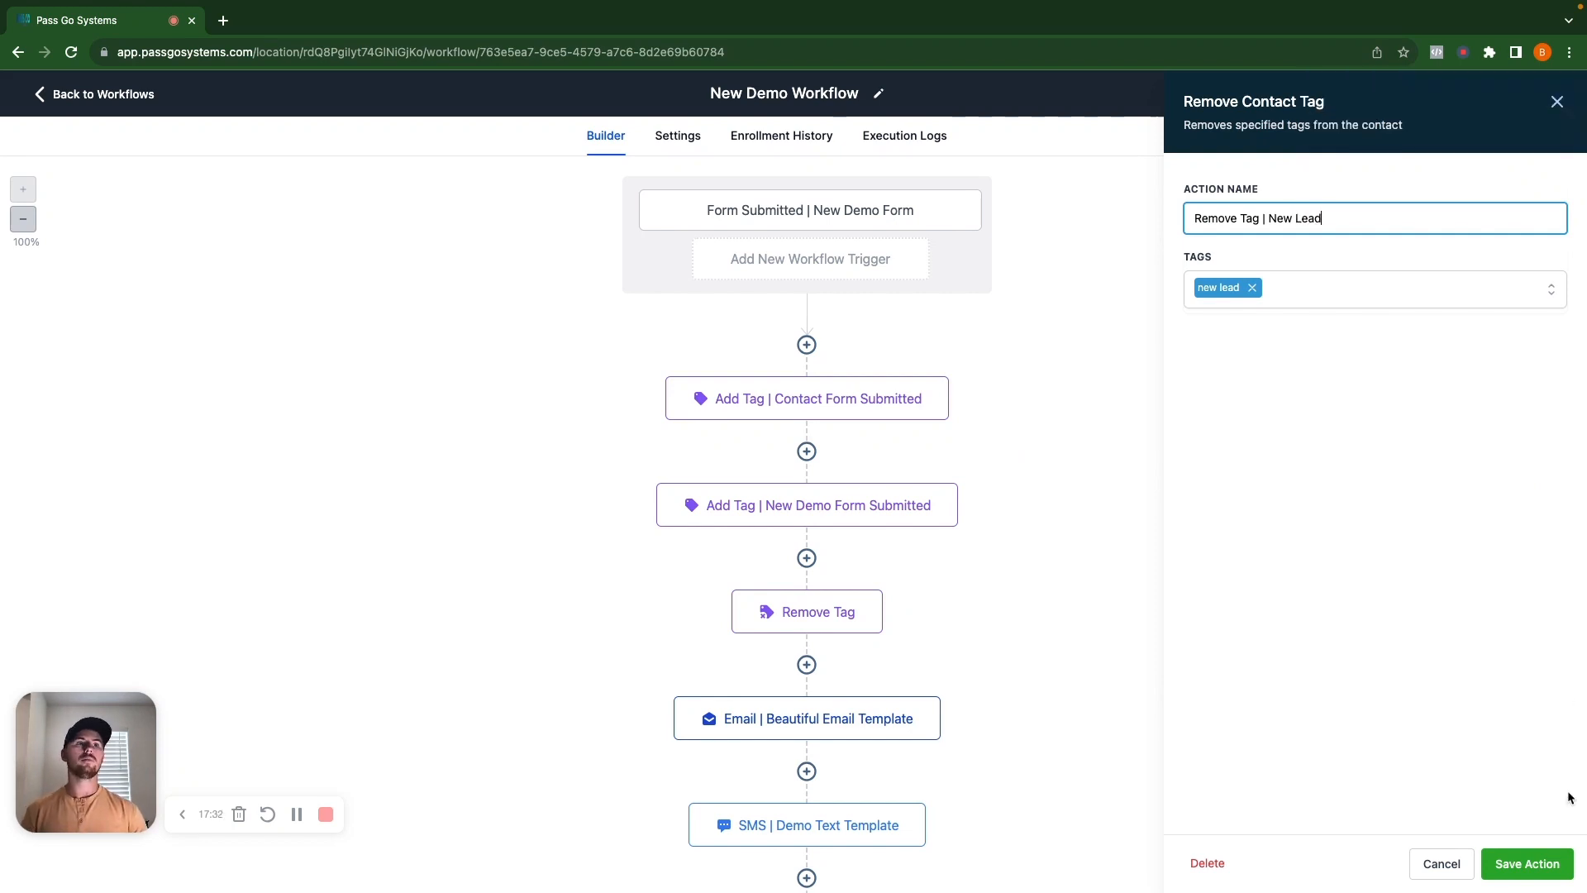
{"action": "left_click", "coordinate": [1528, 864]}
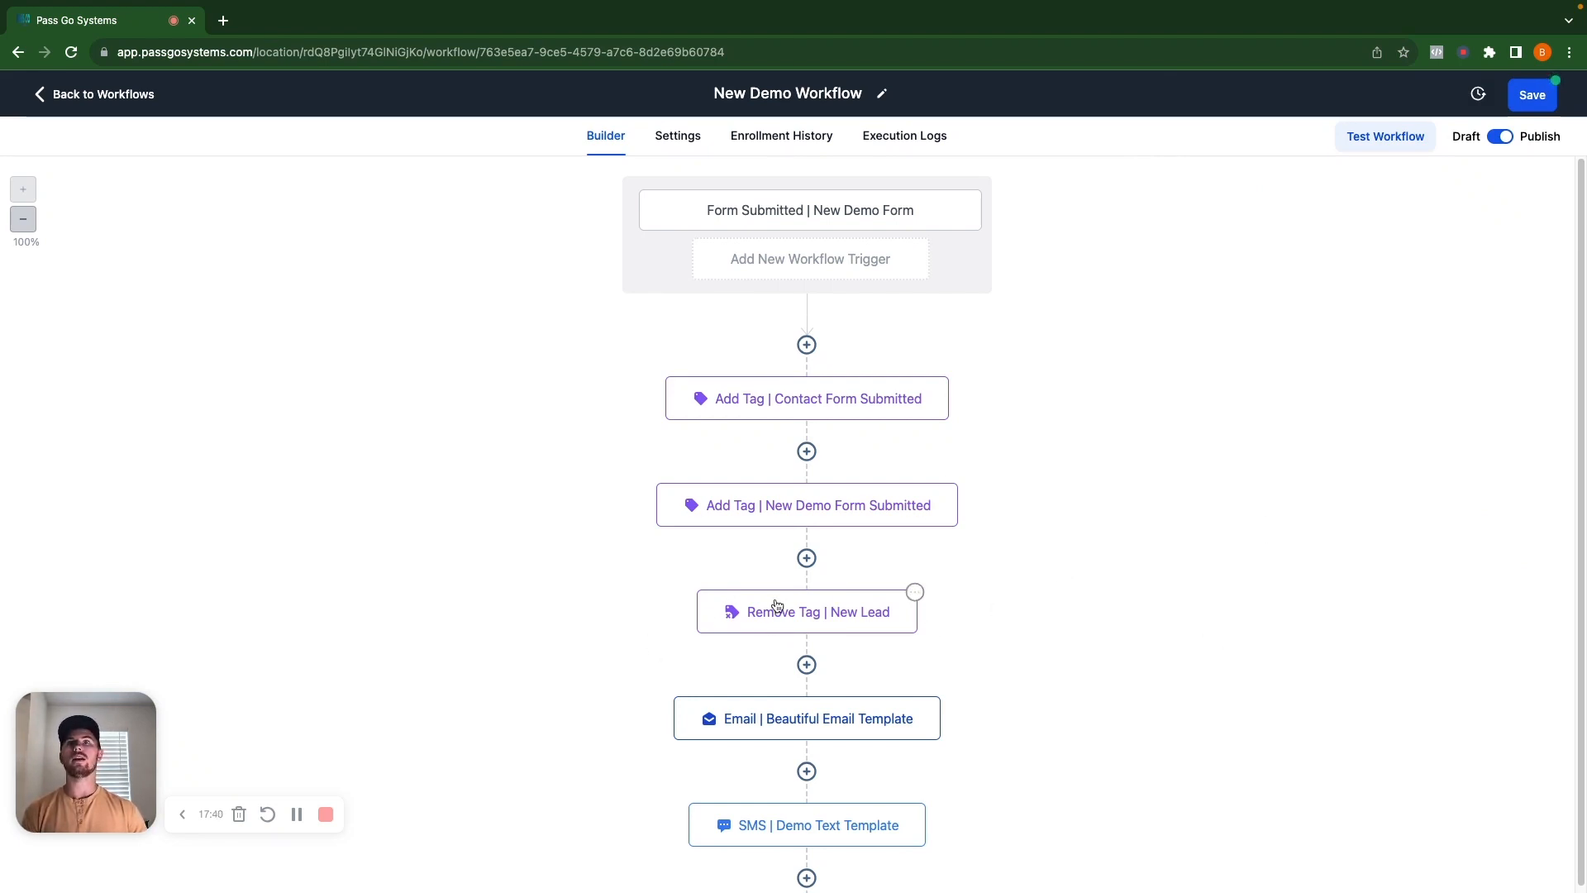
Add a Contact Tag trigger filtered on Tag Removed = 'new lead' and save it.
{"action": "left_click", "coordinate": [794, 276]}
{"action": "left_click", "coordinate": [1255, 201]}
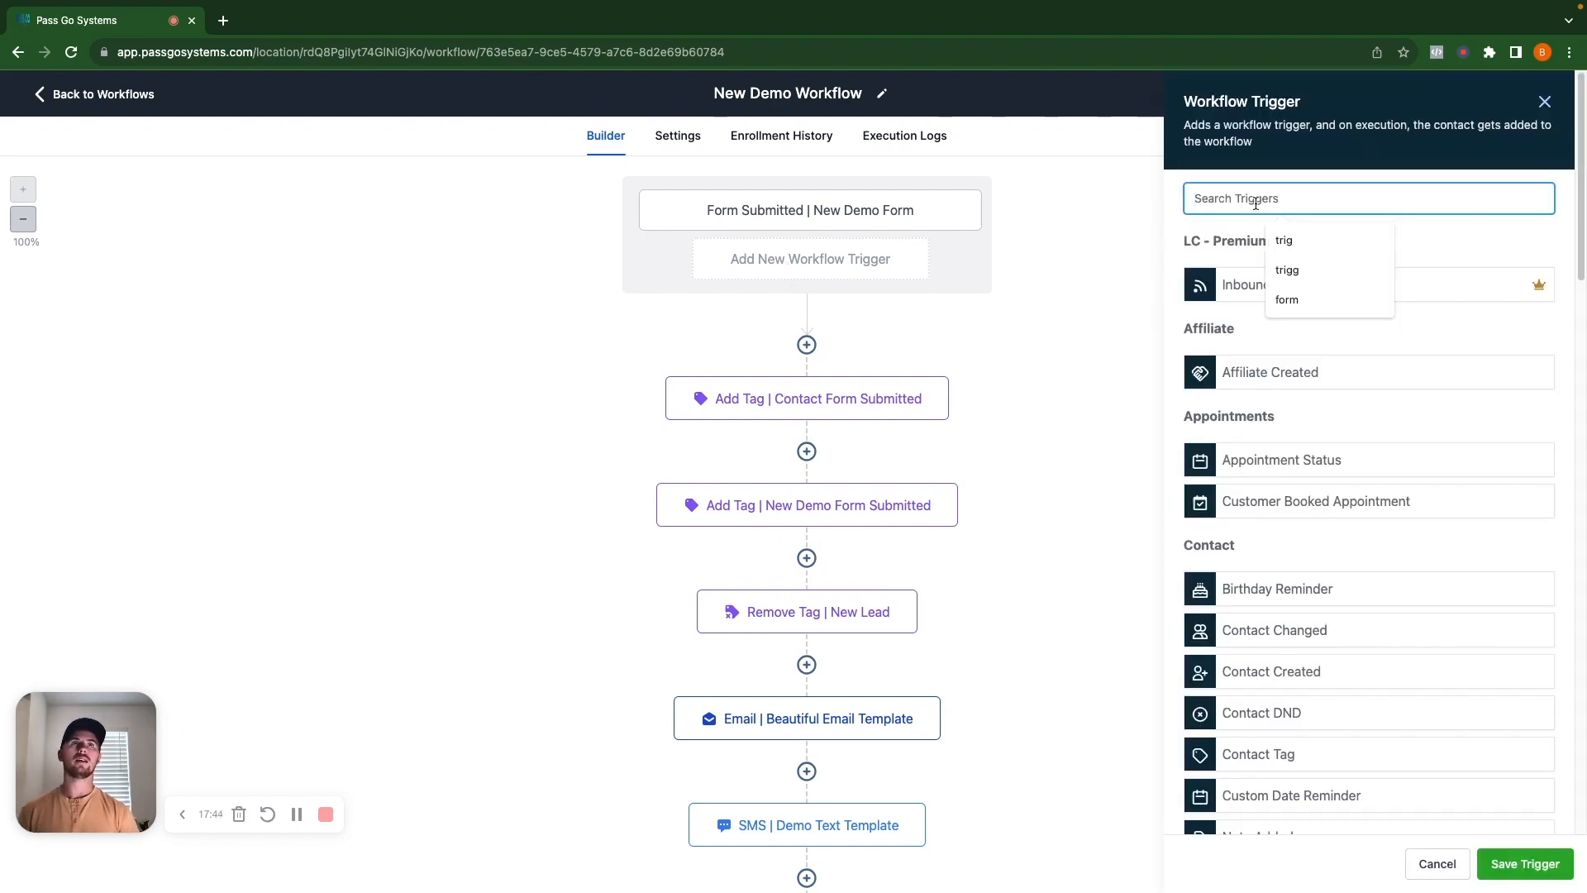
{"action": "type", "text": "tag"}
{"action": "left_click", "coordinate": [1327, 297]}
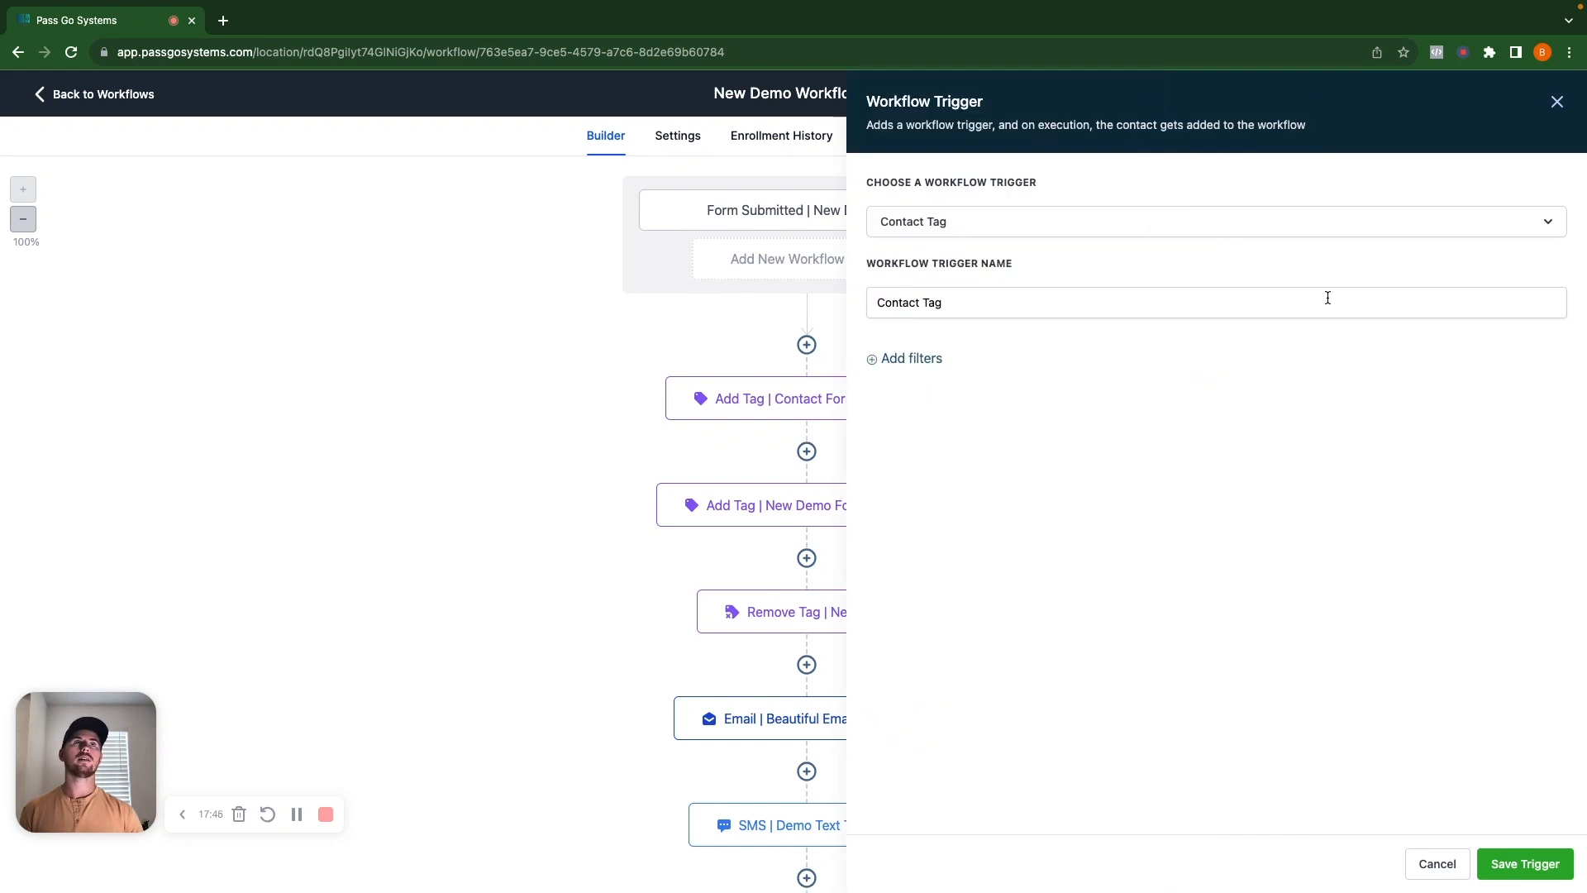
{"action": "left_click", "coordinate": [925, 358]}
{"action": "left_click", "coordinate": [956, 378]}
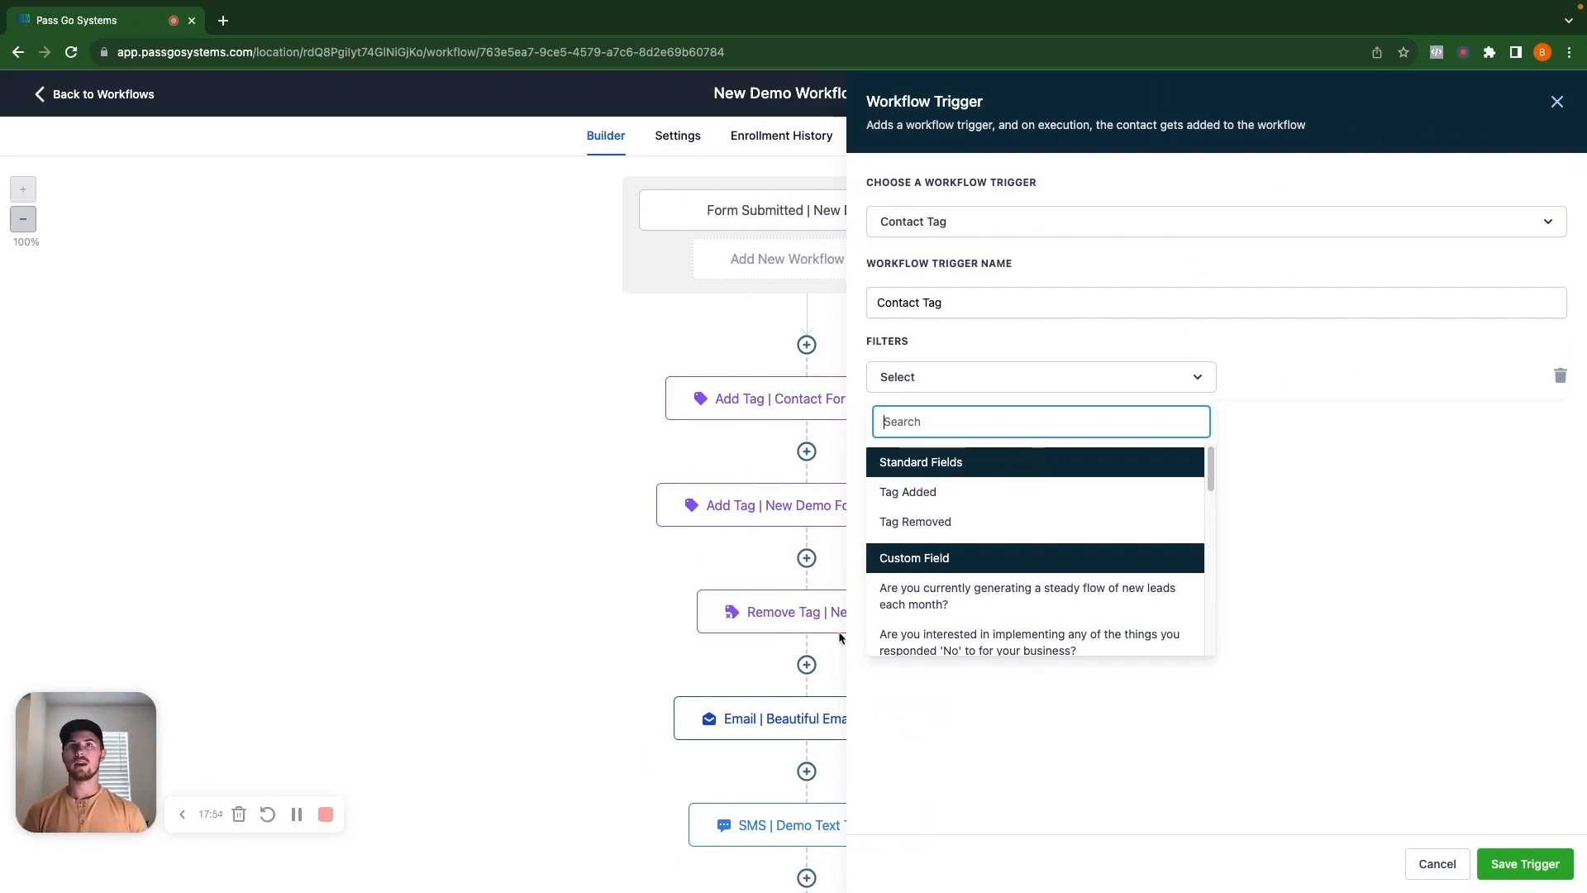
{"action": "left_click", "coordinate": [940, 522]}
{"action": "left_click", "coordinate": [1289, 376]}
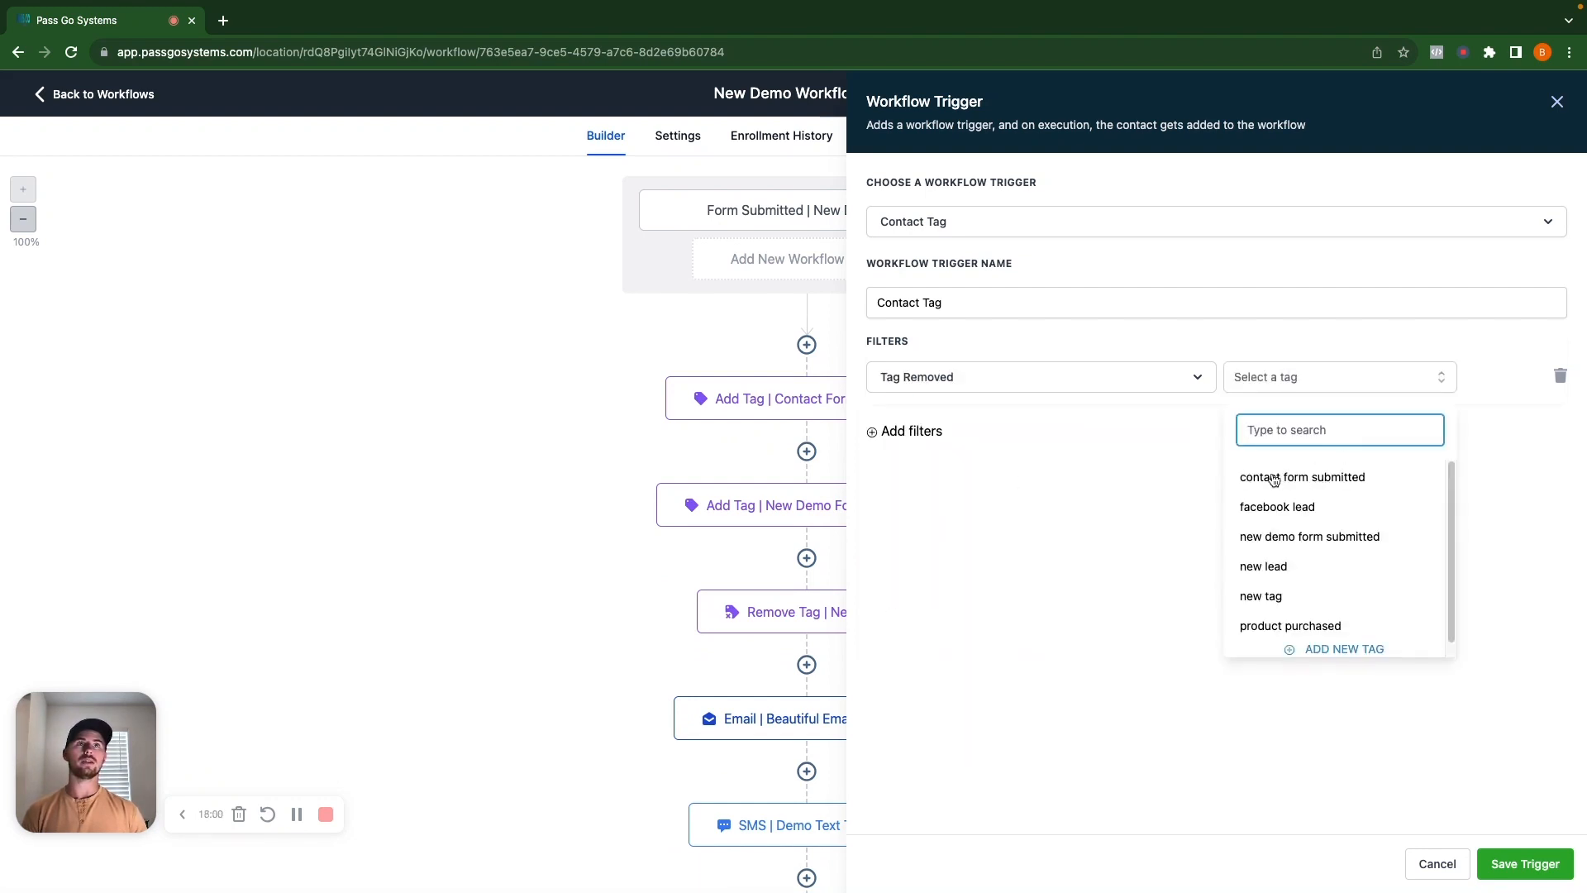
{"action": "left_click", "coordinate": [1272, 580]}
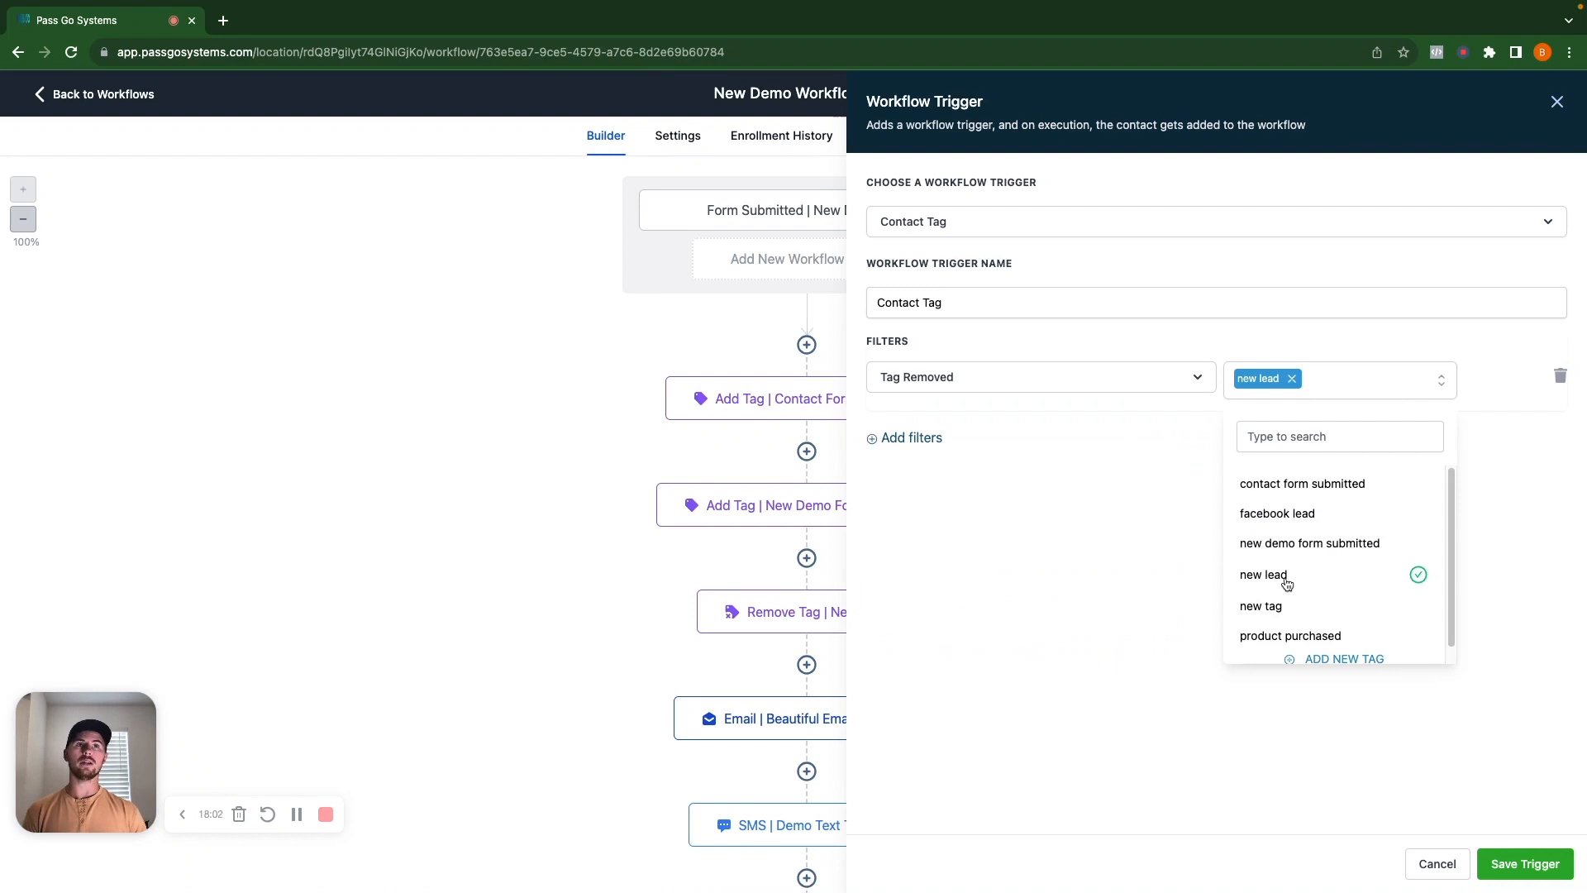
{"action": "left_click", "coordinate": [1015, 613]}
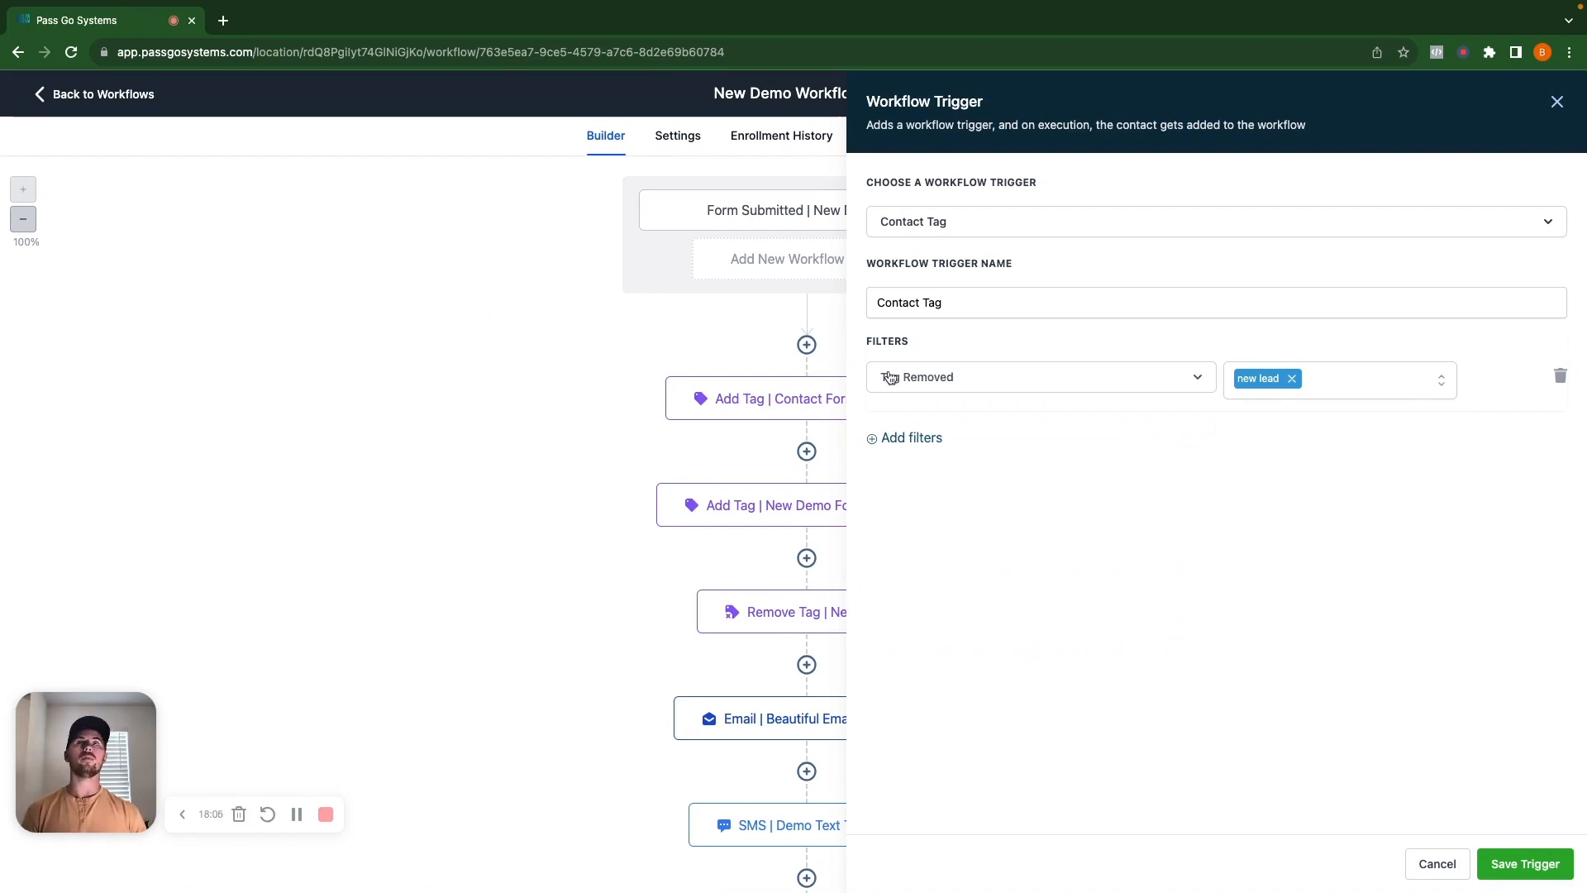
{"action": "left_click", "coordinate": [1506, 866]}
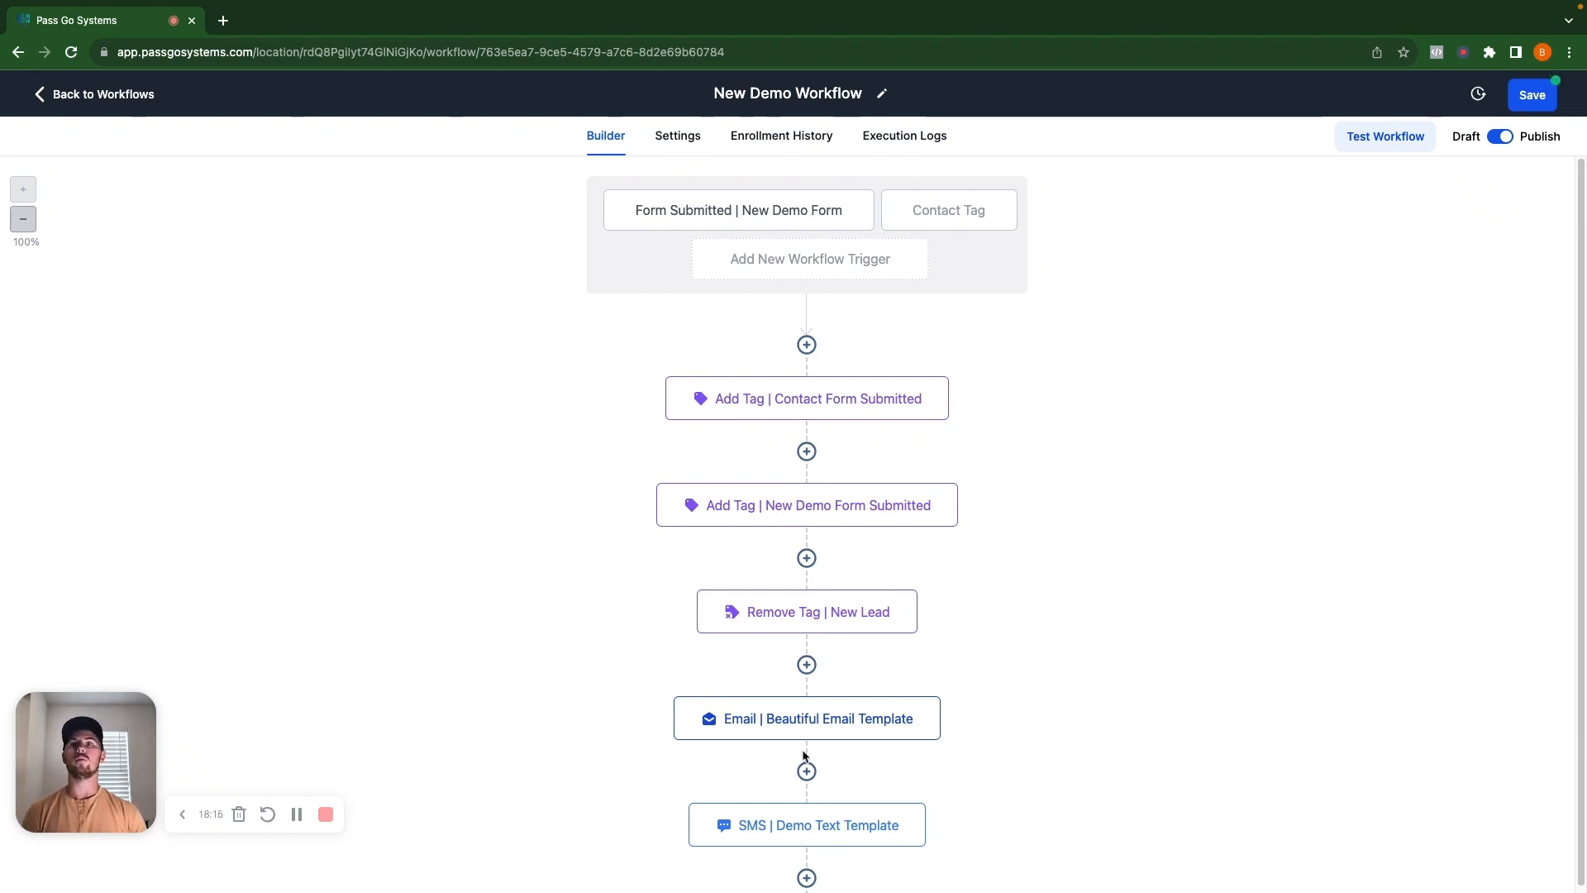
Delete the Contact Tag trigger and save the workflow.
{"action": "left_click", "coordinate": [947, 216]}
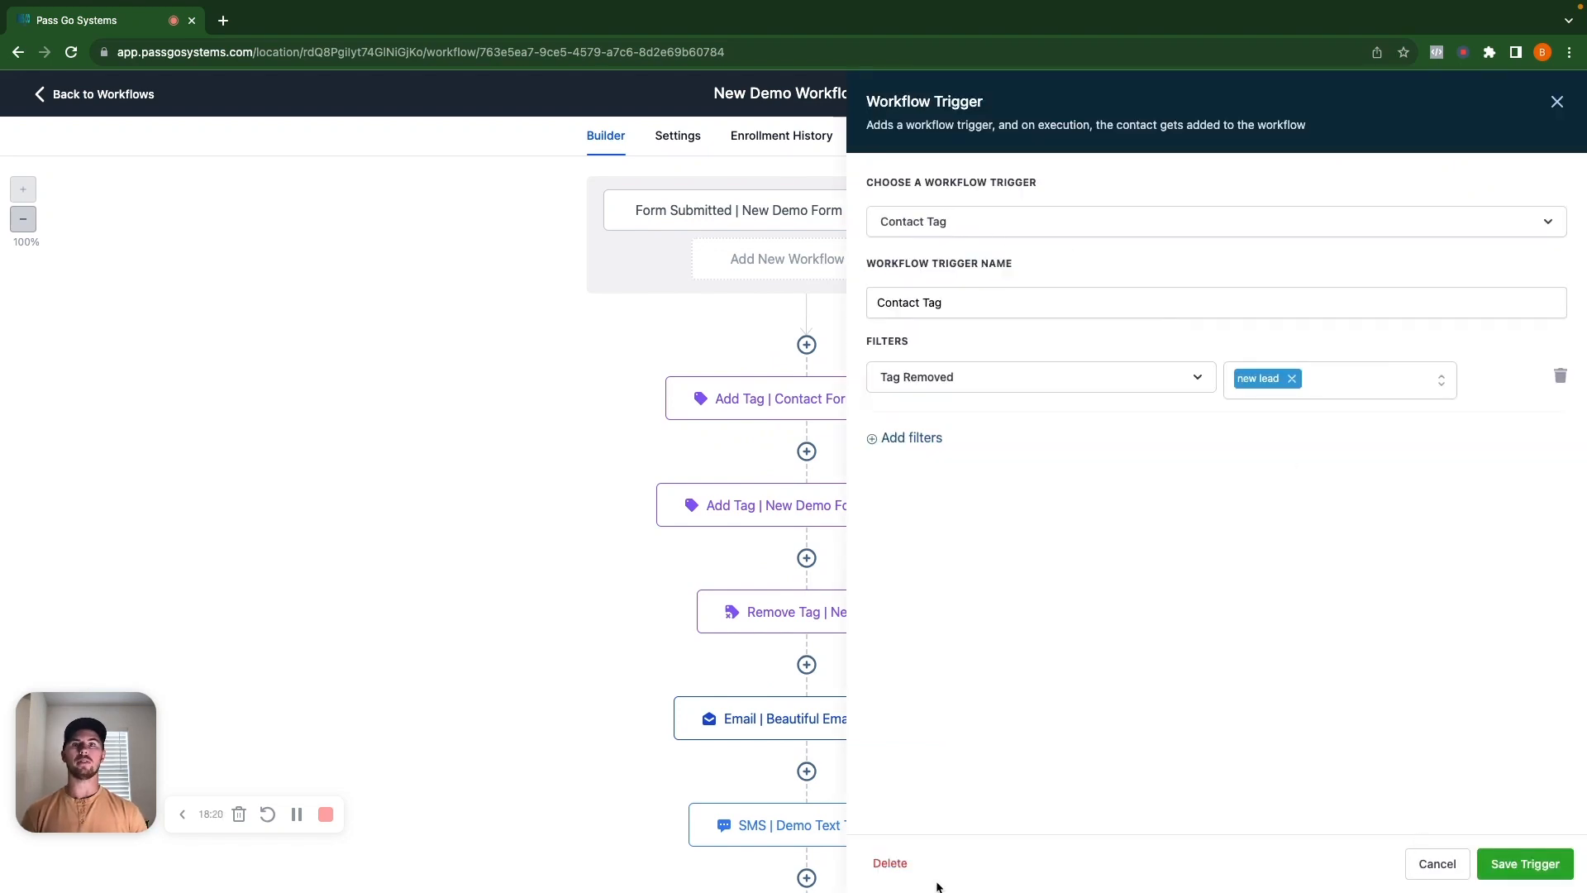
{"action": "left_click", "coordinate": [890, 863]}
{"action": "left_click", "coordinate": [966, 531]}
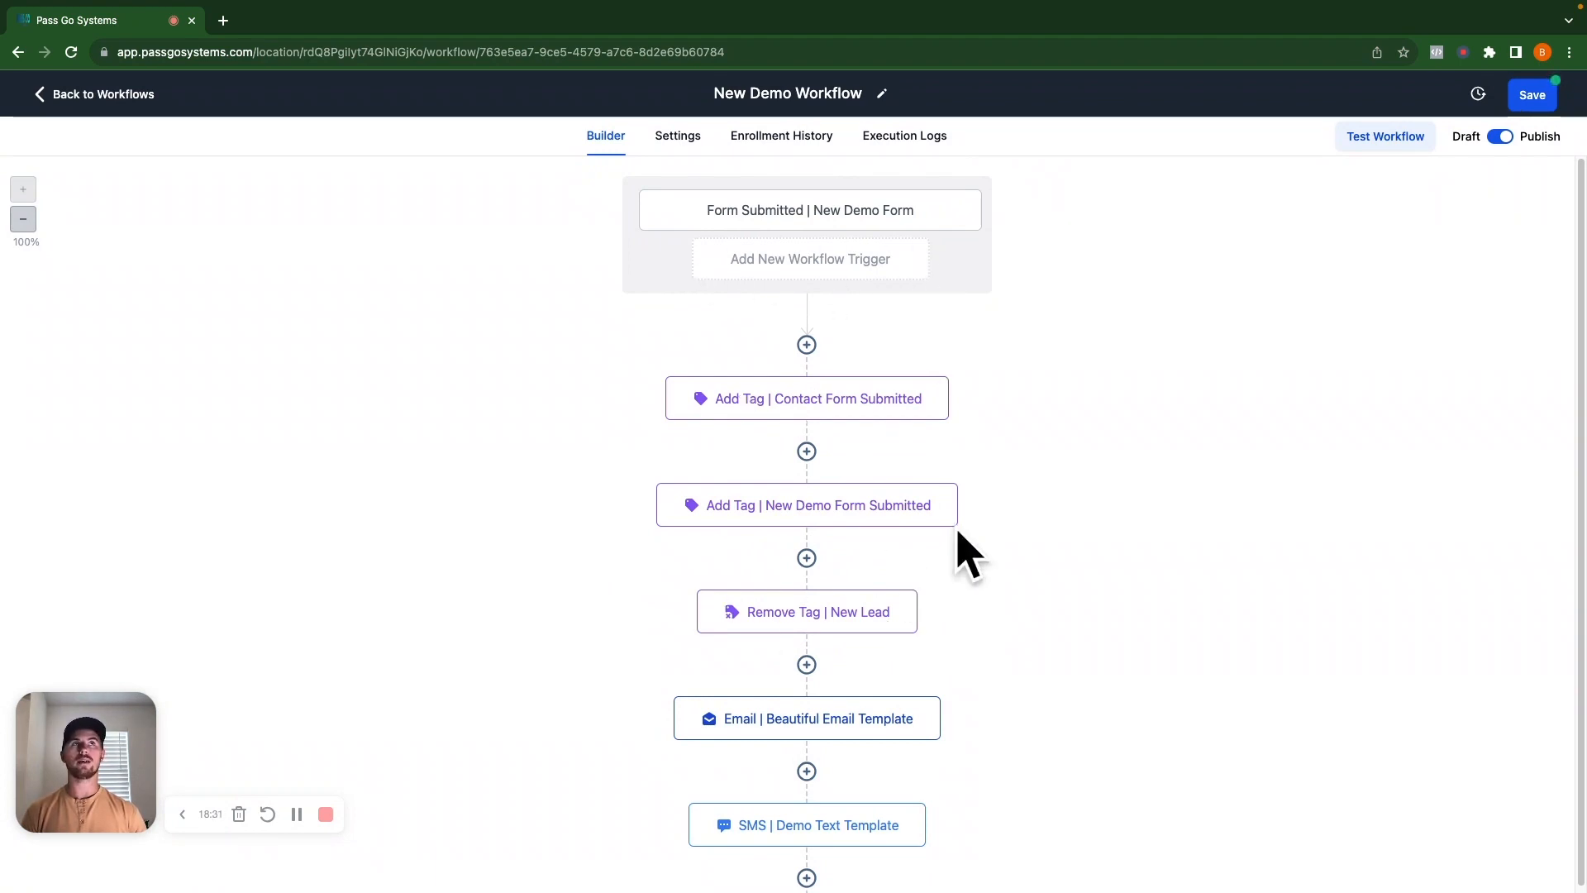
{"action": "left_click", "coordinate": [1541, 101]}
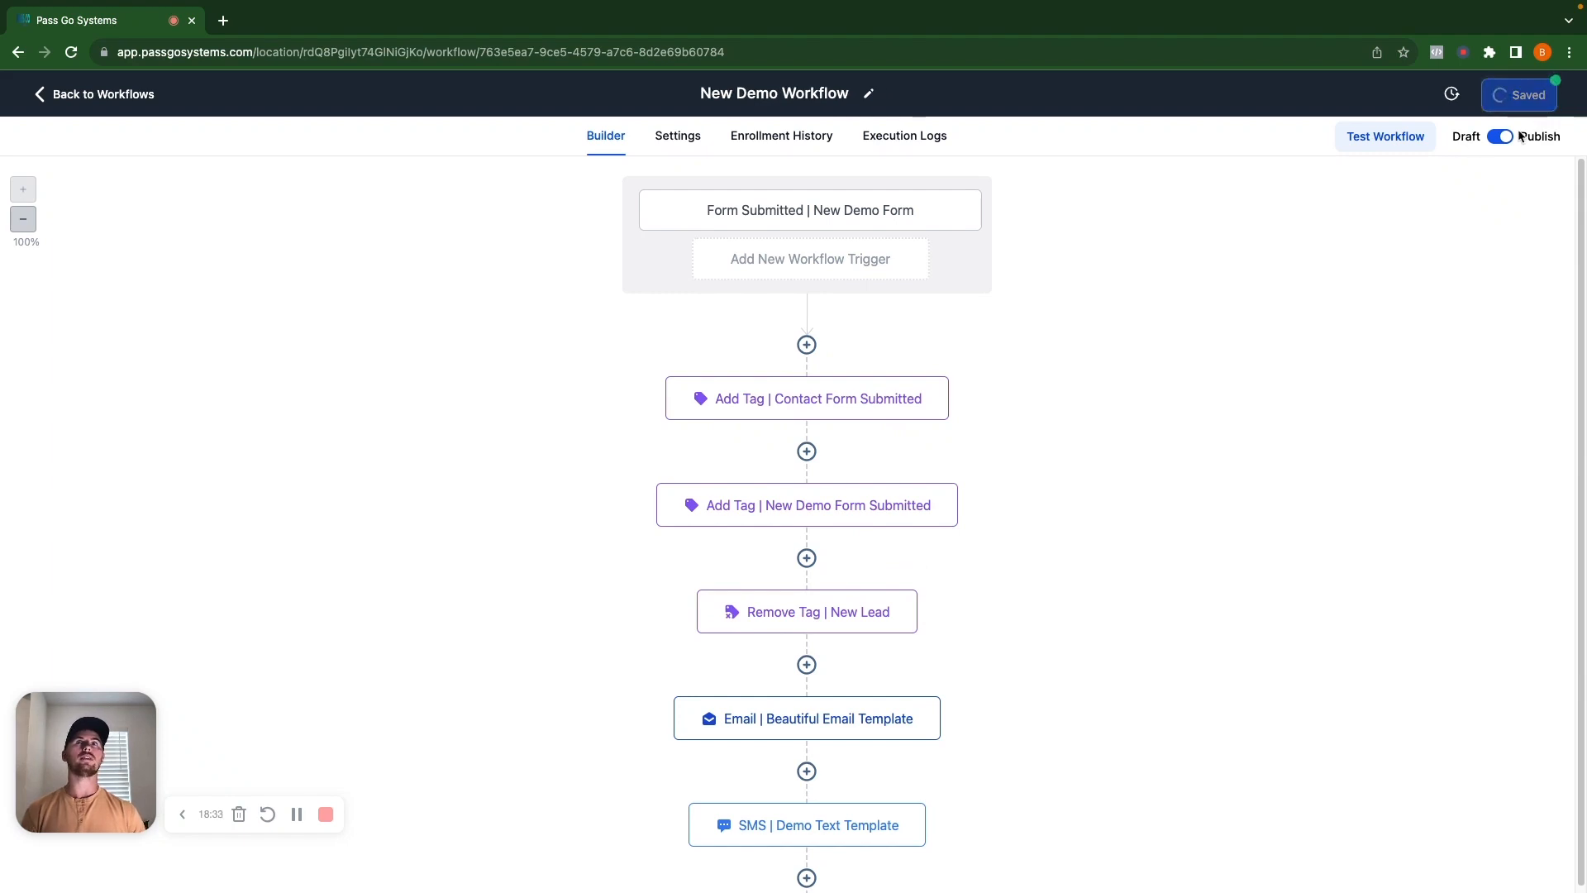
Leave the workflow and open New Demo Funnel's page in the page builder via Edit Page.
{"action": "left_click", "coordinate": [107, 97]}
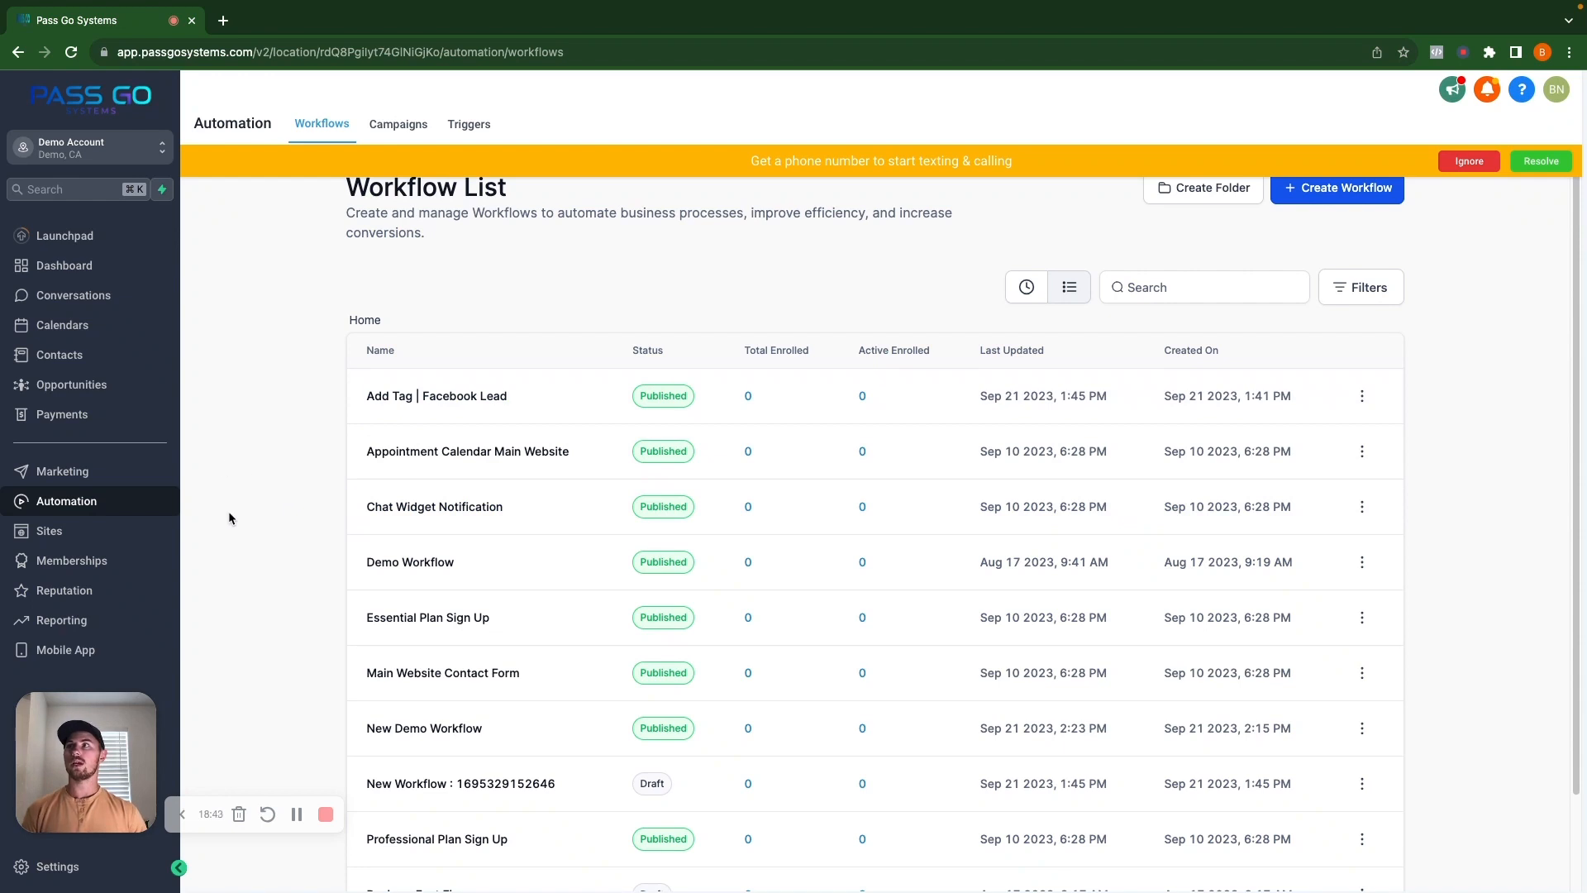
{"action": "left_click", "coordinate": [70, 536]}
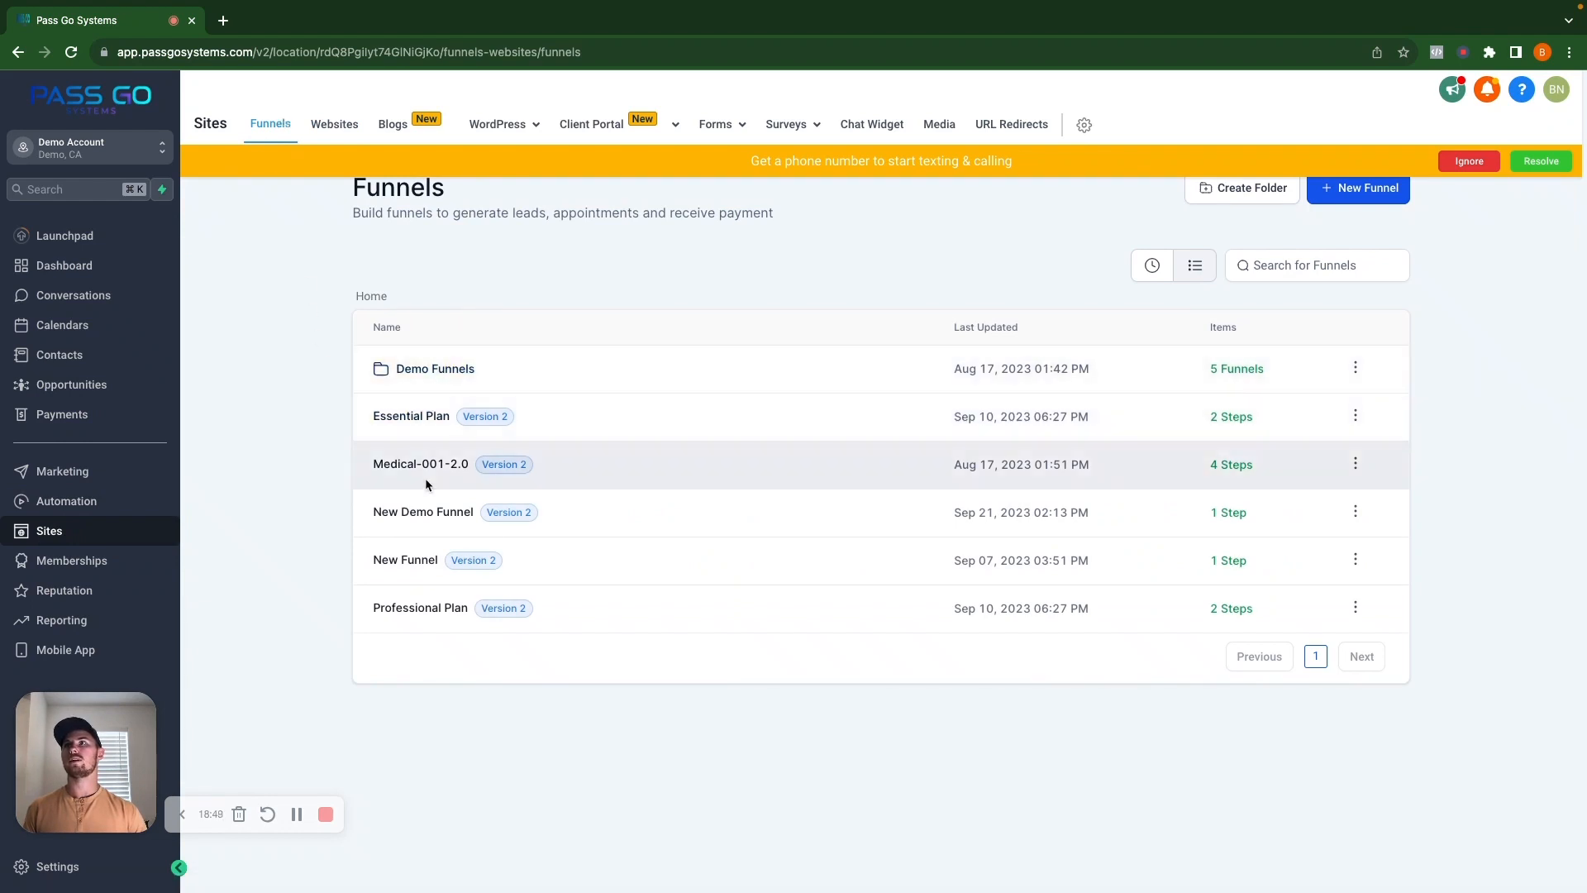
{"action": "left_click", "coordinate": [419, 513]}
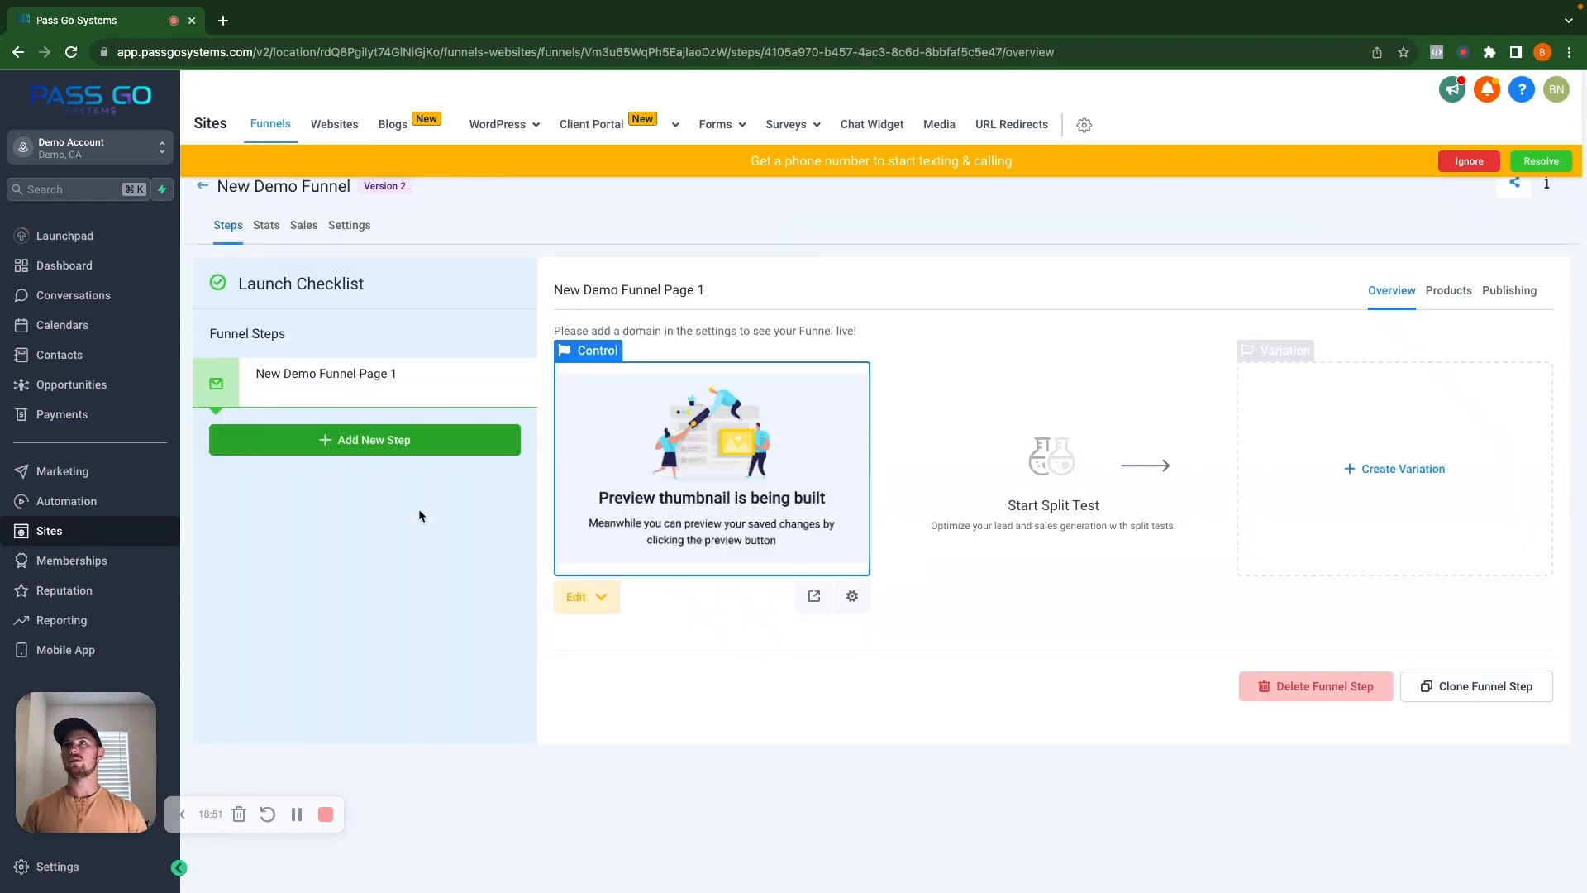
{"action": "left_click", "coordinate": [576, 597]}
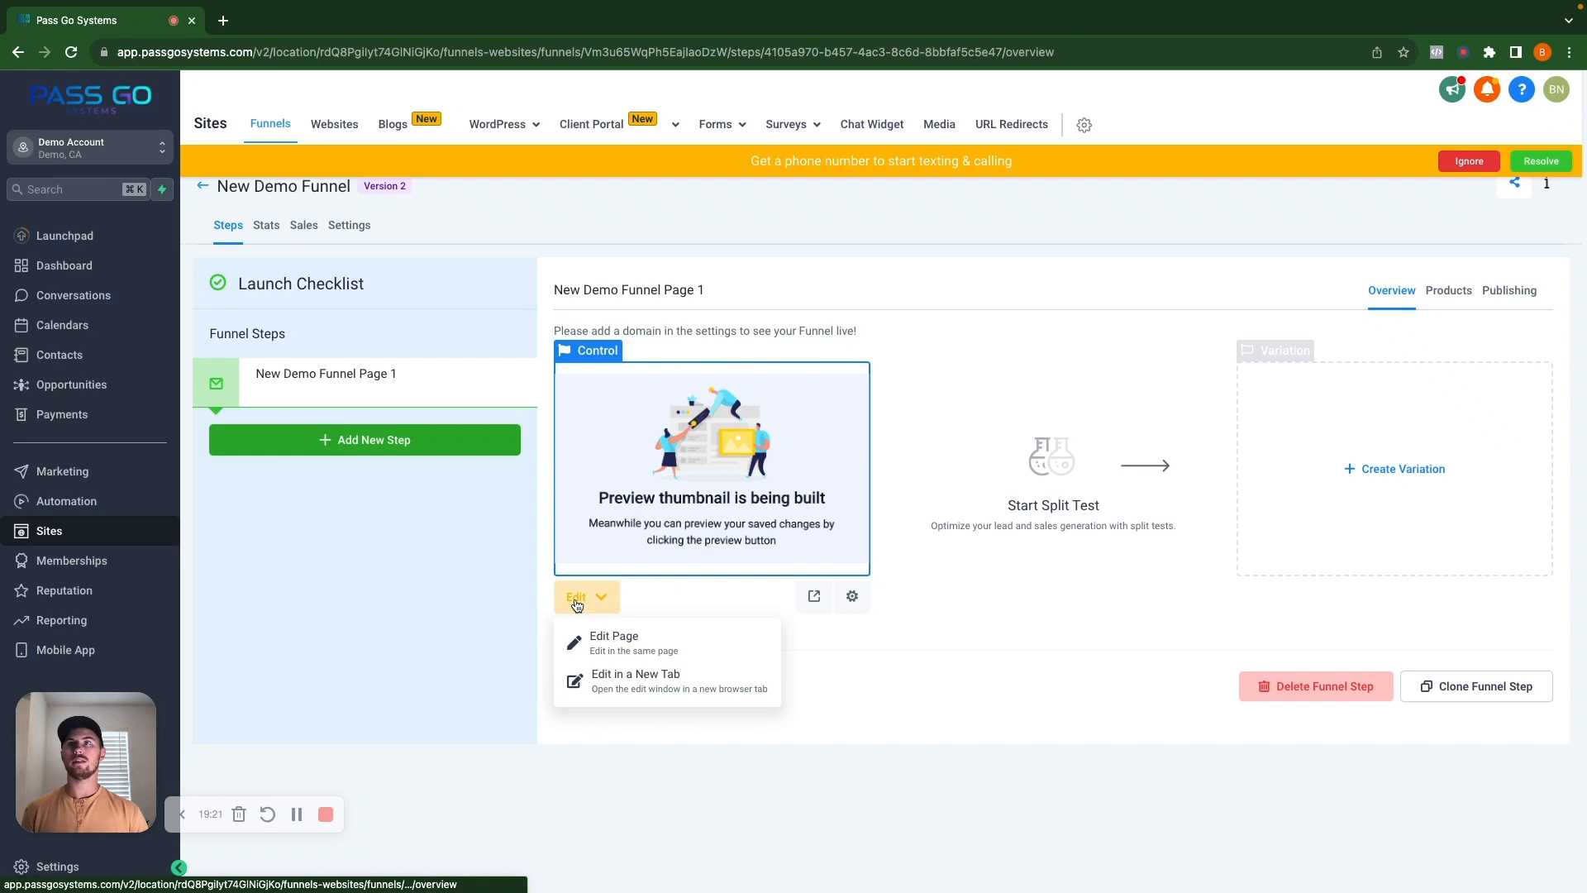
{"action": "left_click", "coordinate": [632, 642]}
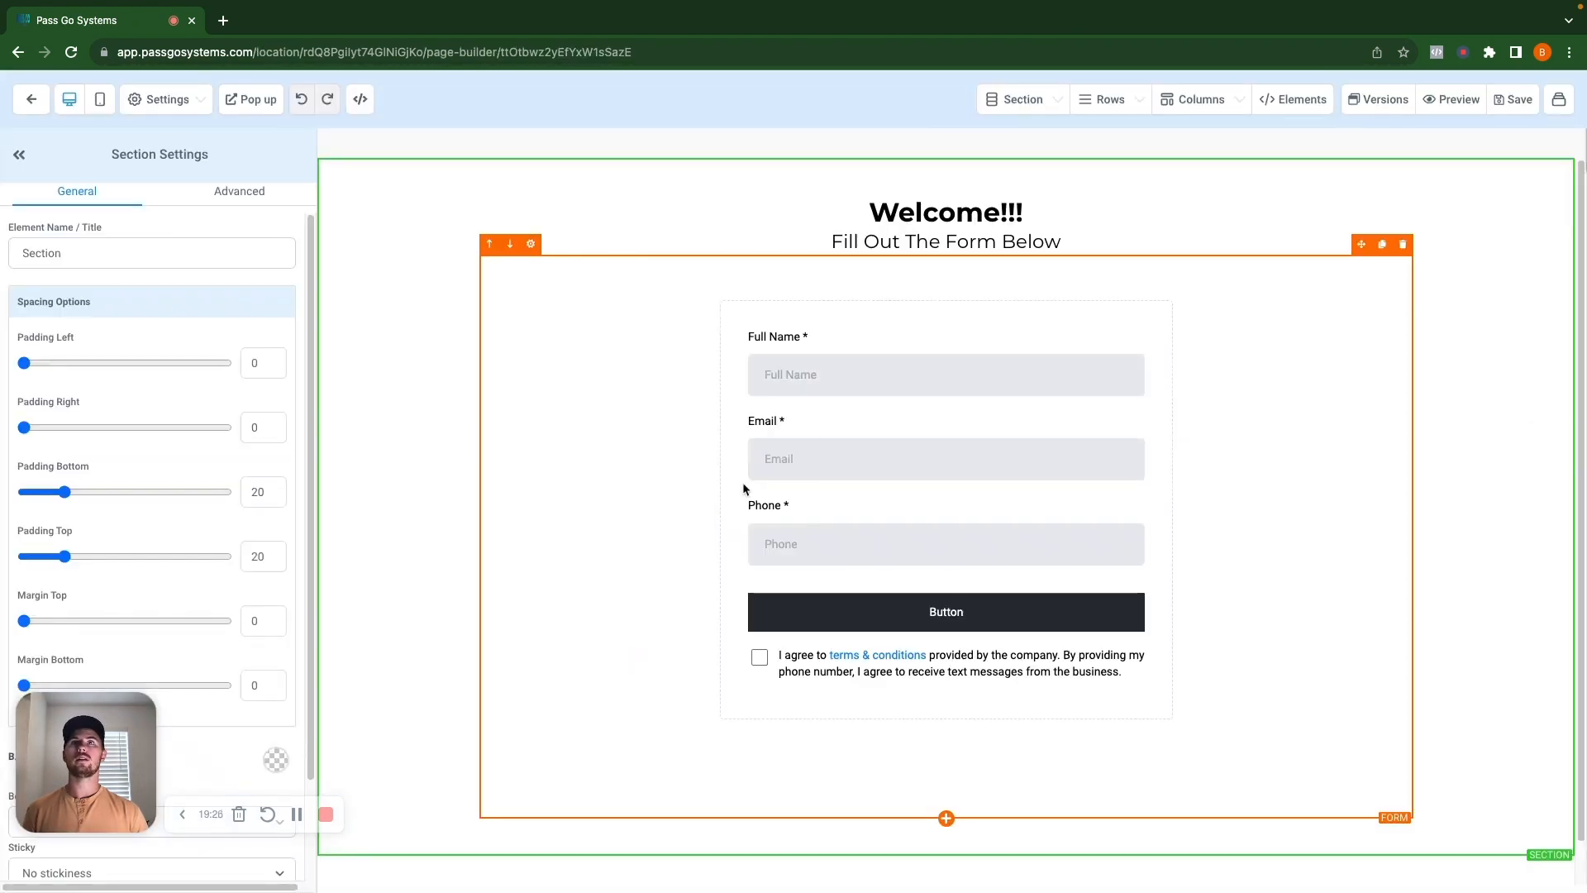
Preview the Welcome!!! page in a new tab and autofill its Full Name and Email fields.
{"action": "left_click", "coordinate": [1435, 102]}
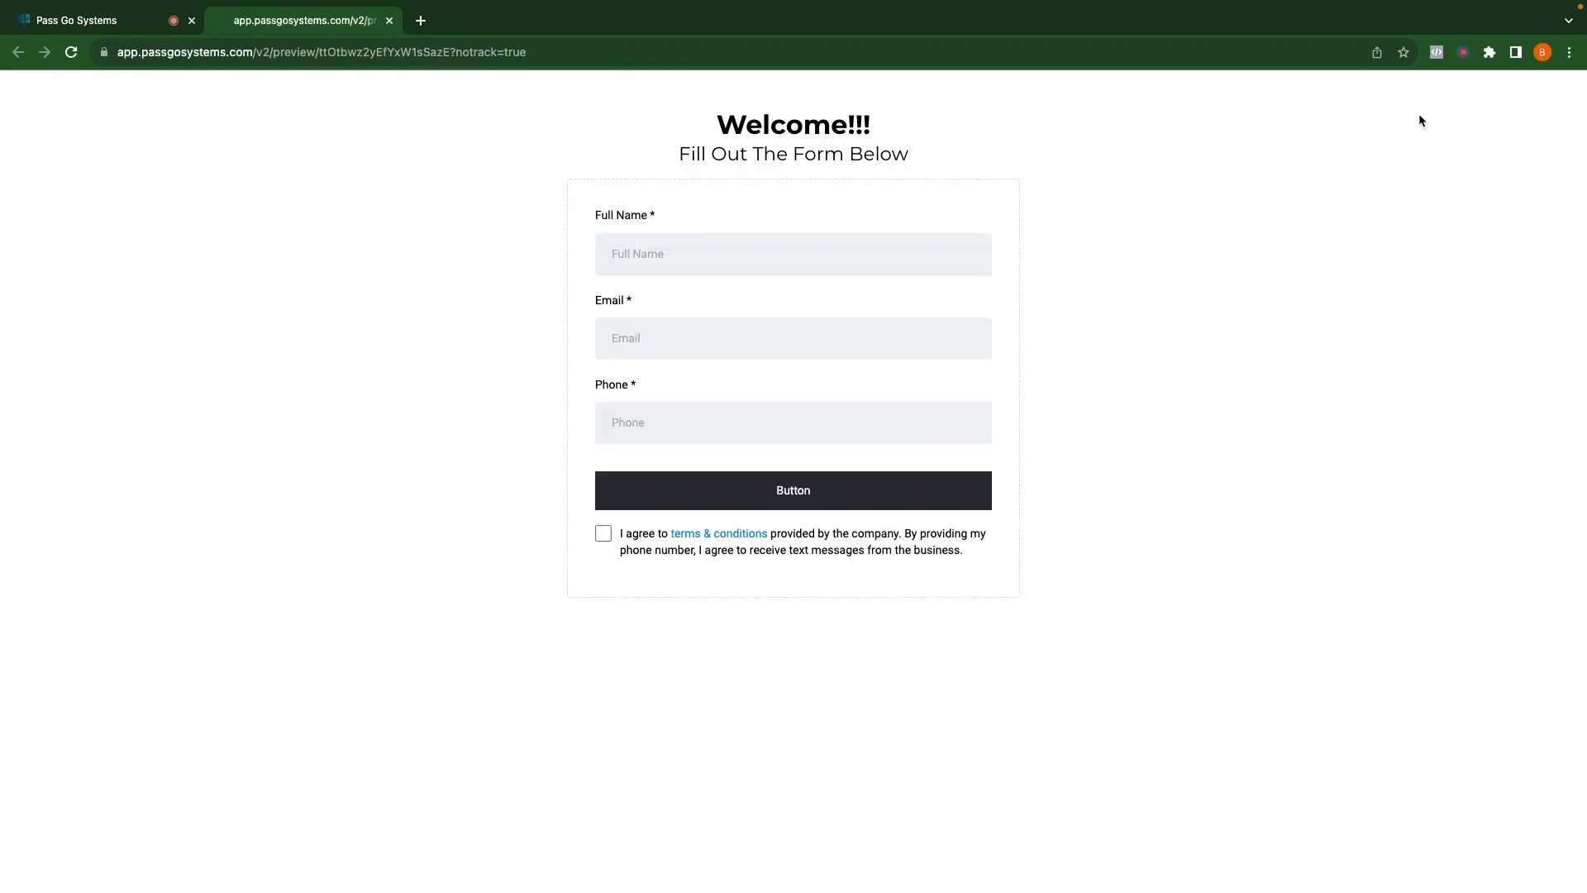
{"action": "left_click", "coordinate": [755, 253]}
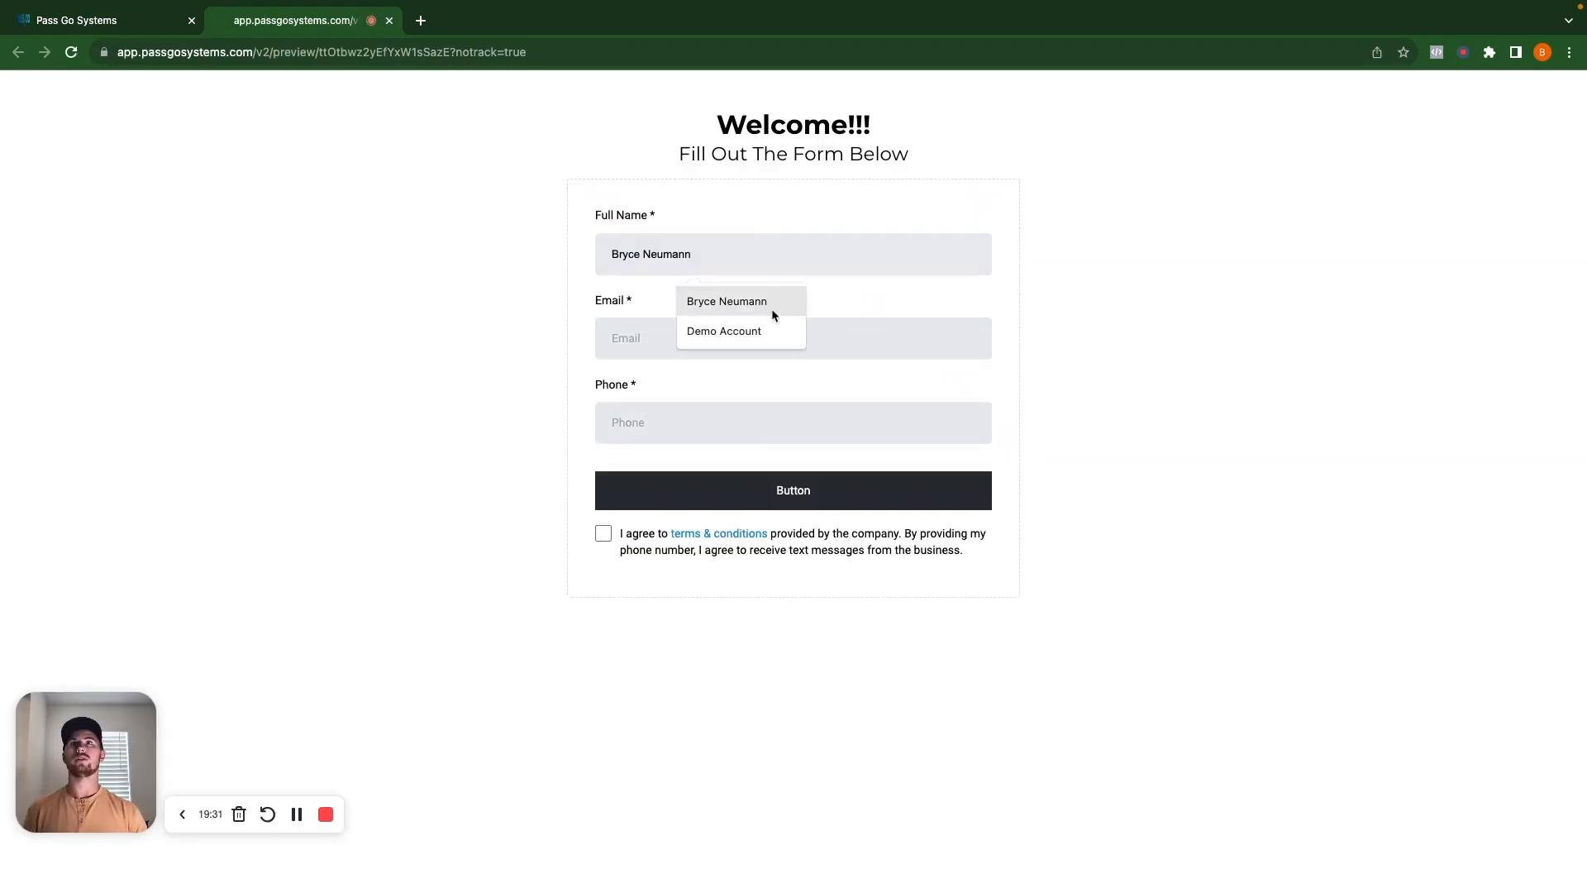
{"action": "left_click", "coordinate": [725, 302]}
{"action": "left_click", "coordinate": [648, 337]}
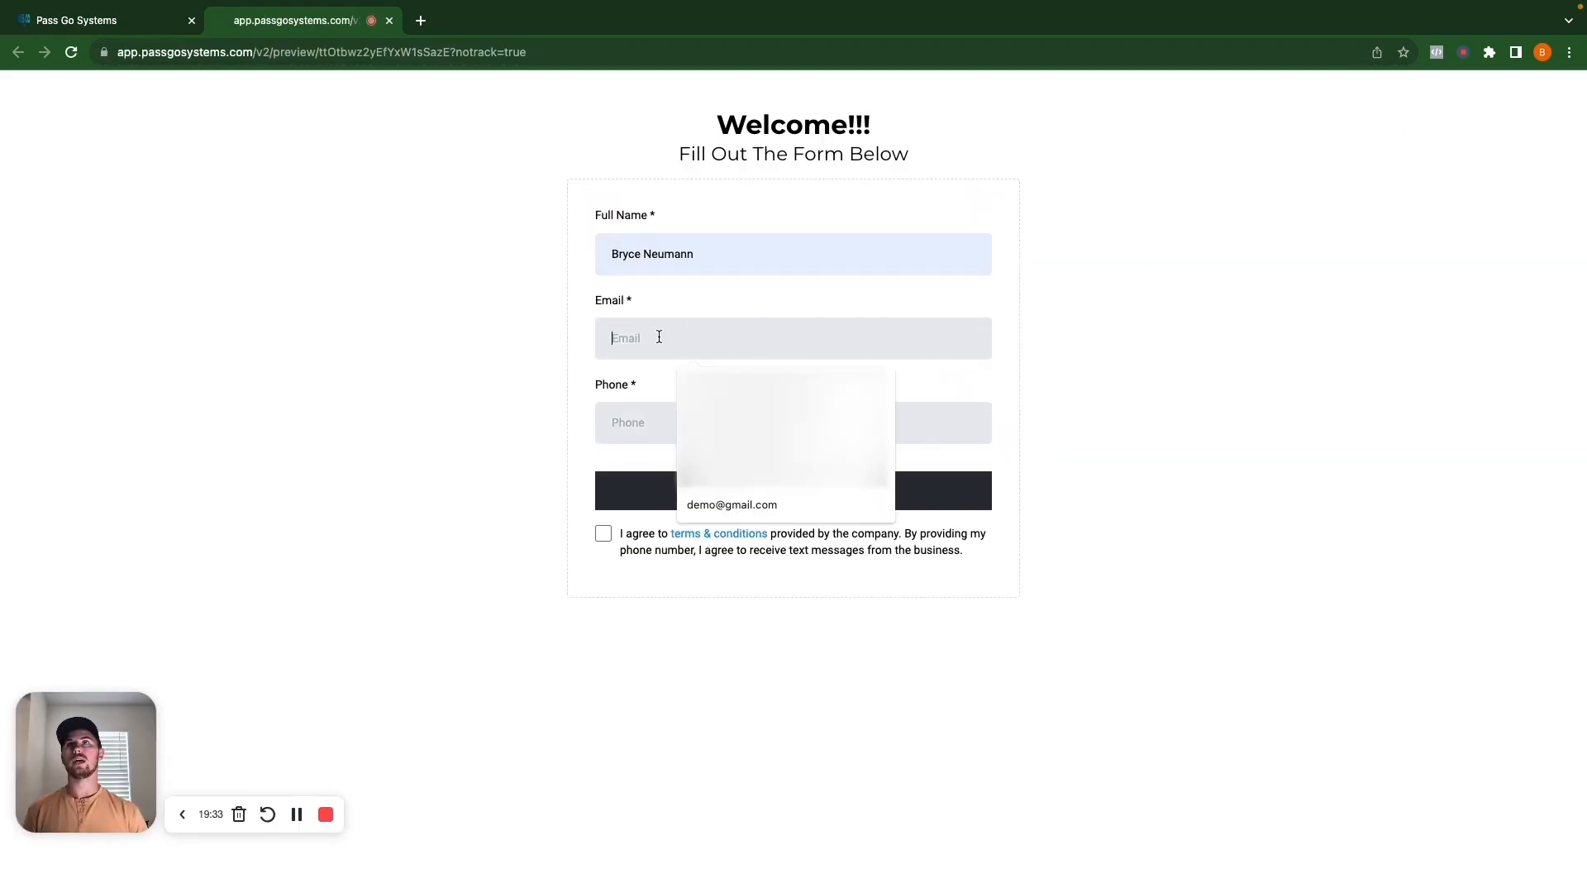
{"action": "left_click", "coordinate": [801, 504]}
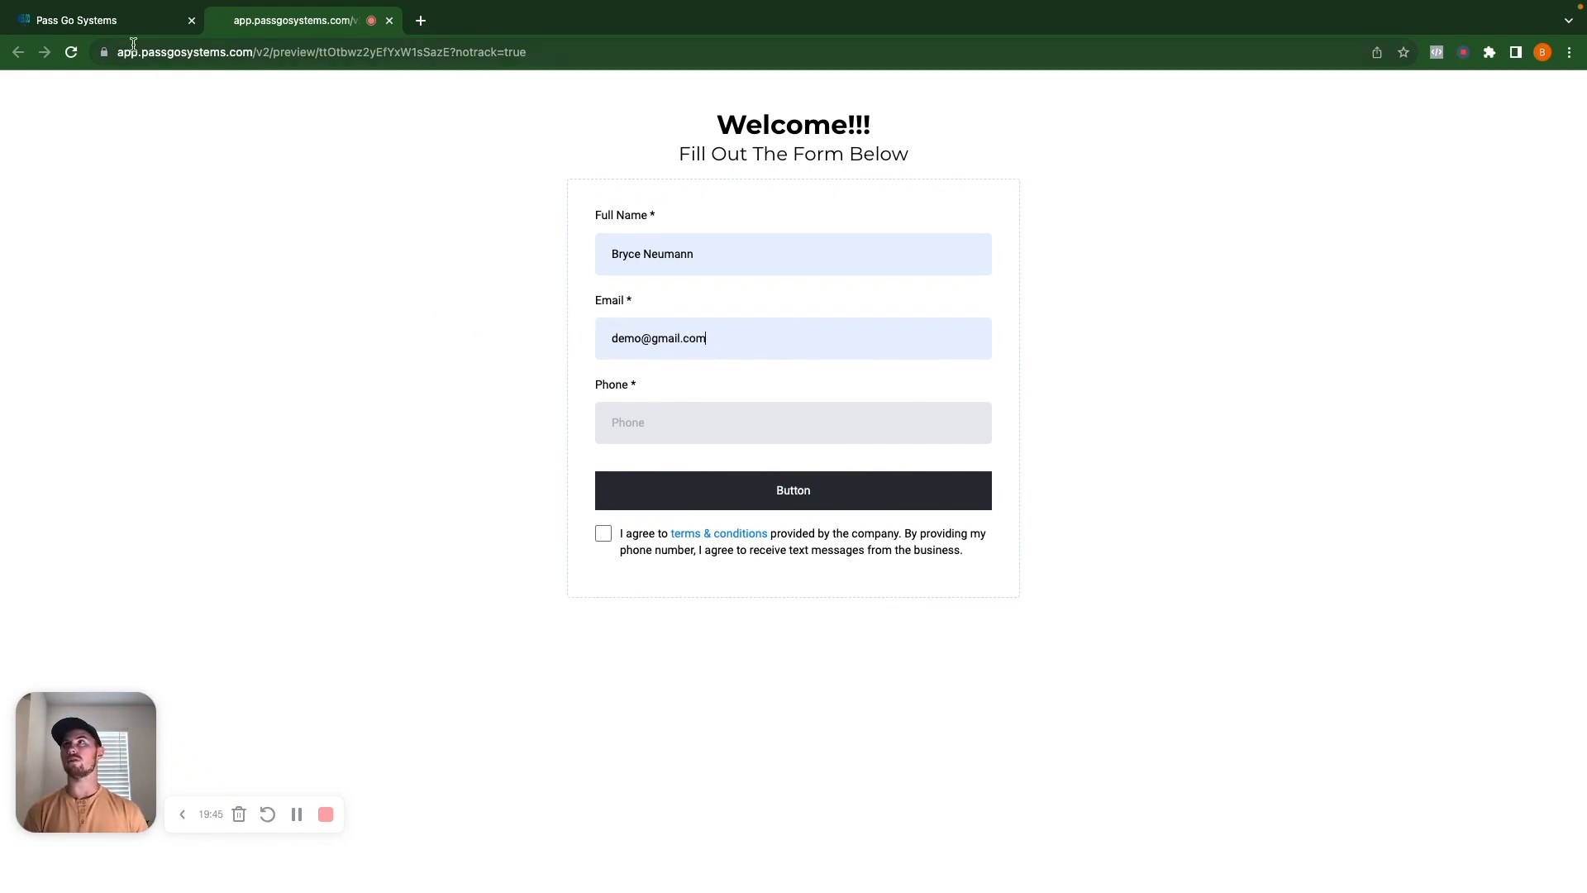
{"action": "left_click", "coordinate": [83, 21]}
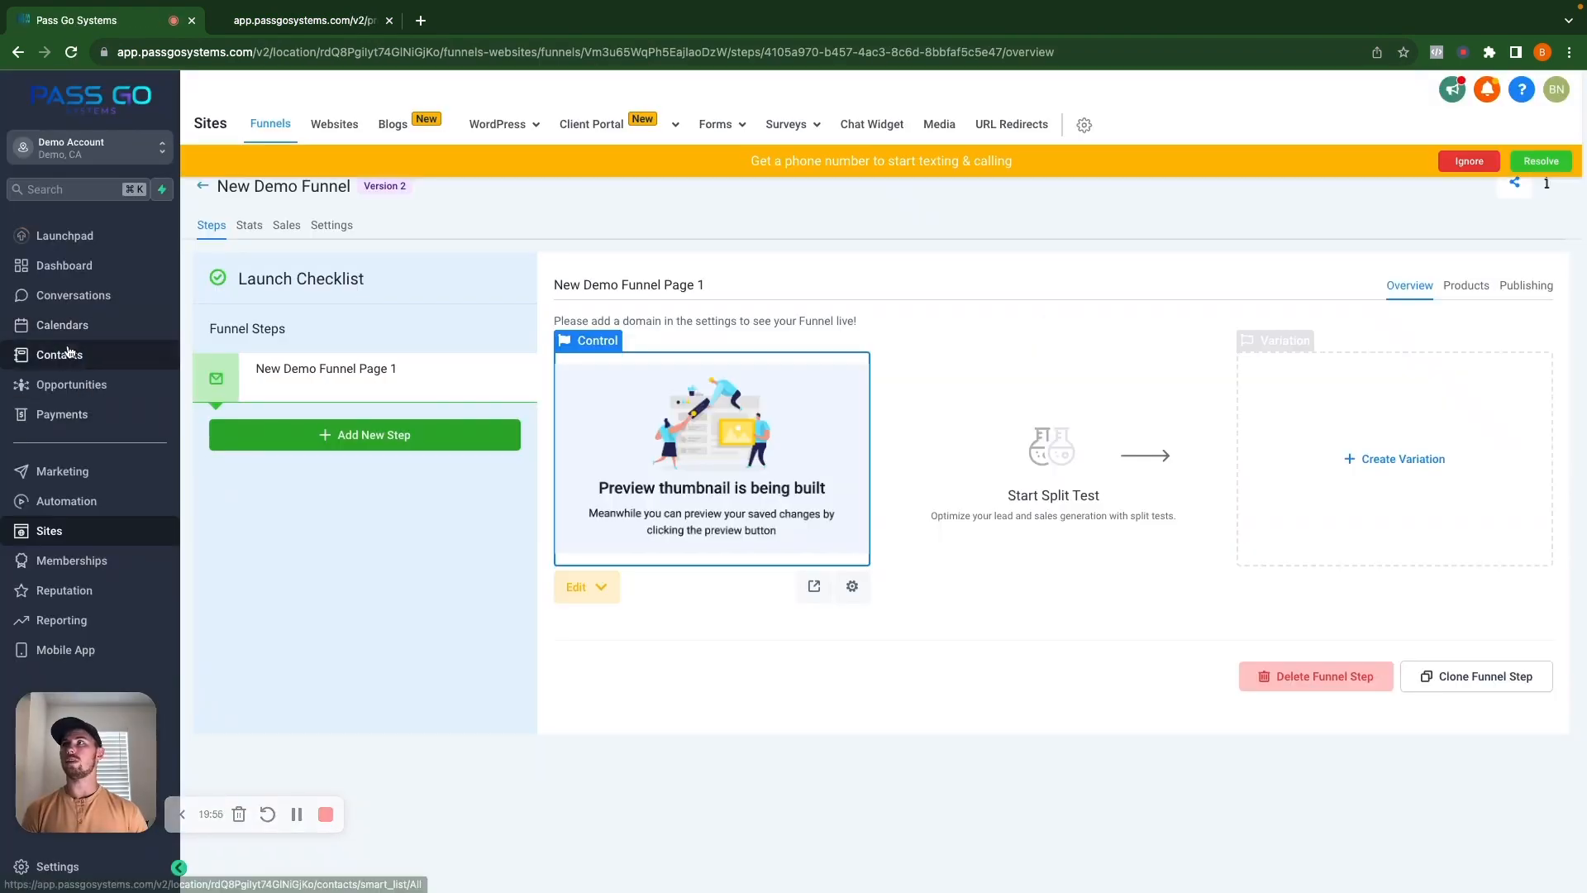
Check the Business Profile's Contact Deduplication Preferences, then return to the form preview tab.
{"action": "left_click", "coordinate": [68, 354]}
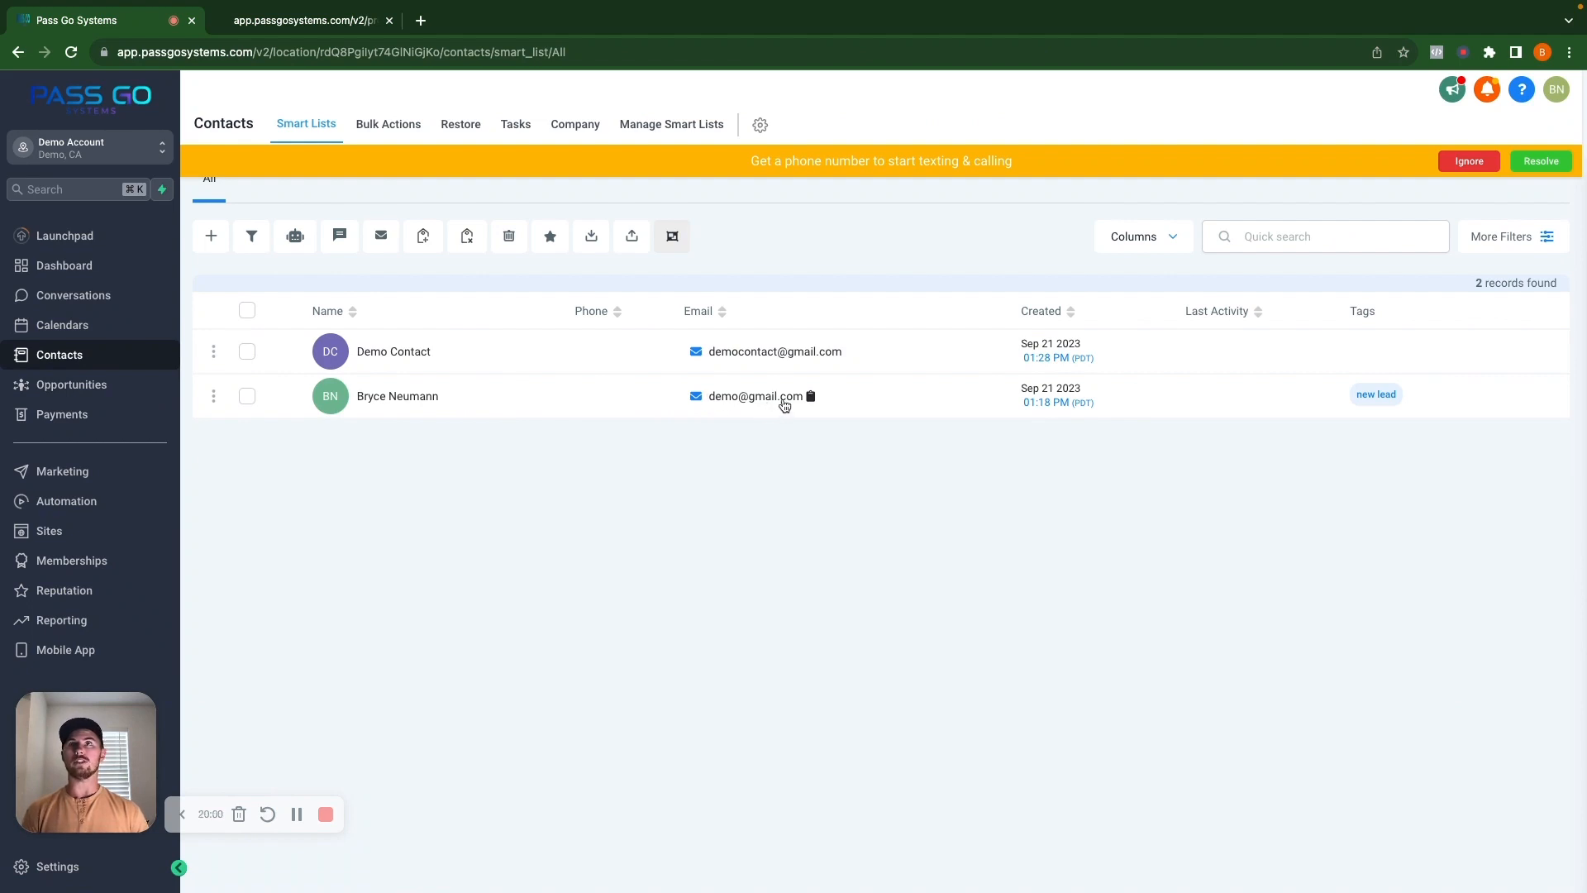
{"action": "left_click", "coordinate": [305, 33]}
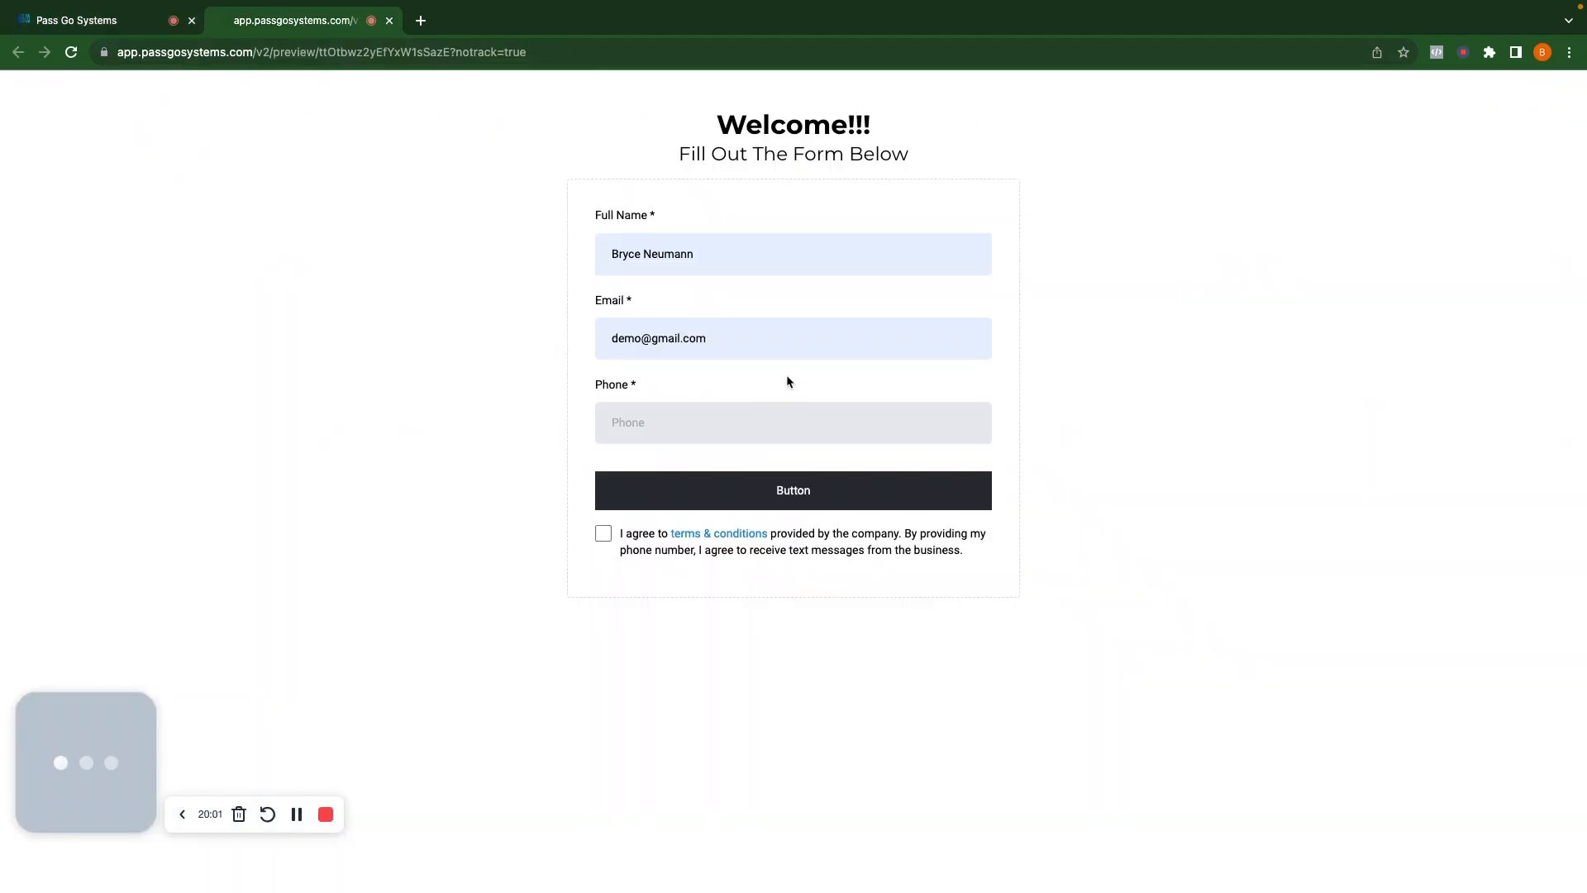
{"action": "left_click", "coordinate": [62, 25]}
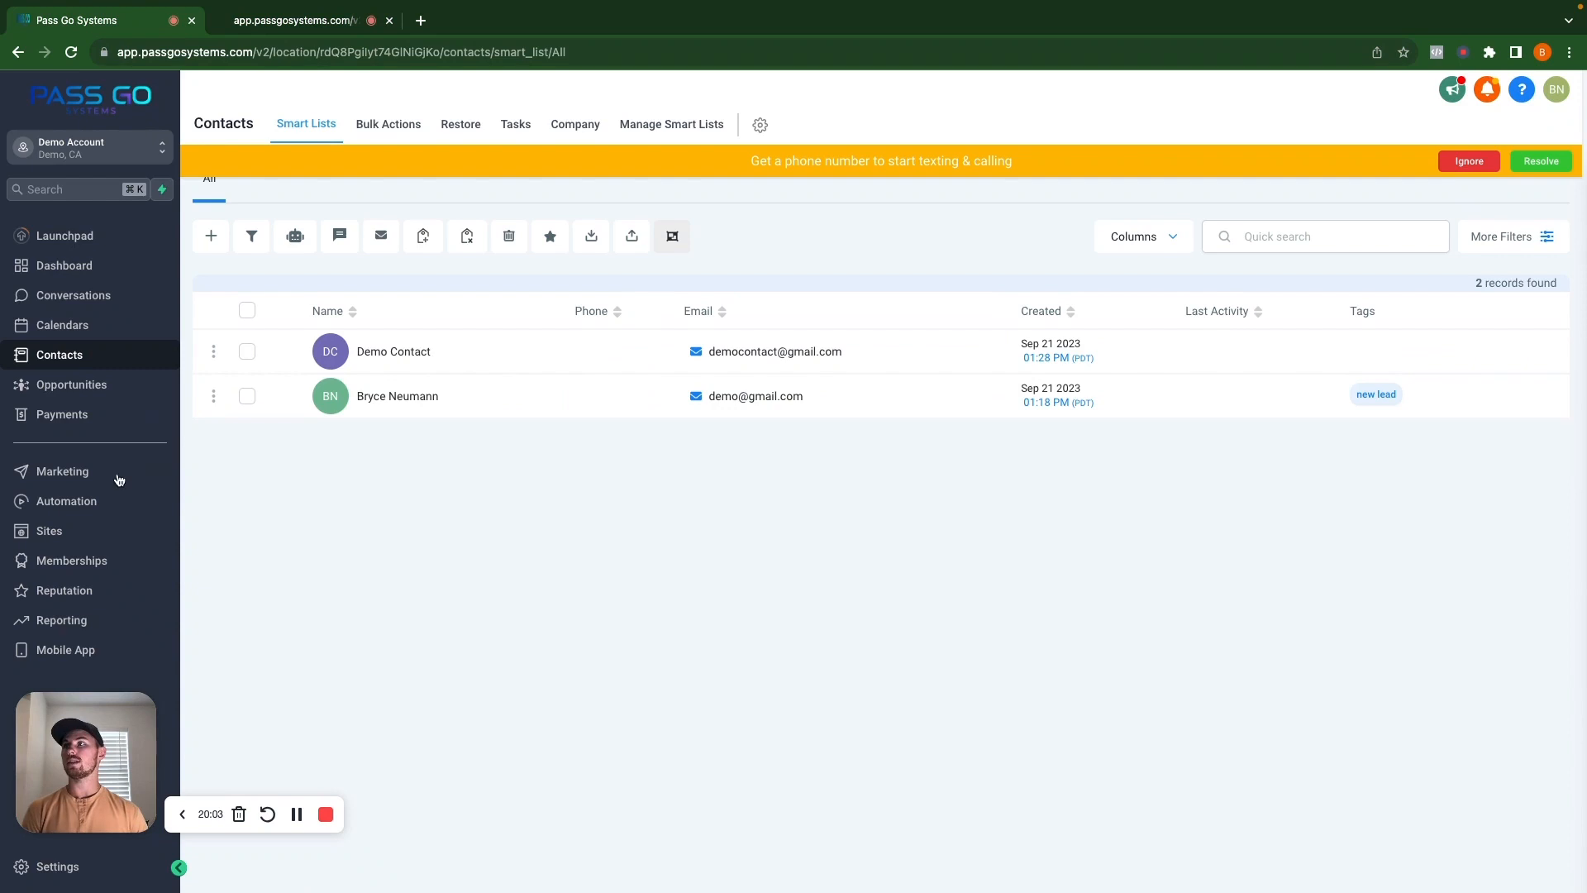
{"action": "left_click", "coordinate": [37, 866]}
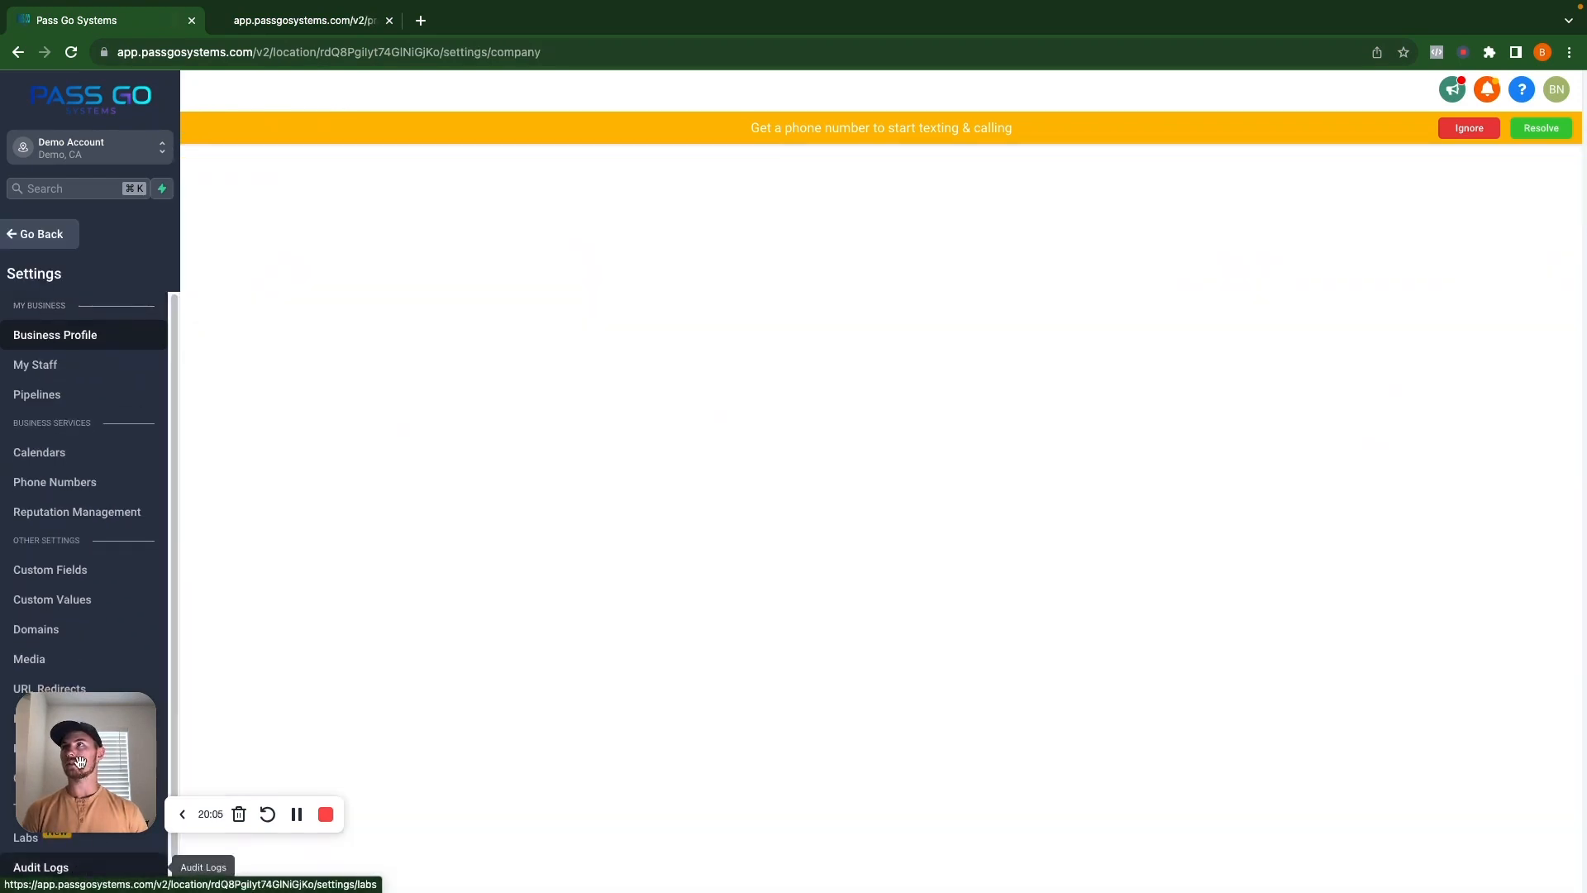
{"action": "scroll", "coordinate": [772, 666], "scroll_direction": "down", "scroll_amount": 15}
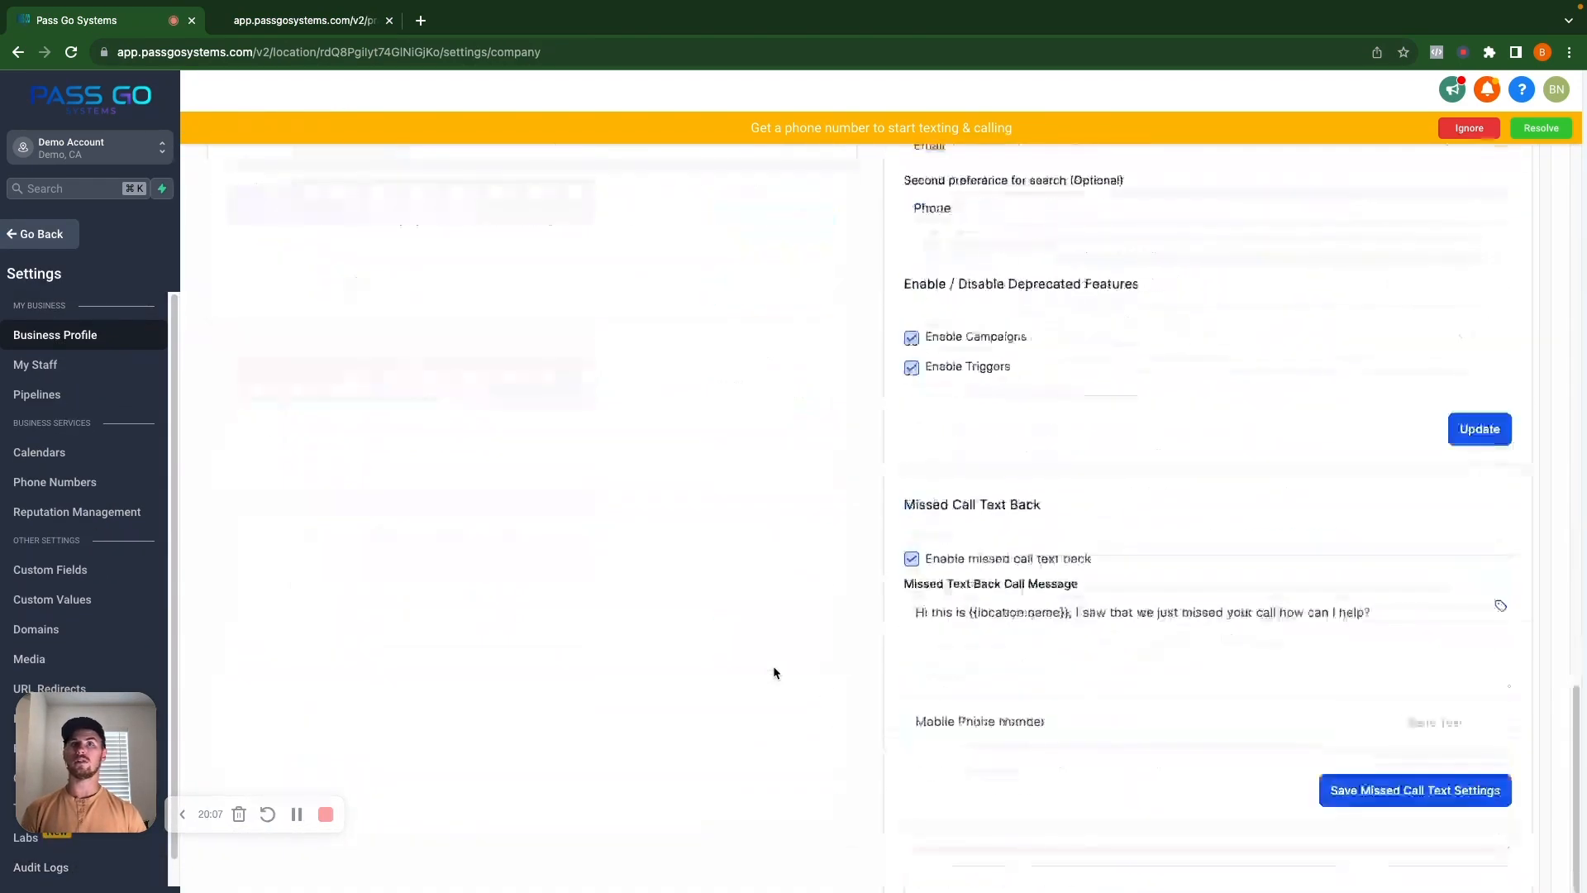
{"action": "scroll", "coordinate": [775, 670], "scroll_direction": "up", "scroll_amount": 5}
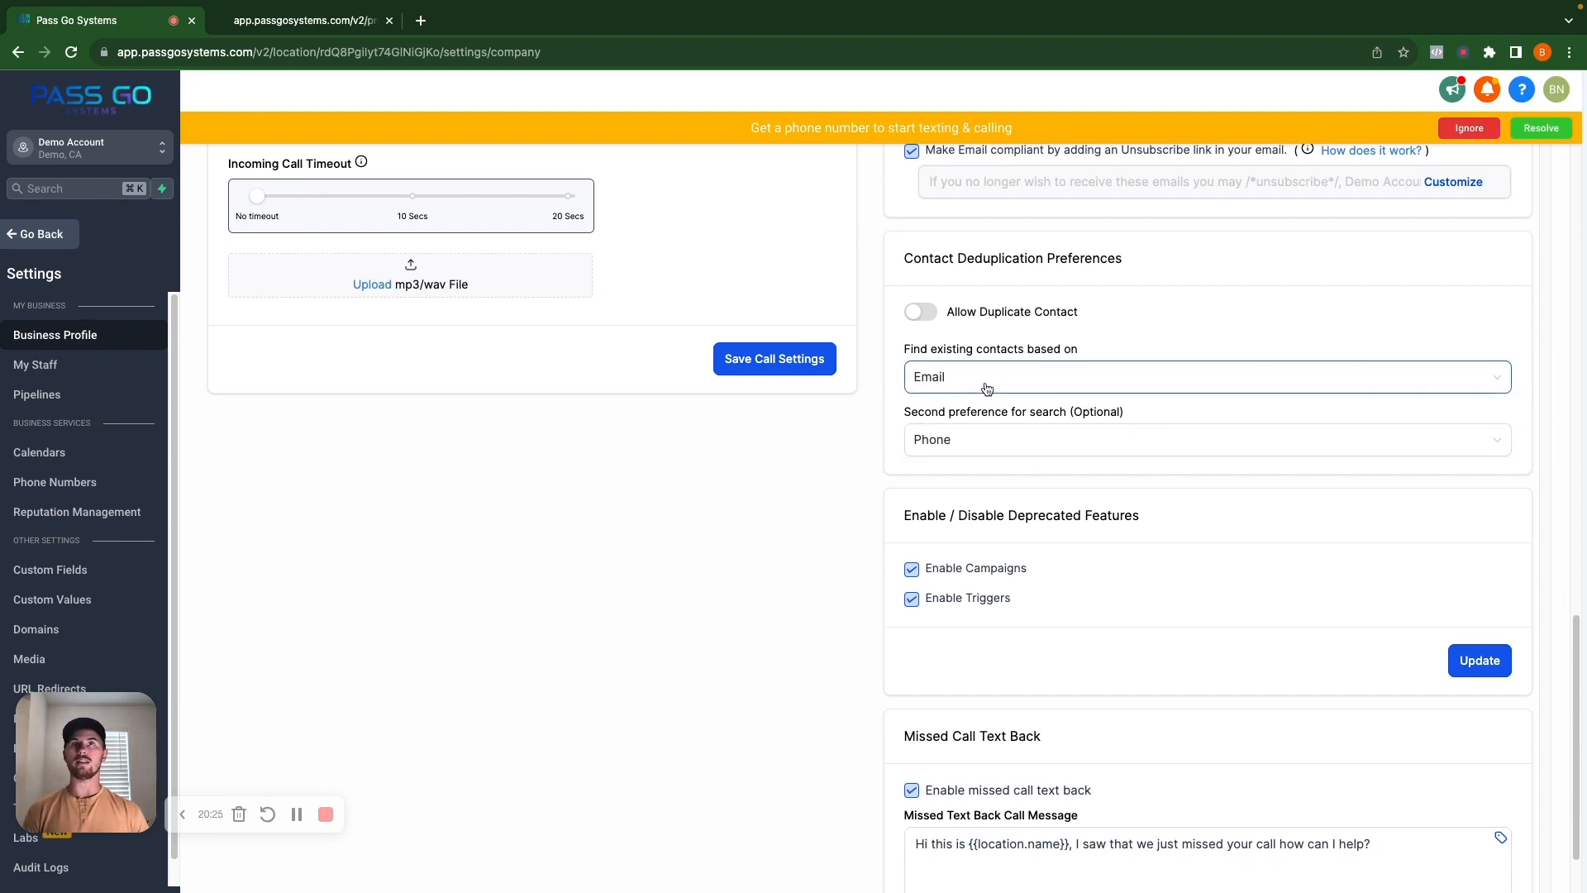
{"action": "left_click", "coordinate": [293, 23]}
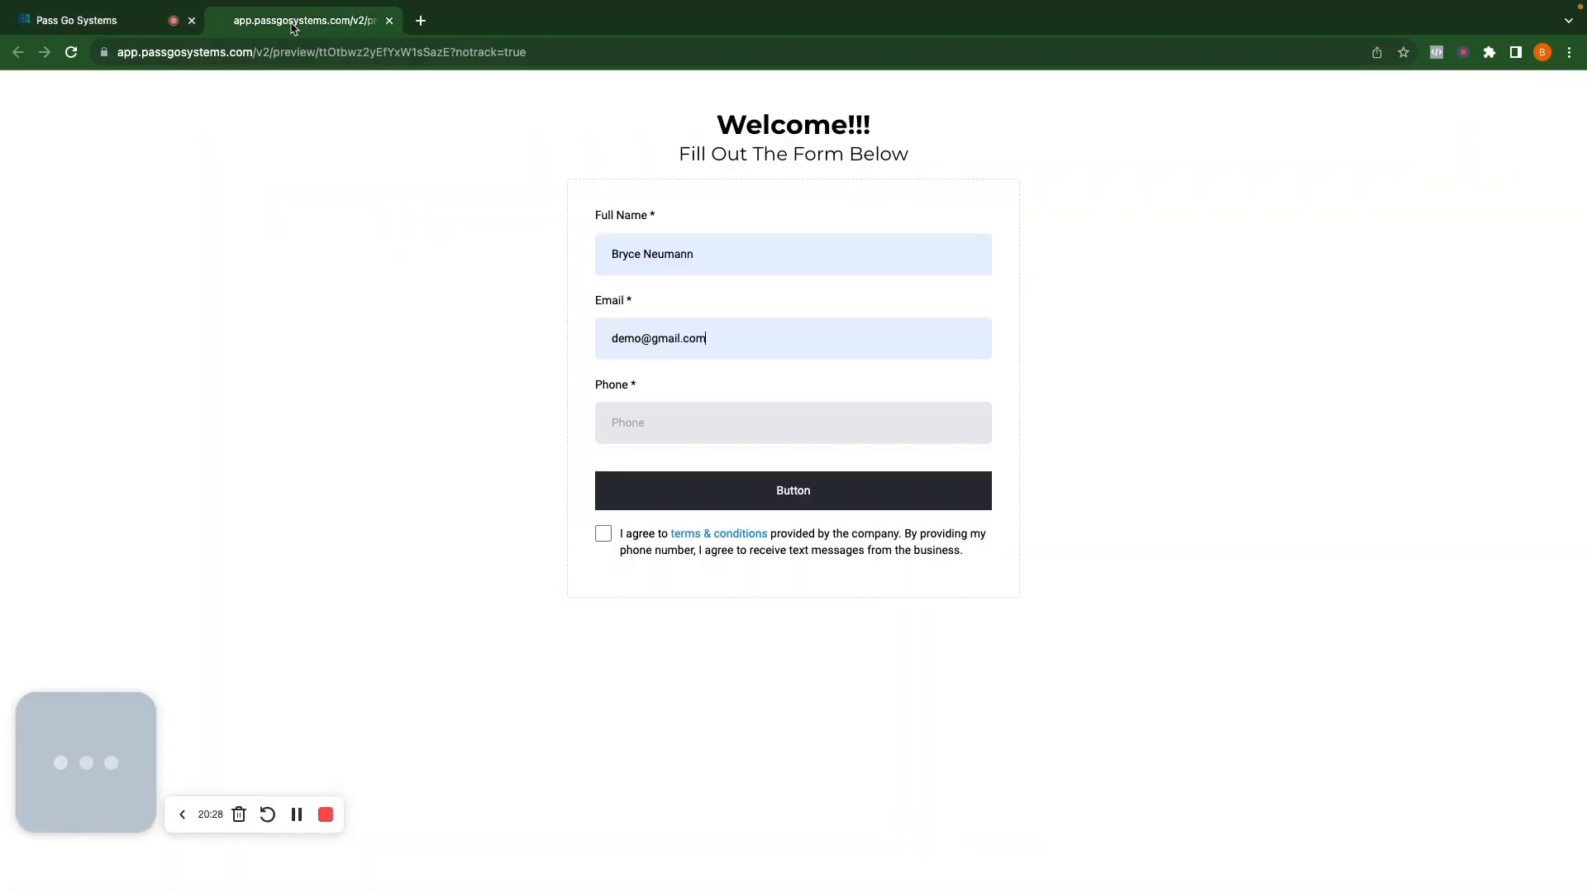
Submit the Welcome!!! form with a phone number and accepted terms, then return to contacts.
{"action": "left_click", "coordinate": [93, 31]}
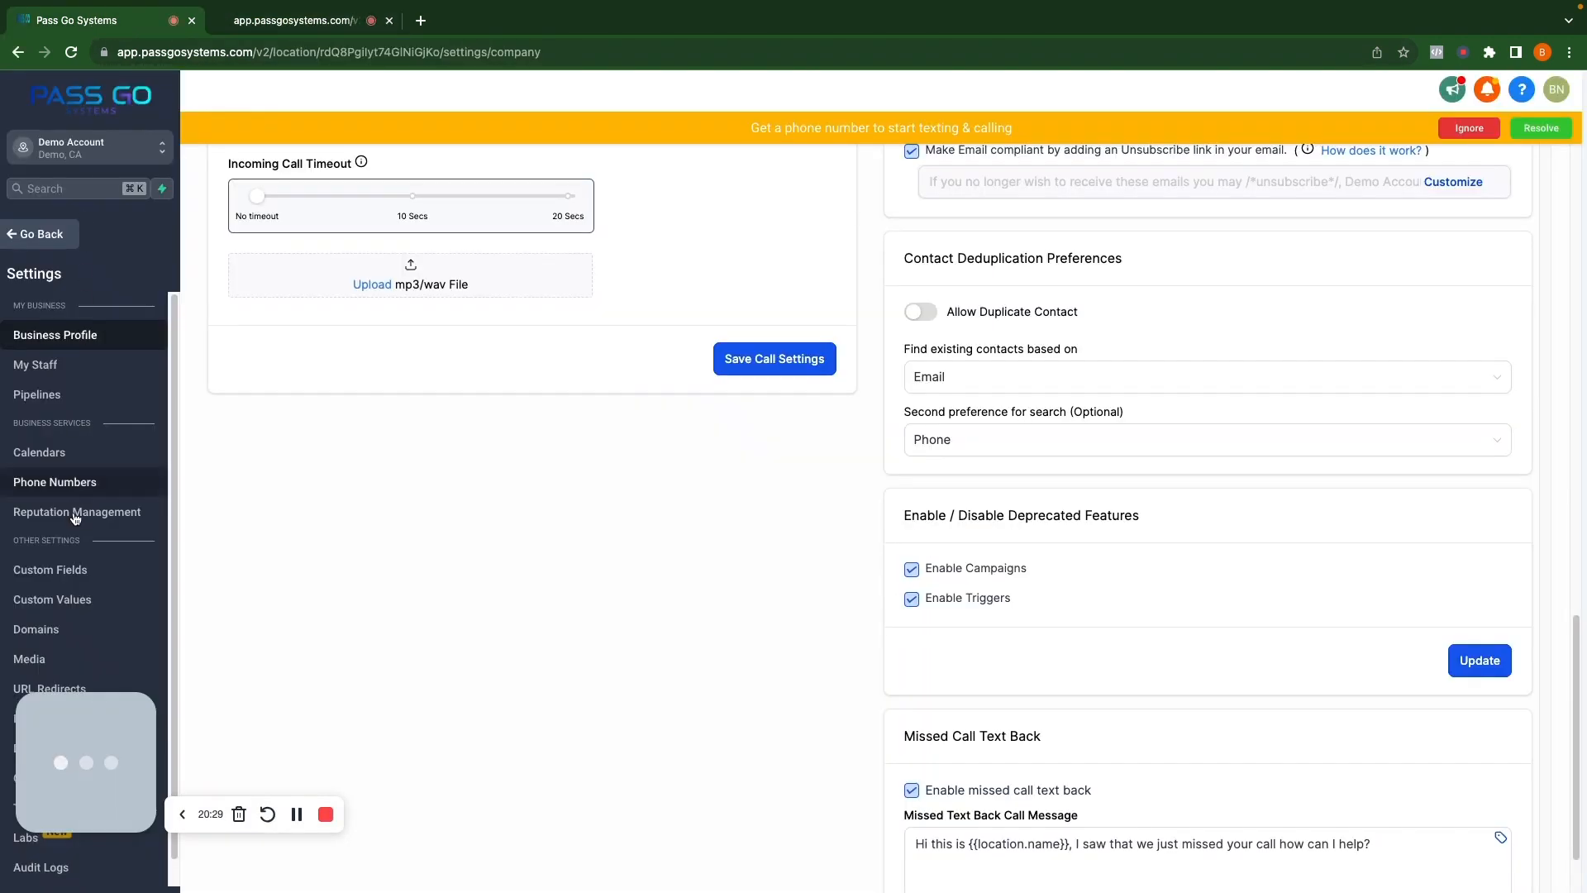
{"action": "left_click", "coordinate": [43, 234]}
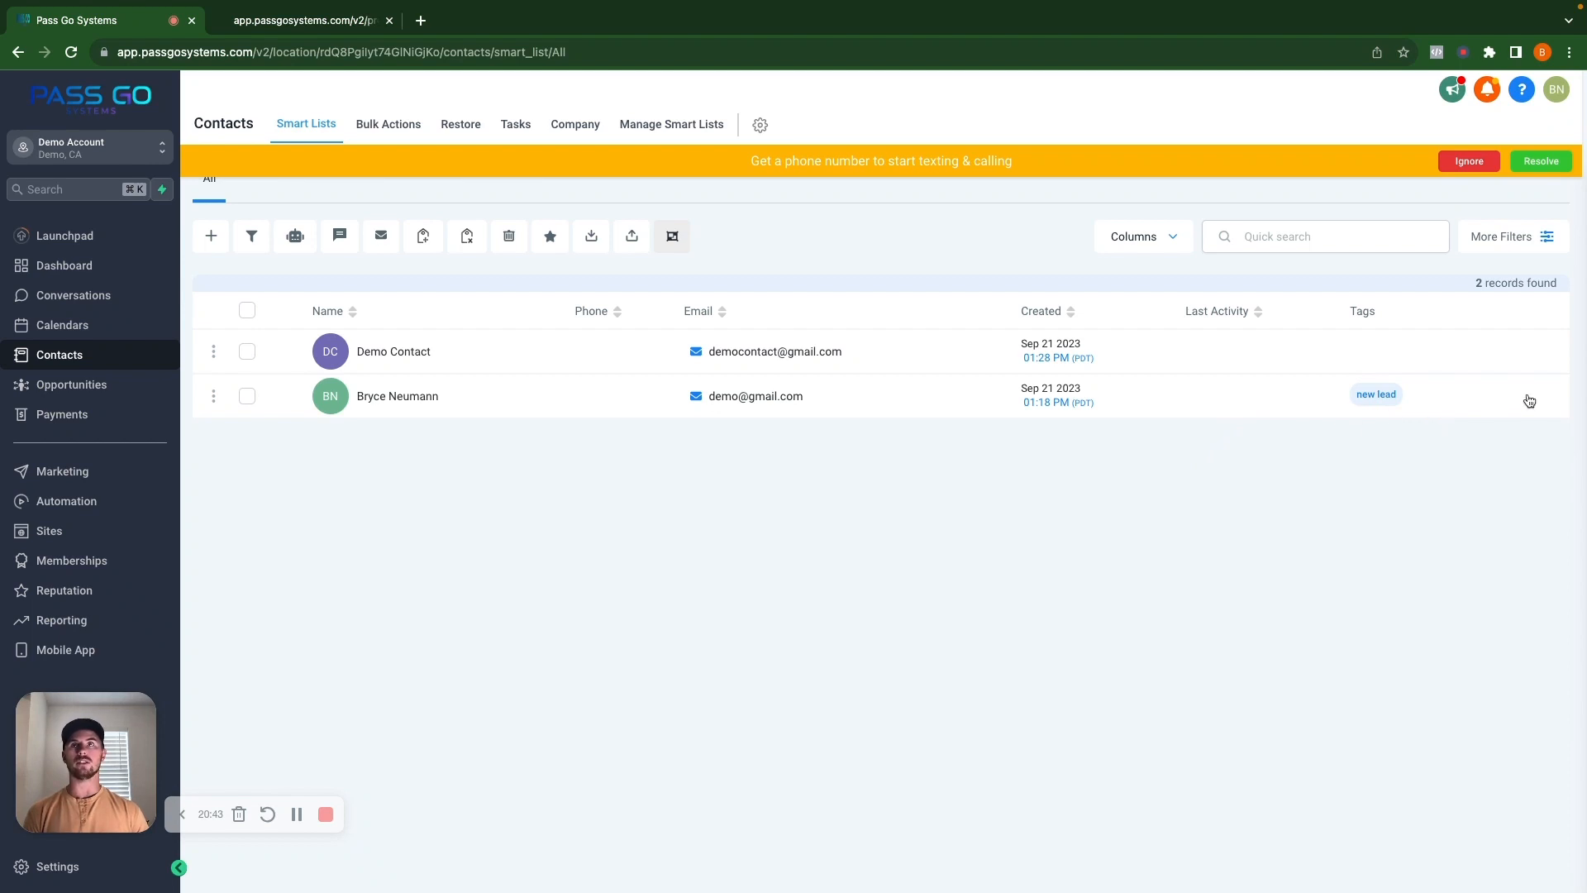
{"action": "left_click", "coordinate": [273, 20]}
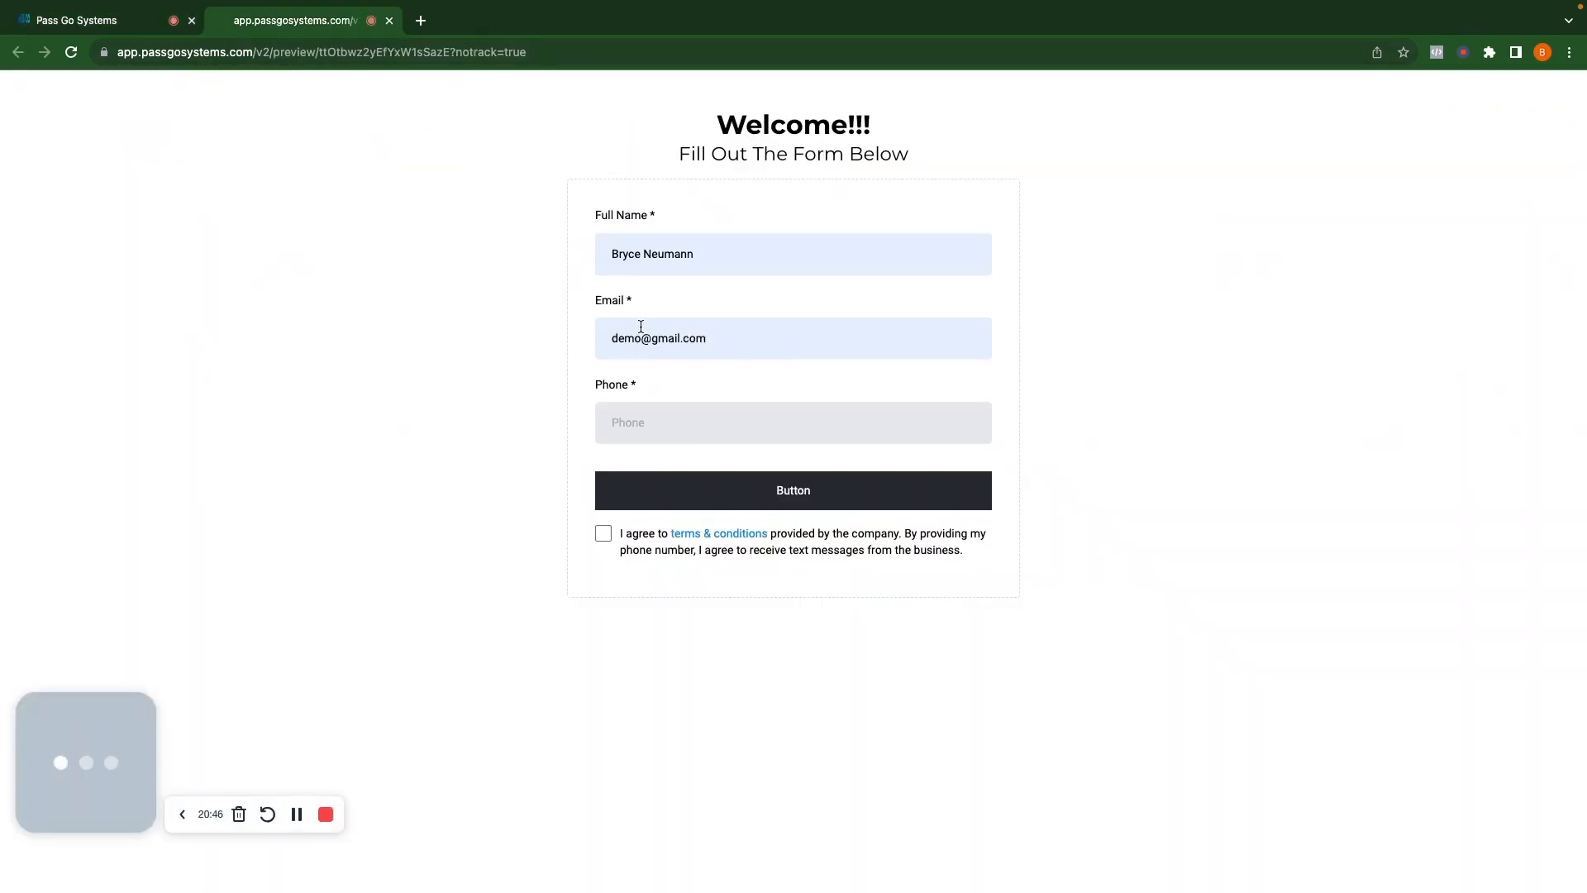
{"action": "left_click", "coordinate": [702, 425]}
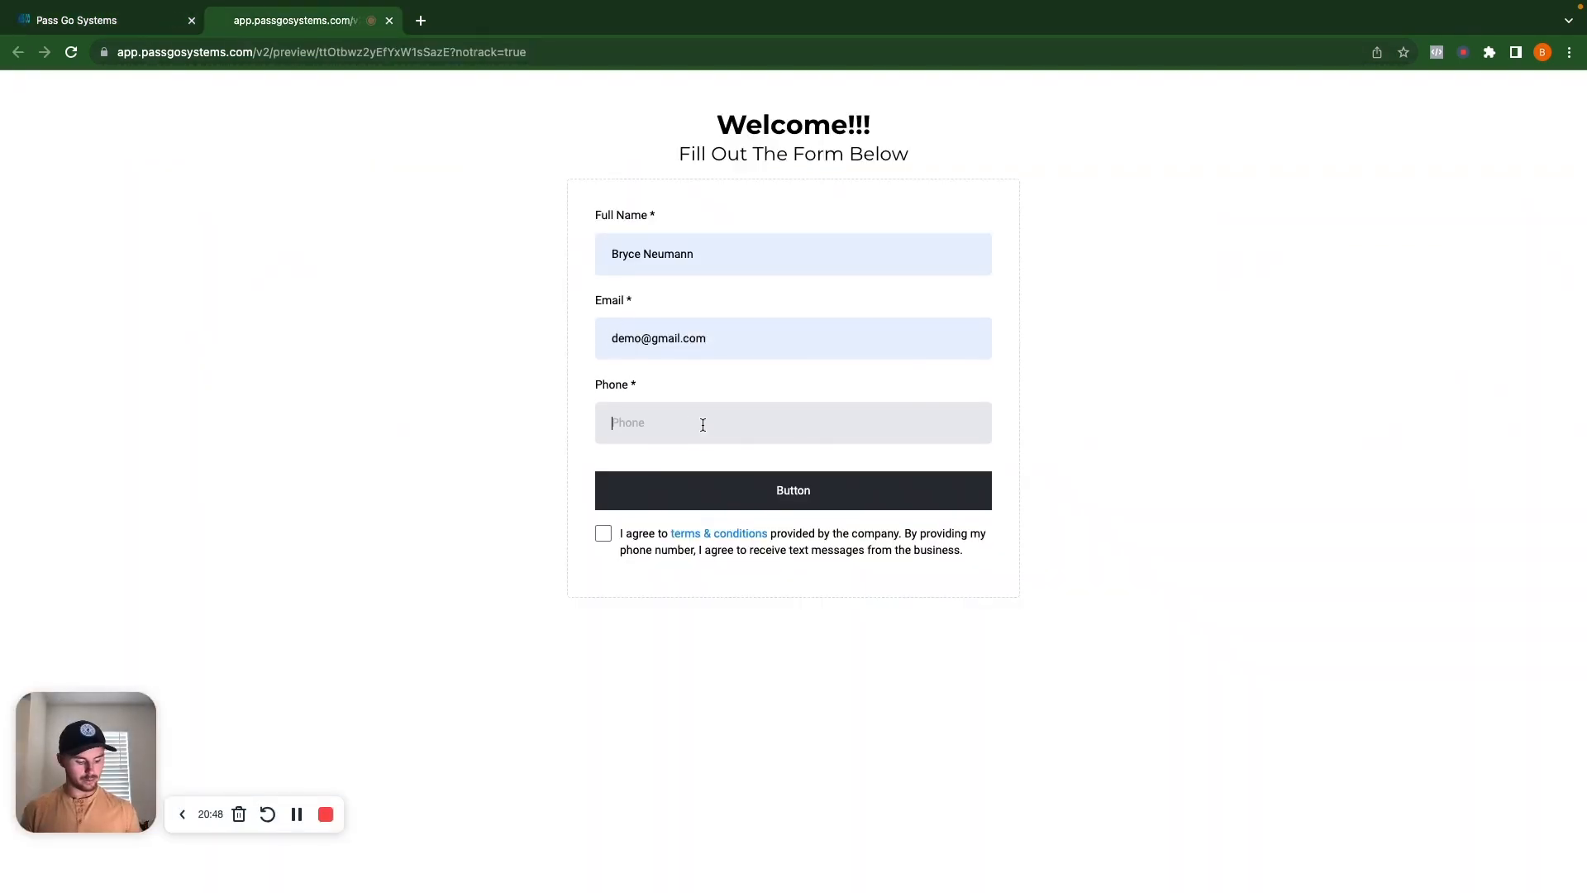
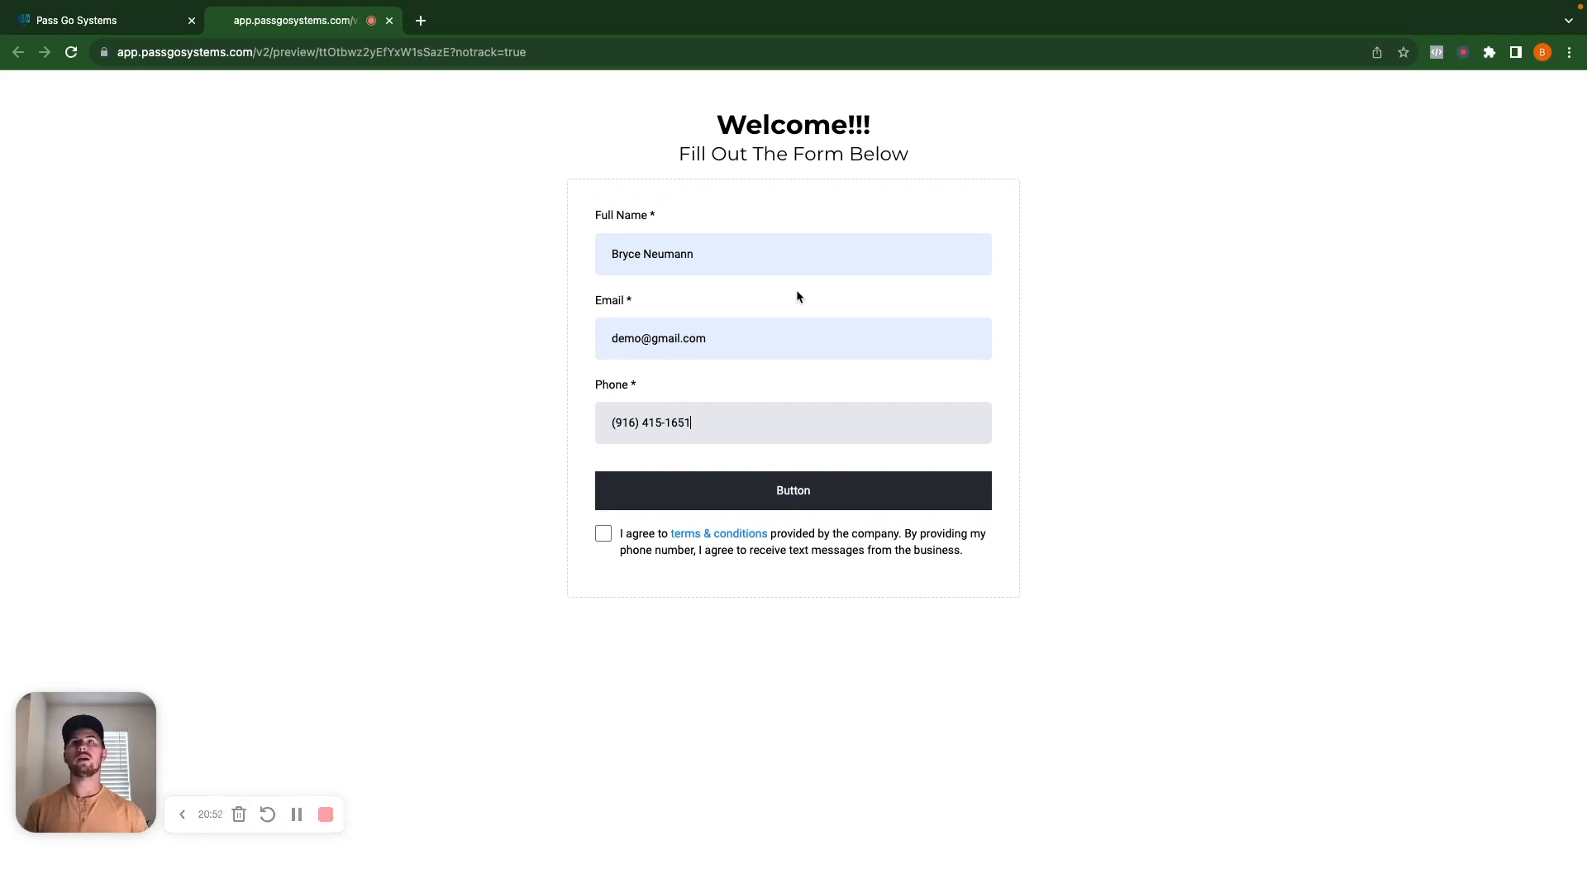
{"action": "left_click", "coordinate": [603, 534]}
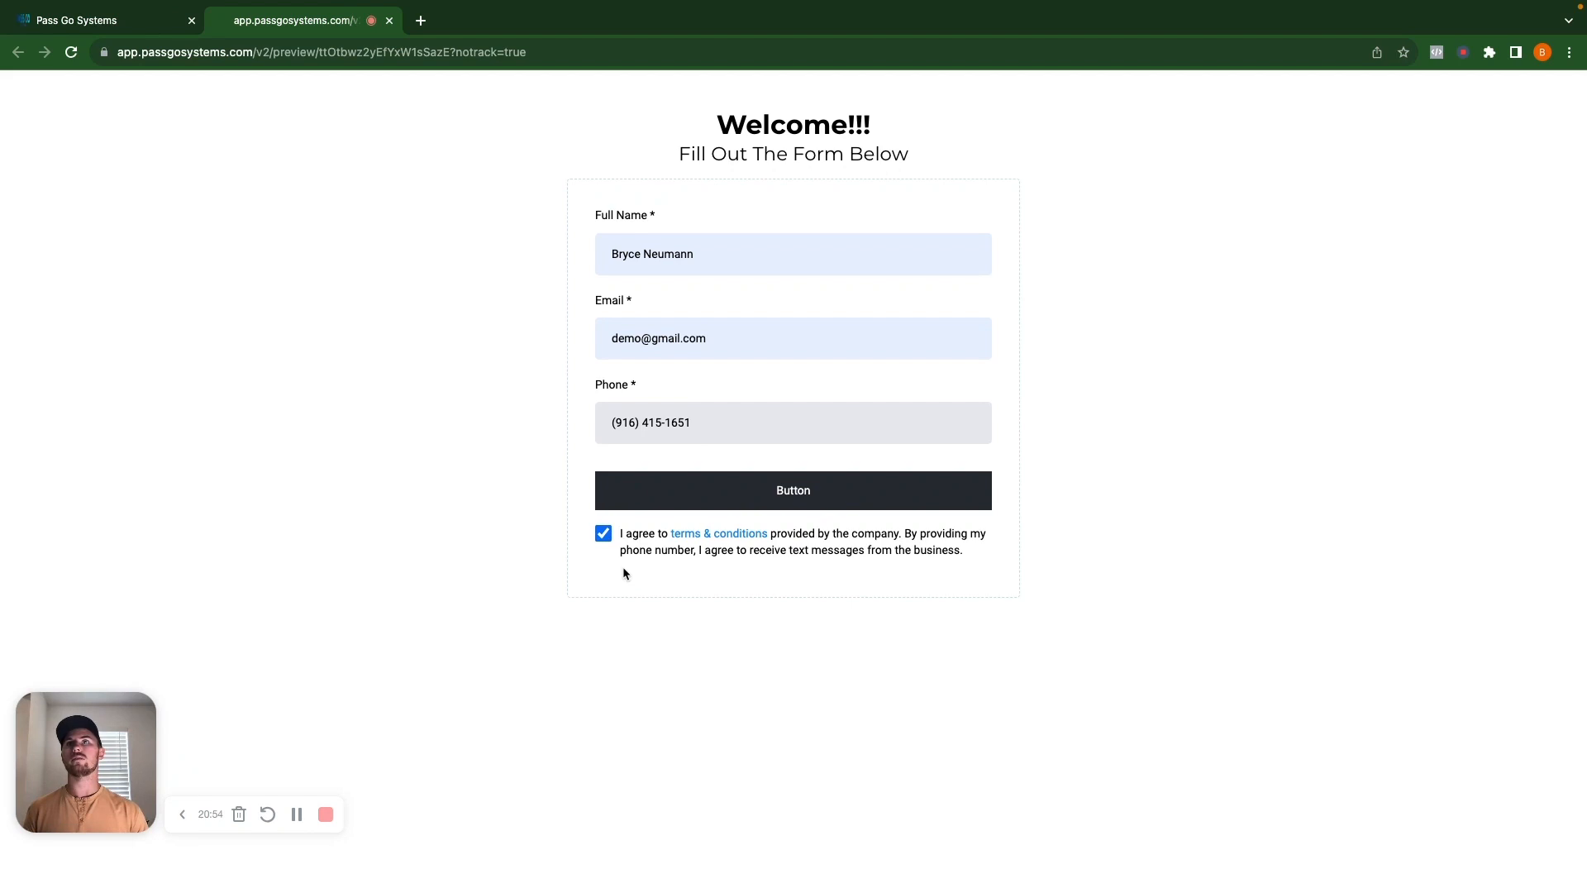
{"action": "left_click", "coordinate": [740, 504]}
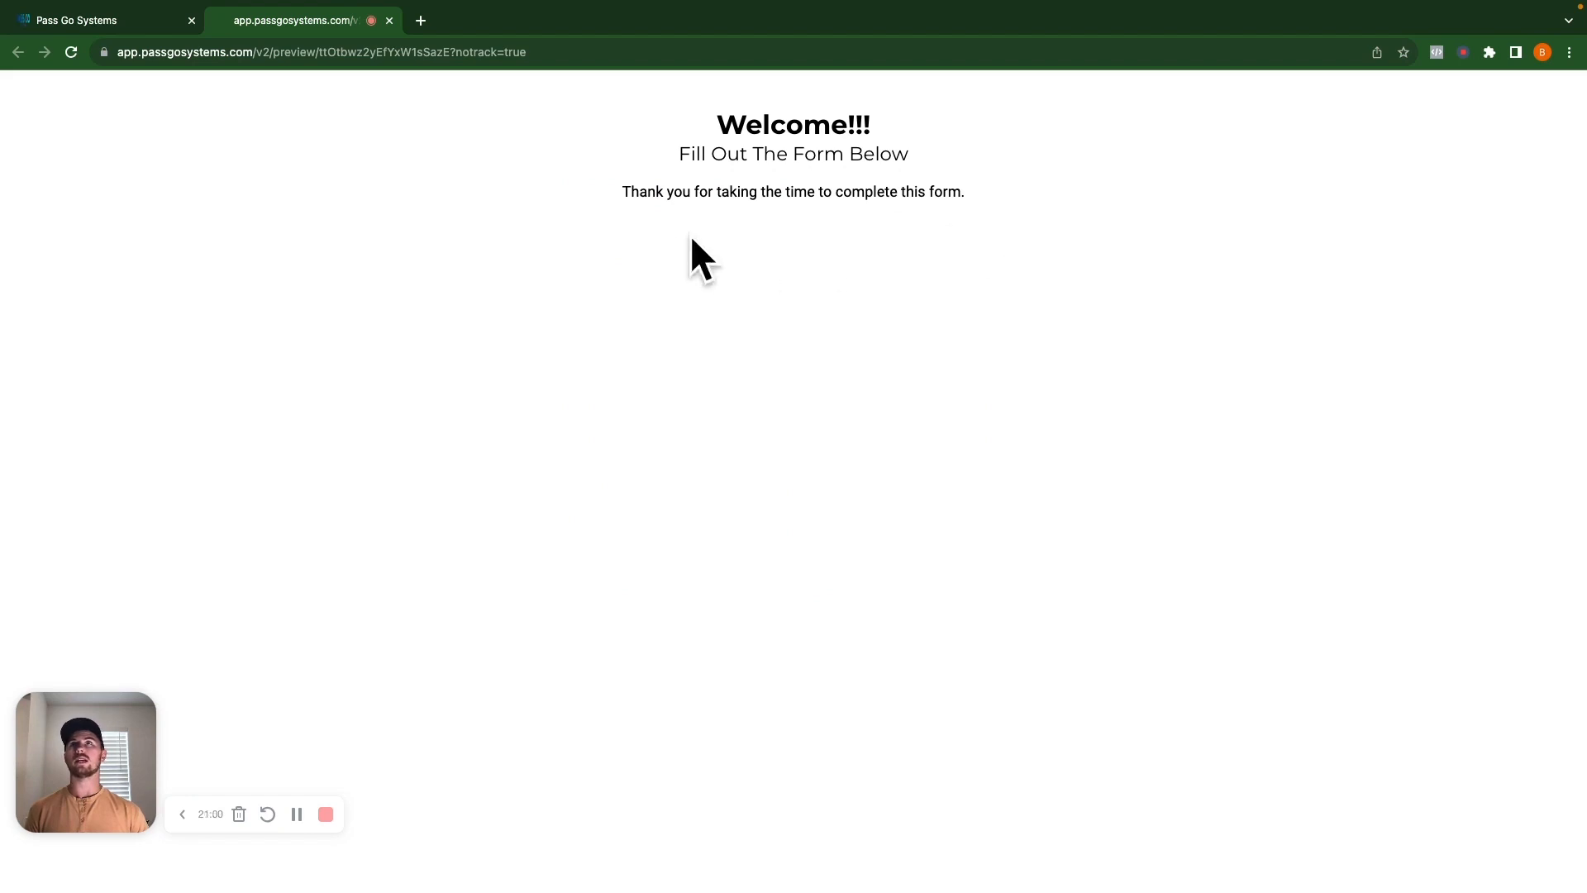
{"action": "left_click", "coordinate": [106, 23]}
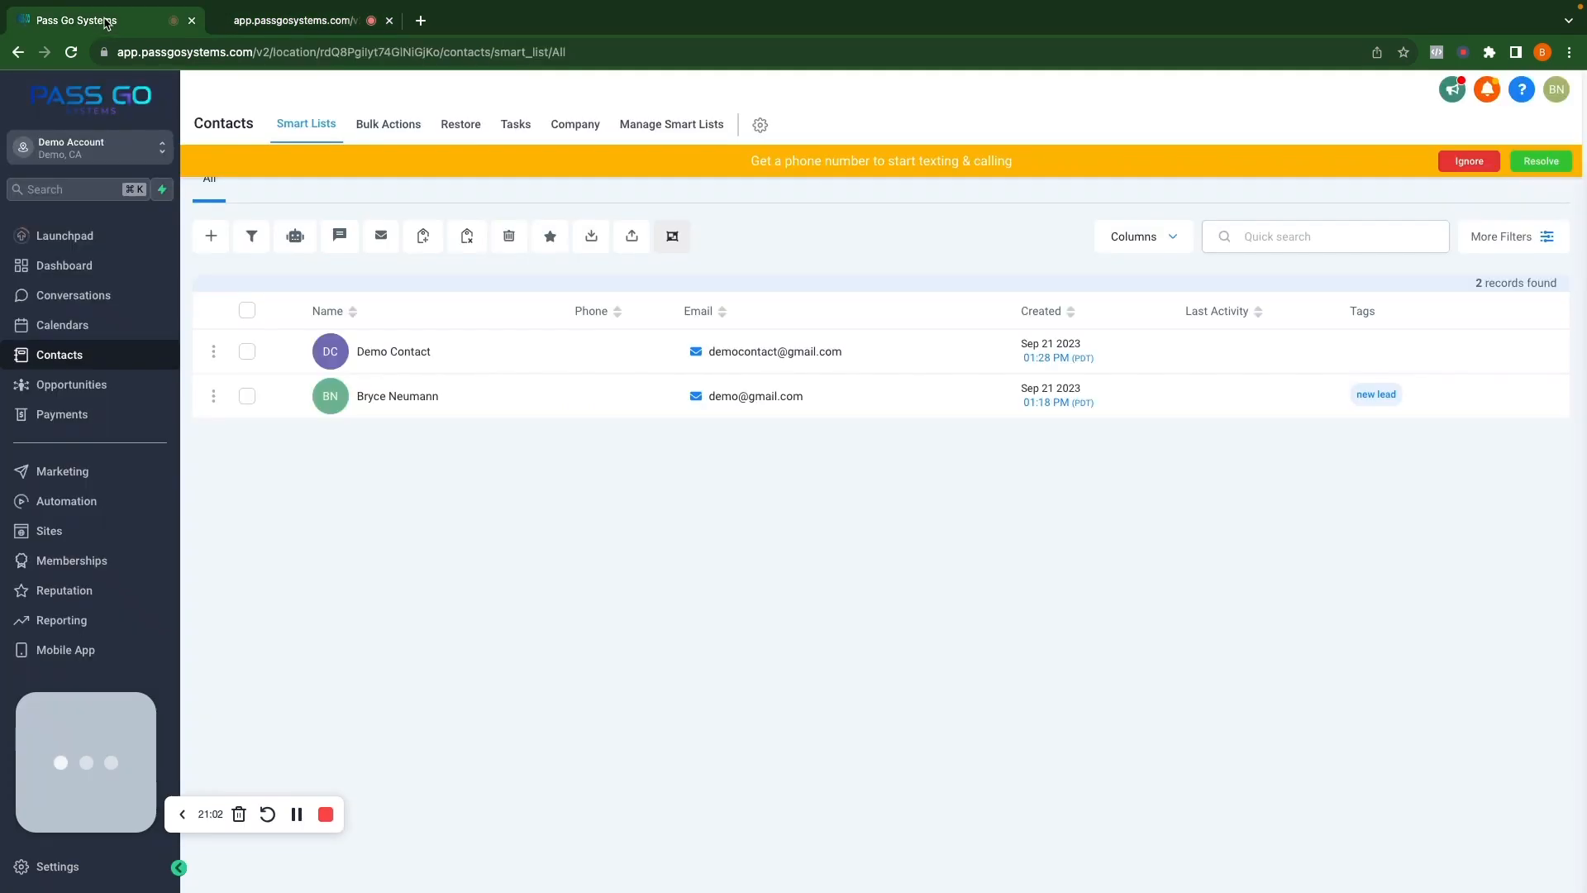
Reload Contacts to check the submitter's new form-submitted tags, then open Automation workflows.
{"action": "left_click", "coordinate": [64, 323]}
{"action": "left_click", "coordinate": [63, 355]}
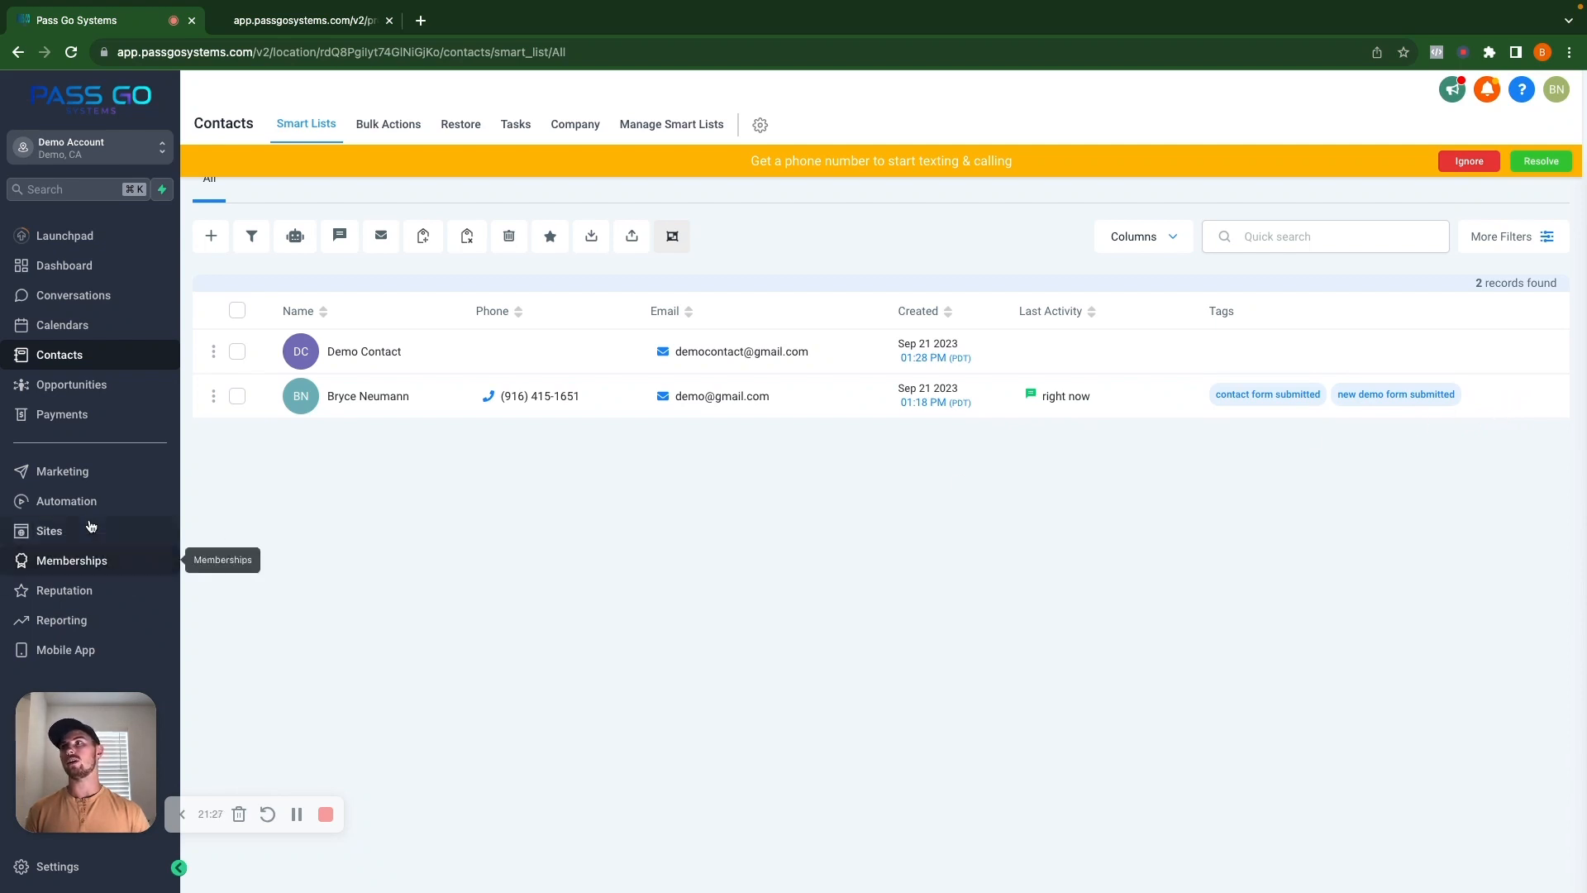
{"action": "left_click", "coordinate": [83, 507]}
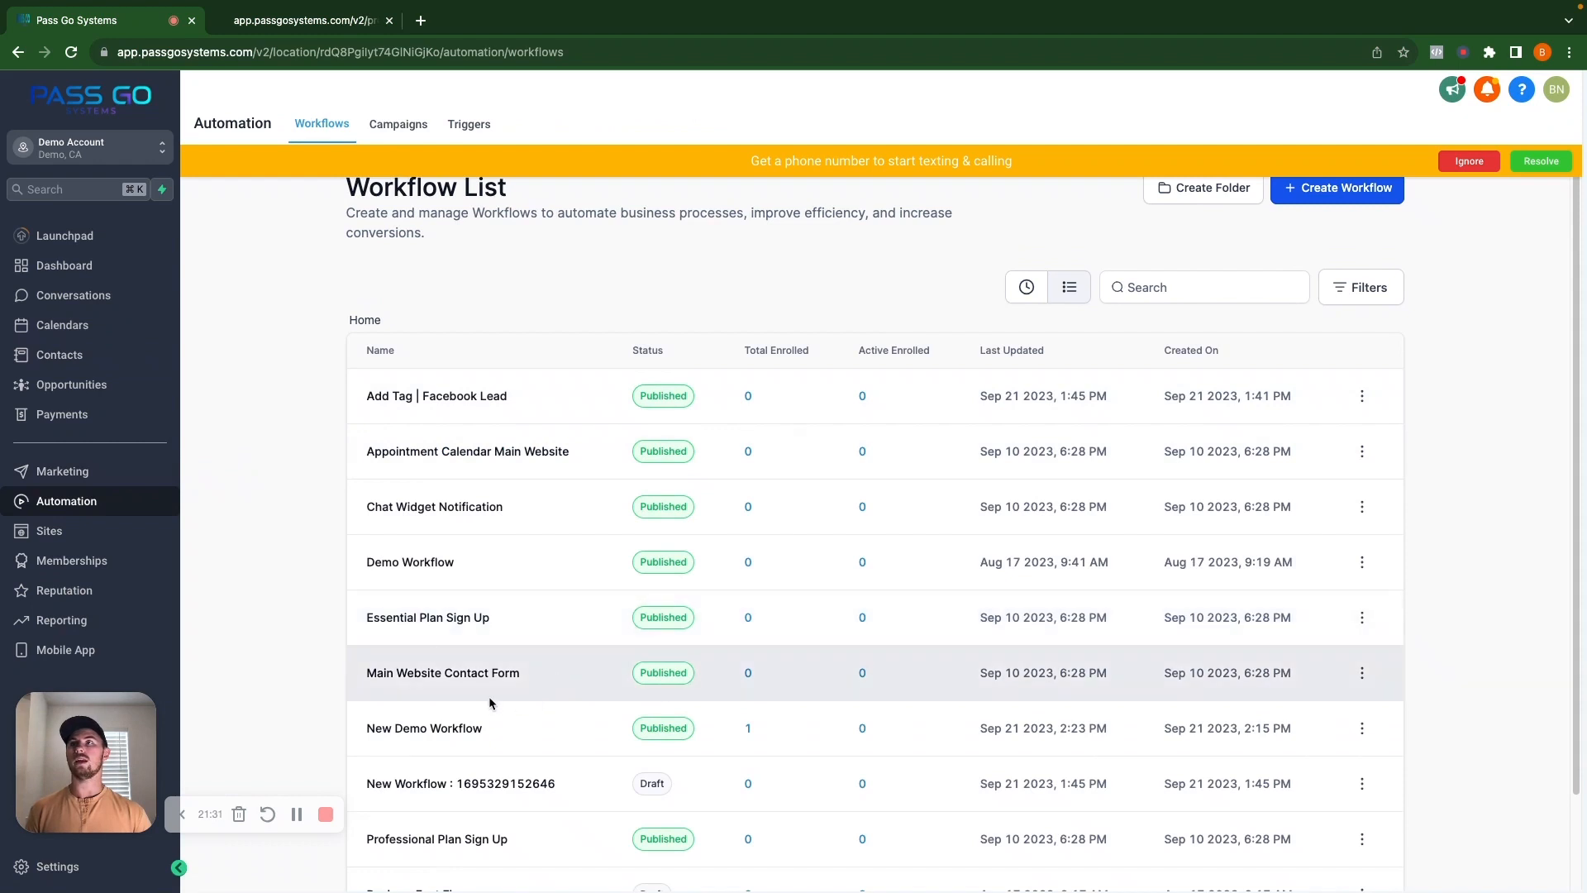
Check New Demo Workflow's Execution Logs for the submission, then return to the Builder.
{"action": "left_click", "coordinate": [459, 735]}
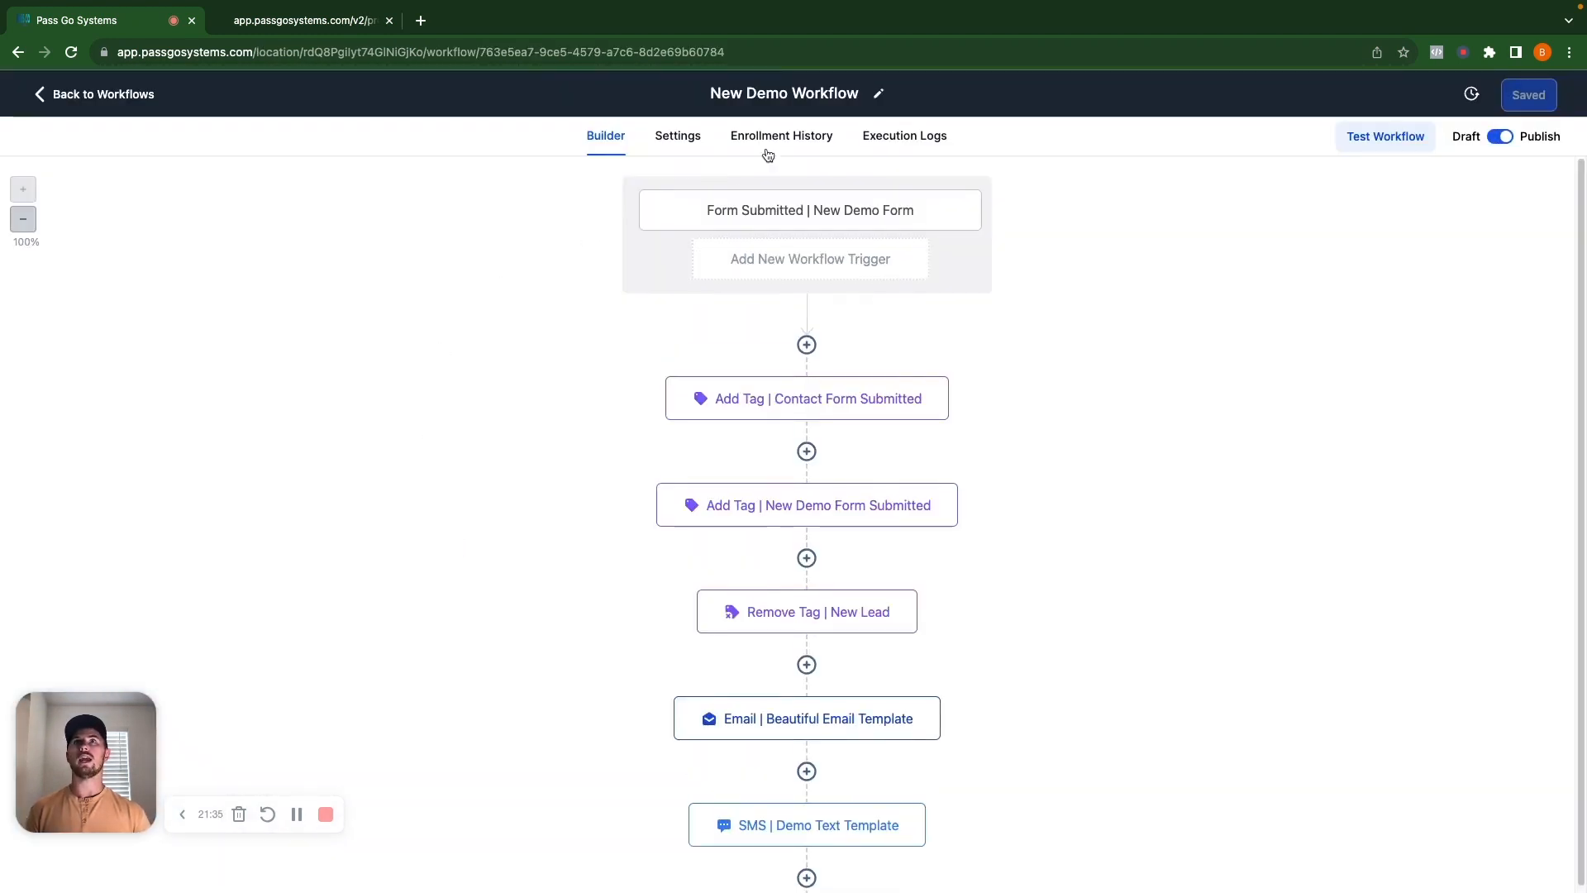
{"action": "left_click", "coordinate": [881, 145]}
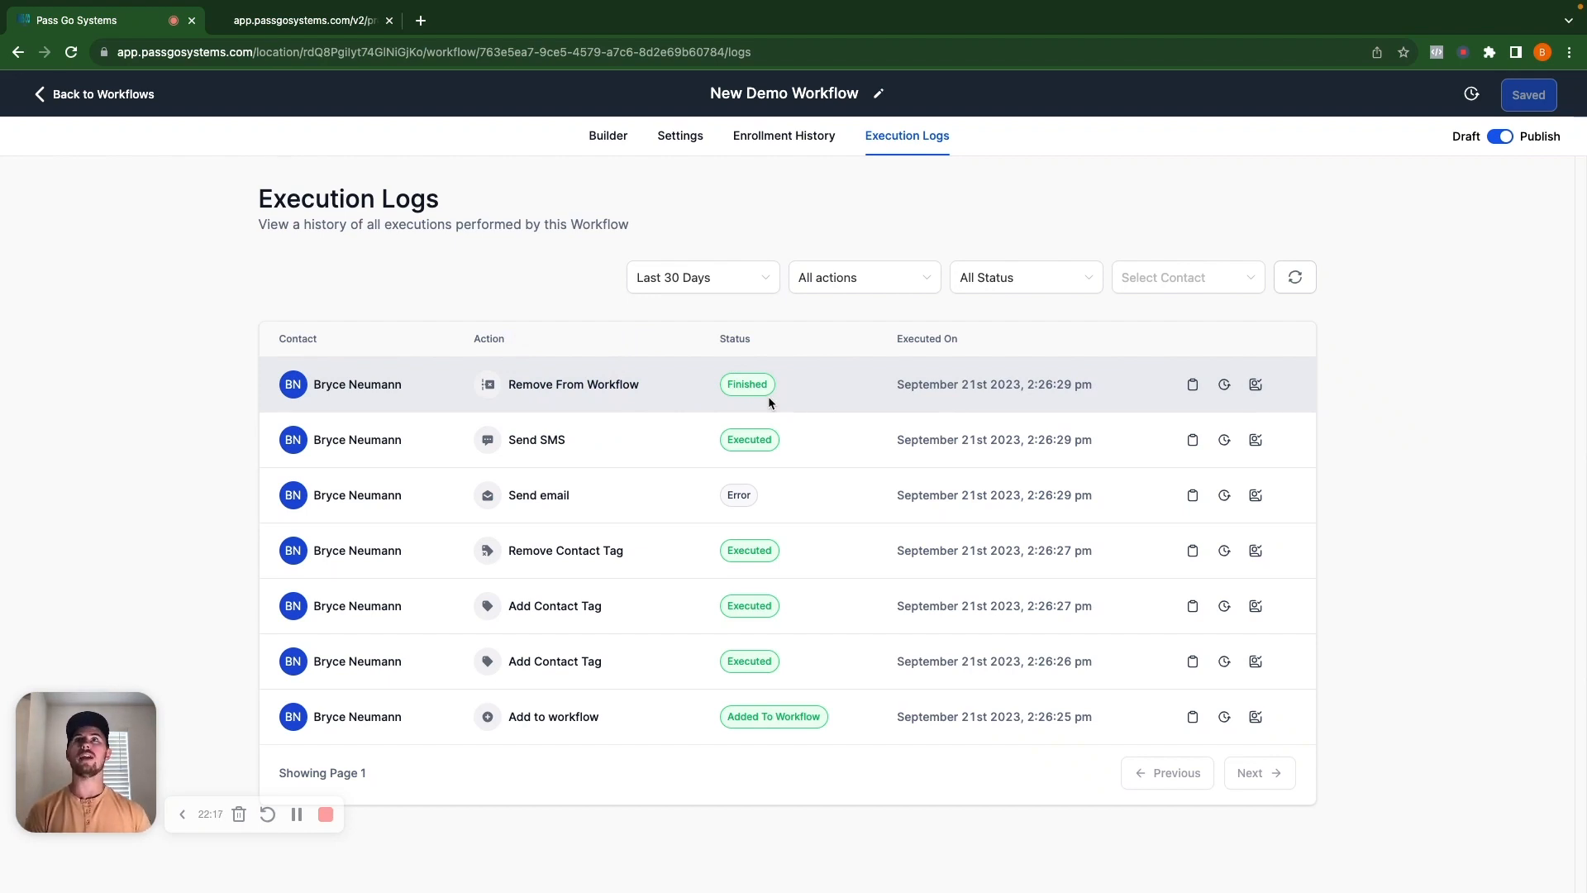
{"action": "left_click", "coordinate": [603, 135]}
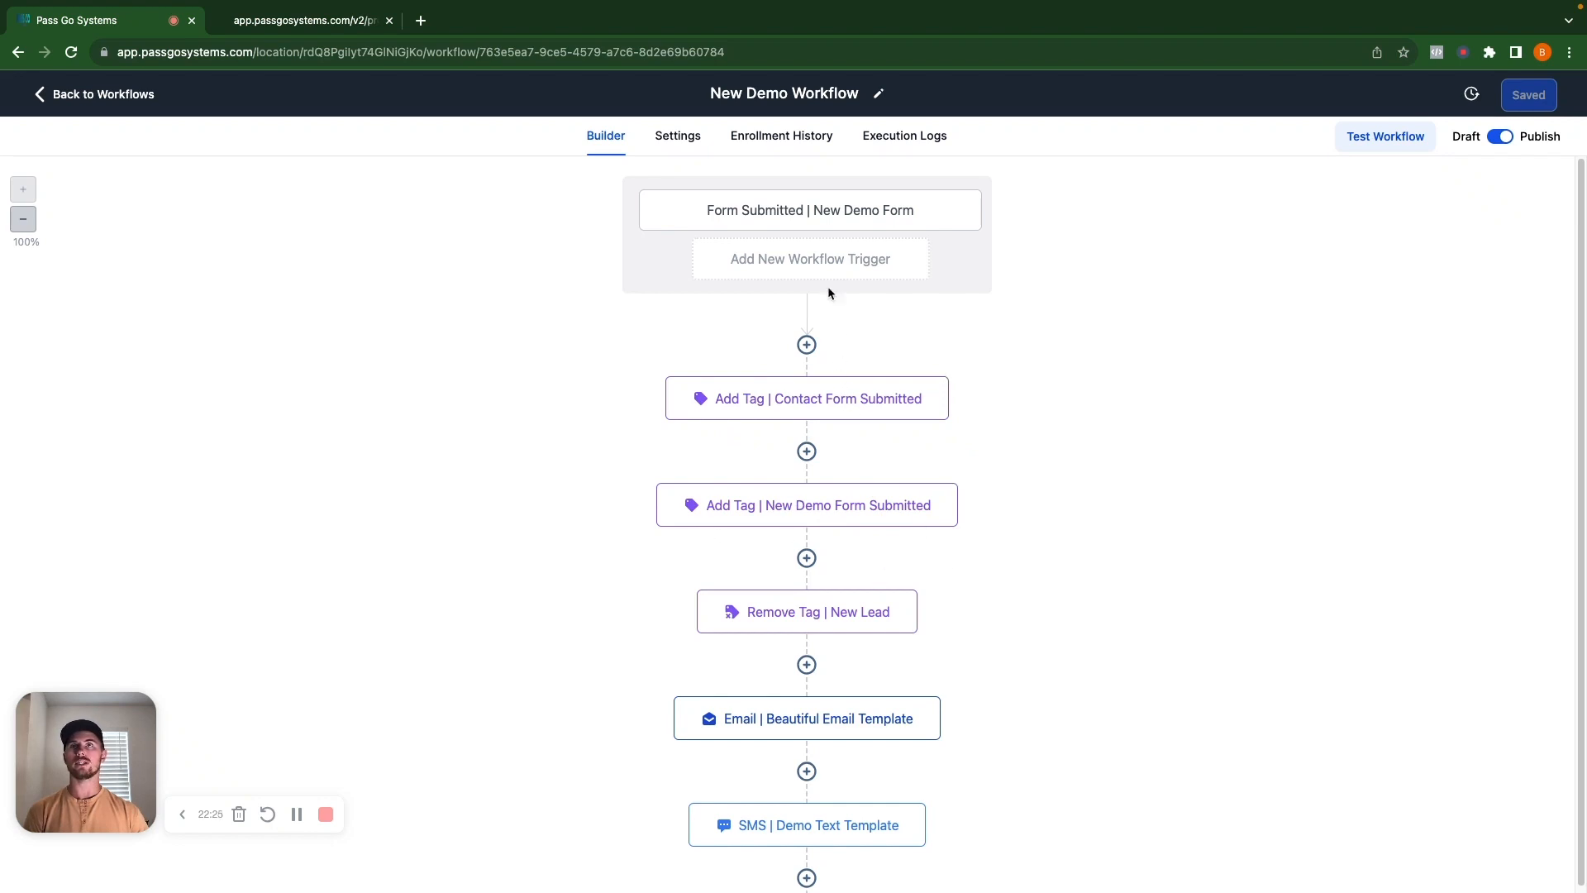
Scroll through New Demo Workflow's steps, then go back to the Workflow List.
{"action": "scroll", "coordinate": [808, 444], "scroll_direction": "down", "scroll_amount": 1}
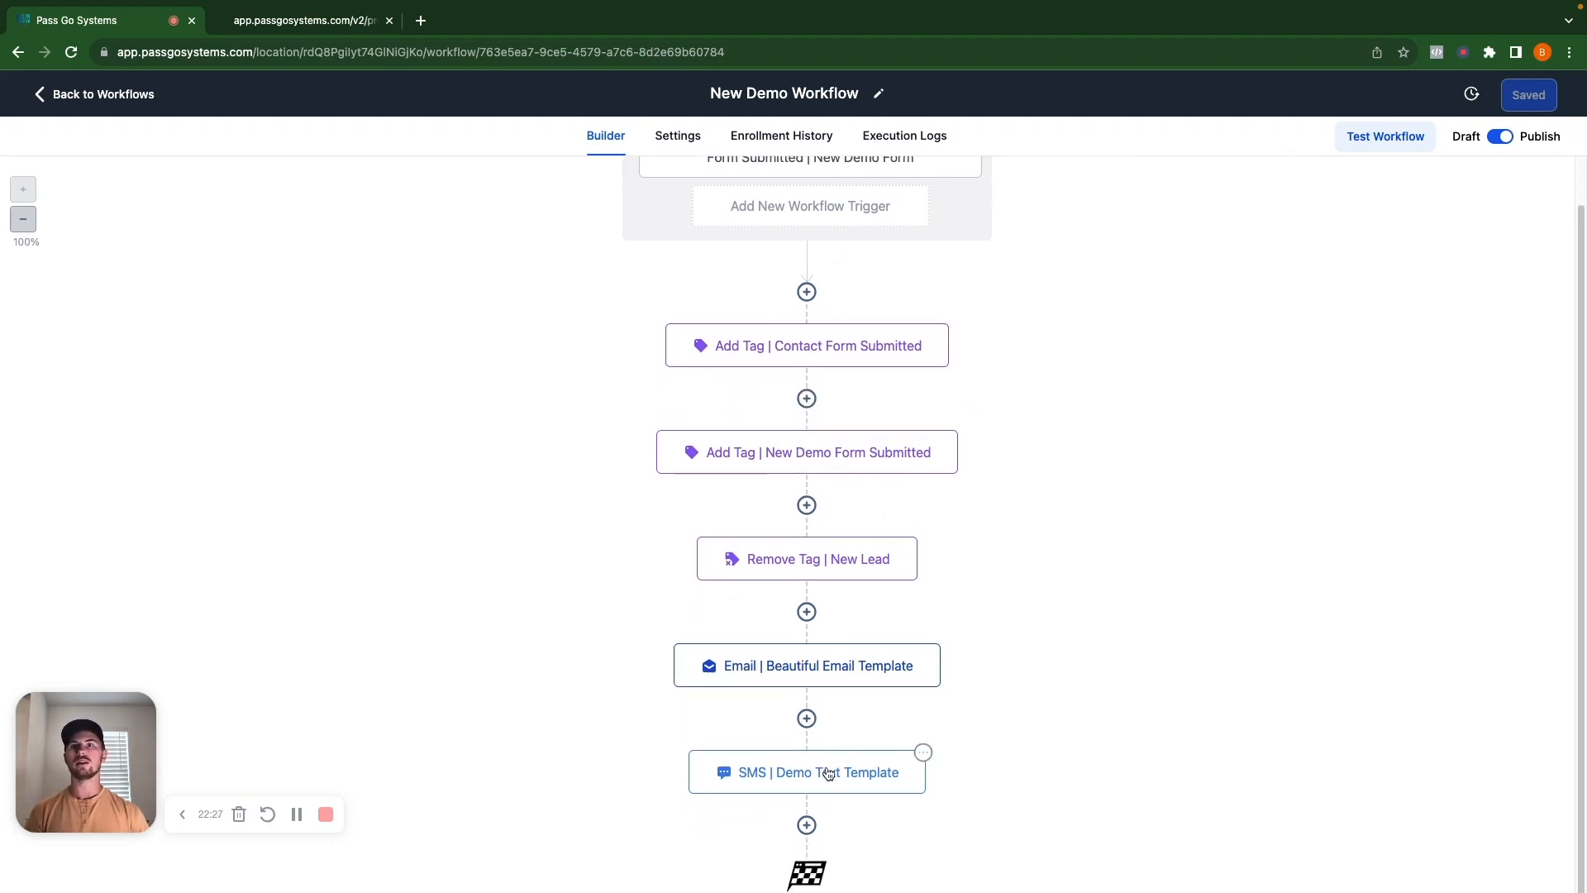
{"action": "scroll", "coordinate": [828, 773], "scroll_direction": "down", "scroll_amount": 1}
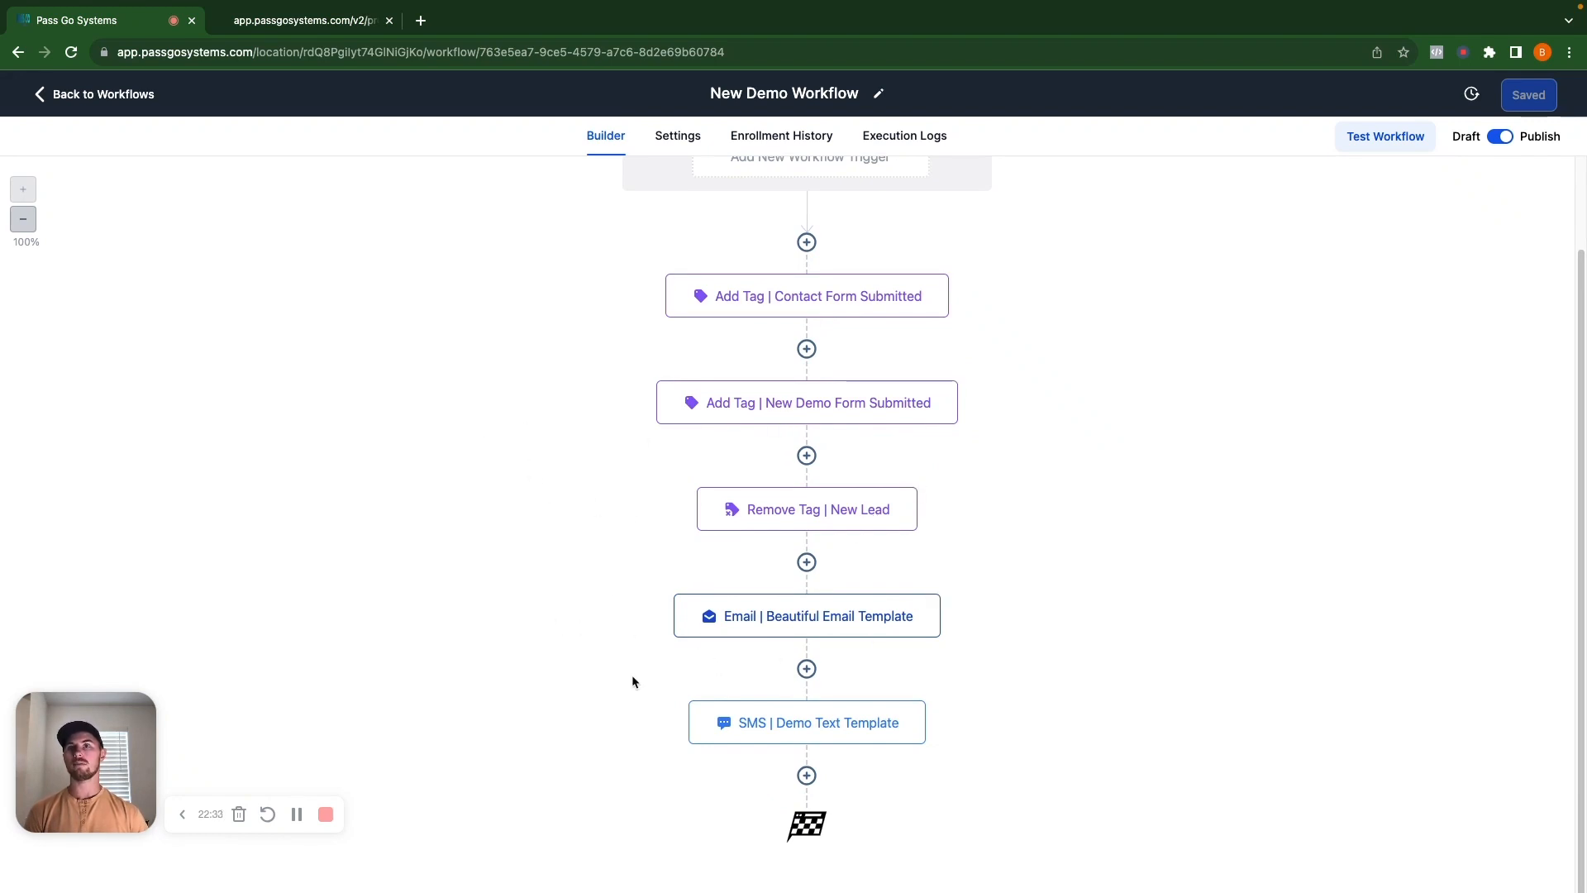
{"action": "scroll", "coordinate": [845, 565], "scroll_direction": "up", "scroll_amount": 2}
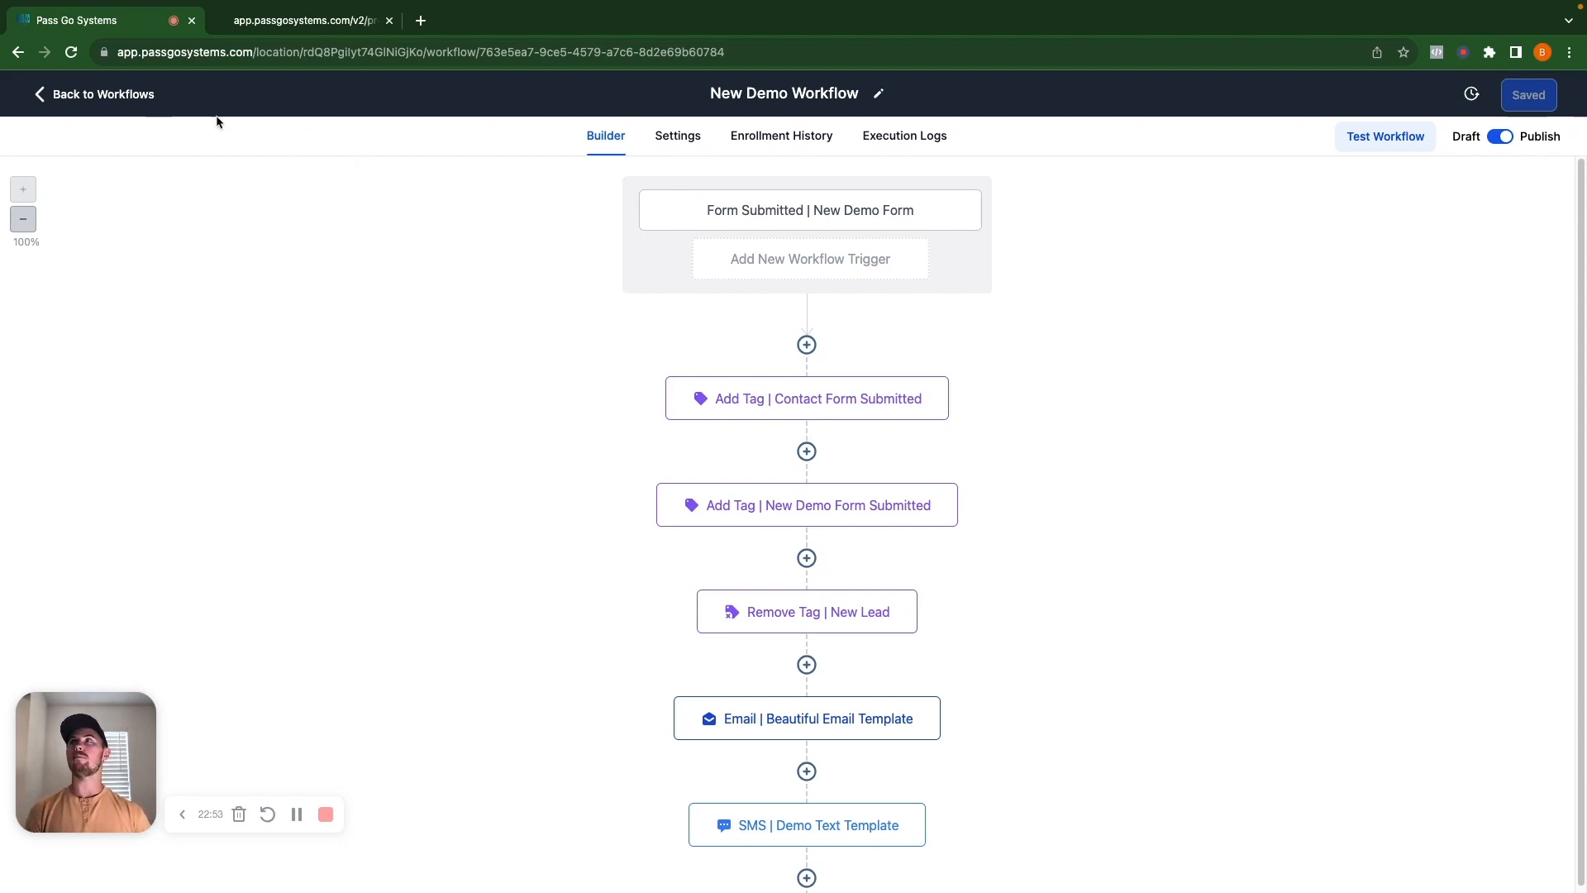
{"action": "left_click", "coordinate": [124, 95]}
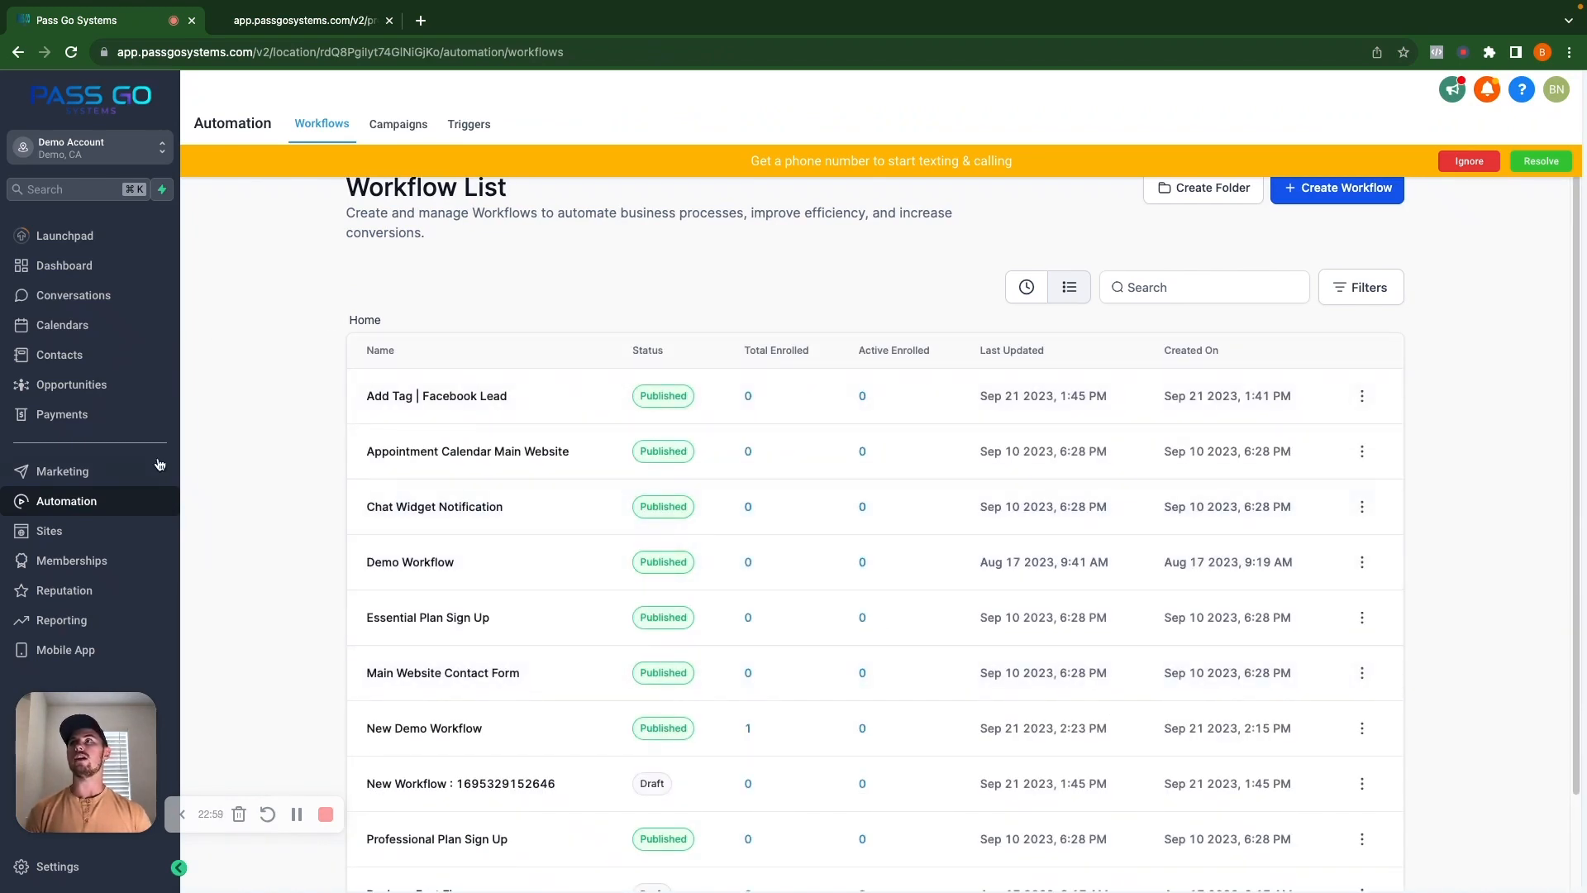
View the Funnels list under Sites, then return to the Contacts list.
{"action": "left_click", "coordinate": [57, 531]}
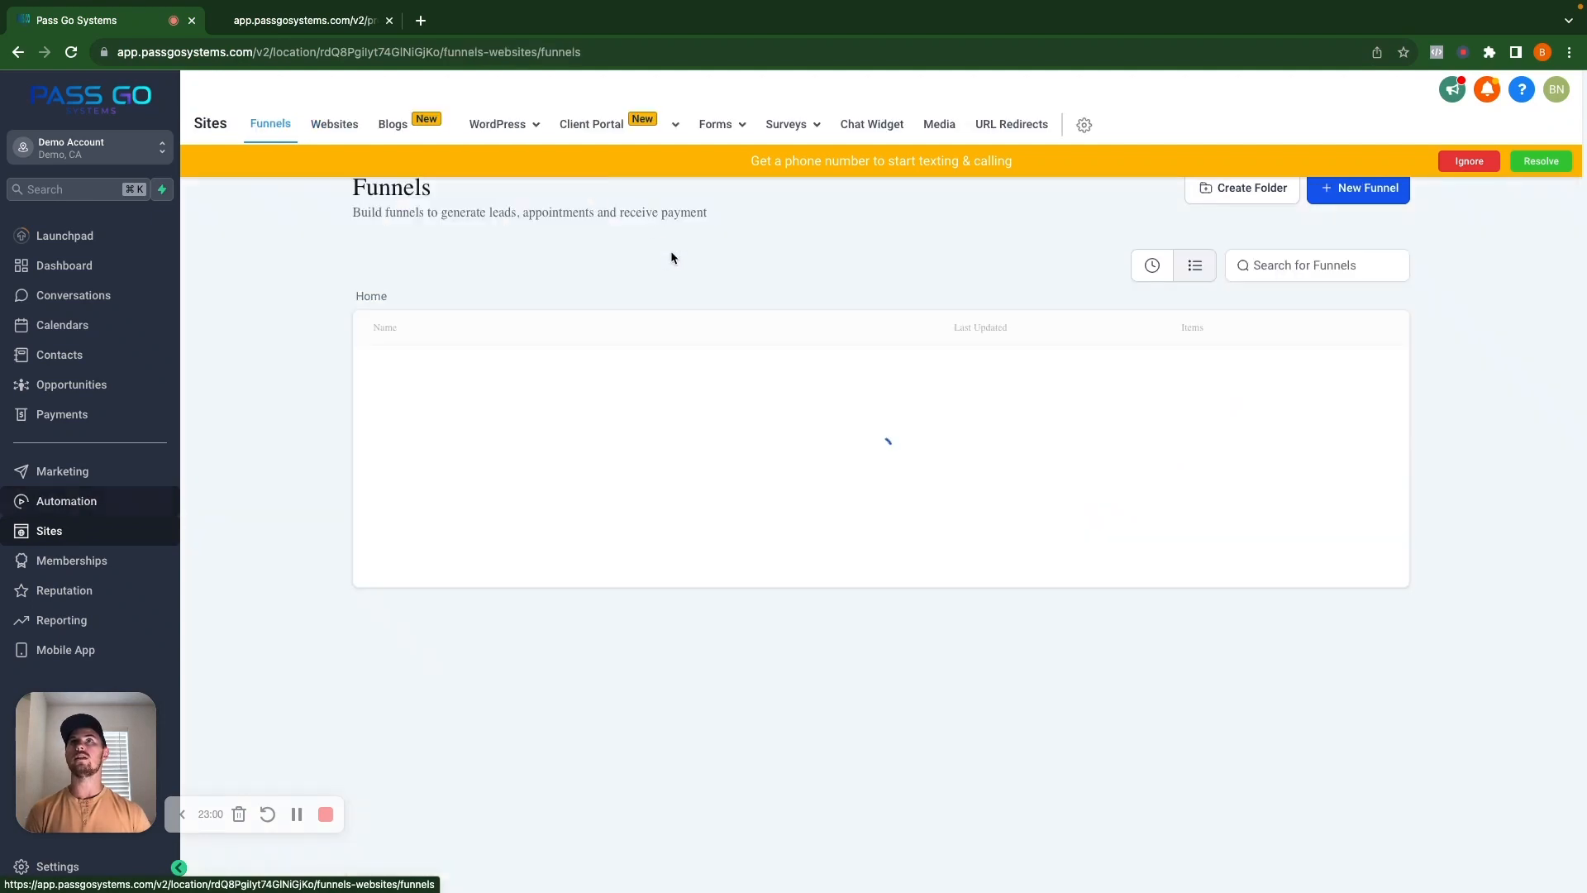
{"action": "mouse_move", "coordinate": [709, 126]}
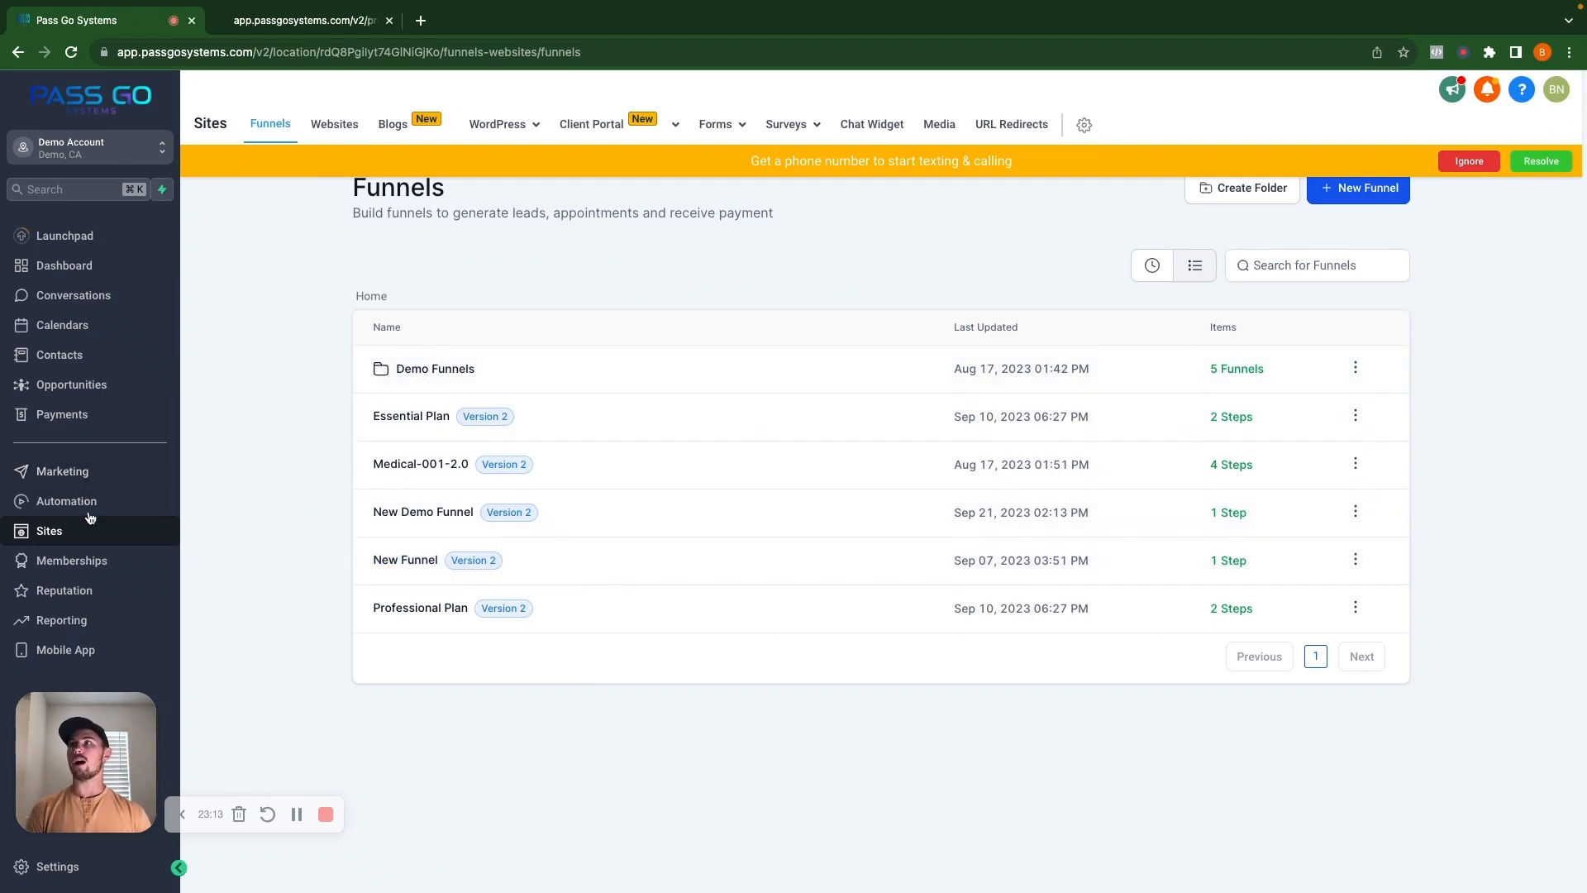
{"action": "left_click", "coordinate": [71, 357]}
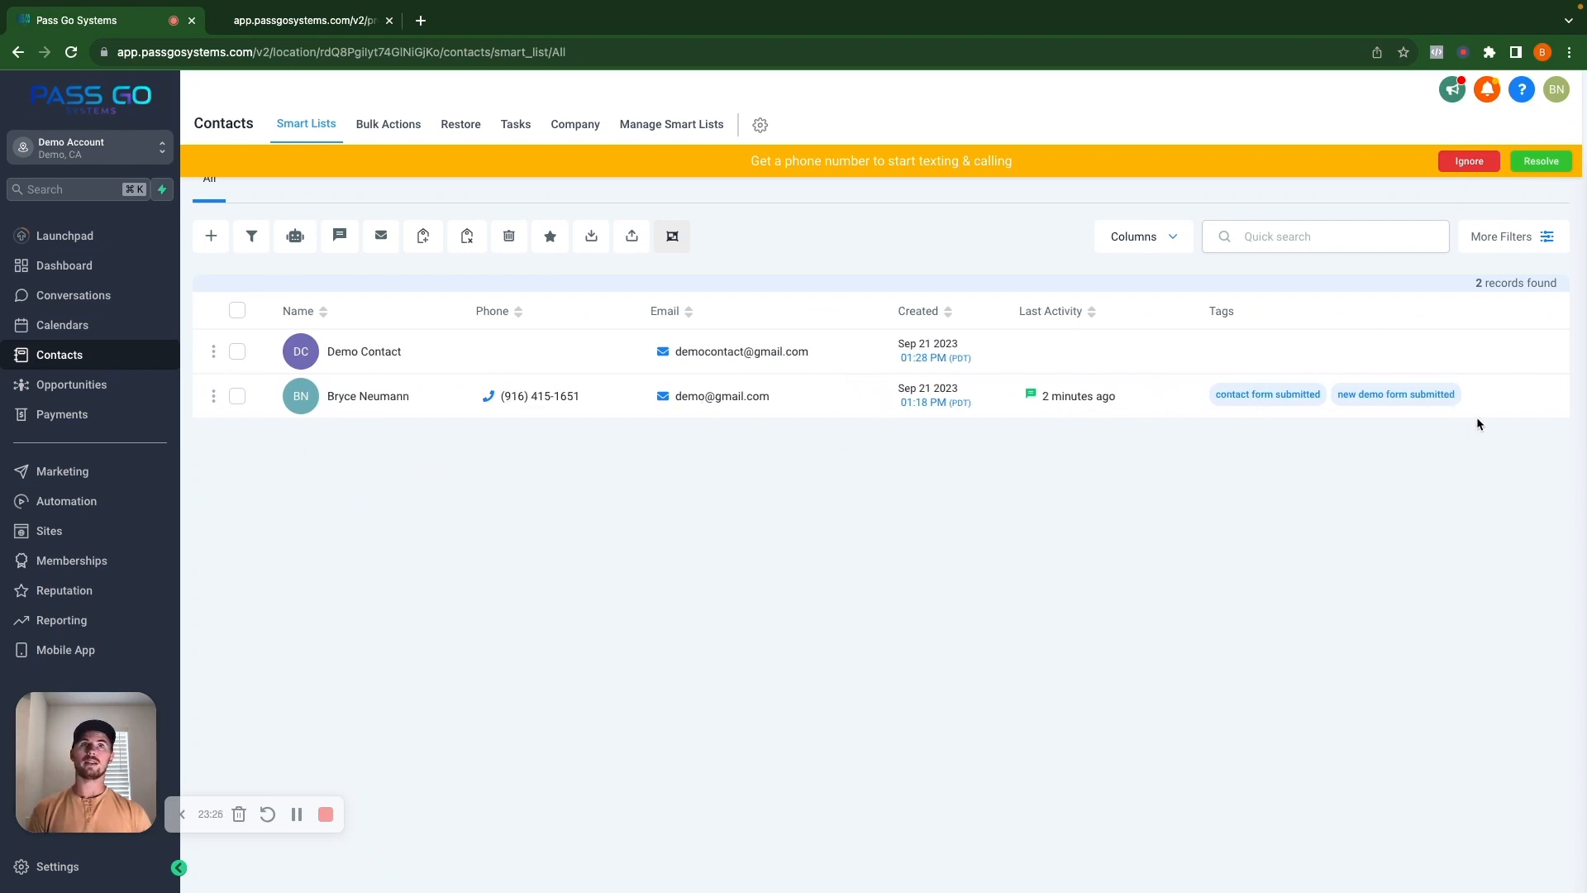
Review the submitter's conversation under All conversations, then view the Demo Pipeline opportunities board.
{"action": "left_click", "coordinate": [76, 297]}
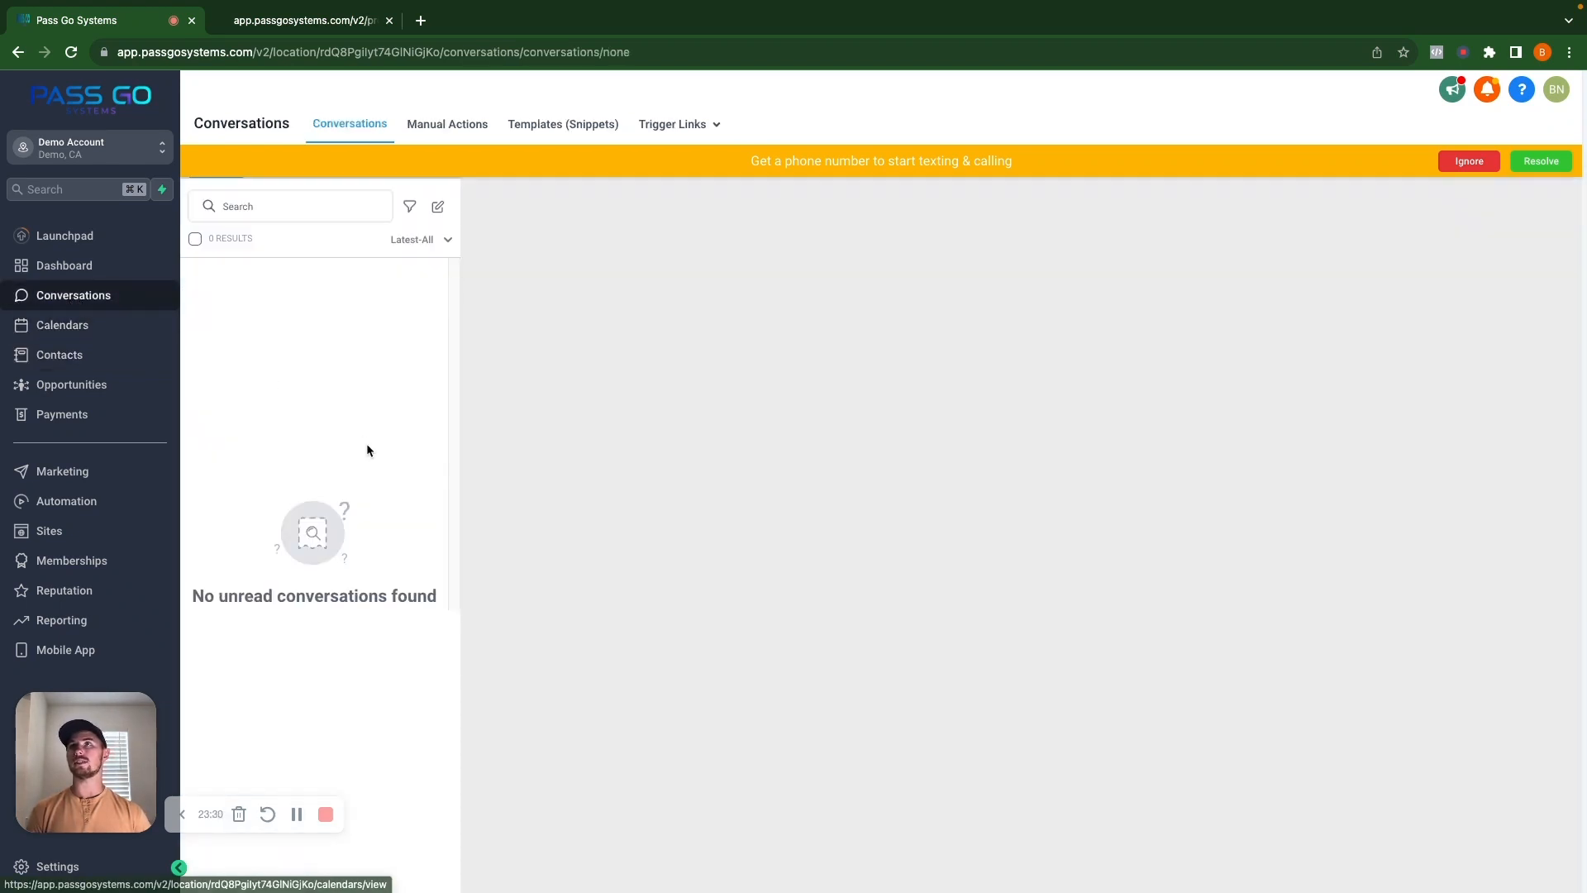
{"action": "left_click", "coordinate": [434, 161]}
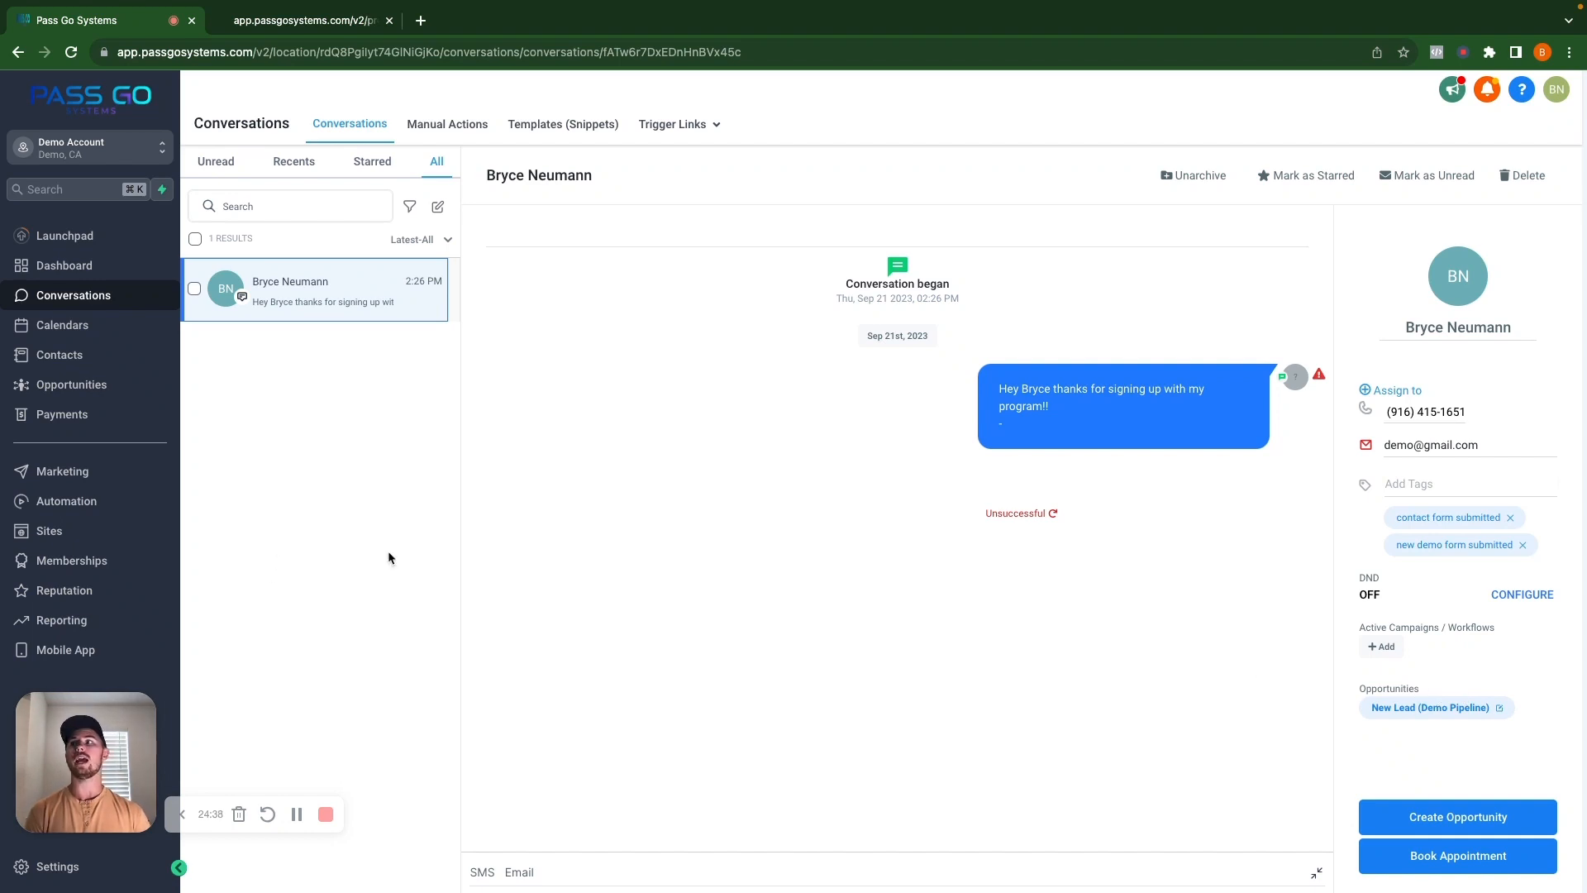
{"action": "left_click", "coordinate": [89, 388]}
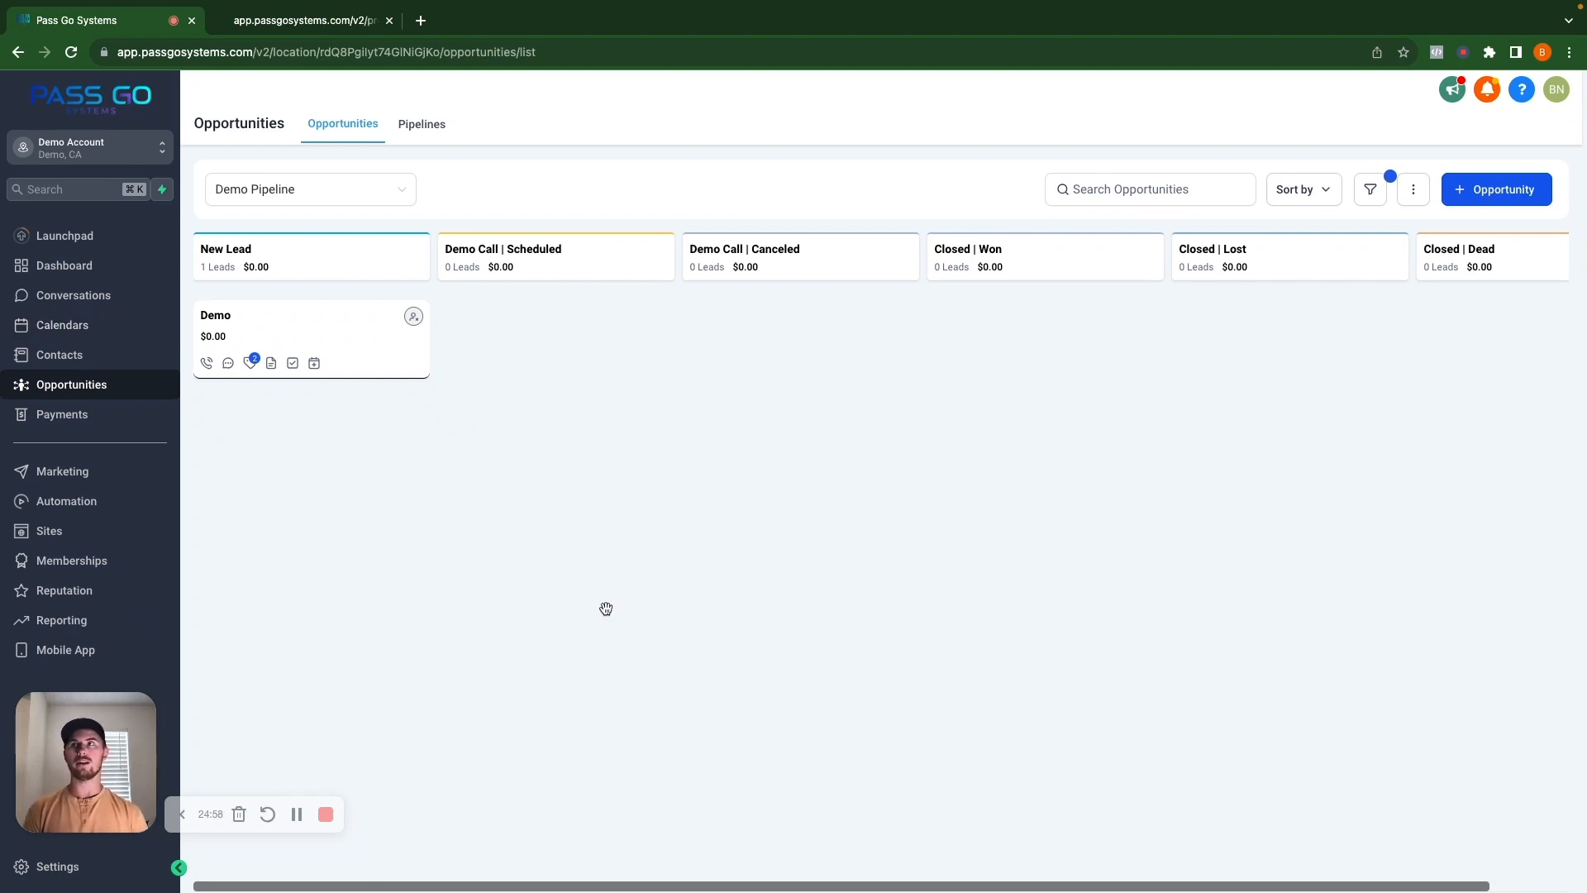
Drag the Demo card from New Lead into Demo Call | Scheduled, then return to Automation workflows.
{"action": "left_click_drag", "start_coordinate": [283, 329], "coordinate": [312, 315]}
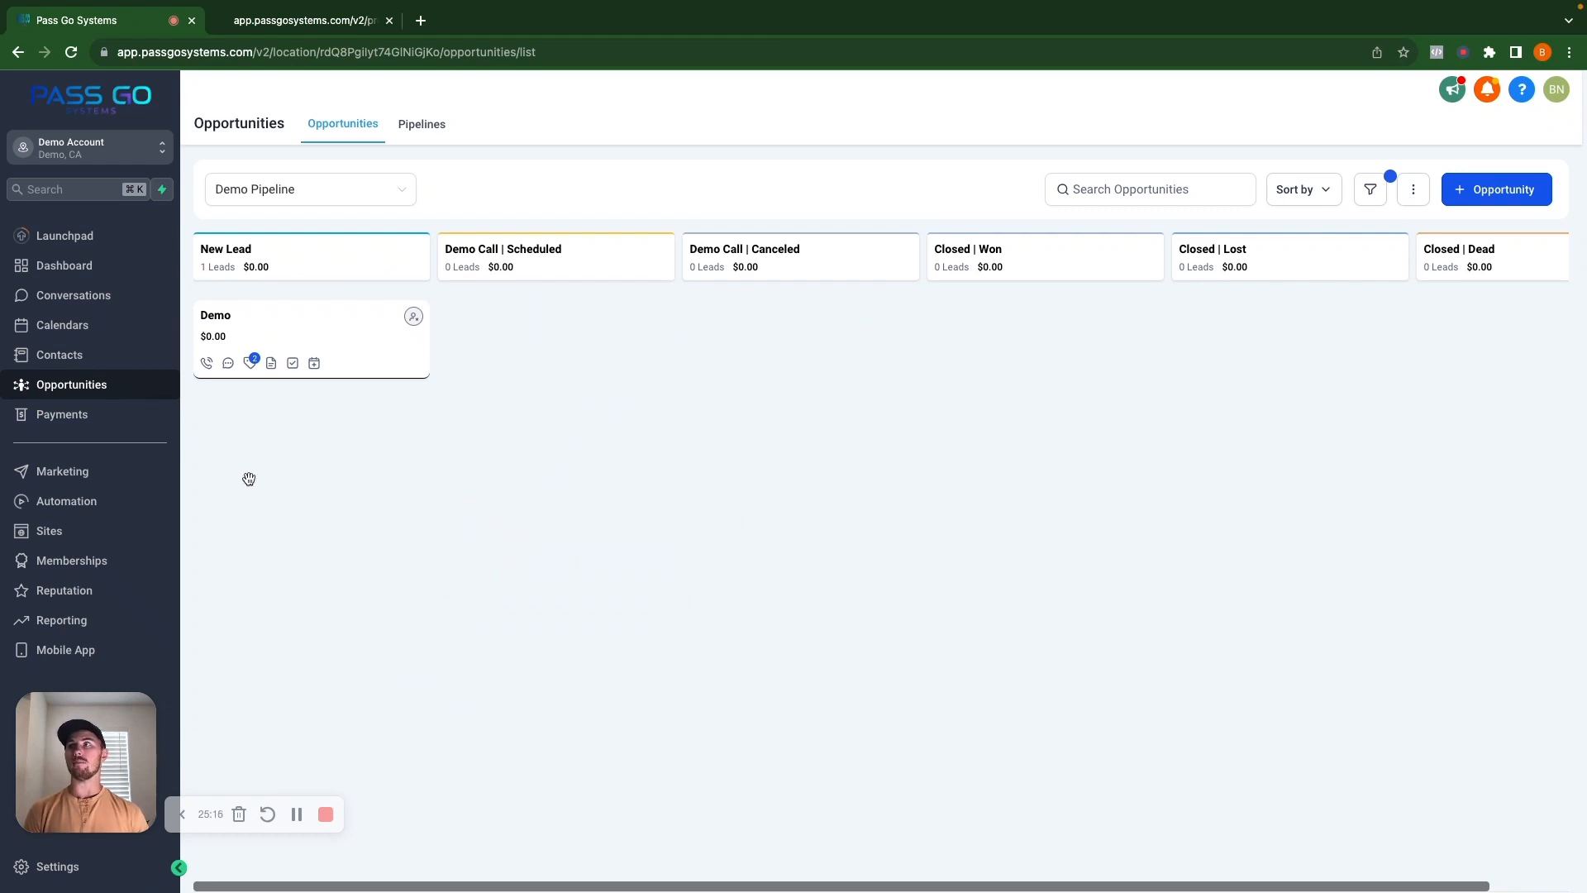
{"action": "left_click", "coordinate": [96, 513]}
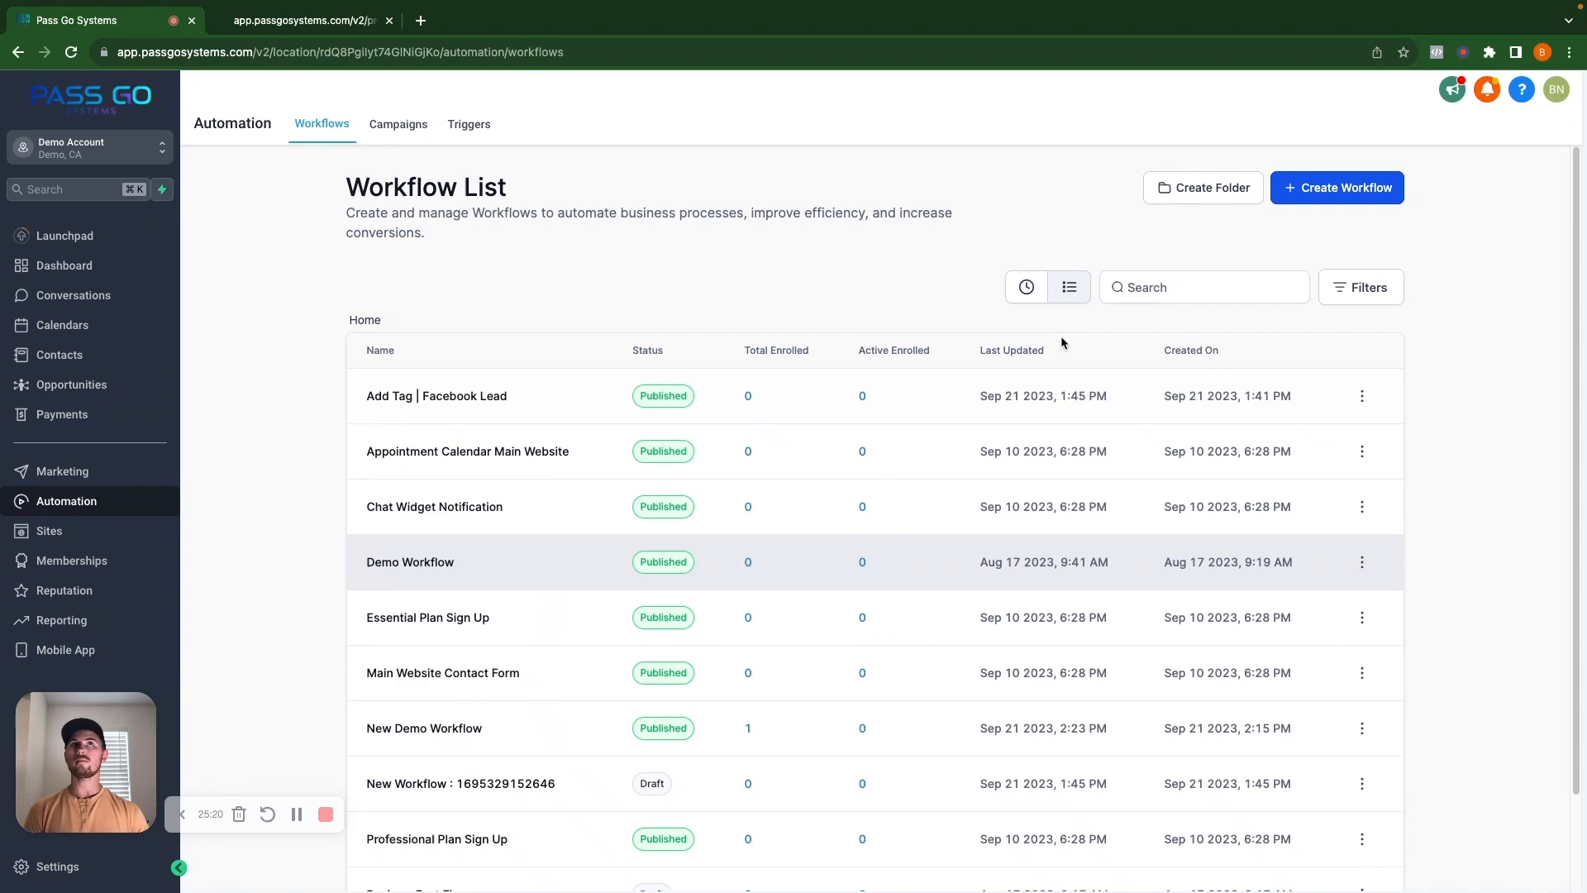
Create a new workflow from scratch and give it a Contact Tag trigger.
{"action": "left_click", "coordinate": [1342, 187]}
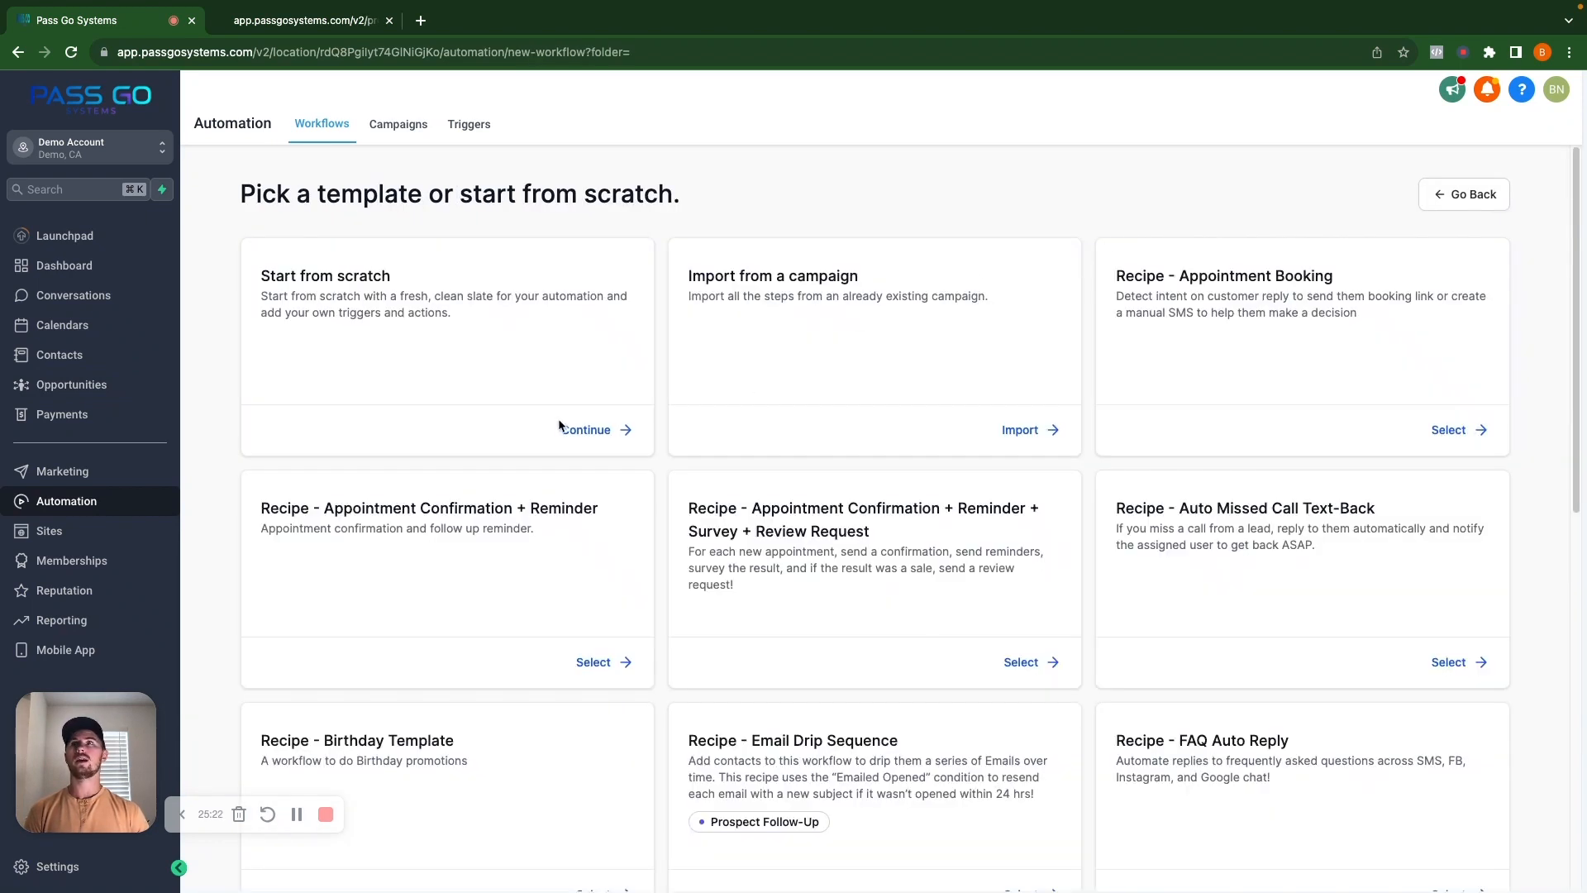
{"action": "left_click", "coordinate": [585, 430]}
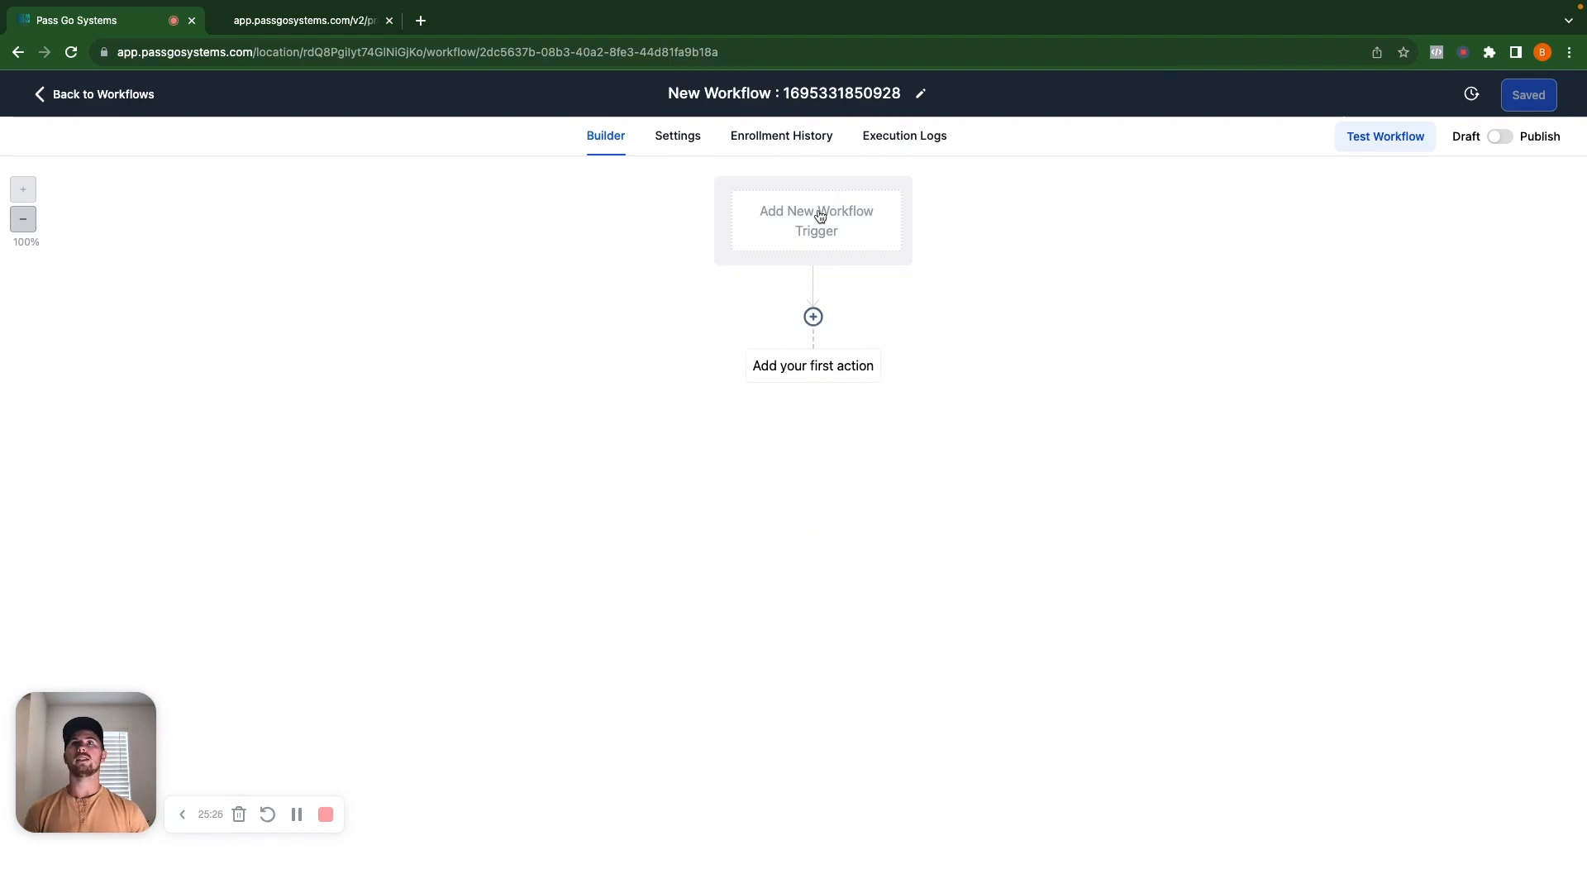
{"action": "left_click", "coordinate": [819, 217]}
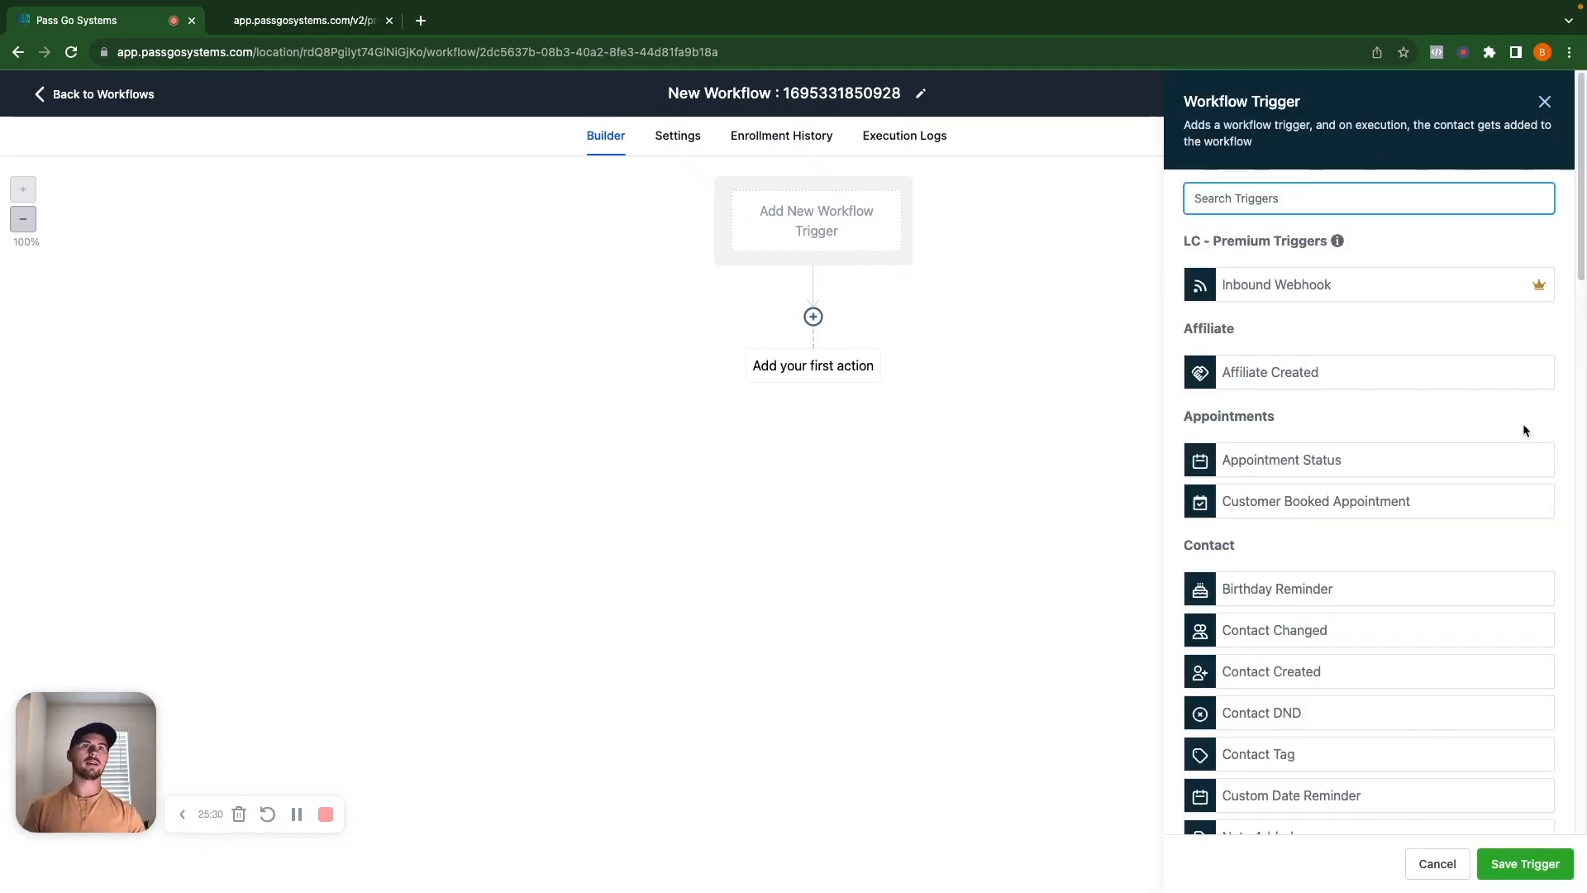
{"action": "type", "text": "cont"}
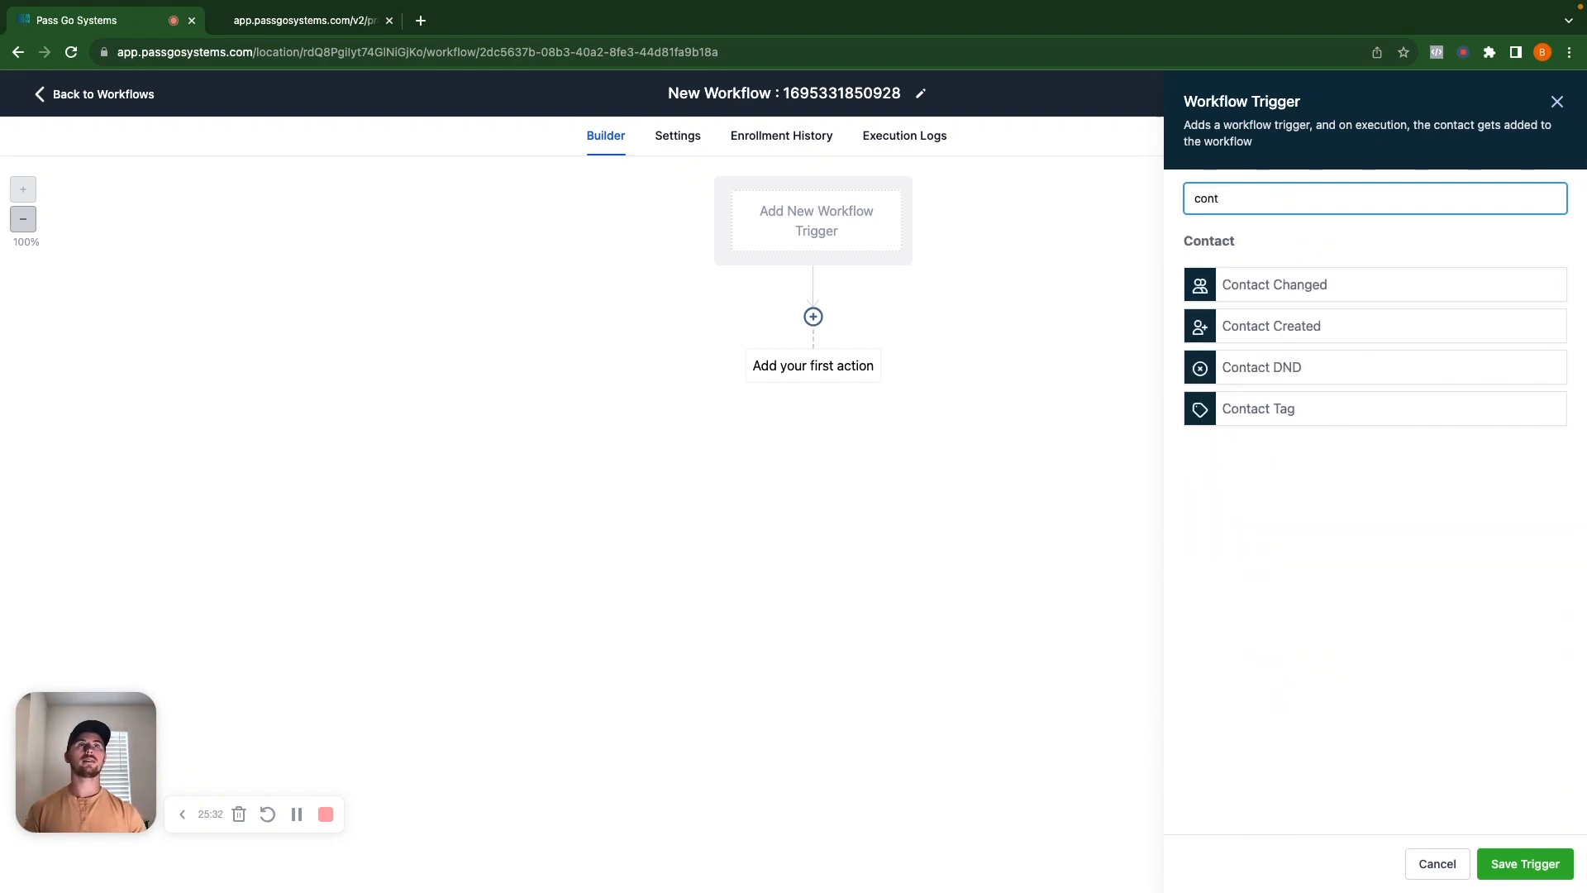
{"action": "left_click", "coordinate": [1278, 410]}
Filter the trigger on Tag Added = new demo form submitted and save it.
{"action": "left_click", "coordinate": [942, 359]}
{"action": "left_click", "coordinate": [932, 382]}
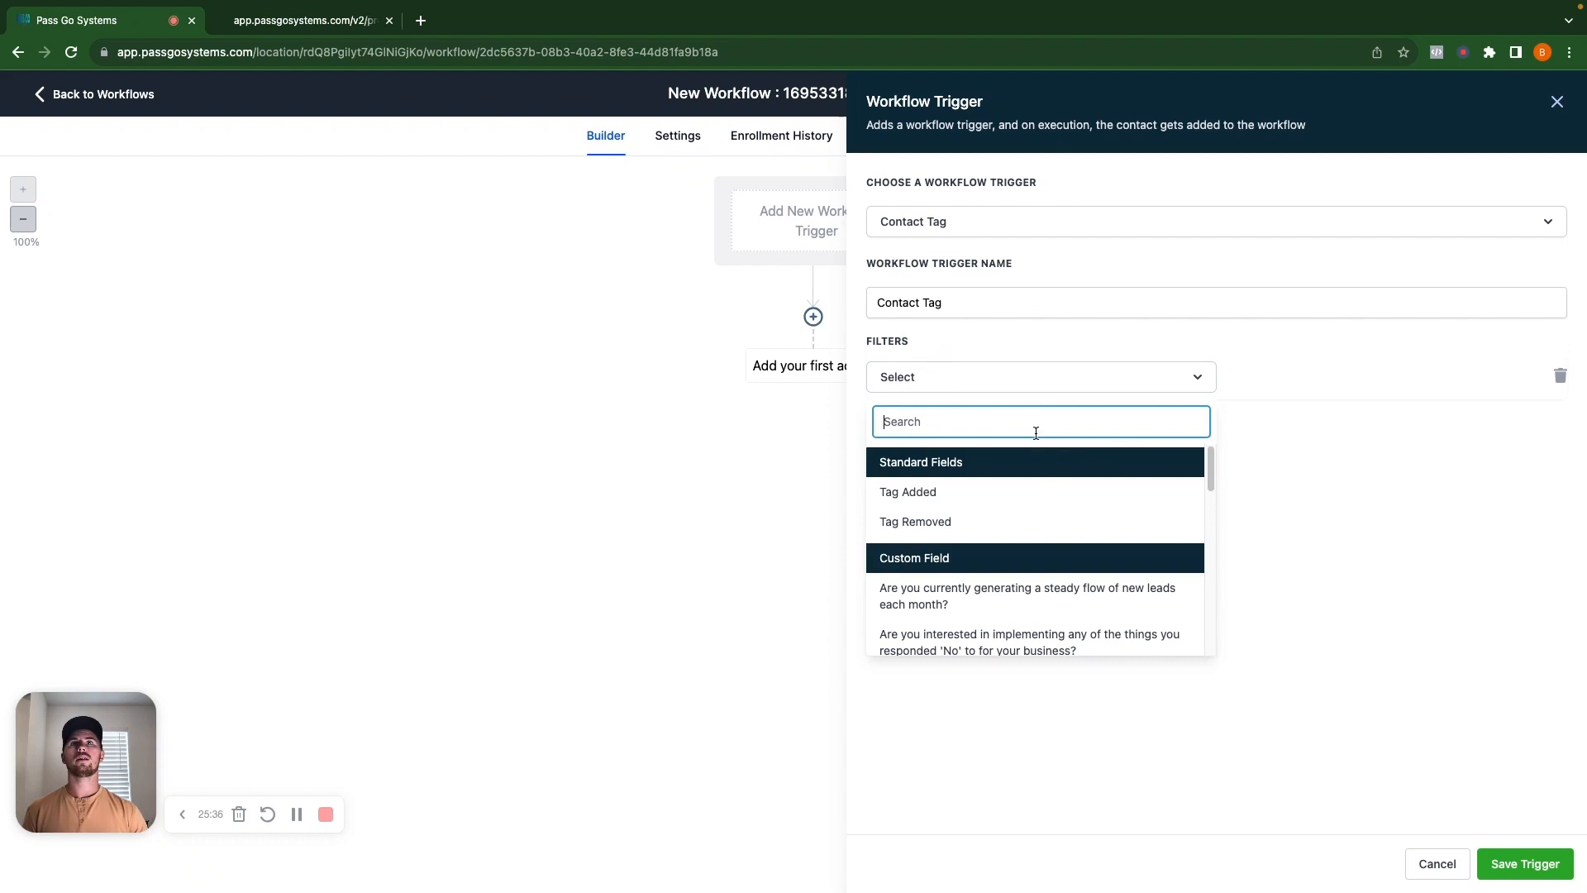
{"action": "left_click", "coordinate": [909, 493]}
{"action": "left_click", "coordinate": [1336, 382]}
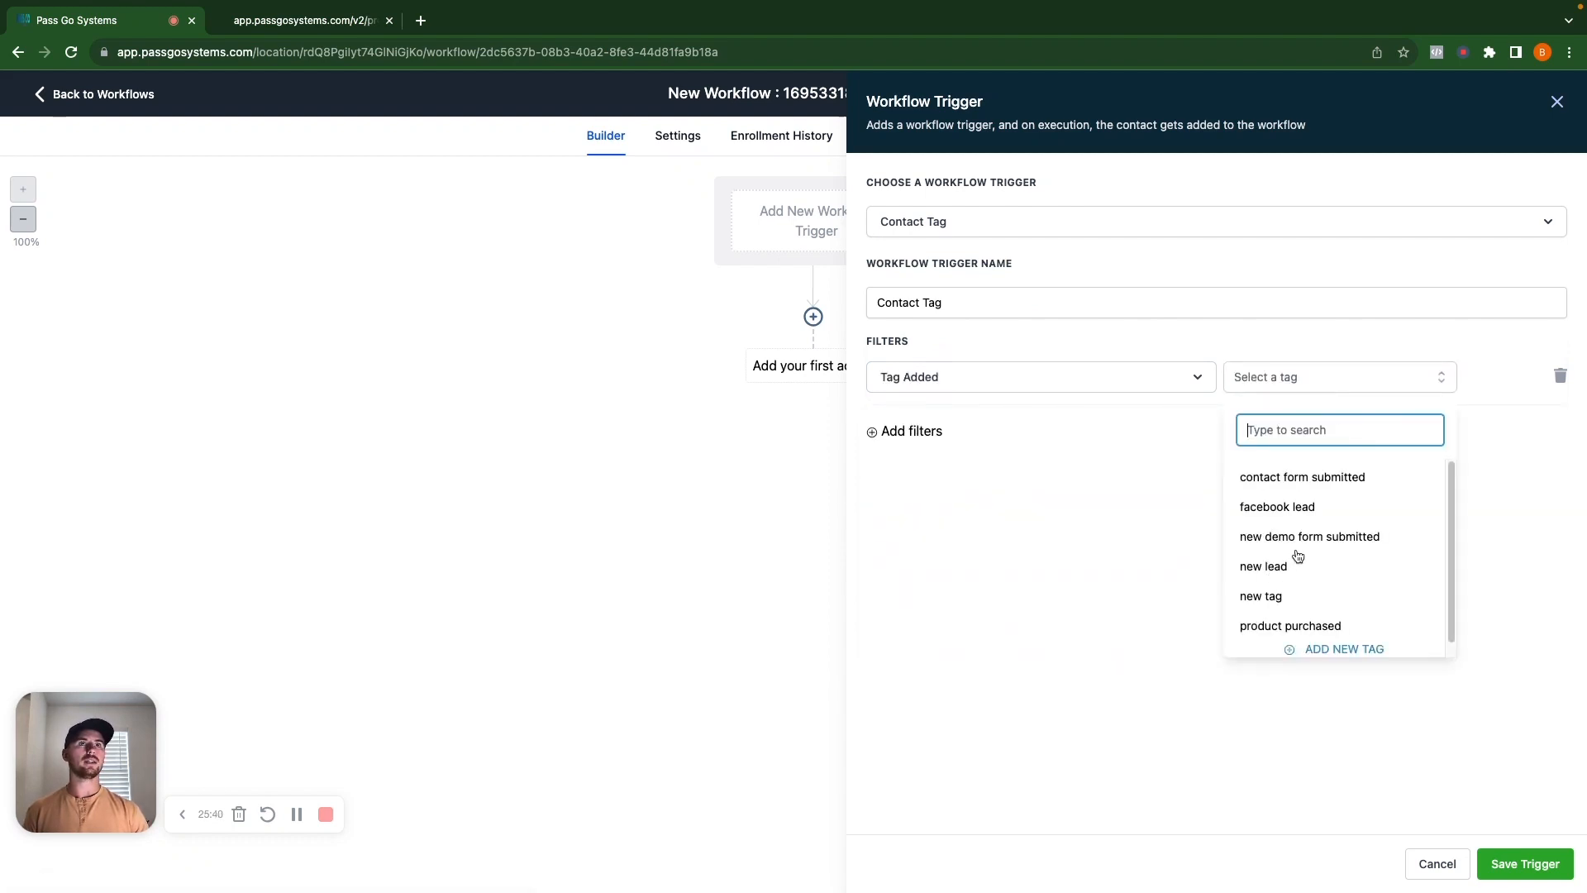
{"action": "left_click", "coordinate": [1309, 537]}
{"action": "left_click", "coordinate": [1089, 588]}
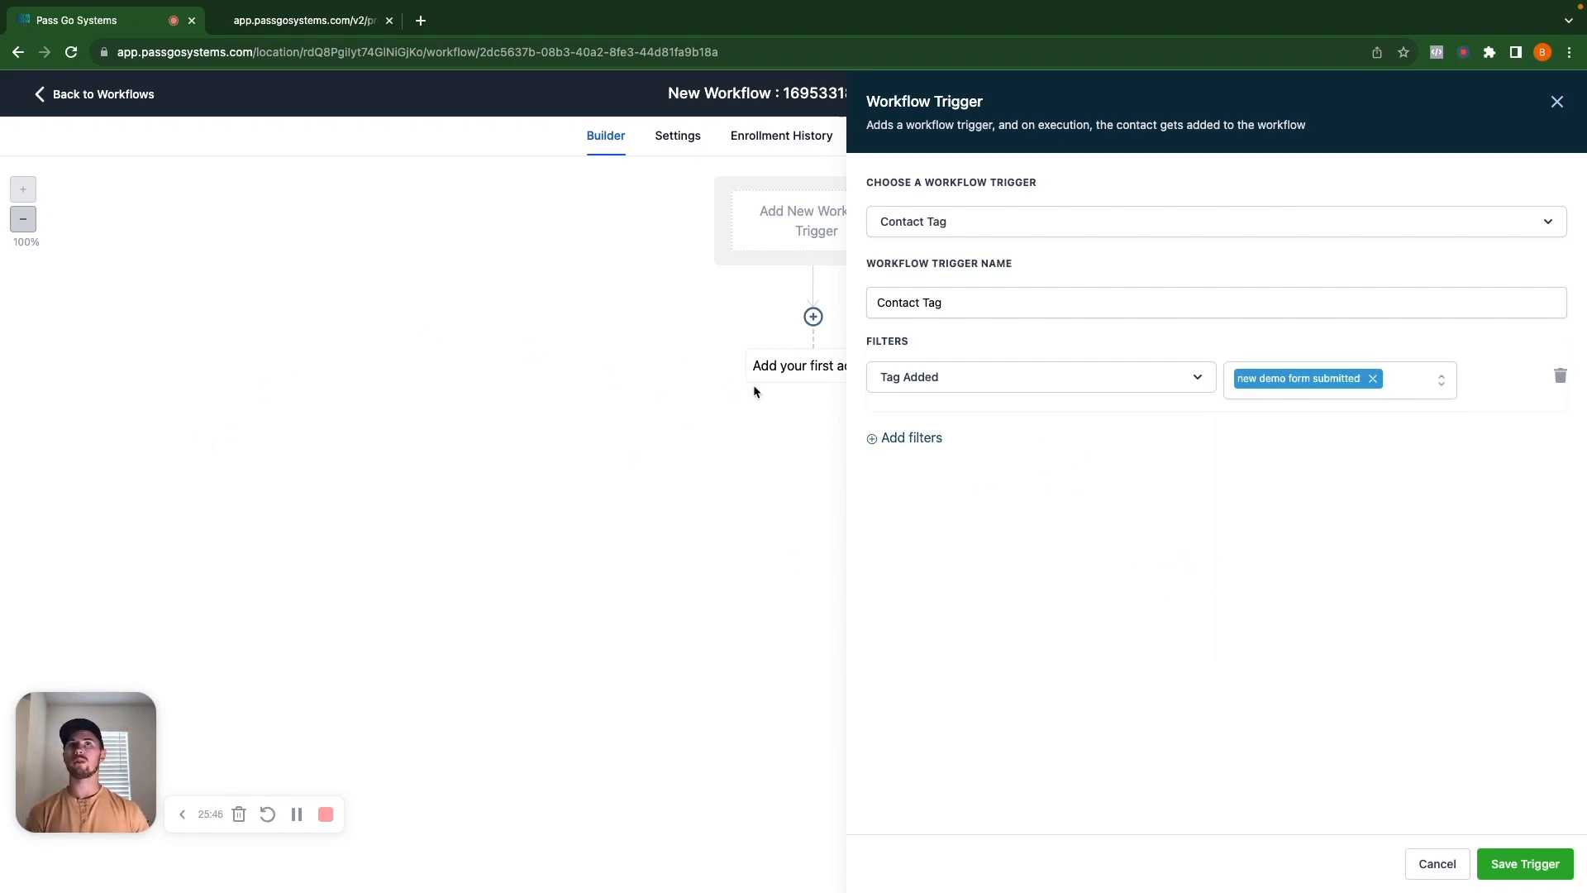
{"action": "left_click", "coordinate": [1525, 863]}
{"action": "left_click", "coordinate": [842, 396]}
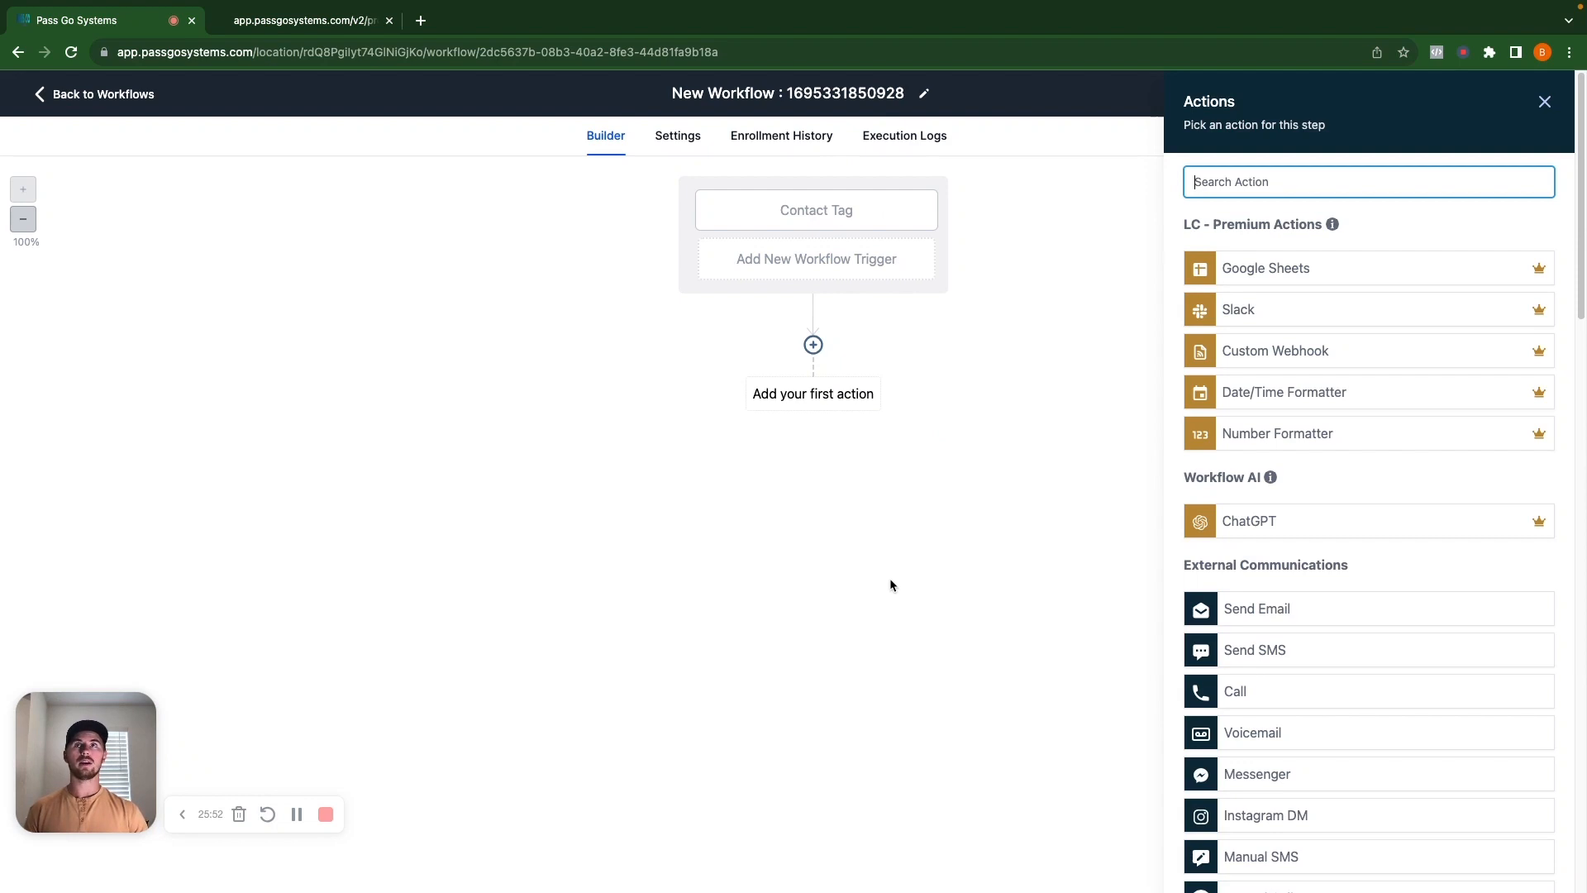
Rename the trigger to 'Contact Tag | New Demo Form Submitted' and save it.
{"action": "left_click", "coordinate": [797, 227]}
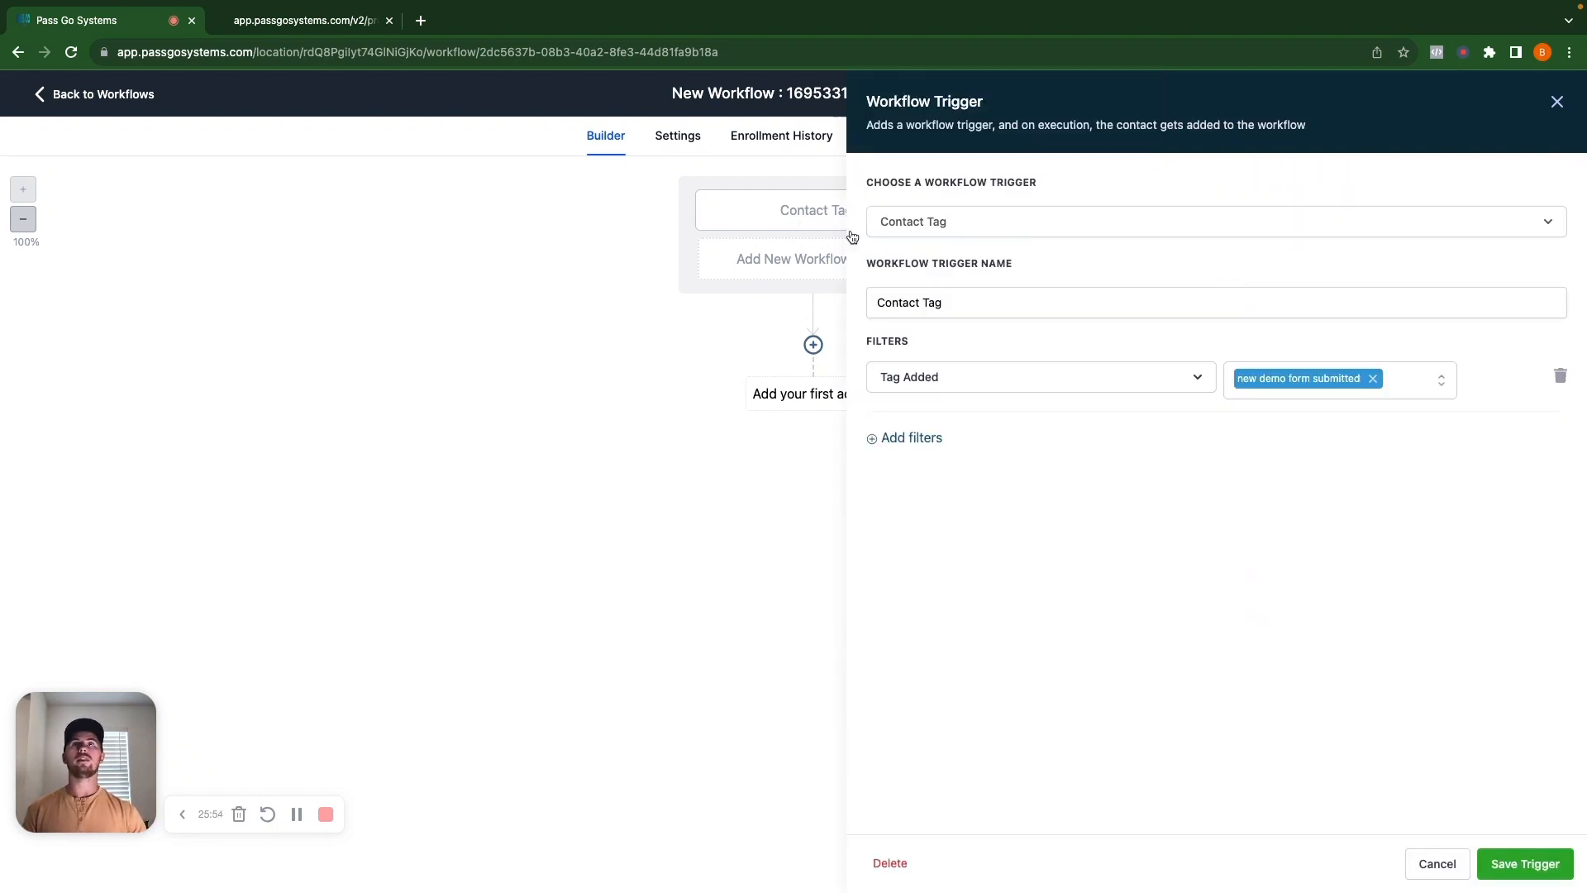
{"action": "left_click", "coordinate": [978, 304]}
{"action": "type", "text": "| "}
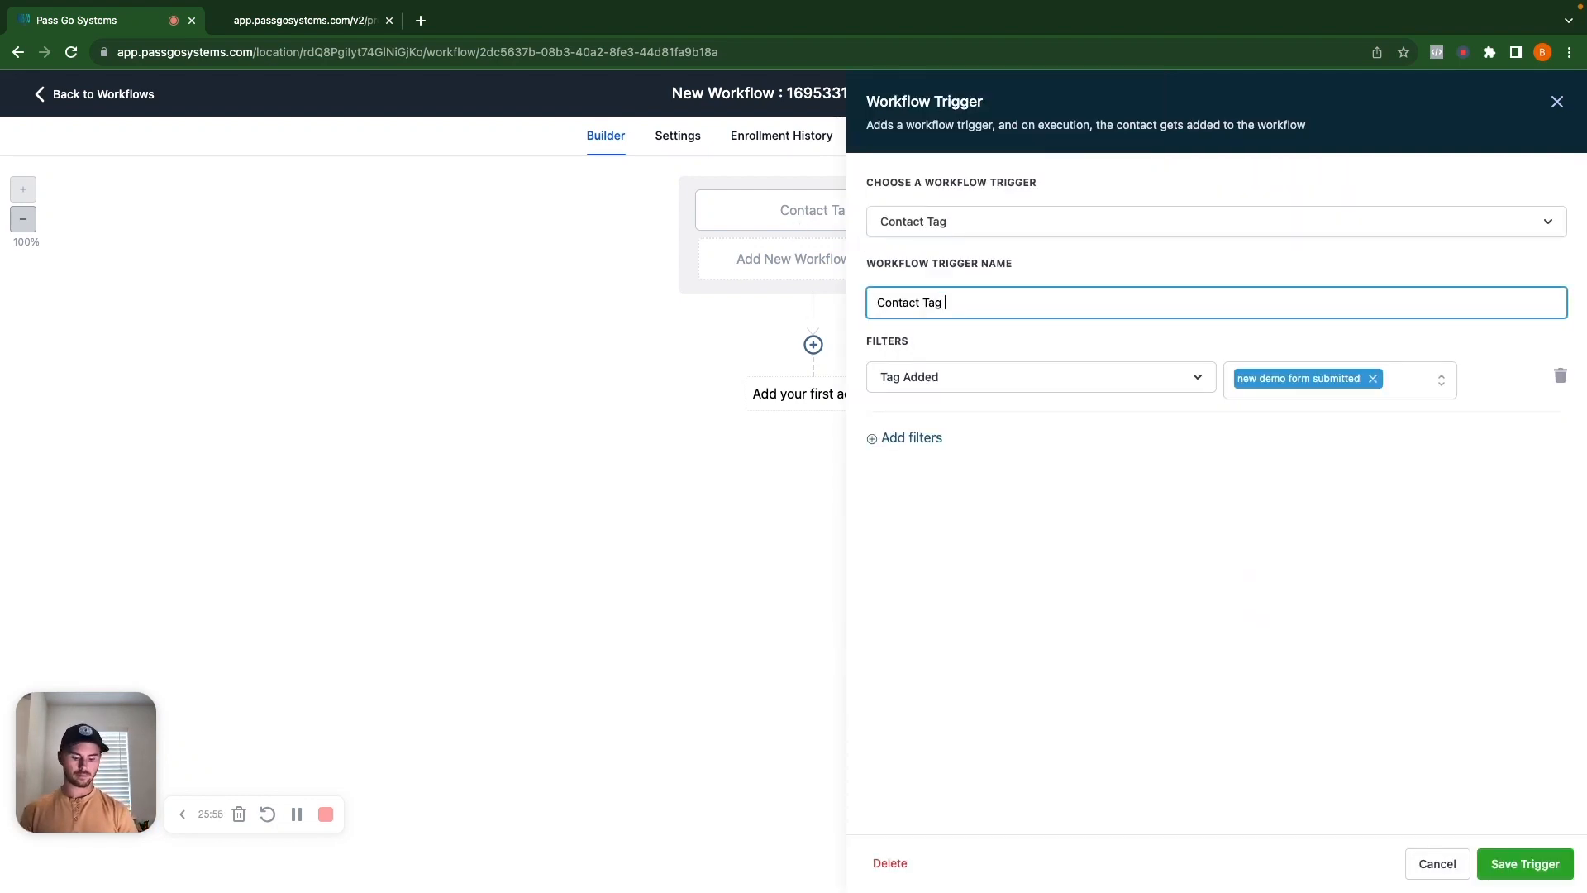
{"action": "type", "text": "New Demo"}
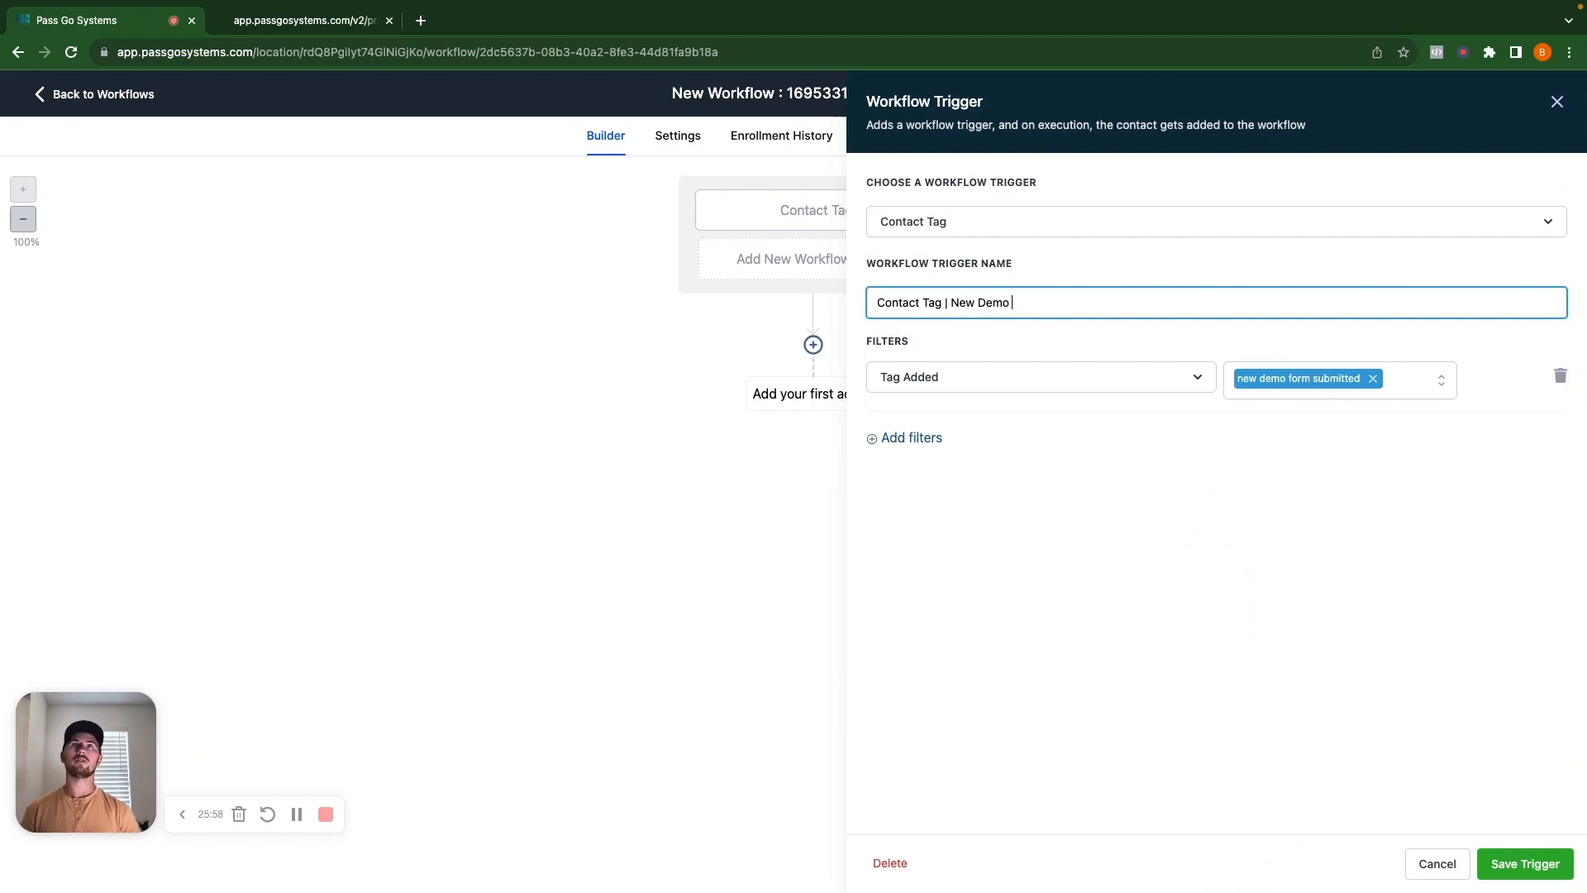
{"action": "type", "text": " Form Submitted"}
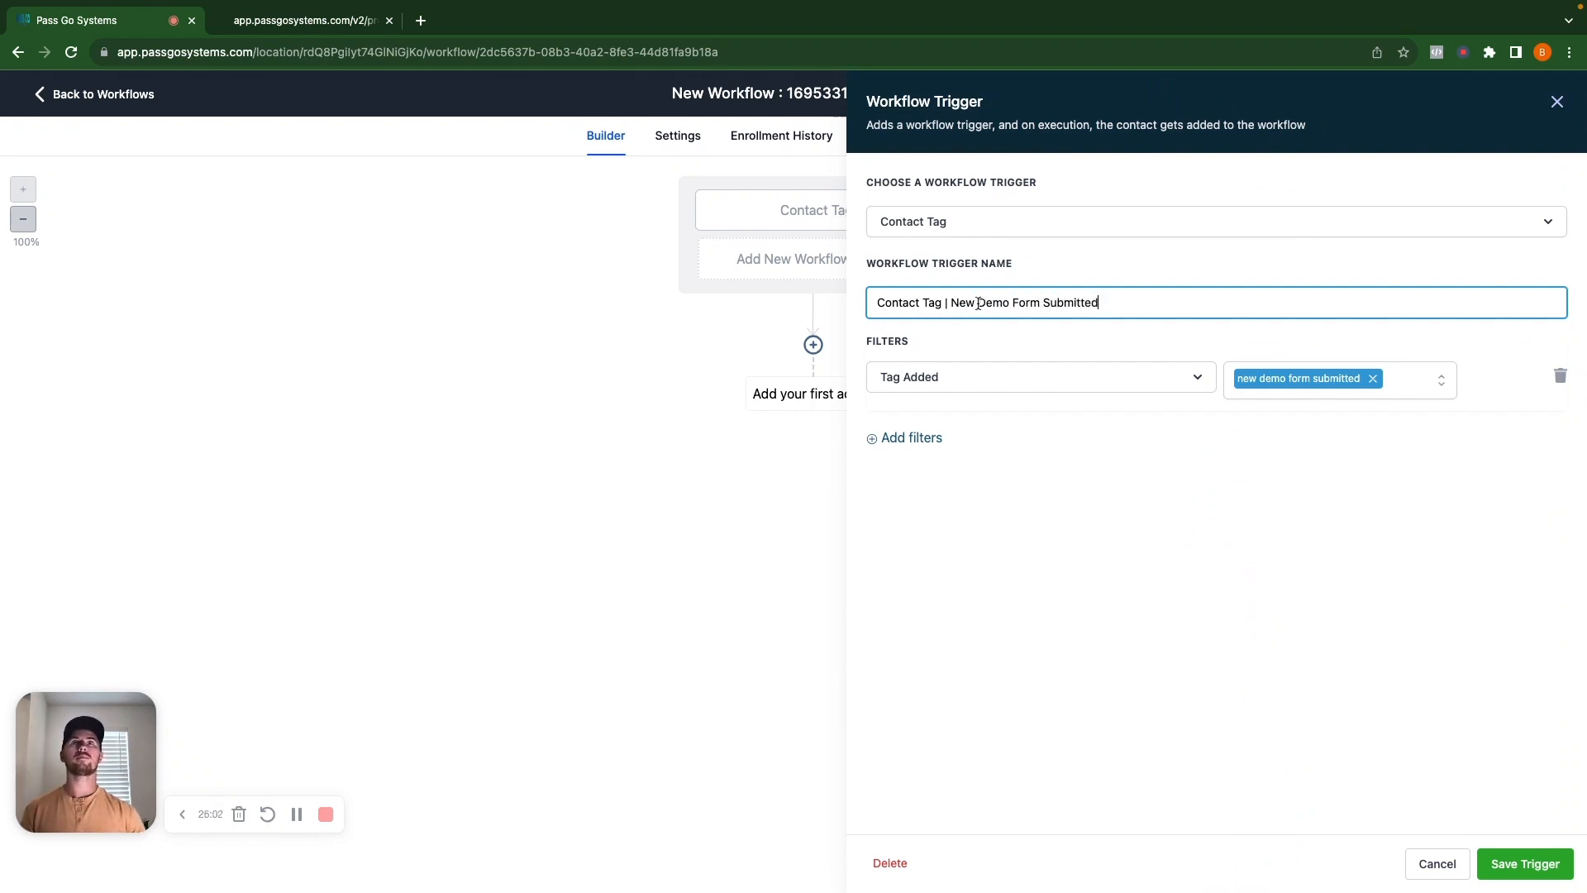
{"action": "left_click", "coordinate": [1529, 863]}
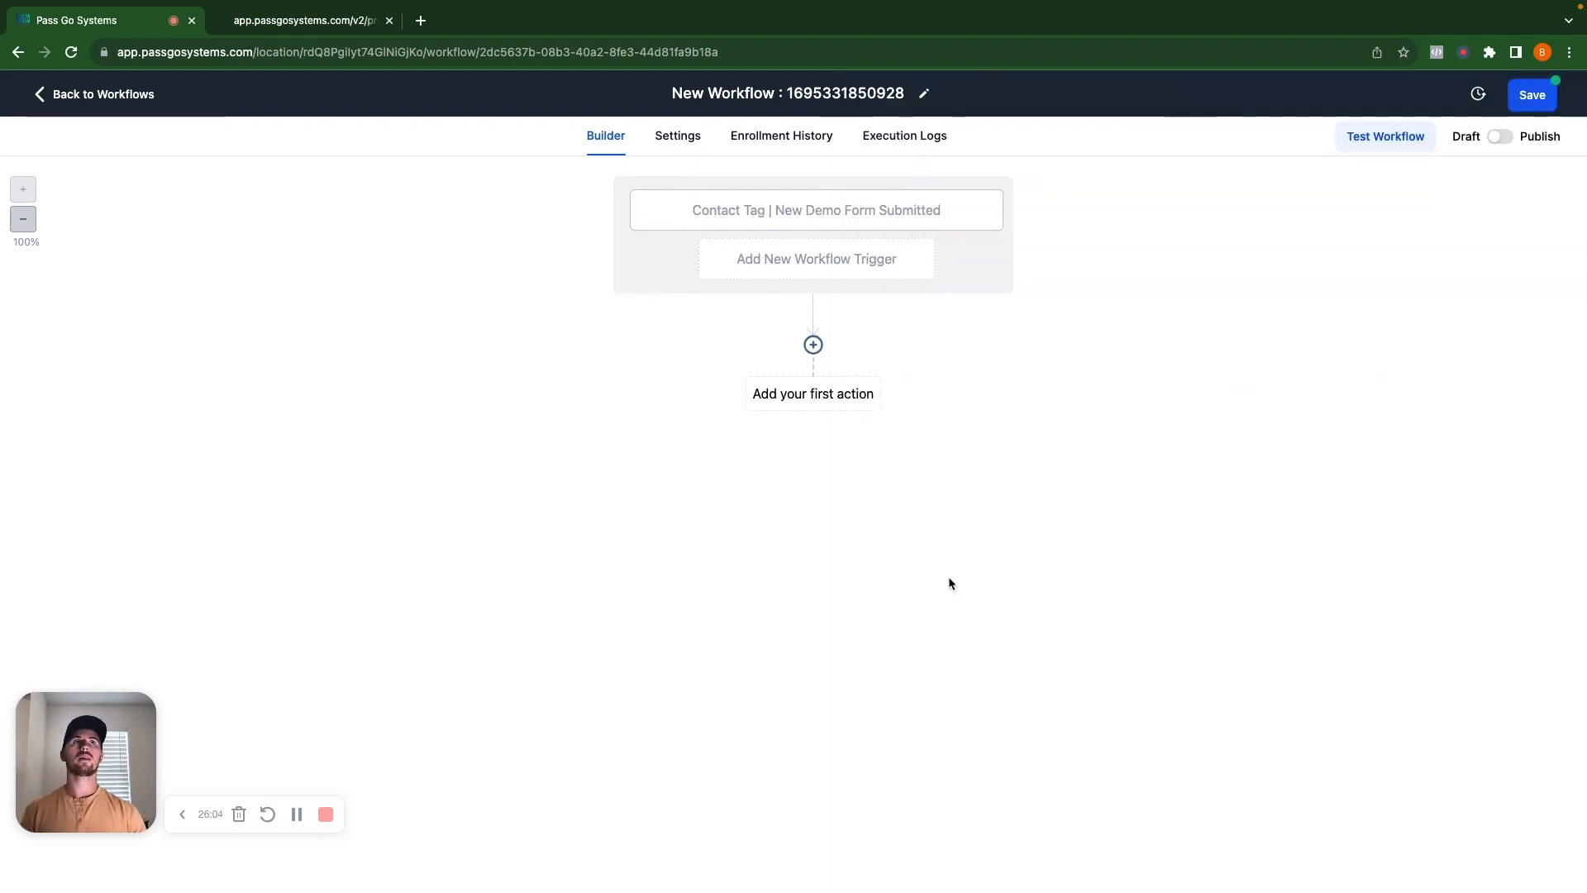
Save the workflow and switch it from draft to published.
{"action": "left_click", "coordinate": [1530, 97]}
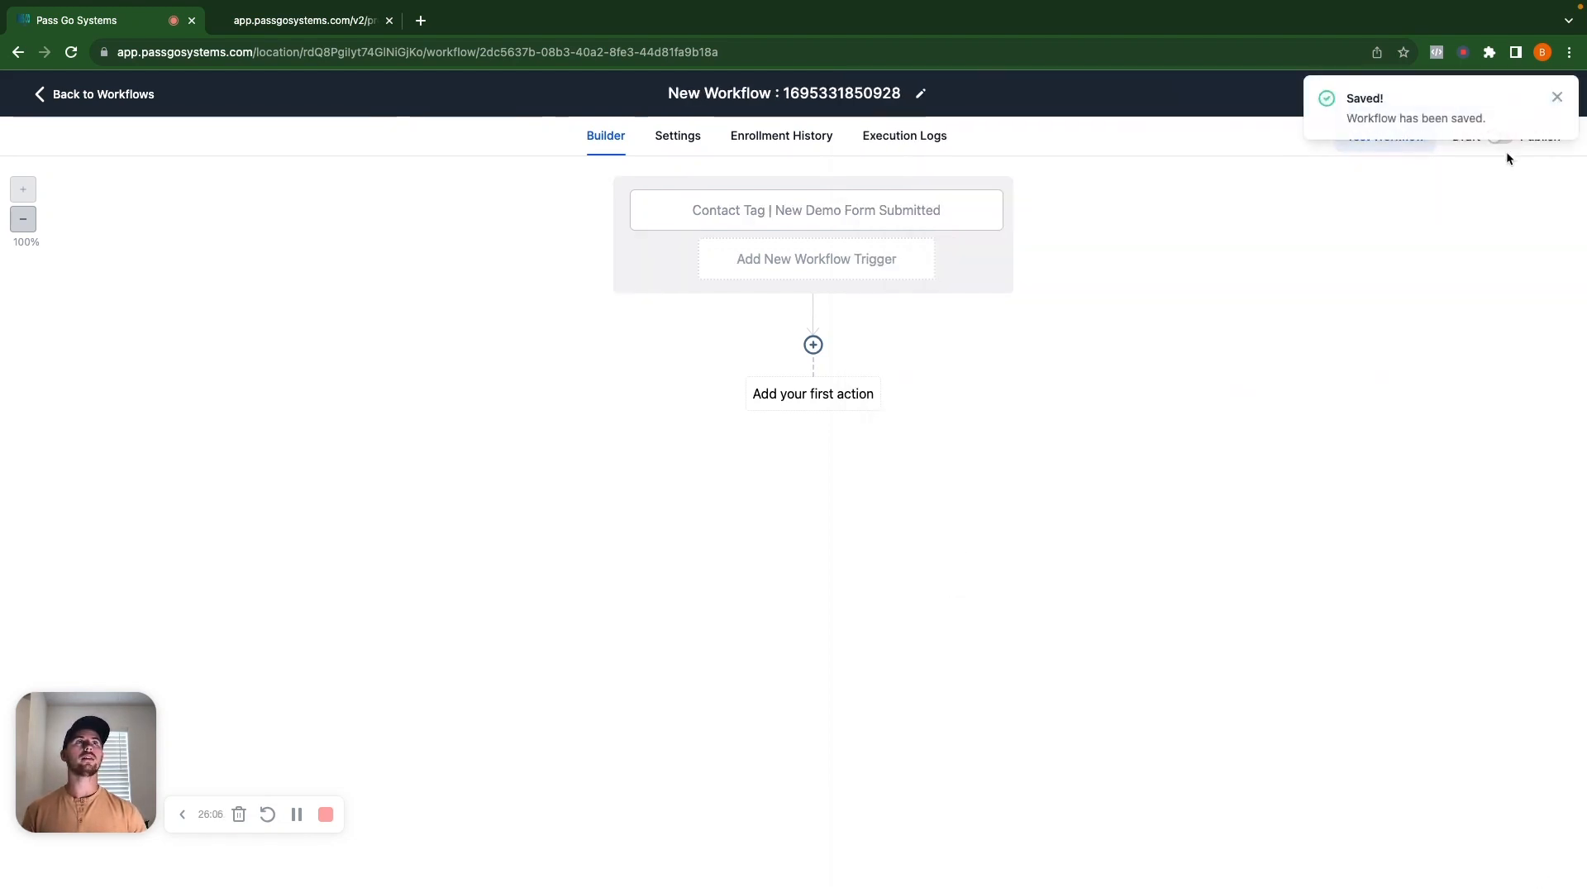
{"action": "left_click", "coordinate": [1557, 100]}
{"action": "left_click", "coordinate": [1500, 137]}
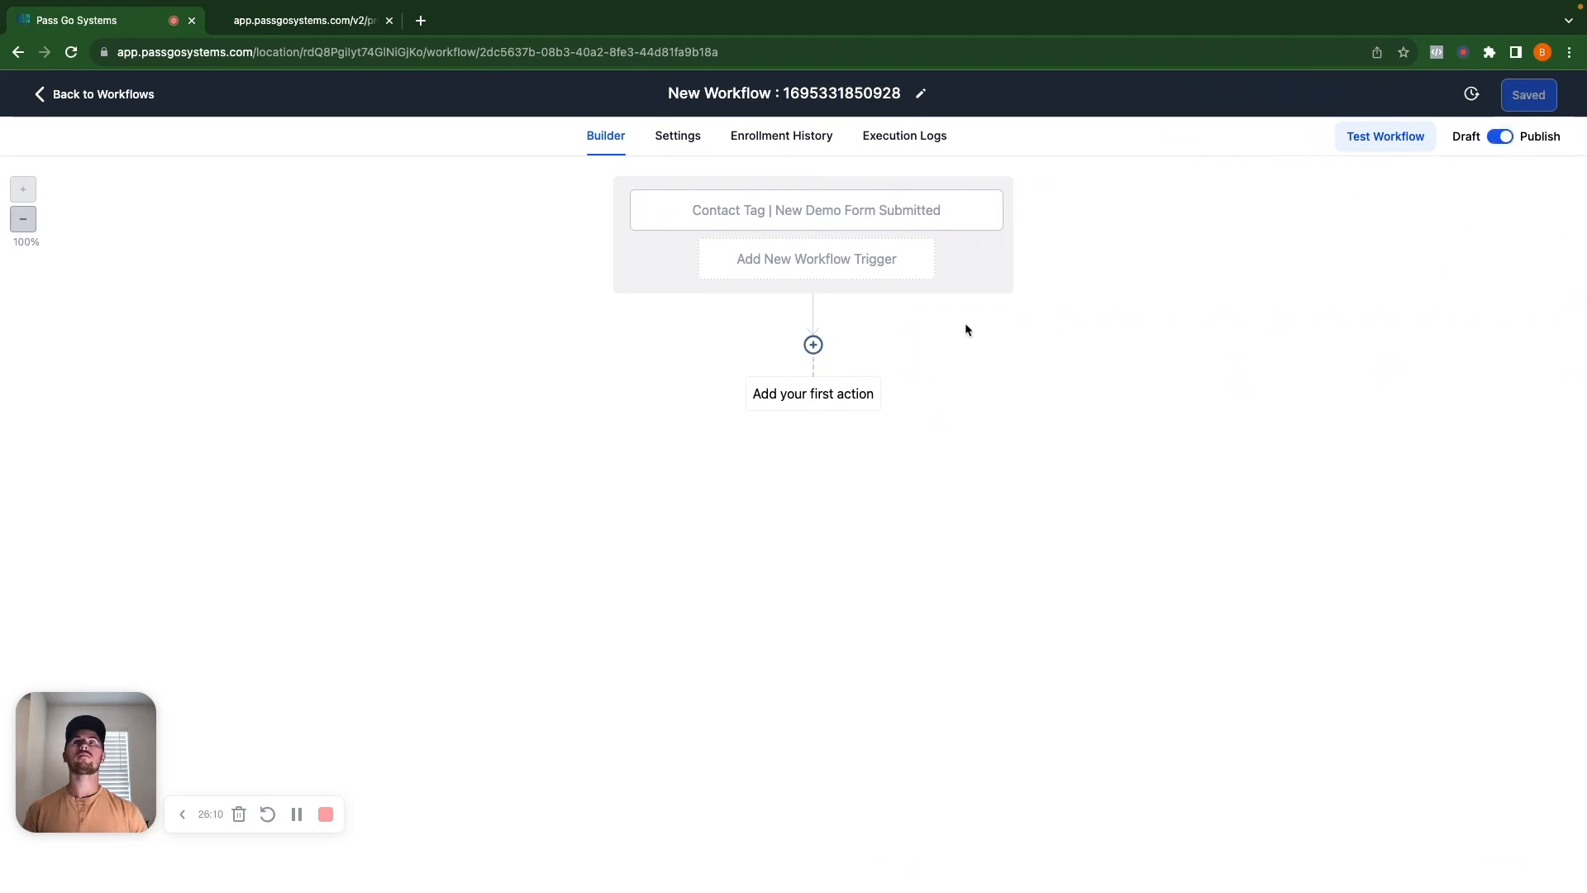
{"action": "left_click", "coordinate": [816, 397]}
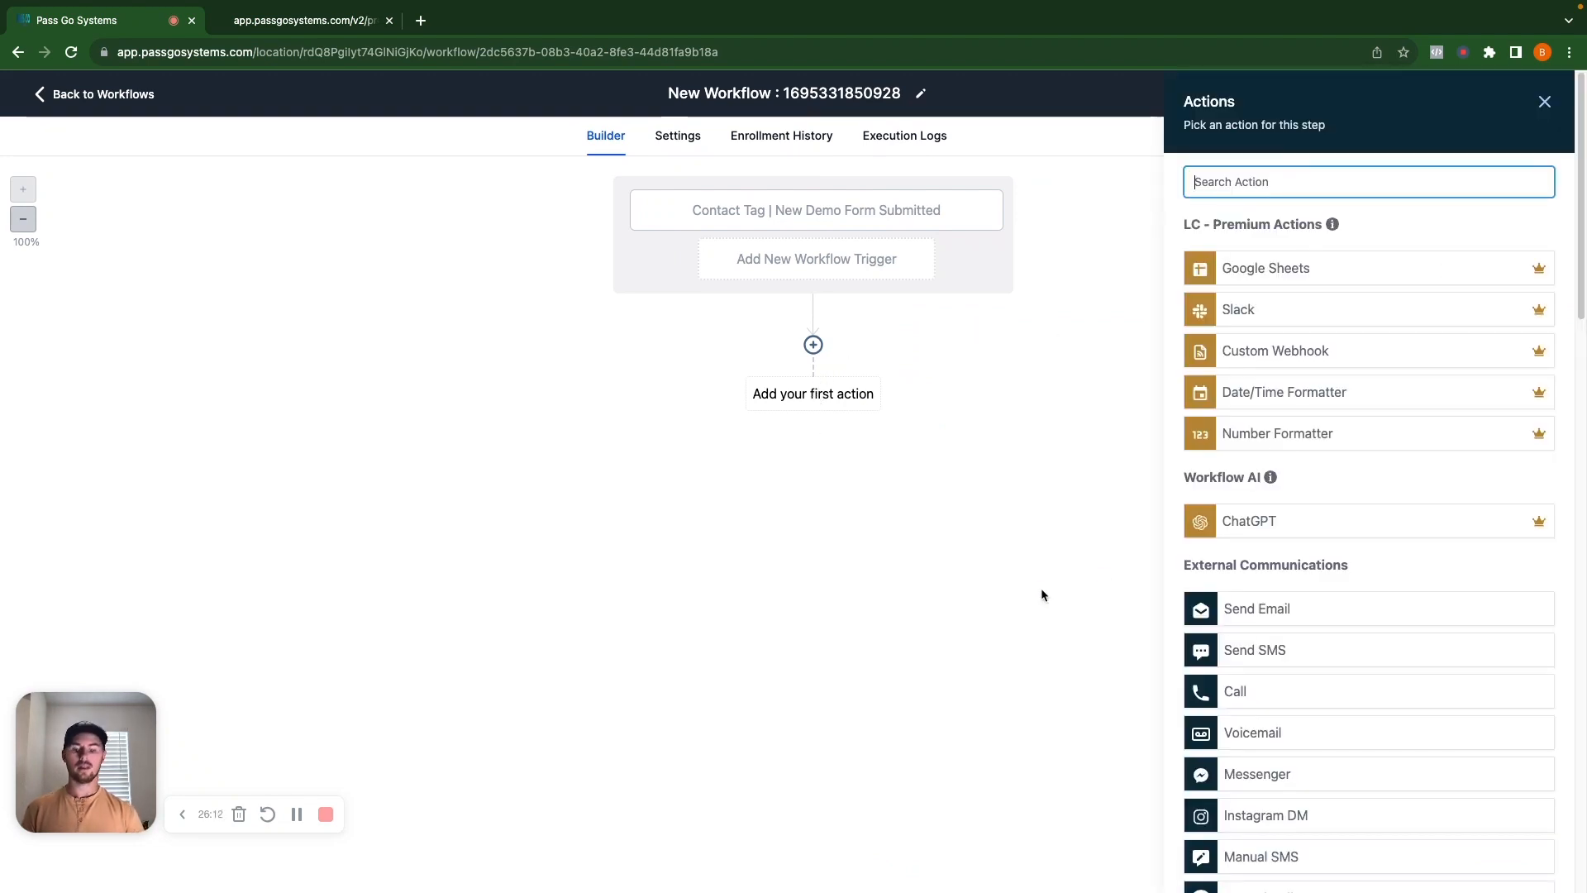
Add a Create/Update Opportunity action set to Demo Pipeline, stage Demo Call | Scheduled.
{"action": "type", "text": "opp"}
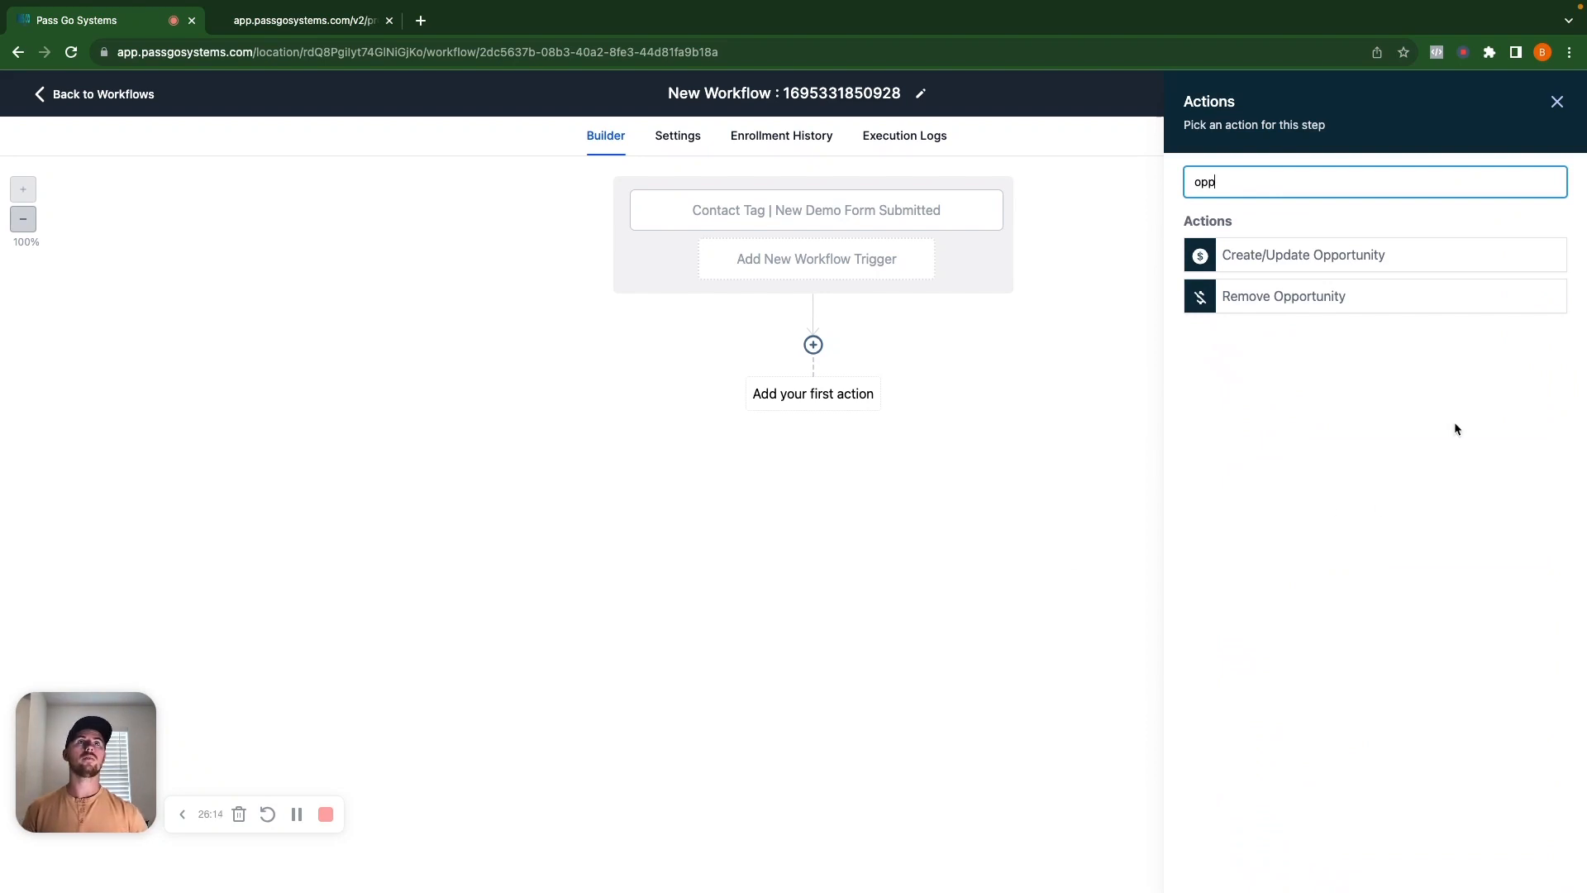
{"action": "left_click", "coordinate": [1381, 267]}
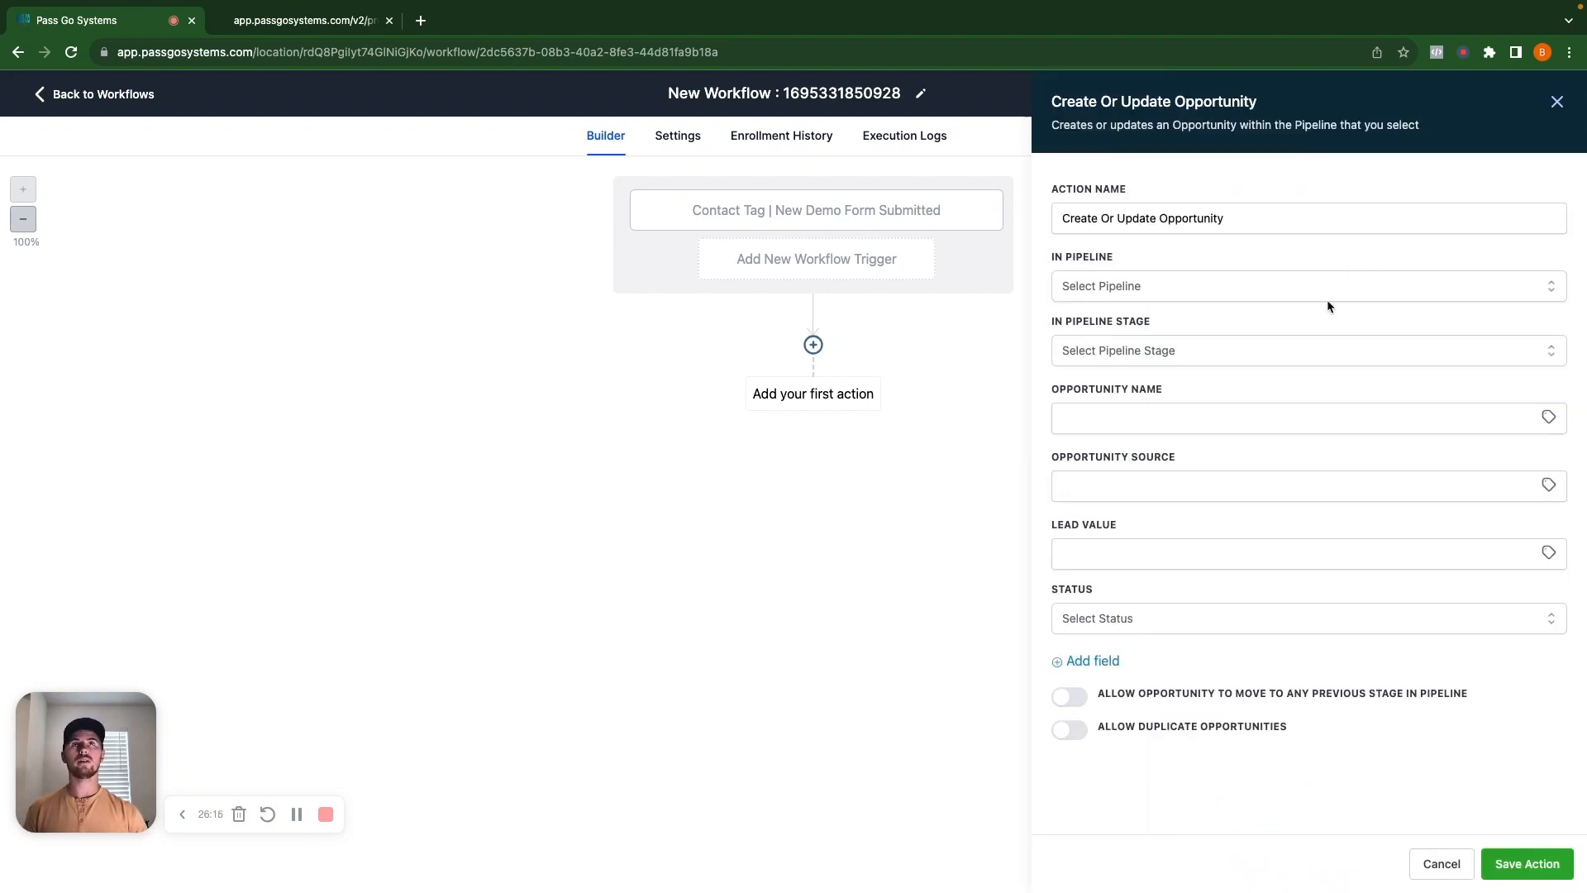
{"action": "left_click", "coordinate": [1148, 284]}
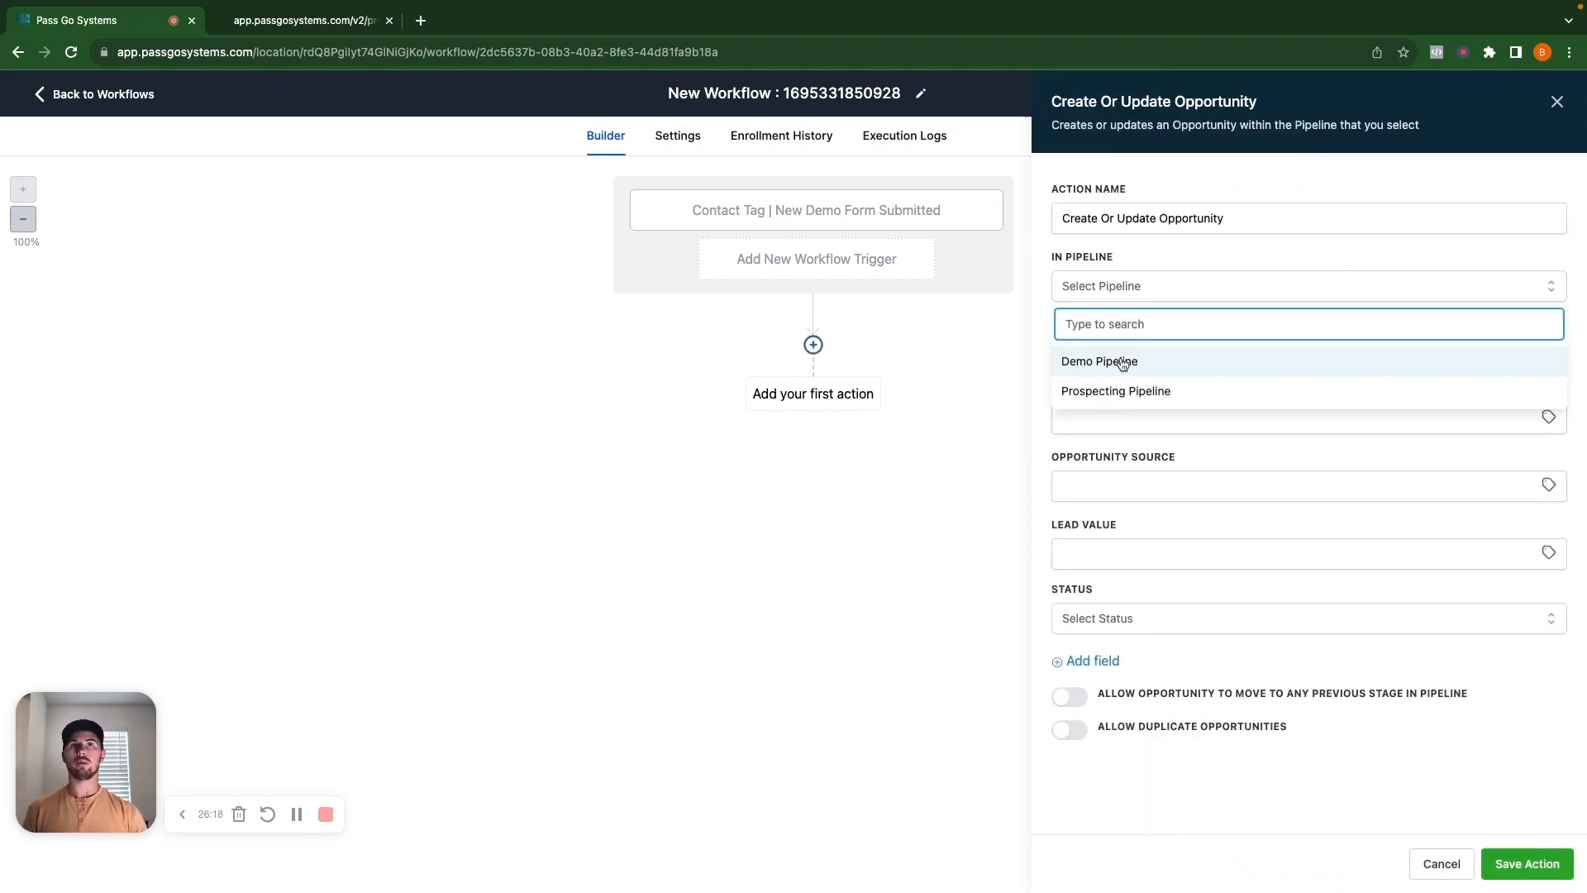
{"action": "left_click", "coordinate": [1108, 357]}
{"action": "left_click", "coordinate": [1157, 355]}
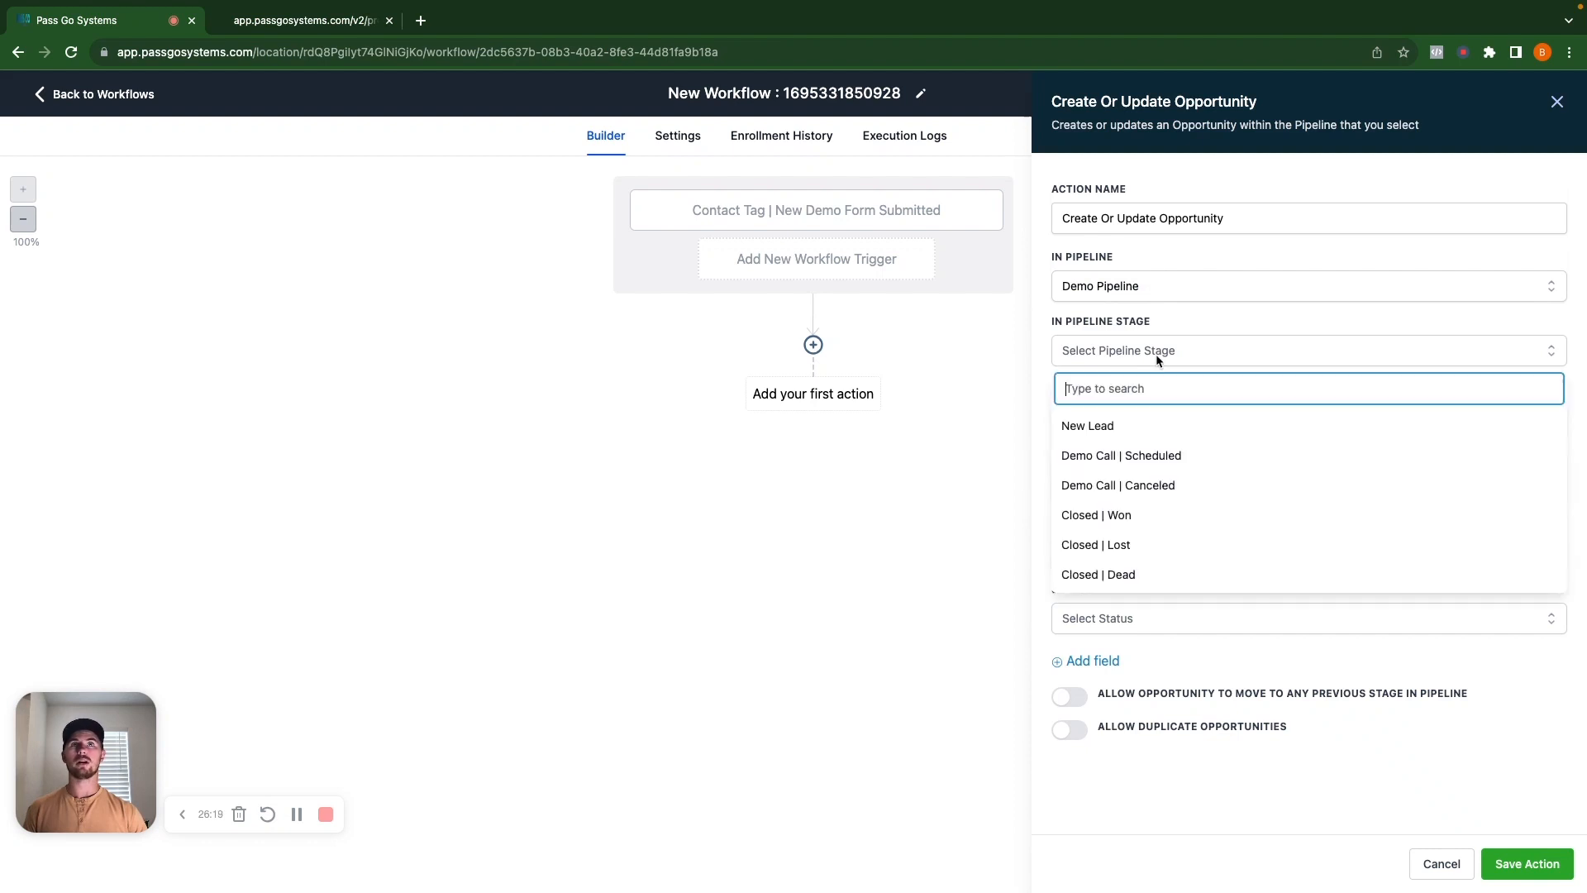
{"action": "left_click", "coordinate": [1113, 456]}
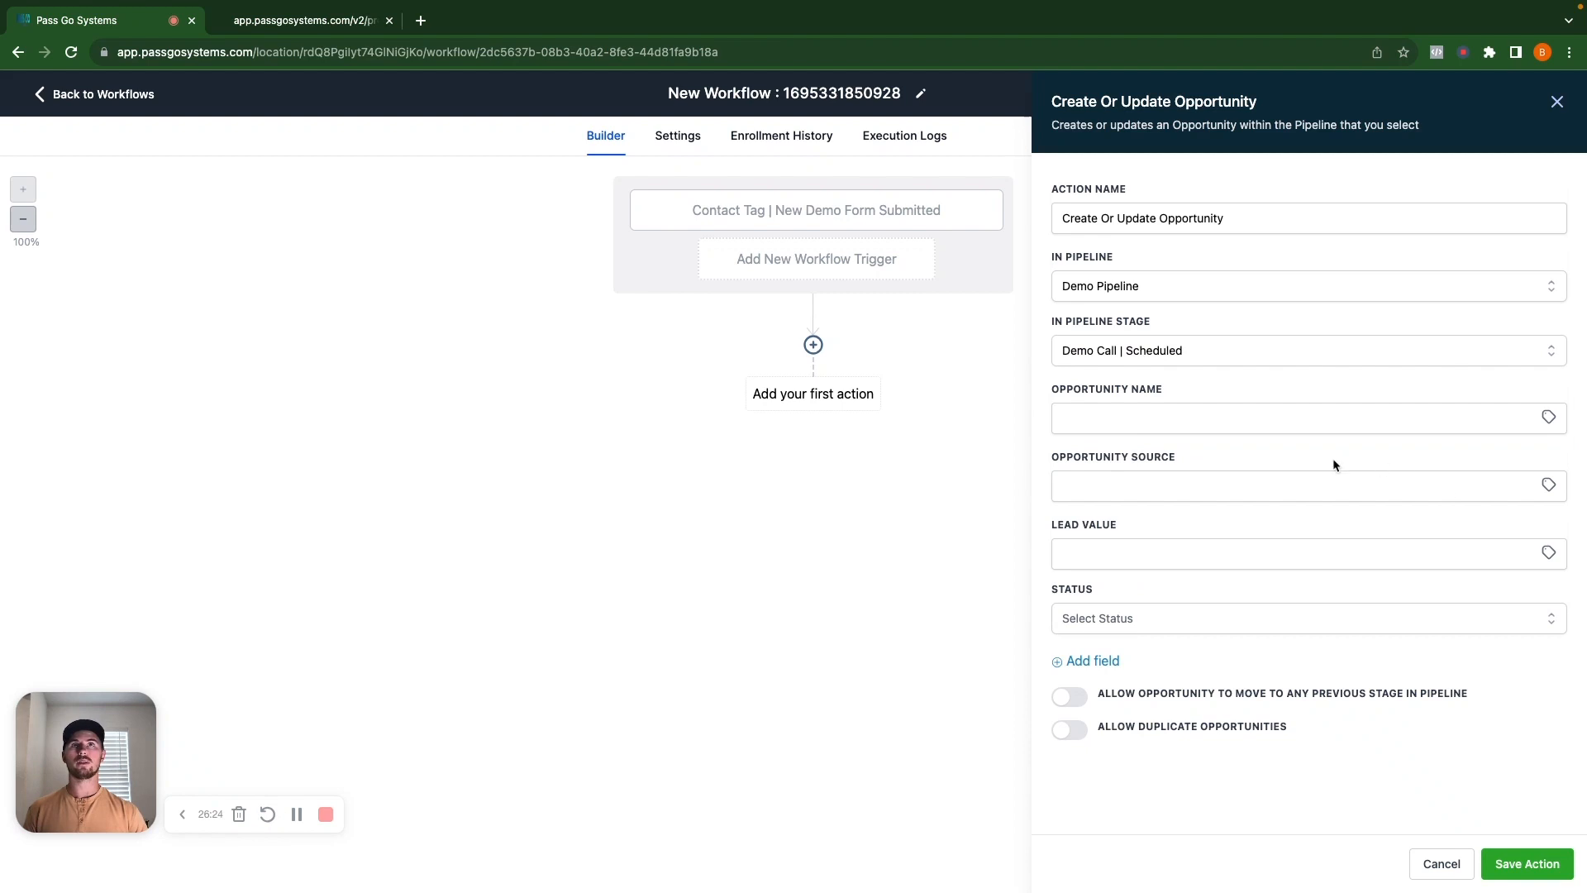
Review the opportunity's name, source and status fields, keep duplicates disallowed, and save the action.
{"action": "left_click", "coordinate": [1173, 423]}
{"action": "left_click", "coordinate": [1141, 494]}
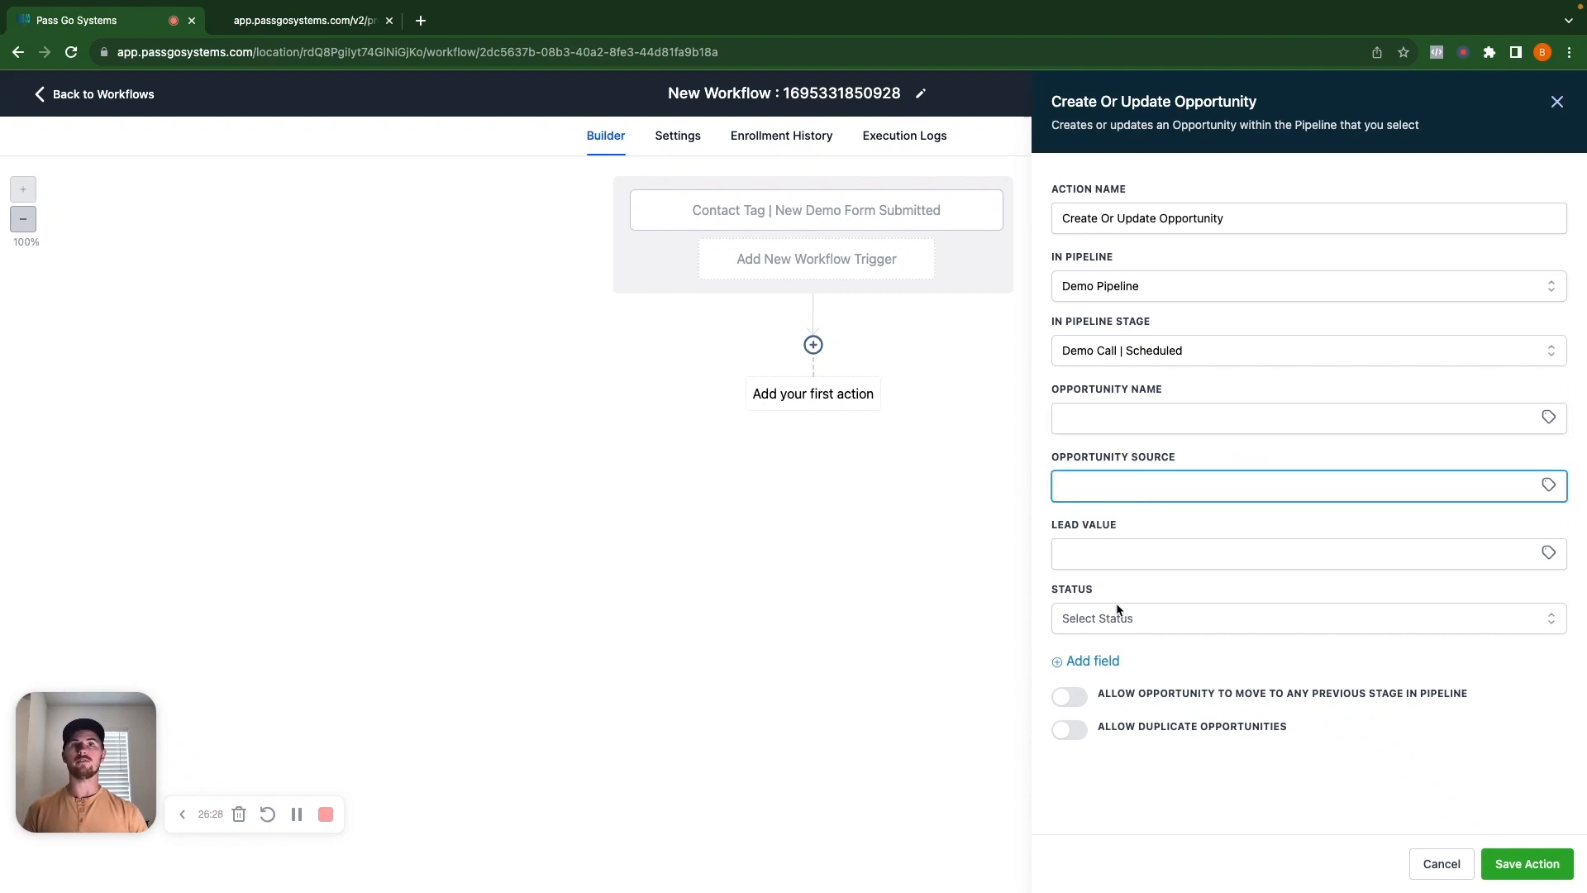
{"action": "left_click", "coordinate": [1208, 620]}
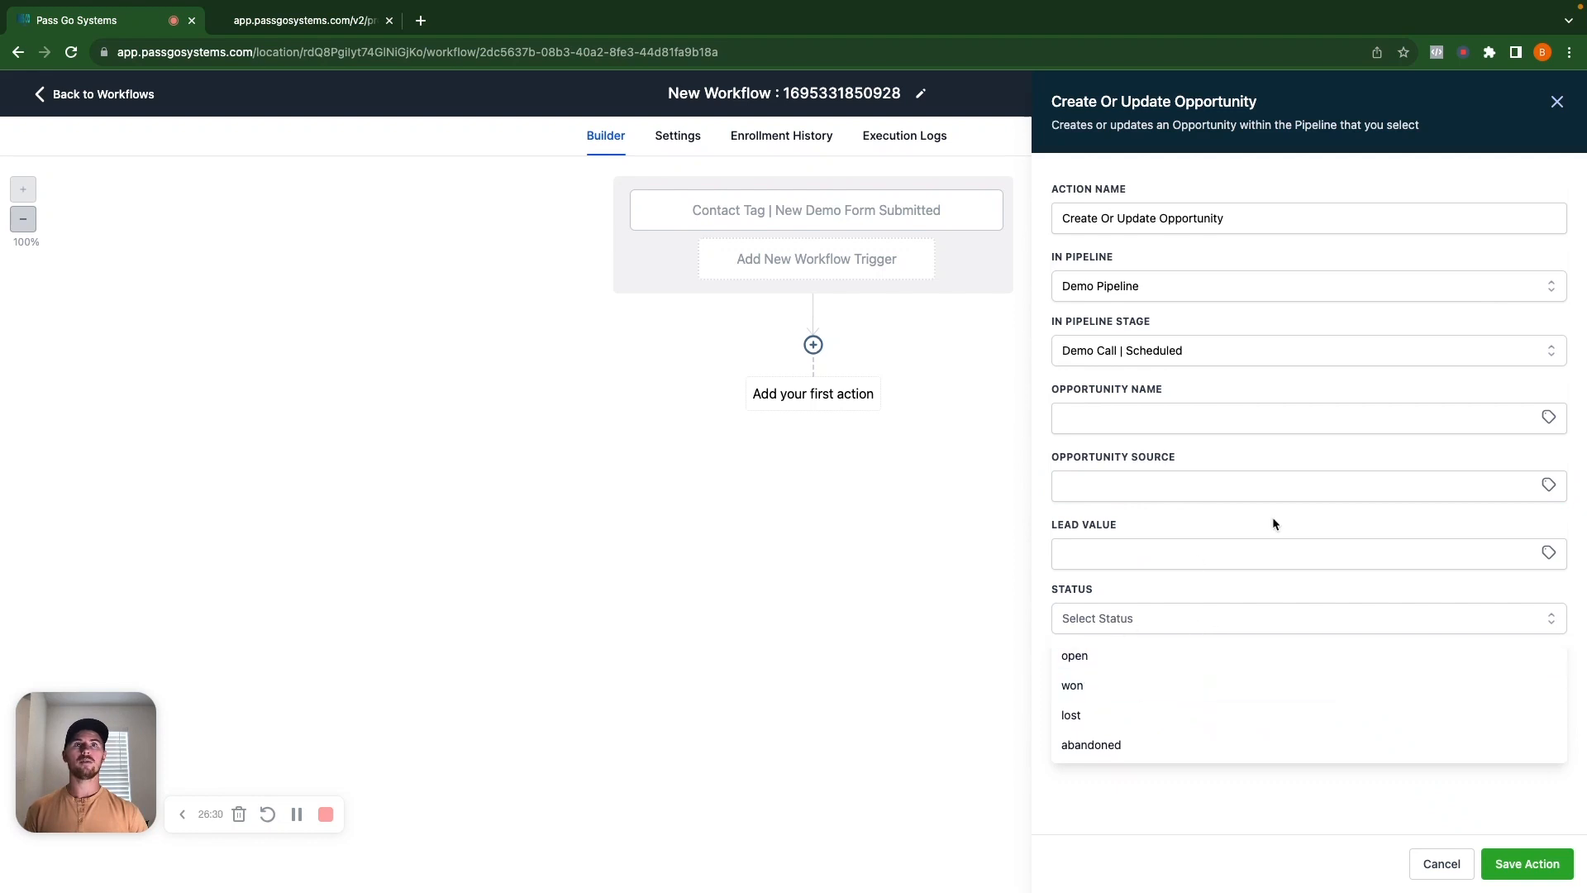
{"action": "left_click", "coordinate": [1275, 603]}
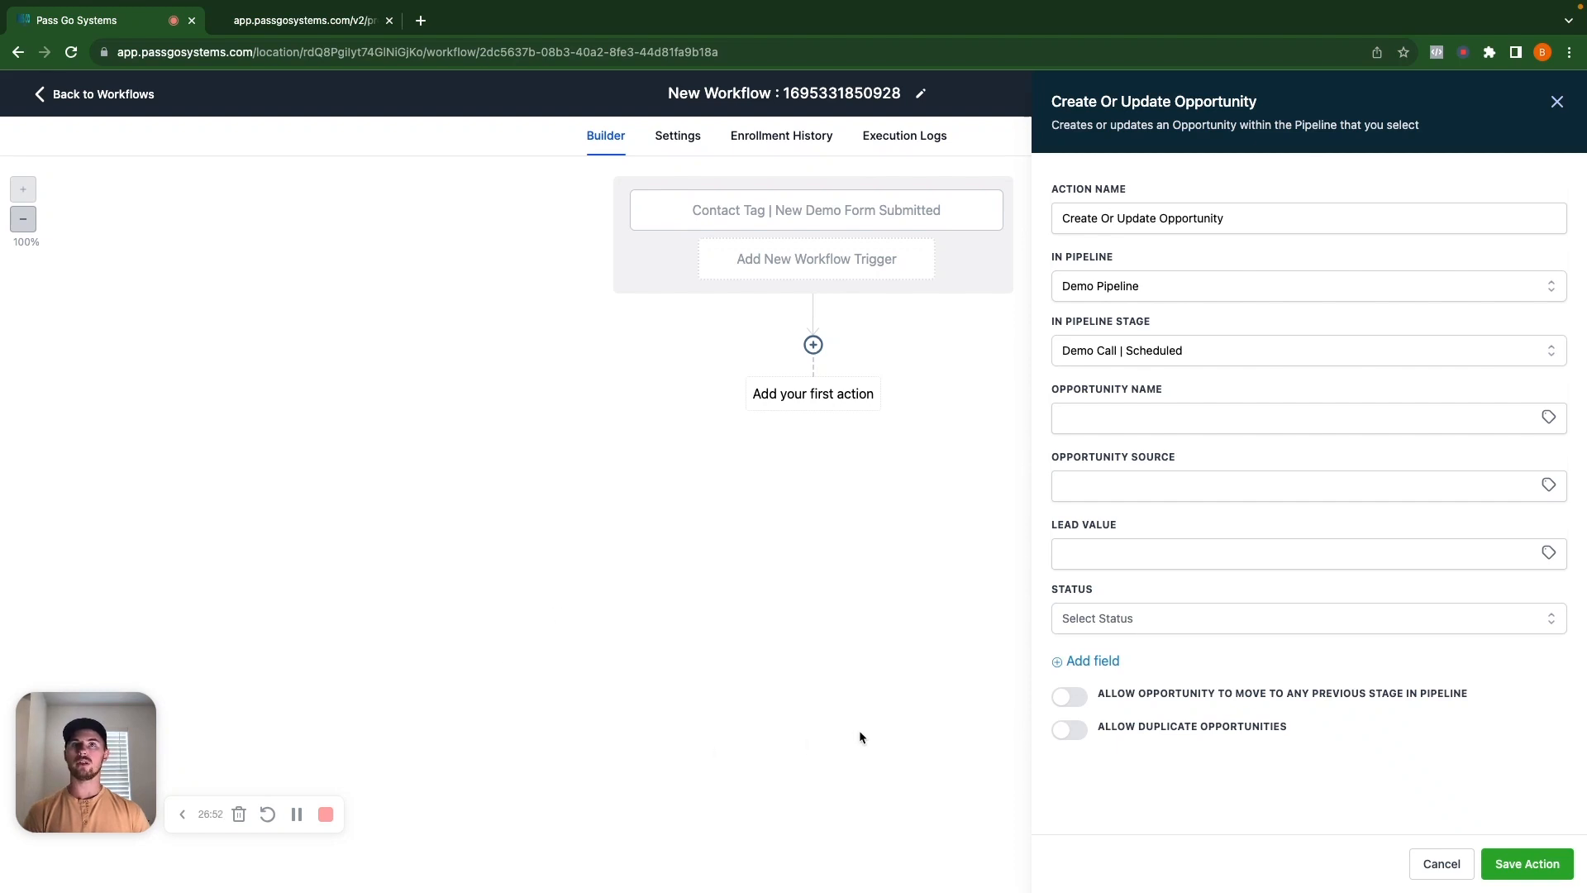
{"action": "left_click", "coordinate": [1076, 731]}
{"action": "left_click", "coordinate": [1074, 731]}
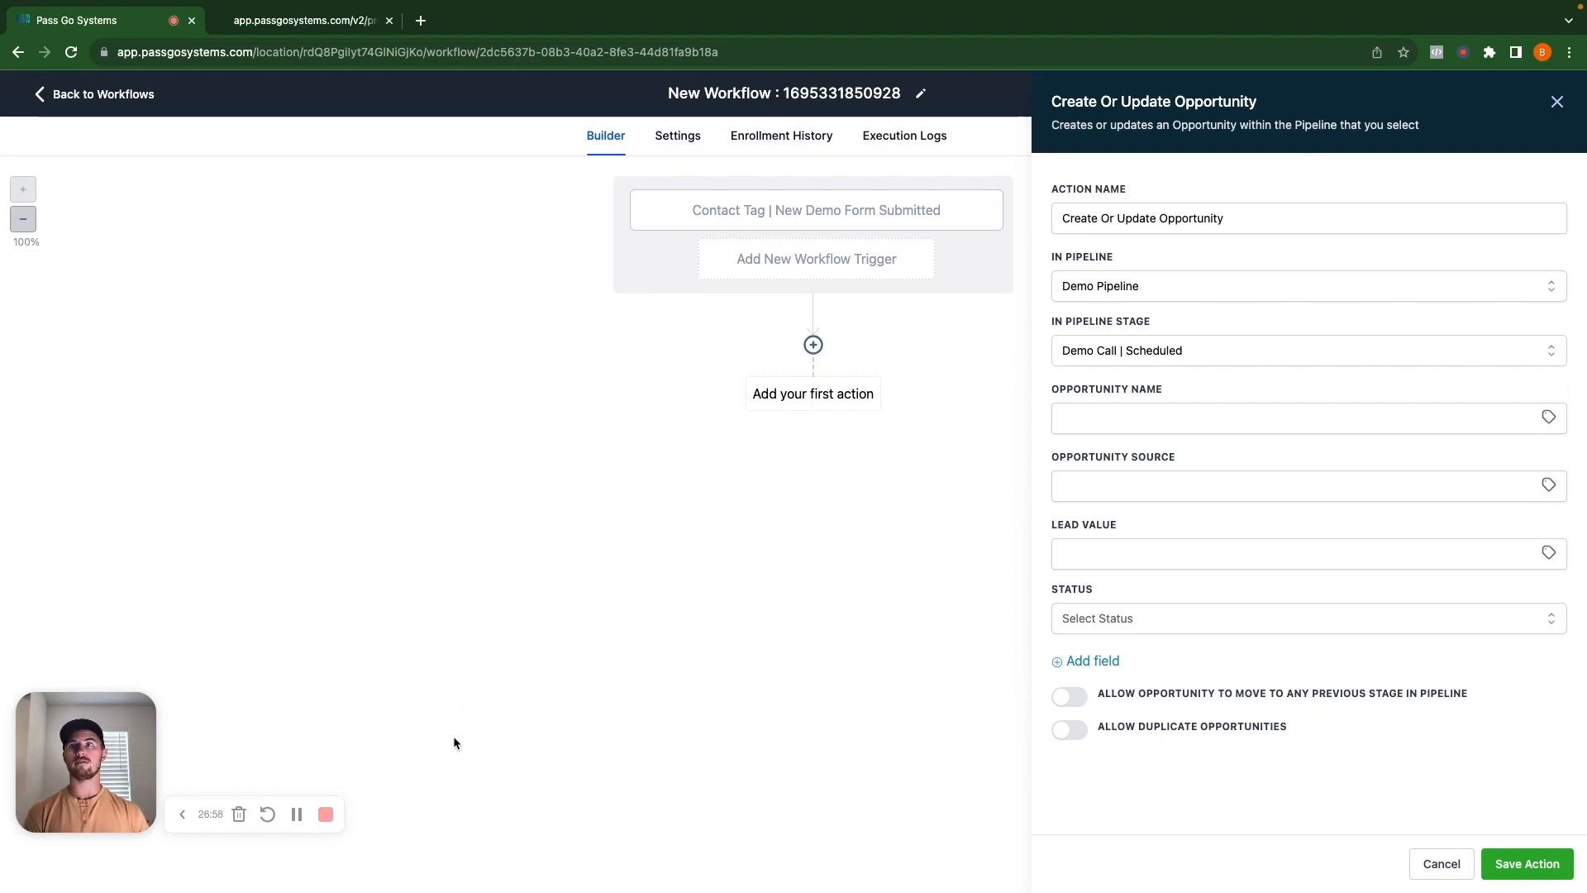
{"action": "left_click", "coordinate": [1190, 420]}
{"action": "left_click", "coordinate": [1109, 494]}
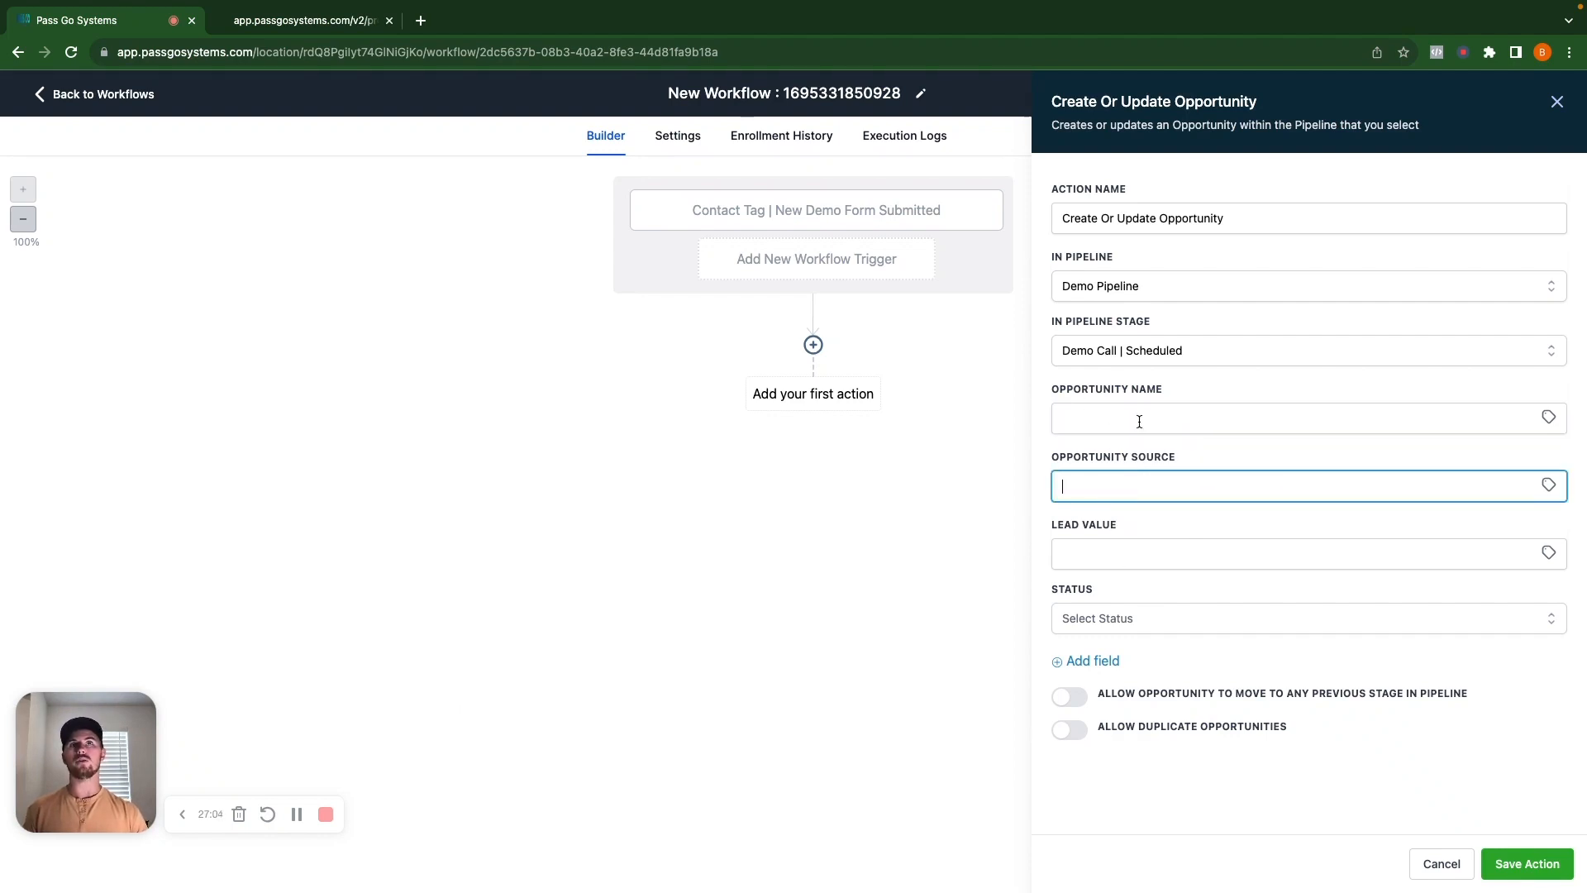
{"action": "left_click", "coordinate": [1526, 862]}
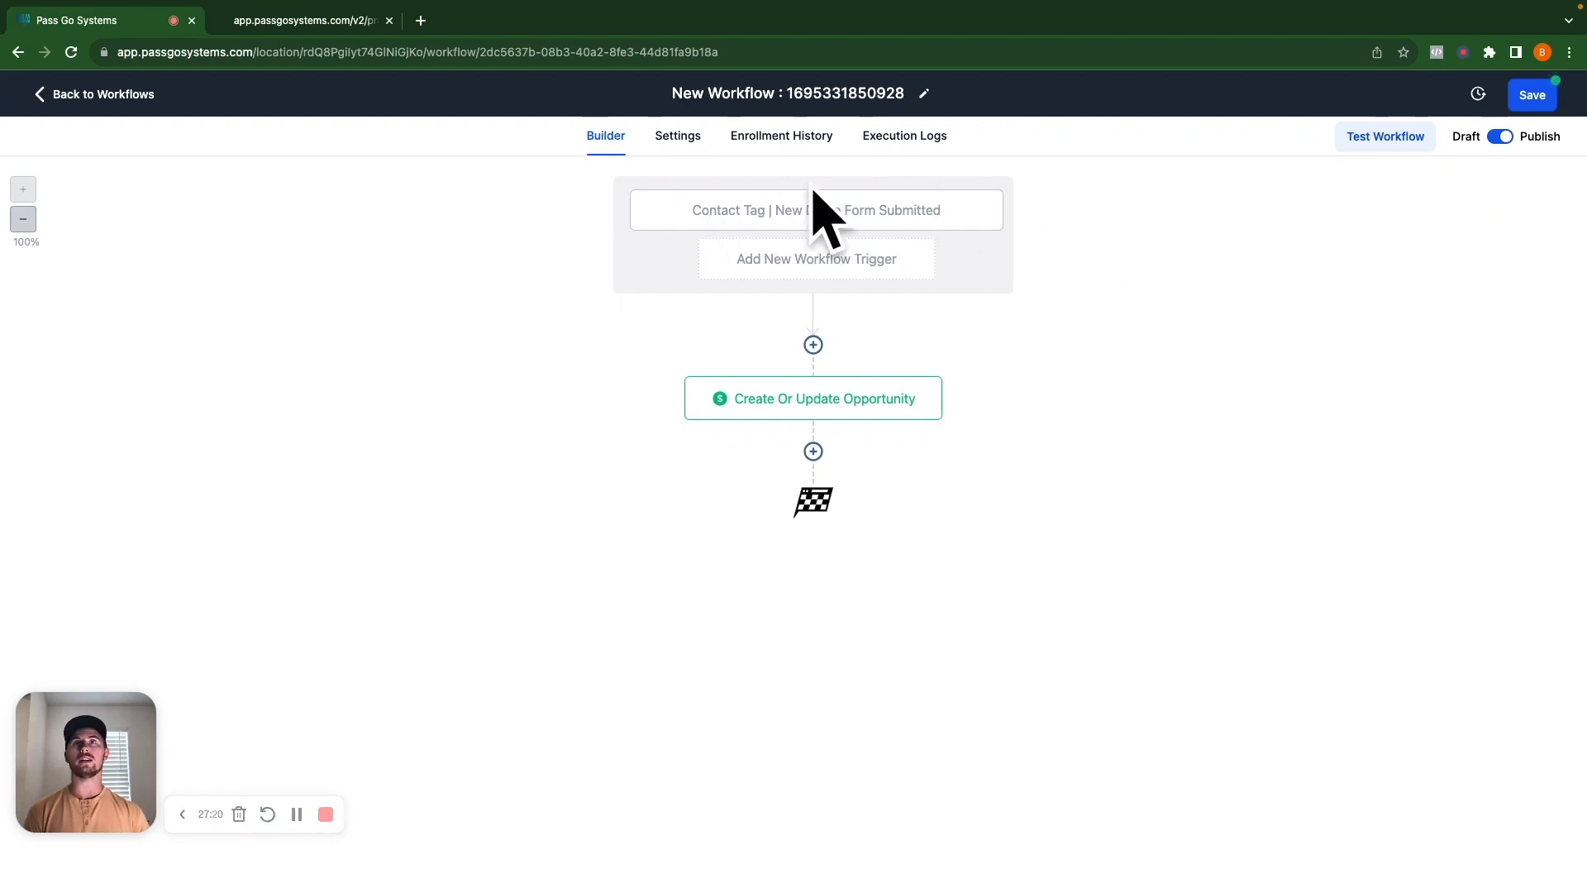
Review the trigger unchanged, save the workflow, close the old form preview, and return to workflows.
{"action": "left_click", "coordinate": [835, 212]}
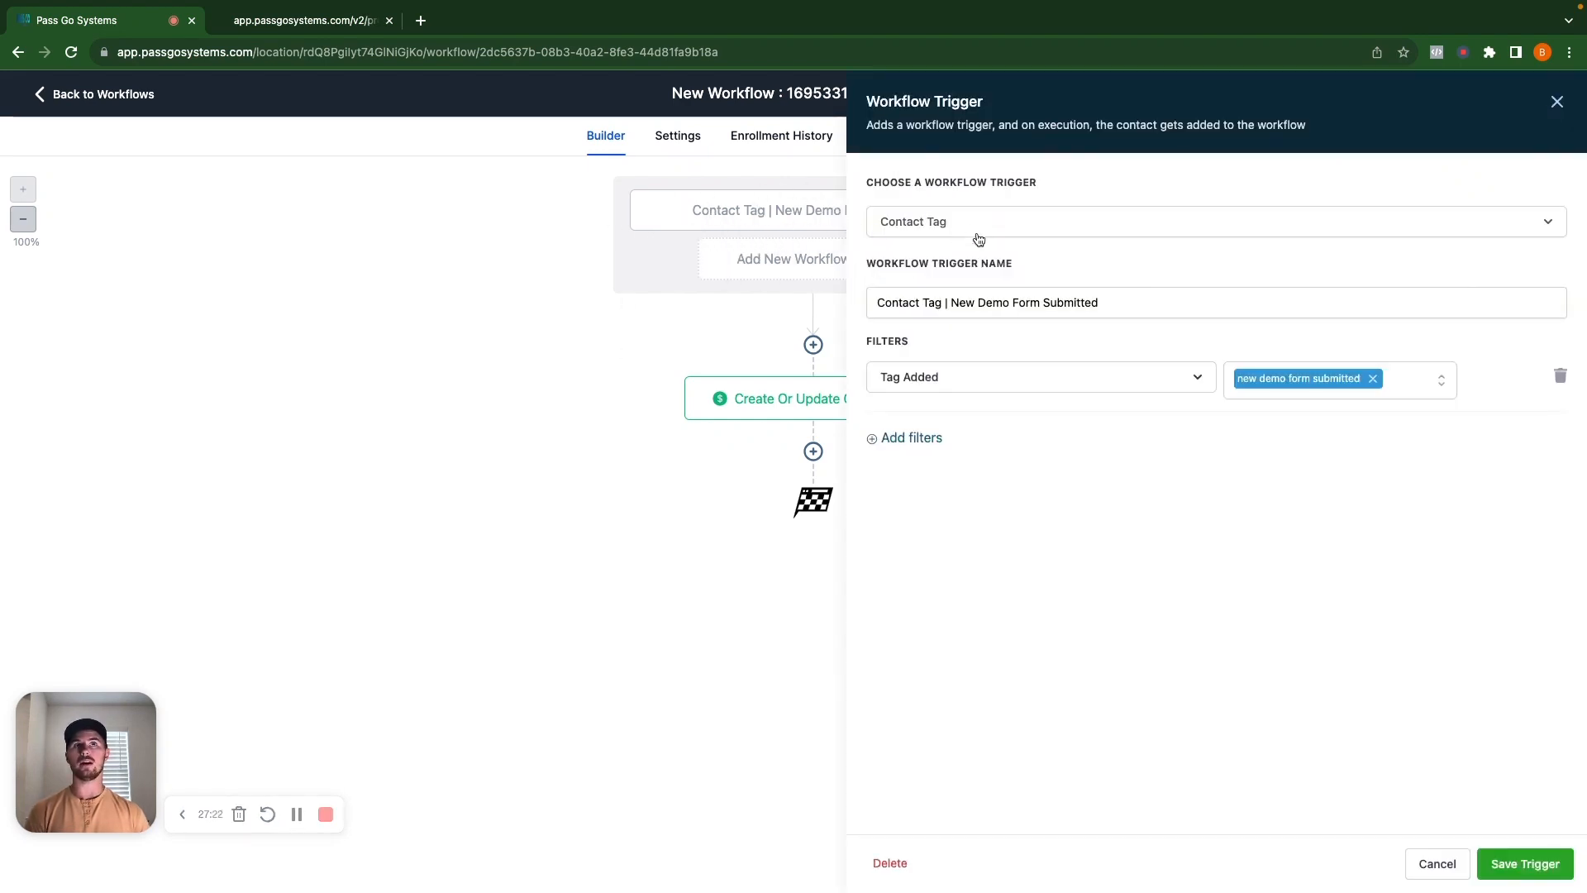
{"action": "left_click", "coordinate": [1436, 862]}
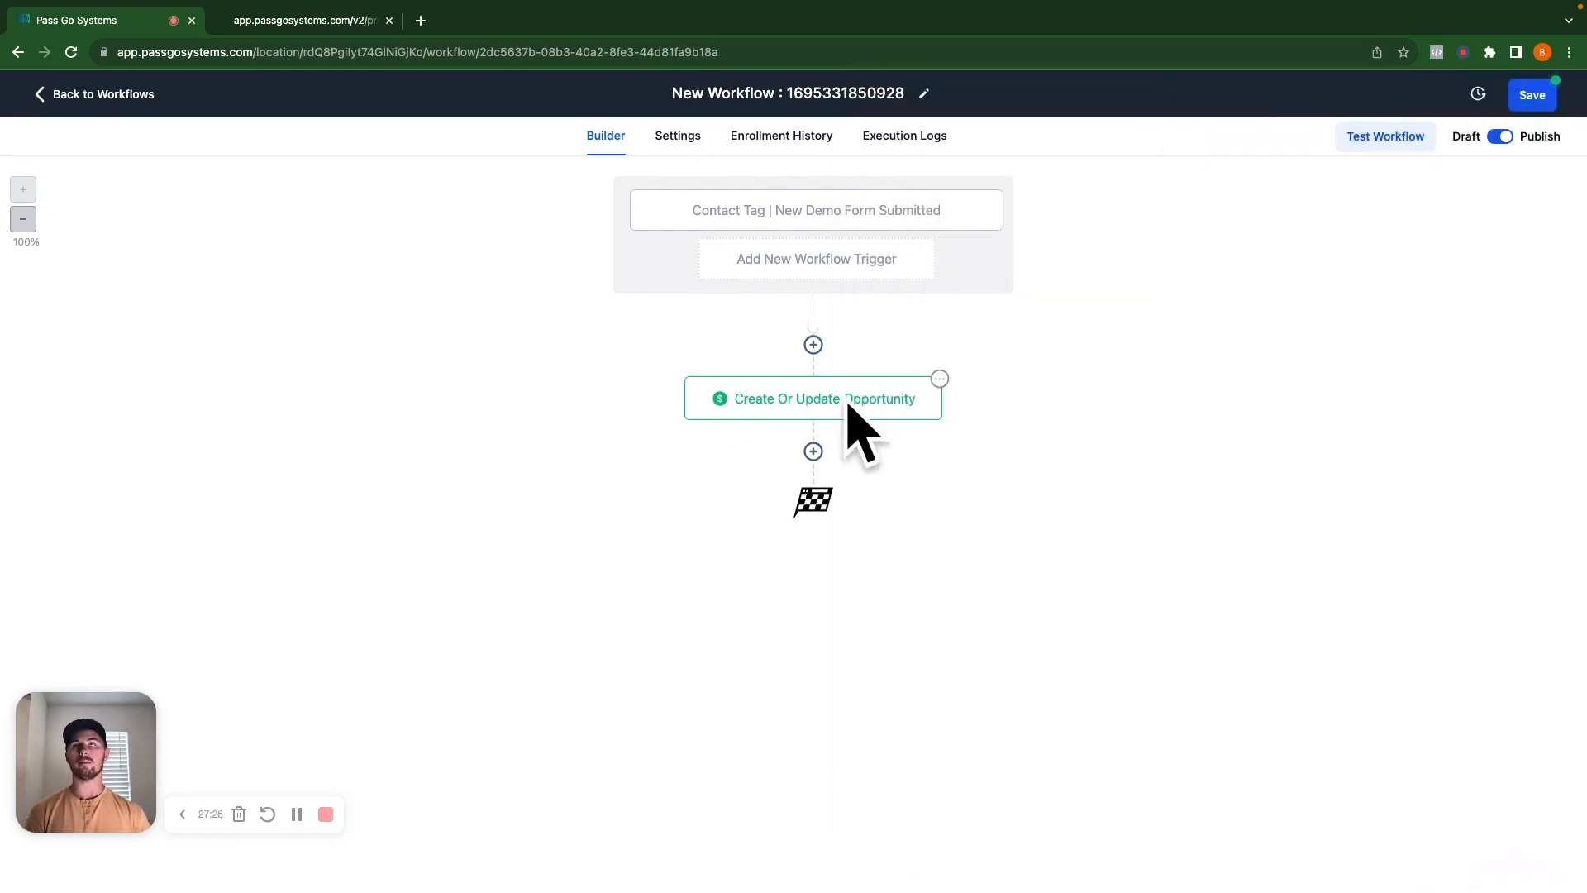
{"action": "left_click", "coordinate": [1525, 98]}
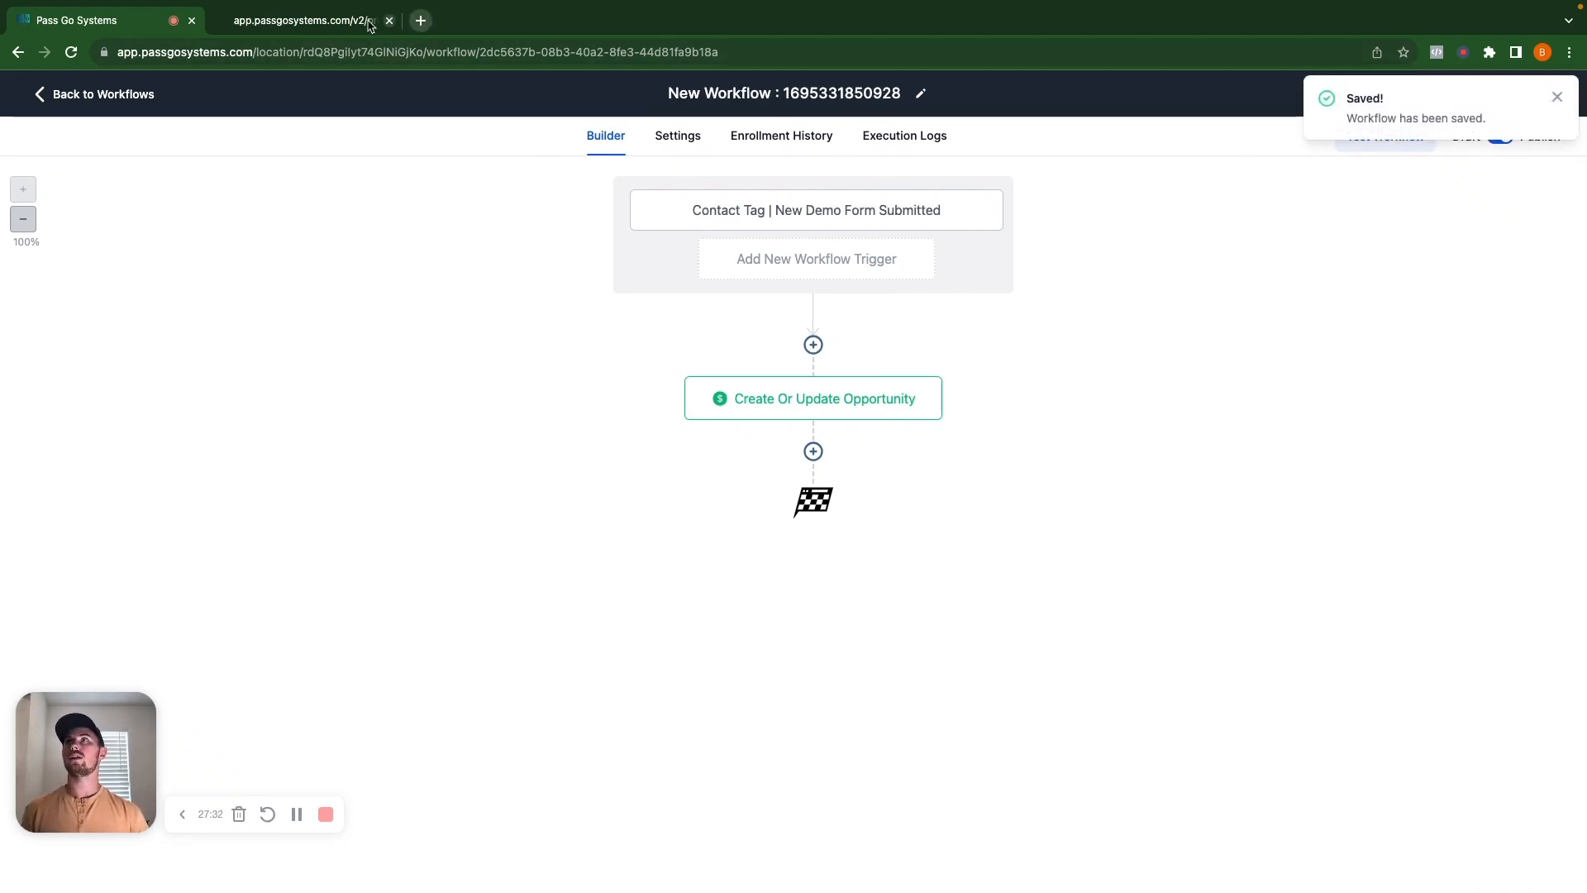
{"action": "left_click", "coordinate": [299, 20]}
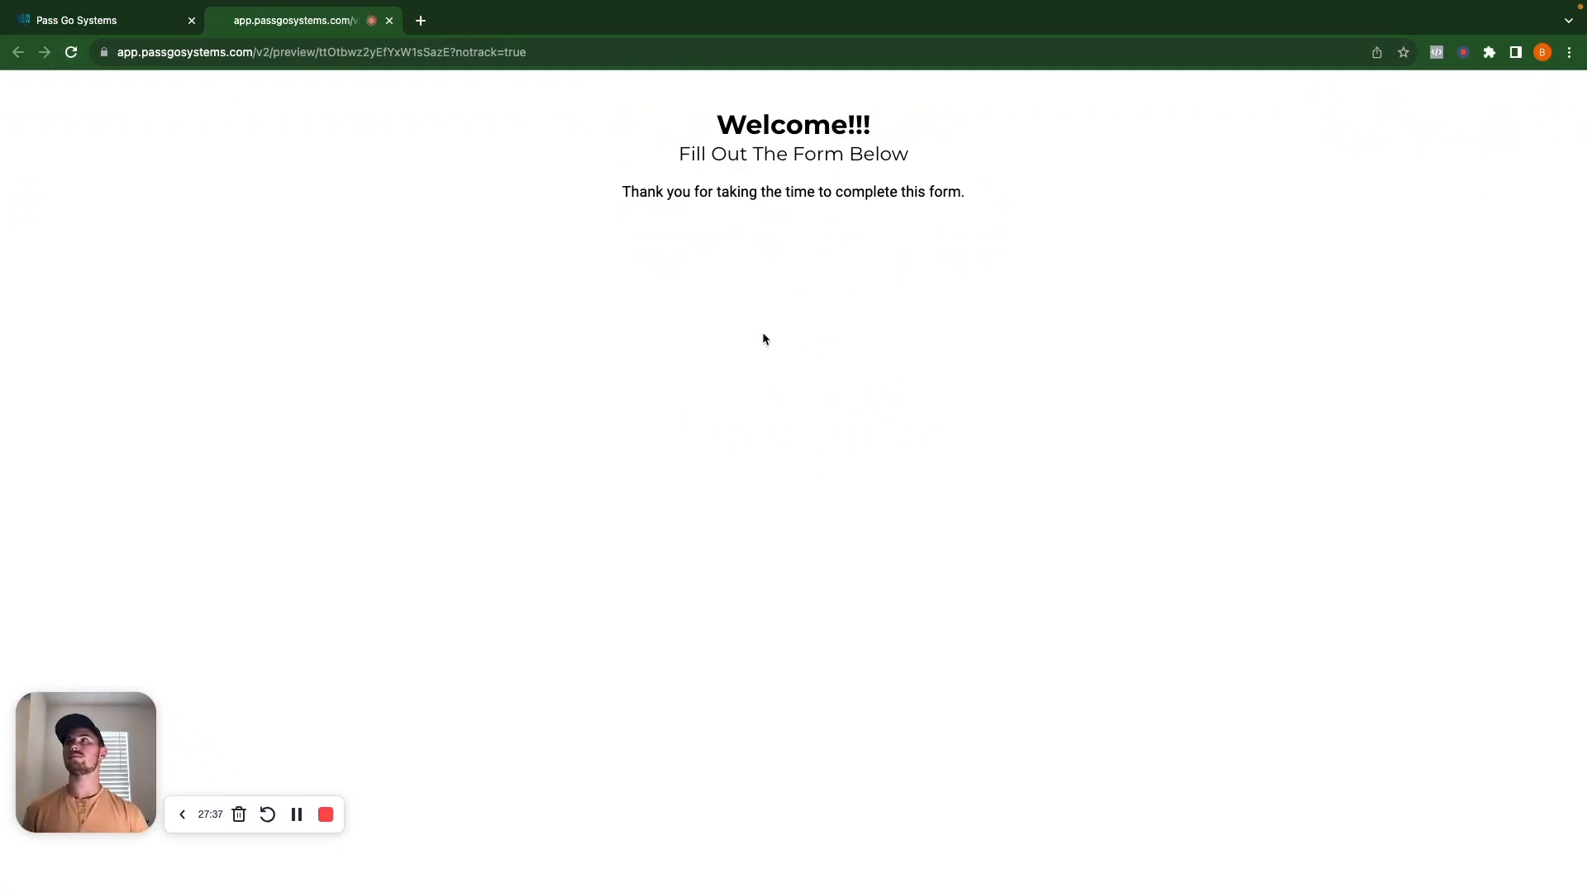
{"action": "left_click", "coordinate": [389, 21]}
{"action": "left_click", "coordinate": [132, 94]}
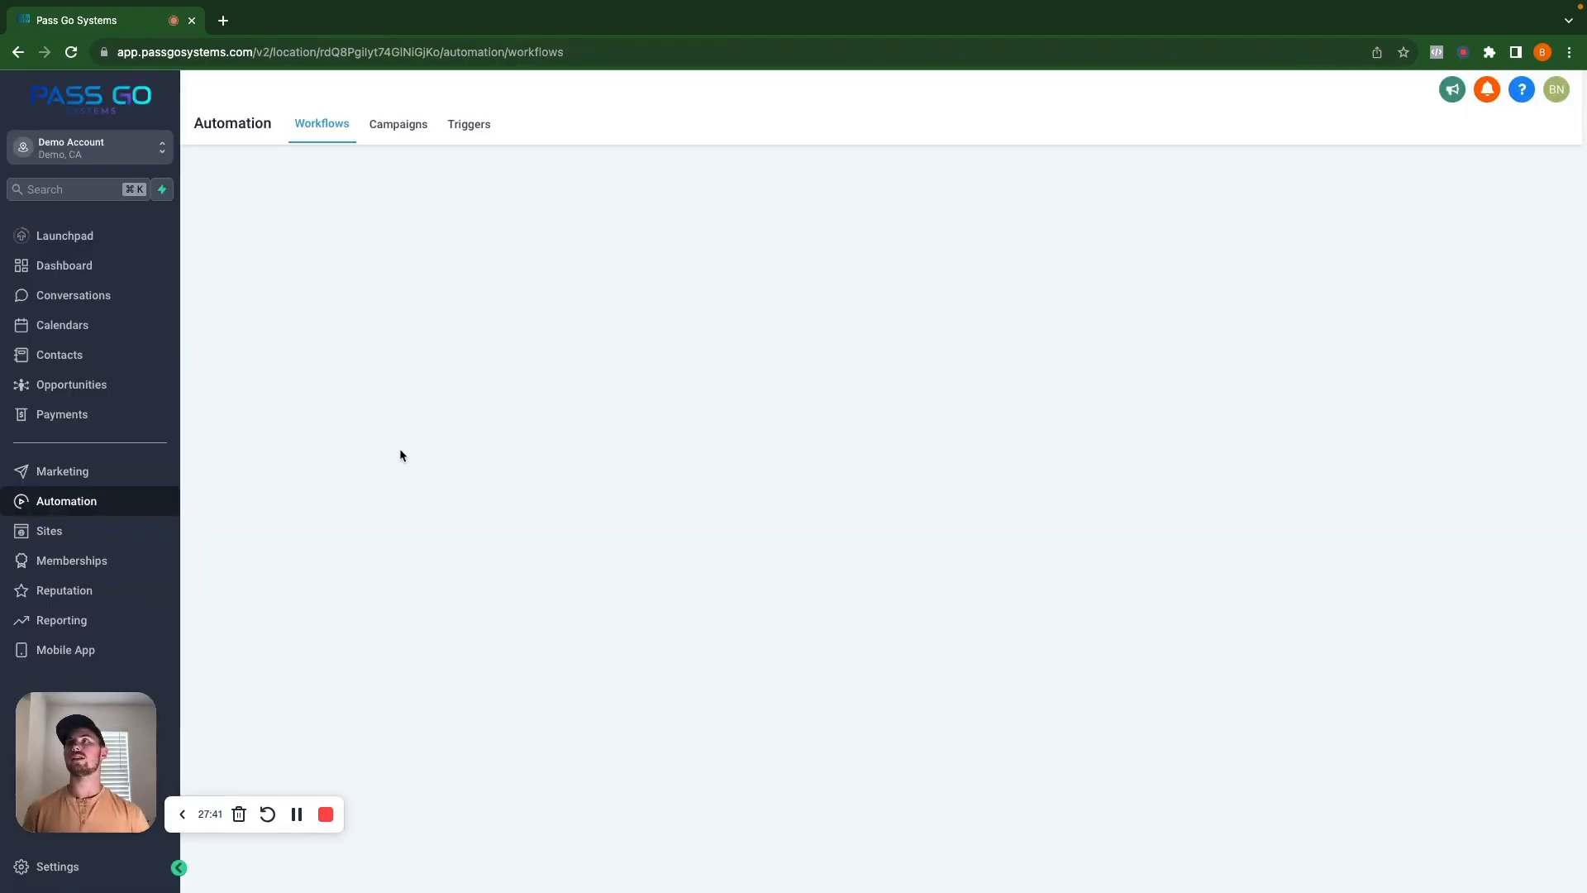
Open the New Demo Funnel page in the builder and preview it in a new tab.
{"action": "left_click", "coordinate": [59, 533]}
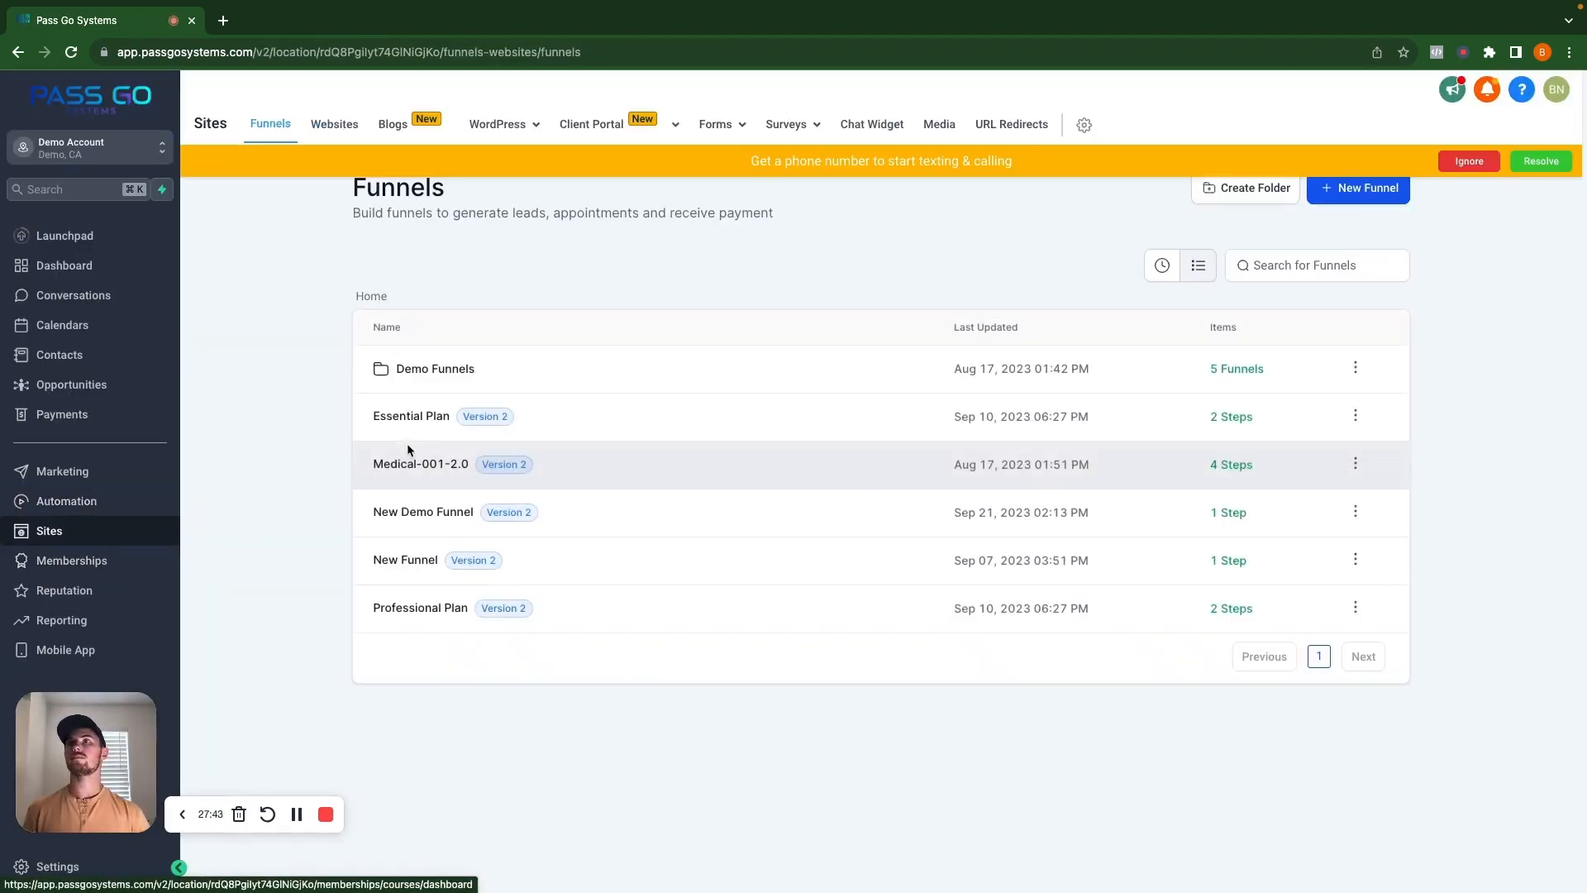
{"action": "left_click", "coordinate": [441, 511]}
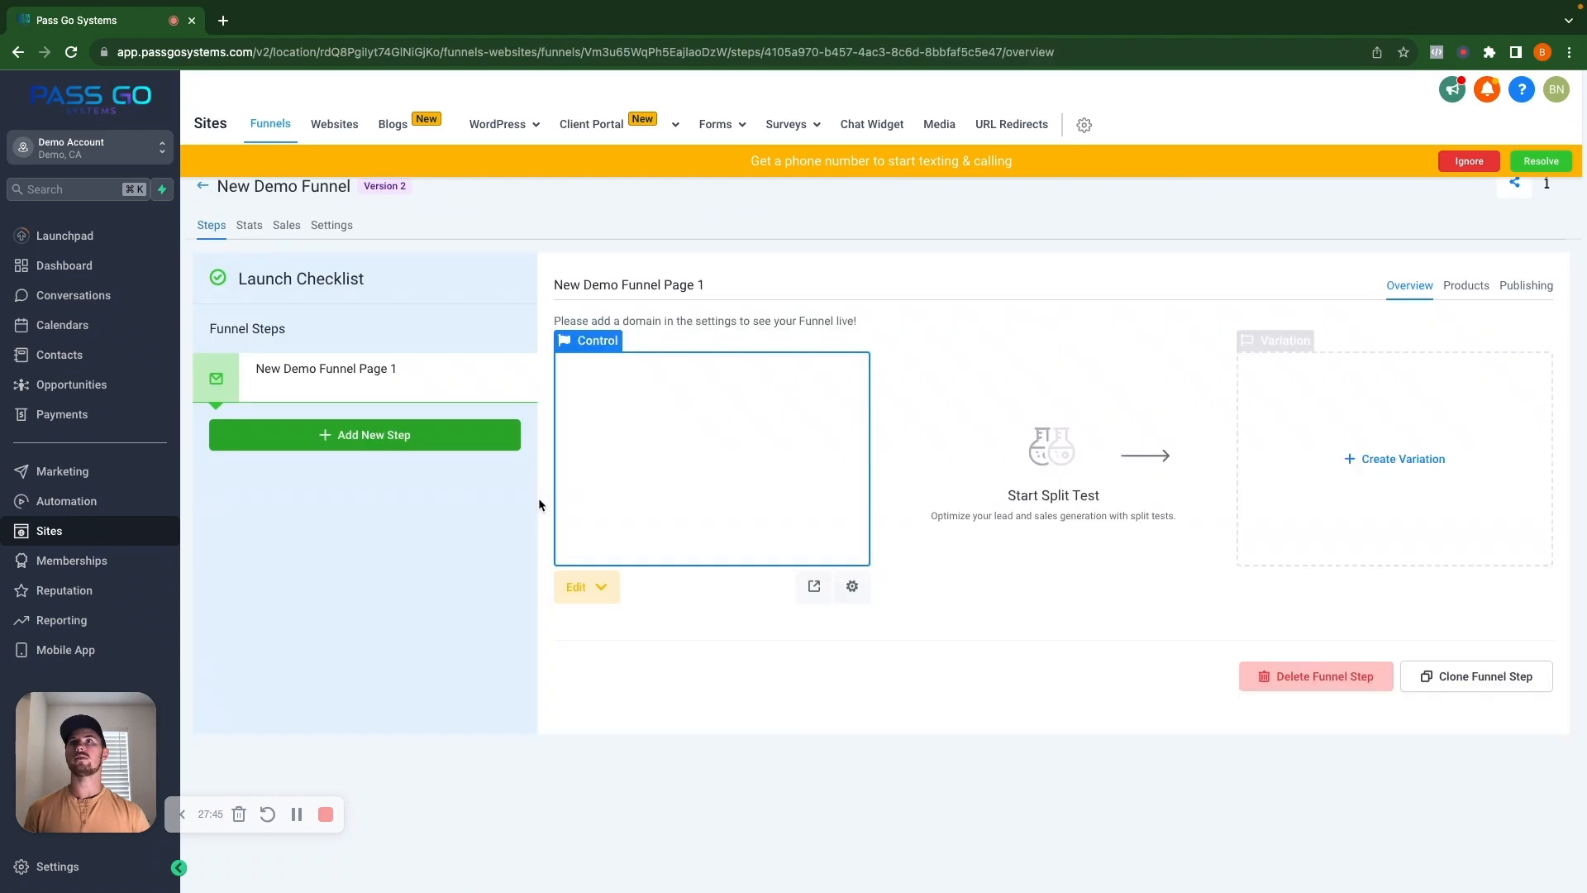
{"action": "left_click", "coordinate": [581, 596]}
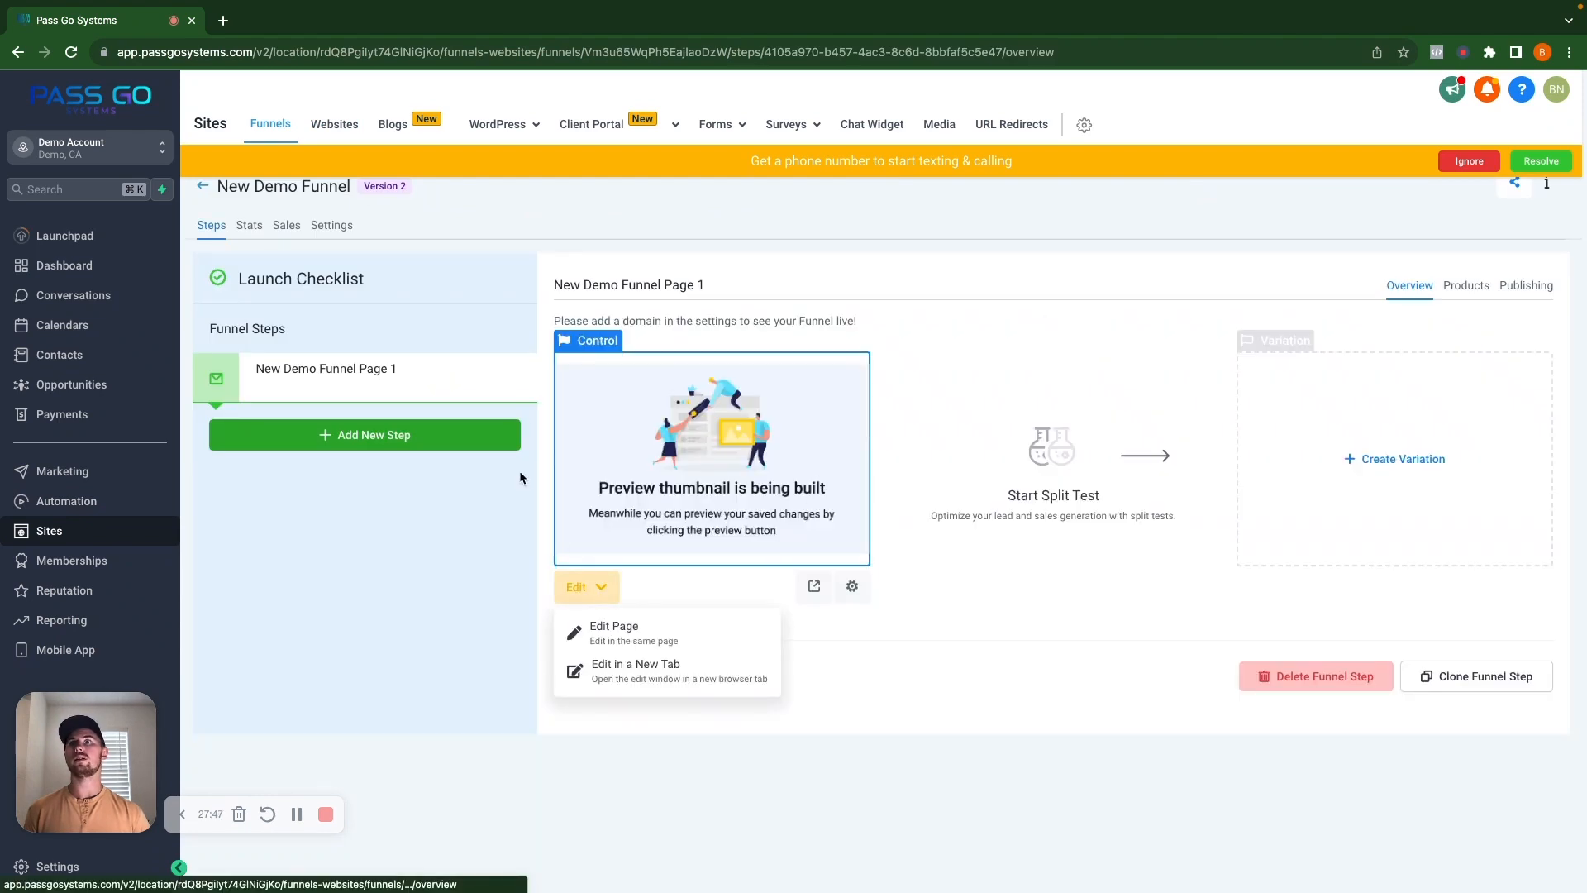
{"action": "left_click", "coordinate": [645, 632]}
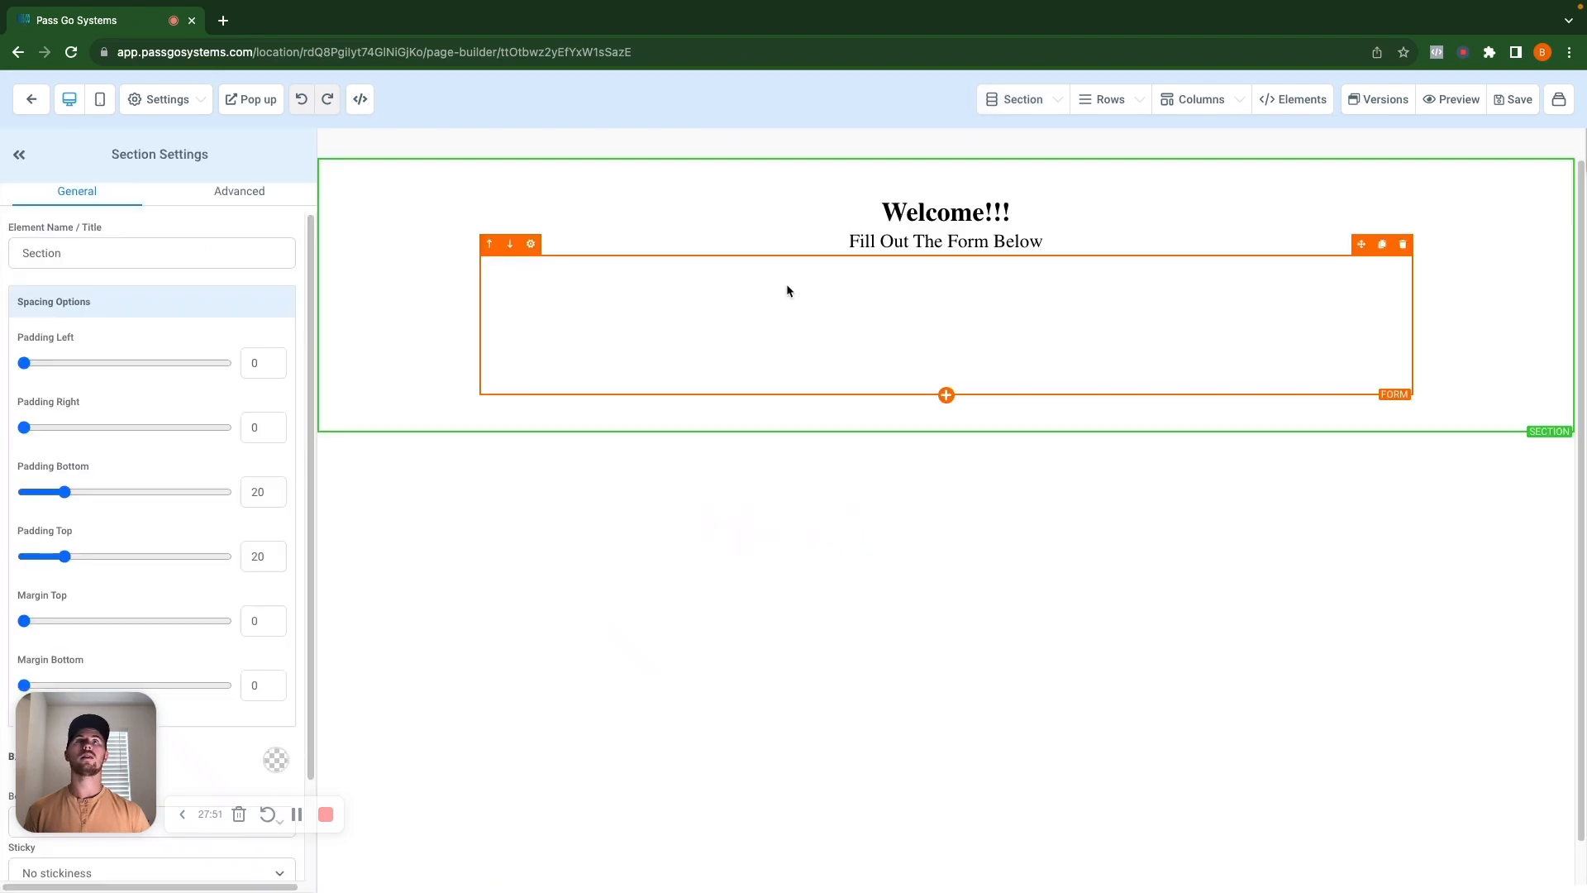
{"action": "left_click", "coordinate": [1452, 99]}
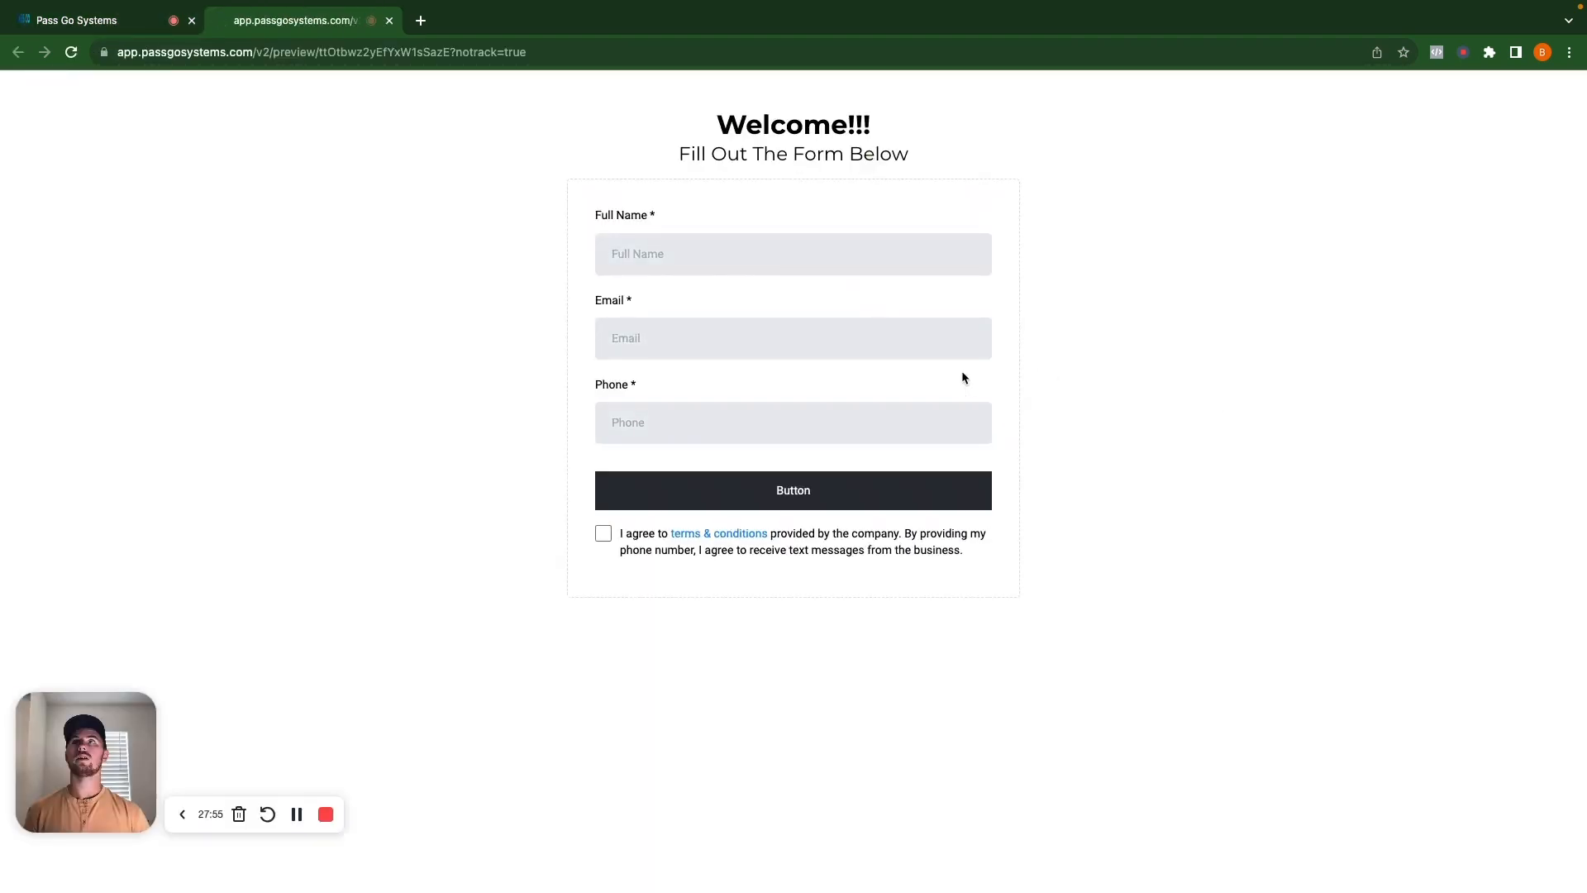
Fill the preview form with a test full name, edited email and phone, submit, and close the tab.
{"action": "left_click", "coordinate": [697, 252]}
{"action": "left_click", "coordinate": [750, 335]}
{"action": "left_click", "coordinate": [750, 337]}
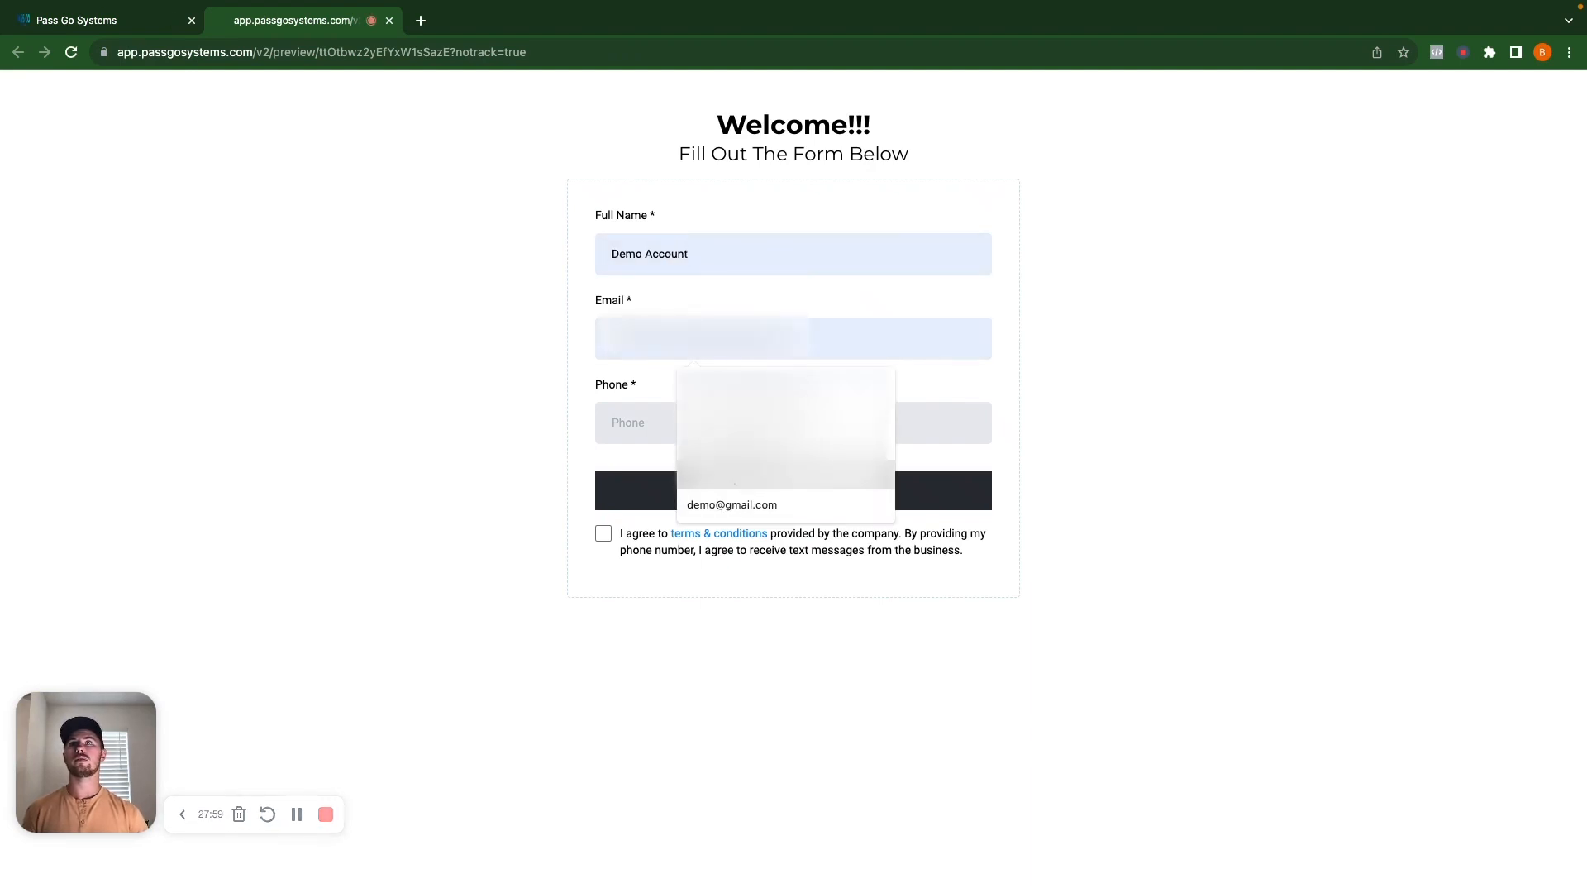
{"action": "left_click", "coordinate": [740, 514]}
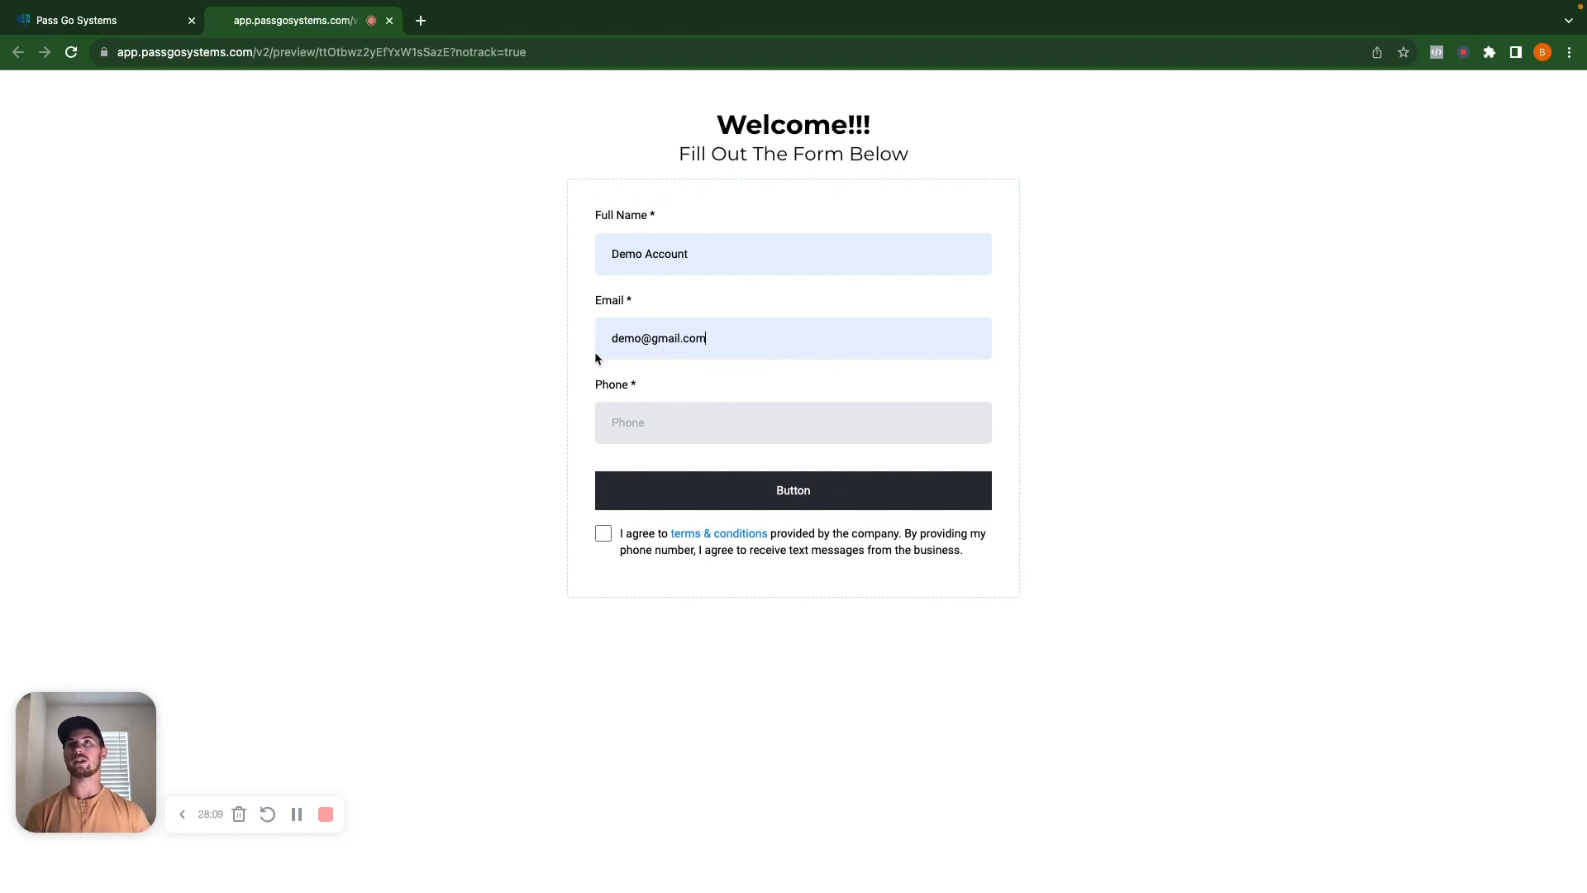
{"action": "triple_click", "coordinate": [739, 342]}
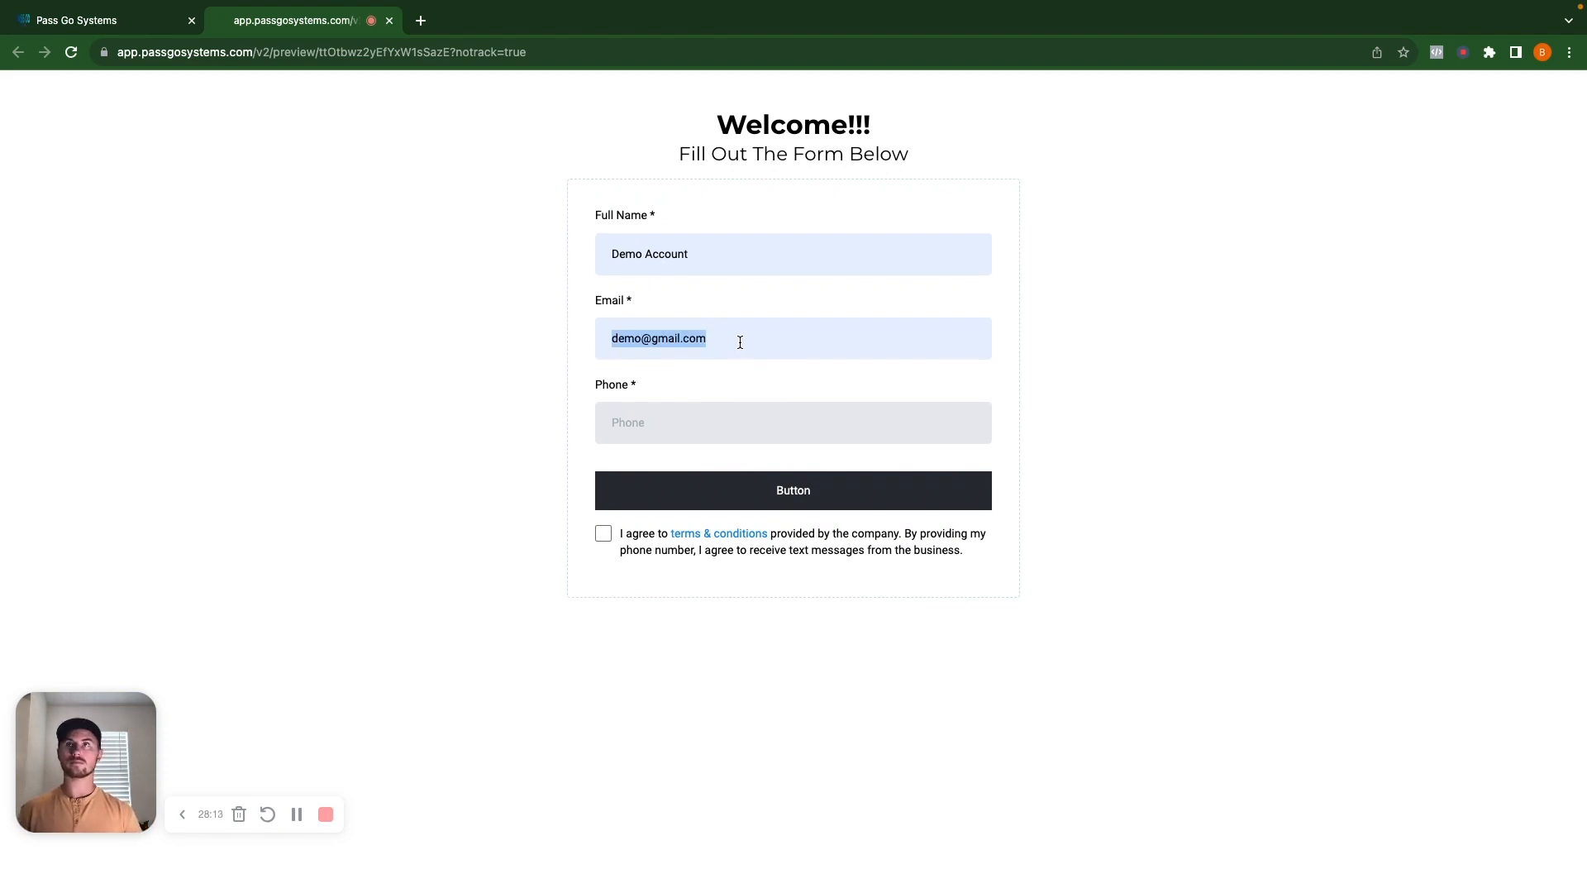
{"action": "type", "text": "testemail"}
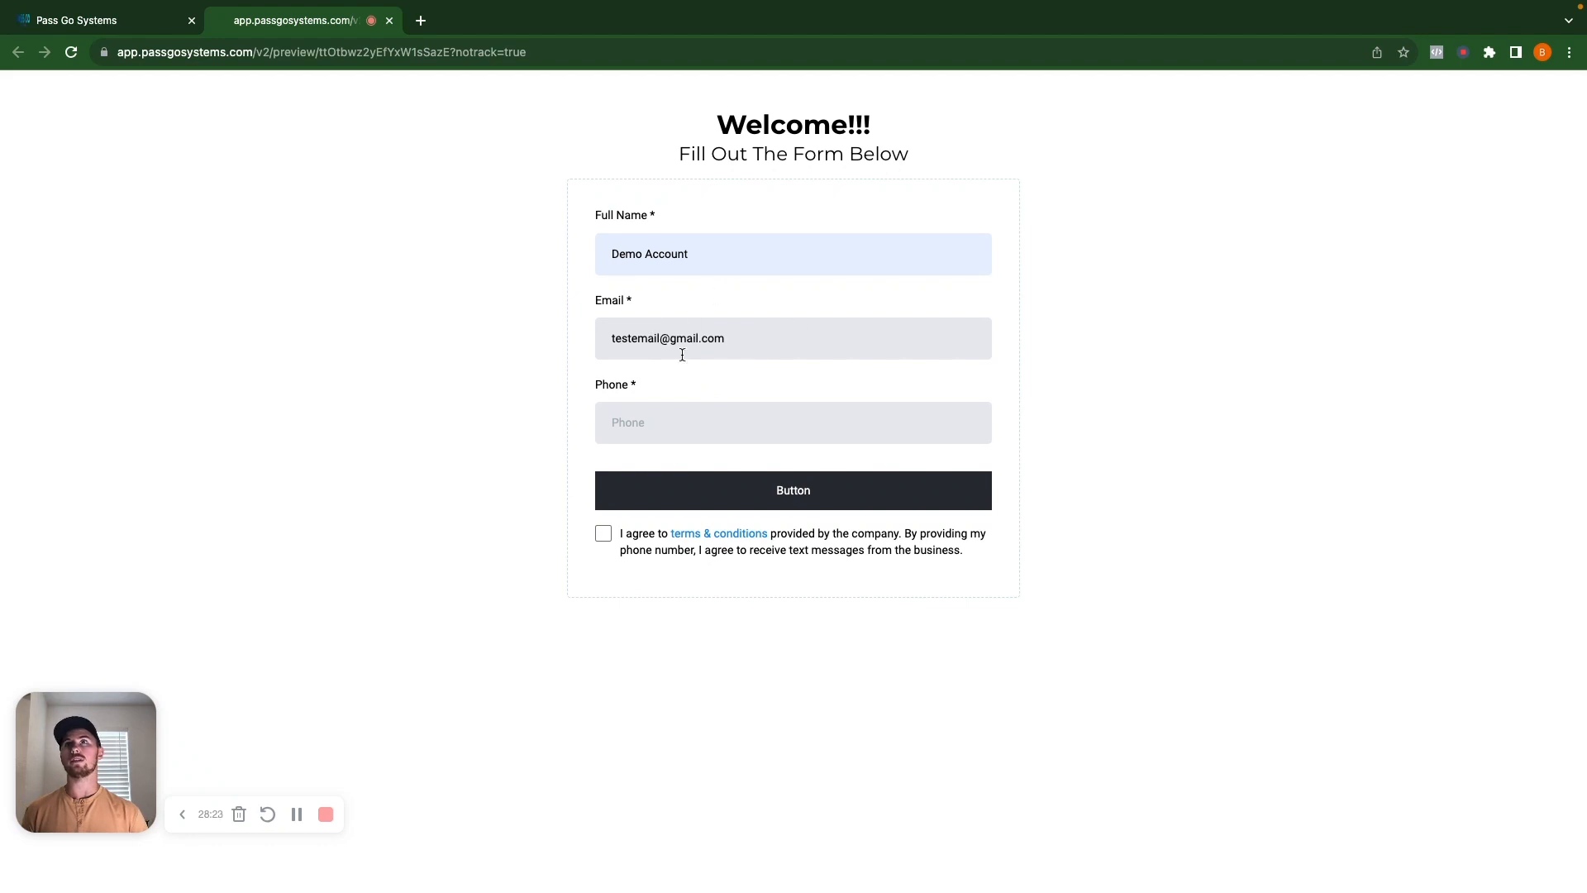
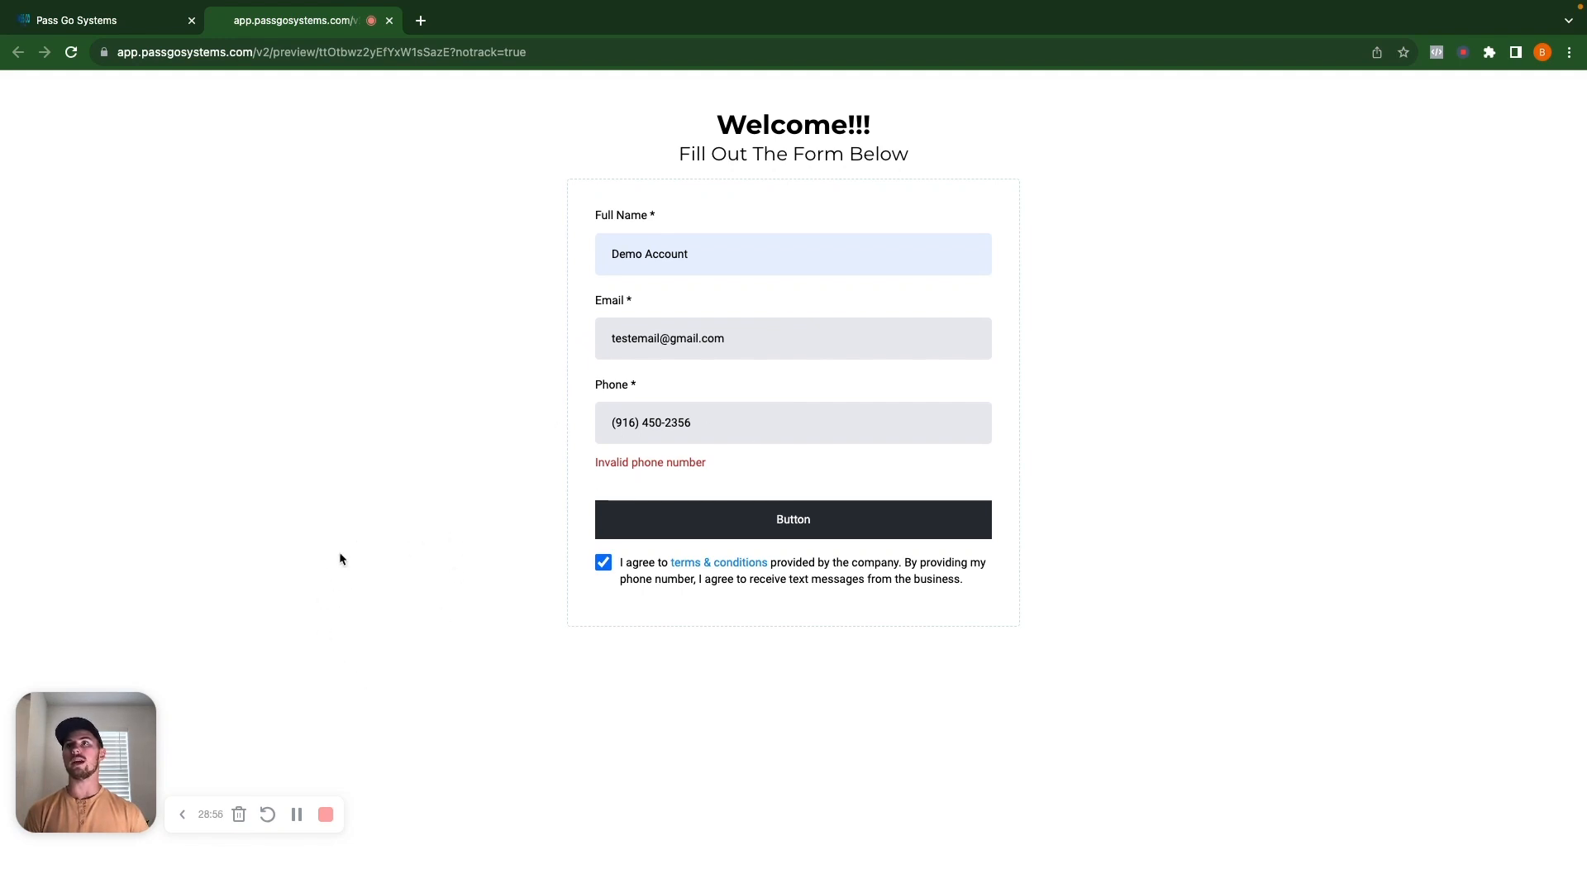
{"action": "left_click", "coordinate": [682, 521]}
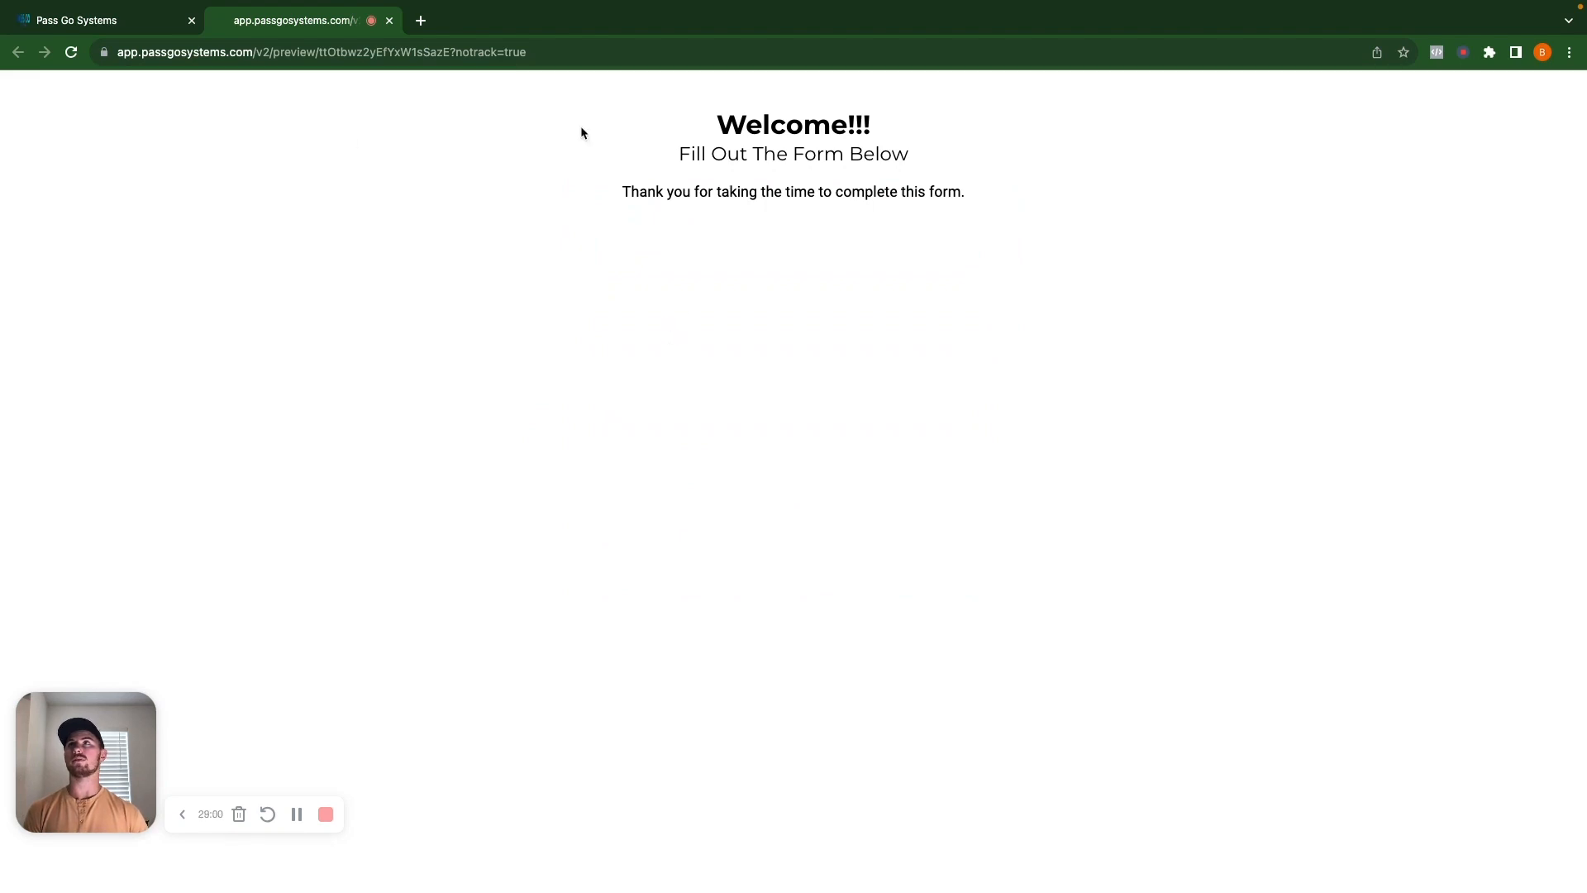
{"action": "left_click", "coordinate": [390, 21]}
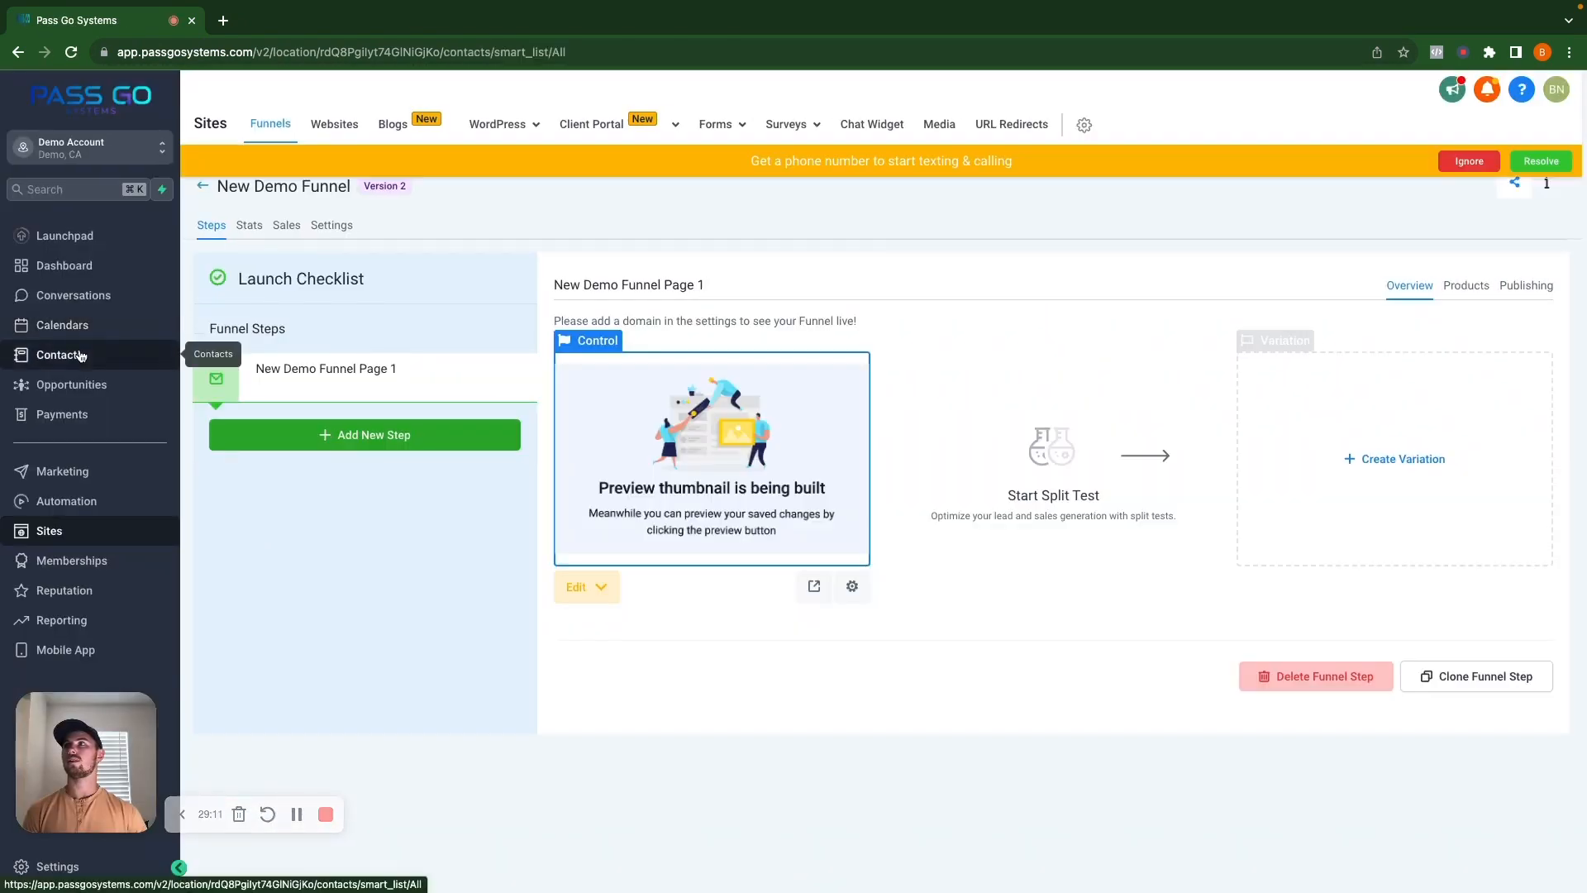
Look over the Contacts list for the new submission, then view the Opportunities pipeline board.
{"action": "left_click", "coordinate": [81, 356]}
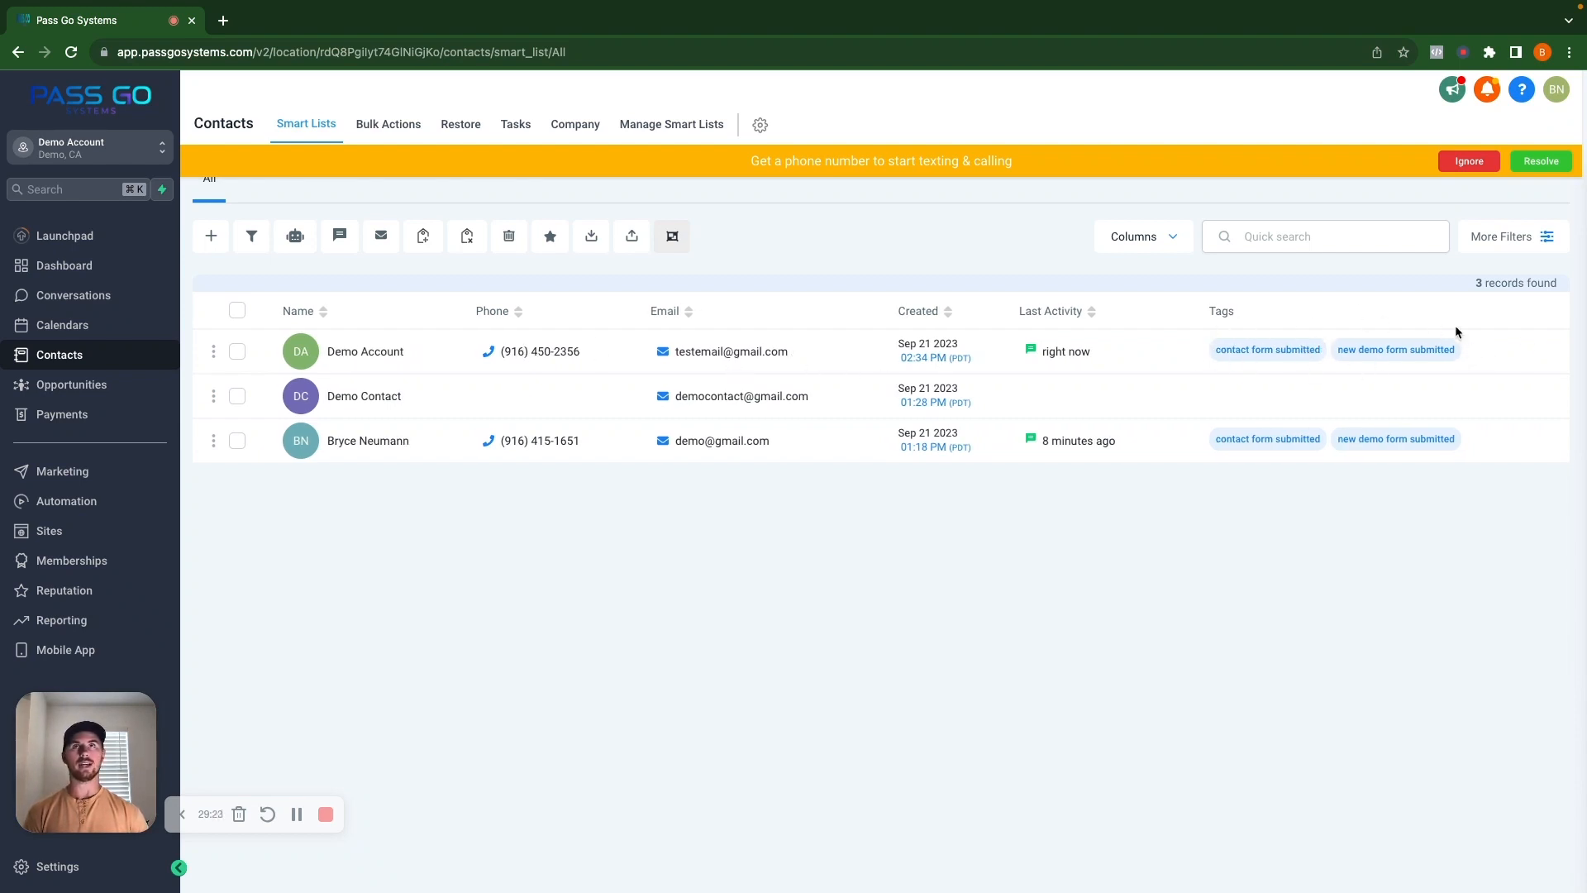
{"action": "left_click", "coordinate": [94, 394]}
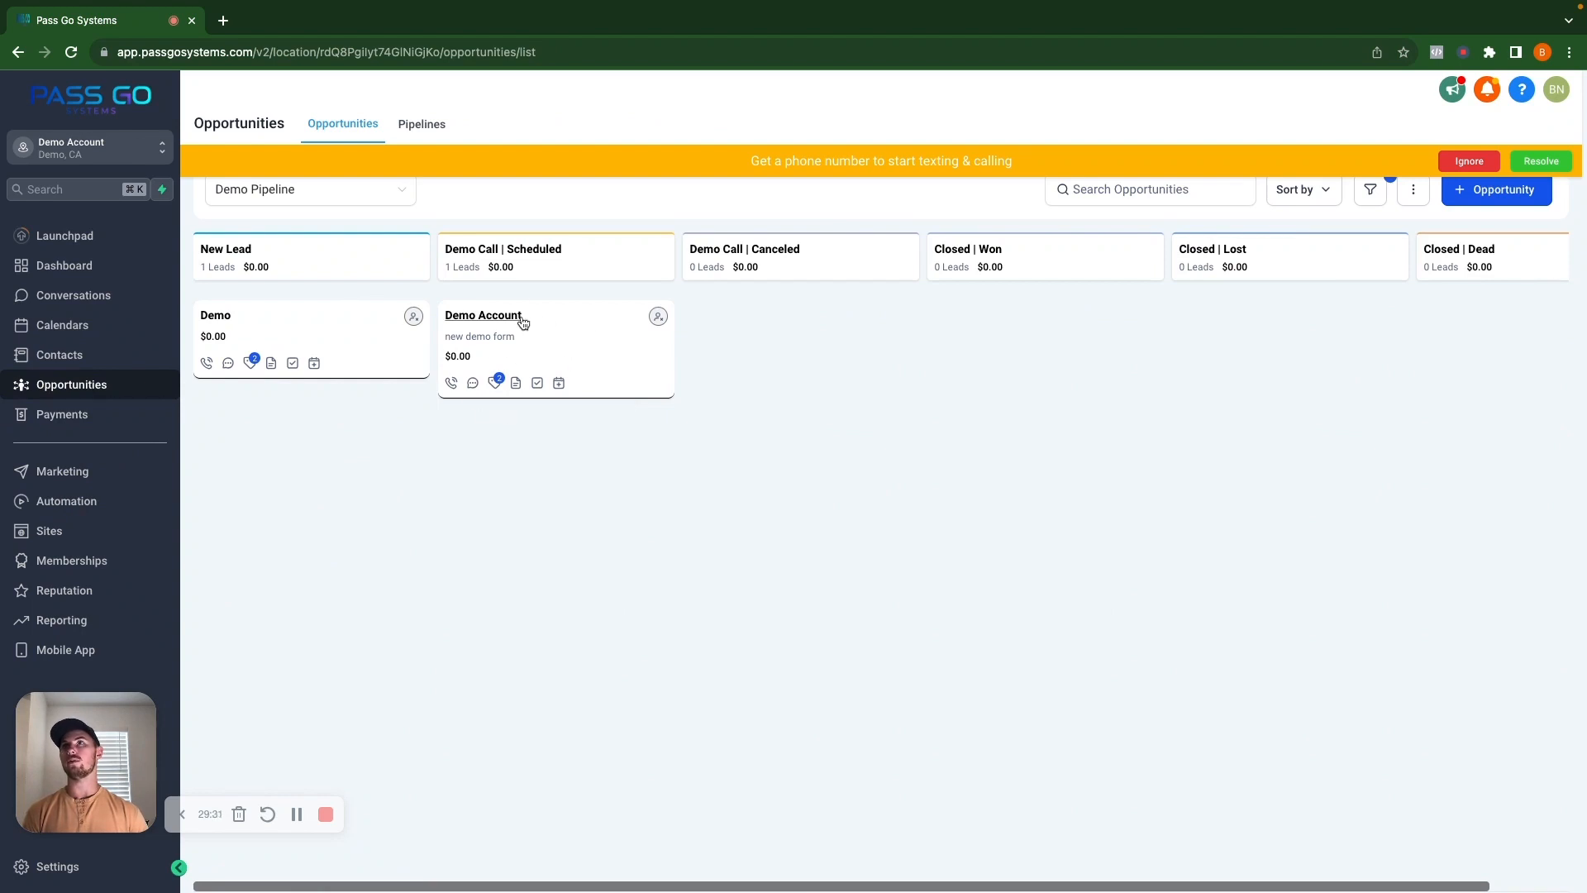
Open the Demo Account opportunity, check its tags, click Update, close it, and return to Contacts.
{"action": "left_click", "coordinate": [555, 345]}
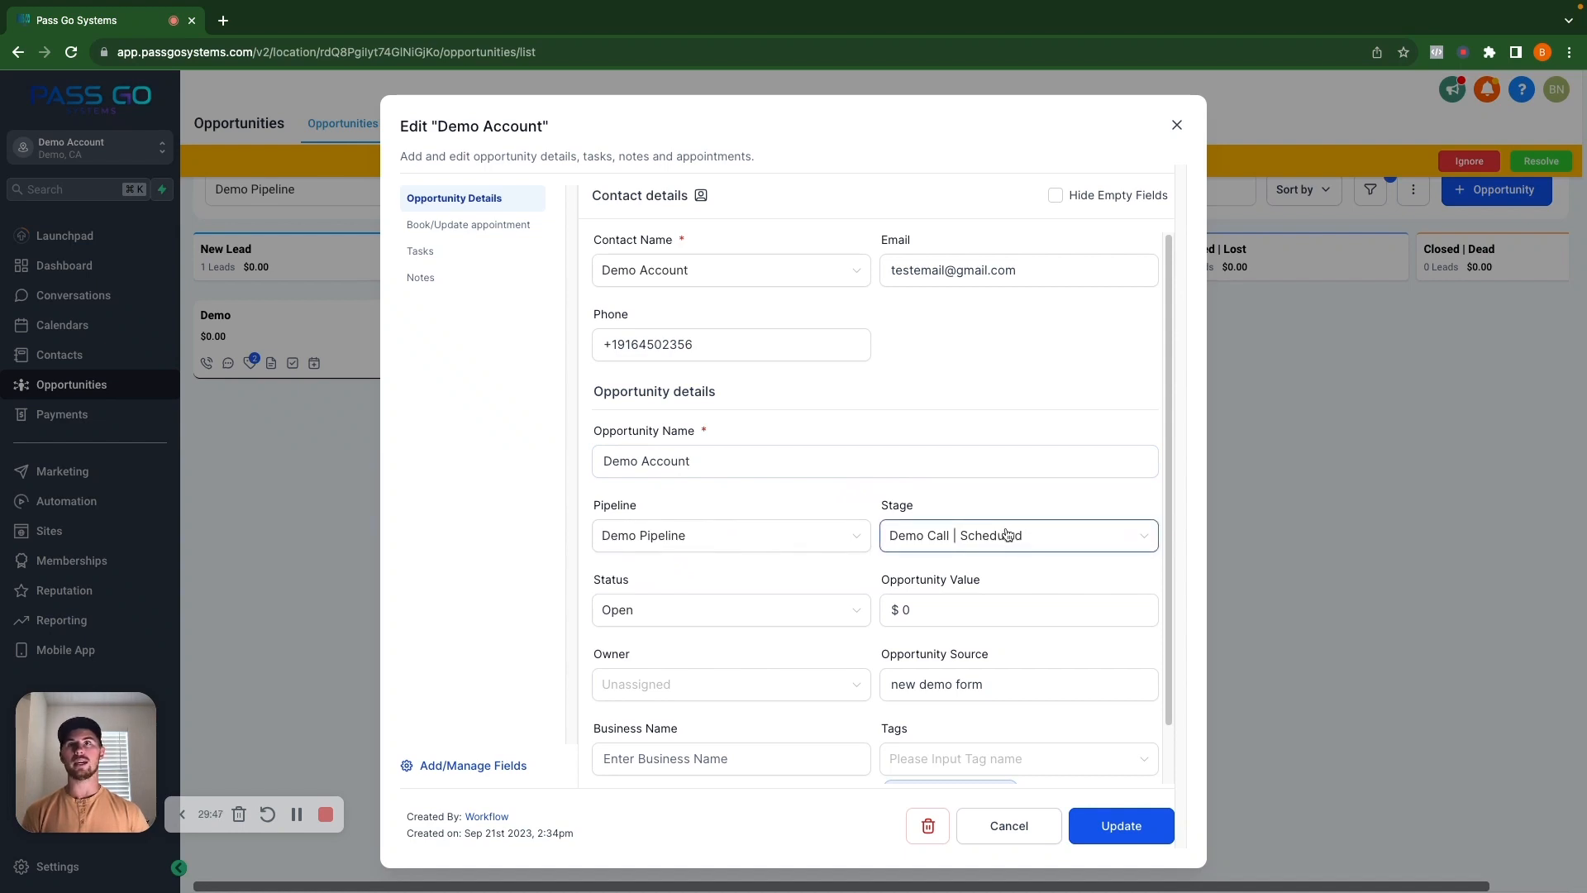
{"action": "scroll", "coordinate": [768, 607], "scroll_direction": "down", "scroll_amount": 2}
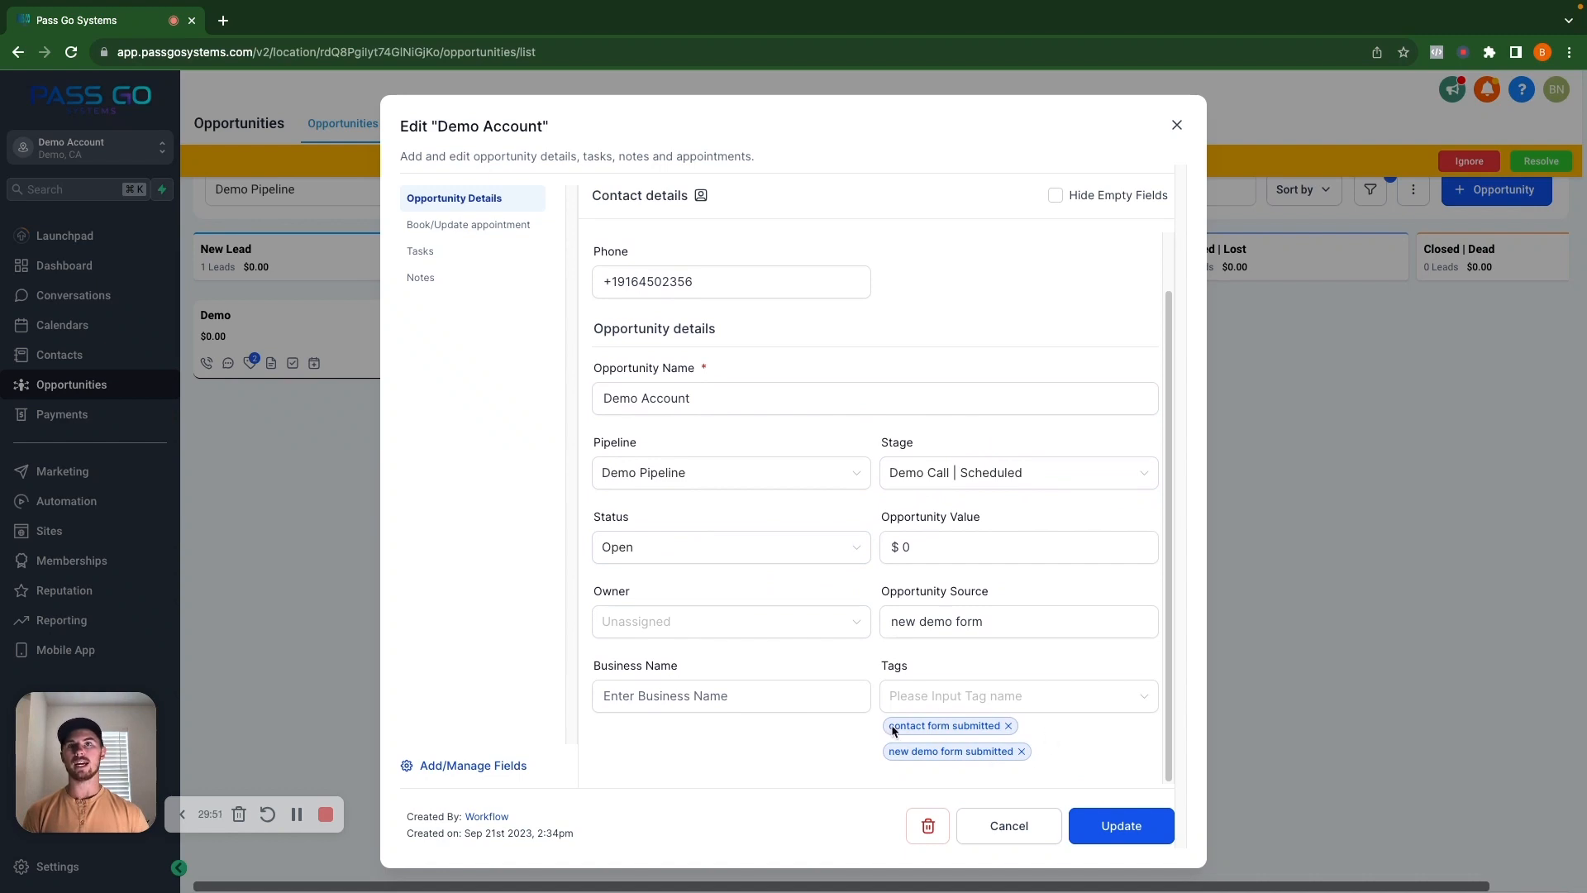
{"action": "left_click", "coordinate": [1104, 822]}
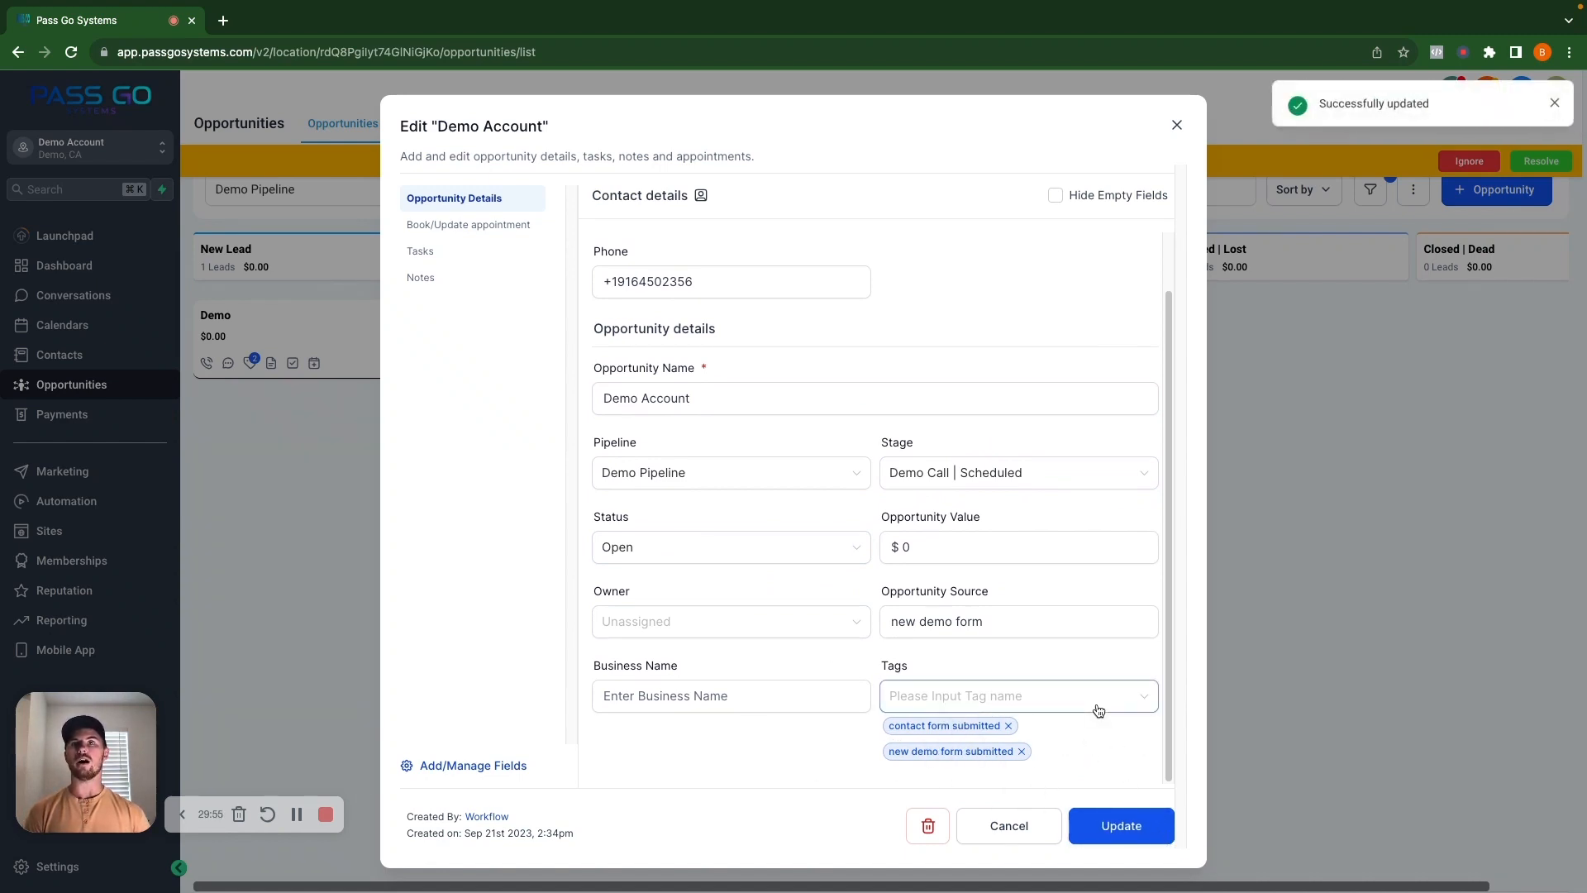
{"action": "left_click", "coordinate": [1176, 125]}
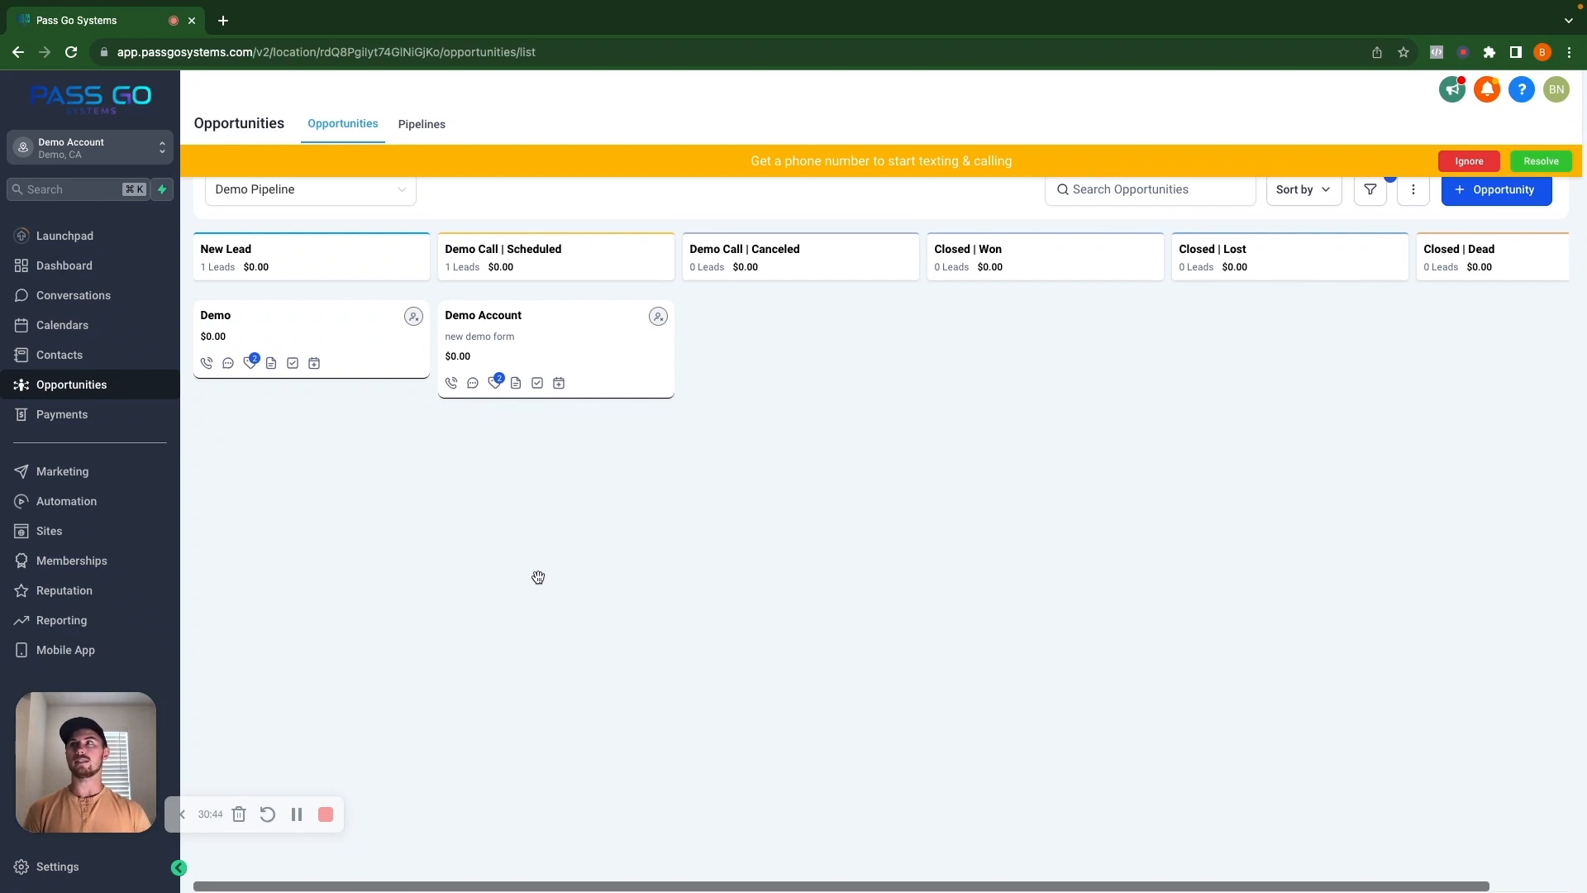
{"action": "left_click", "coordinate": [83, 357]}
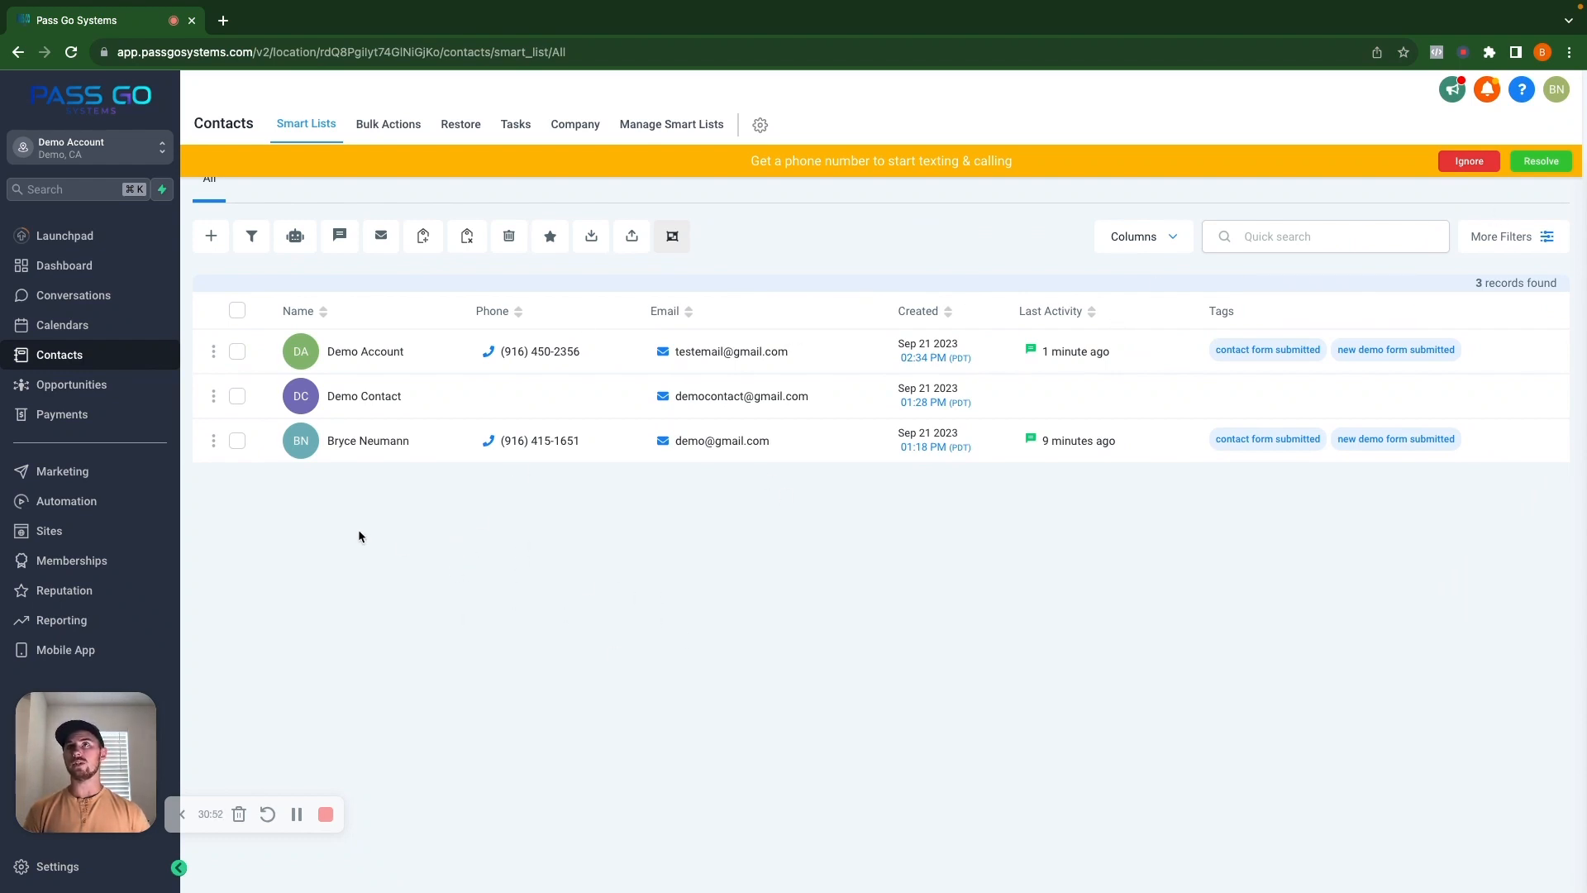
Filter contacts by tag new demo form submitted, then tick Demo Account and the other matching contact.
{"action": "left_click", "coordinate": [1509, 237]}
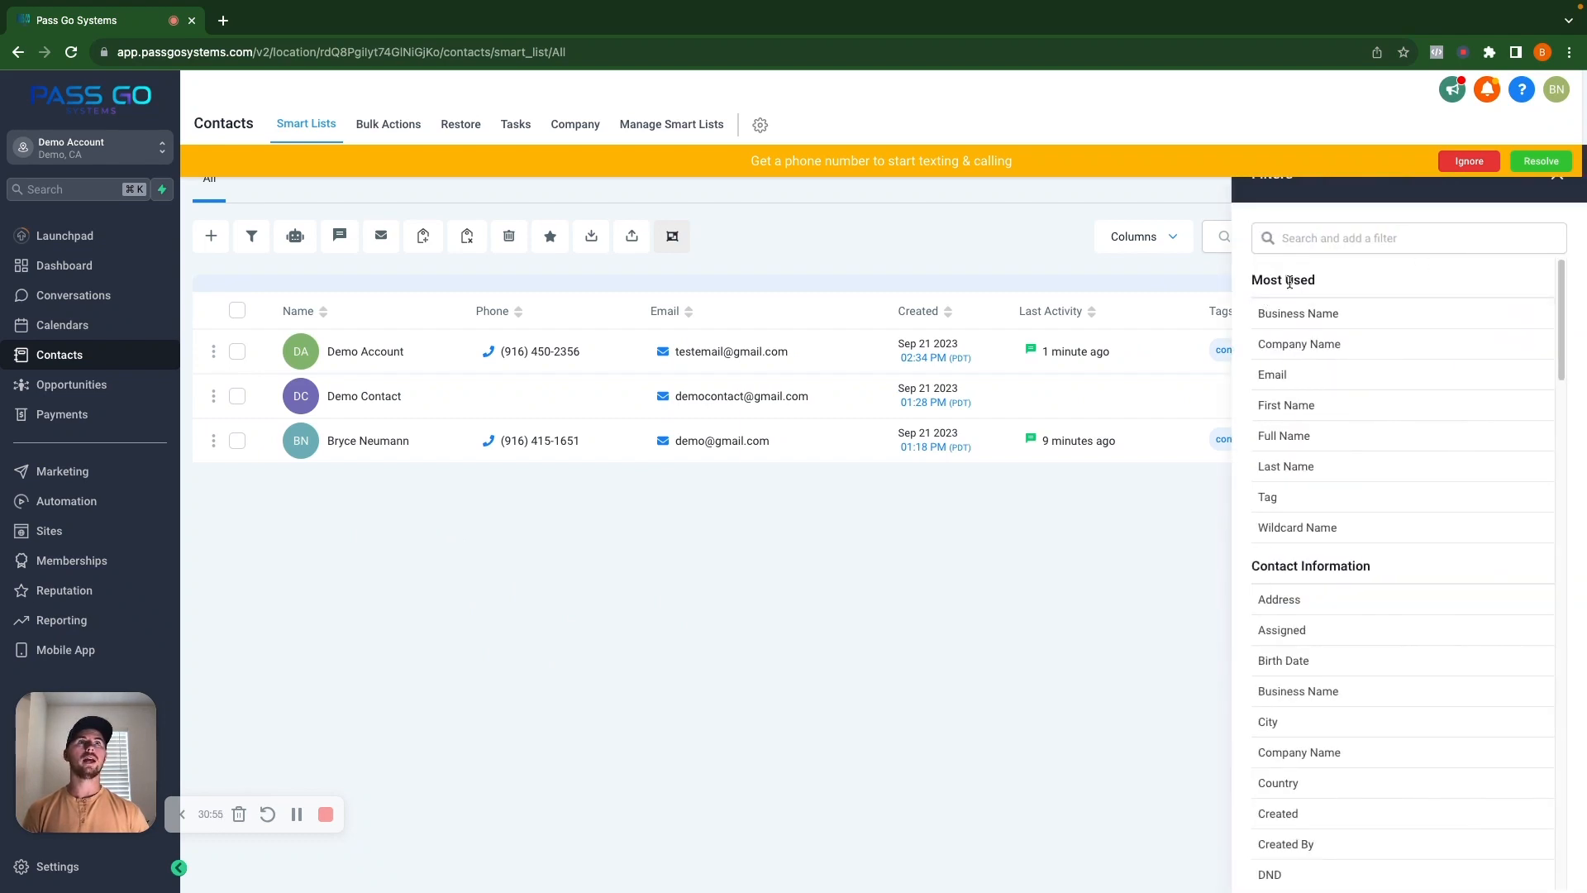
{"action": "left_click", "coordinate": [1288, 497]}
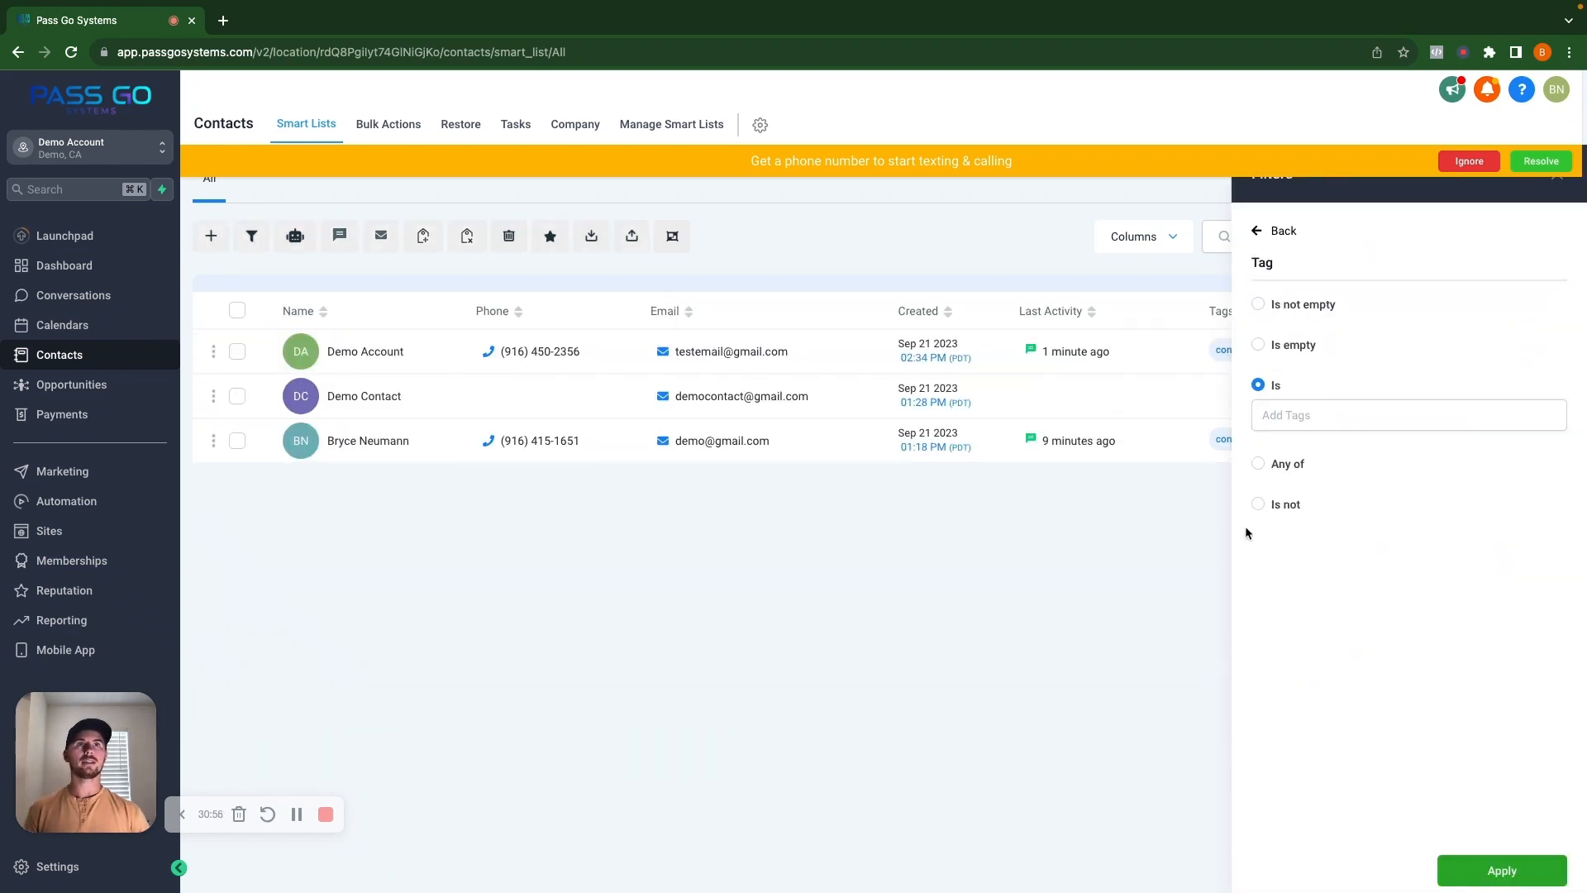
{"action": "left_click", "coordinate": [1302, 417]}
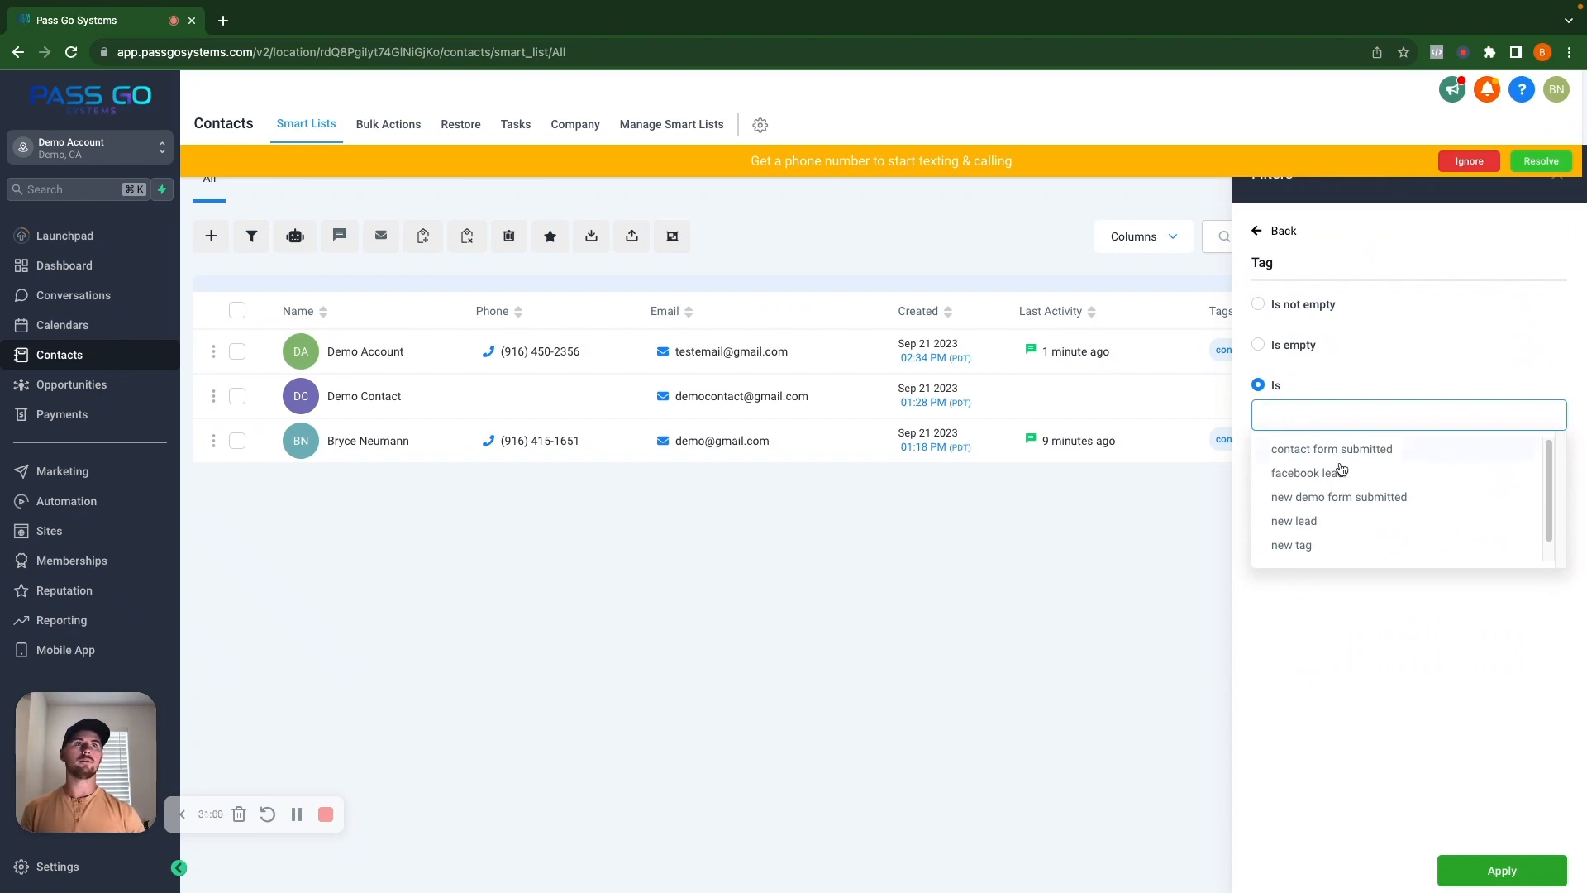
{"action": "left_click", "coordinate": [1351, 498]}
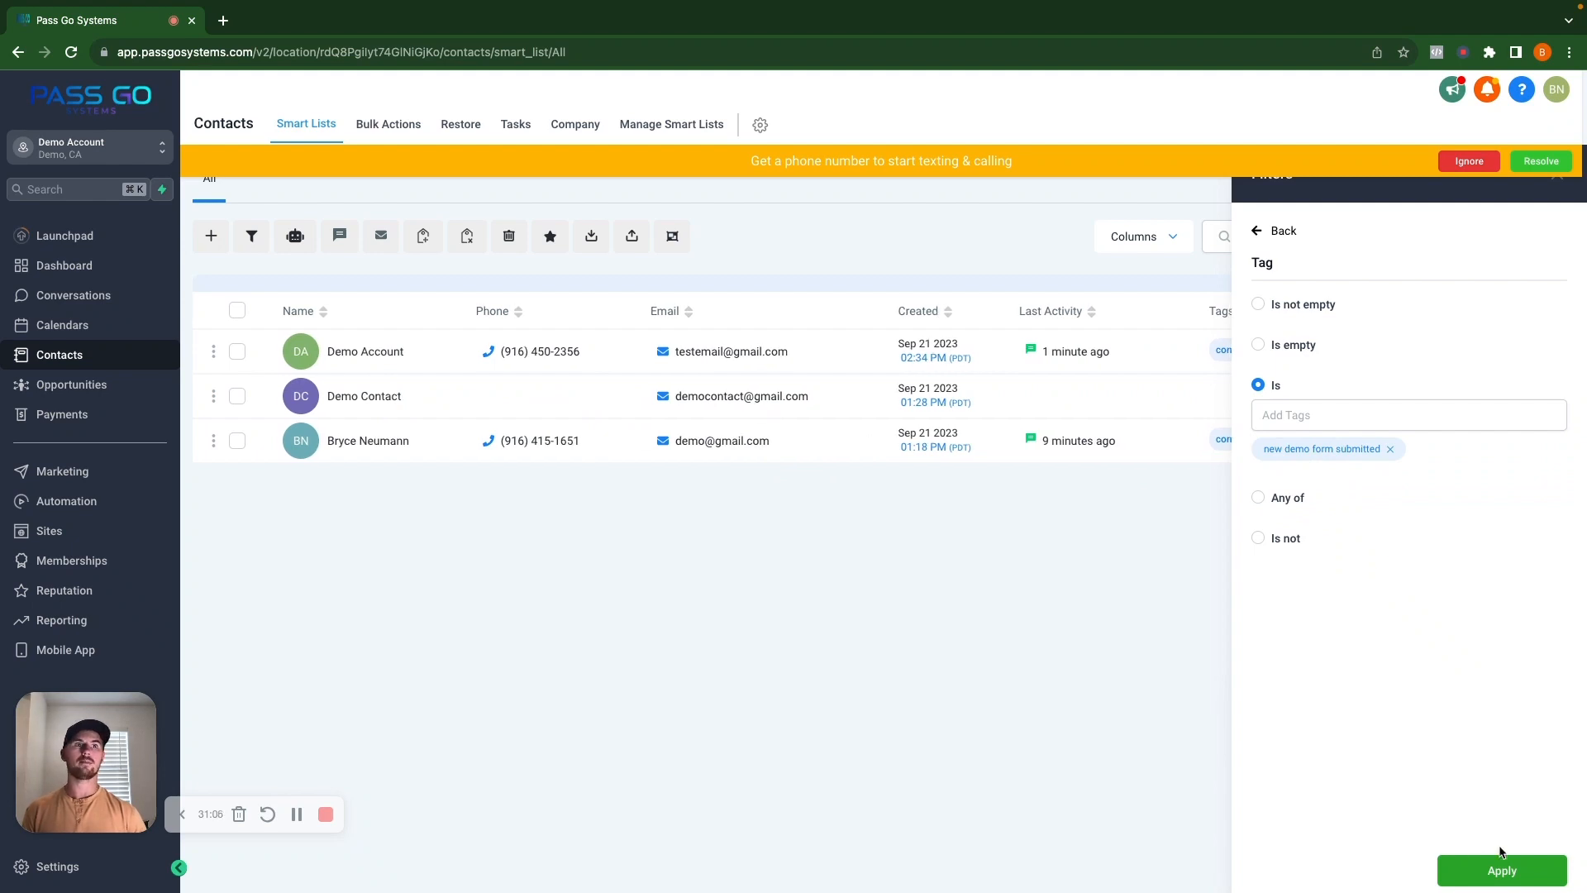
{"action": "left_click", "coordinate": [1455, 869]}
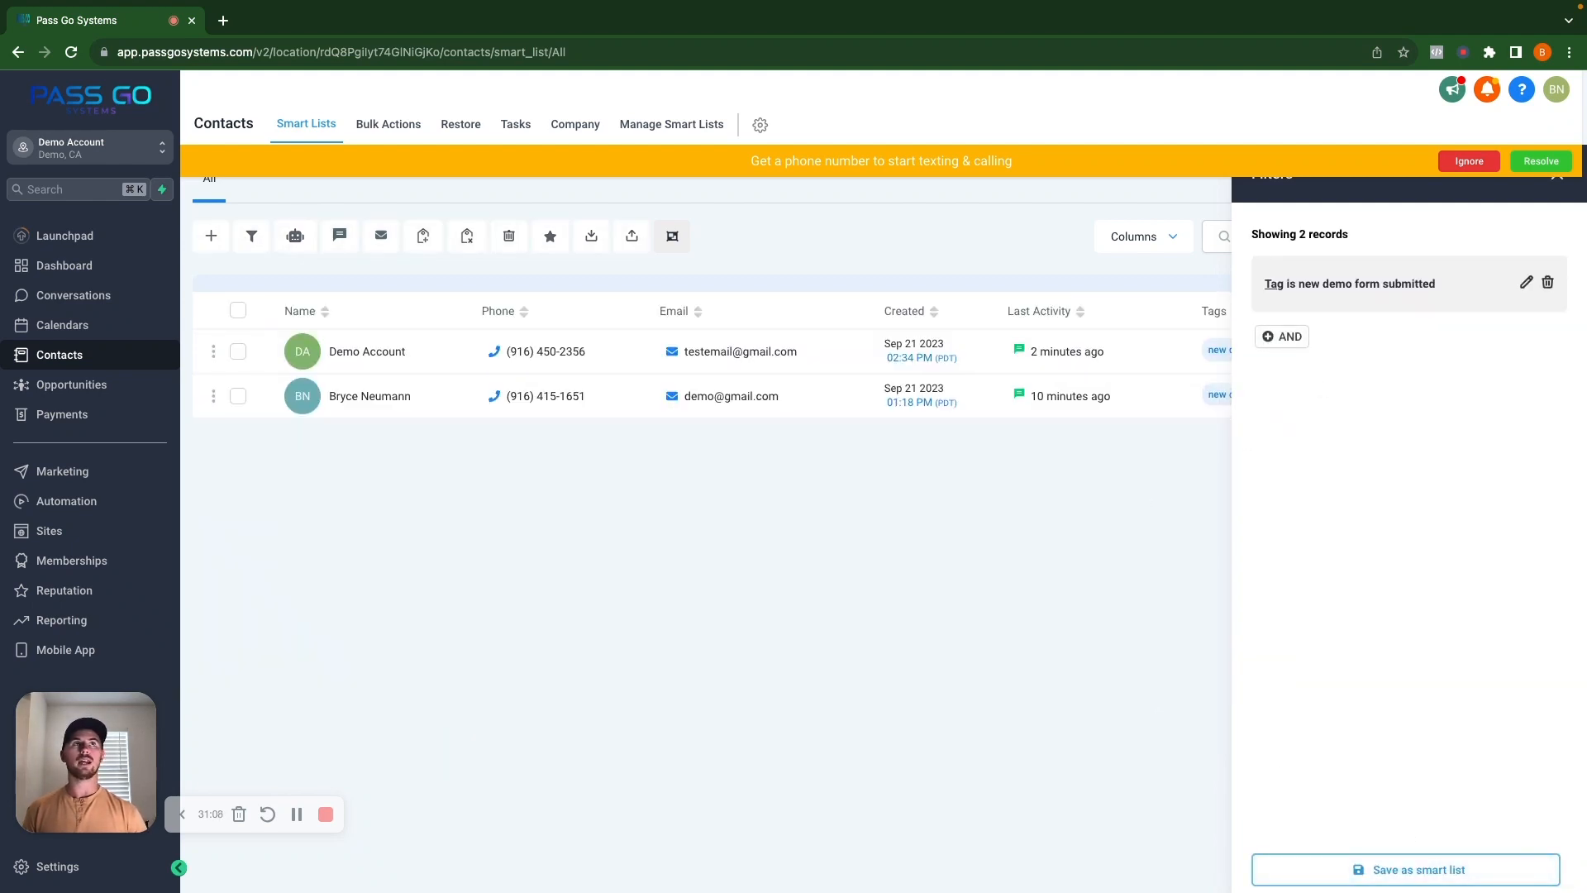
{"action": "left_click", "coordinate": [1475, 165]}
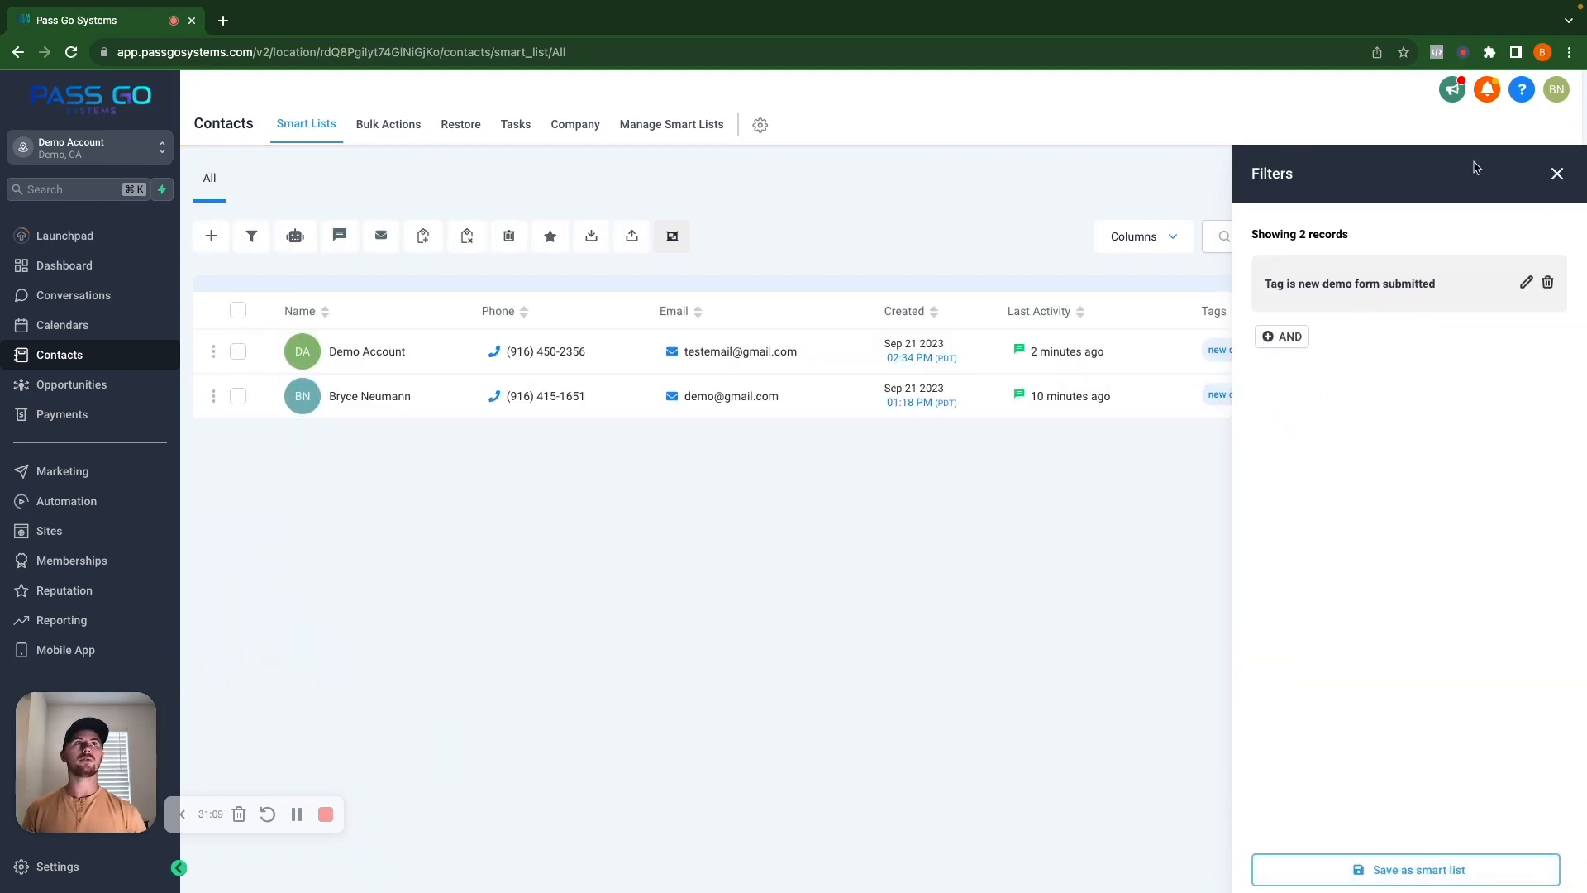
{"action": "left_click", "coordinate": [1555, 172]}
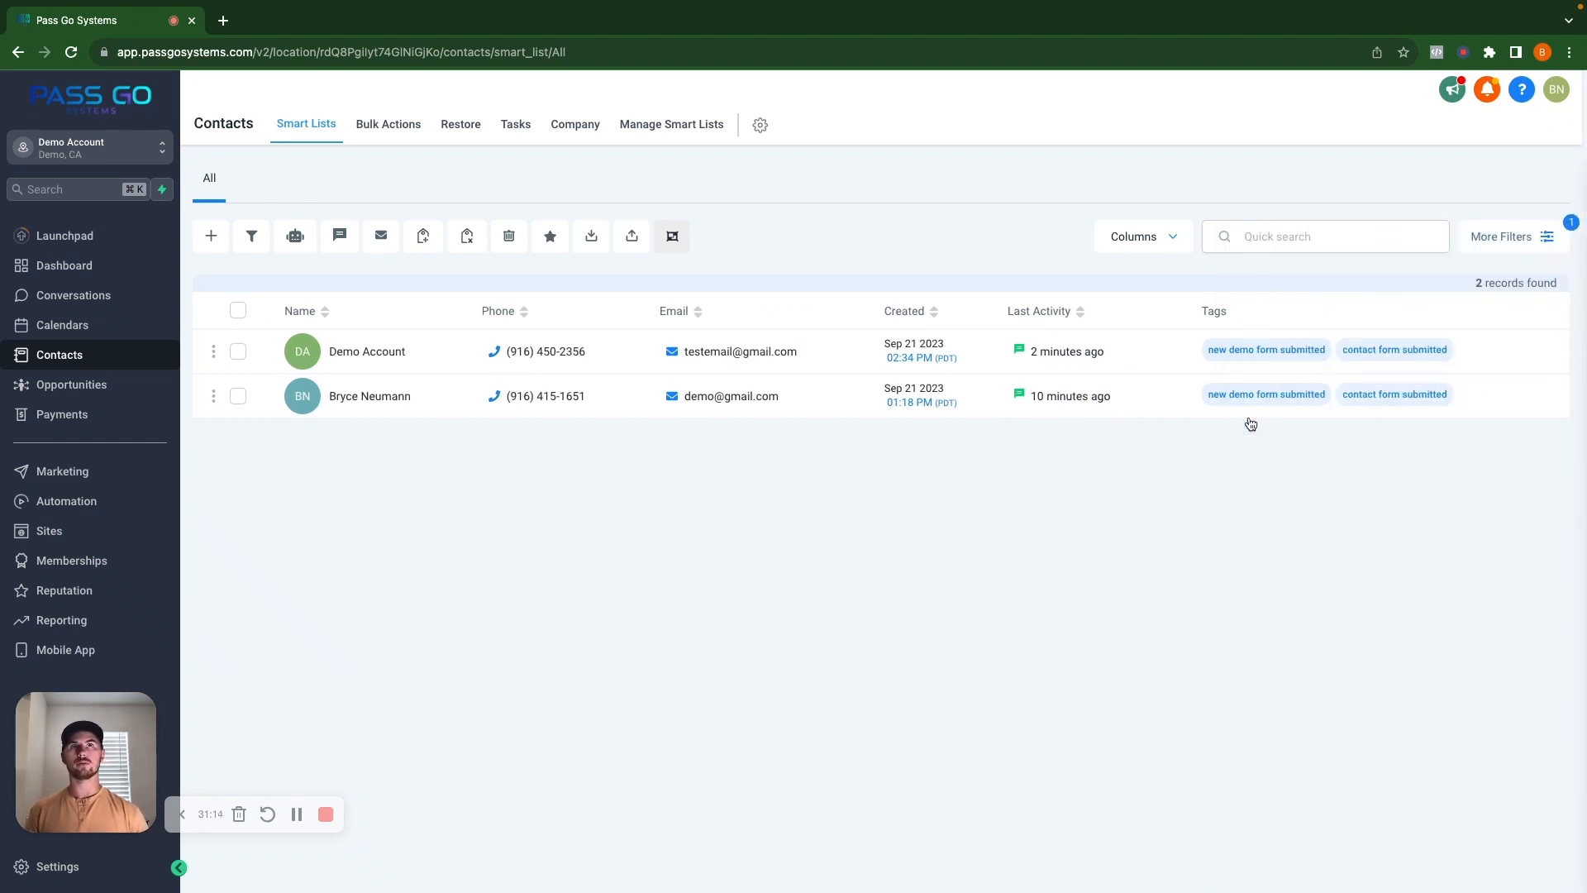
{"action": "left_click", "coordinate": [238, 352]}
{"action": "left_click", "coordinate": [239, 396]}
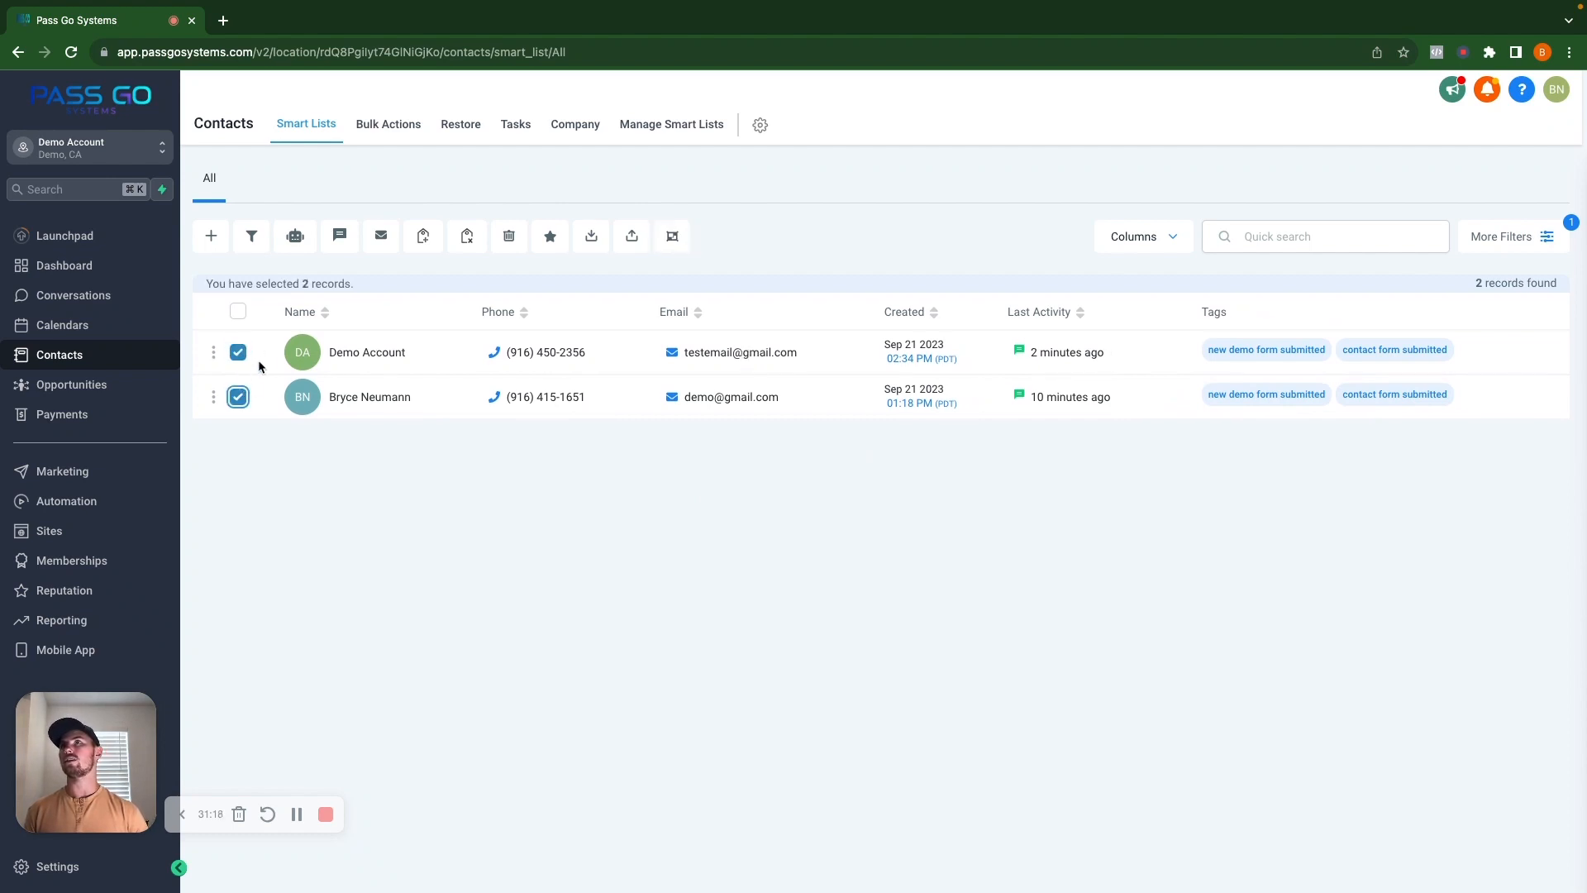
Open a bulk email to the two filtered contacts and set delivery to drip mode.
{"action": "left_click", "coordinate": [381, 237]}
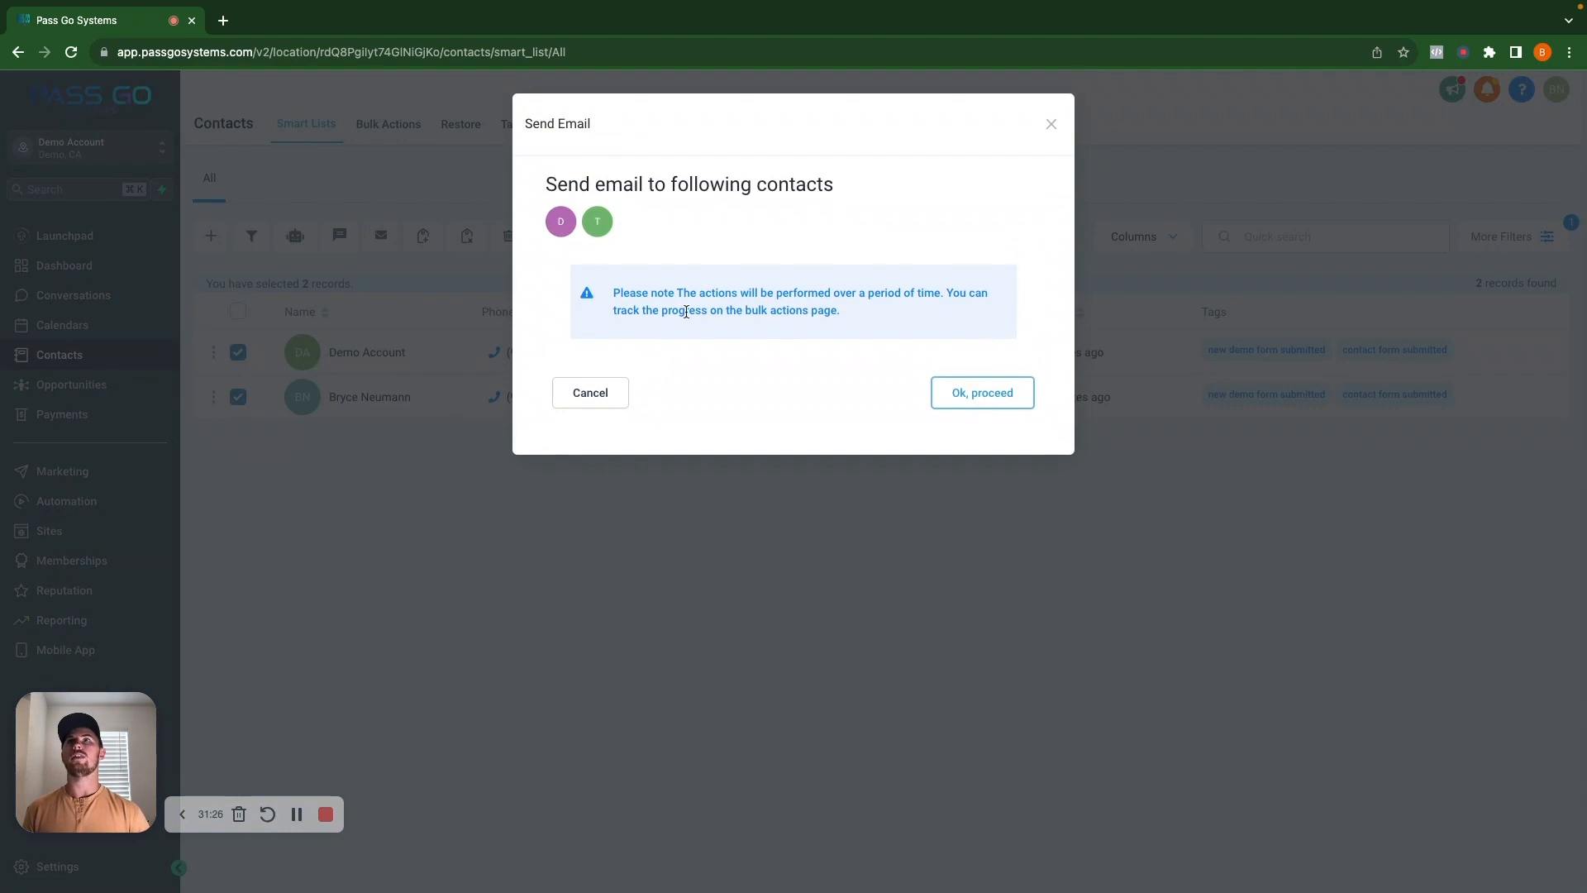
{"action": "left_click", "coordinate": [985, 399]}
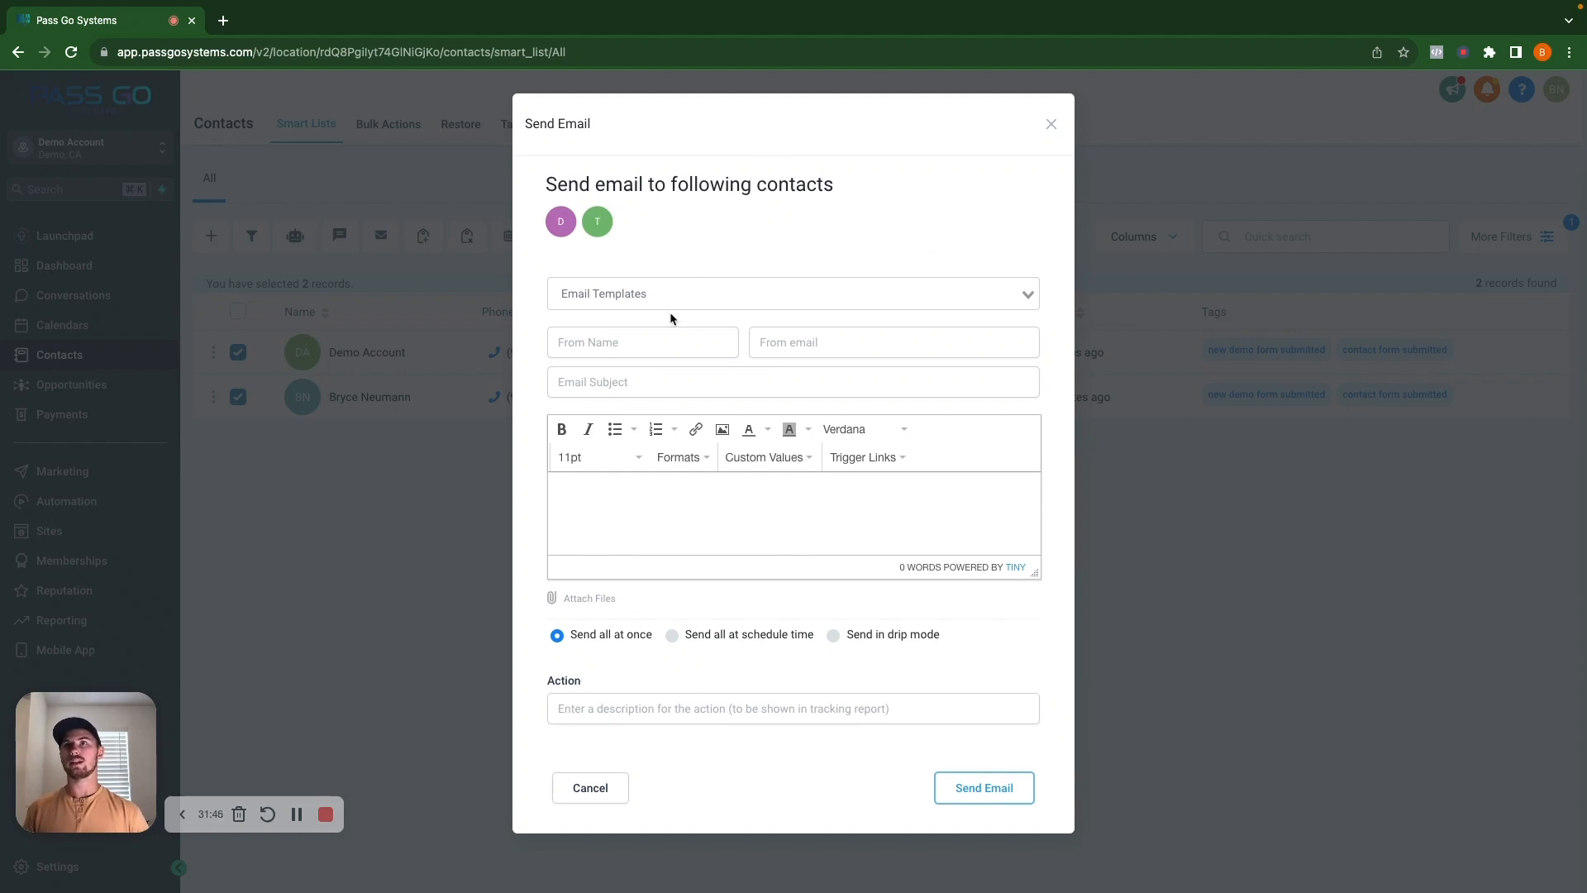
{"action": "left_click", "coordinate": [671, 635]}
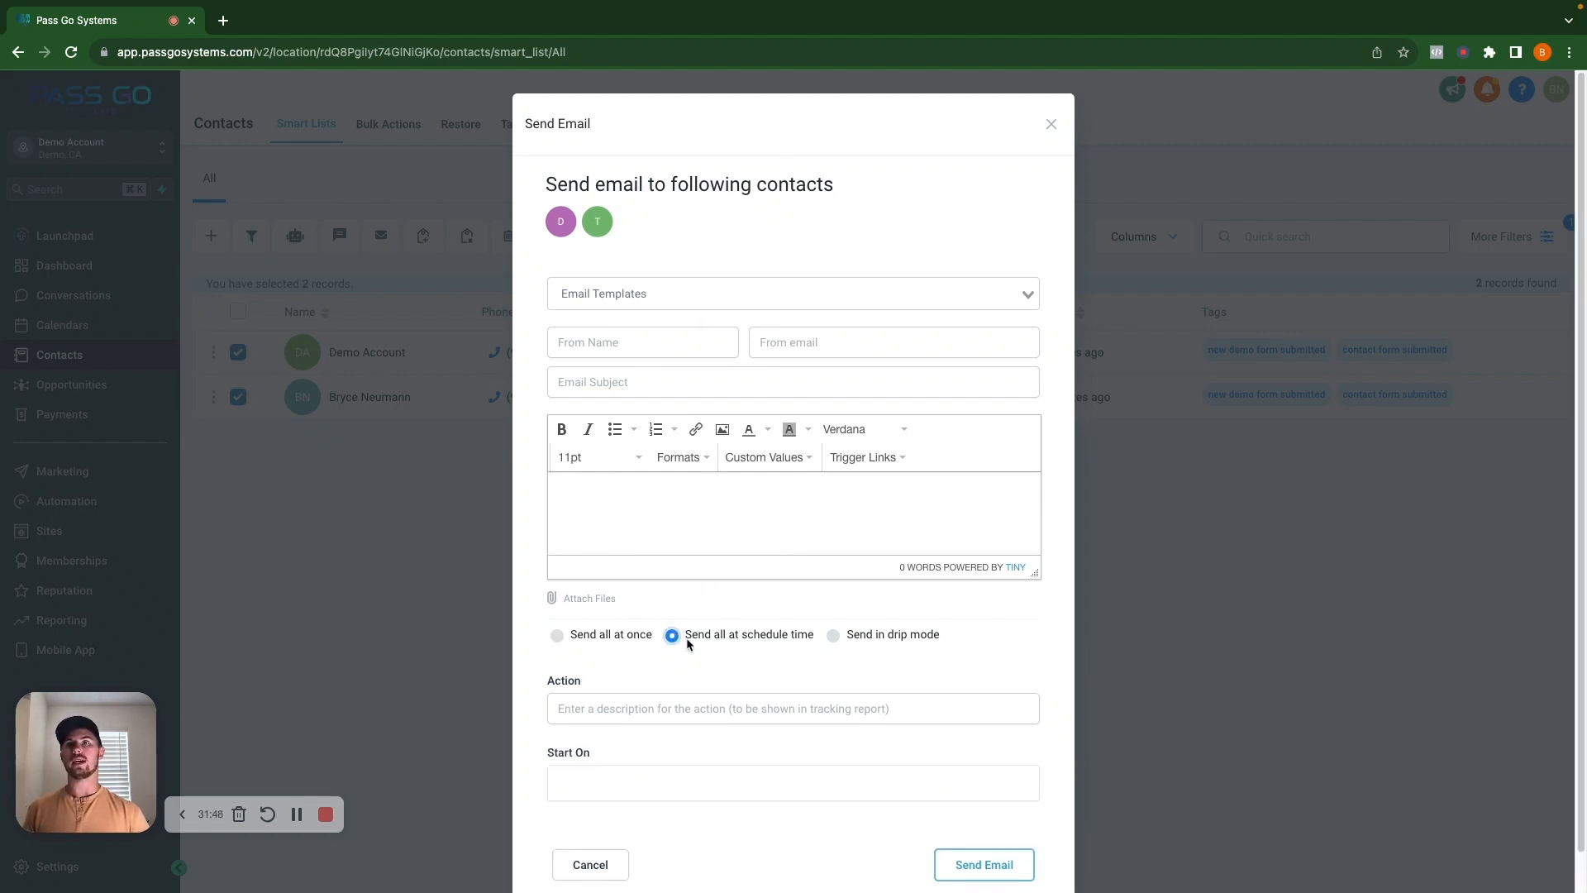
{"action": "left_click", "coordinate": [832, 636]}
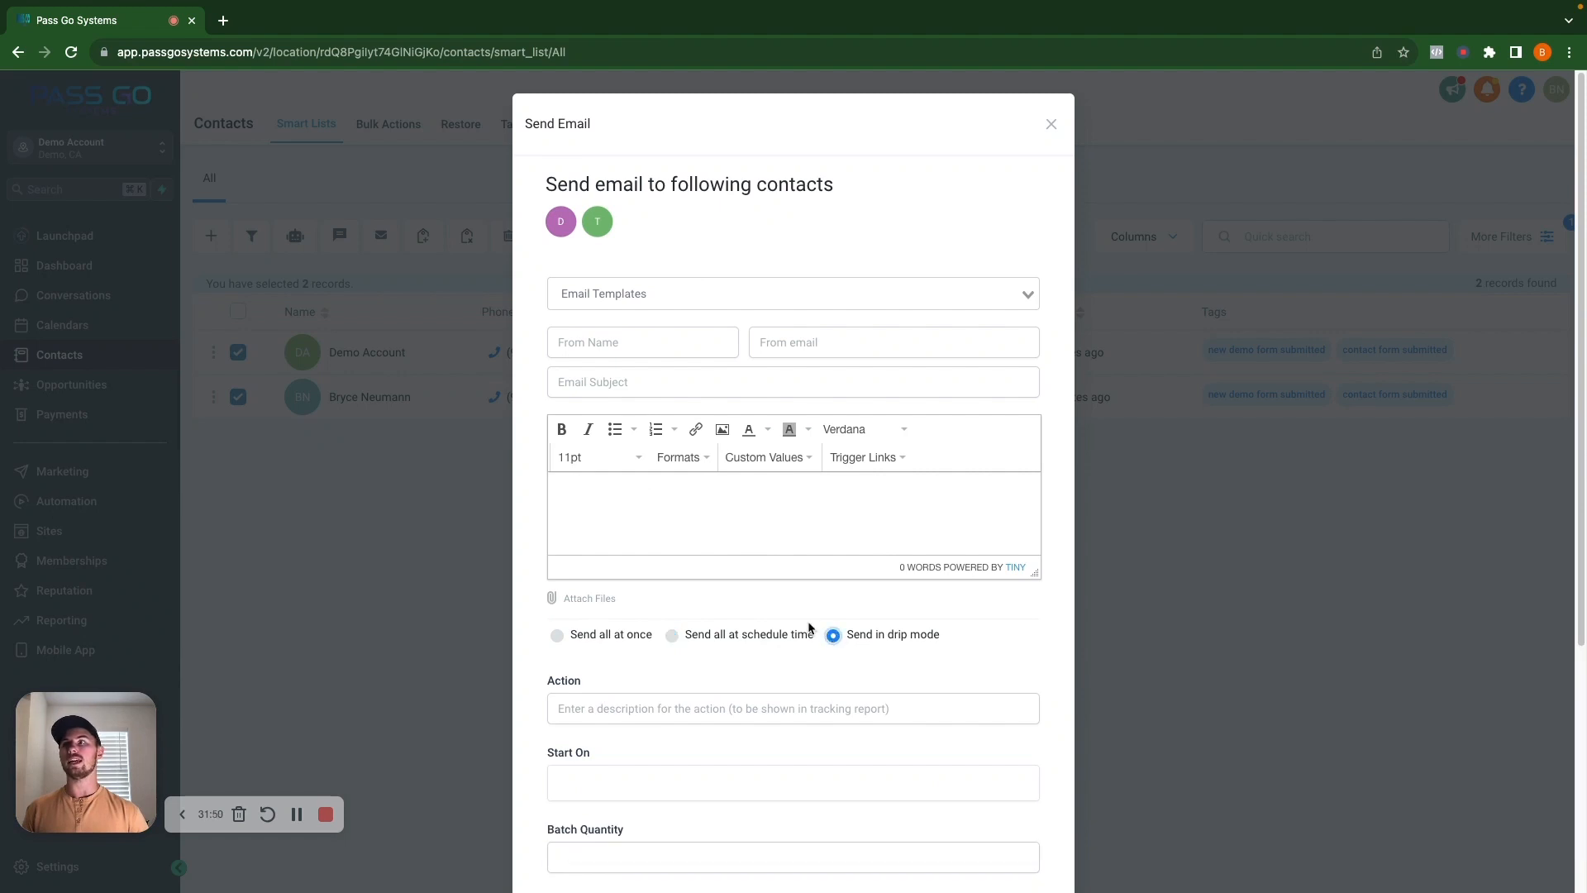
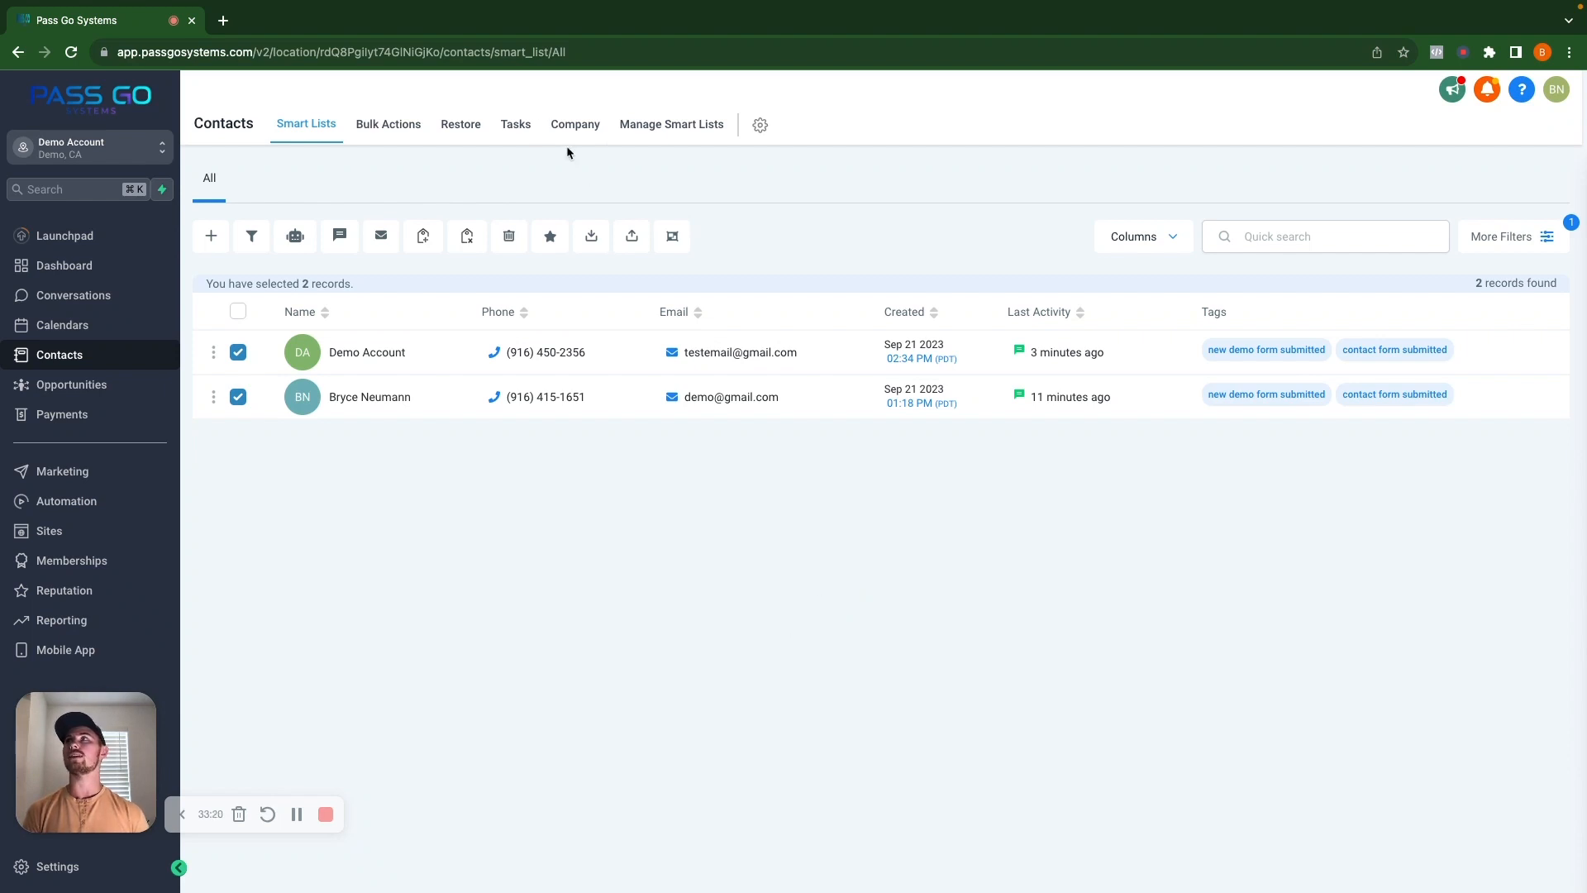
Switch from Demo Account to the Pass Go Systems sub-account and open Sites to list its funnels.
{"action": "left_click", "coordinate": [114, 164]}
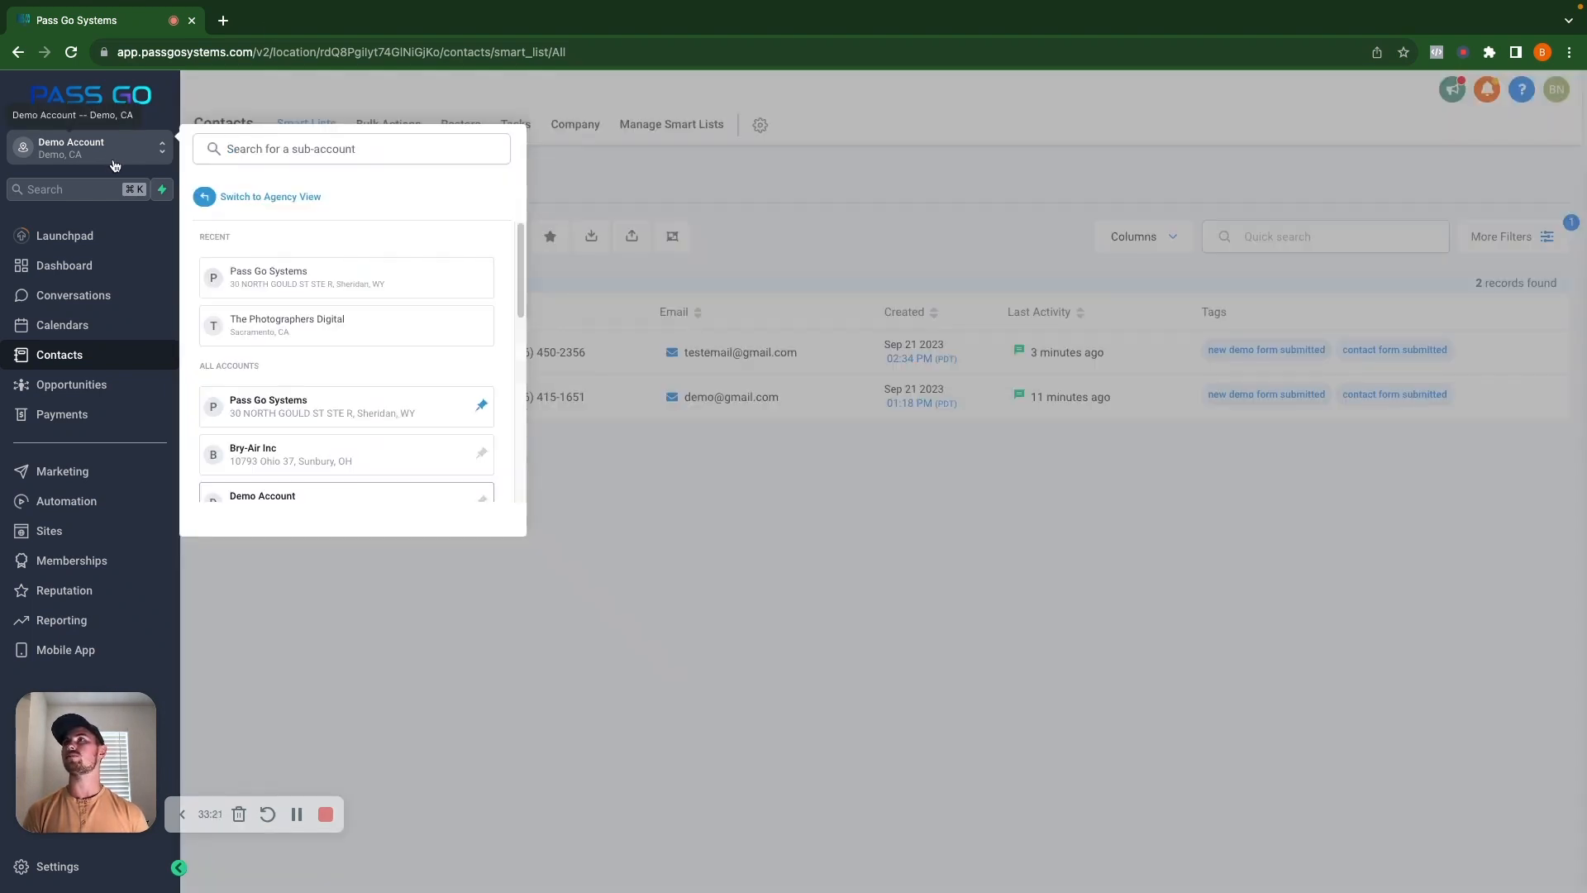
{"action": "left_click", "coordinate": [301, 273]}
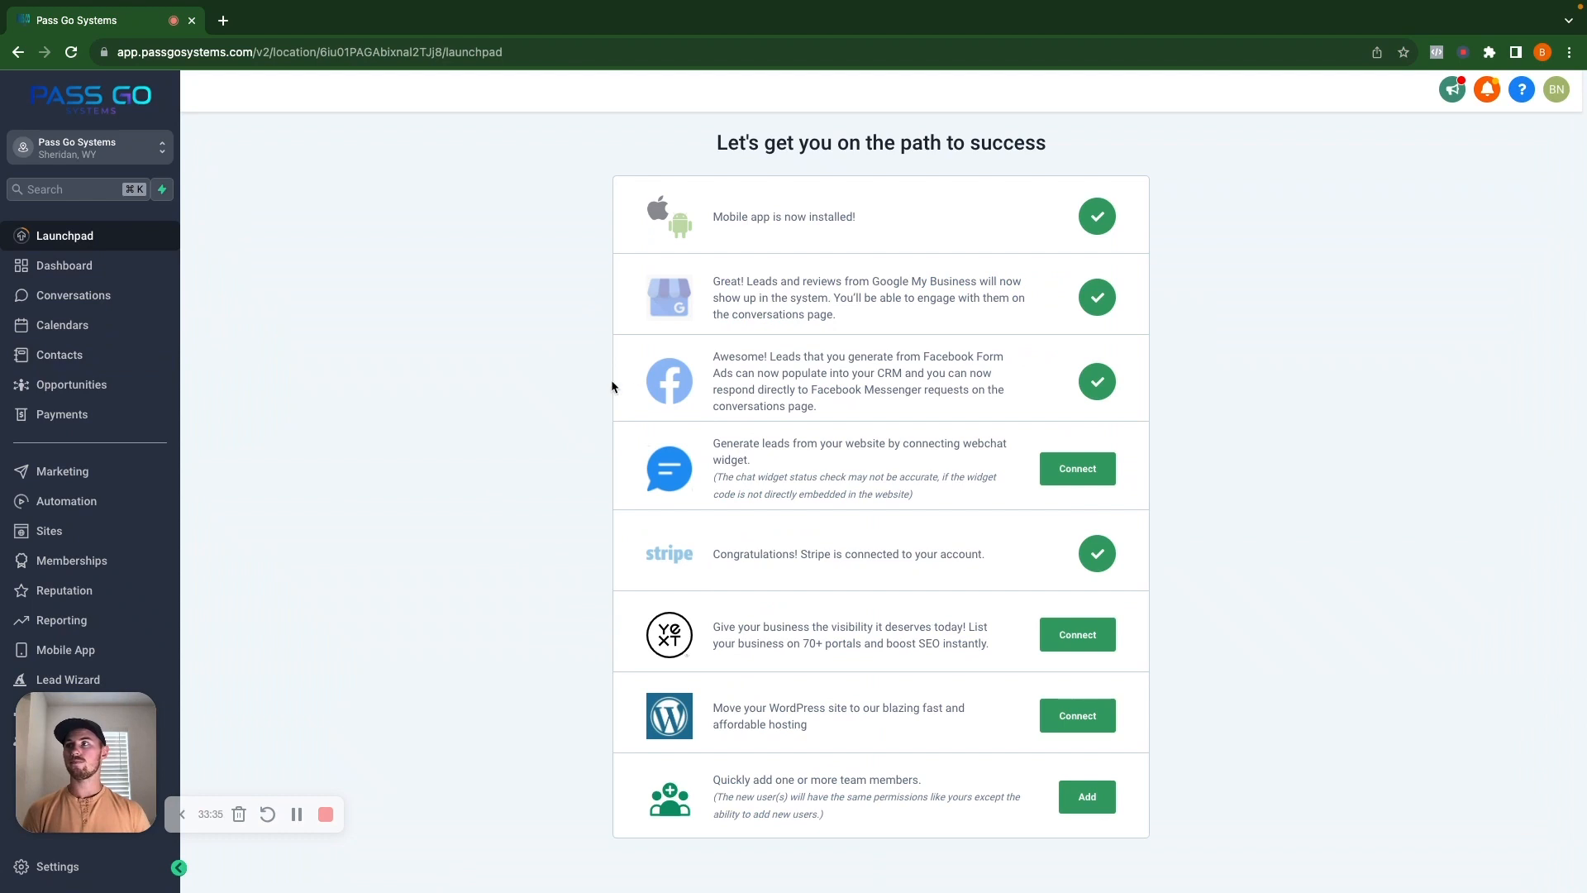
{"action": "left_click_drag", "start_coordinate": [97, 743], "coordinate": [1518, 807]}
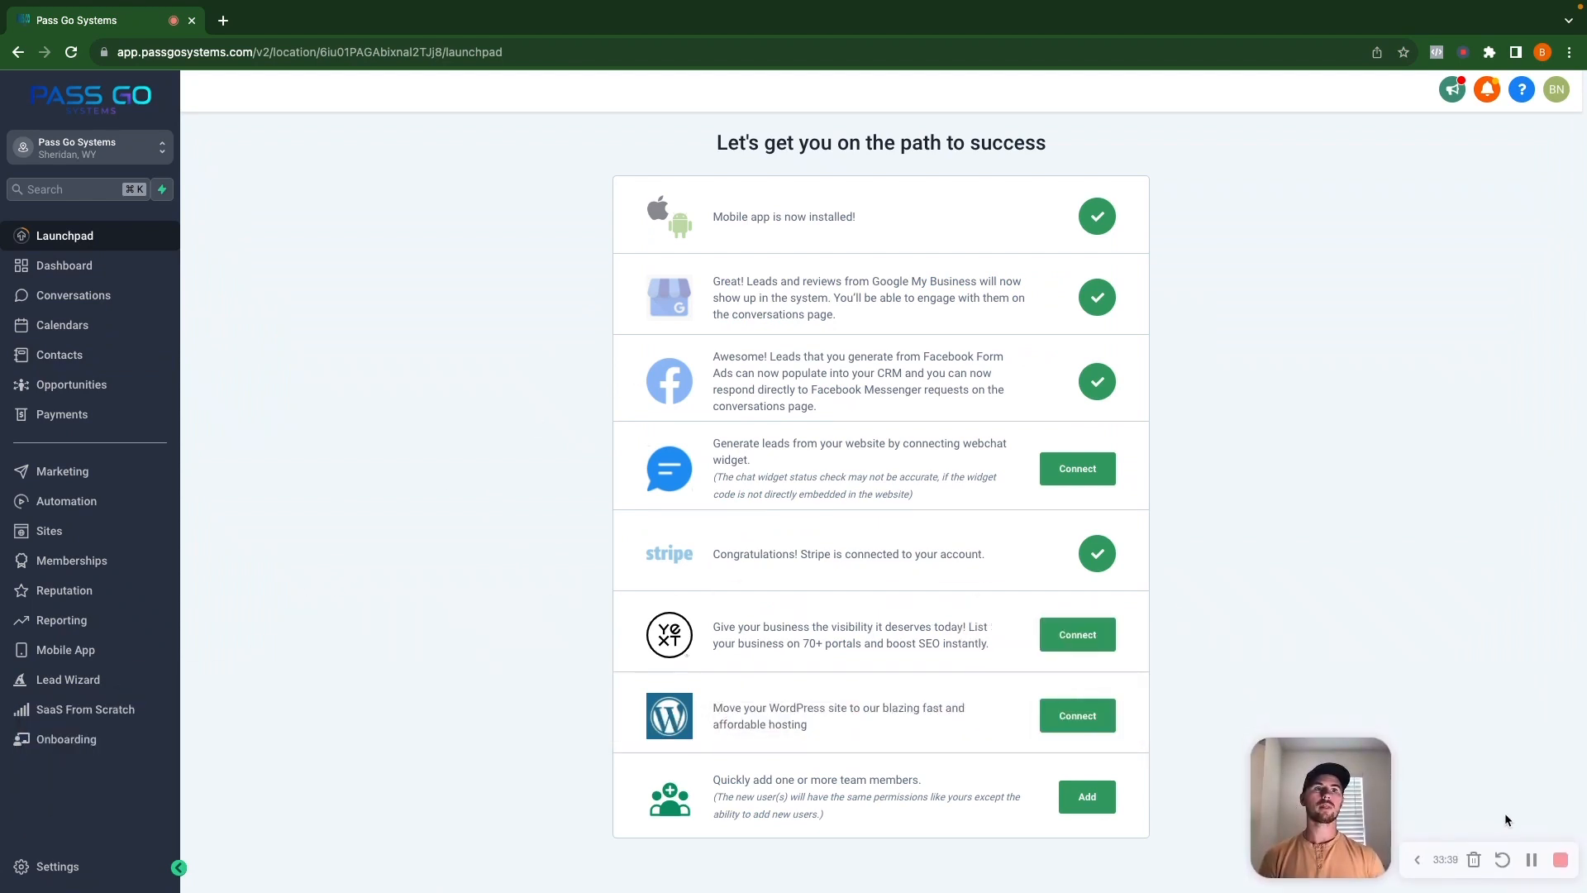
{"action": "left_click", "coordinate": [1417, 850]}
{"action": "left_click_drag", "start_coordinate": [1389, 818], "coordinate": [1502, 822]}
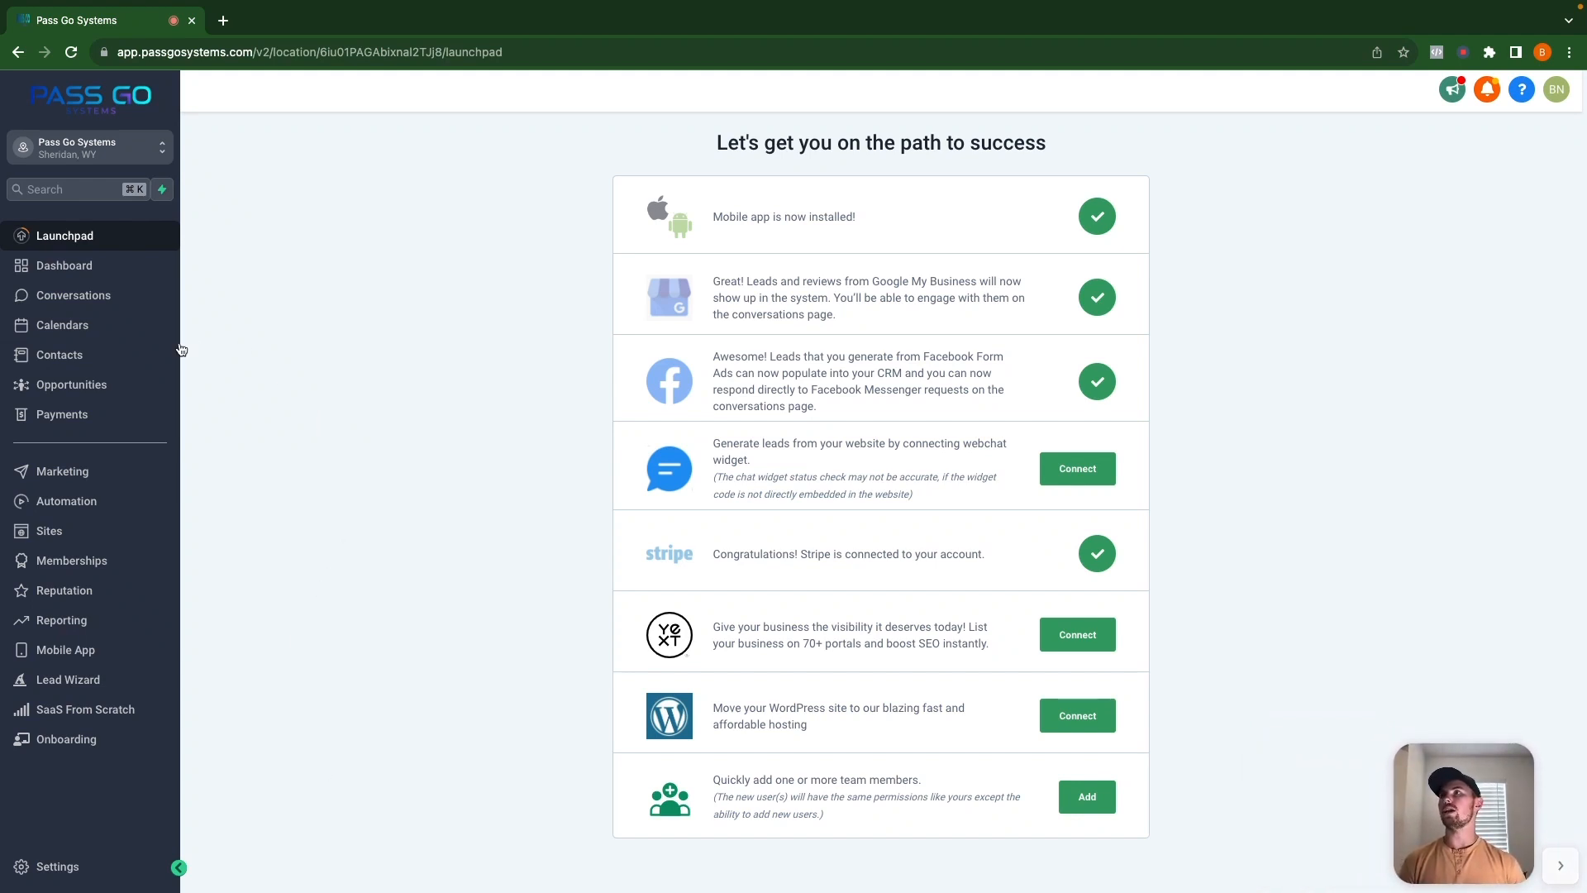
{"action": "left_click", "coordinate": [104, 542]}
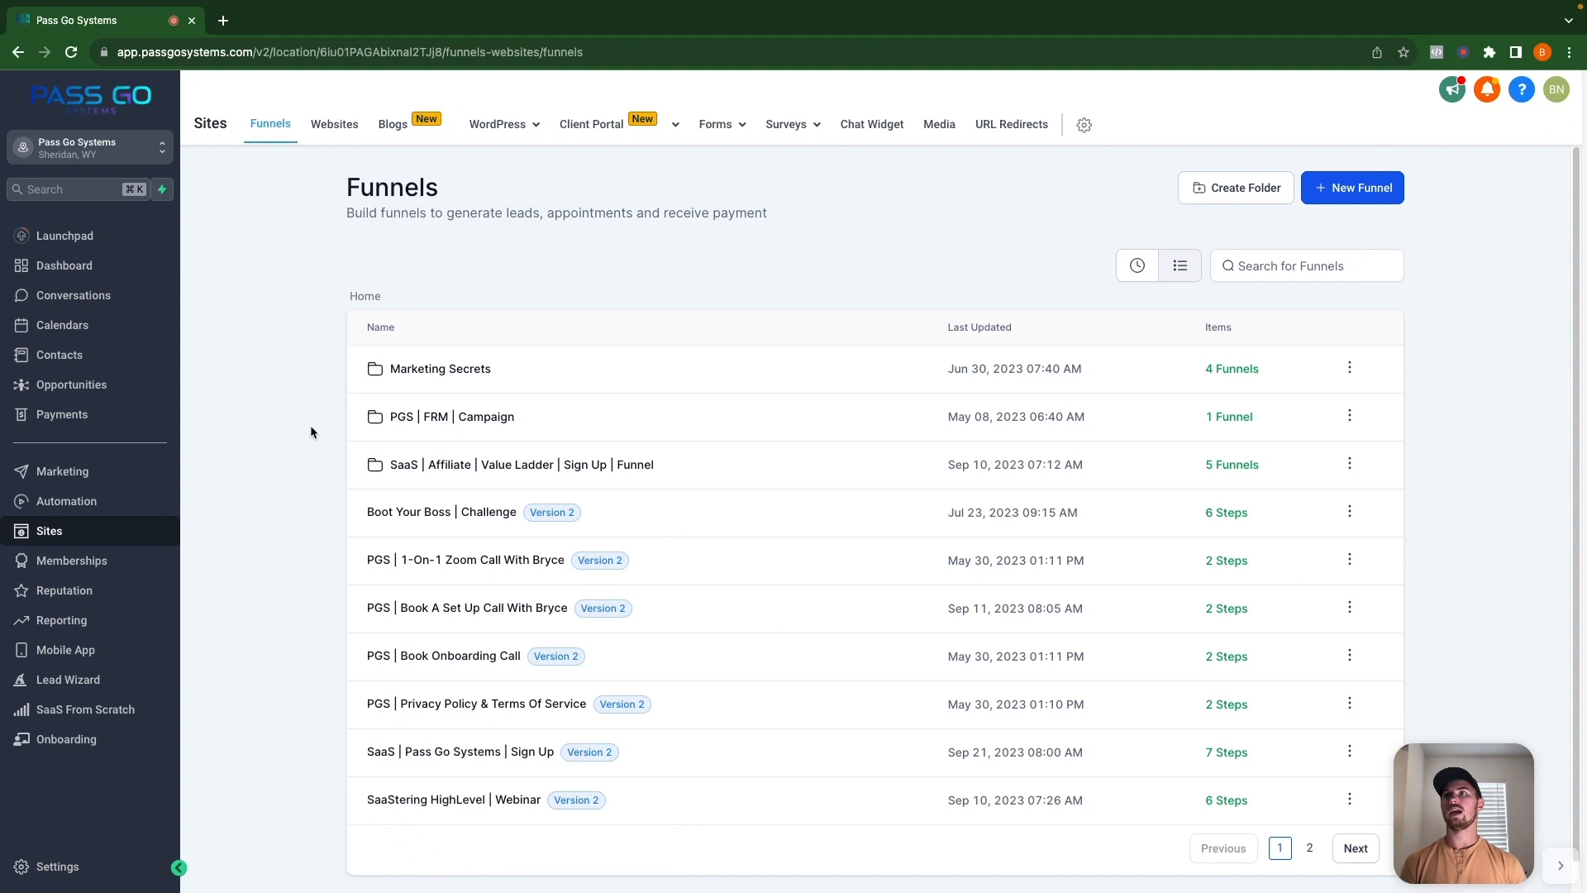
Open the squeeze page of the 1 | Step 1 FREE Offers funnel from the SaaS | Affiliate | Value Ladder folder.
{"action": "left_click", "coordinate": [463, 465]}
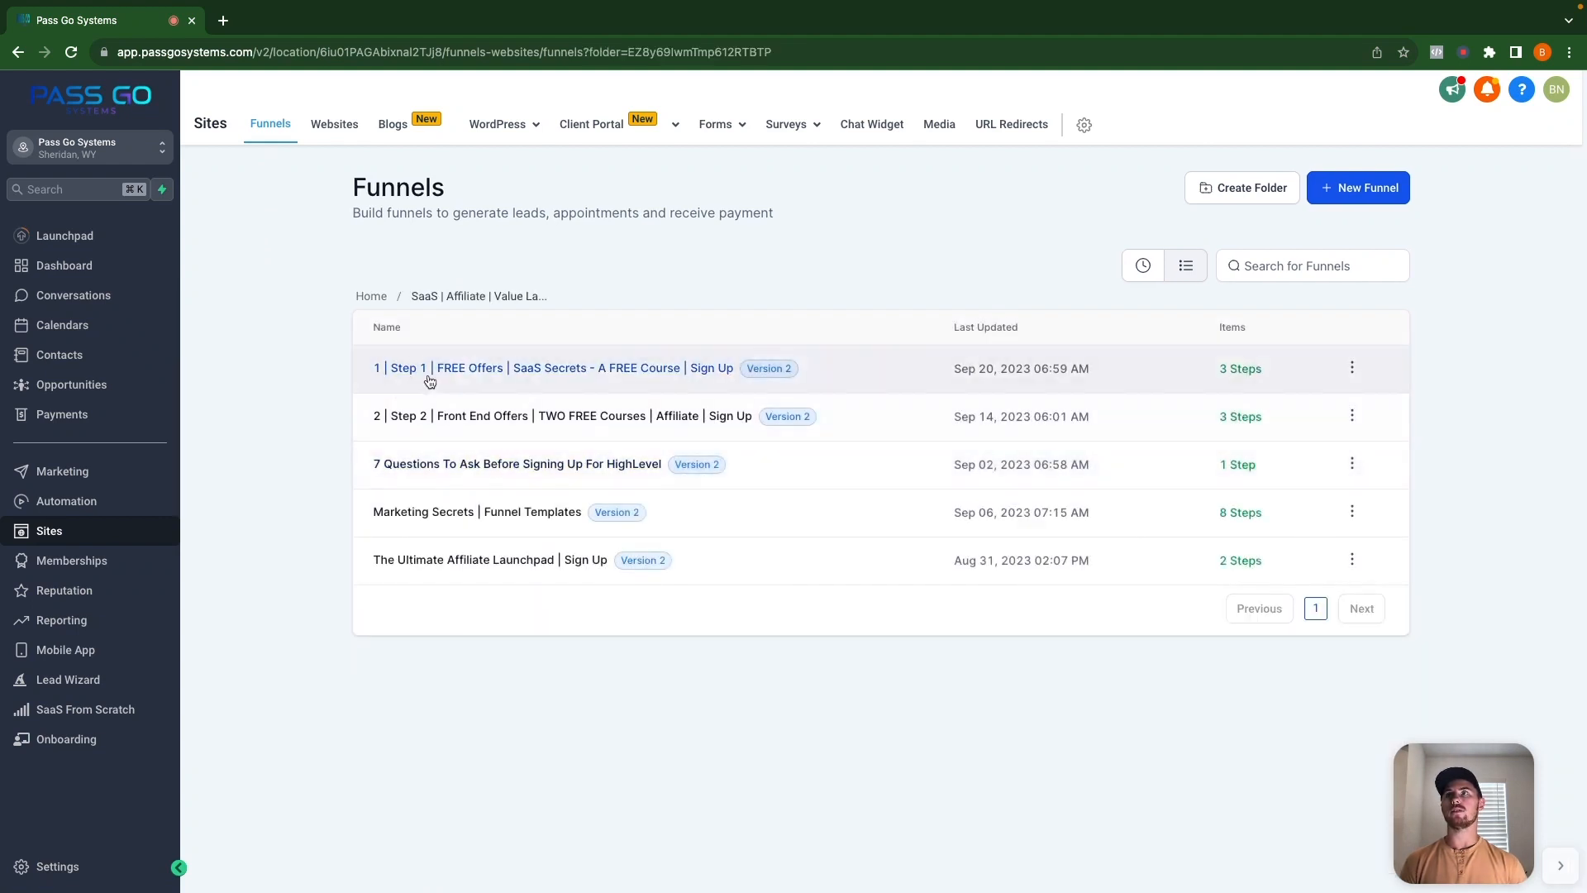
{"action": "left_click", "coordinate": [460, 366]}
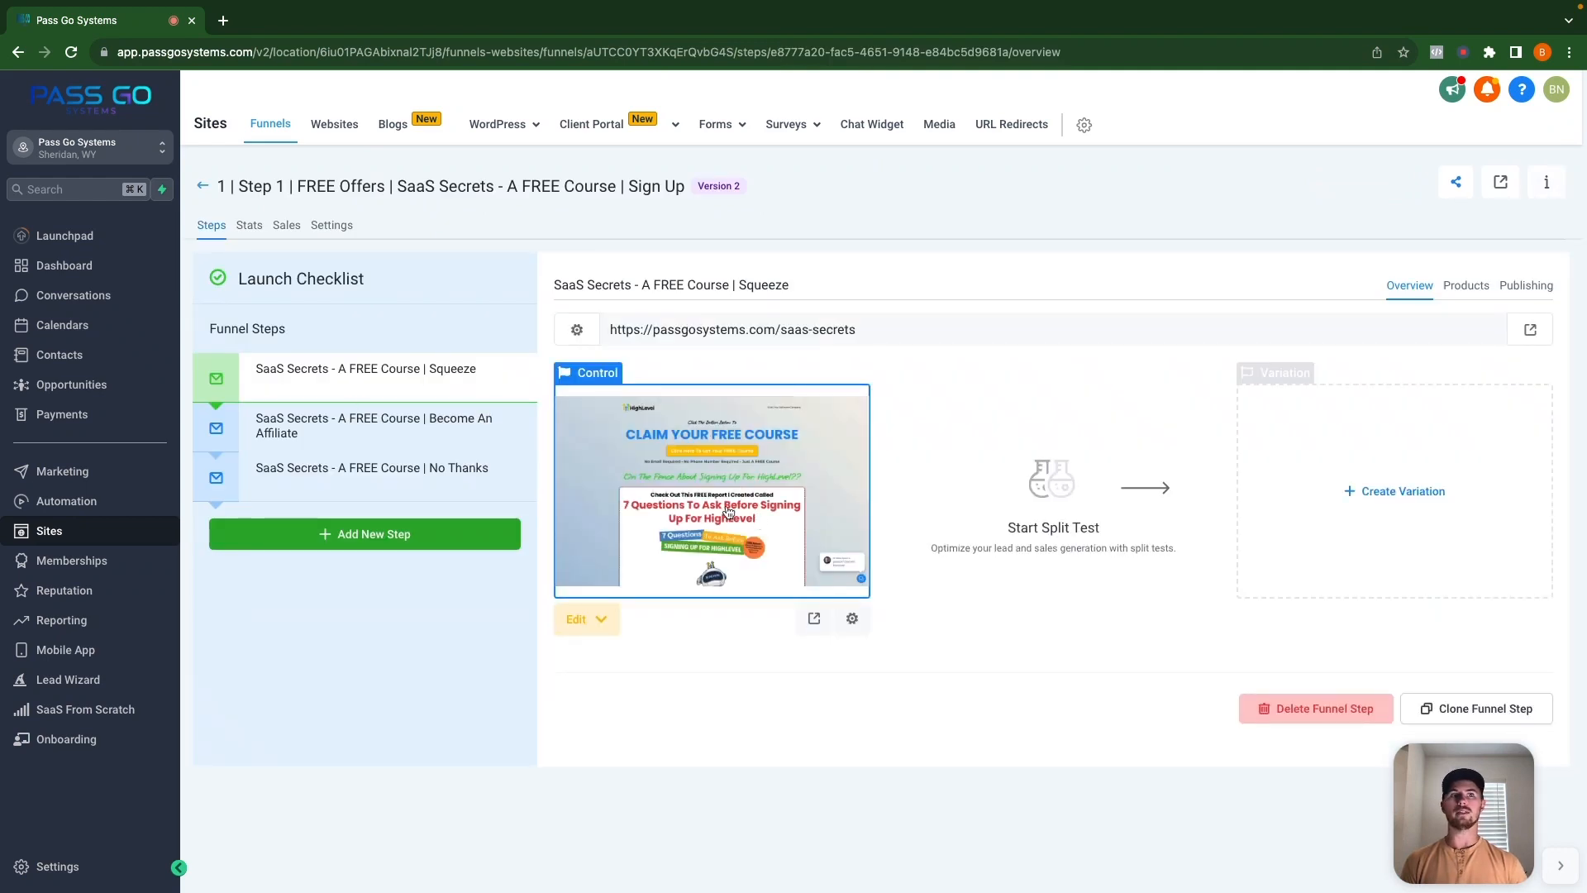
{"action": "left_click", "coordinate": [727, 512]}
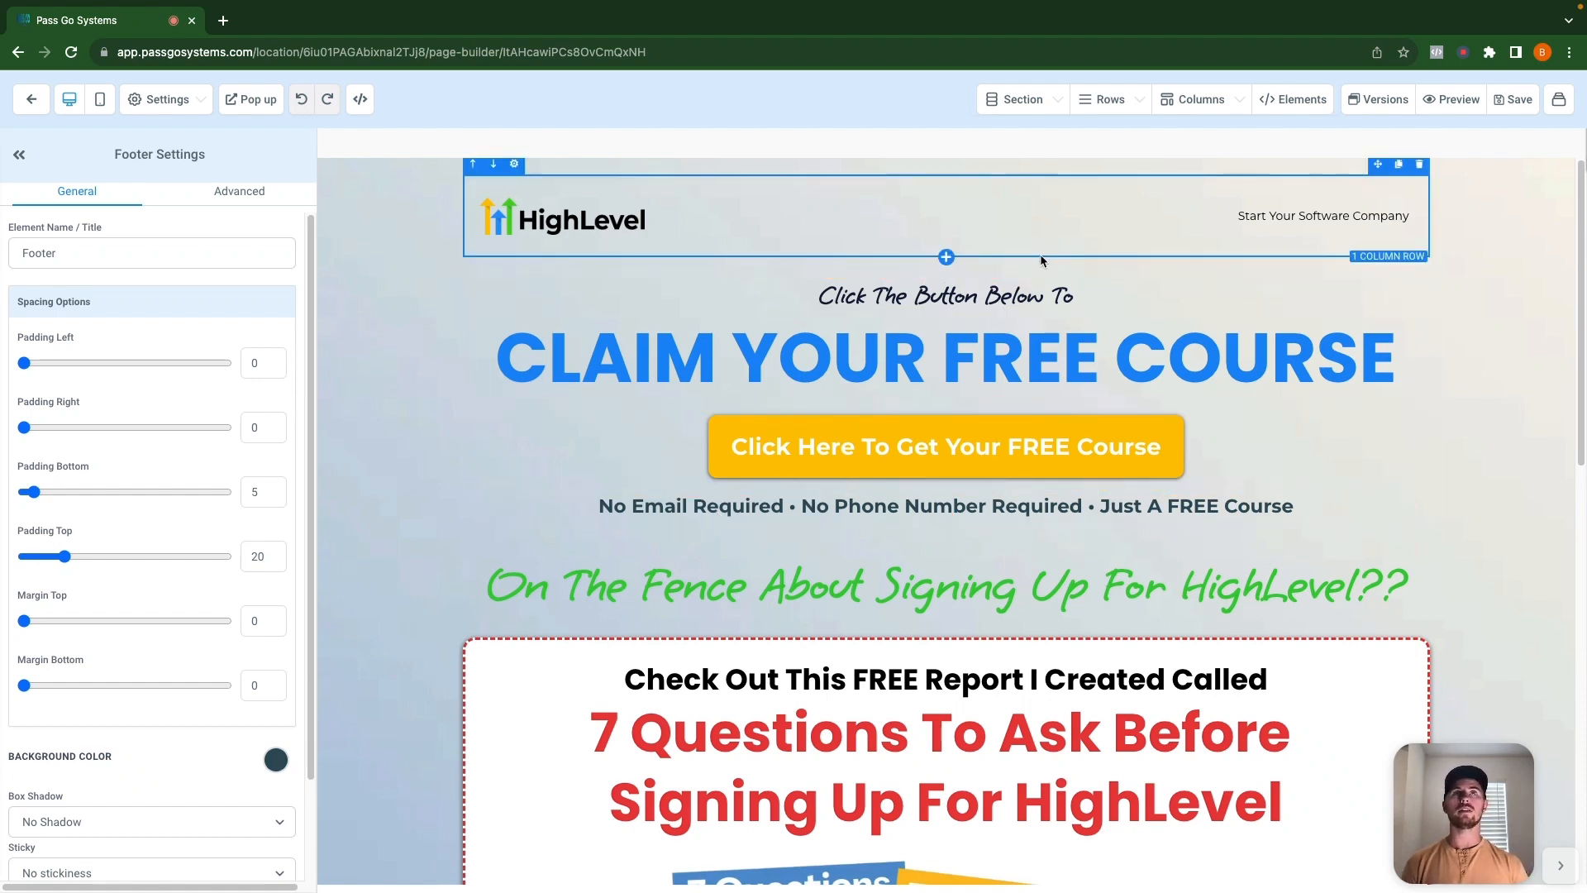
{"action": "scroll", "coordinate": [1027, 273], "scroll_direction": "down", "scroll_amount": 1}
{"action": "scroll", "coordinate": [1028, 272], "scroll_direction": "down", "scroll_amount": 3}
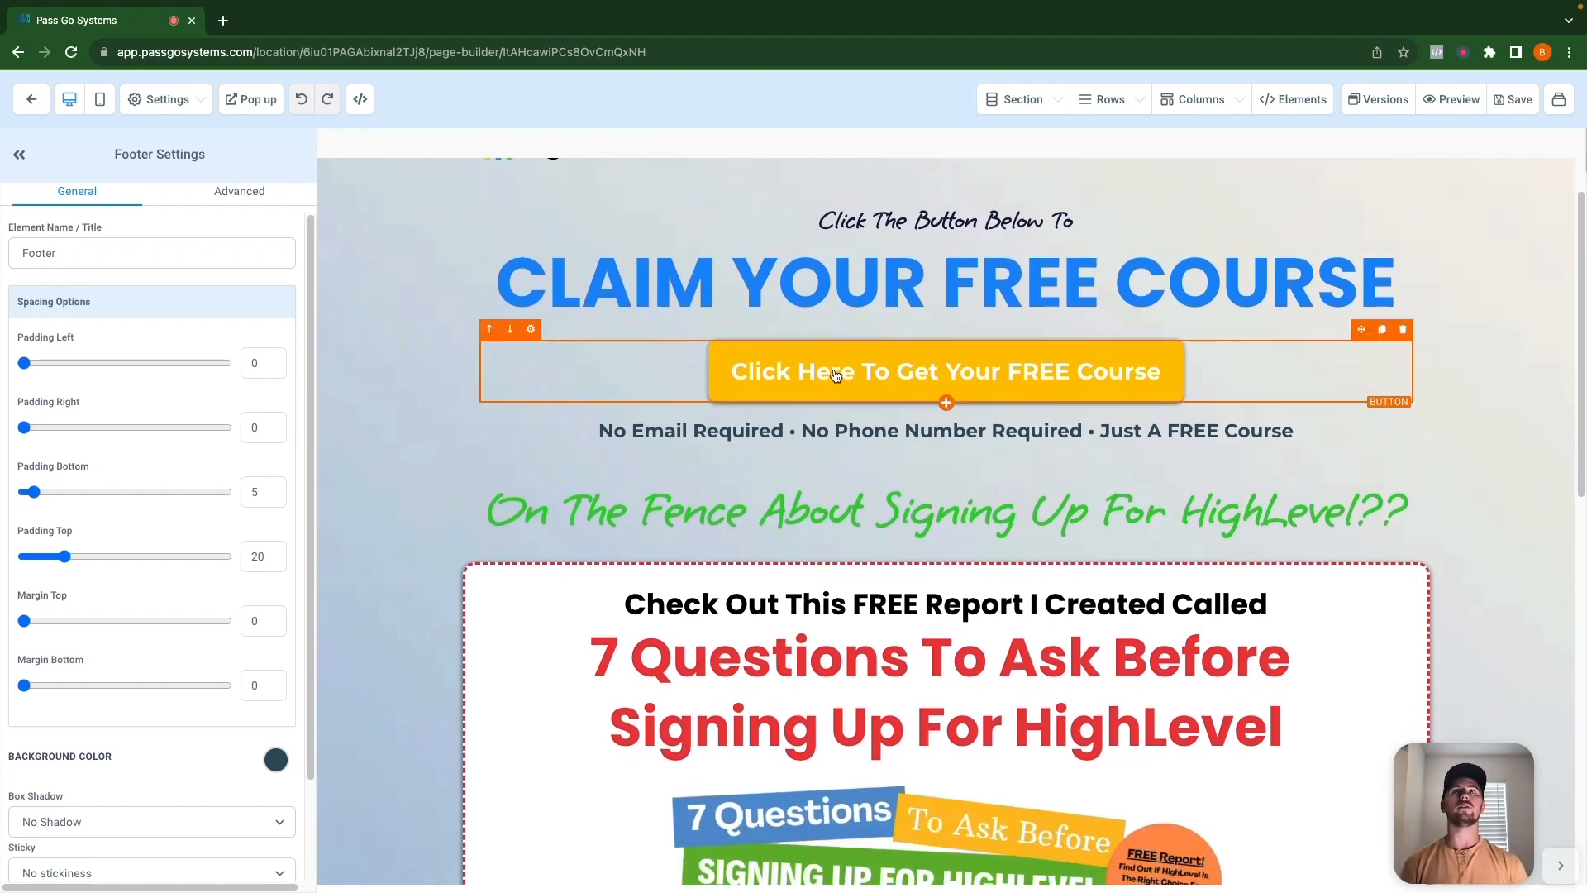
Preview the Claim Your Free Course page in a new tab and scroll through it.
{"action": "left_click", "coordinate": [1452, 100]}
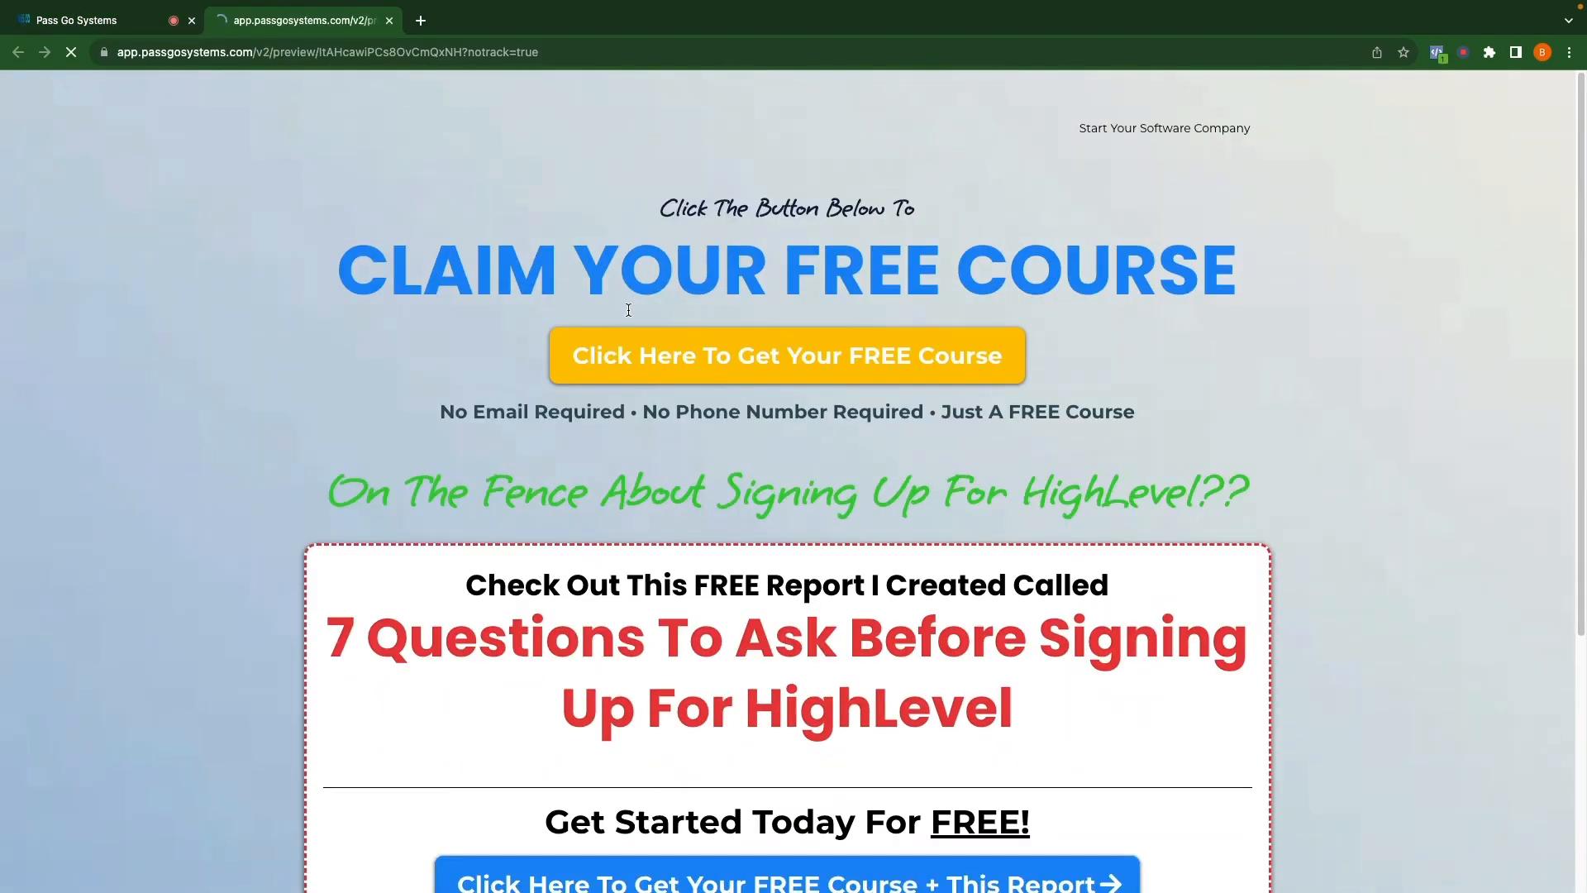
{"action": "scroll", "coordinate": [655, 385], "scroll_direction": "down", "scroll_amount": 3}
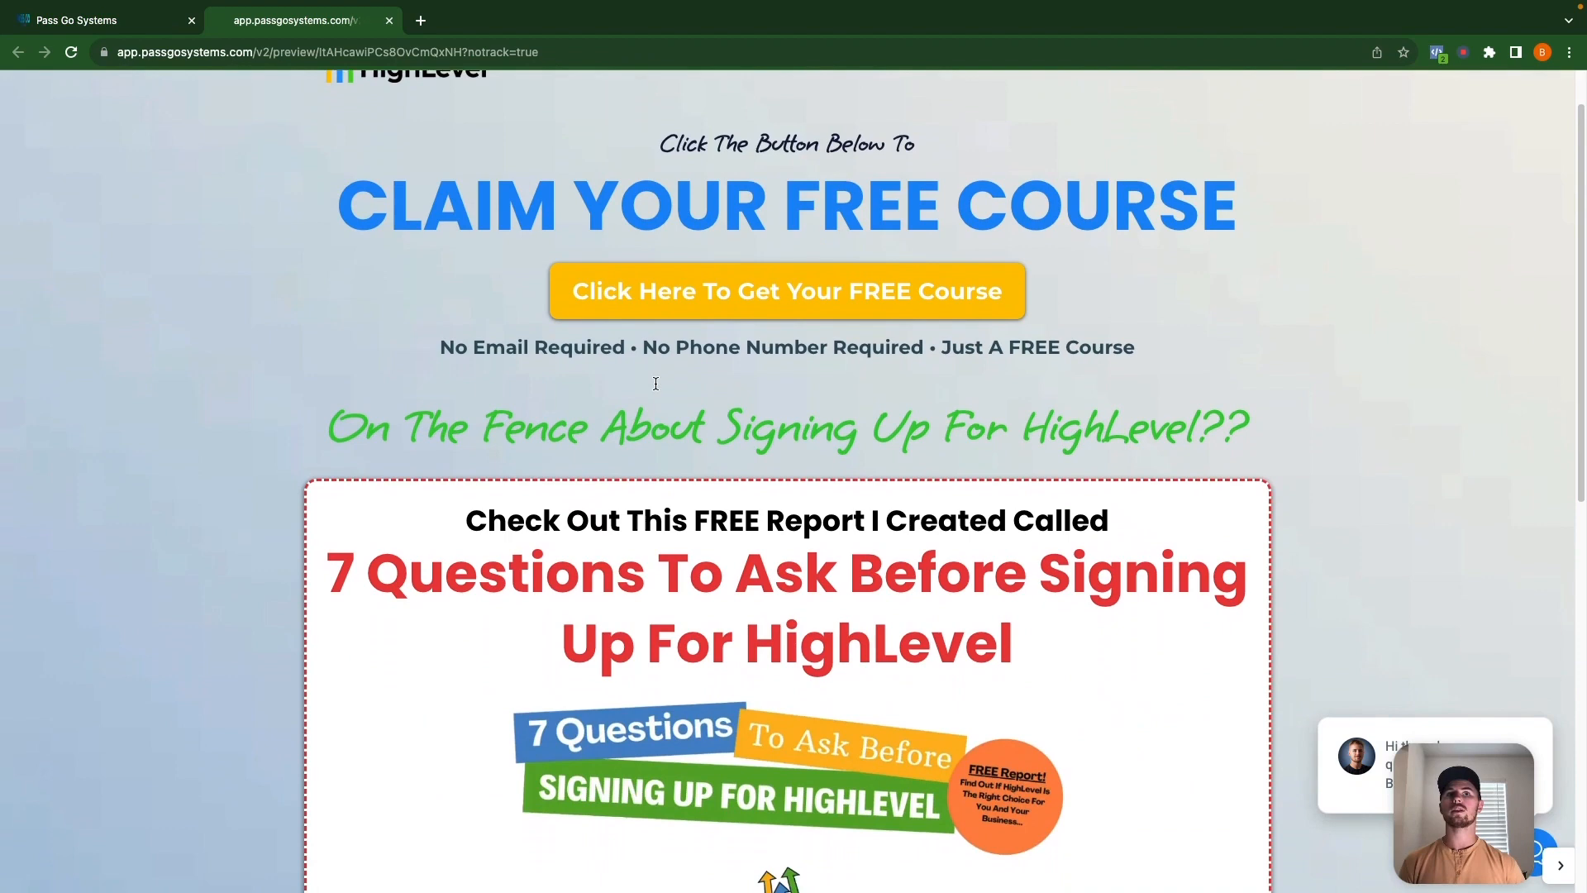
{"action": "scroll", "coordinate": [656, 383], "scroll_direction": "down", "scroll_amount": 2}
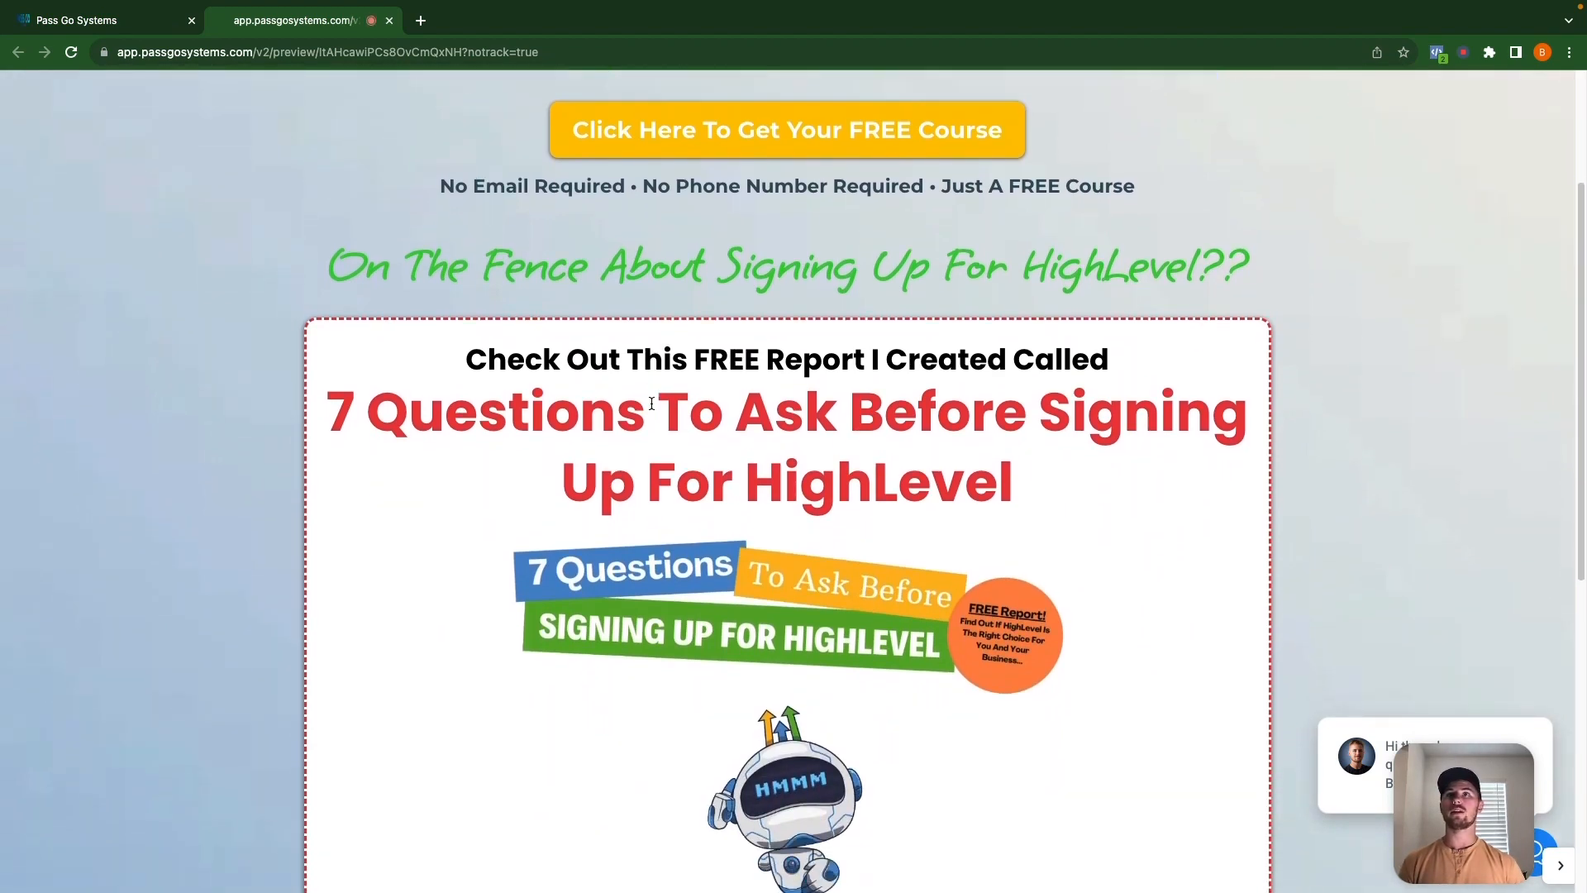
{"action": "scroll", "coordinate": [799, 480], "scroll_direction": "down", "scroll_amount": 3}
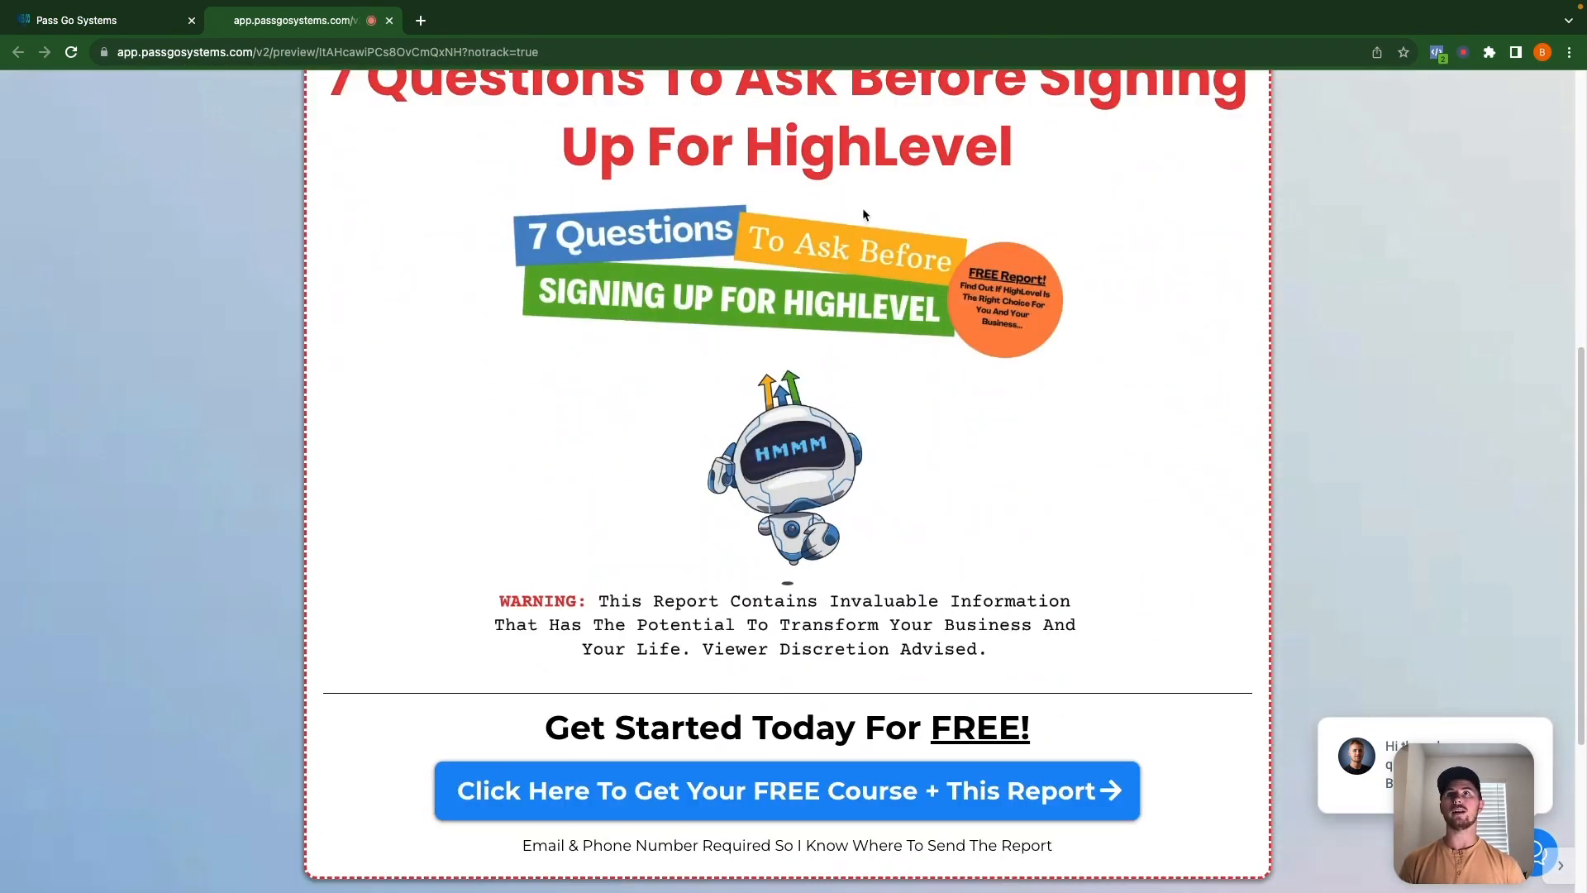
{"action": "scroll", "coordinate": [1058, 603], "scroll_direction": "up", "scroll_amount": 2}
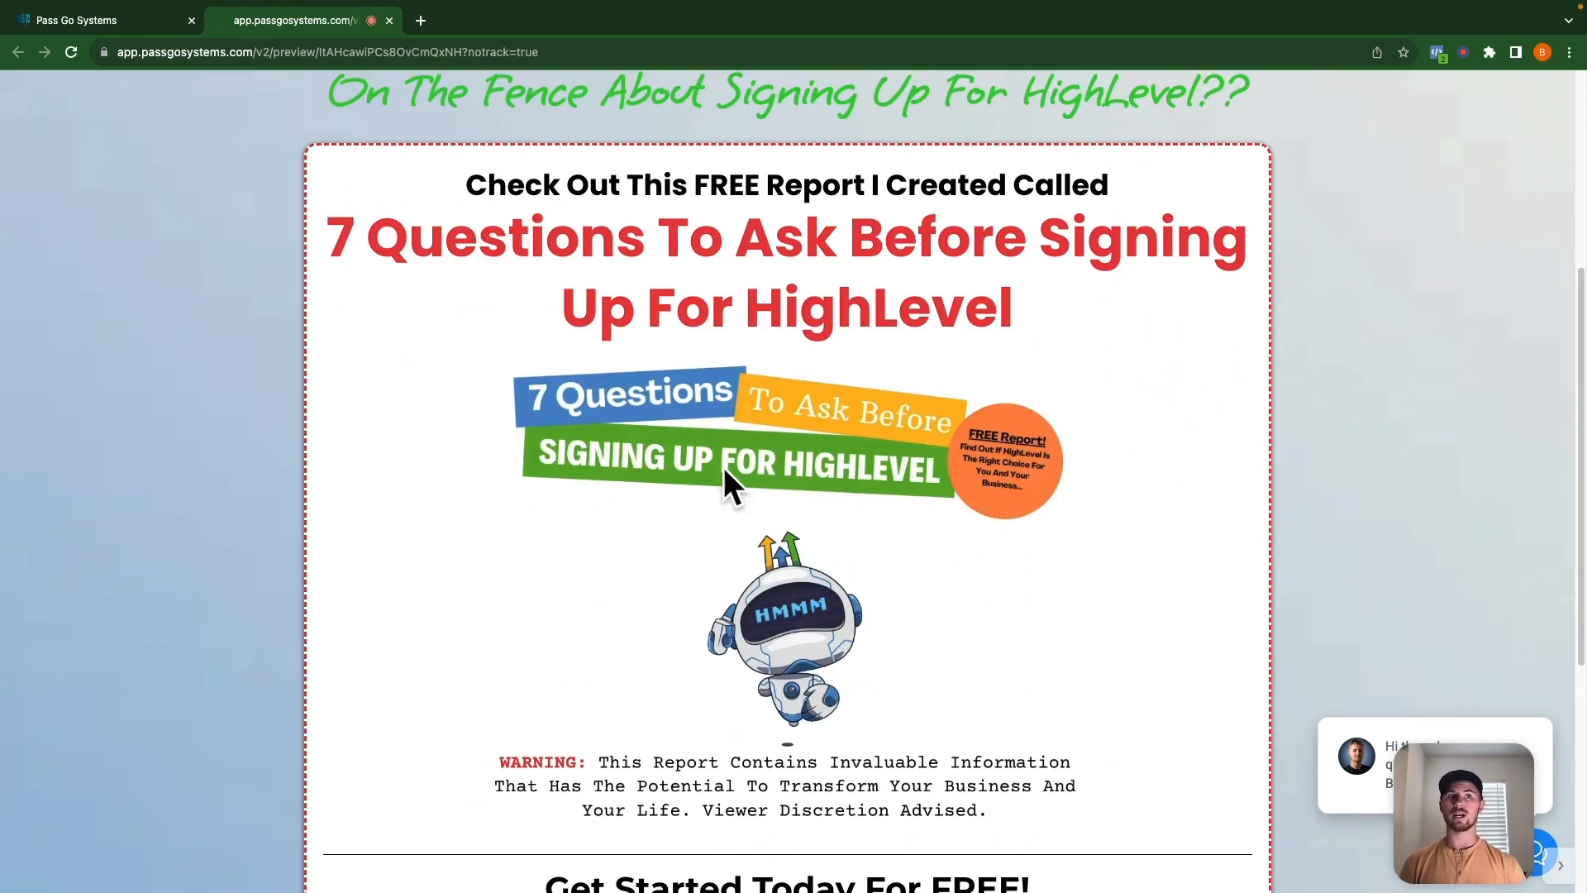
Open and close the site's chat widget, then return to the top of the preview.
{"action": "left_click_drag", "start_coordinate": [1450, 822], "coordinate": [65, 808]}
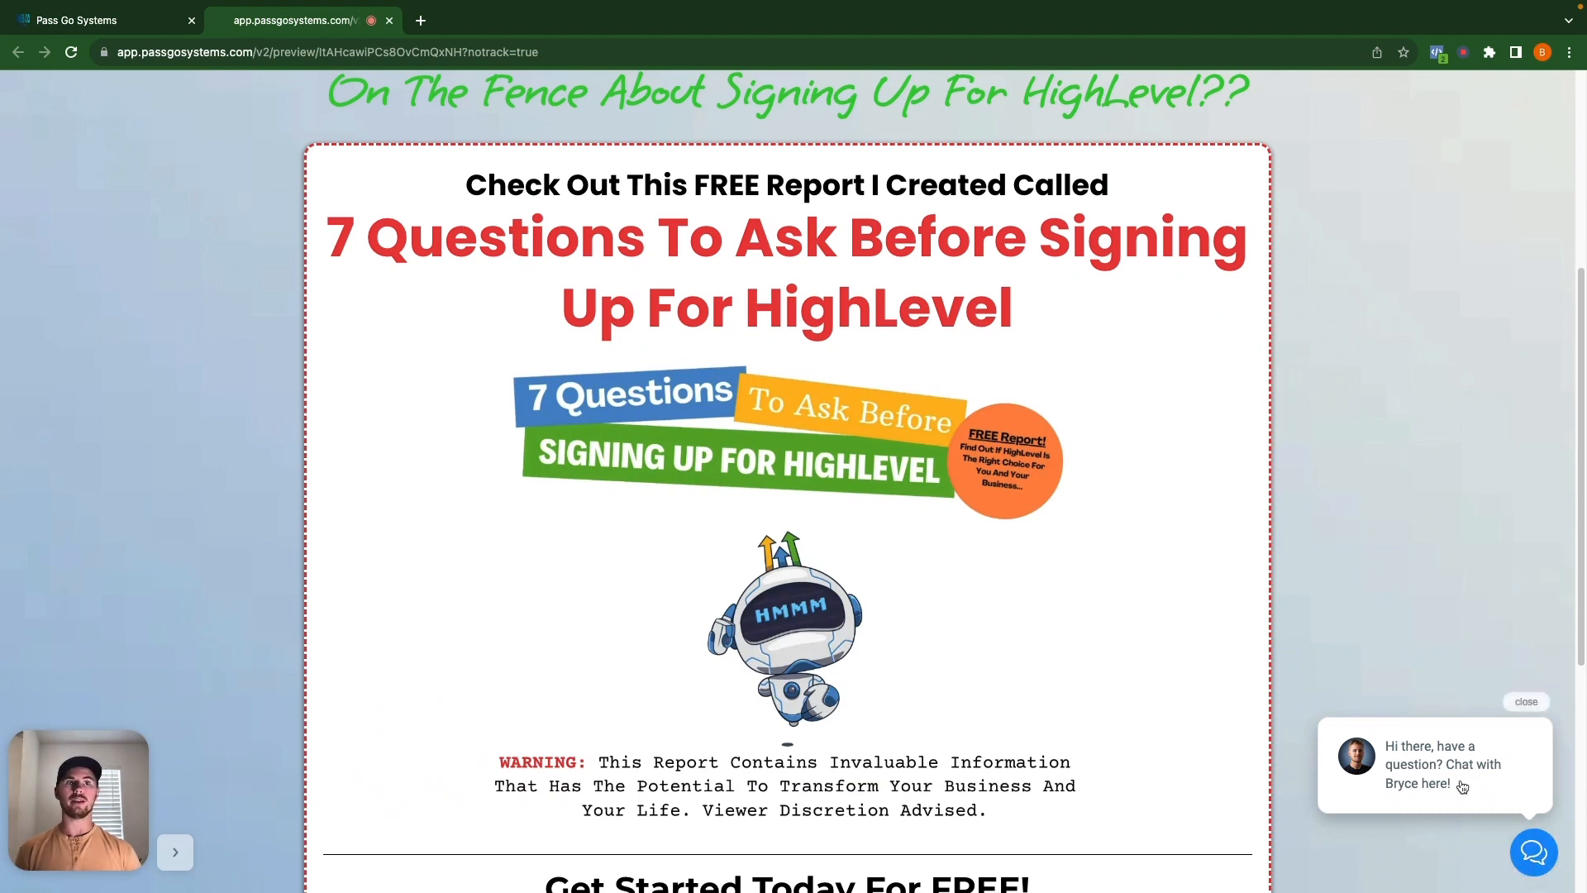
{"action": "left_click", "coordinate": [1533, 851]}
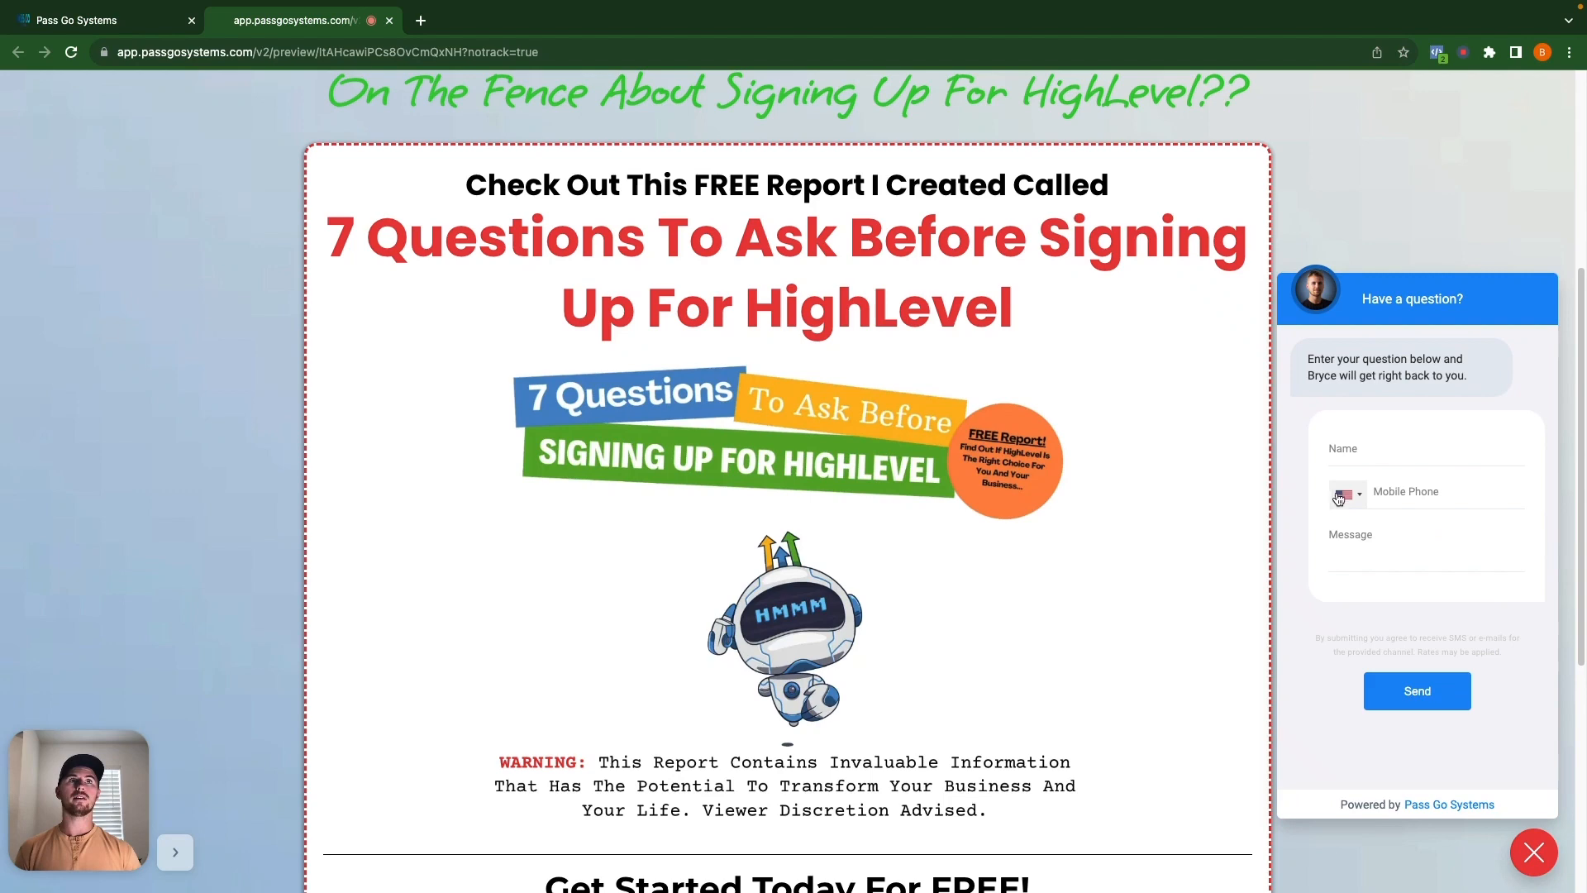
{"action": "left_click", "coordinate": [1533, 851]}
{"action": "left_click_drag", "start_coordinate": [96, 822], "coordinate": [1284, 701]}
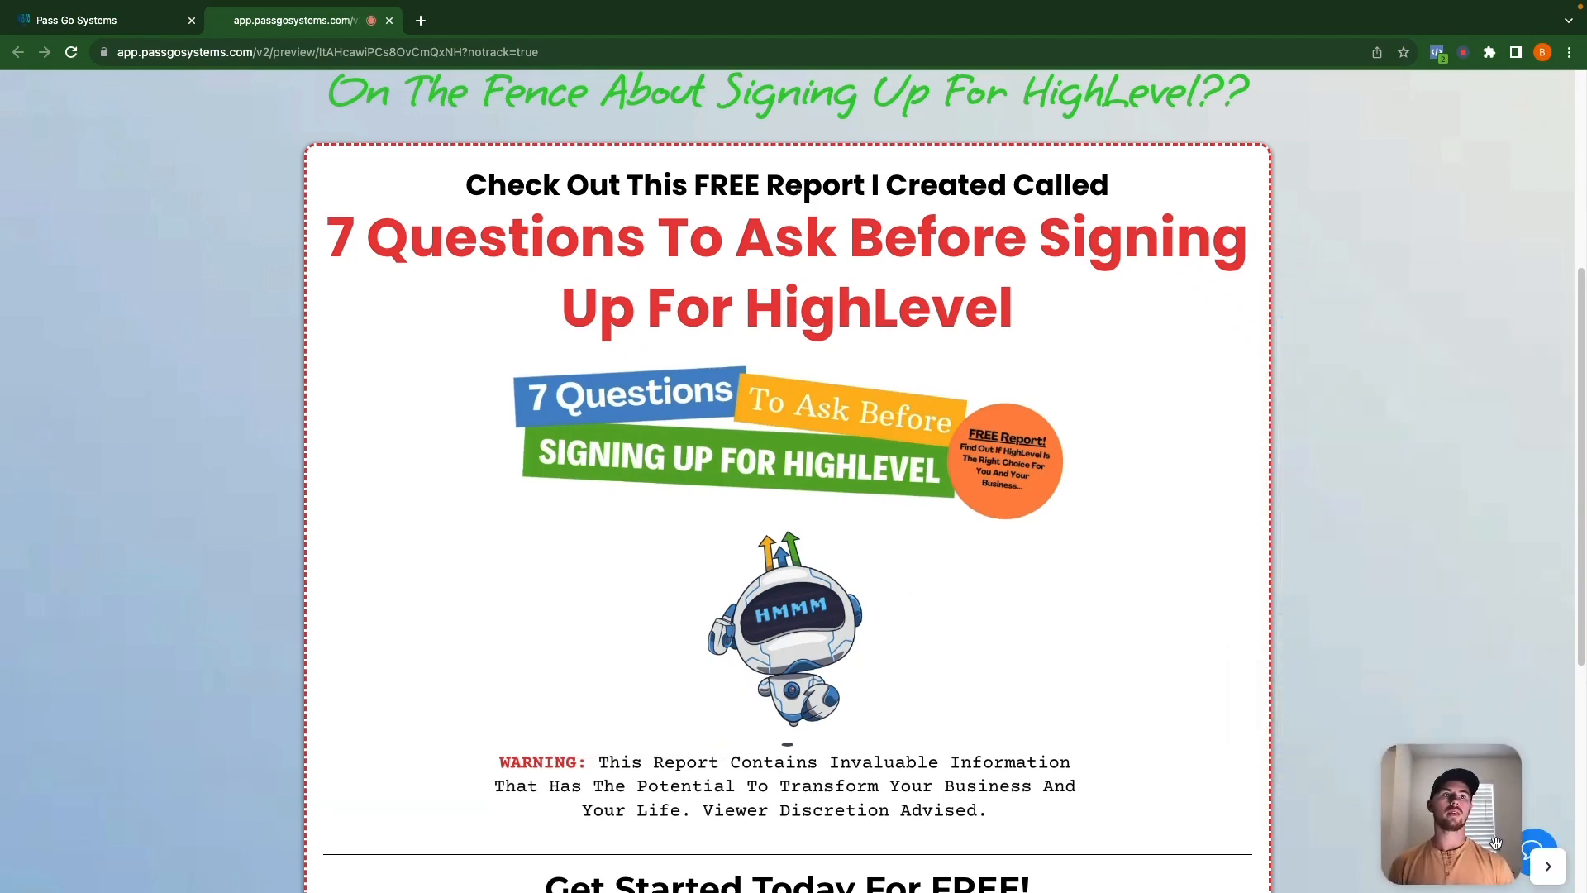
{"action": "scroll", "coordinate": [780, 488], "scroll_direction": "up", "scroll_amount": 5}
Go to the free-courses offer page and open the 14-Day FREE Trial affiliate sign-up popup.
{"action": "left_click", "coordinate": [659, 372]}
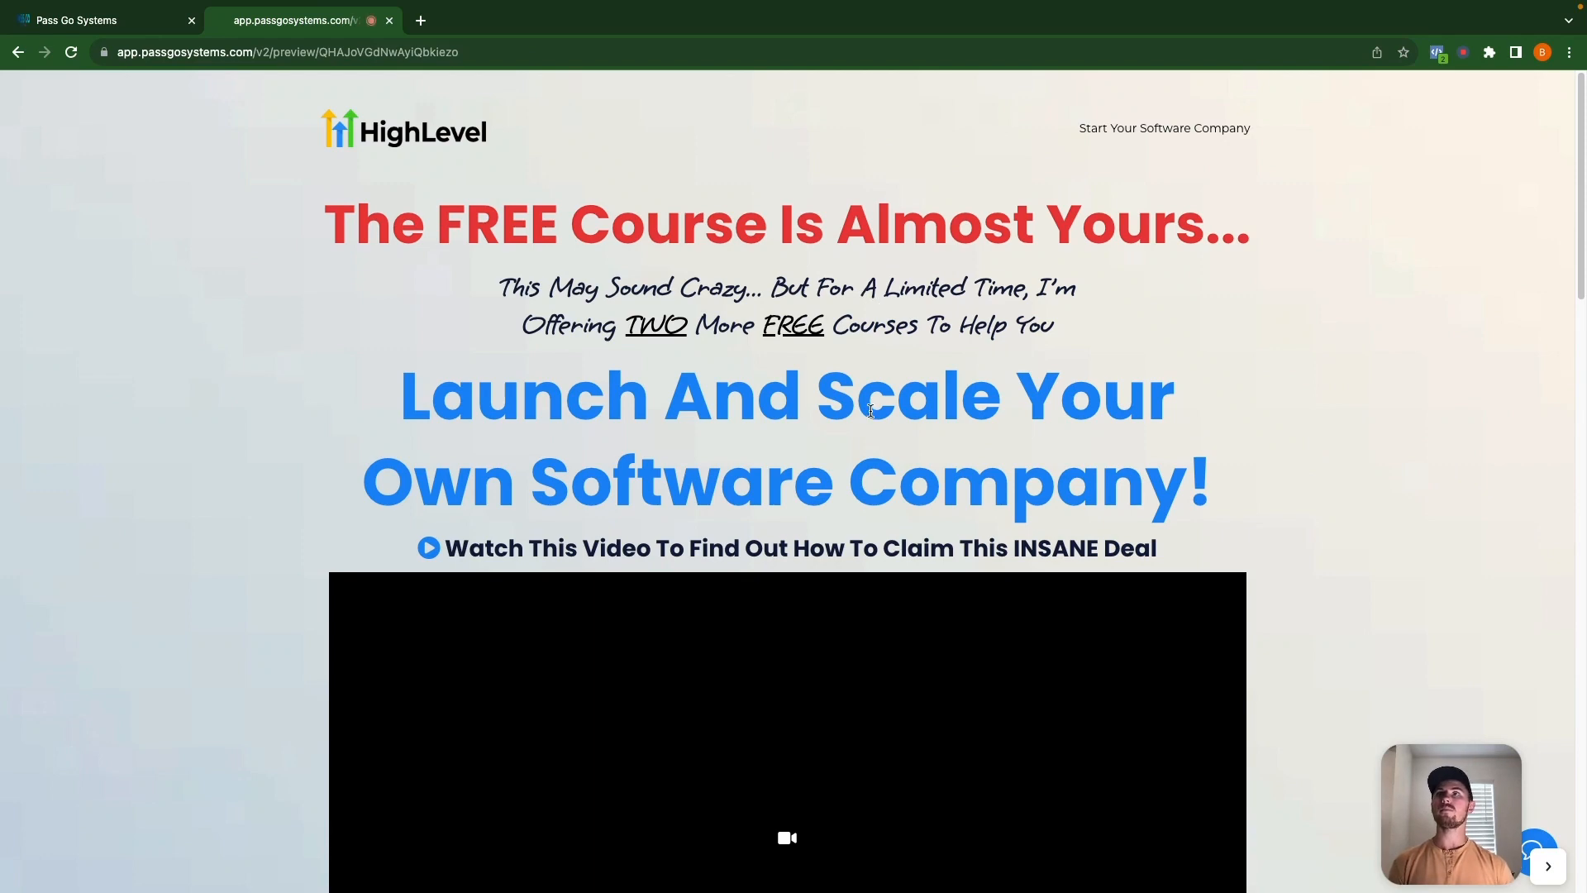
{"action": "scroll", "coordinate": [868, 410], "scroll_direction": "down", "scroll_amount": 10}
{"action": "scroll", "coordinate": [872, 418], "scroll_direction": "down", "scroll_amount": 6}
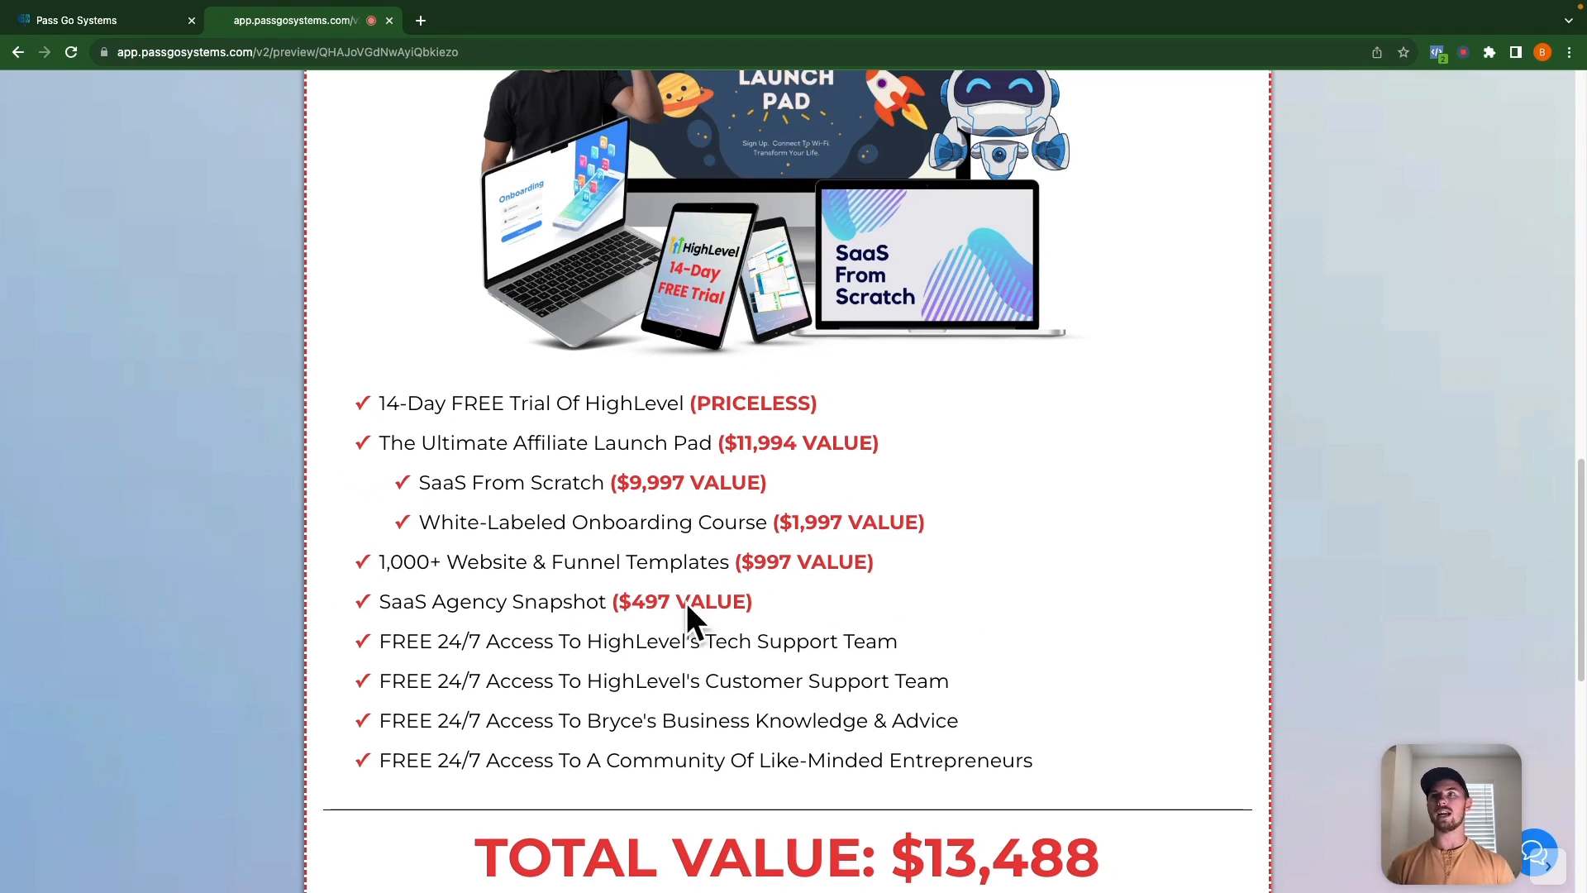
{"action": "scroll", "coordinate": [983, 696], "scroll_direction": "down", "scroll_amount": 9}
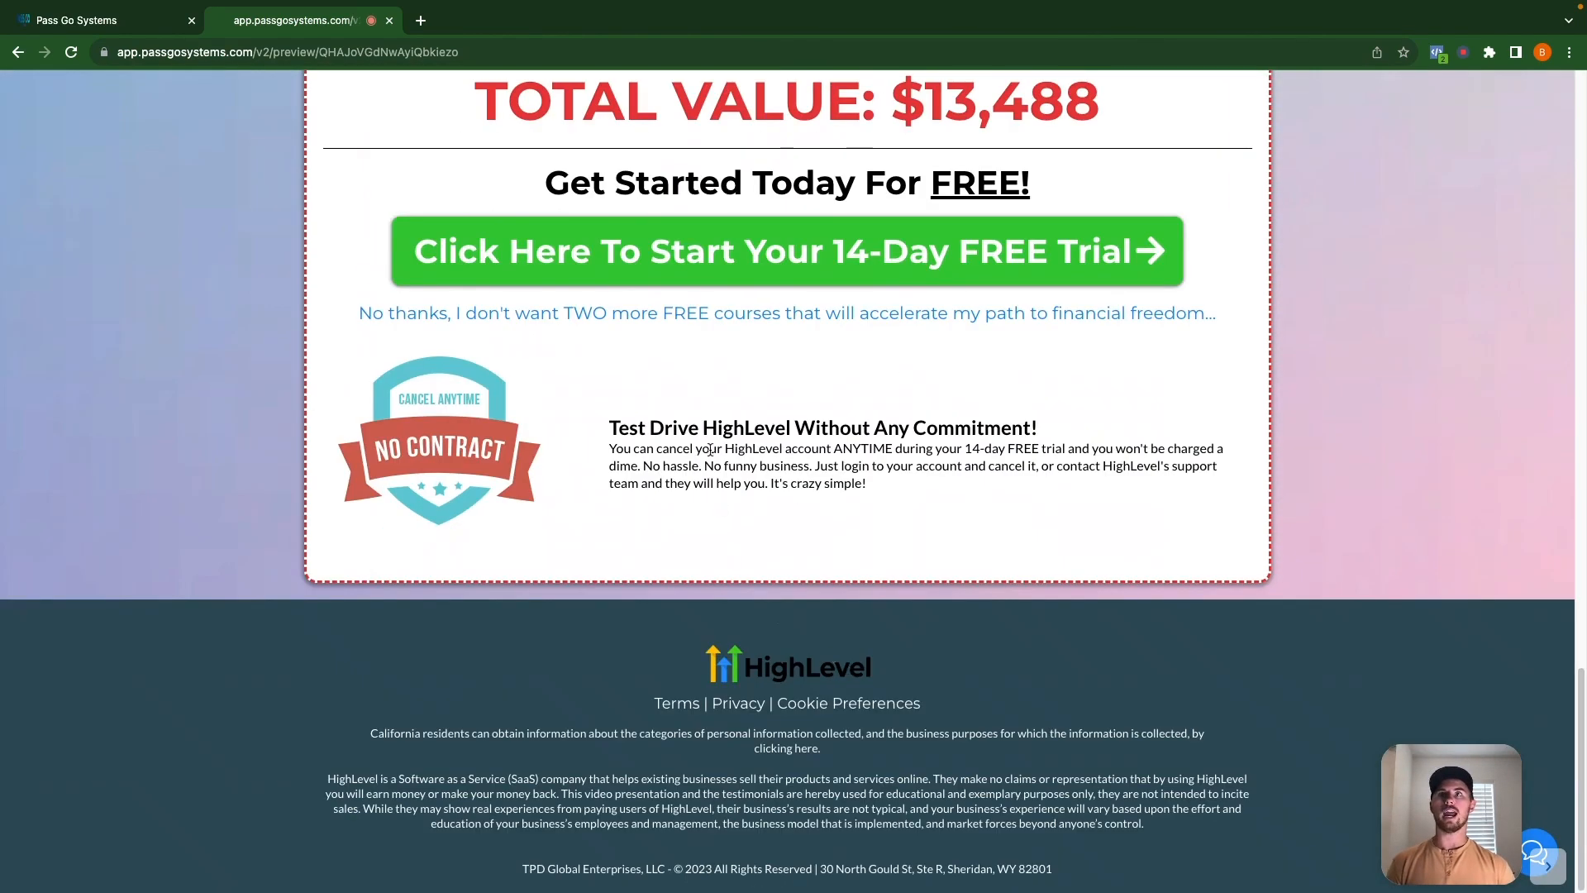
{"action": "left_click", "coordinate": [727, 235]}
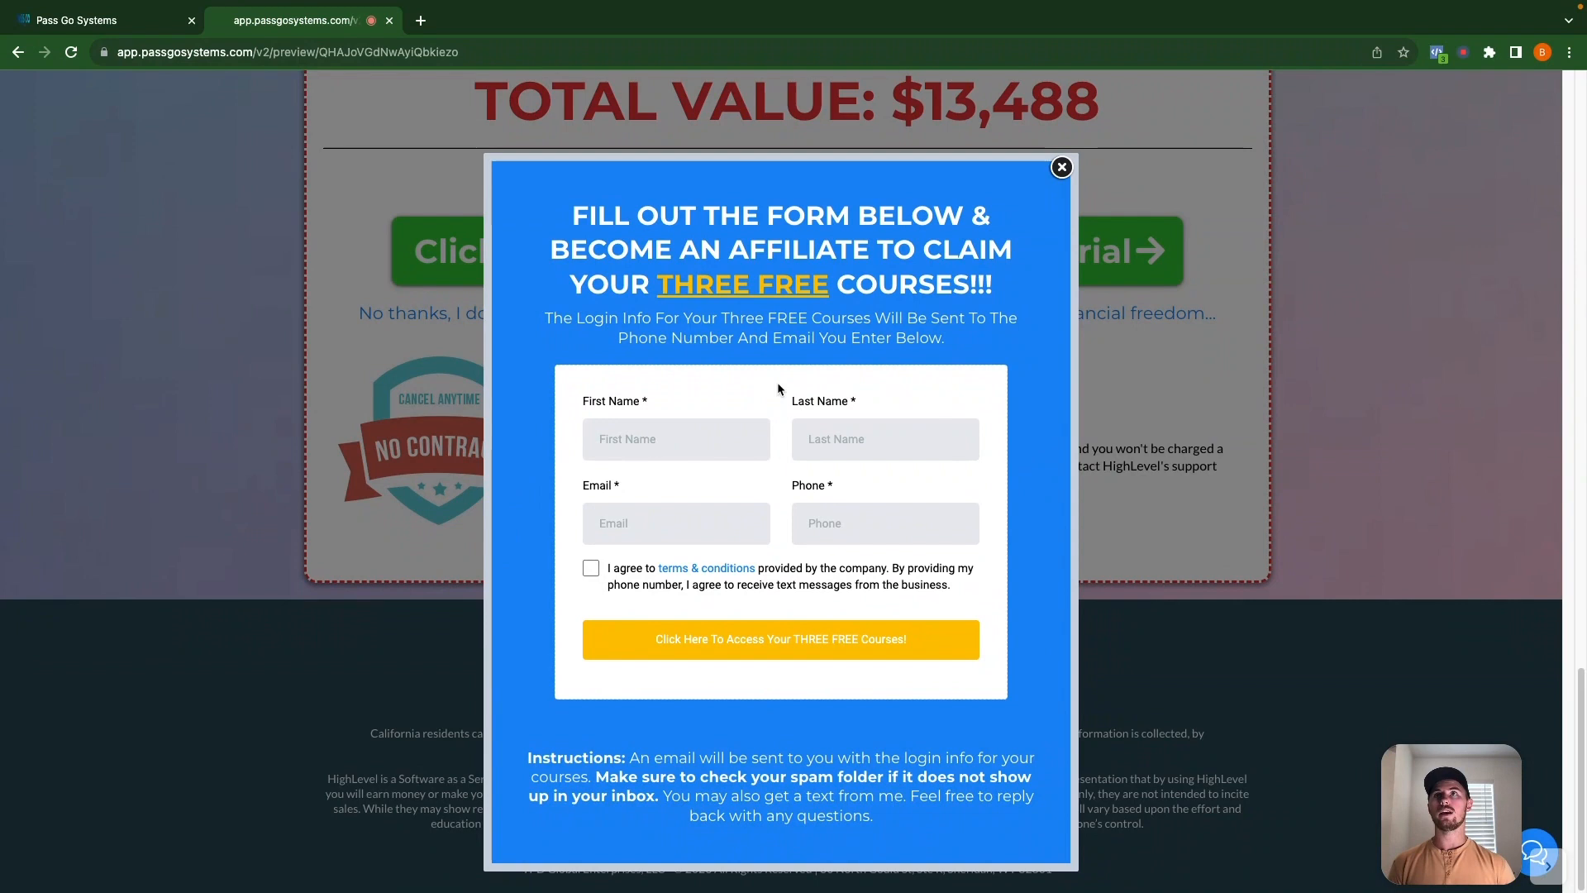
Autofill the contact's name, e-mail and phone in the affiliate sign-up form.
{"action": "left_click", "coordinate": [680, 443]}
{"action": "left_click", "coordinate": [696, 488]}
{"action": "left_click", "coordinate": [898, 426]}
{"action": "left_click", "coordinate": [915, 486]}
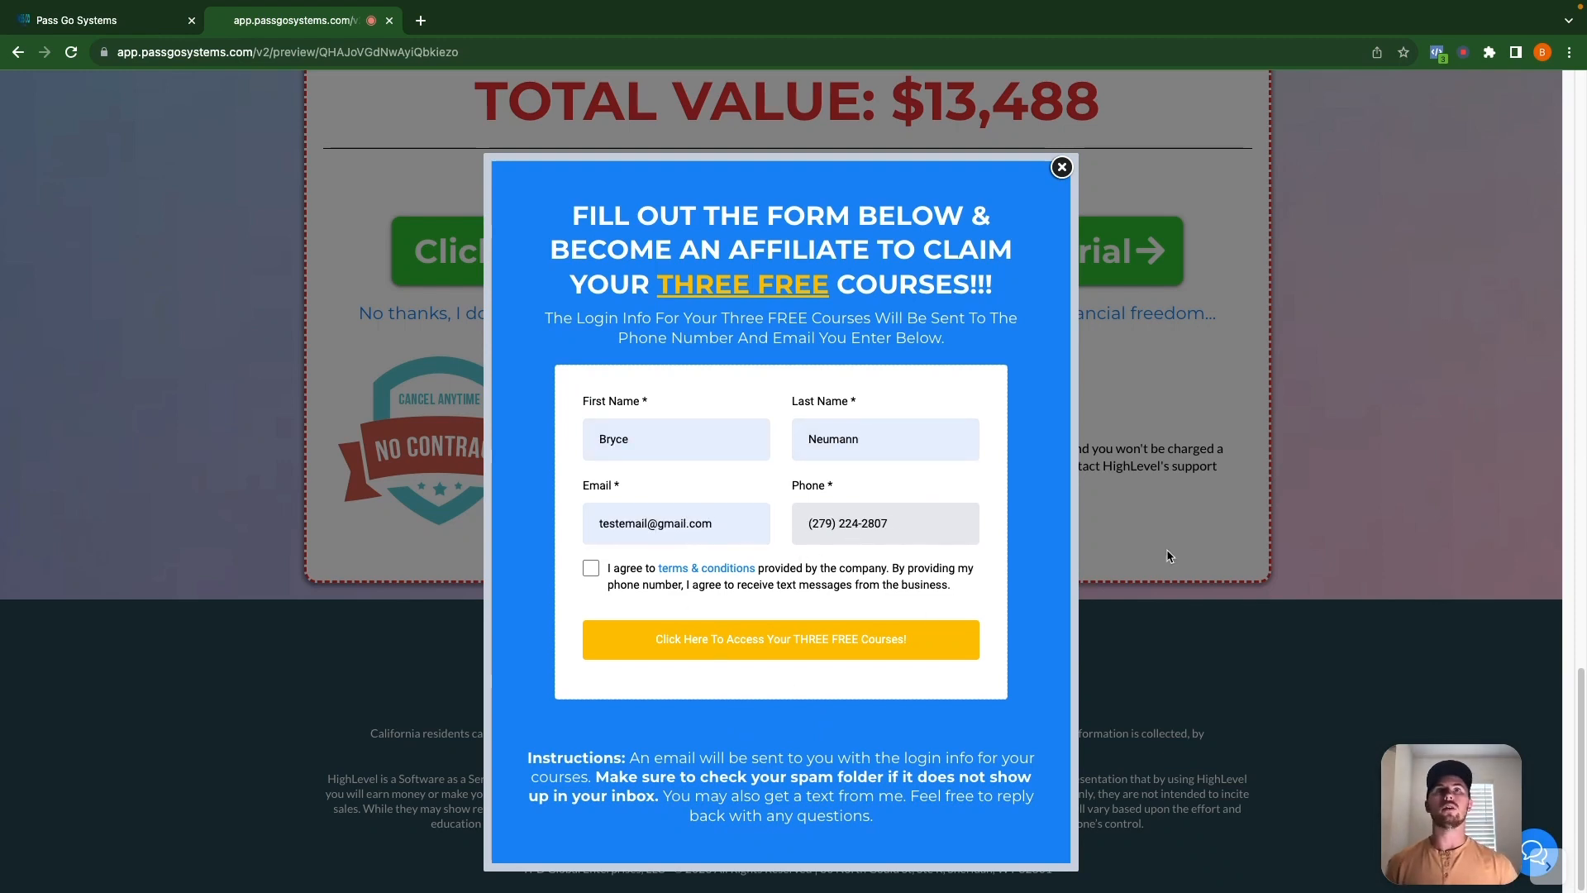
Agree to the terms, submit the form, then close the GoHighLevel tab and return to the builder.
{"action": "left_click", "coordinate": [592, 569]}
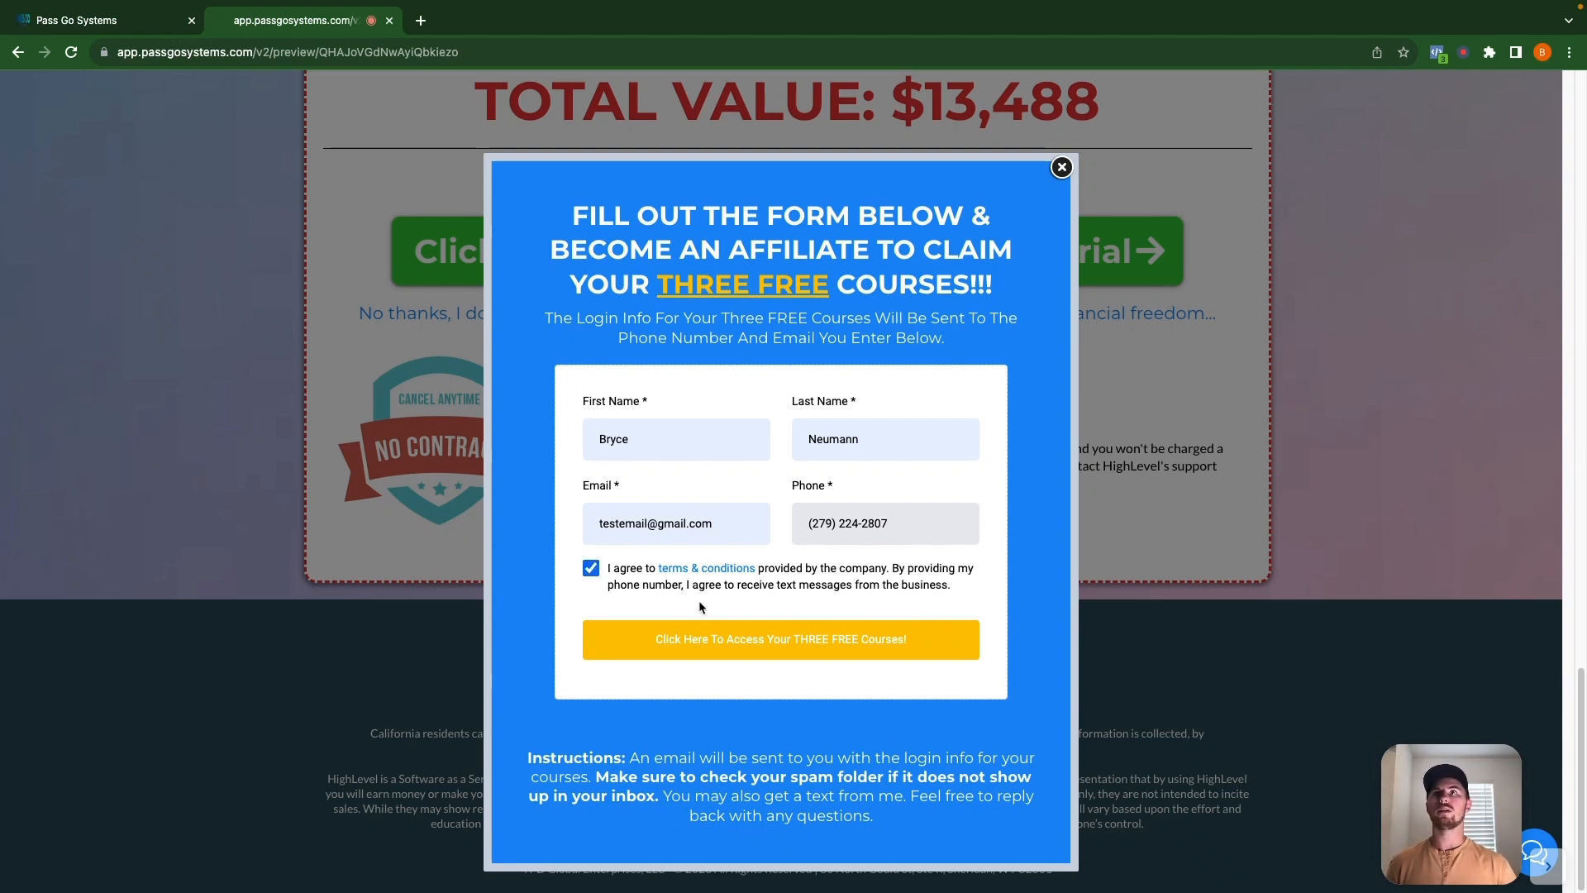
{"action": "left_click", "coordinate": [789, 654]}
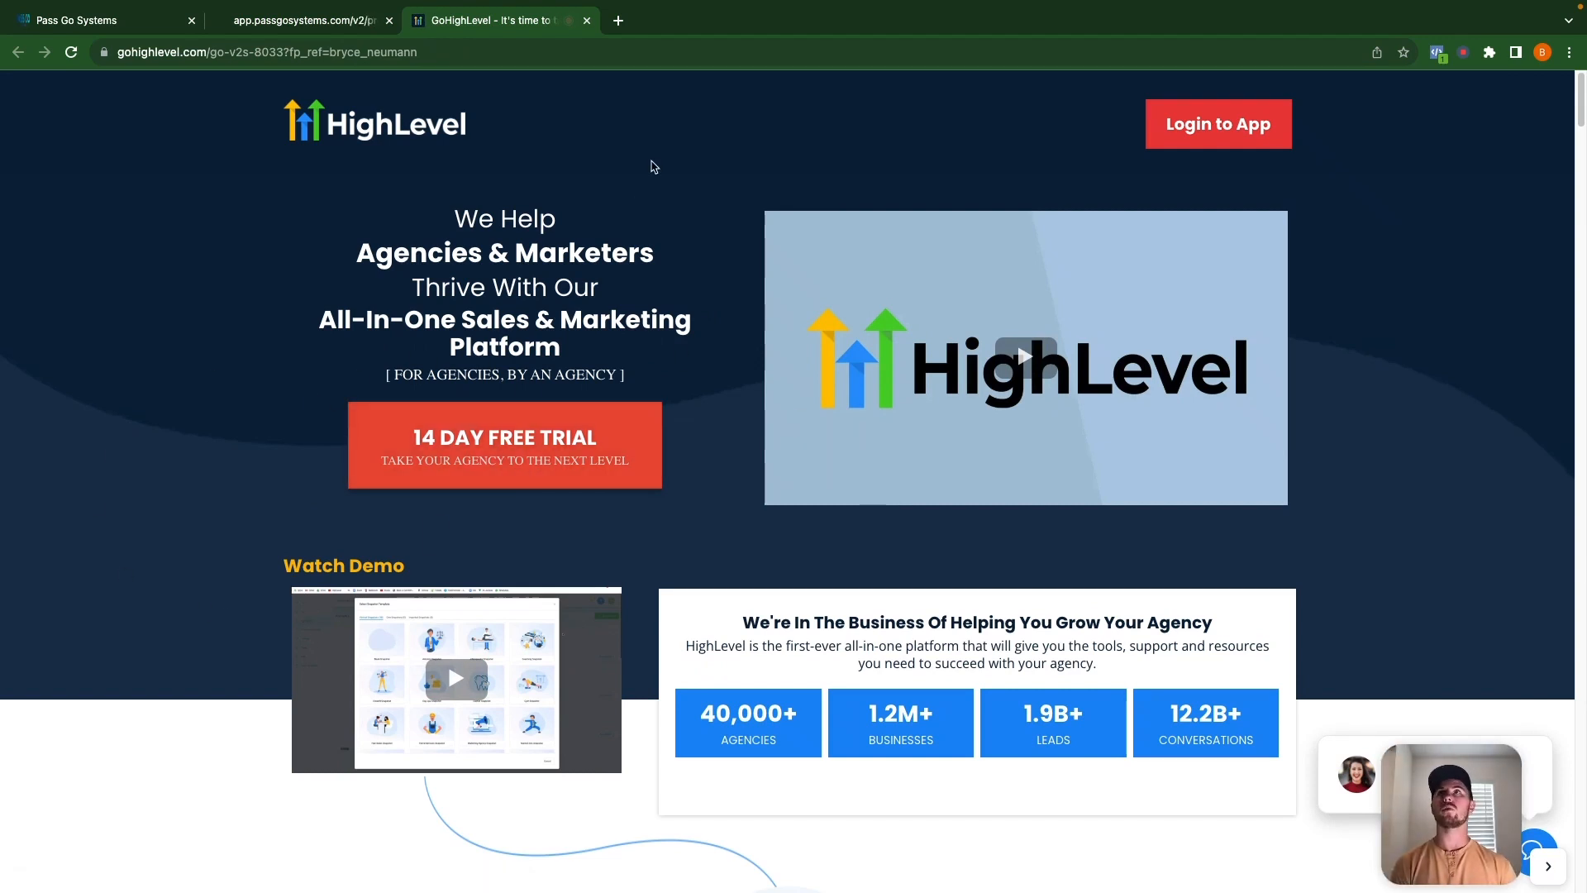
{"action": "left_click", "coordinate": [587, 21]}
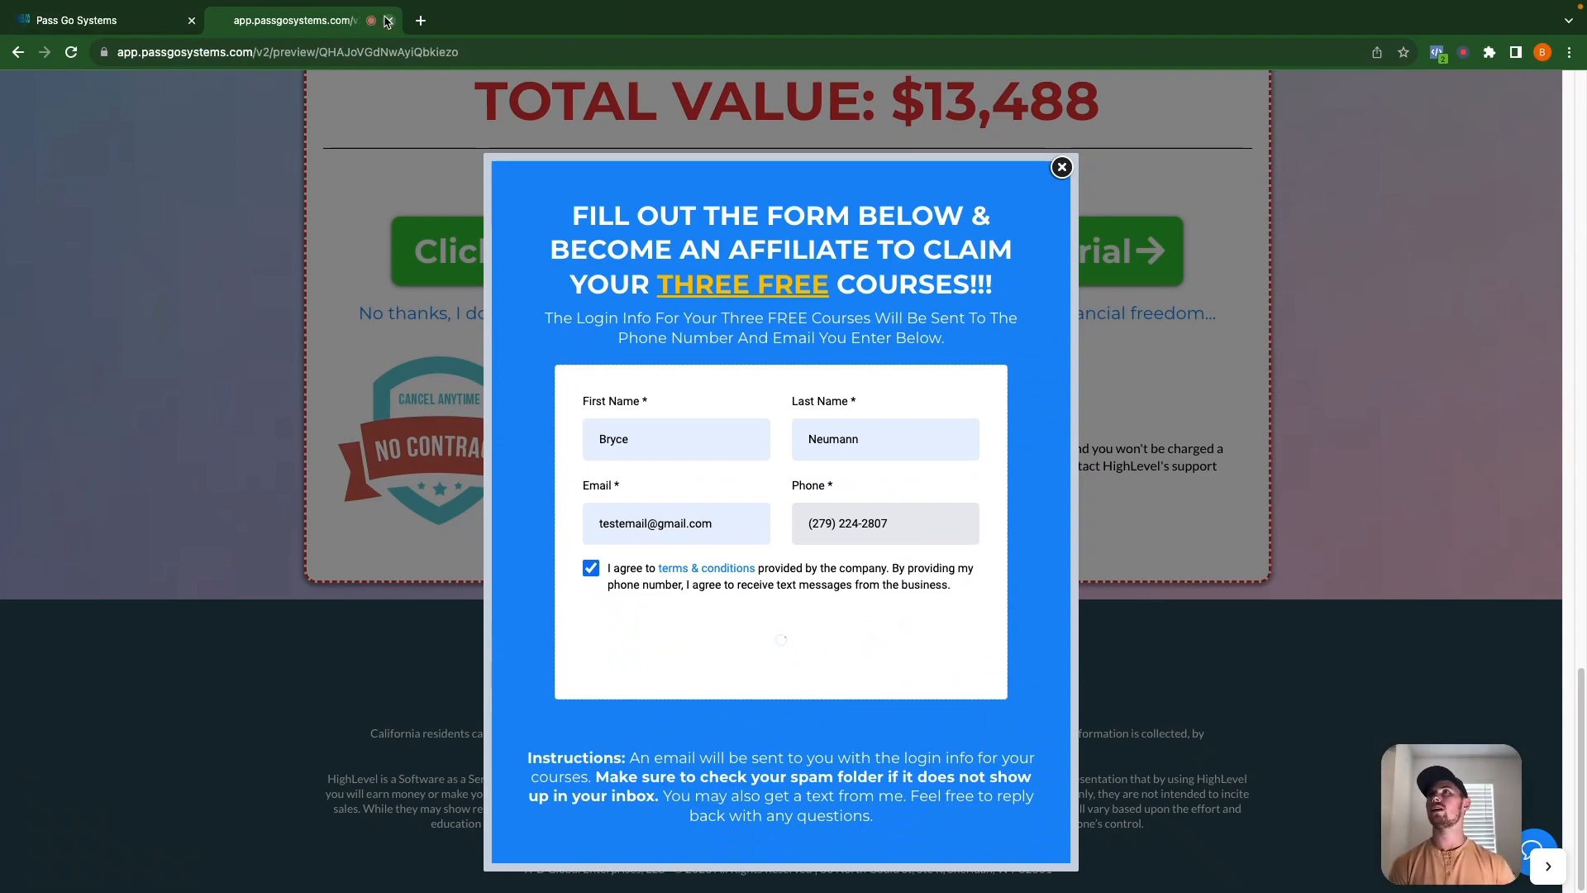
{"action": "left_click", "coordinate": [75, 21]}
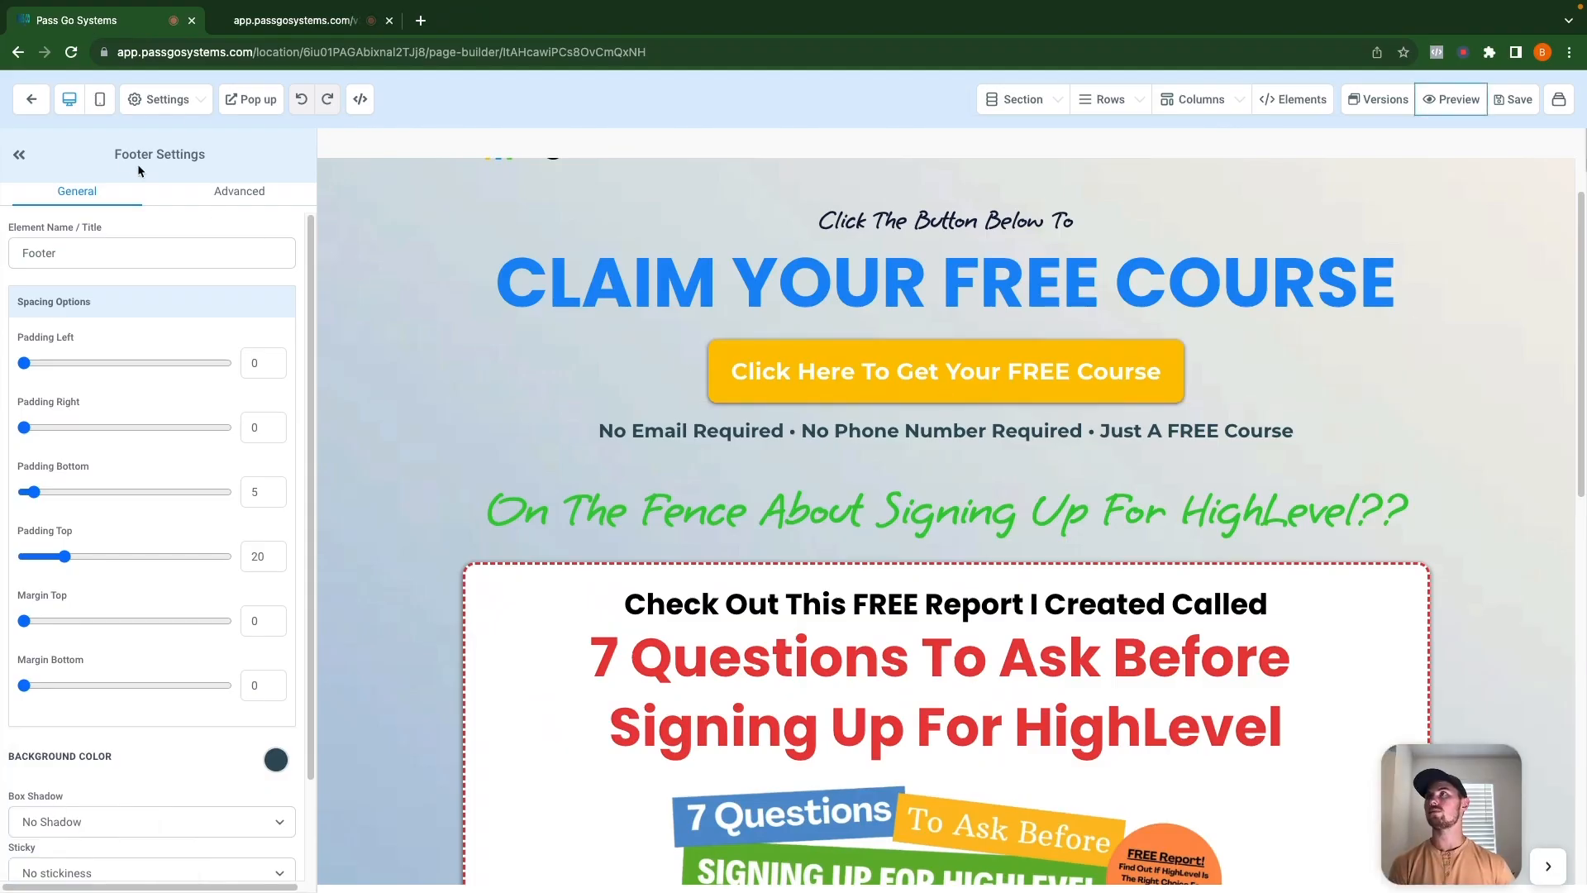
Open the FREE Course + 7 Questions Report workflow in the Step 1 Value Ladder FREE Course Funnel folder.
{"action": "left_click", "coordinate": [32, 99]}
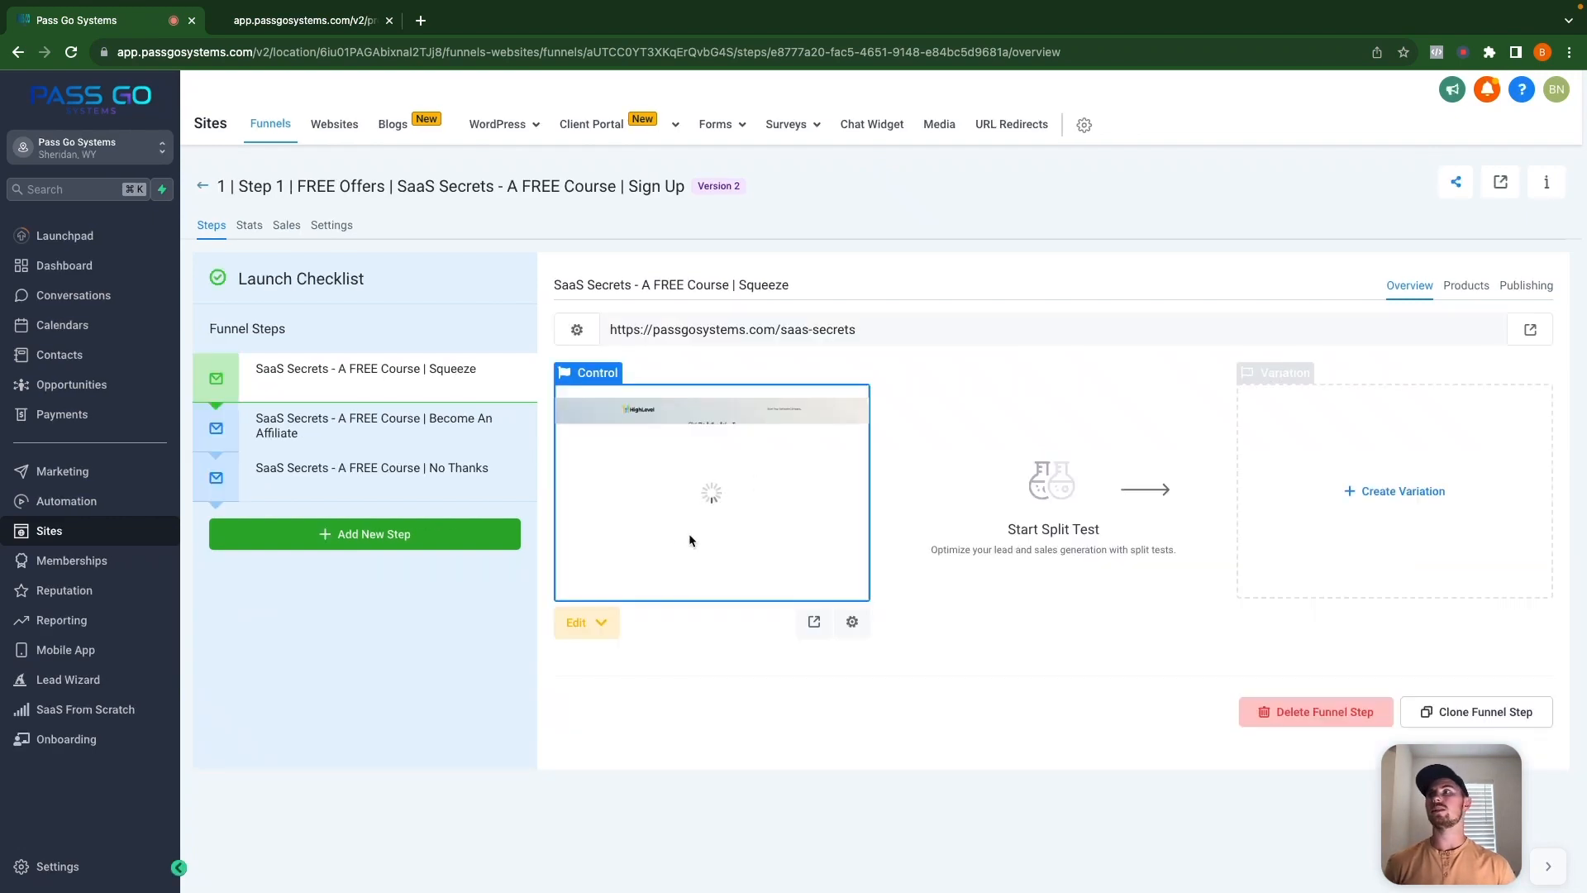
{"action": "left_click", "coordinate": [97, 507]}
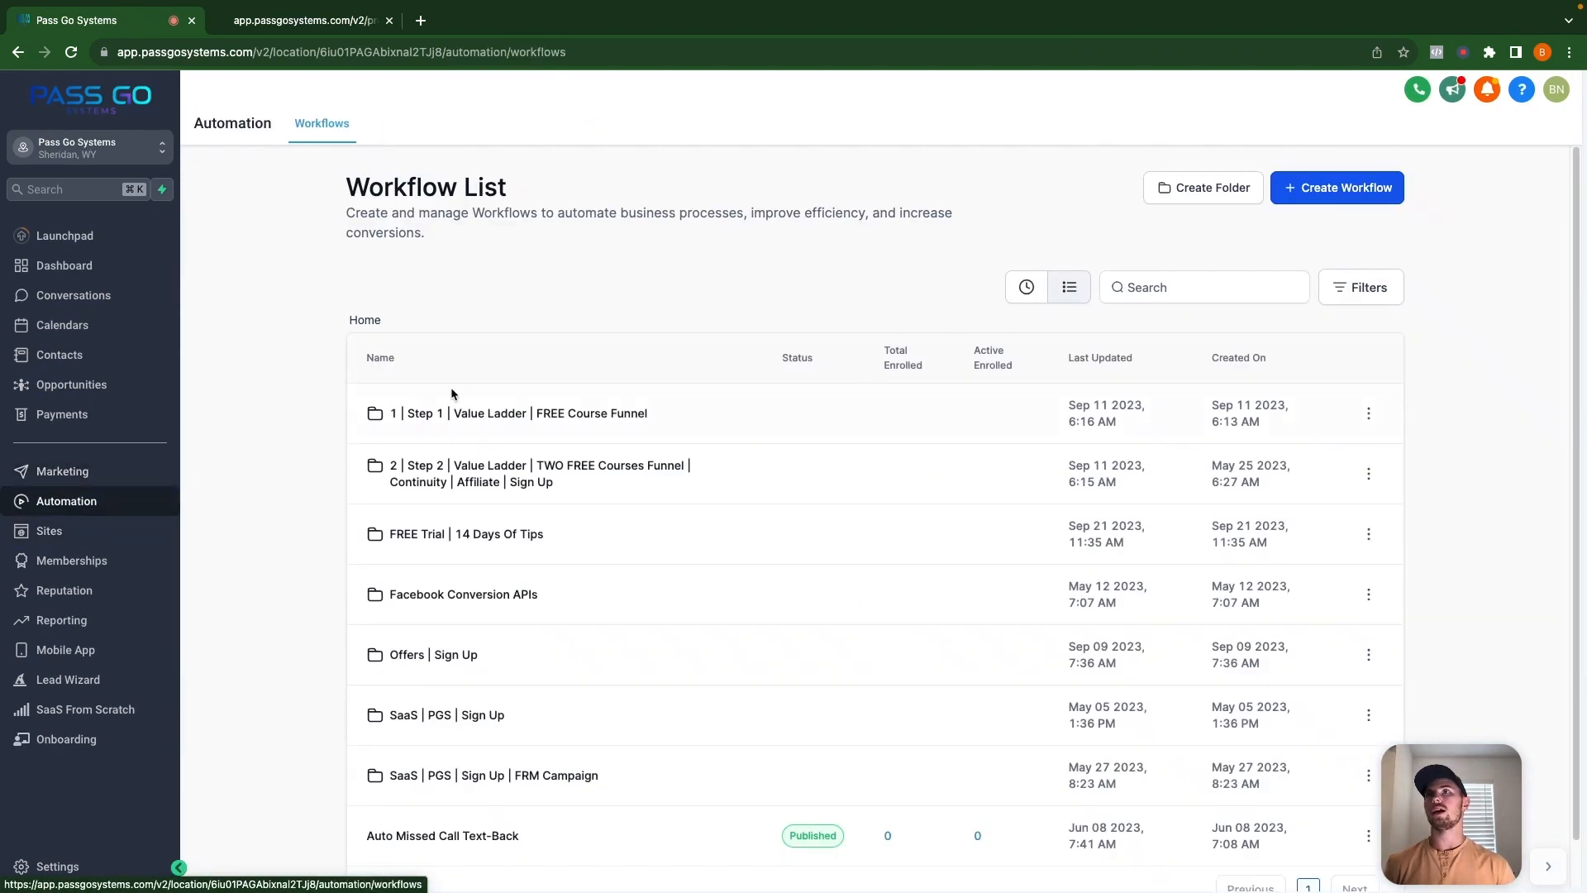
{"action": "left_click", "coordinate": [510, 416]}
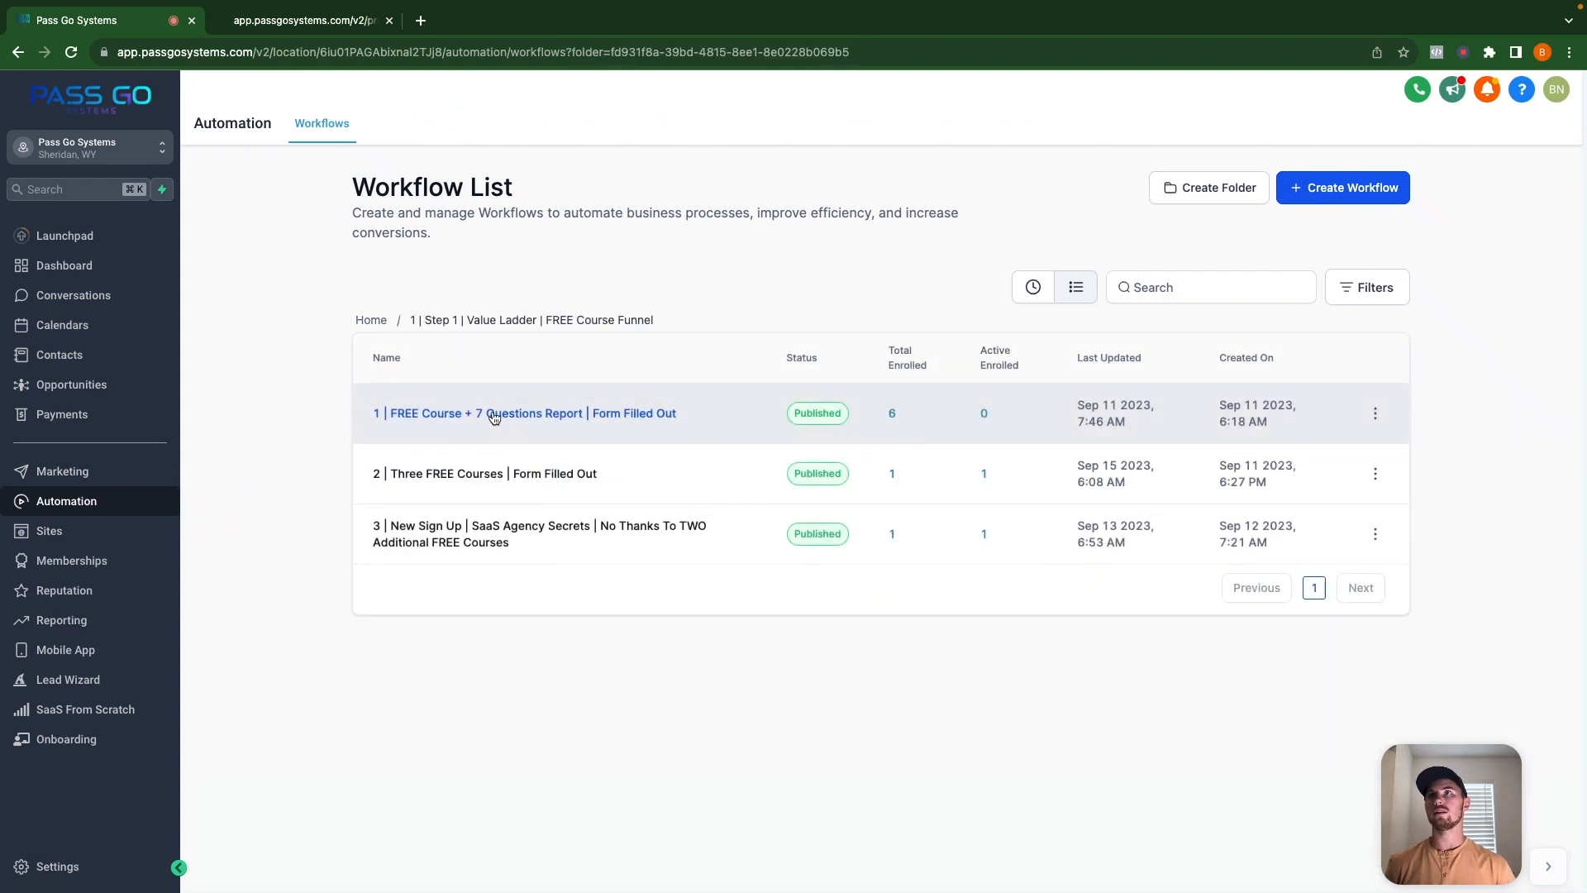
{"action": "left_click", "coordinate": [513, 413]}
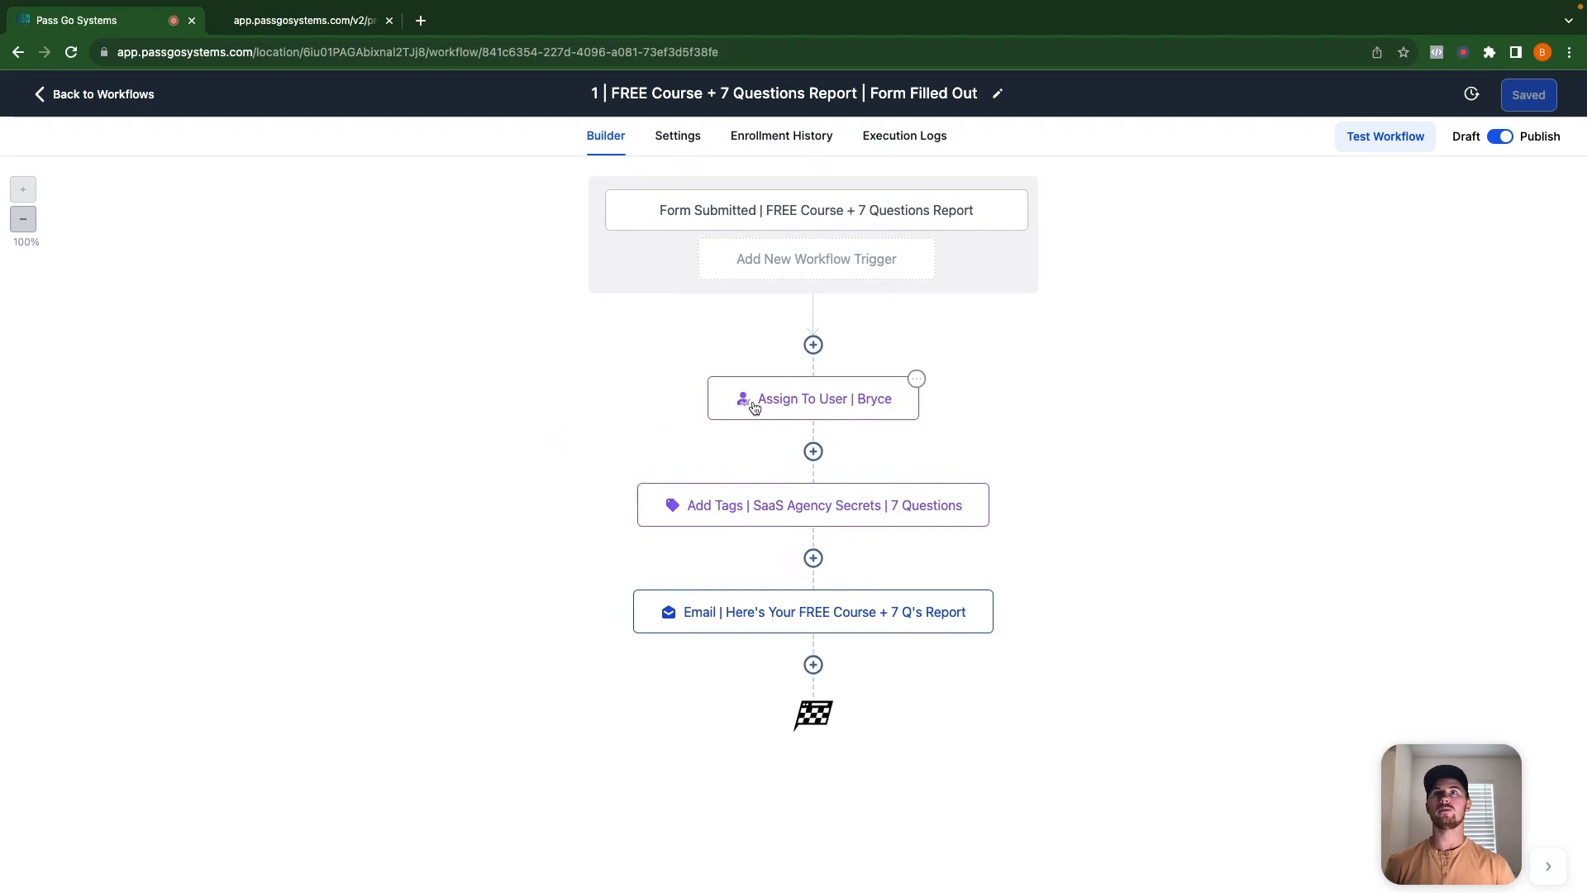
Review the form-submitted trigger and the Add Tags step, then go back to the workflow list.
{"action": "left_click", "coordinate": [786, 220]}
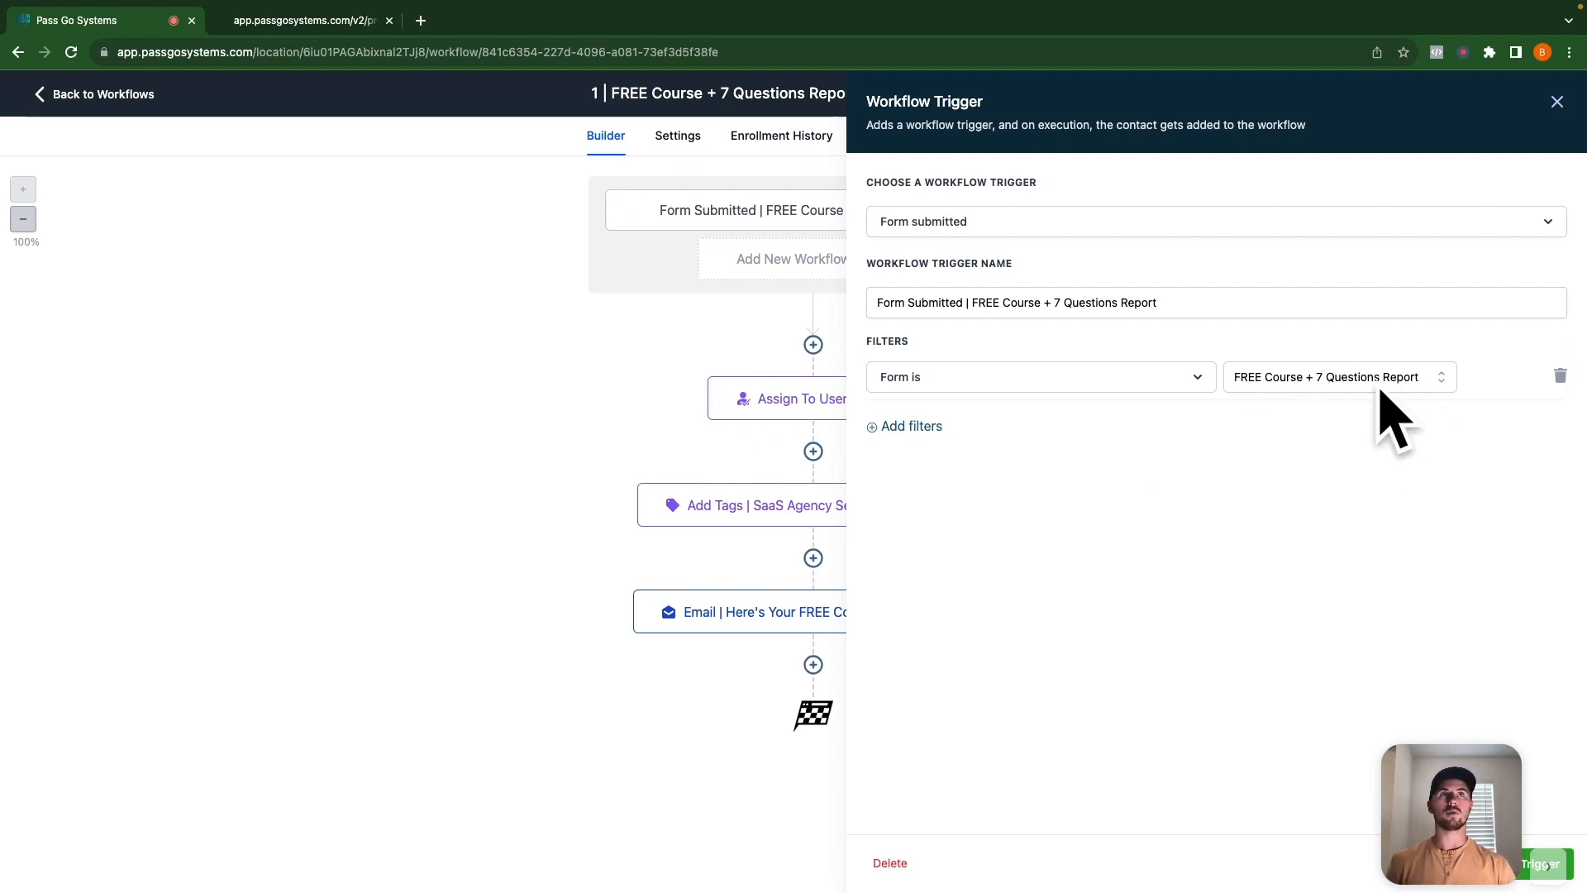
{"action": "left_click", "coordinate": [1557, 101]}
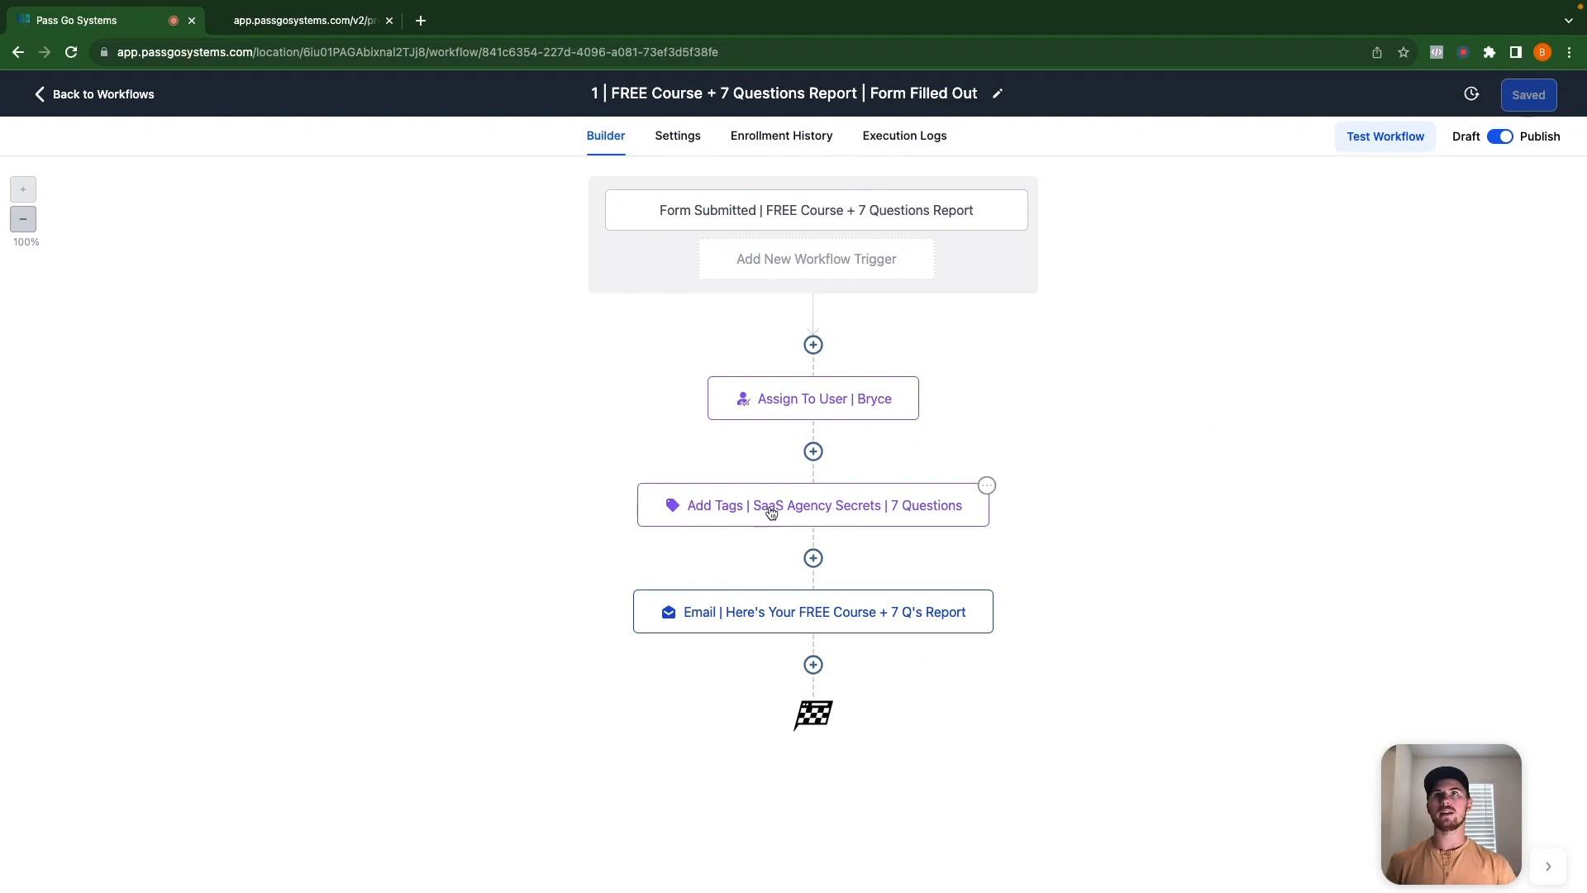
{"action": "left_click", "coordinate": [726, 513]}
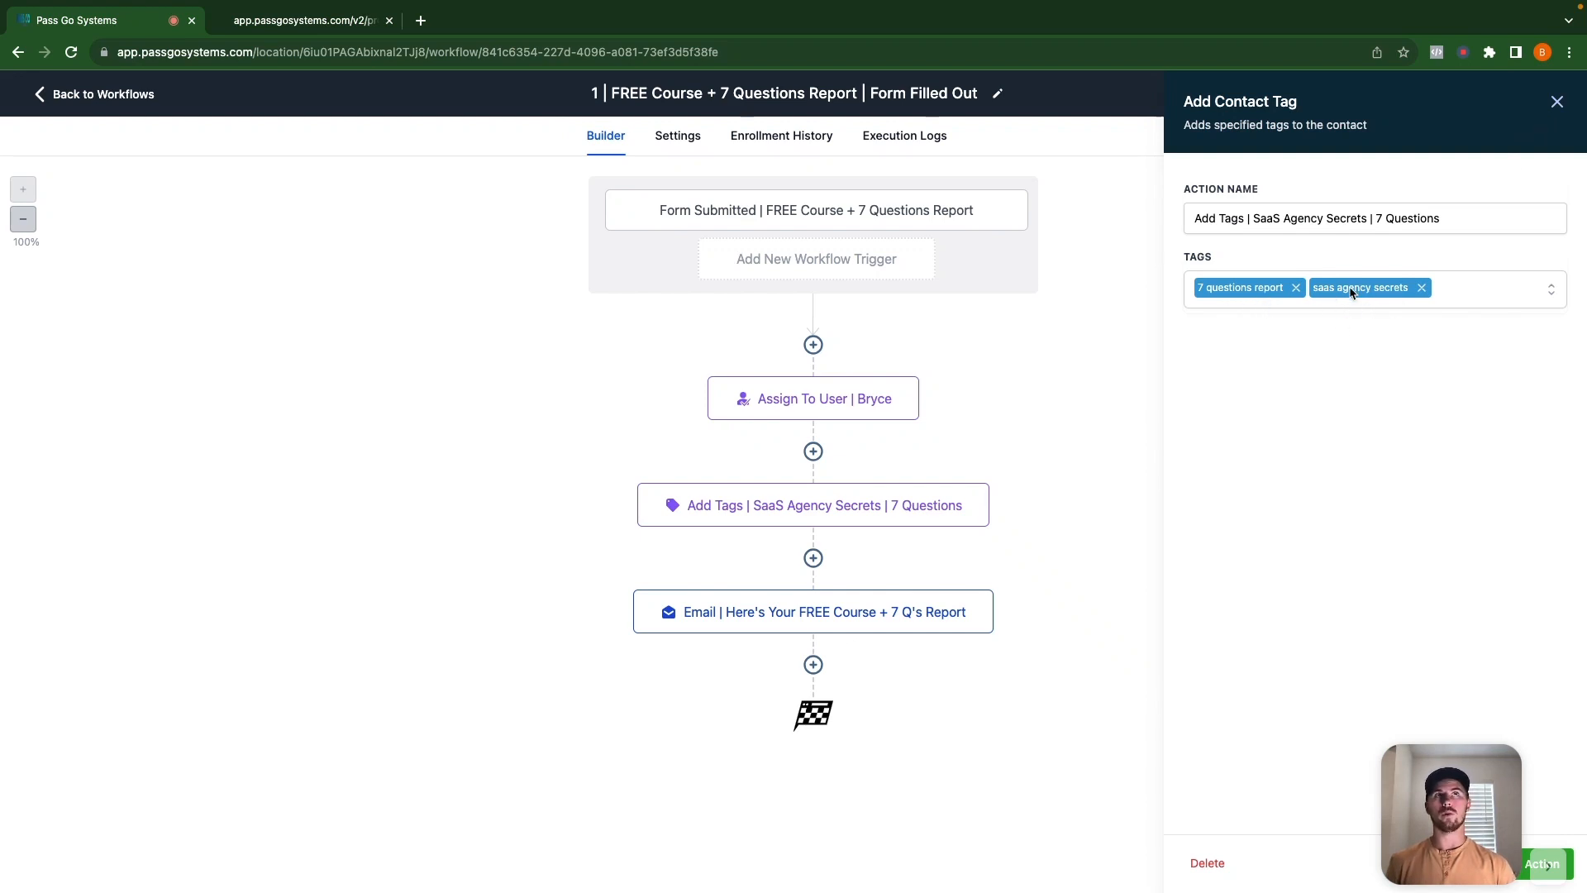
{"action": "left_click", "coordinate": [1556, 102]}
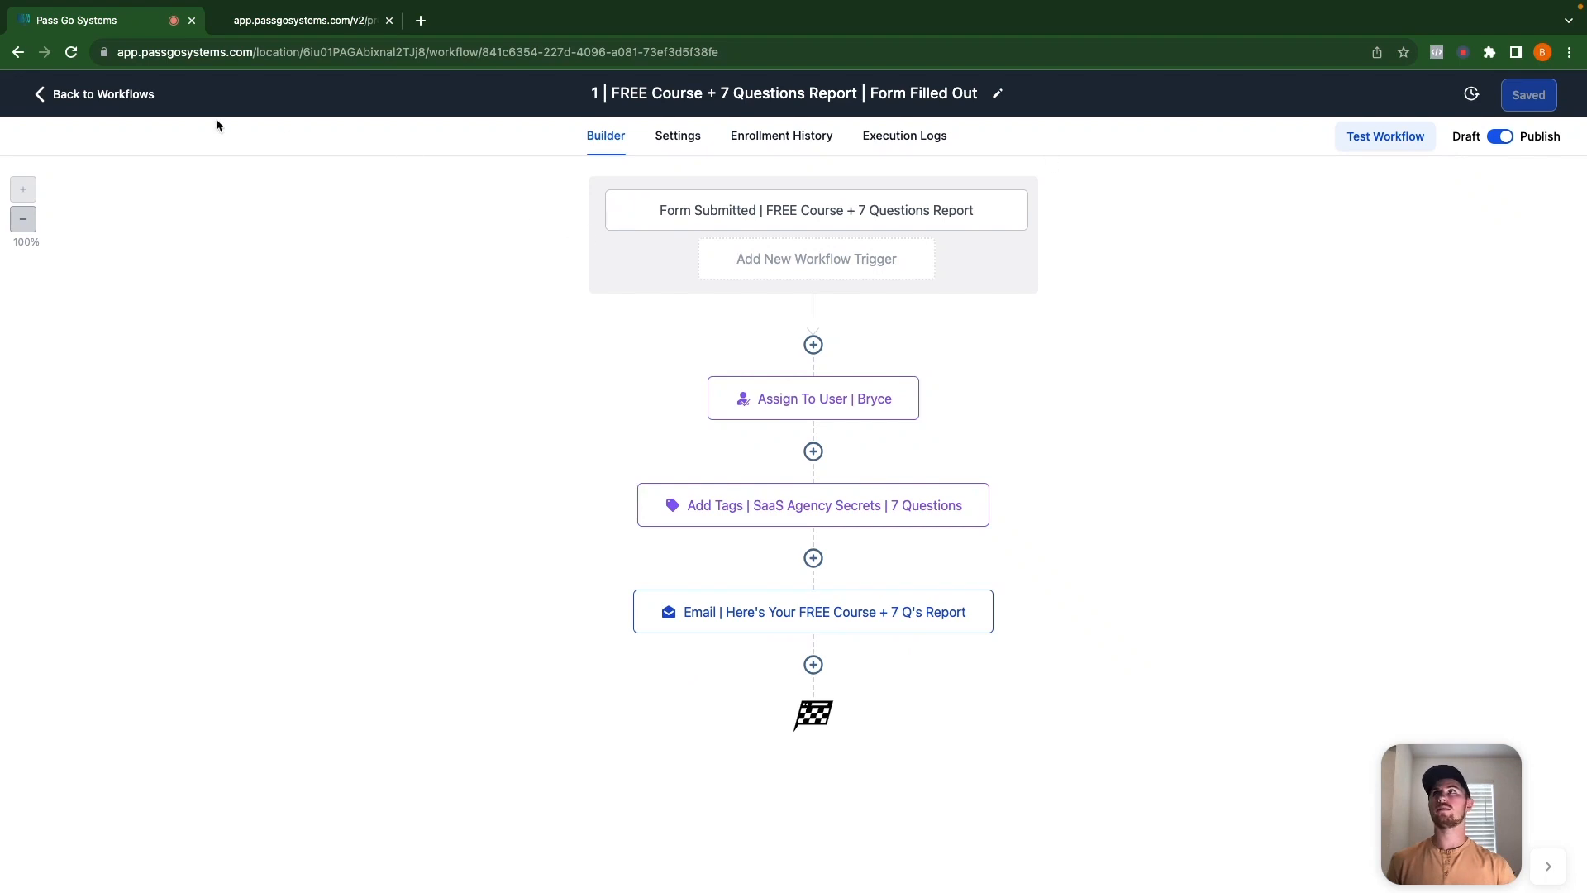
{"action": "left_click", "coordinate": [115, 95]}
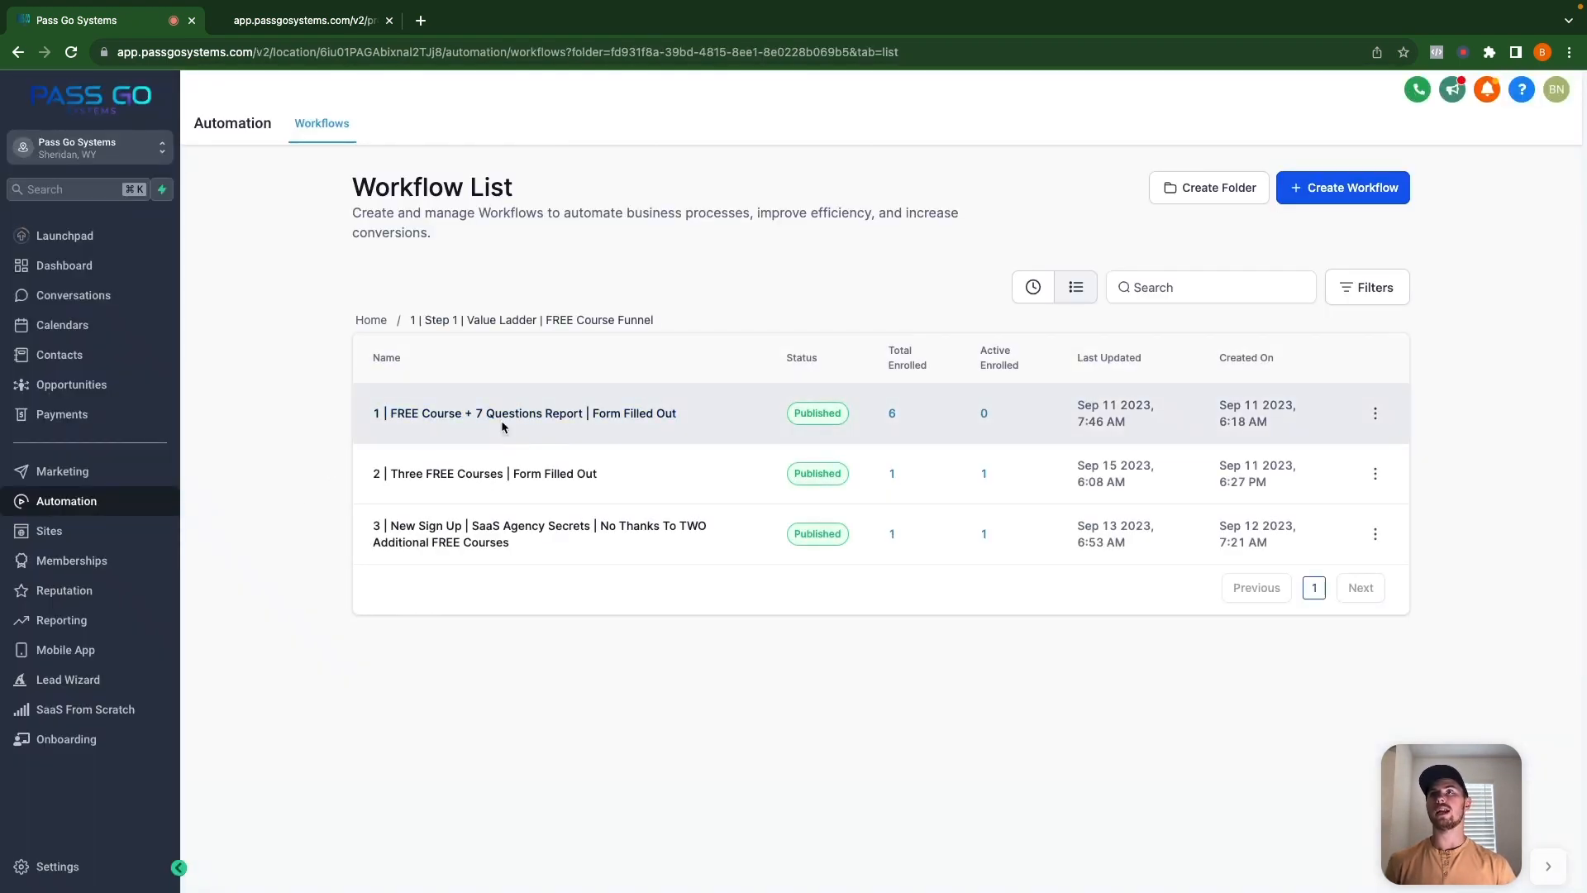
{"action": "left_click", "coordinate": [478, 473]}
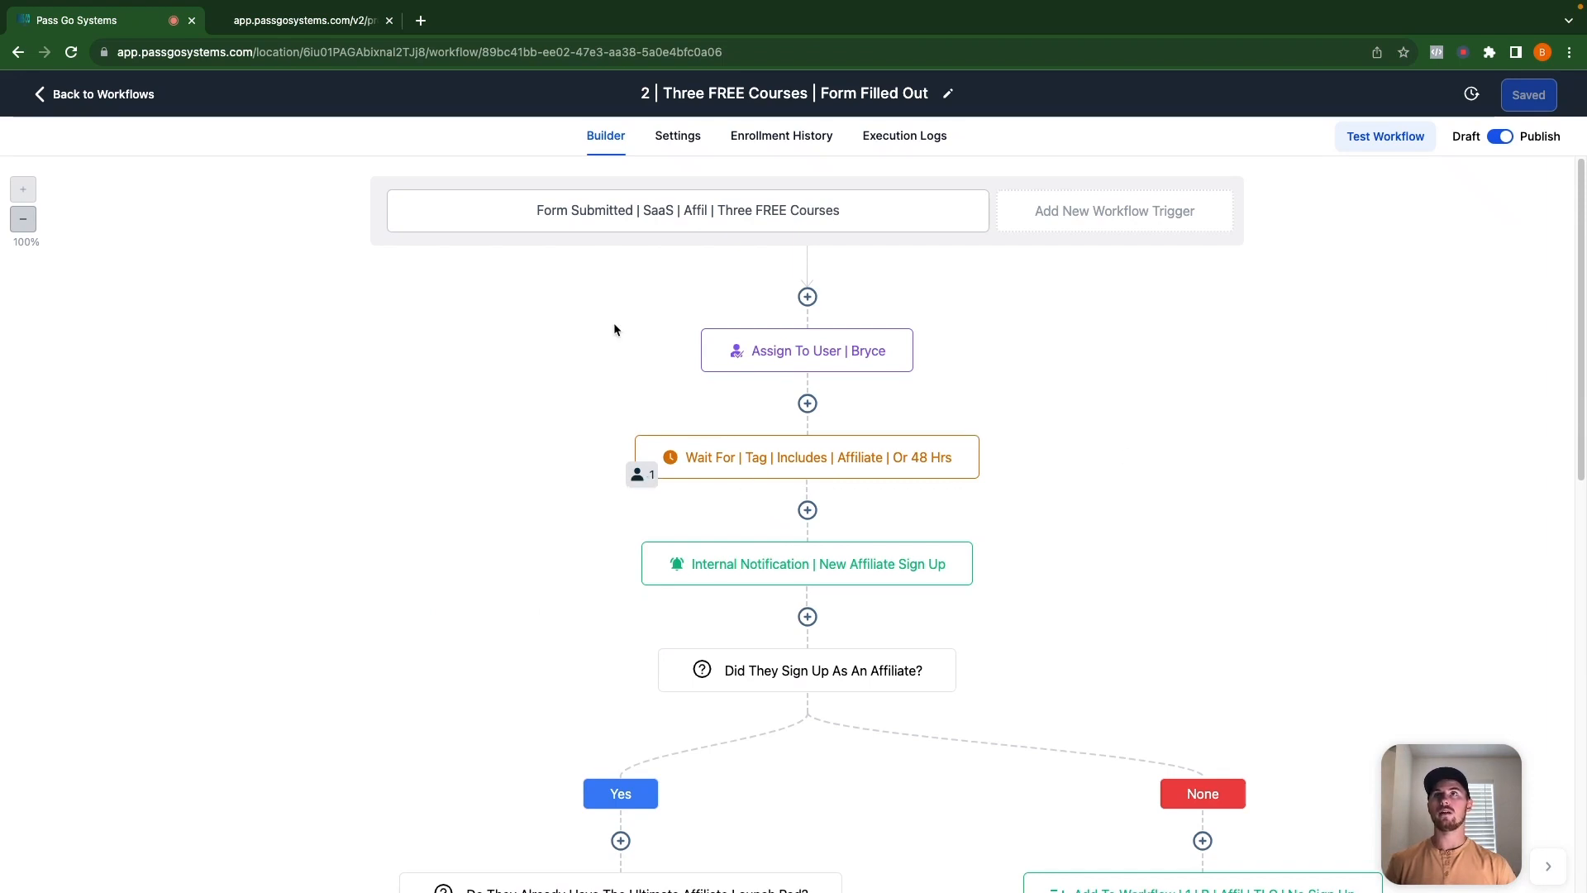
{"action": "left_click", "coordinate": [605, 221]}
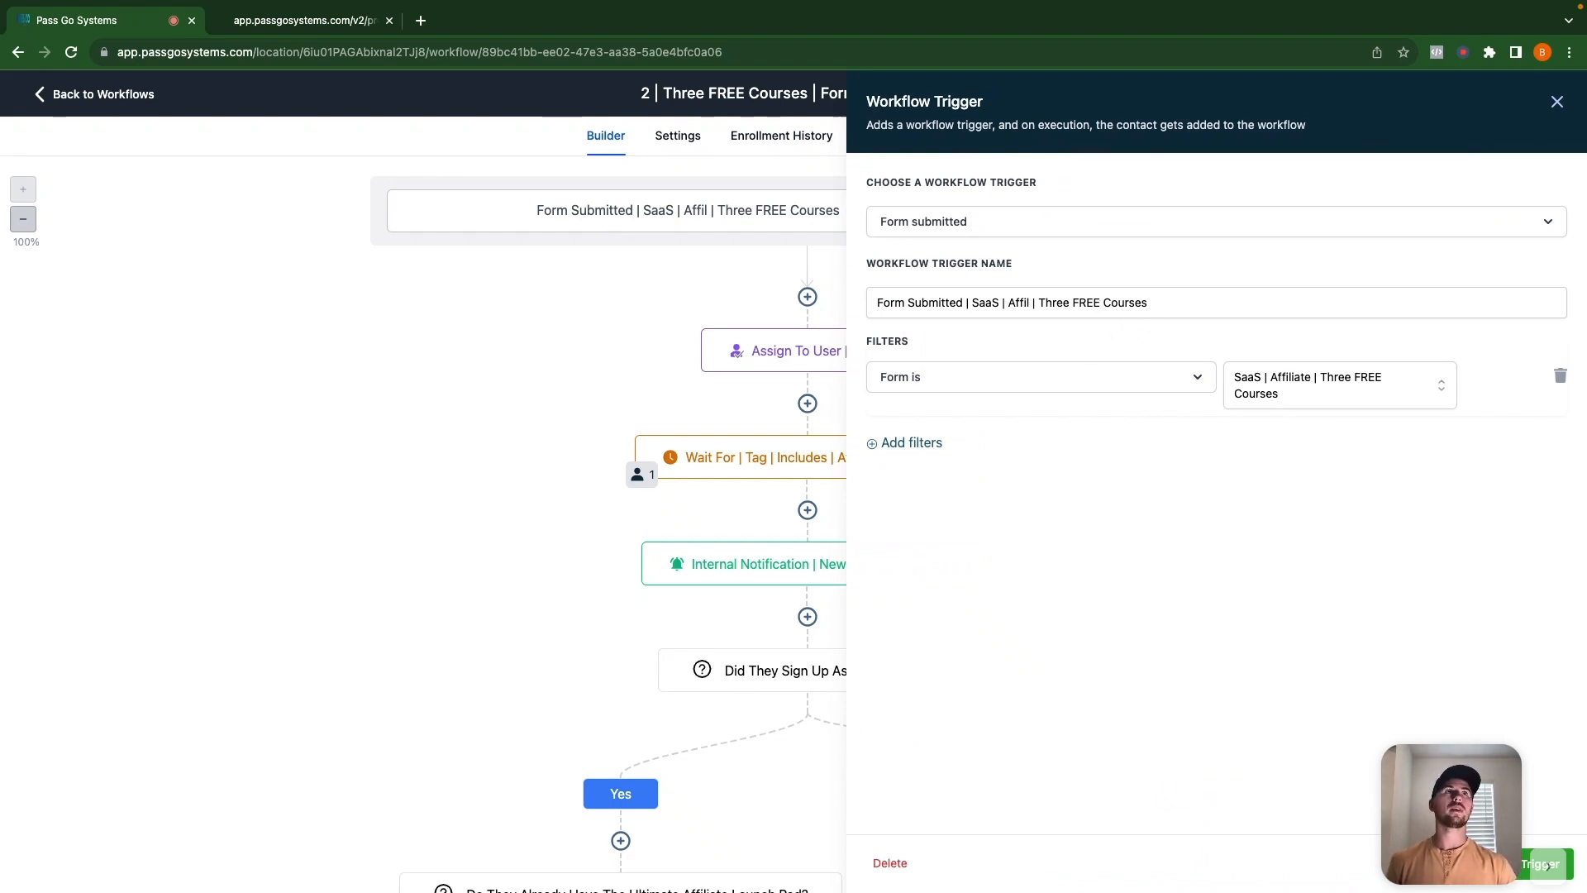
{"action": "left_click", "coordinate": [1557, 102]}
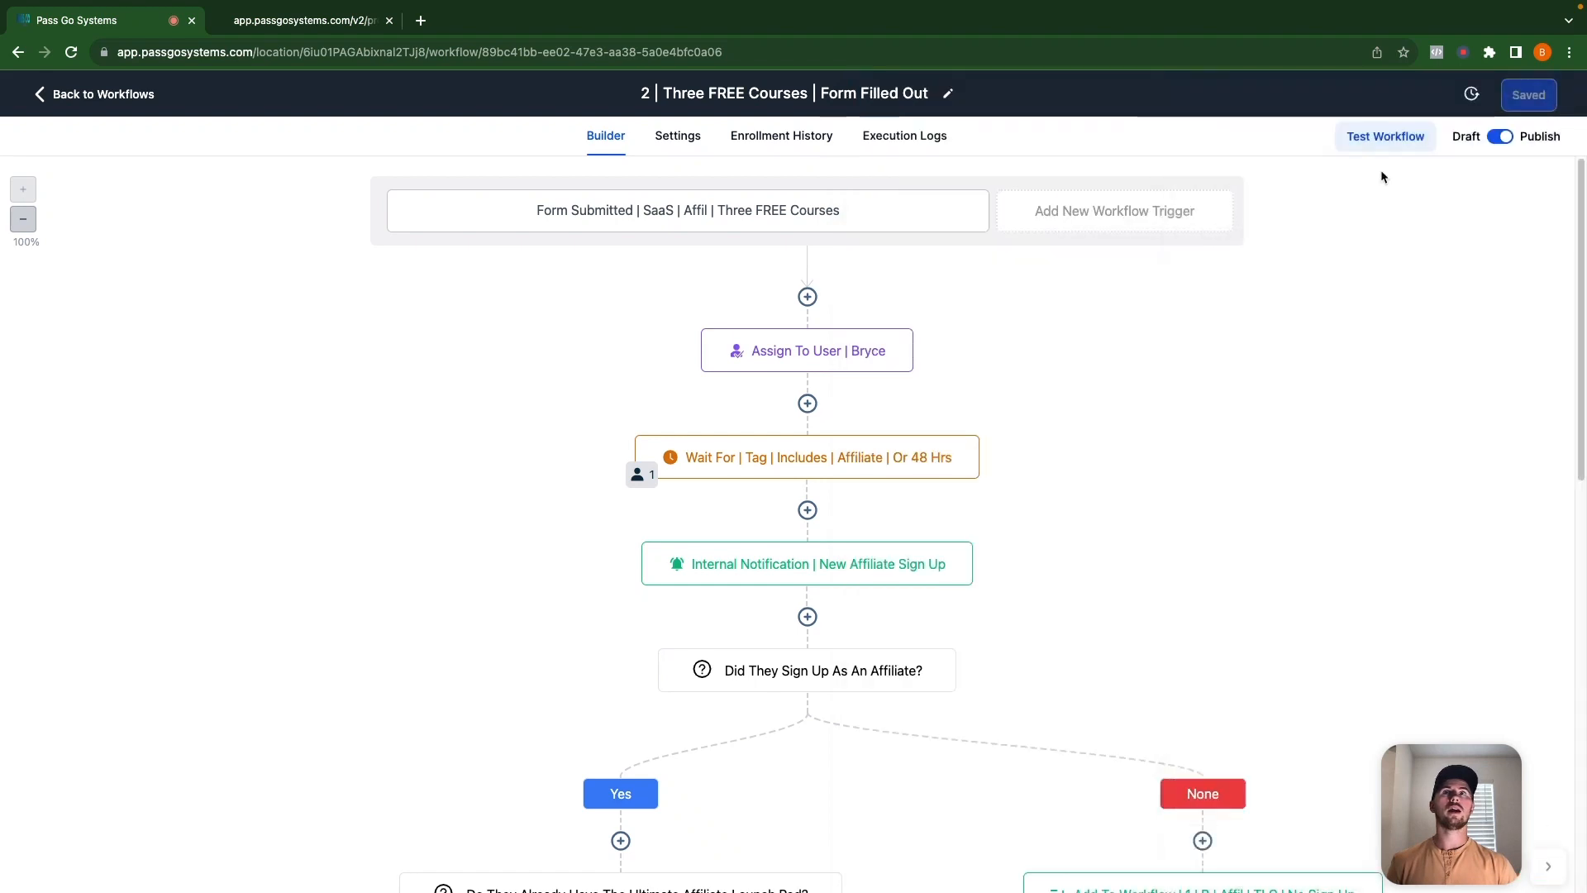
{"action": "left_click", "coordinate": [807, 357]}
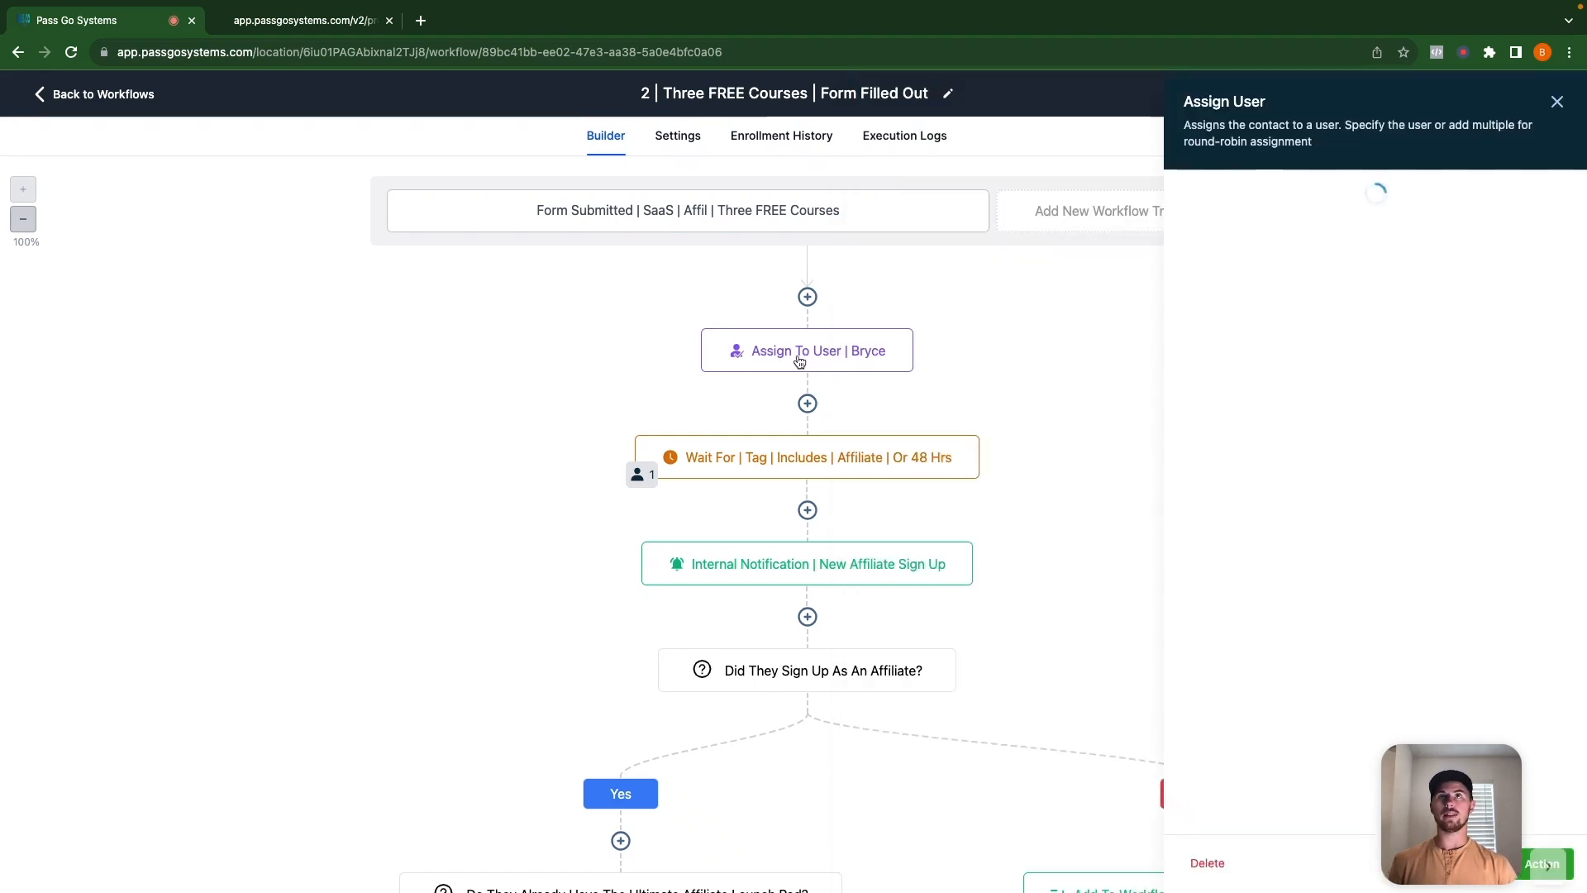
{"action": "left_click", "coordinate": [1557, 102]}
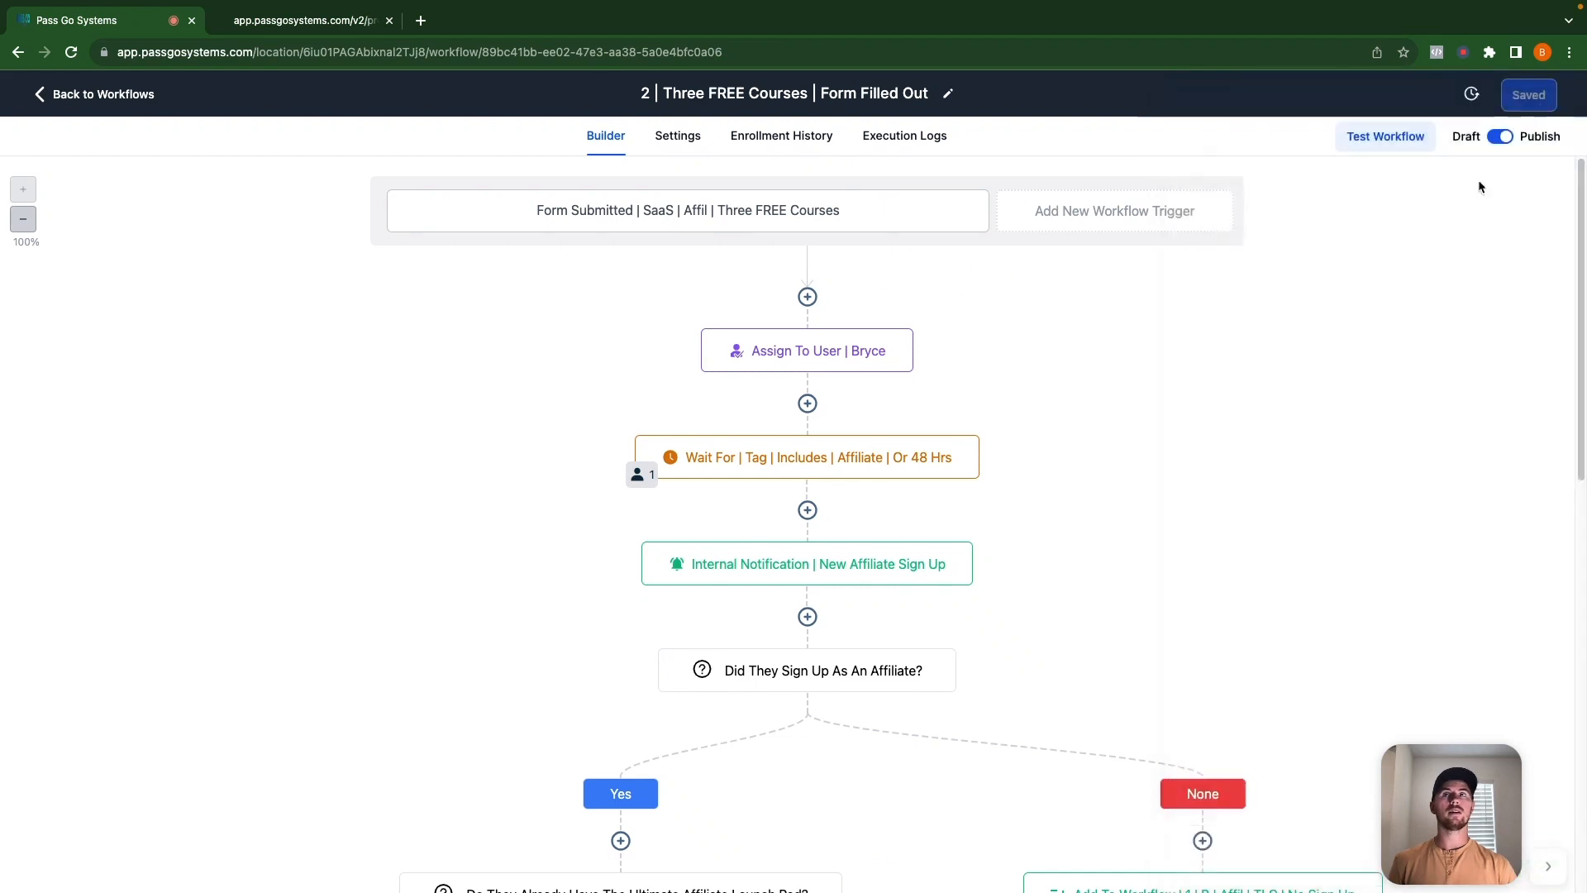
{"action": "left_click", "coordinate": [773, 463]}
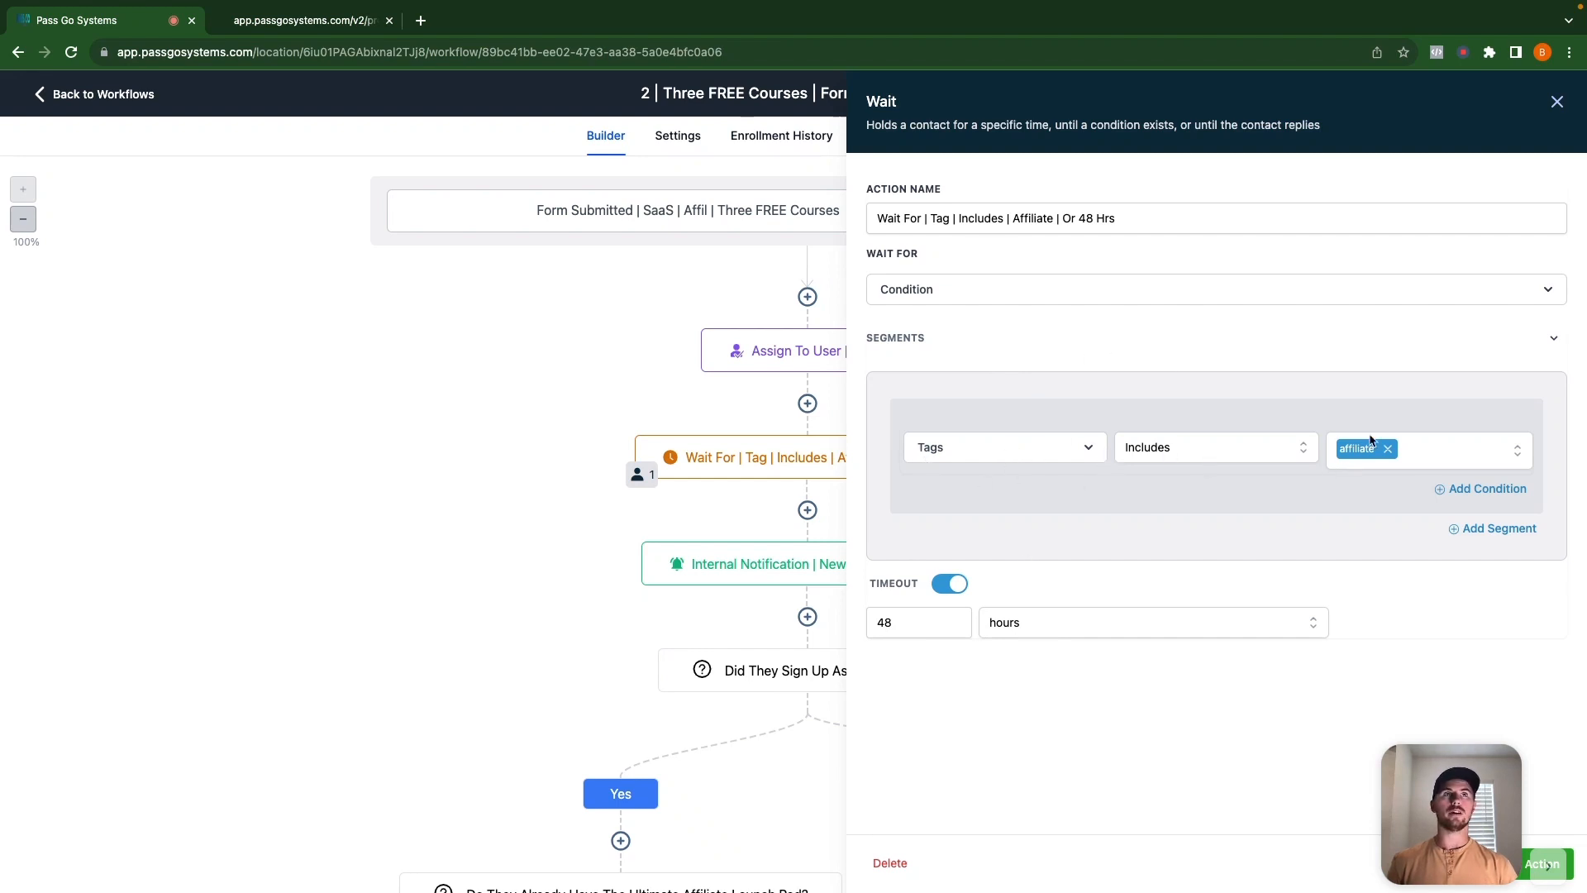
{"action": "left_click", "coordinate": [319, 21]}
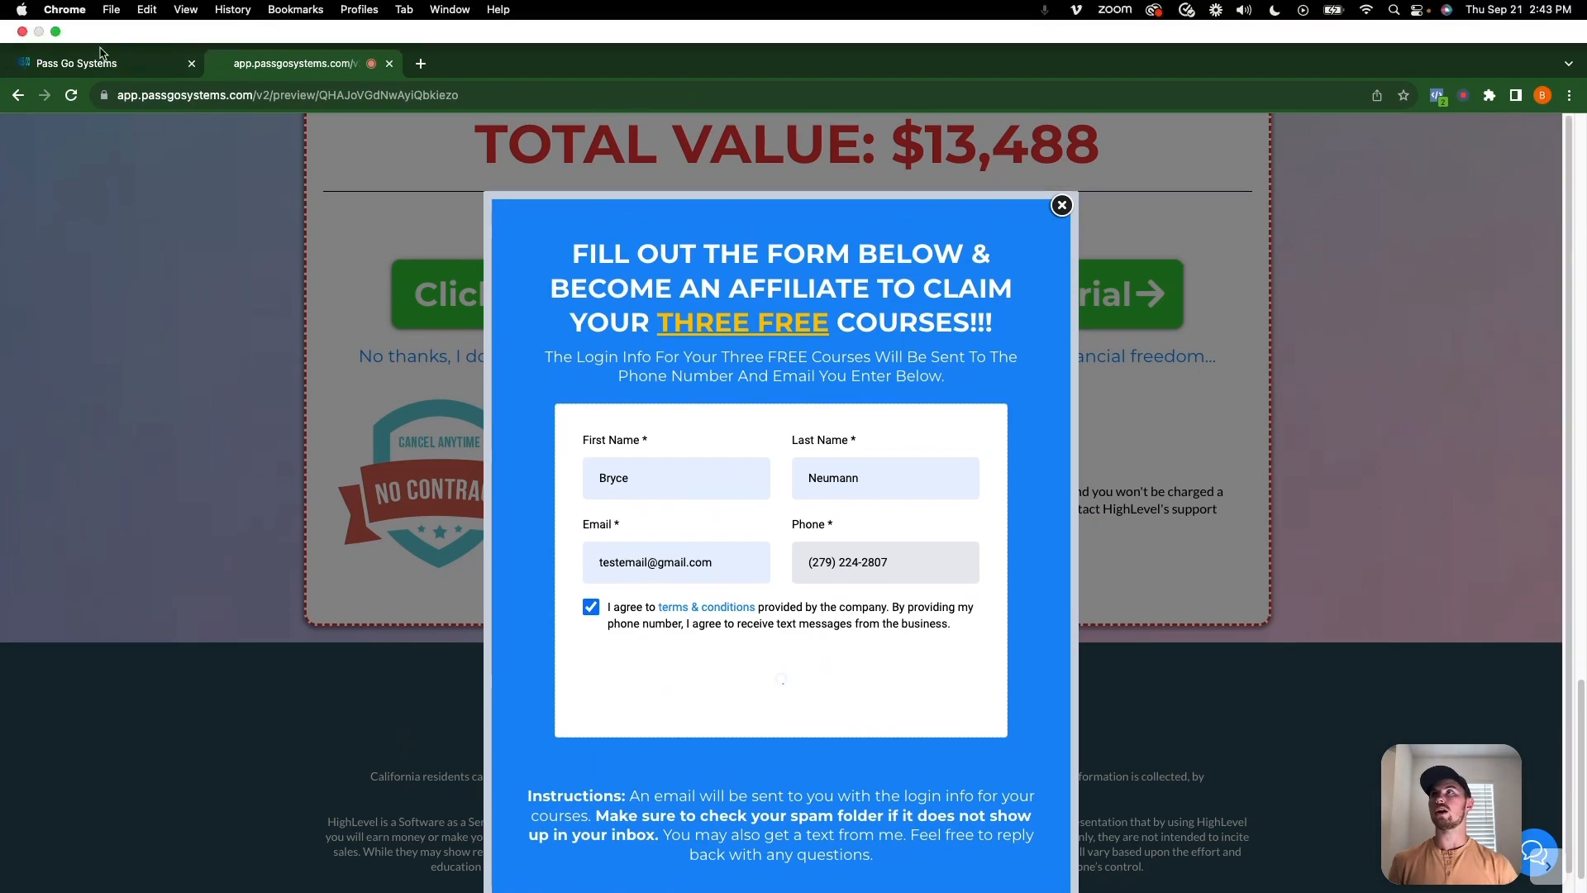
{"action": "left_click", "coordinate": [106, 67]}
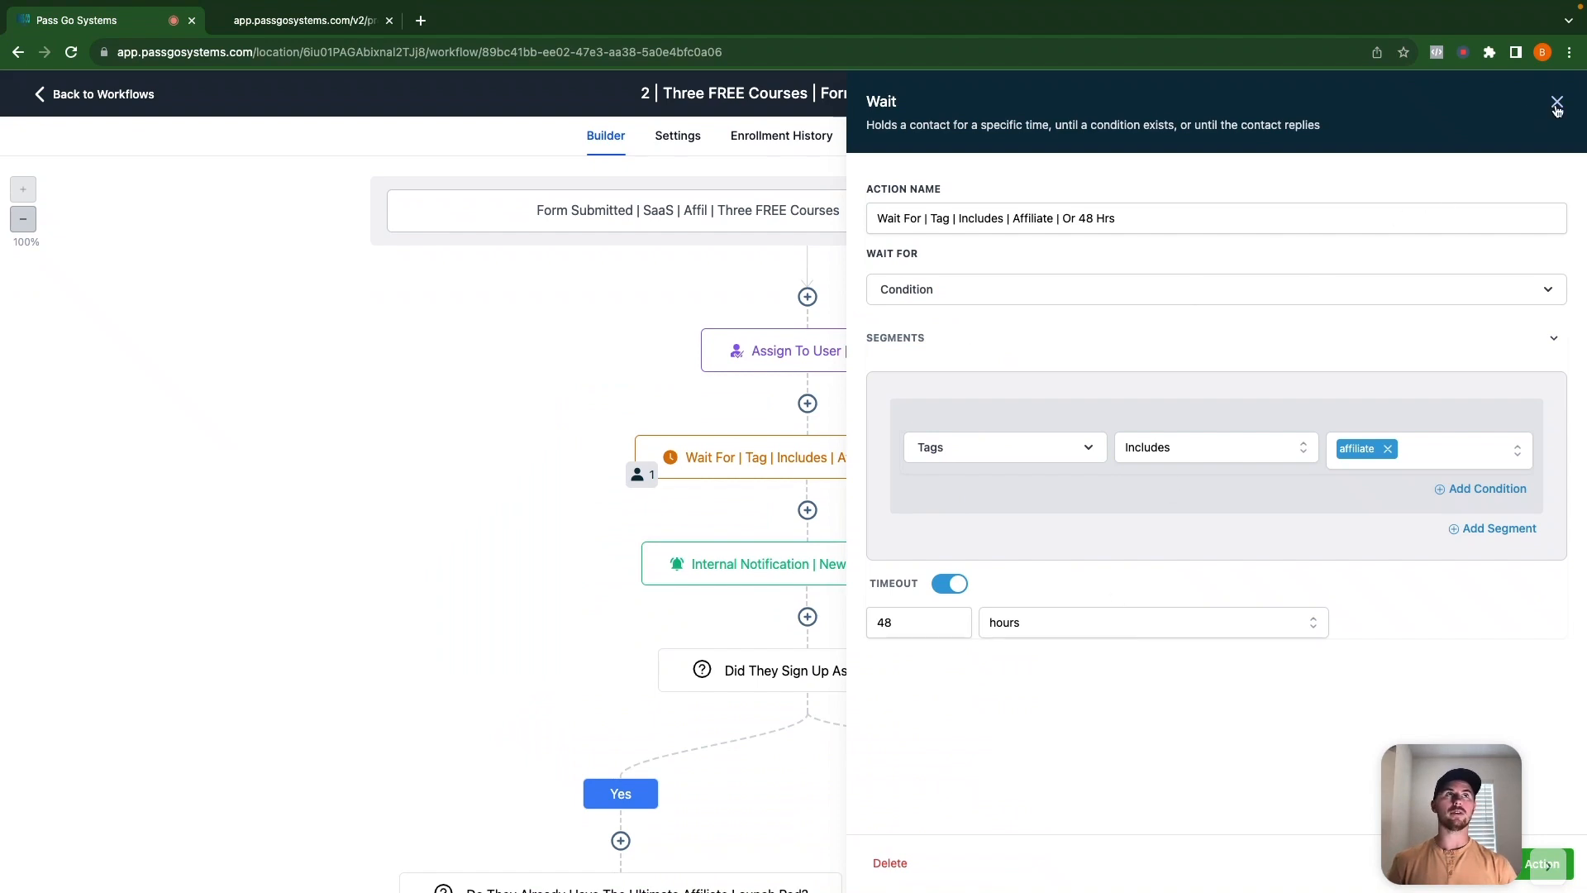
{"action": "left_click", "coordinate": [1556, 103]}
{"action": "left_click", "coordinate": [133, 95]}
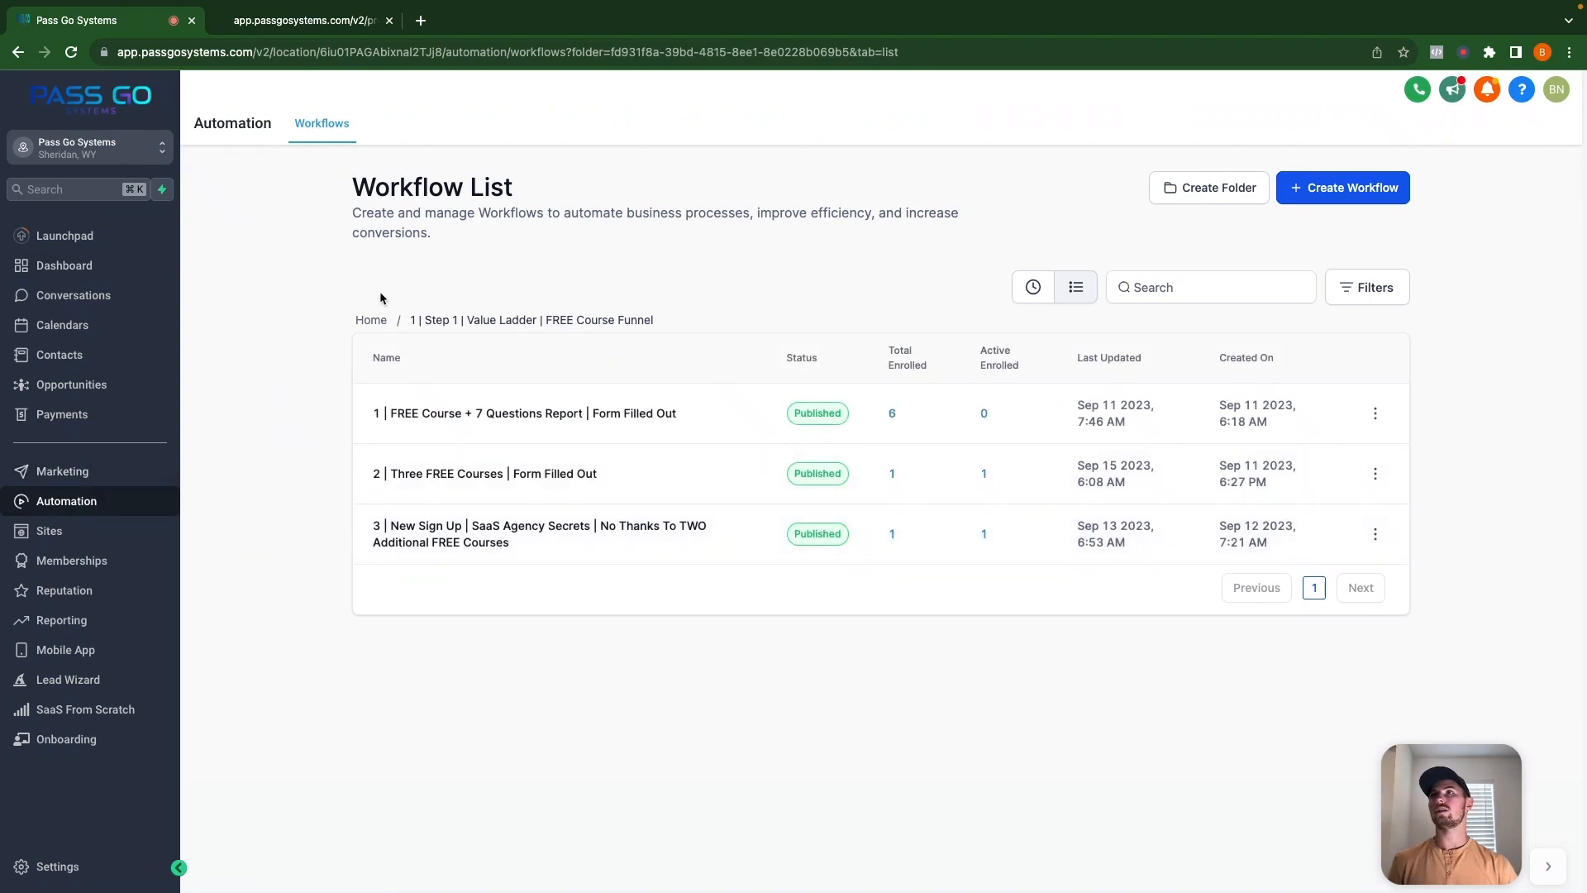
Look through the New Affiliate | Affiliate Created workflow in the Step 2 folder, then go back.
{"action": "left_click", "coordinate": [371, 320]}
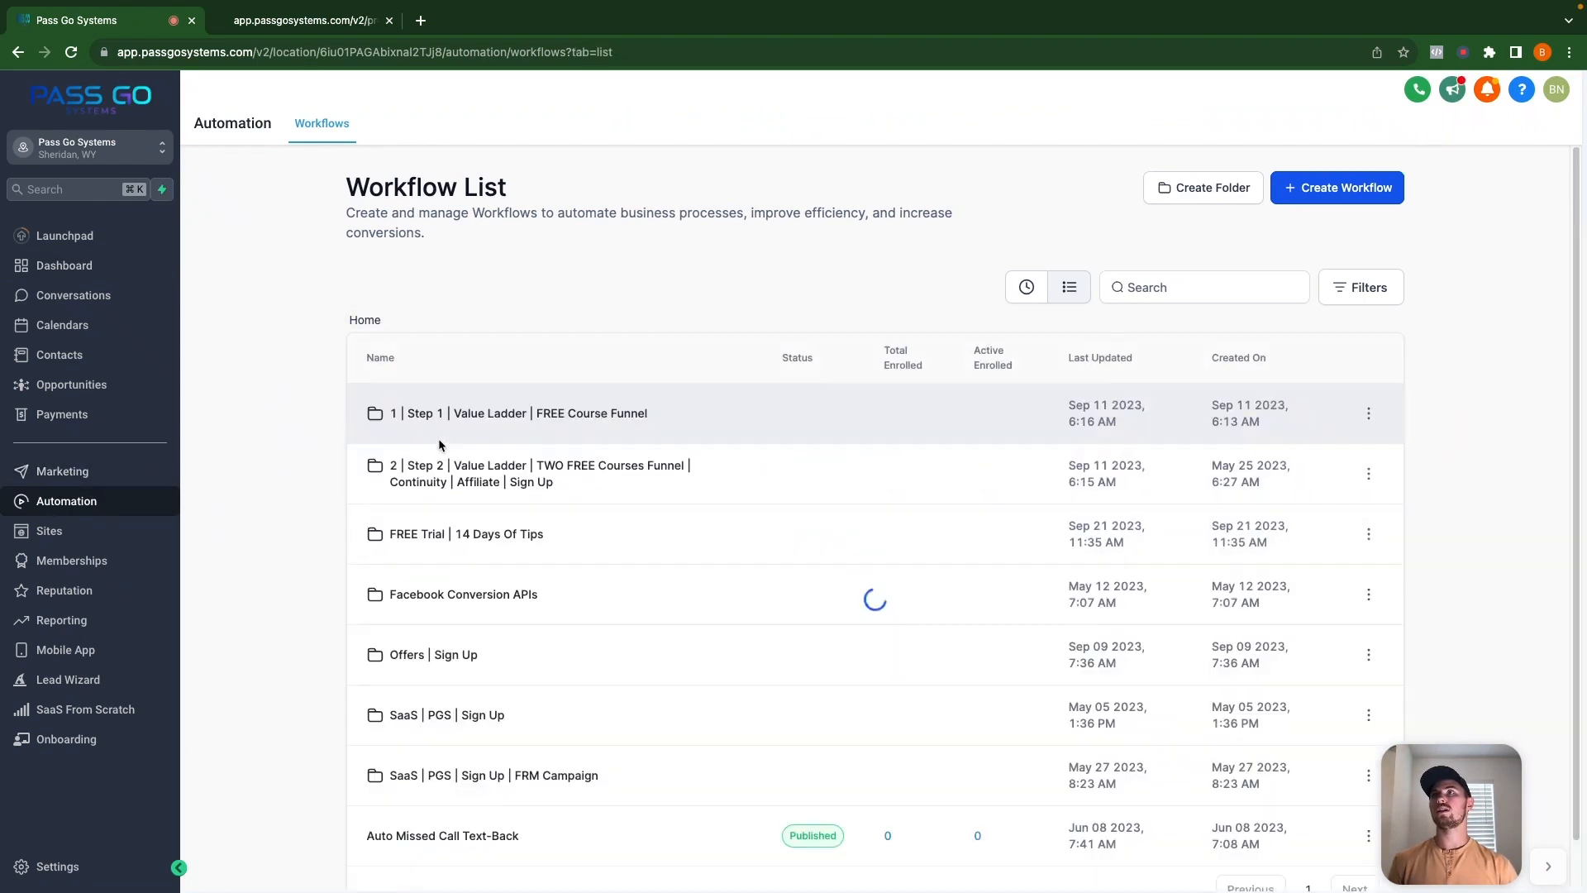
{"action": "left_click", "coordinate": [441, 484]}
{"action": "left_click", "coordinate": [533, 655]}
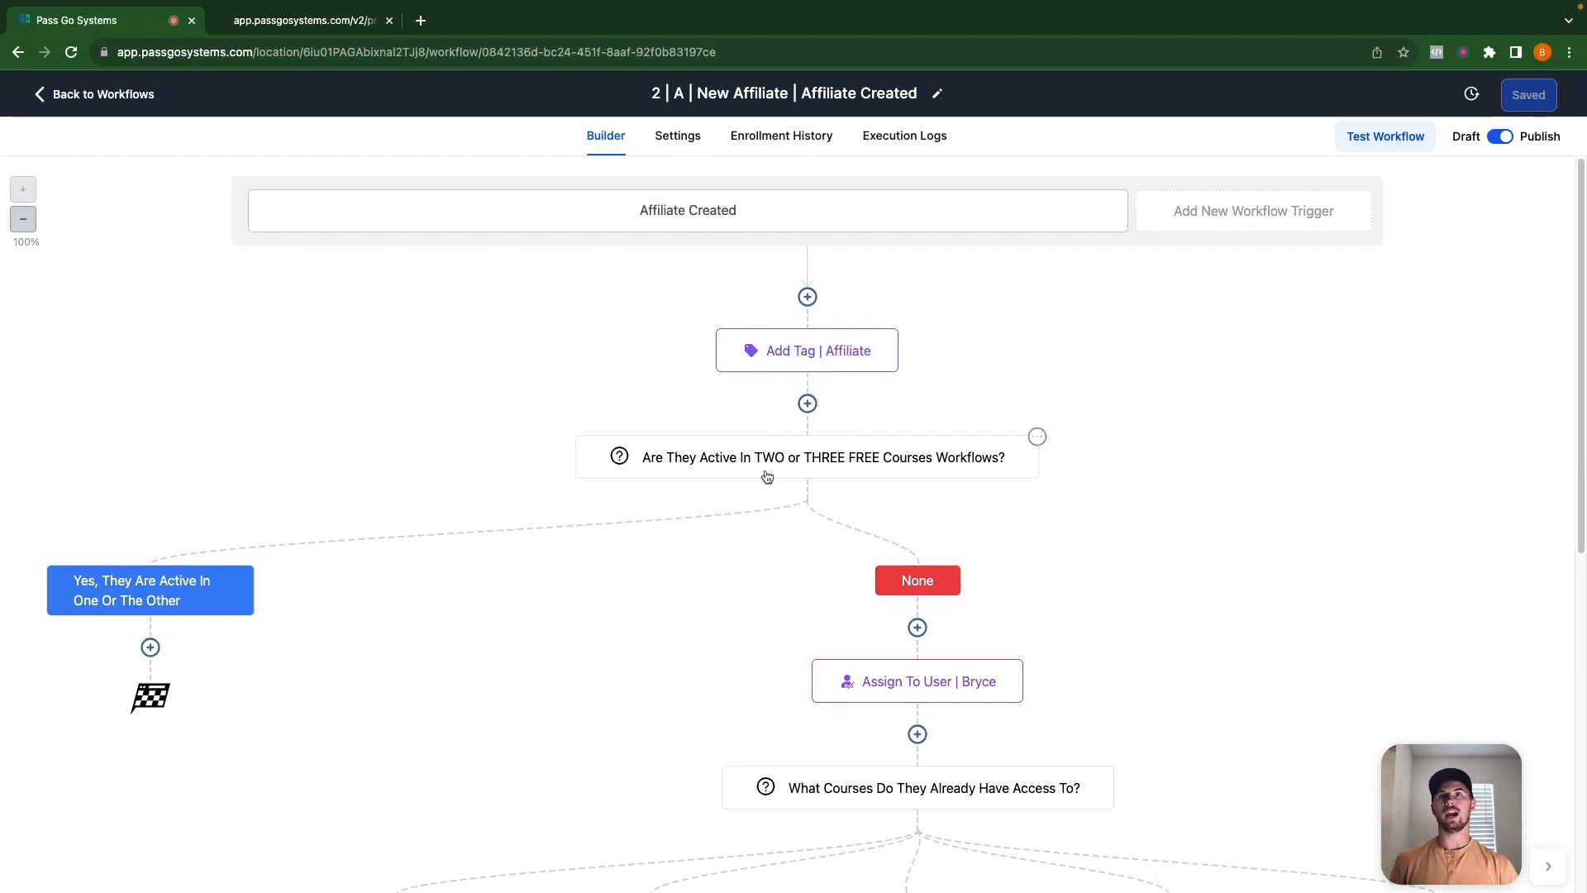
{"action": "scroll", "coordinate": [797, 491], "scroll_direction": "down", "scroll_amount": 10}
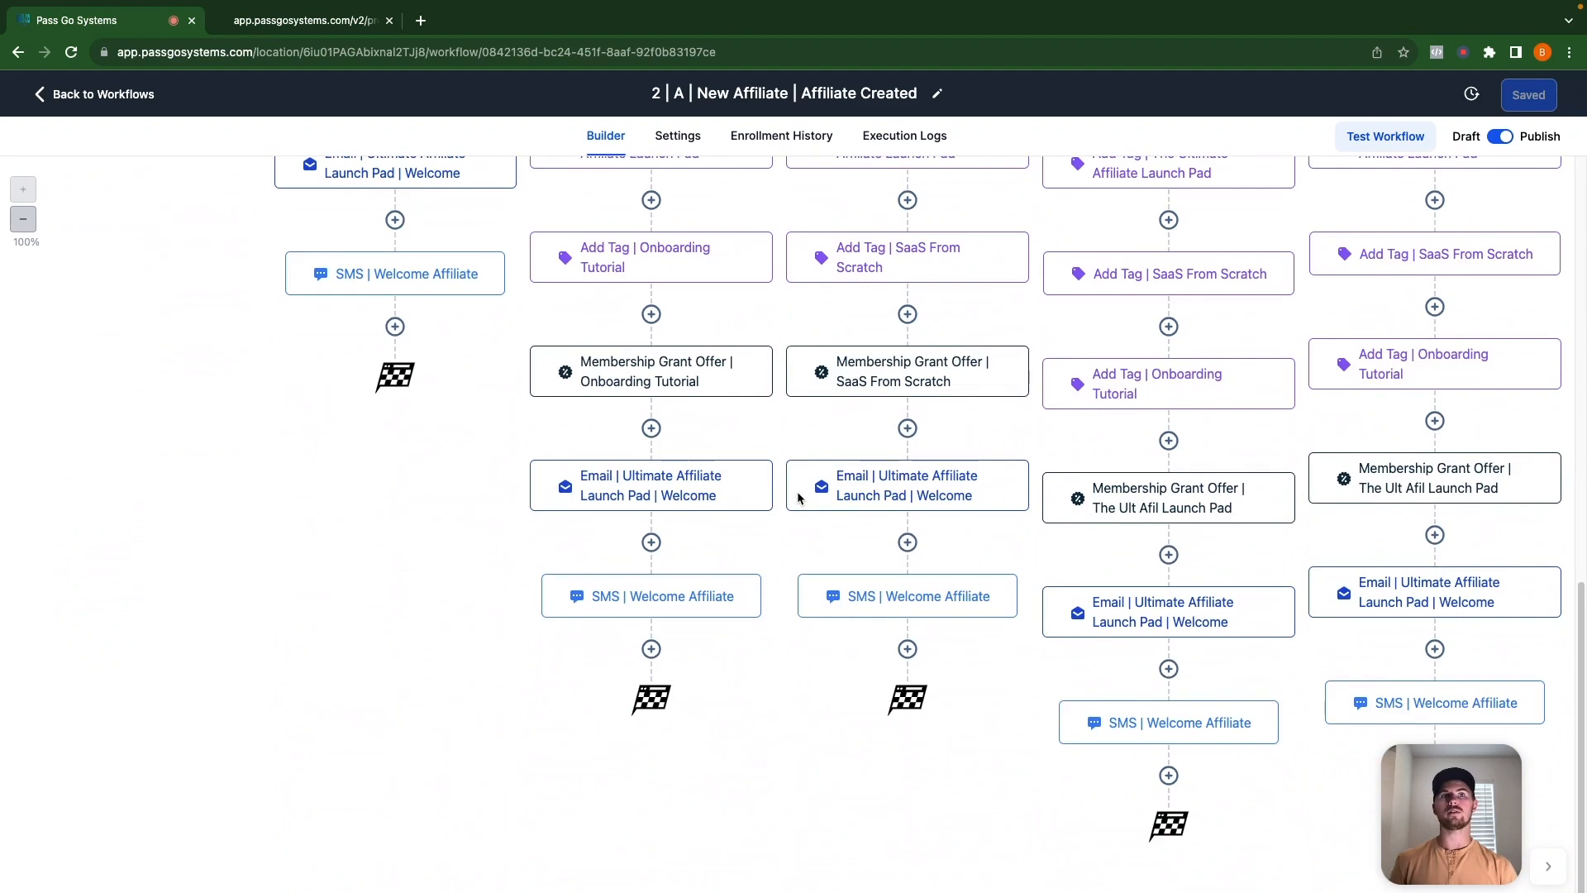
{"action": "scroll", "coordinate": [797, 491], "scroll_direction": "up", "scroll_amount": 10}
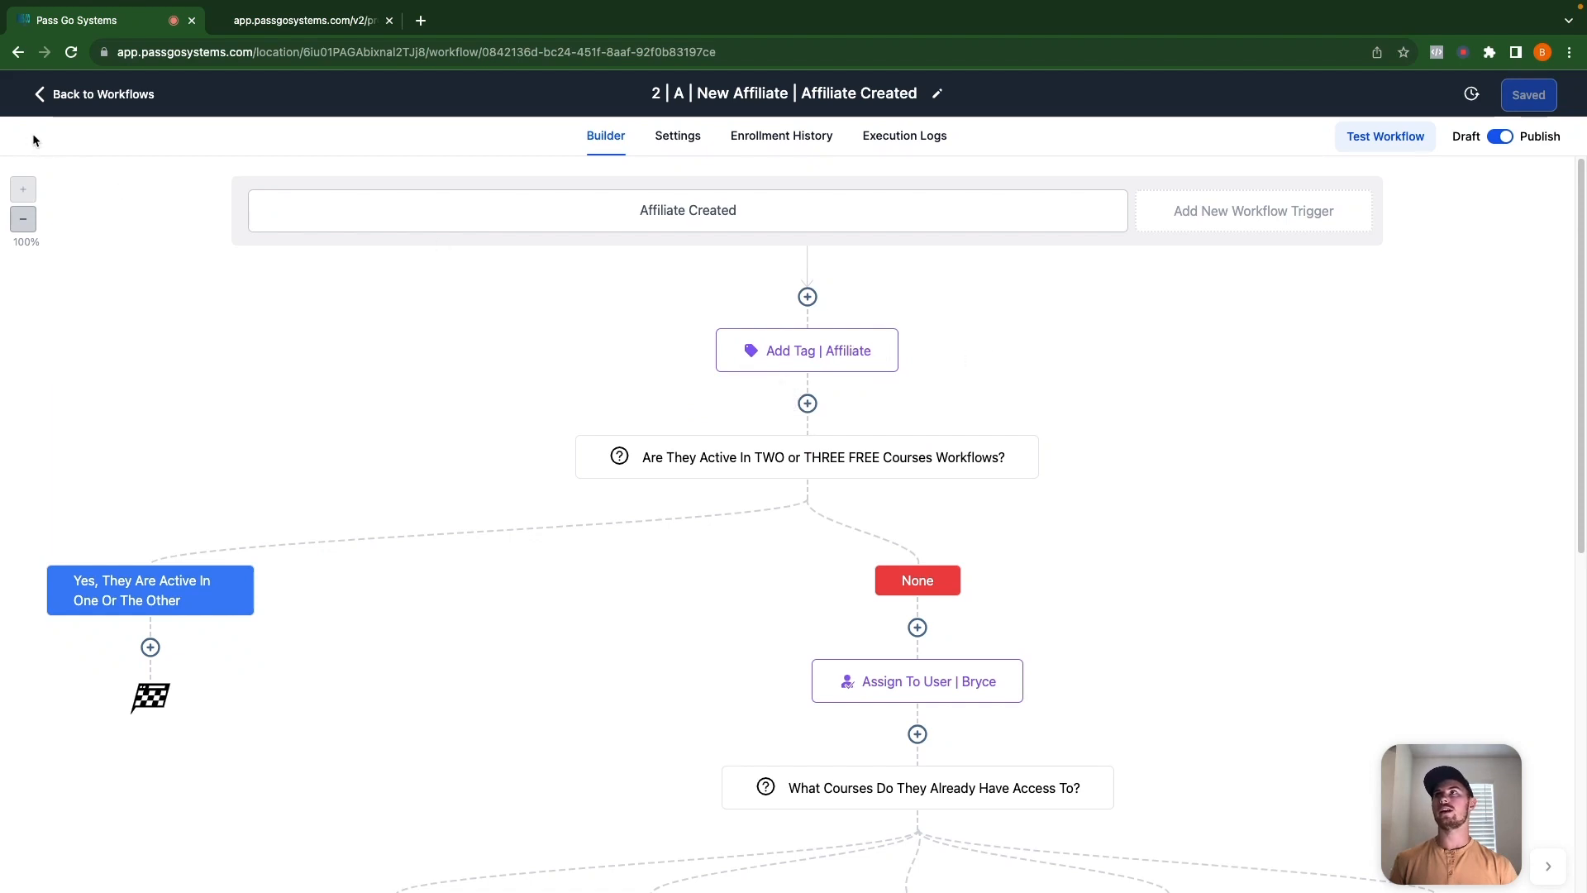
{"action": "left_click", "coordinate": [83, 94]}
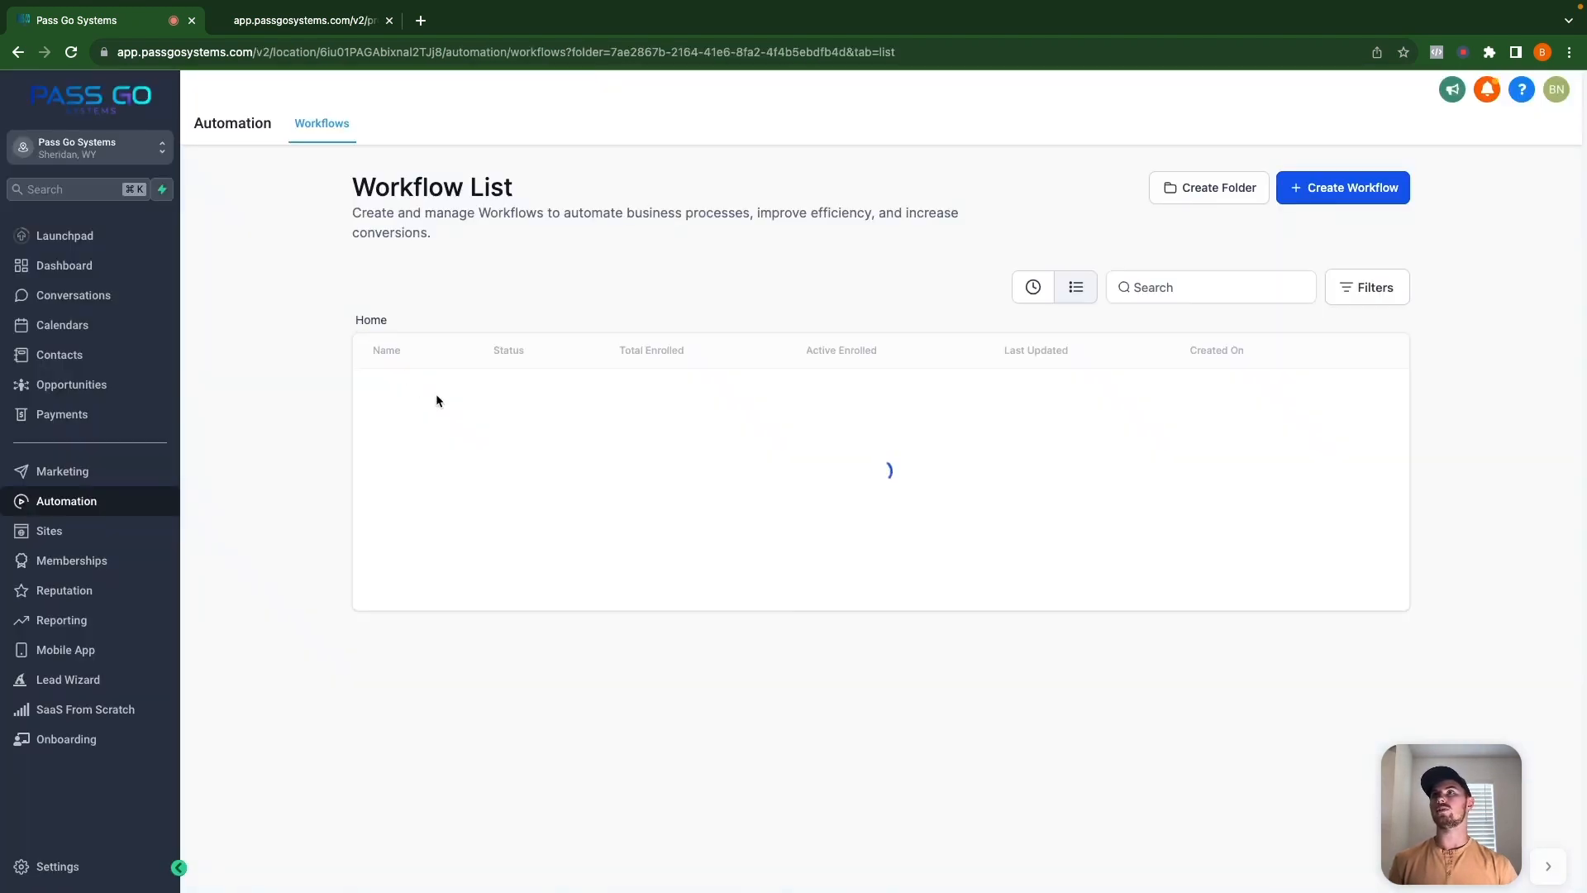
Open the Three FREE Courses workflow from the Step 1 Value Ladder folder.
{"action": "left_click", "coordinate": [361, 321]}
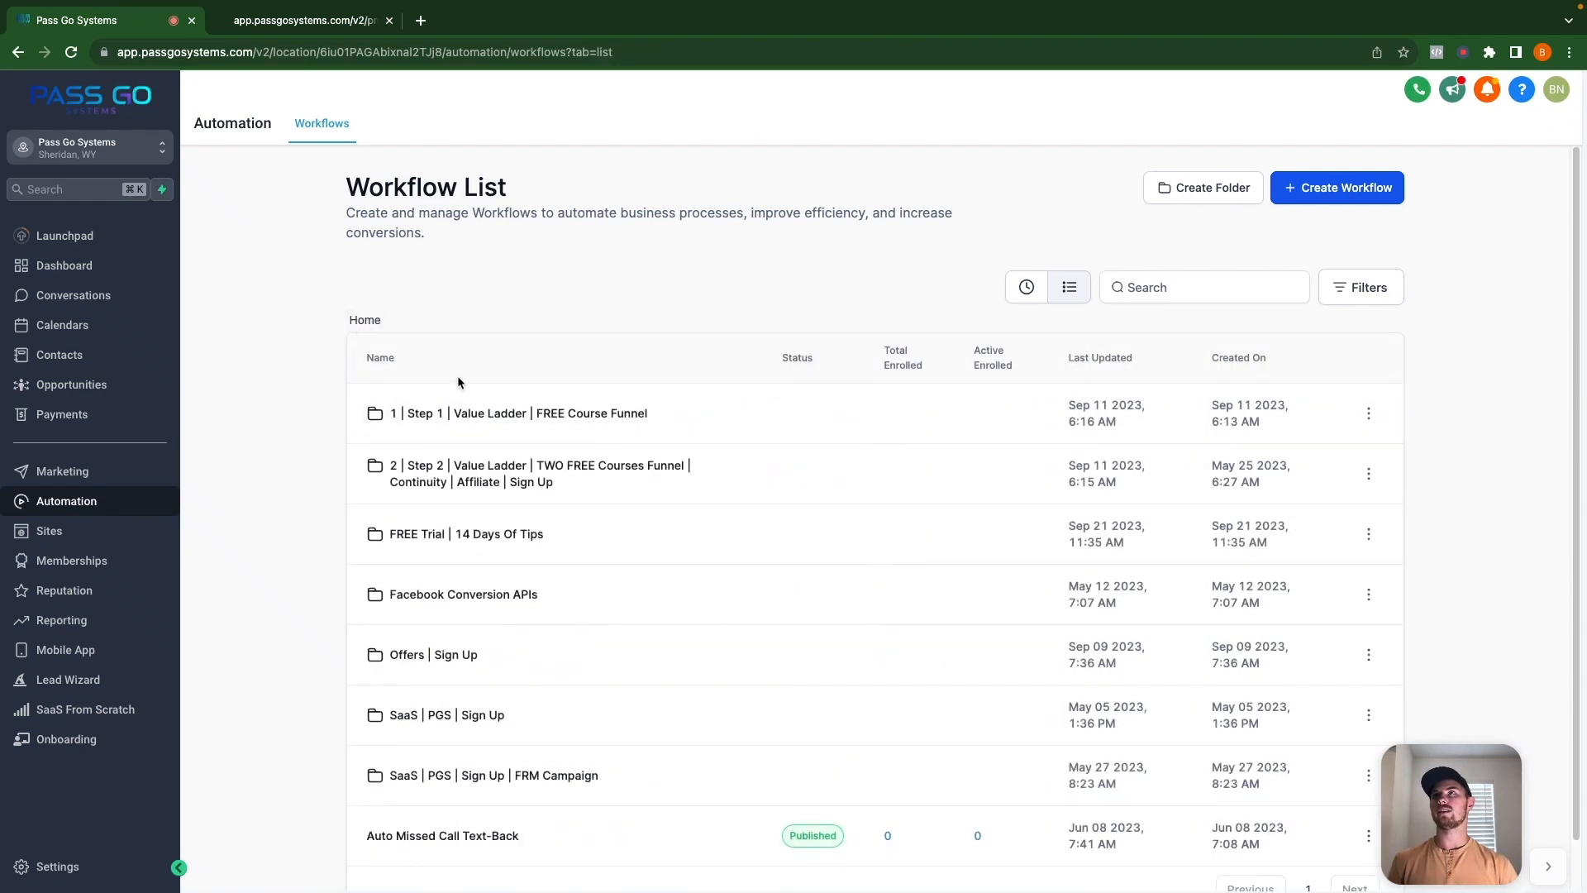
{"action": "left_click", "coordinate": [463, 416]}
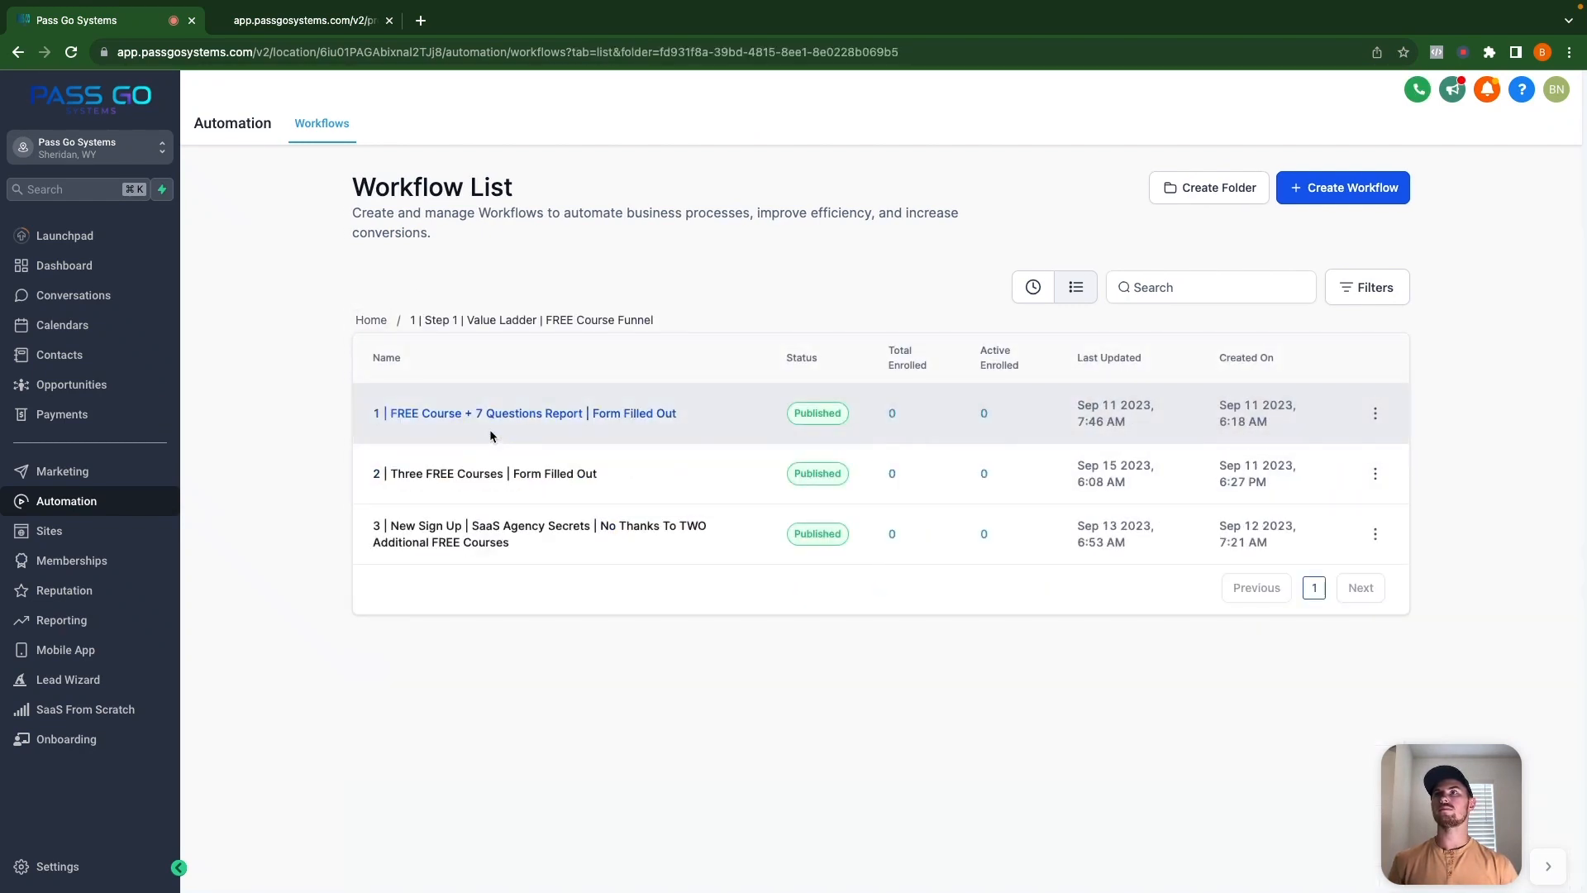
{"action": "left_click", "coordinate": [506, 482]}
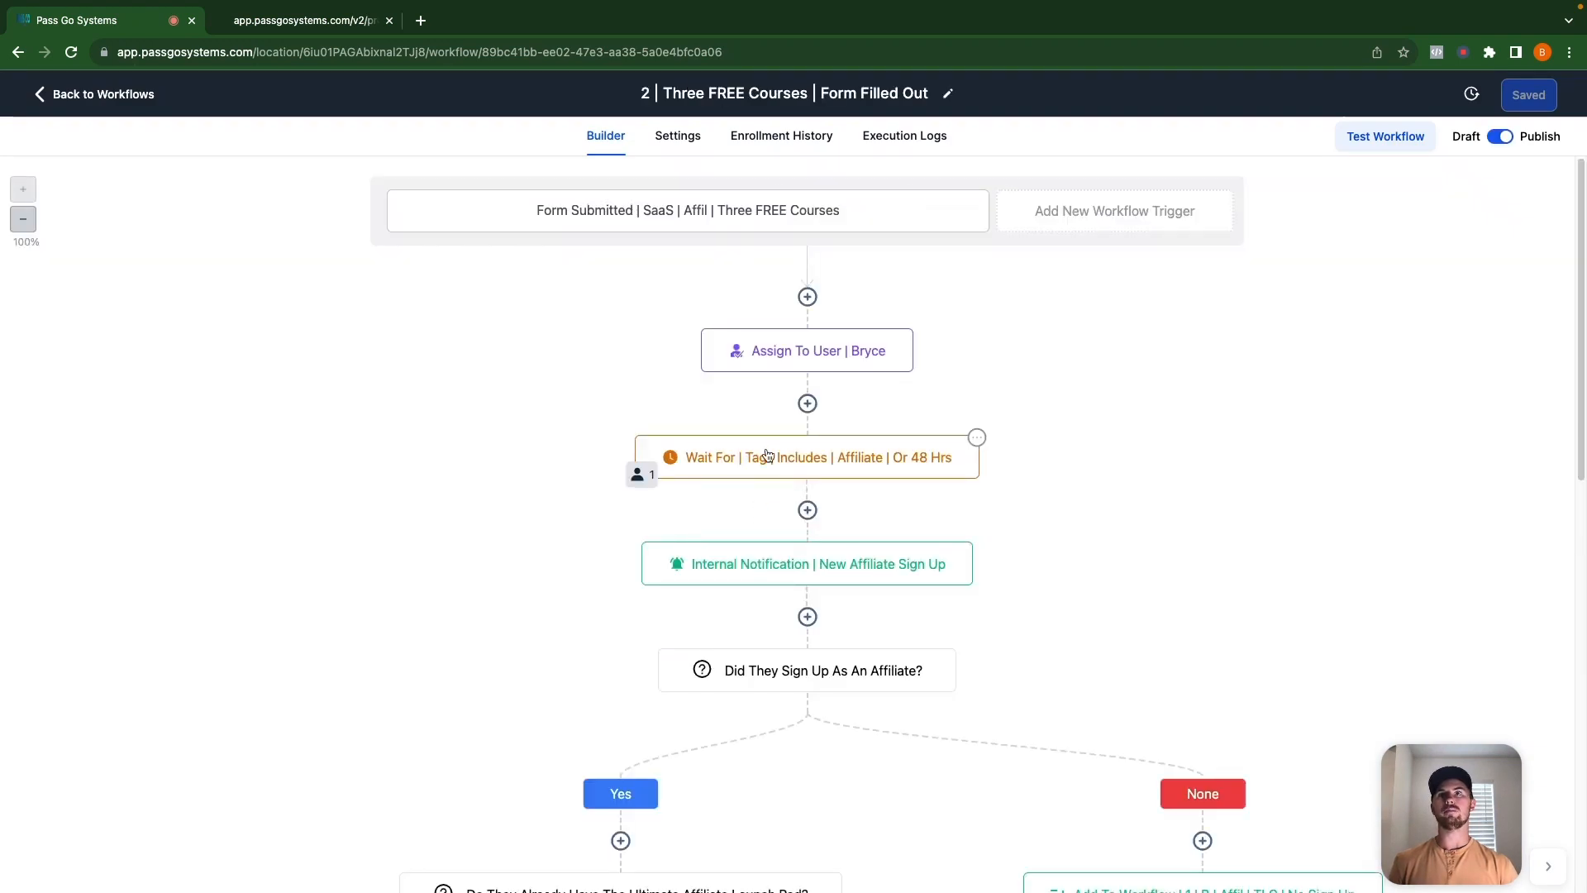
Check which contact is held at the affiliate-tag Wait step and review its wait condition.
{"action": "left_click", "coordinate": [640, 475]}
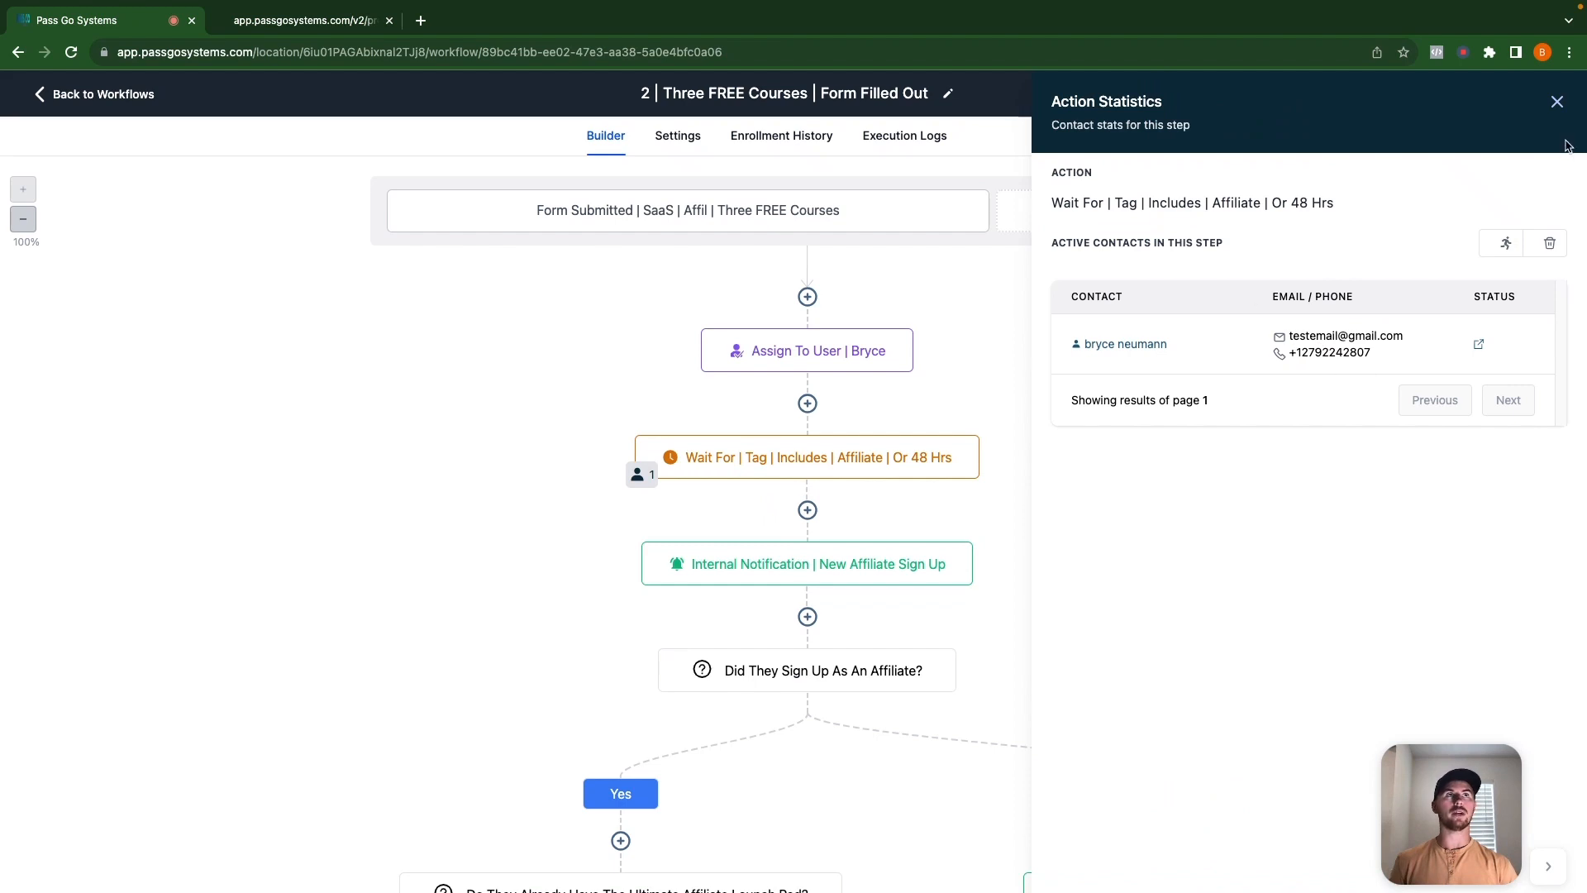
{"action": "left_click", "coordinate": [1557, 101]}
{"action": "left_click", "coordinate": [907, 453]}
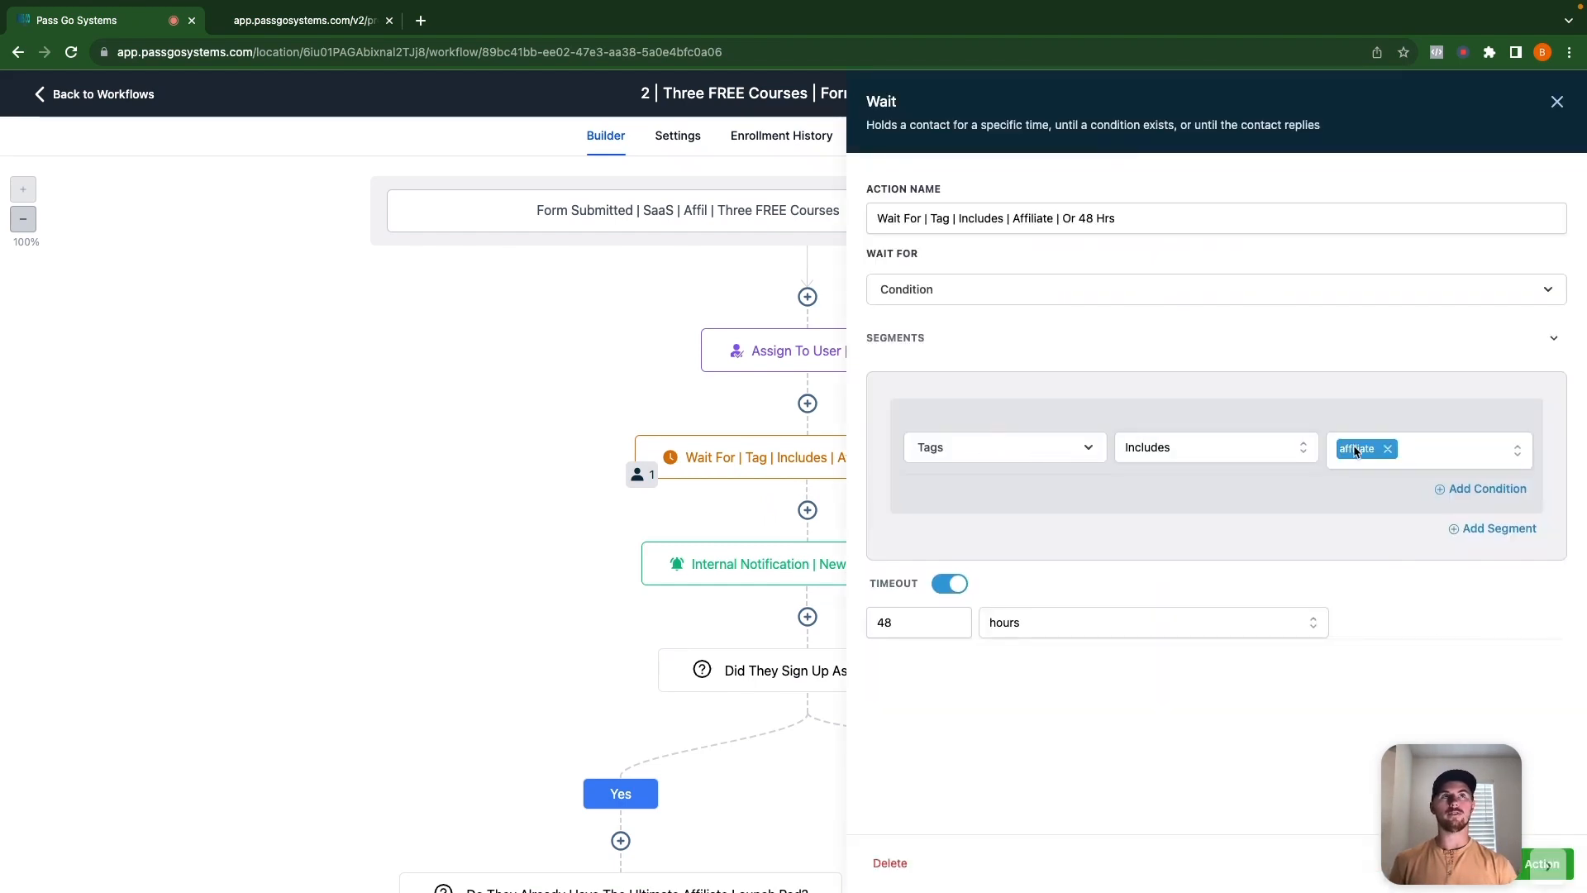
{"action": "left_click", "coordinate": [1557, 101]}
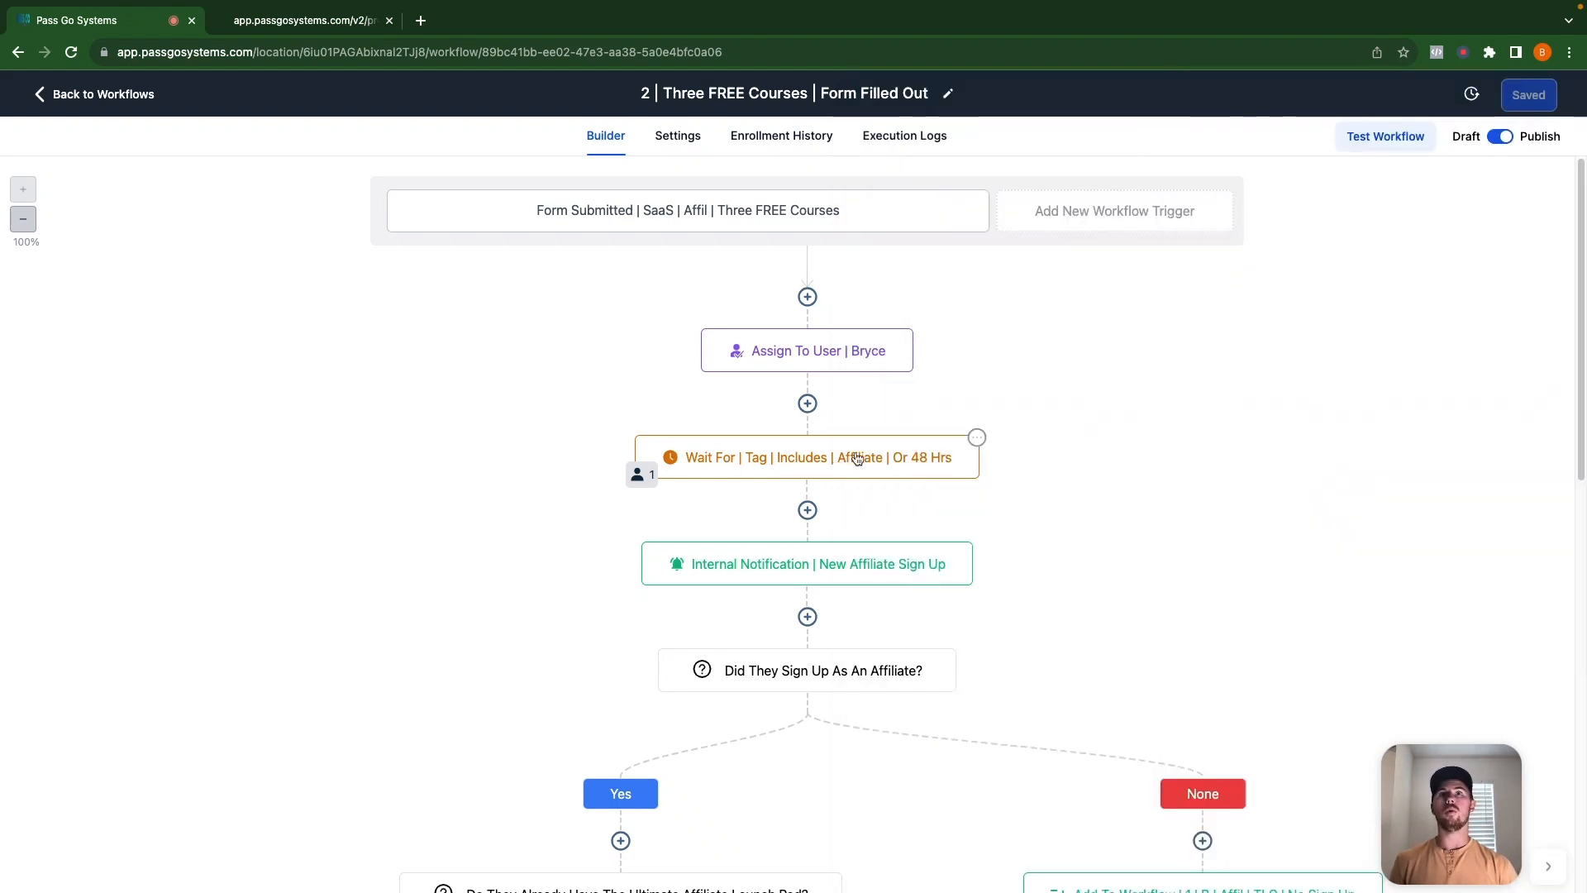
{"action": "scroll", "coordinate": [861, 520], "scroll_direction": "down", "scroll_amount": 1}
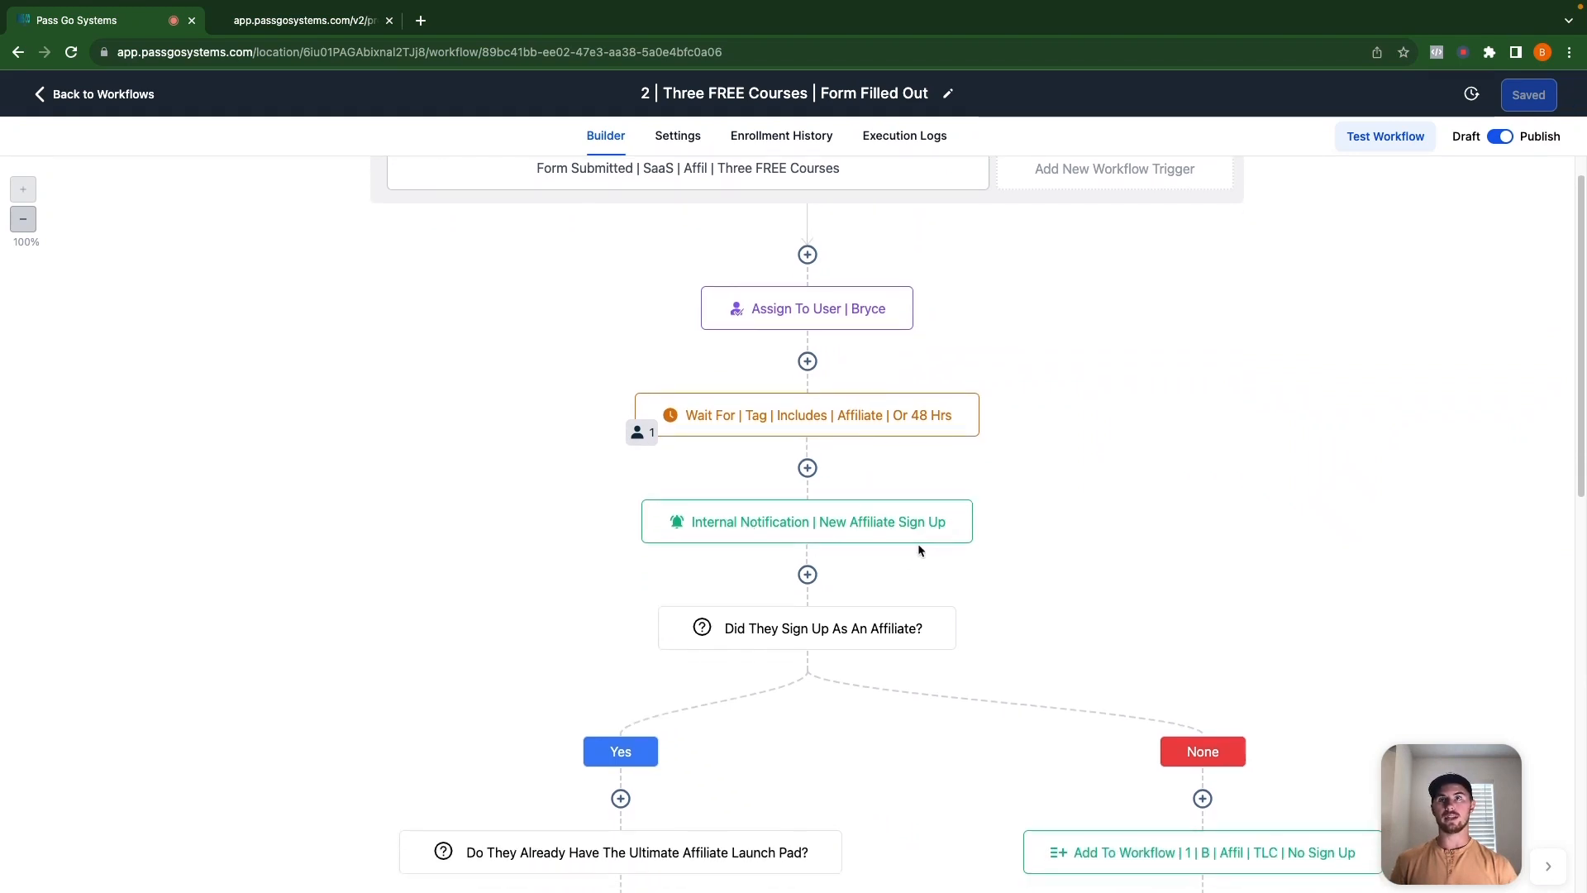
{"action": "scroll", "coordinate": [917, 542], "scroll_direction": "down", "scroll_amount": 2}
{"action": "scroll", "coordinate": [849, 573], "scroll_direction": "up", "scroll_amount": 3}
{"action": "scroll", "coordinate": [843, 603], "scroll_direction": "down", "scroll_amount": 2}
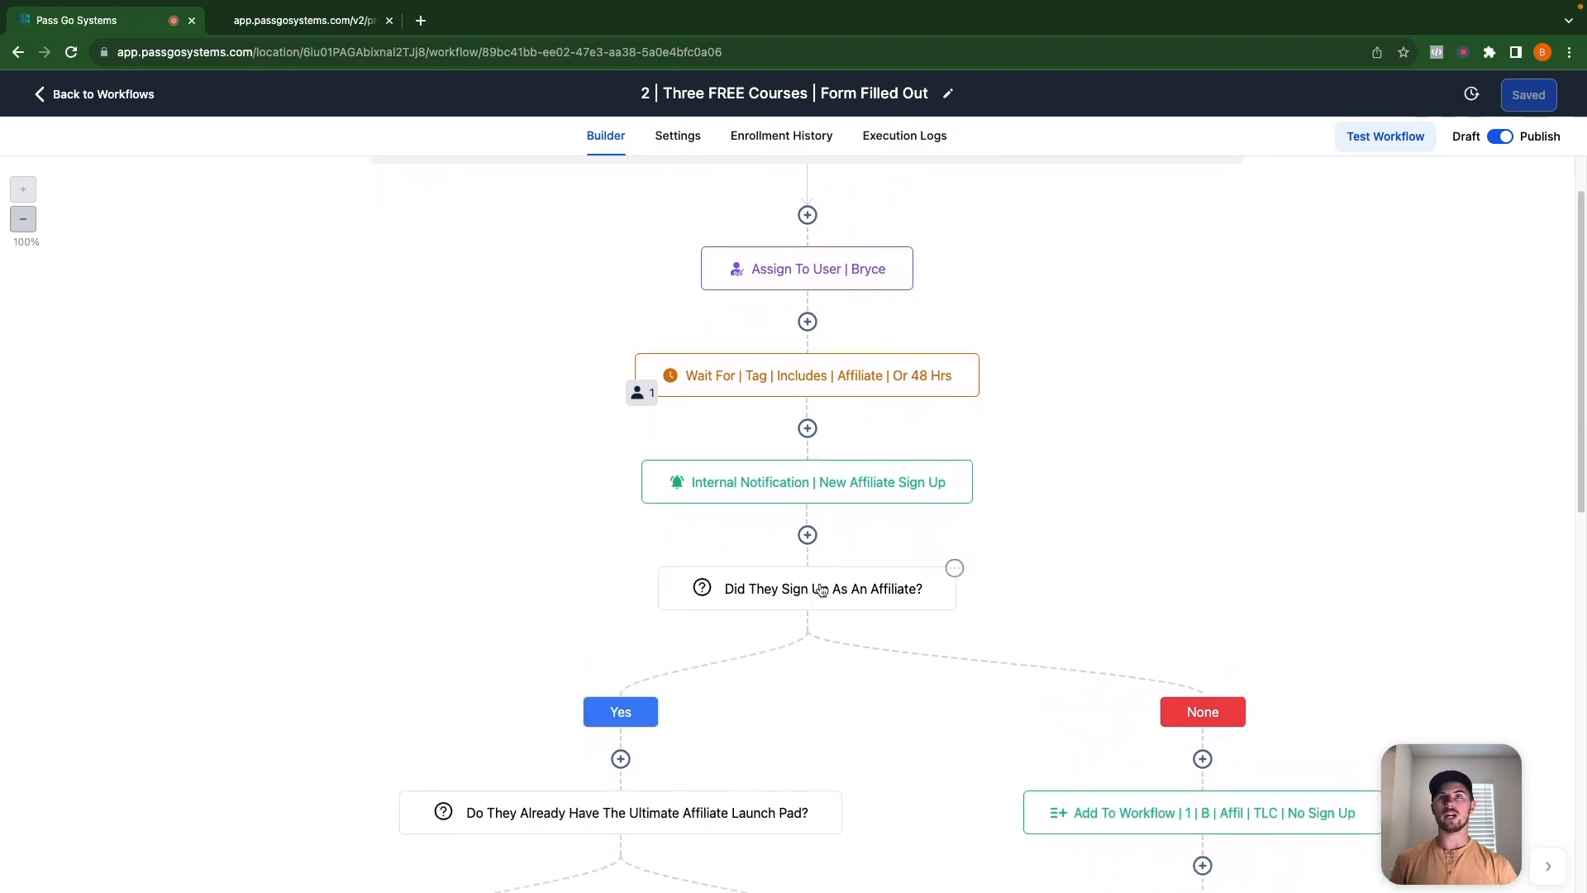
{"action": "left_click", "coordinate": [829, 592]}
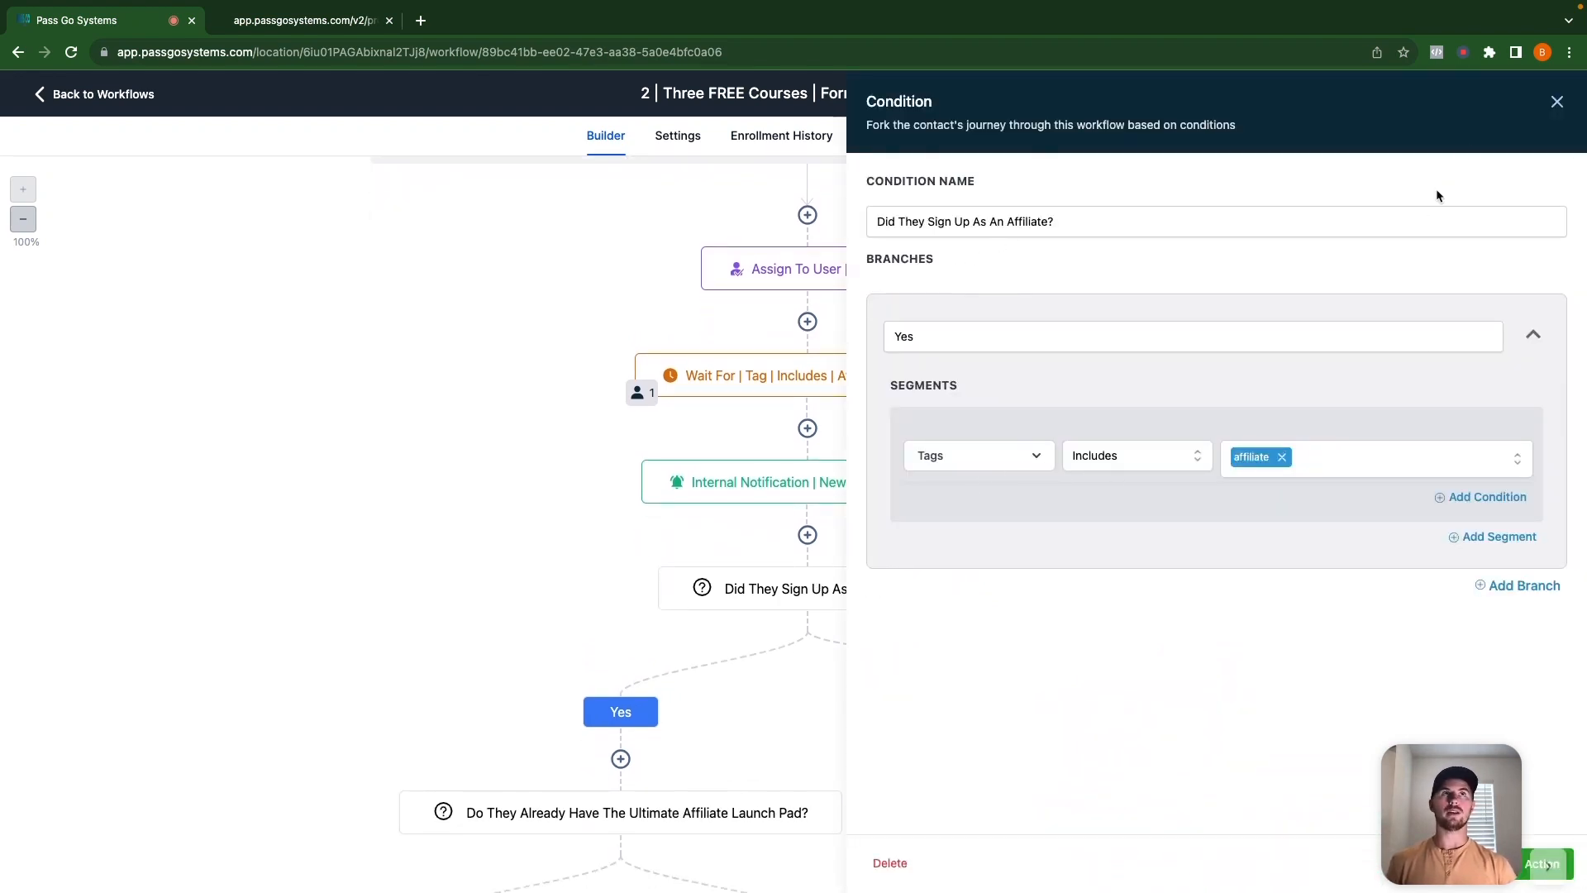
{"action": "left_click", "coordinate": [1557, 100]}
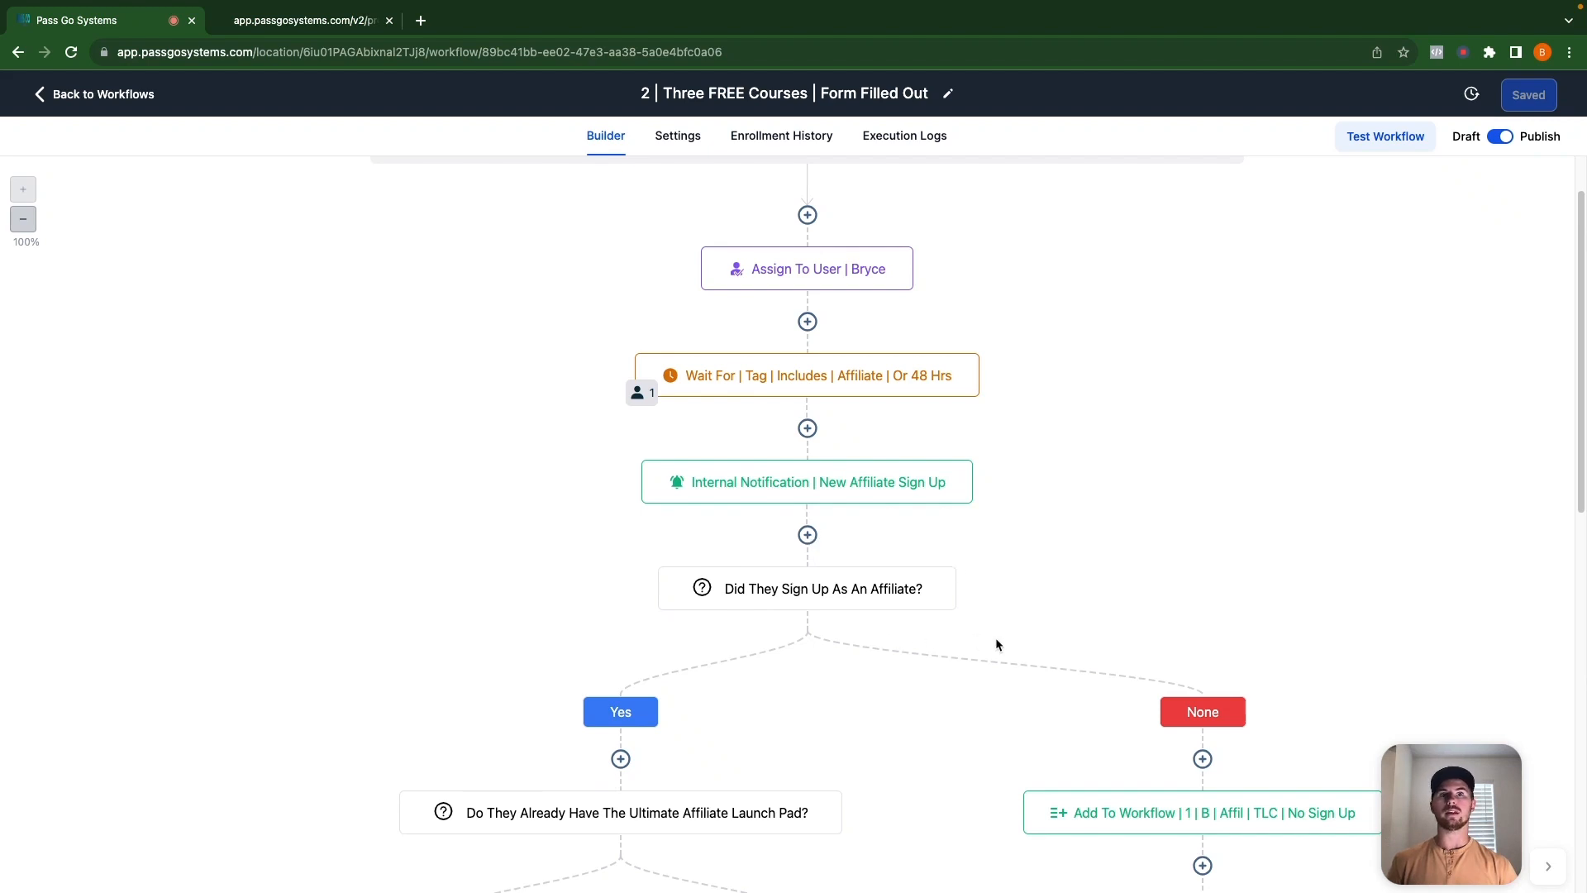
{"action": "scroll", "coordinate": [810, 653], "scroll_direction": "down", "scroll_amount": 3}
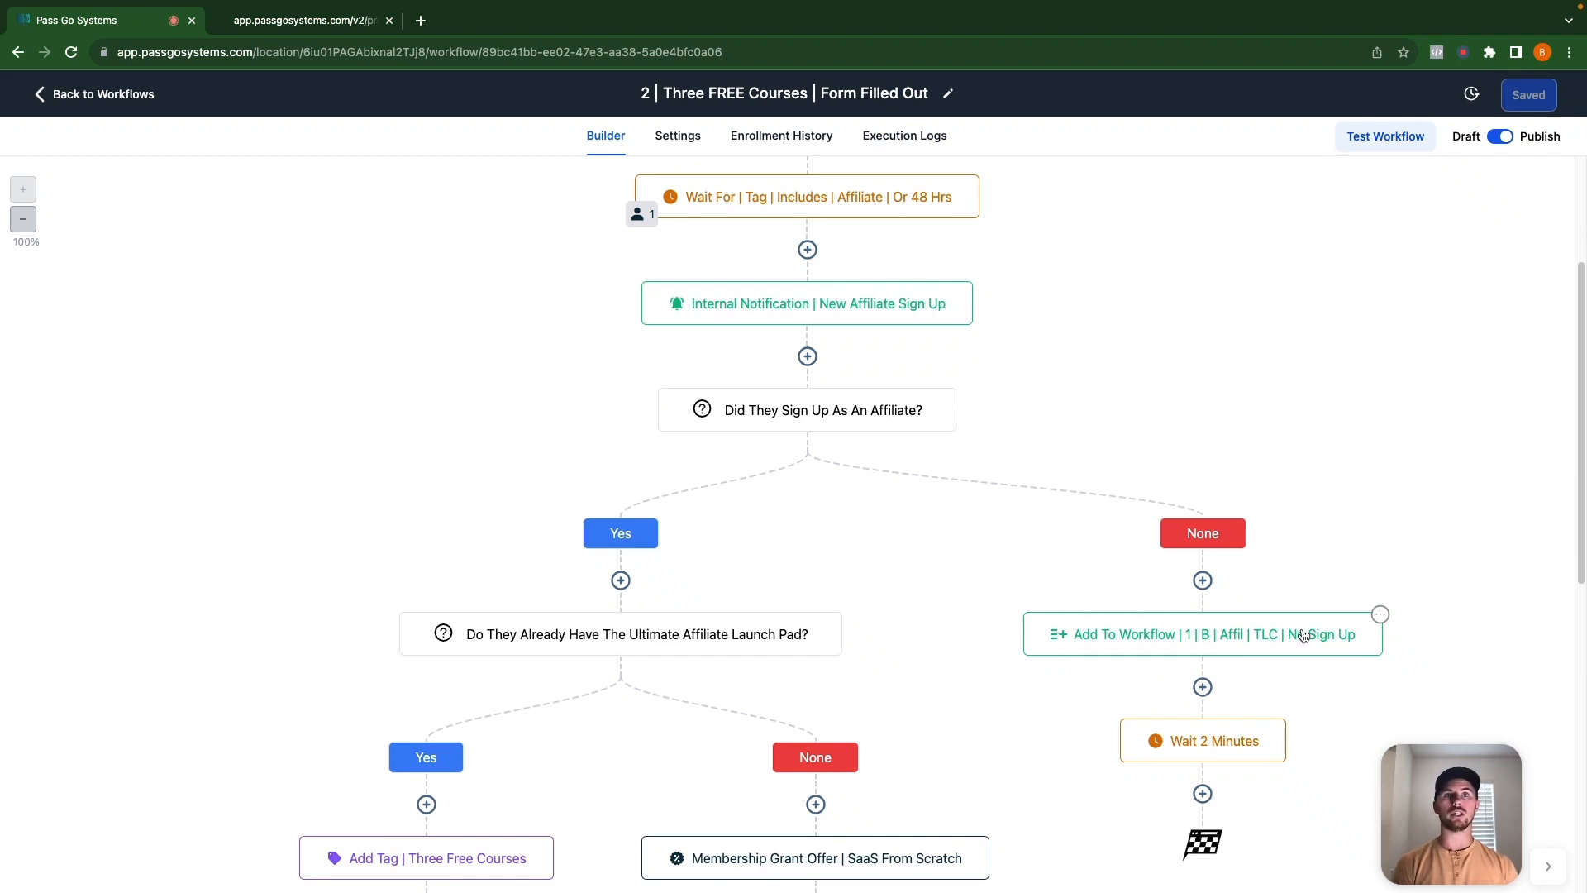
{"action": "scroll", "coordinate": [1240, 740], "scroll_direction": "down", "scroll_amount": 1}
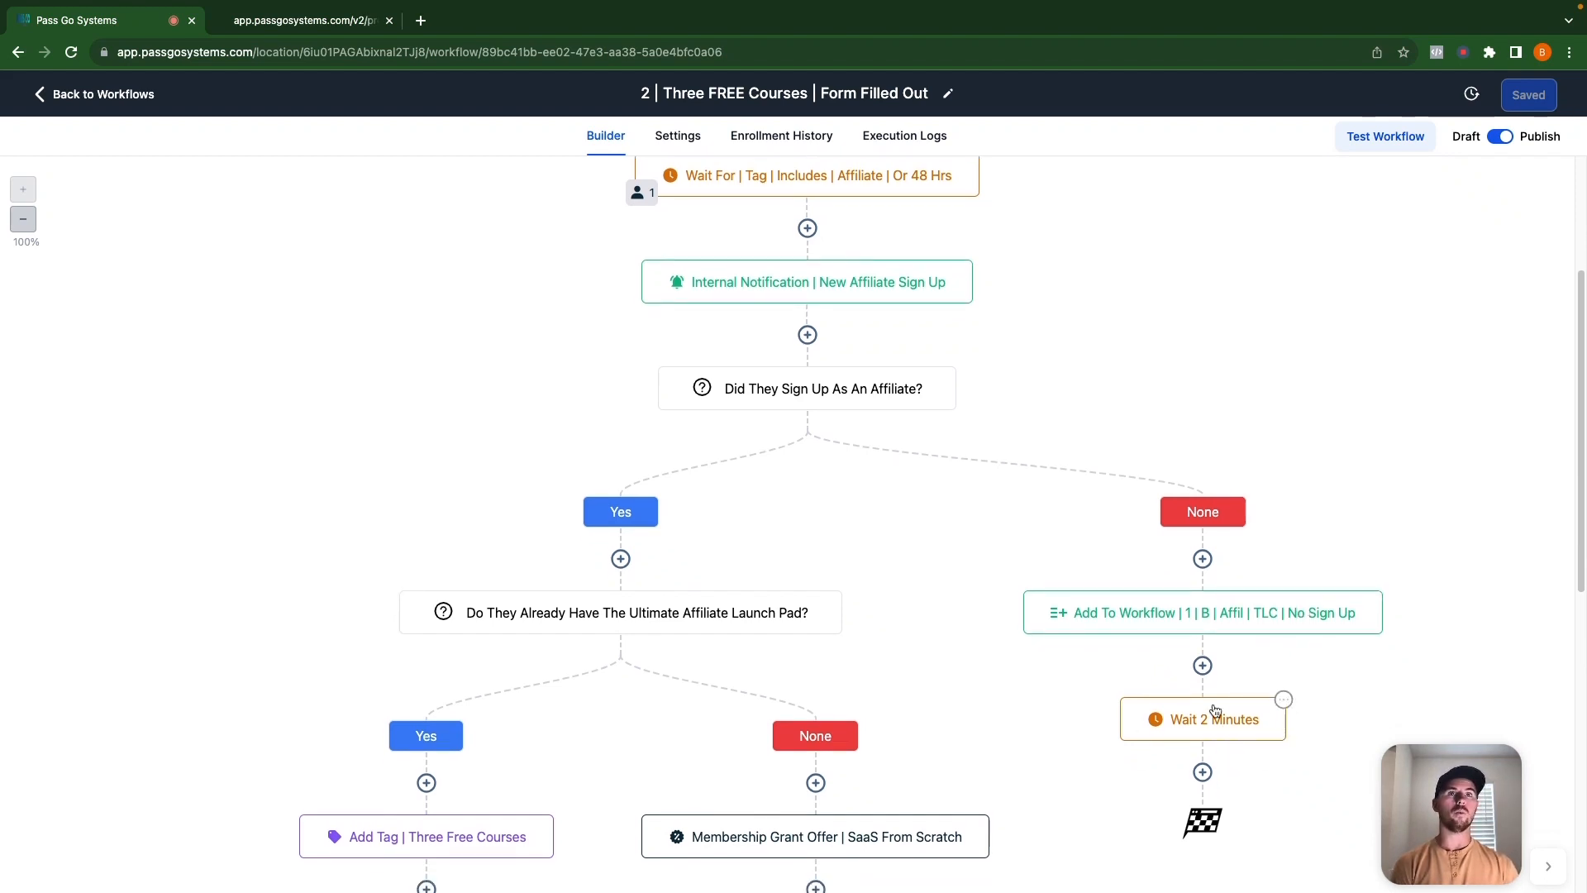
{"action": "scroll", "coordinate": [1240, 754], "scroll_direction": "down", "scroll_amount": 1}
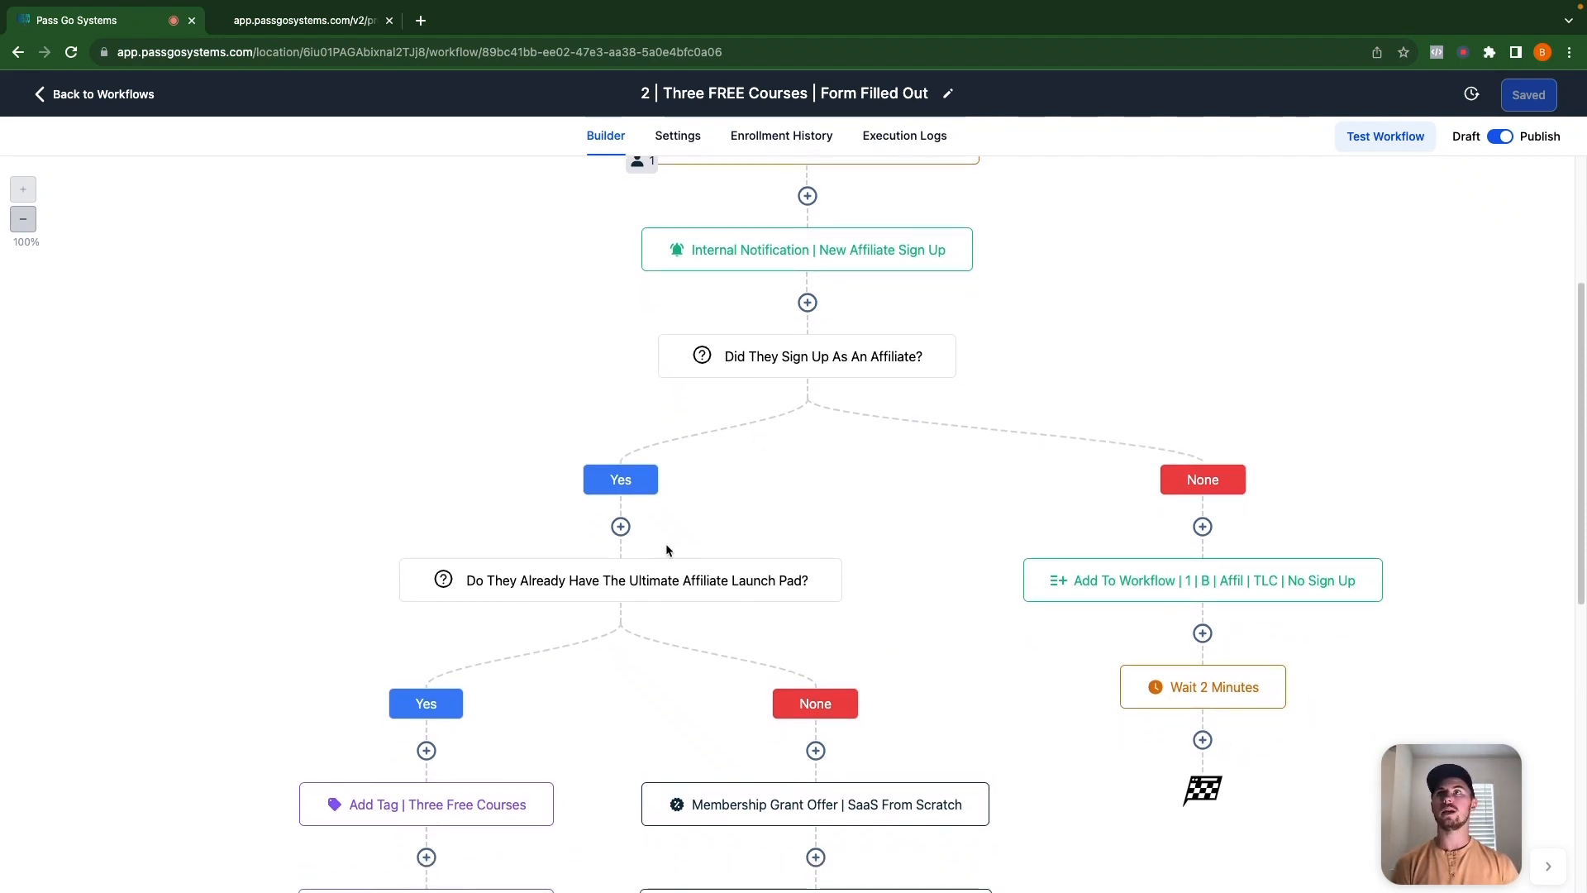
{"action": "scroll", "coordinate": [666, 545], "scroll_direction": "down", "scroll_amount": 1}
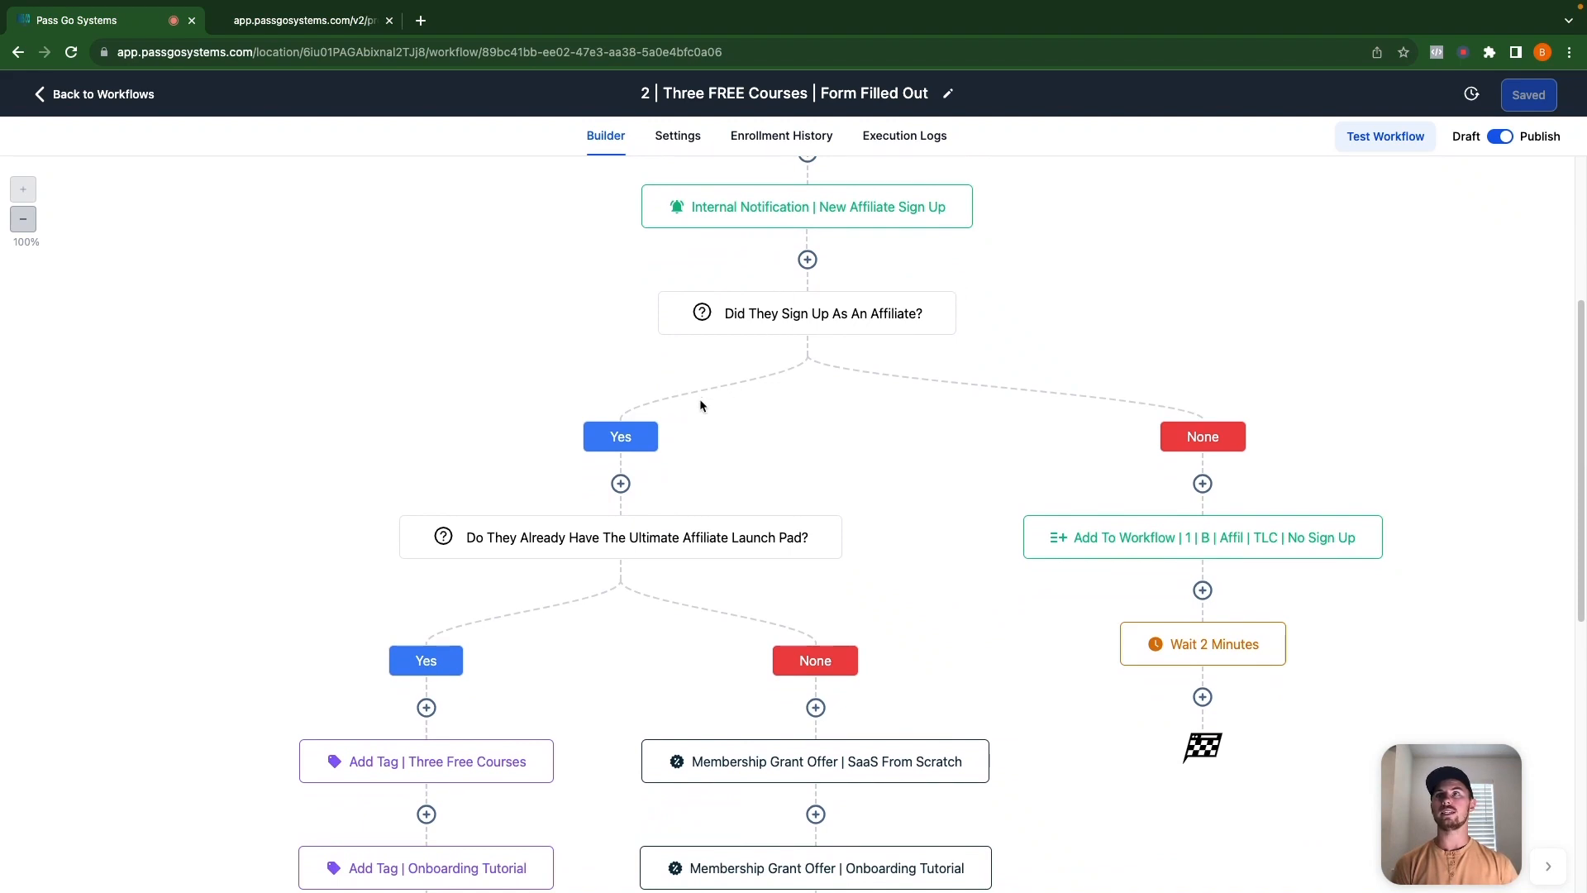
Inspect the Ultimate Affiliate Launch Pad condition, then close it and scroll down the workflow.
{"action": "left_click", "coordinate": [593, 546]}
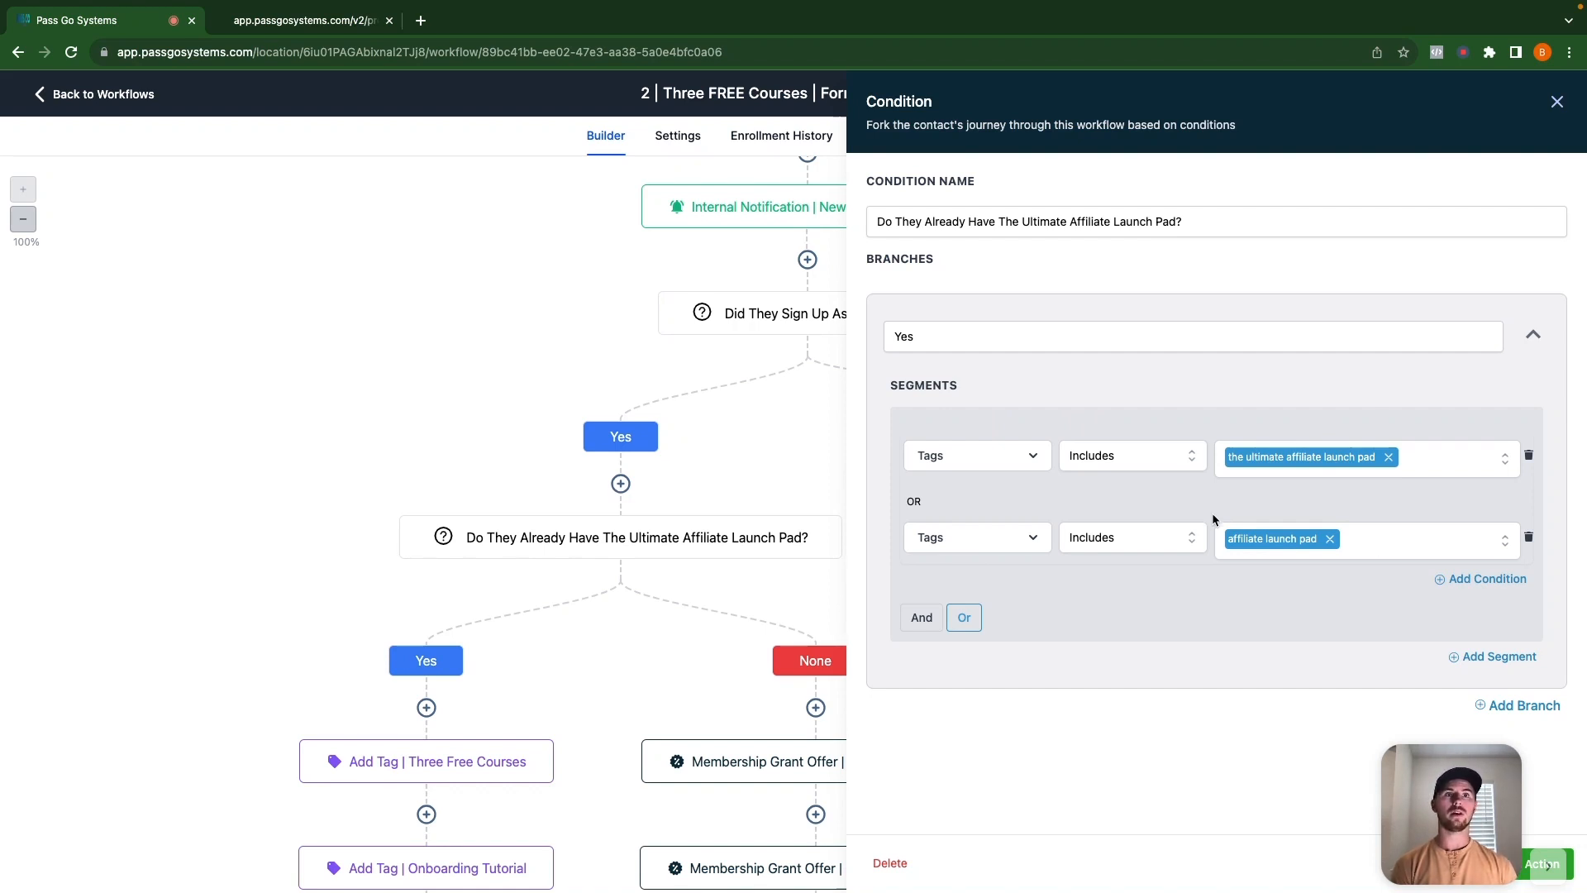
{"action": "left_click", "coordinate": [1556, 101]}
{"action": "scroll", "coordinate": [662, 592], "scroll_direction": "down", "scroll_amount": 2}
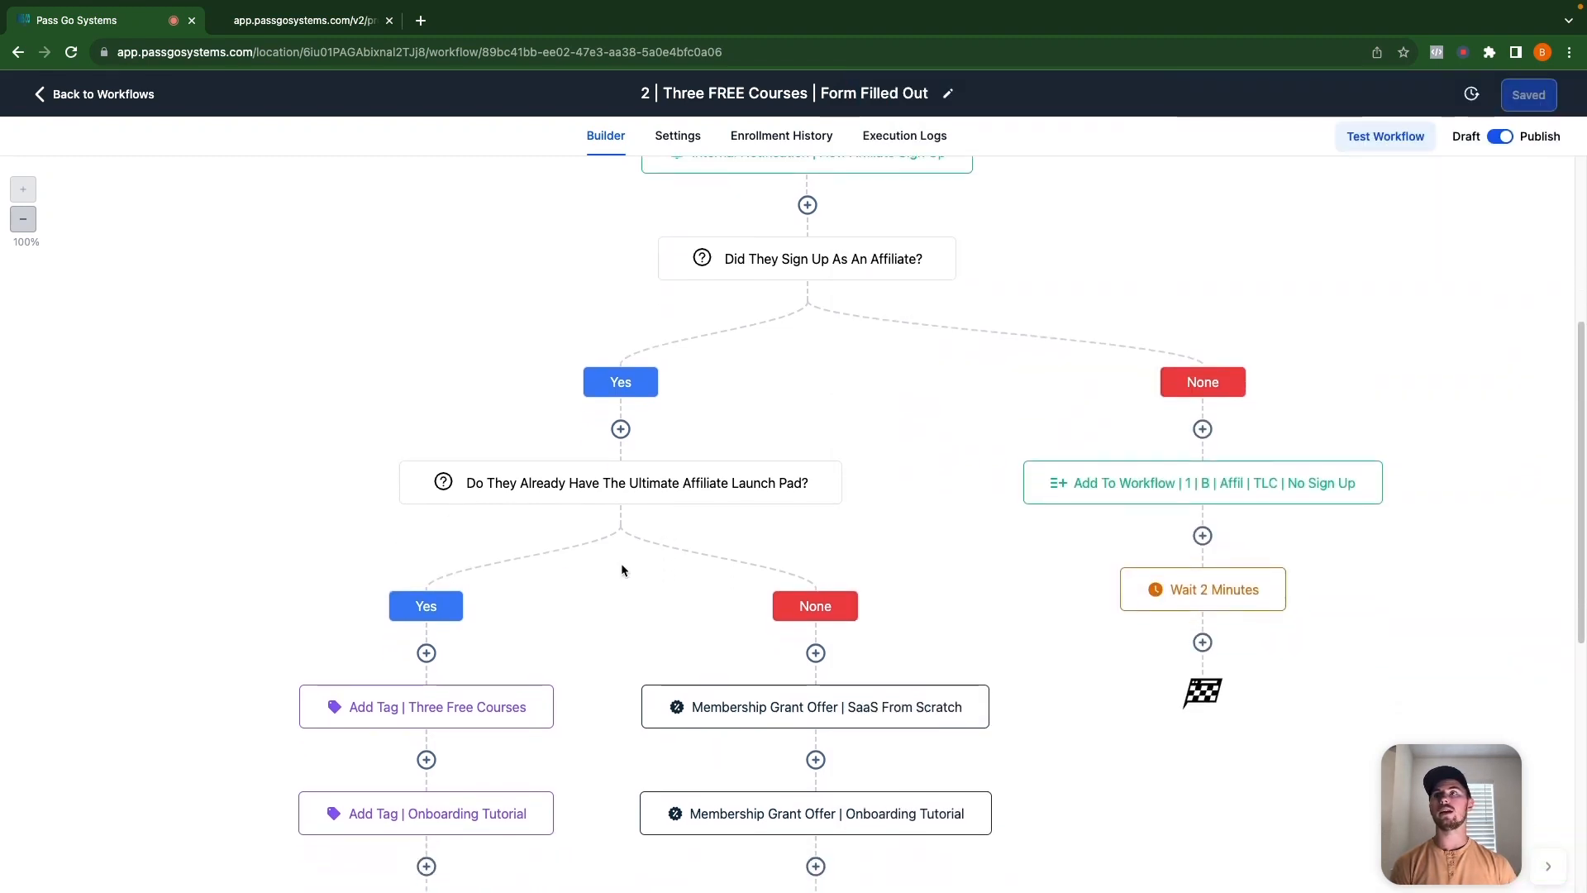
{"action": "scroll", "coordinate": [396, 645], "scroll_direction": "down", "scroll_amount": 3}
{"action": "scroll", "coordinate": [410, 657], "scroll_direction": "down", "scroll_amount": 6}
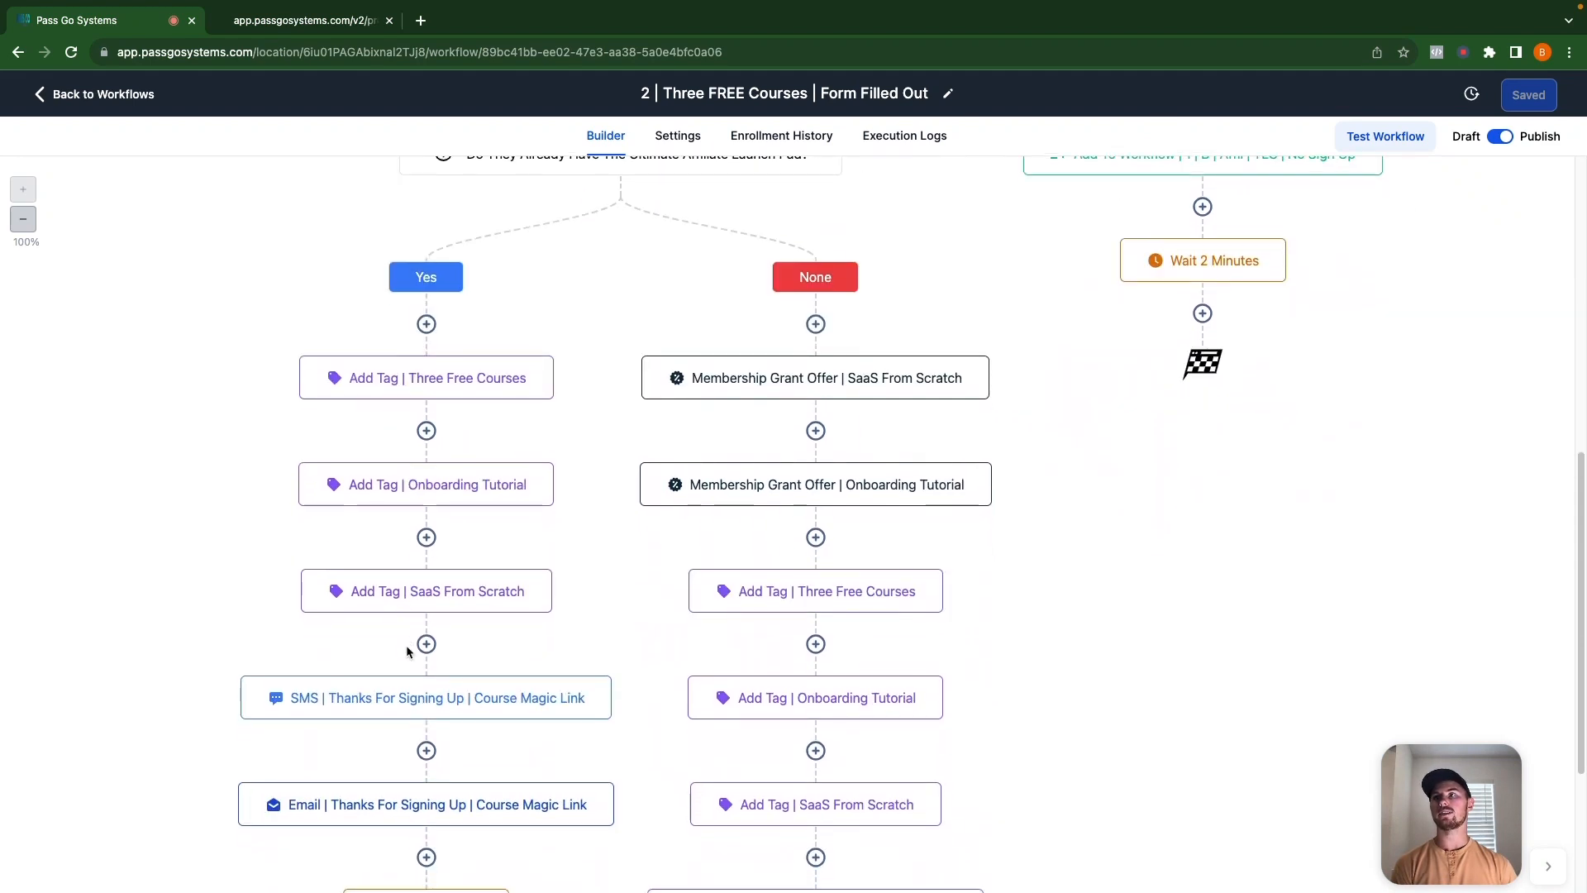
Read the Yes branch's thank-you SMS and the 'Here's Your THREE FREE Courses!!!' email.
{"action": "left_click", "coordinate": [420, 704]}
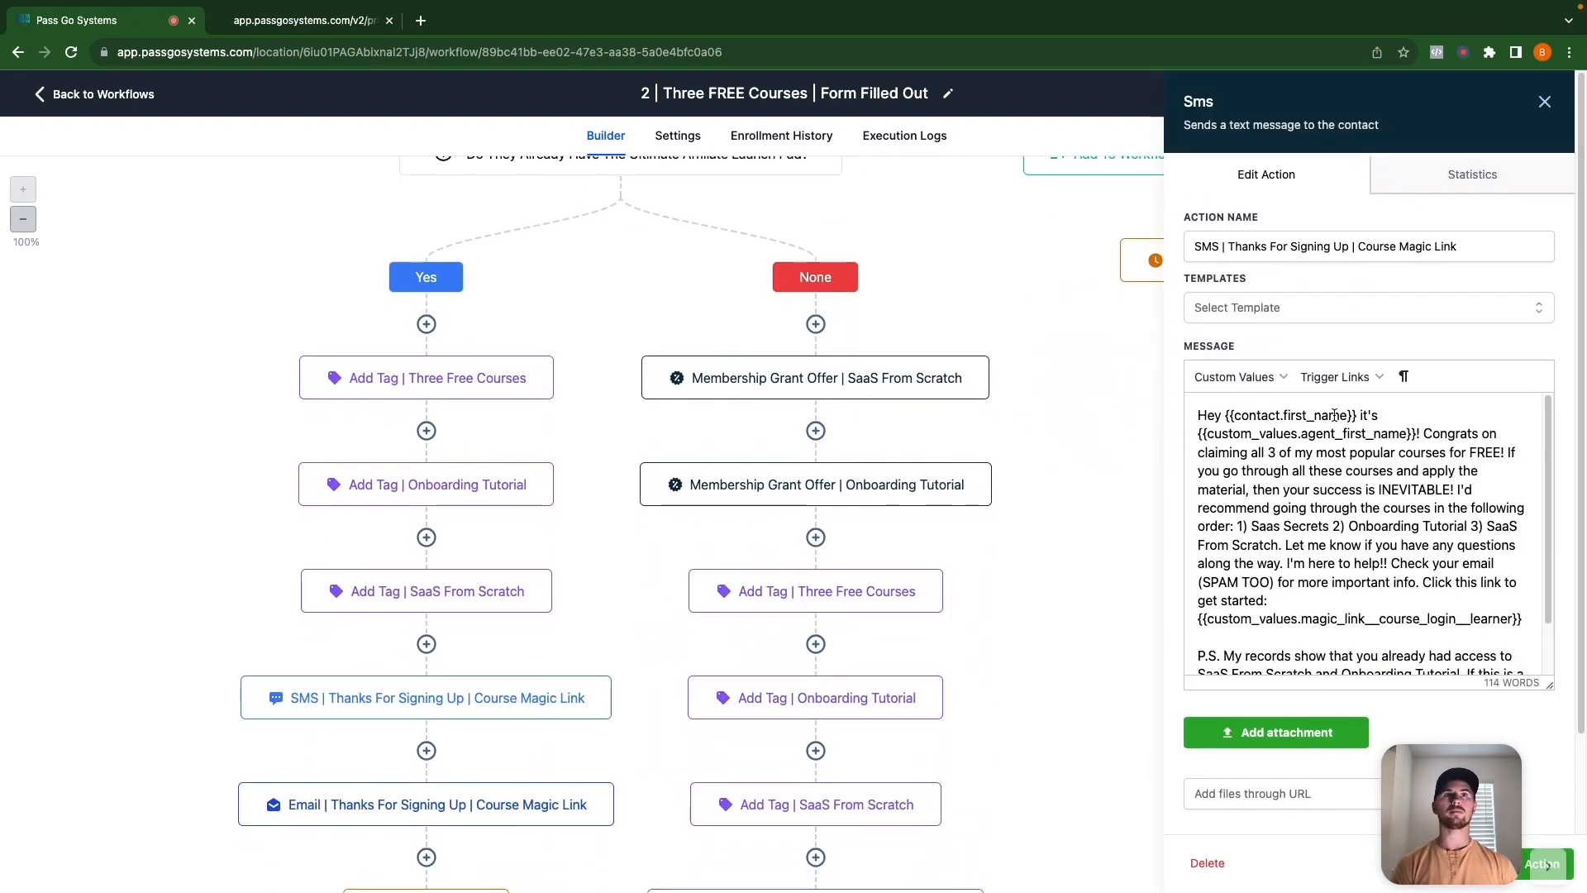
{"action": "scroll", "coordinate": [1398, 460], "scroll_direction": "down", "scroll_amount": 3}
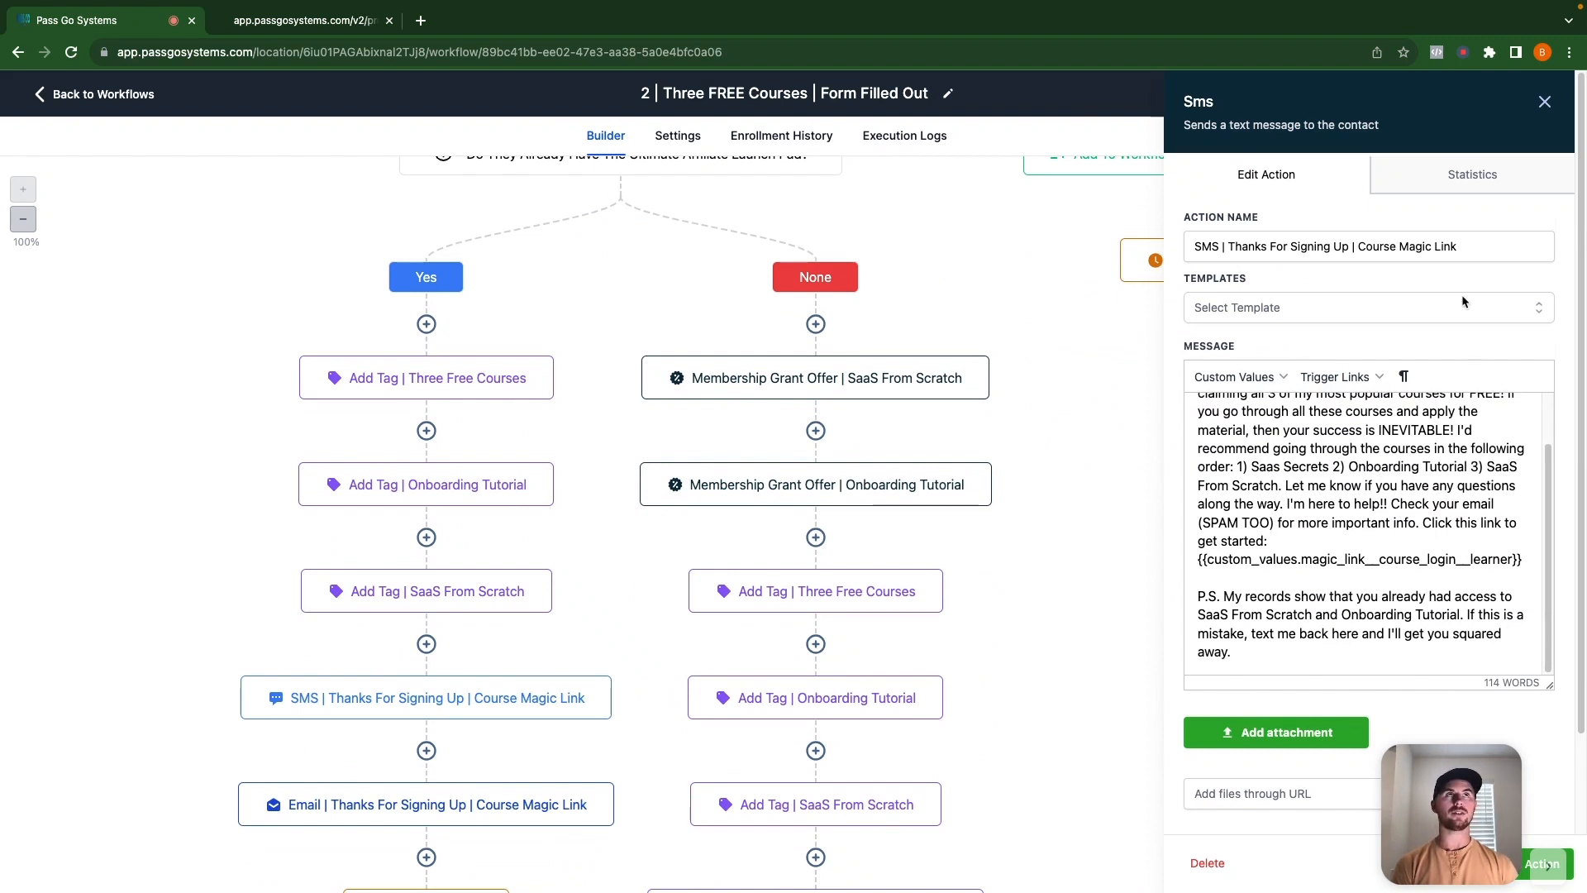
{"action": "left_click", "coordinate": [1543, 102]}
{"action": "left_click", "coordinate": [373, 809]}
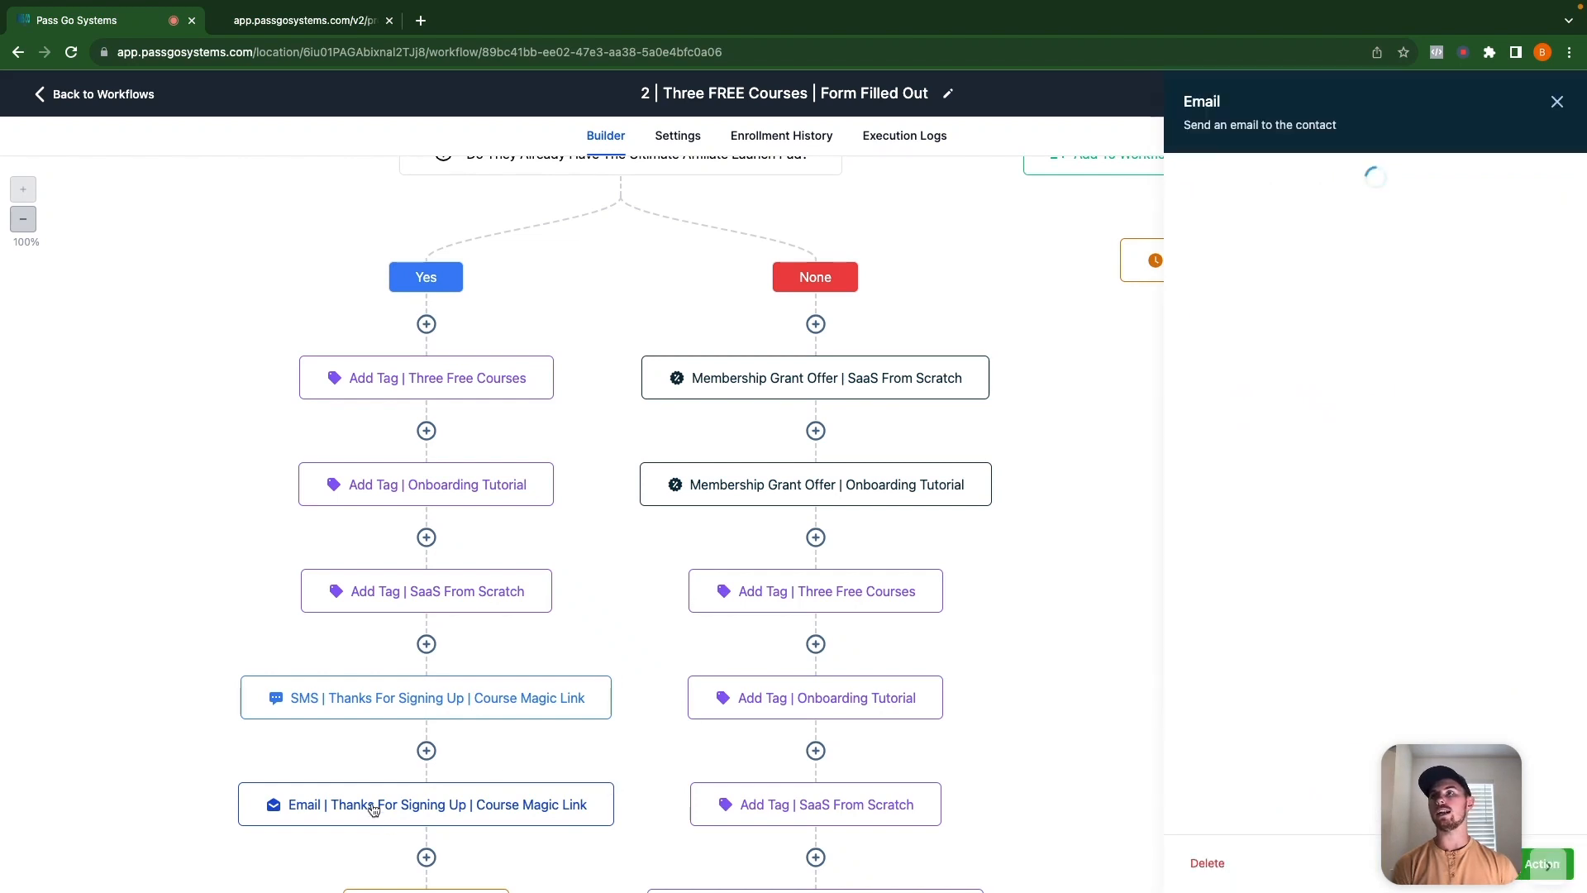
{"action": "scroll", "coordinate": [1211, 716], "scroll_direction": "down", "scroll_amount": 5}
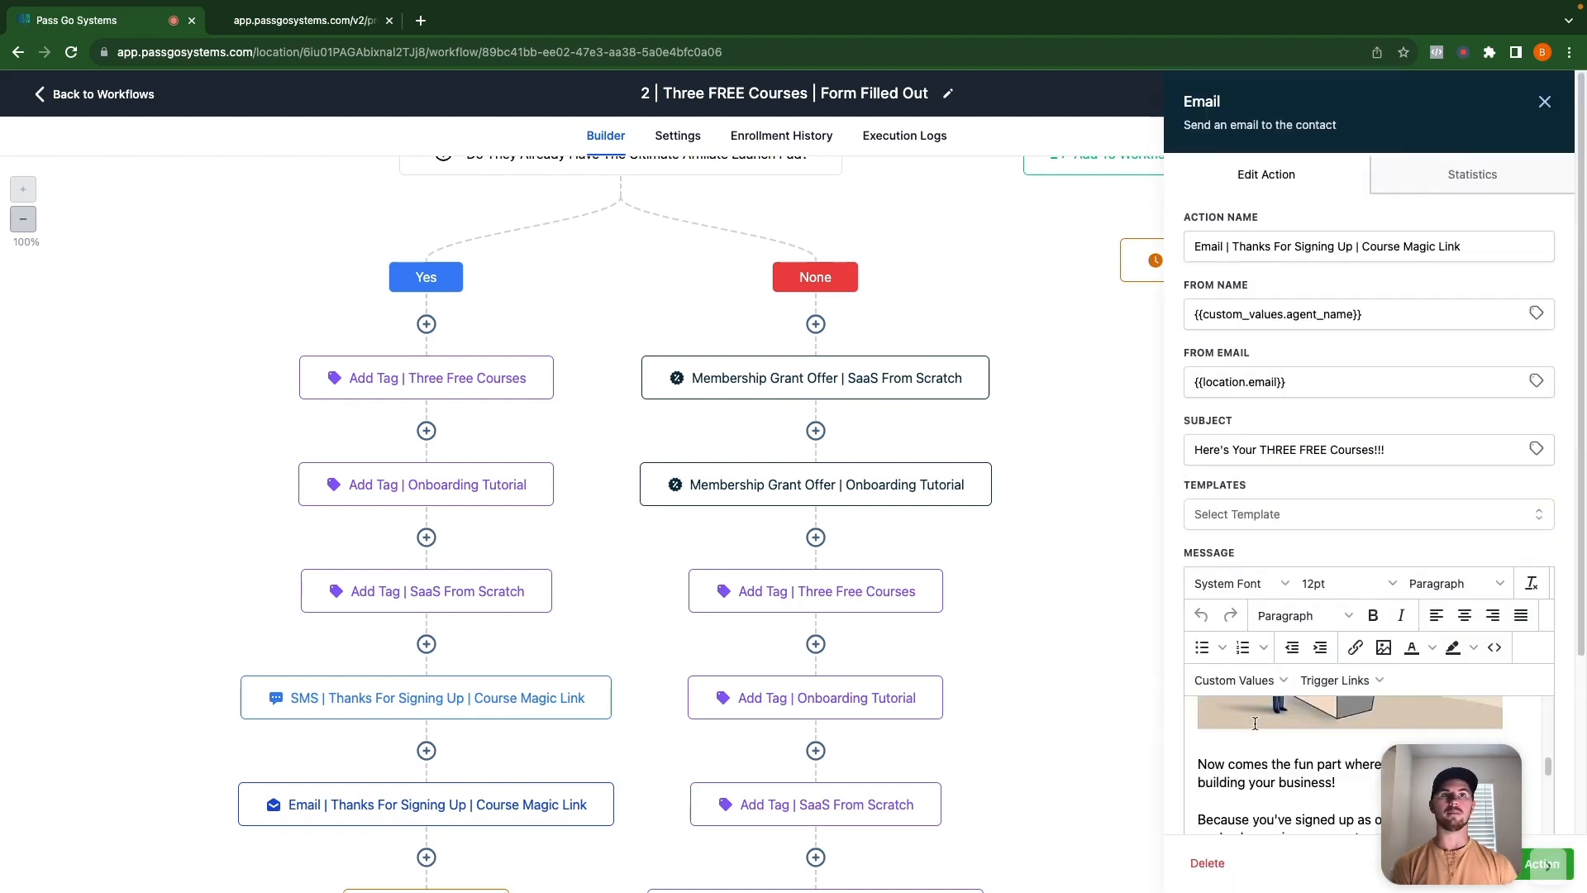
{"action": "scroll", "coordinate": [1339, 762], "scroll_direction": "up", "scroll_amount": 5}
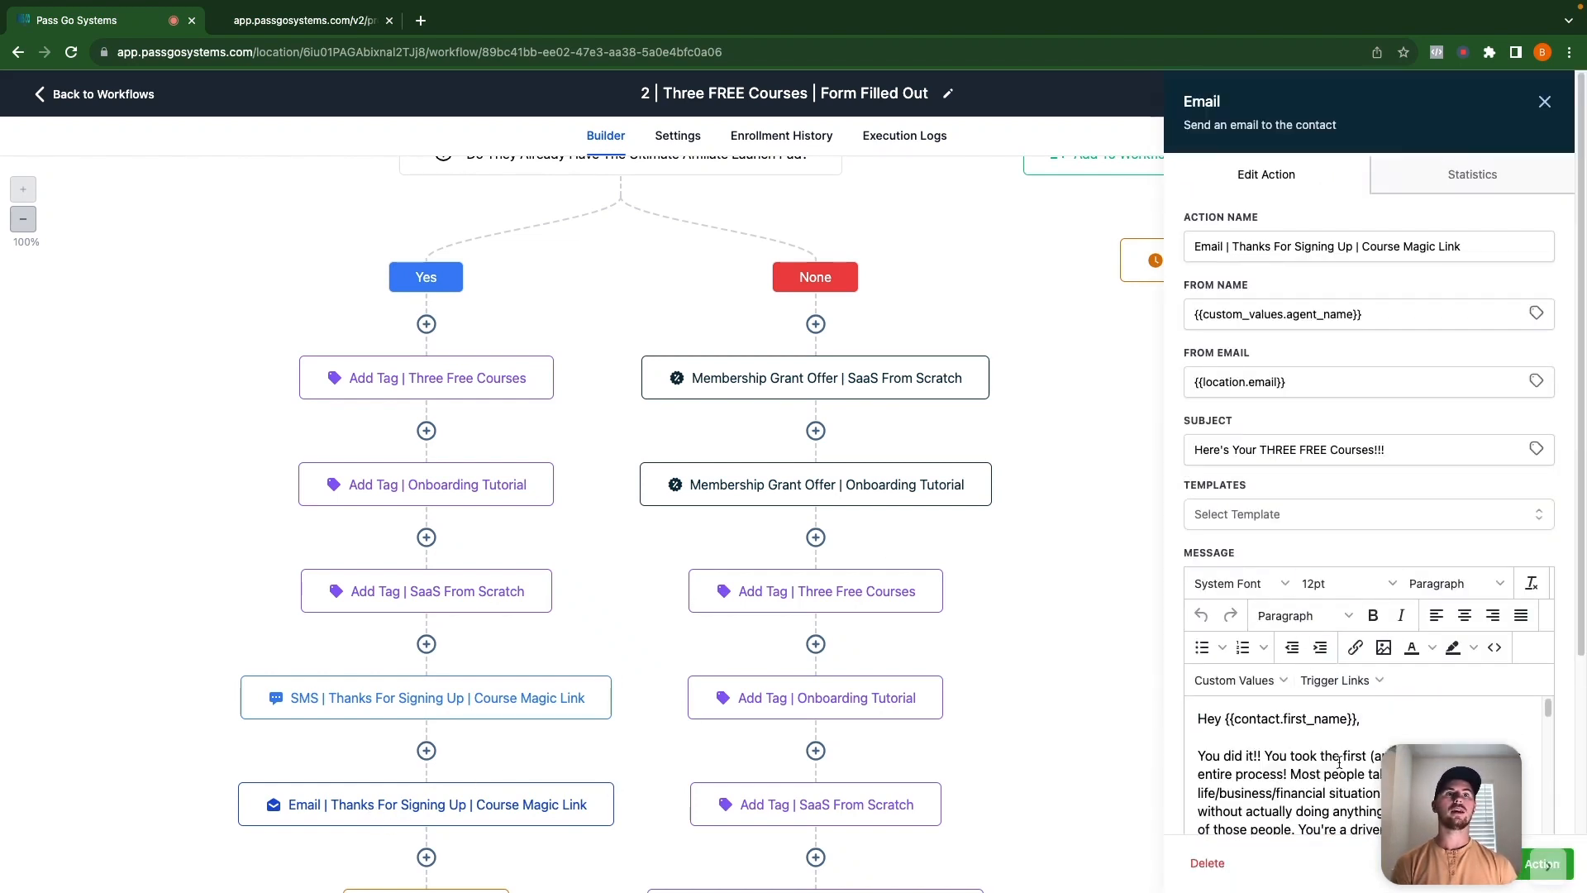
{"action": "left_click", "coordinate": [1538, 102]}
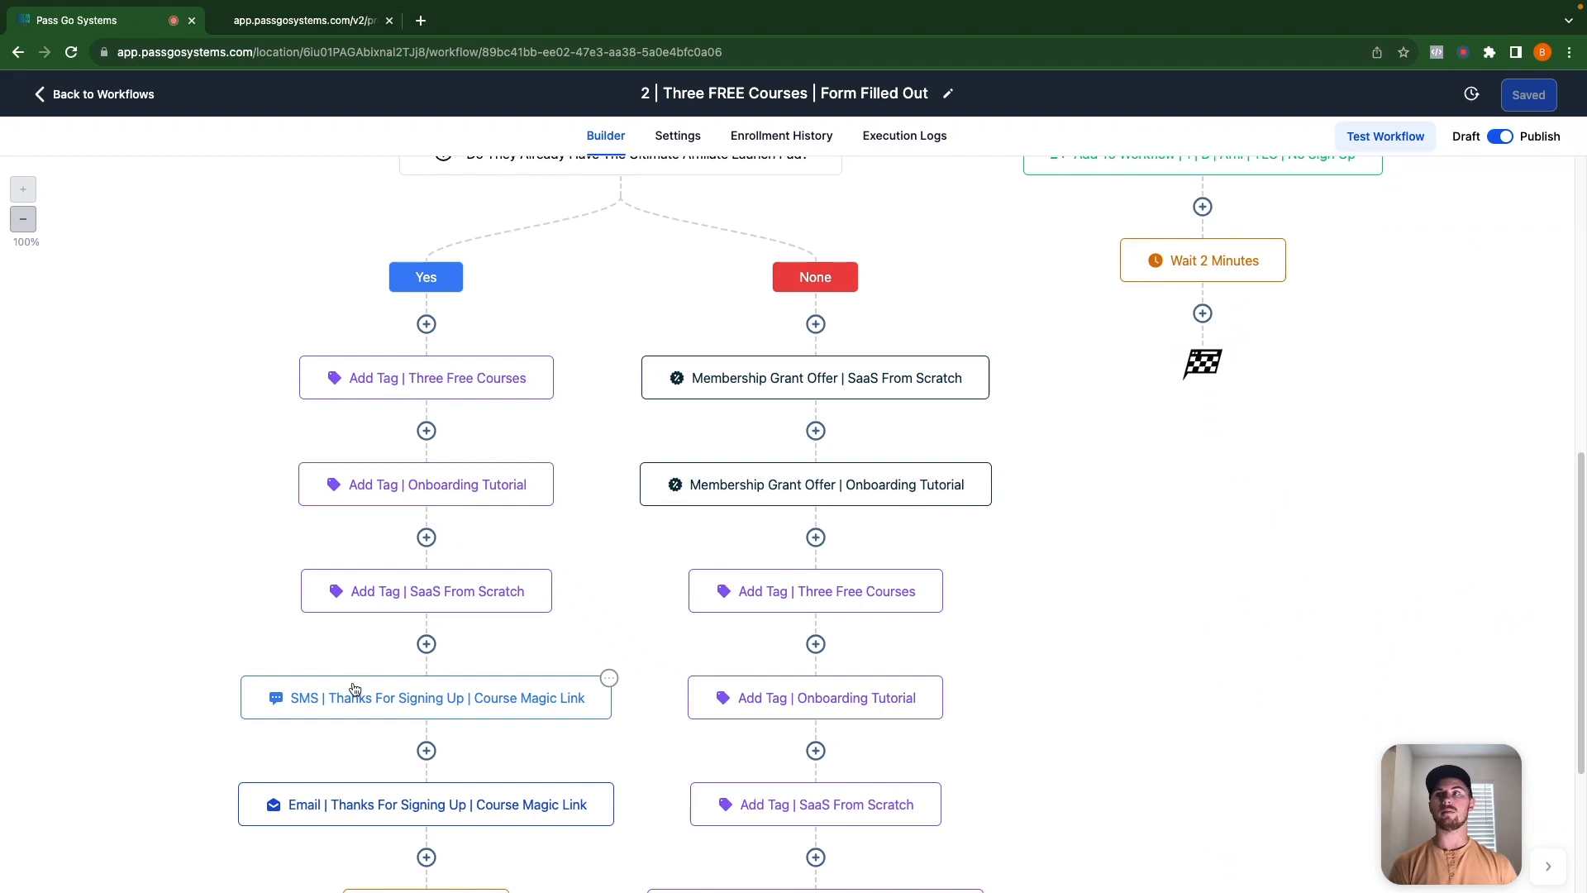
Scroll through the None branch of the Three FREE Courses workflow.
{"action": "scroll", "coordinate": [360, 689], "scroll_direction": "down", "scroll_amount": 3}
{"action": "scroll", "coordinate": [503, 658], "scroll_direction": "up", "scroll_amount": 10}
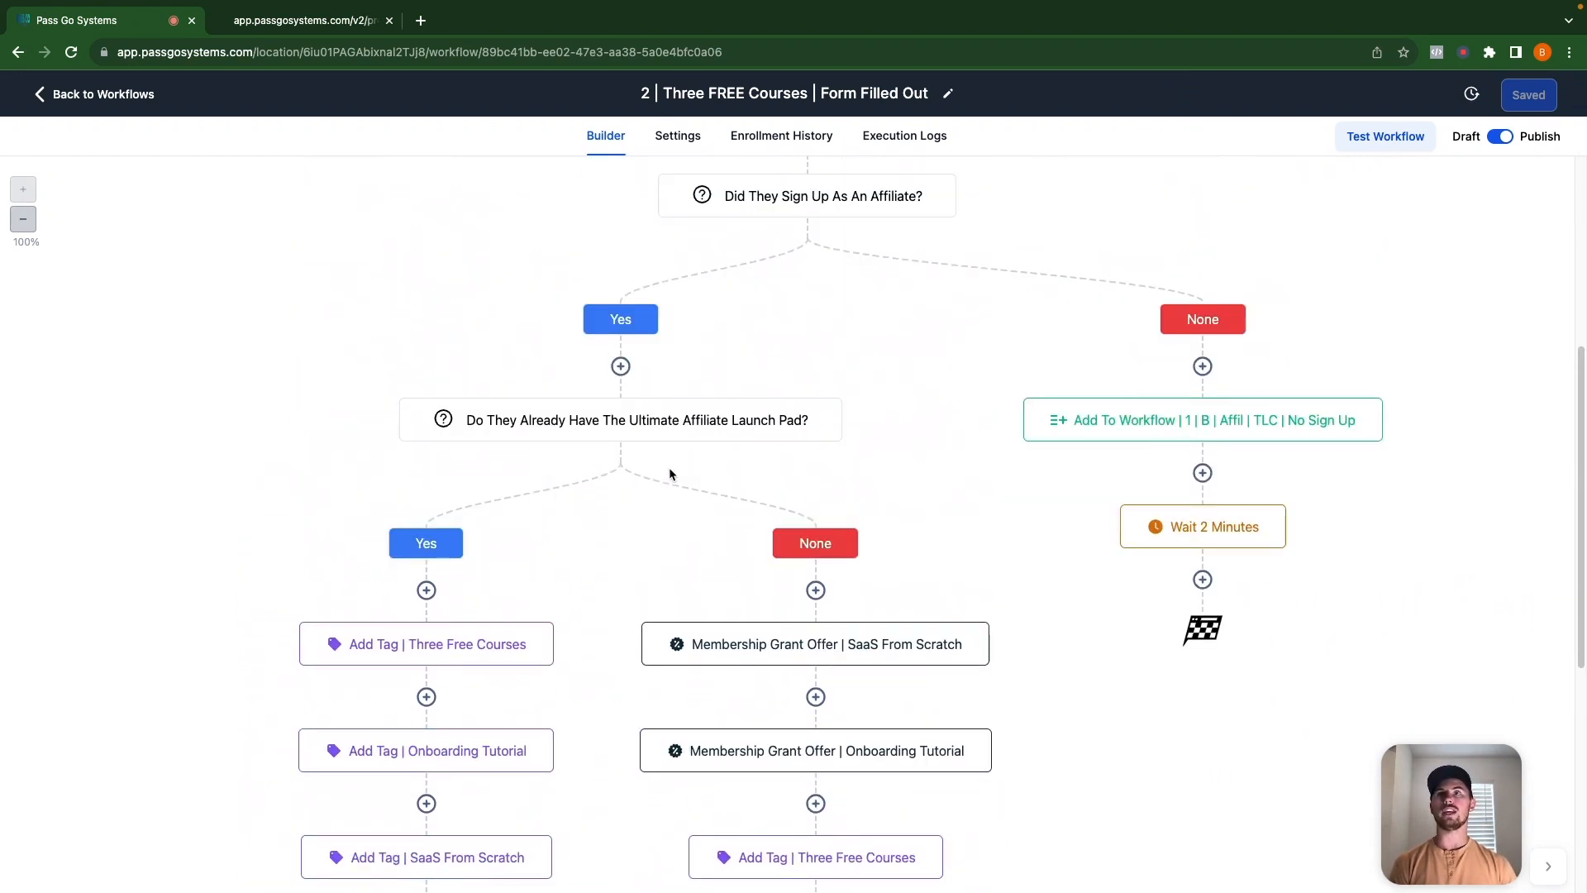
{"action": "scroll", "coordinate": [868, 582], "scroll_direction": "down", "scroll_amount": 1}
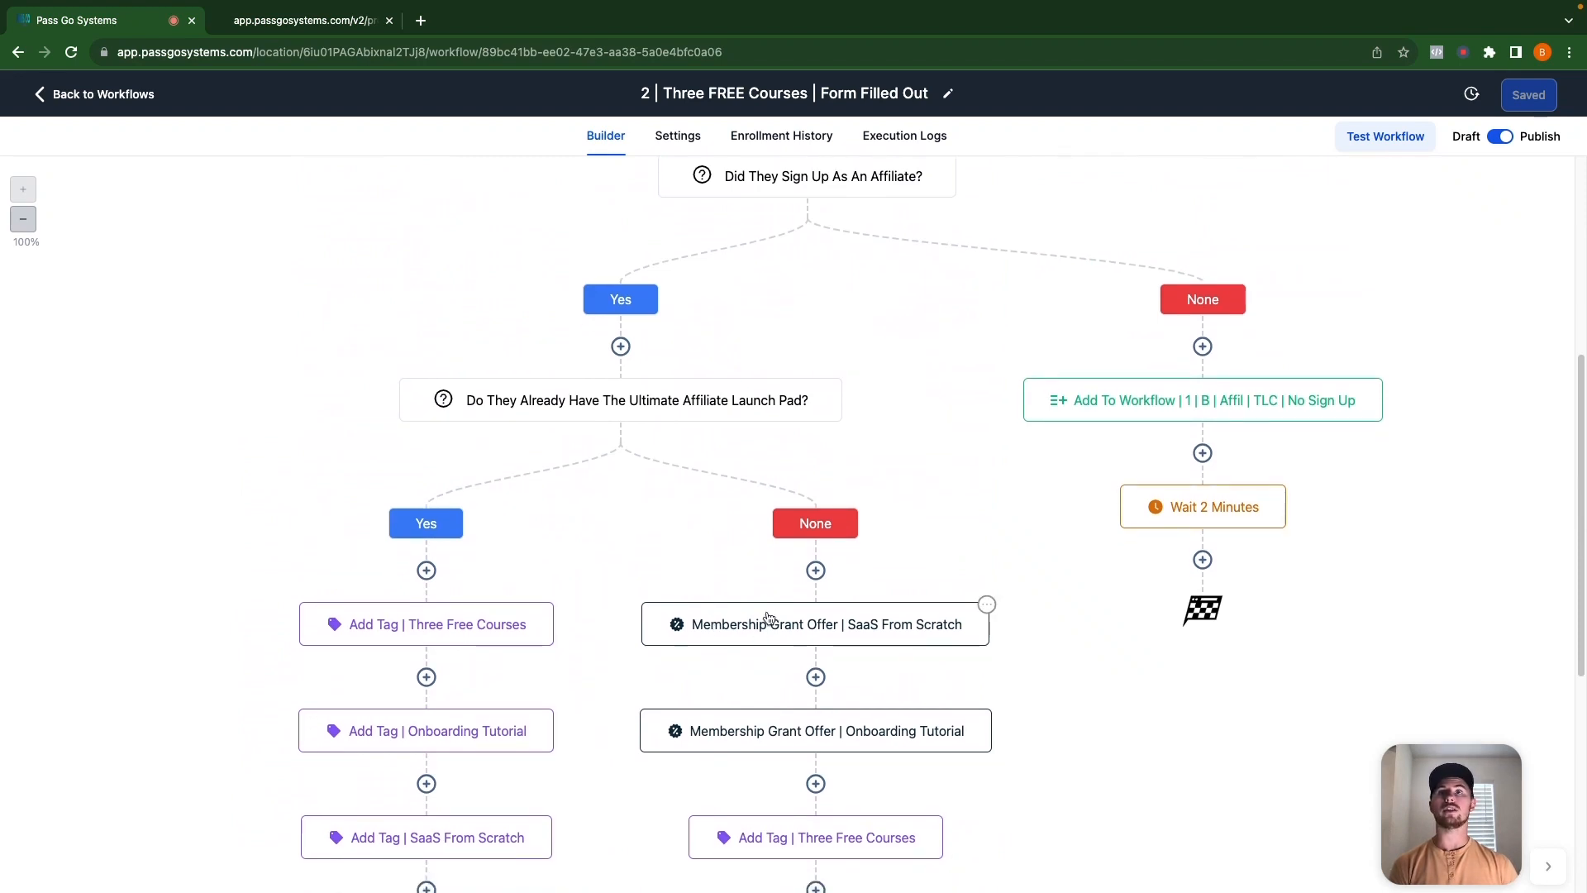
{"action": "scroll", "coordinate": [809, 616], "scroll_direction": "down", "scroll_amount": 1}
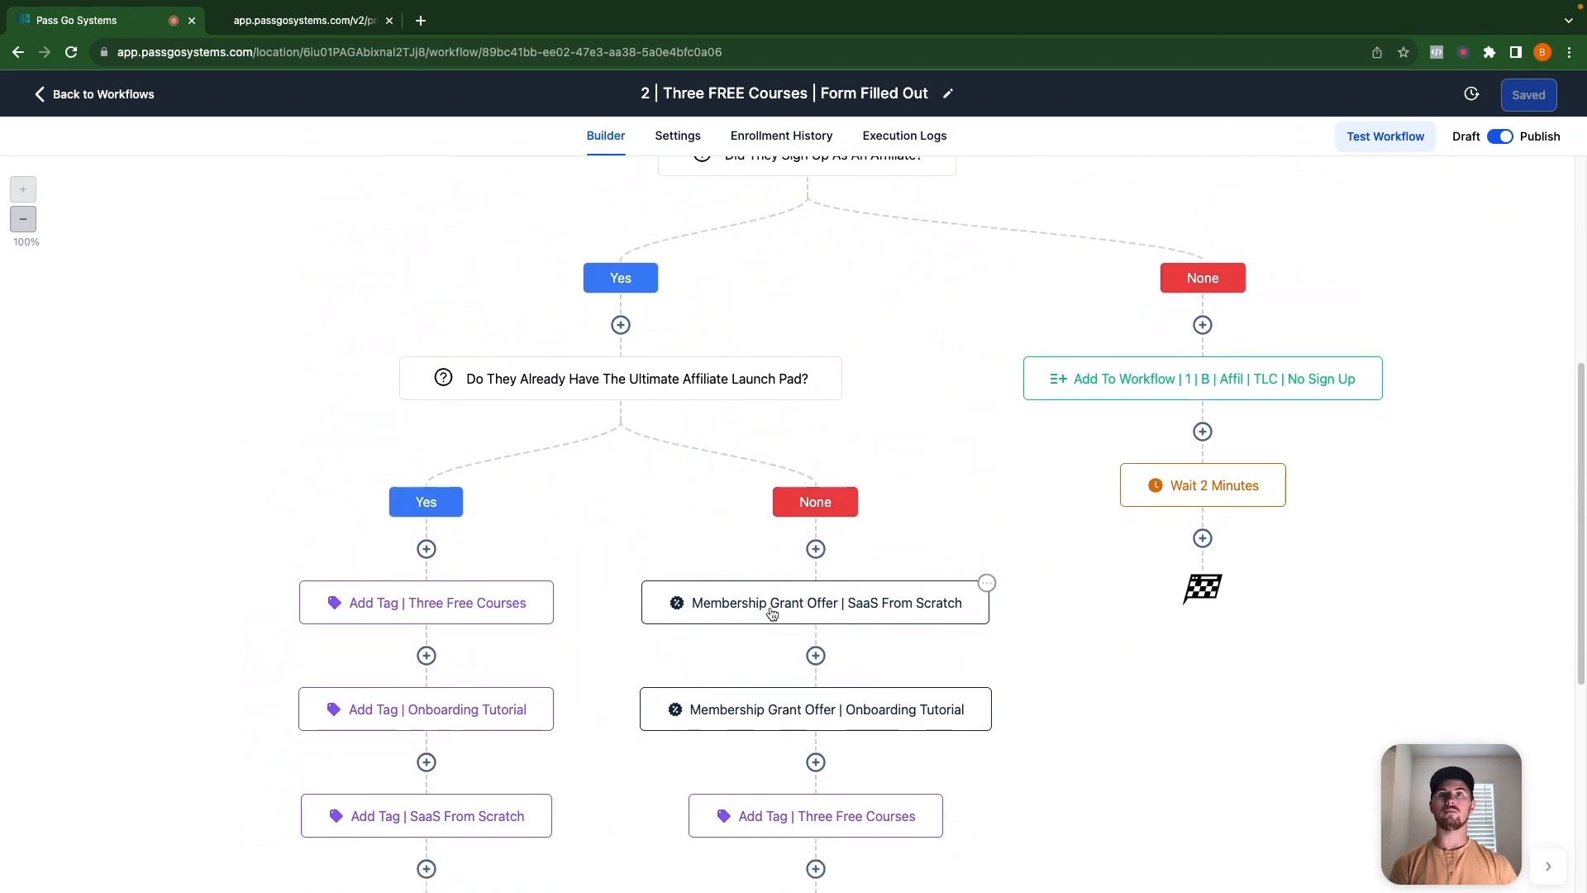
{"action": "scroll", "coordinate": [707, 626], "scroll_direction": "down", "scroll_amount": 1}
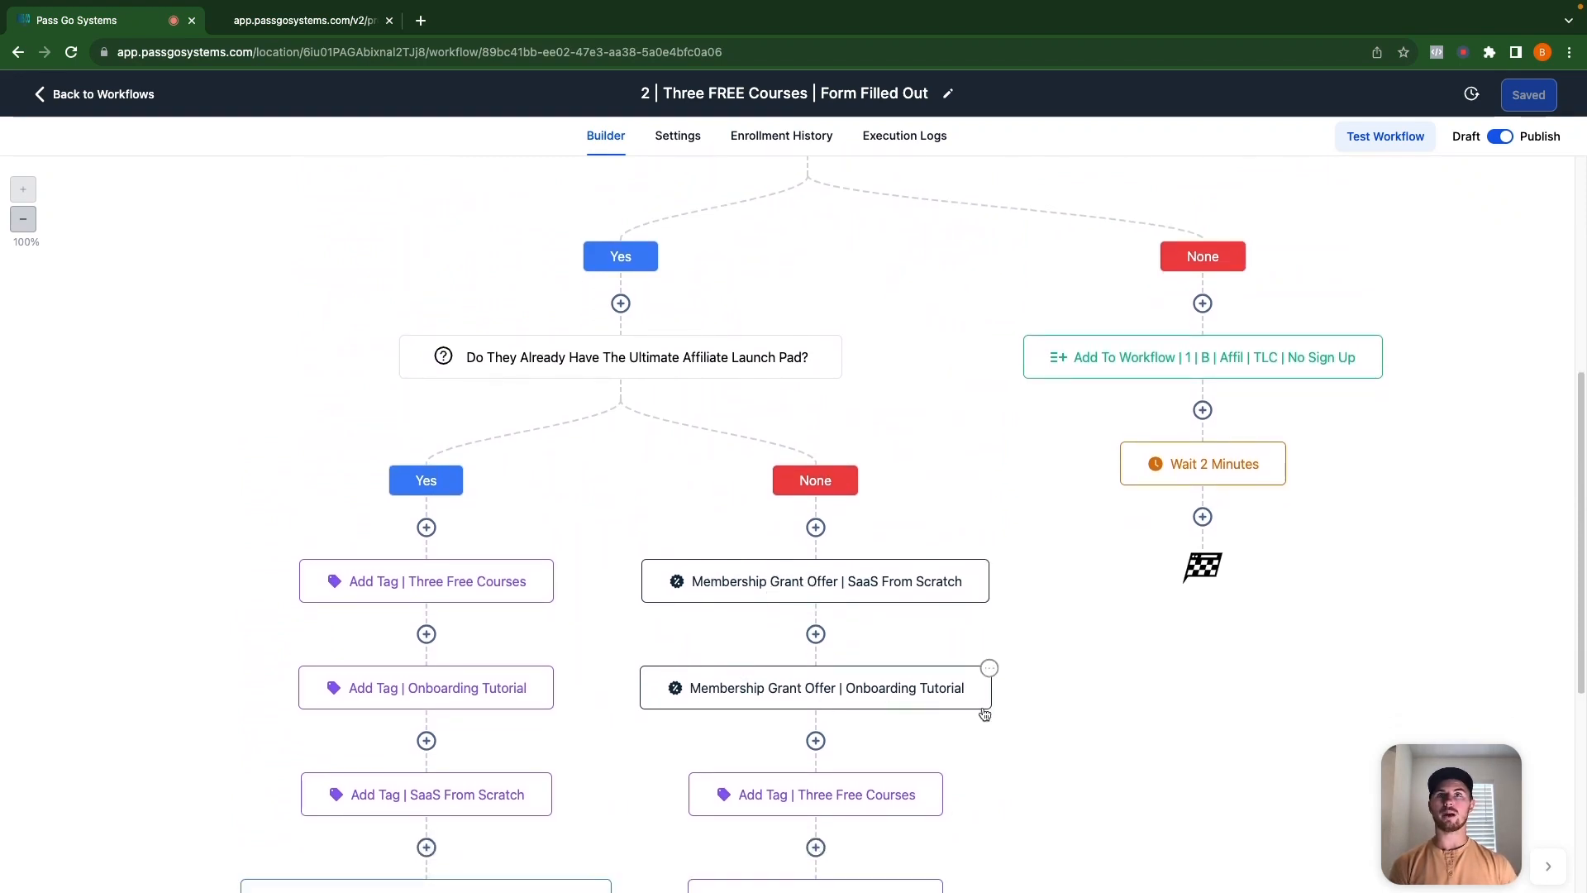
{"action": "scroll", "coordinate": [859, 696], "scroll_direction": "down", "scroll_amount": 3}
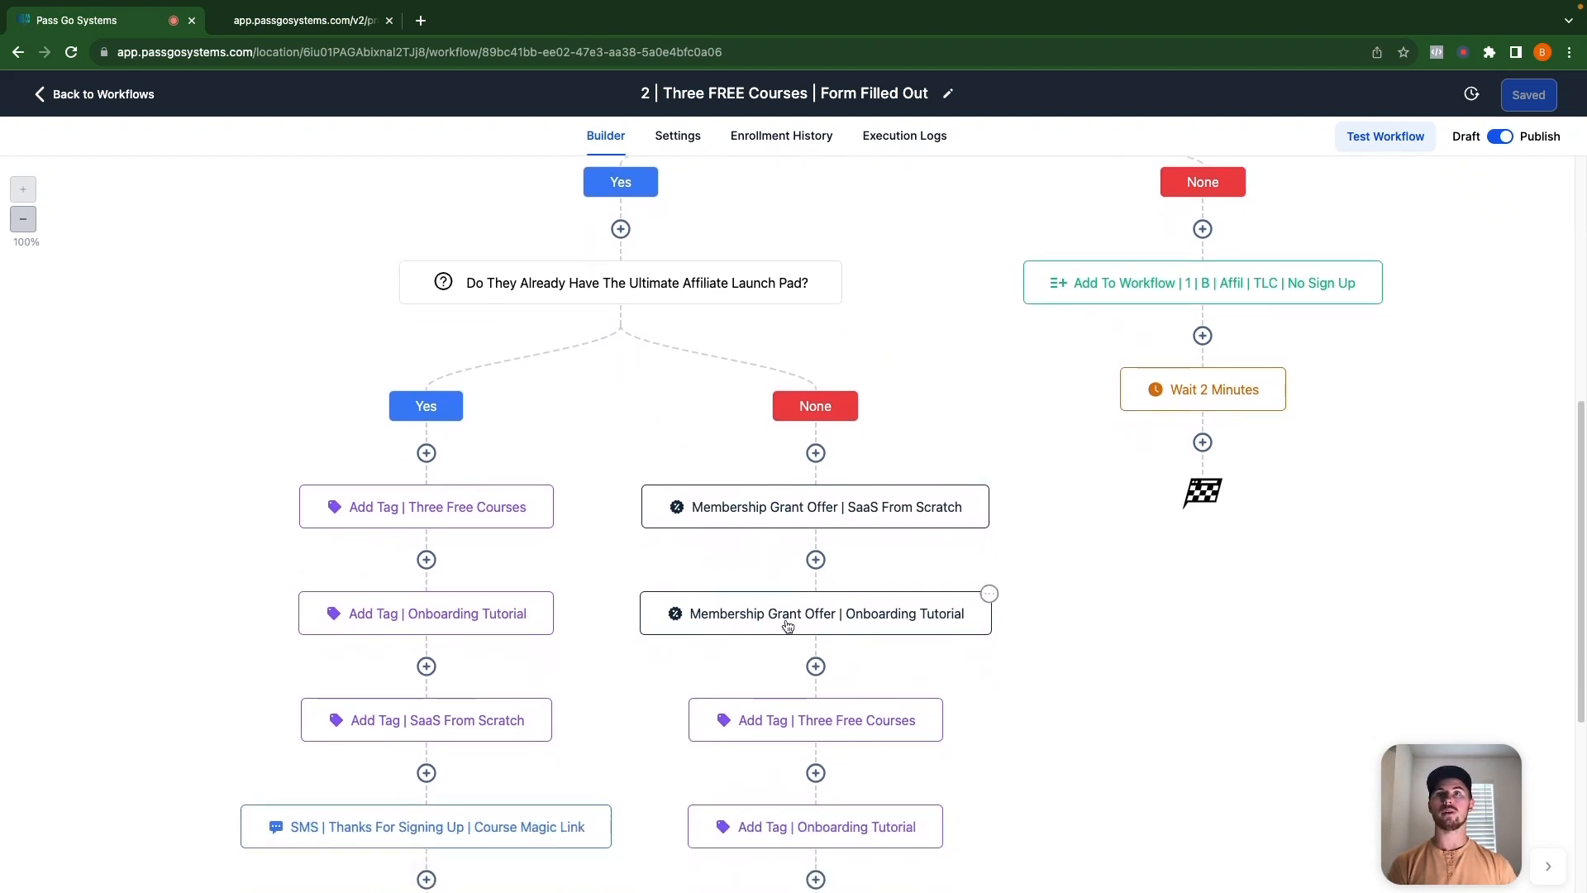
{"action": "scroll", "coordinate": [822, 612], "scroll_direction": "down", "scroll_amount": 5}
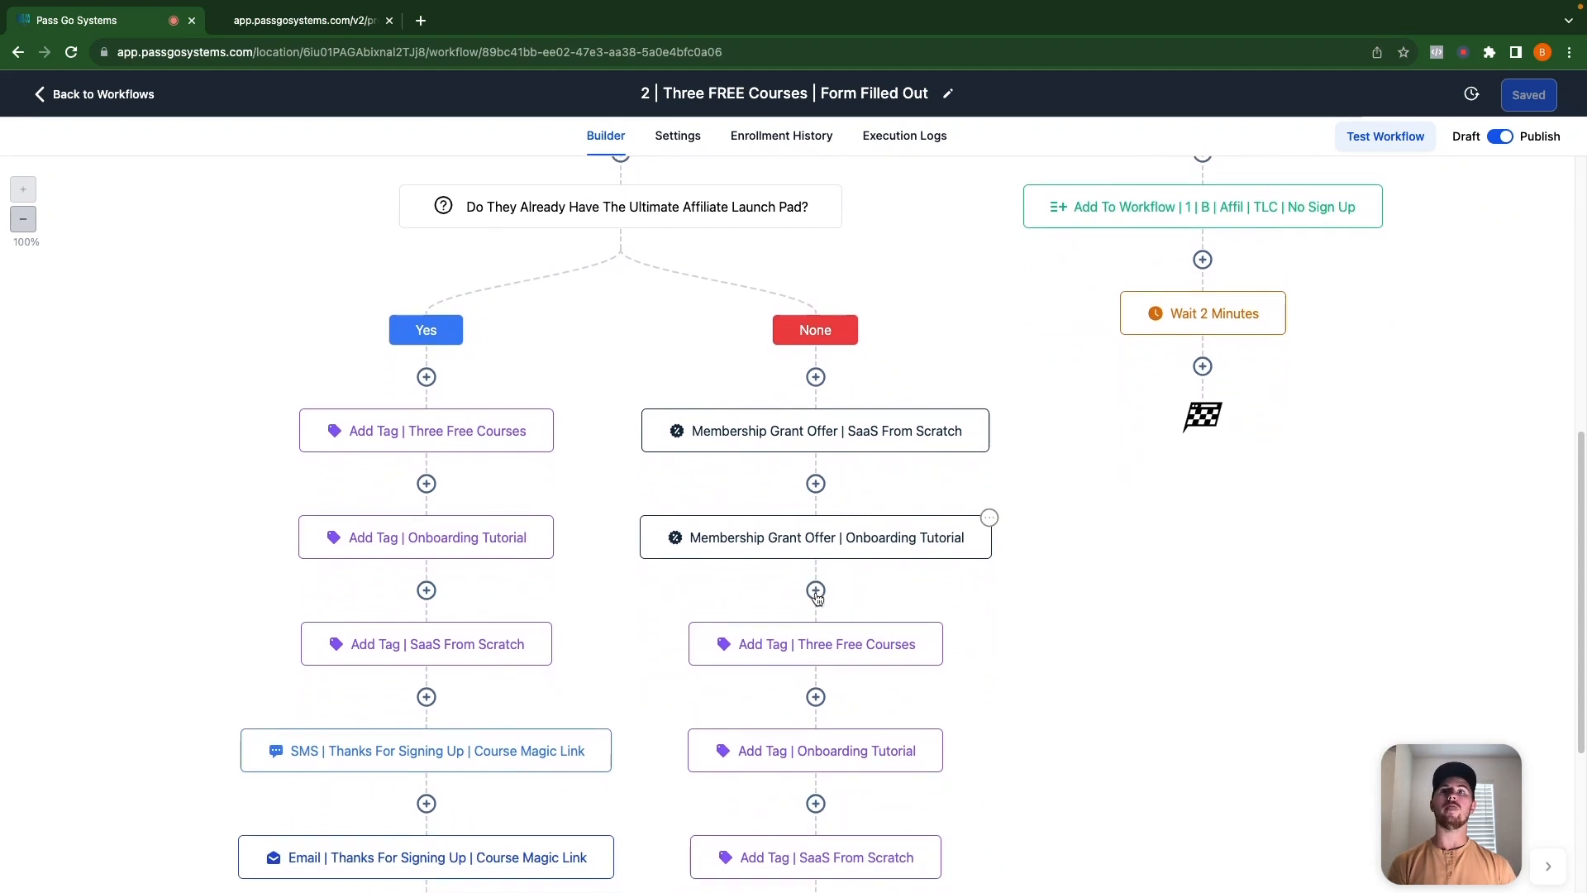
{"action": "scroll", "coordinate": [888, 570], "scroll_direction": "down", "scroll_amount": 1}
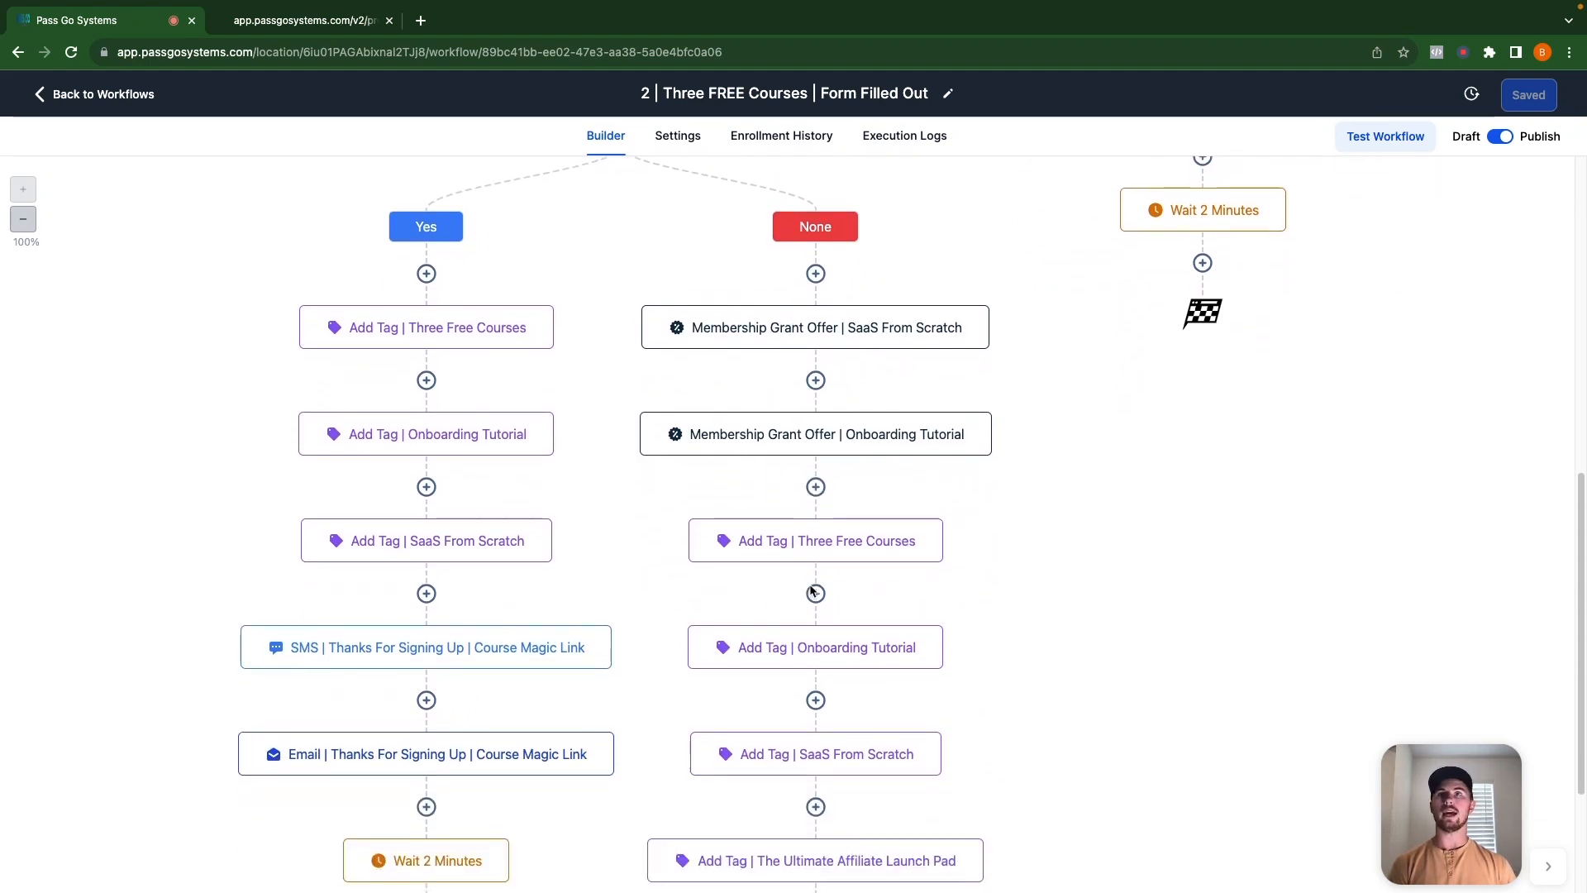
{"action": "scroll", "coordinate": [806, 616], "scroll_direction": "down", "scroll_amount": 2}
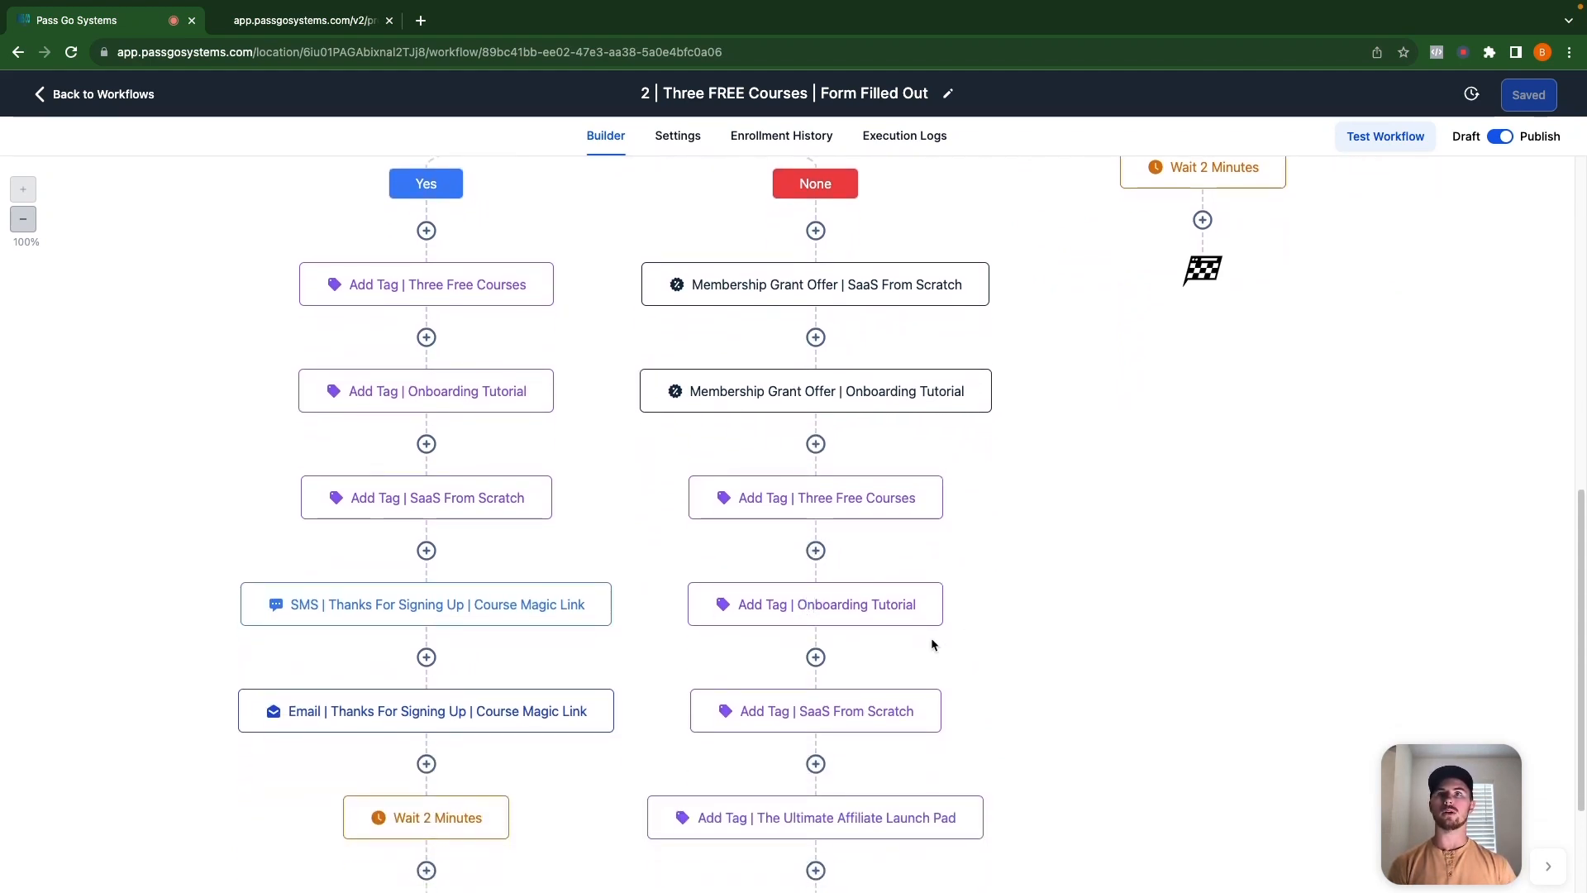
{"action": "scroll", "coordinate": [876, 670], "scroll_direction": "down", "scroll_amount": 1}
{"action": "scroll", "coordinate": [938, 662], "scroll_direction": "down", "scroll_amount": 5}
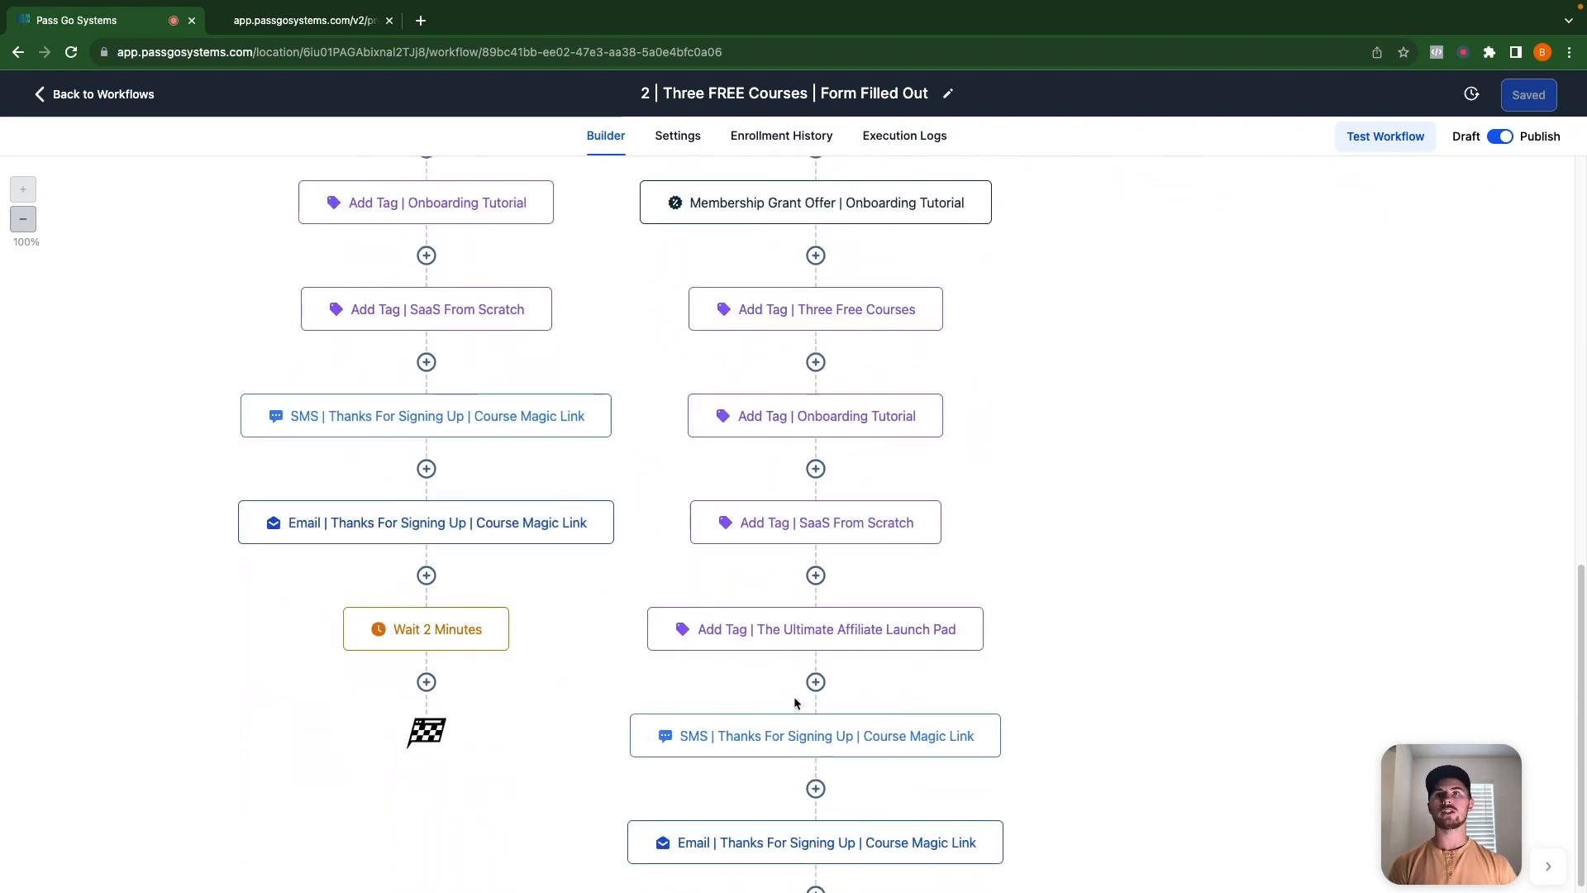
{"action": "scroll", "coordinate": [785, 628], "scroll_direction": "down", "scroll_amount": 5}
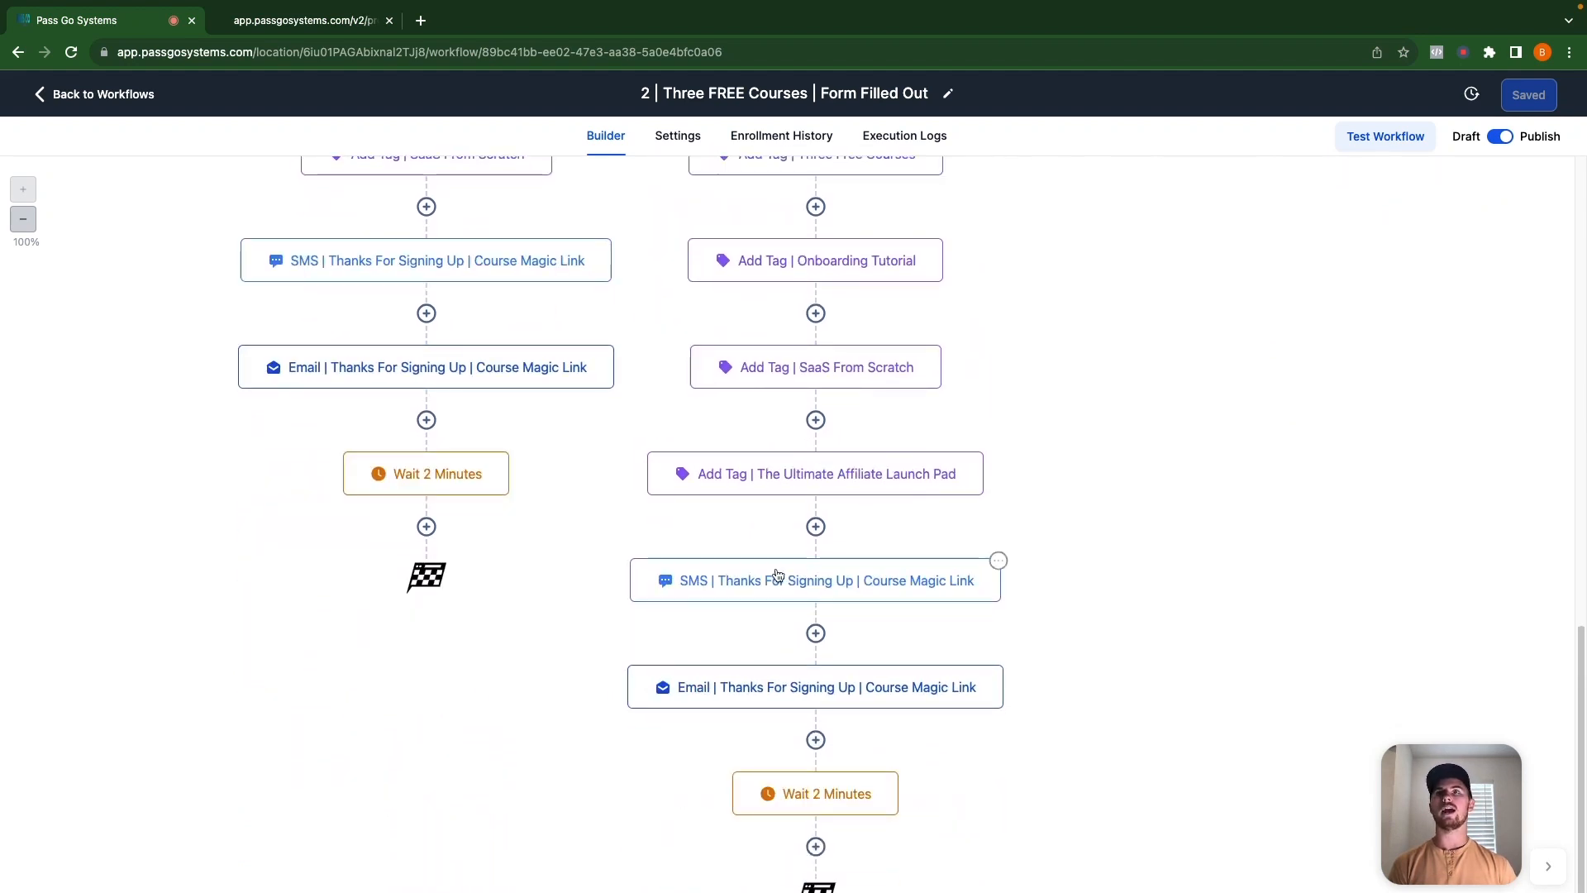
{"action": "scroll", "coordinate": [949, 592], "scroll_direction": "down", "scroll_amount": 2}
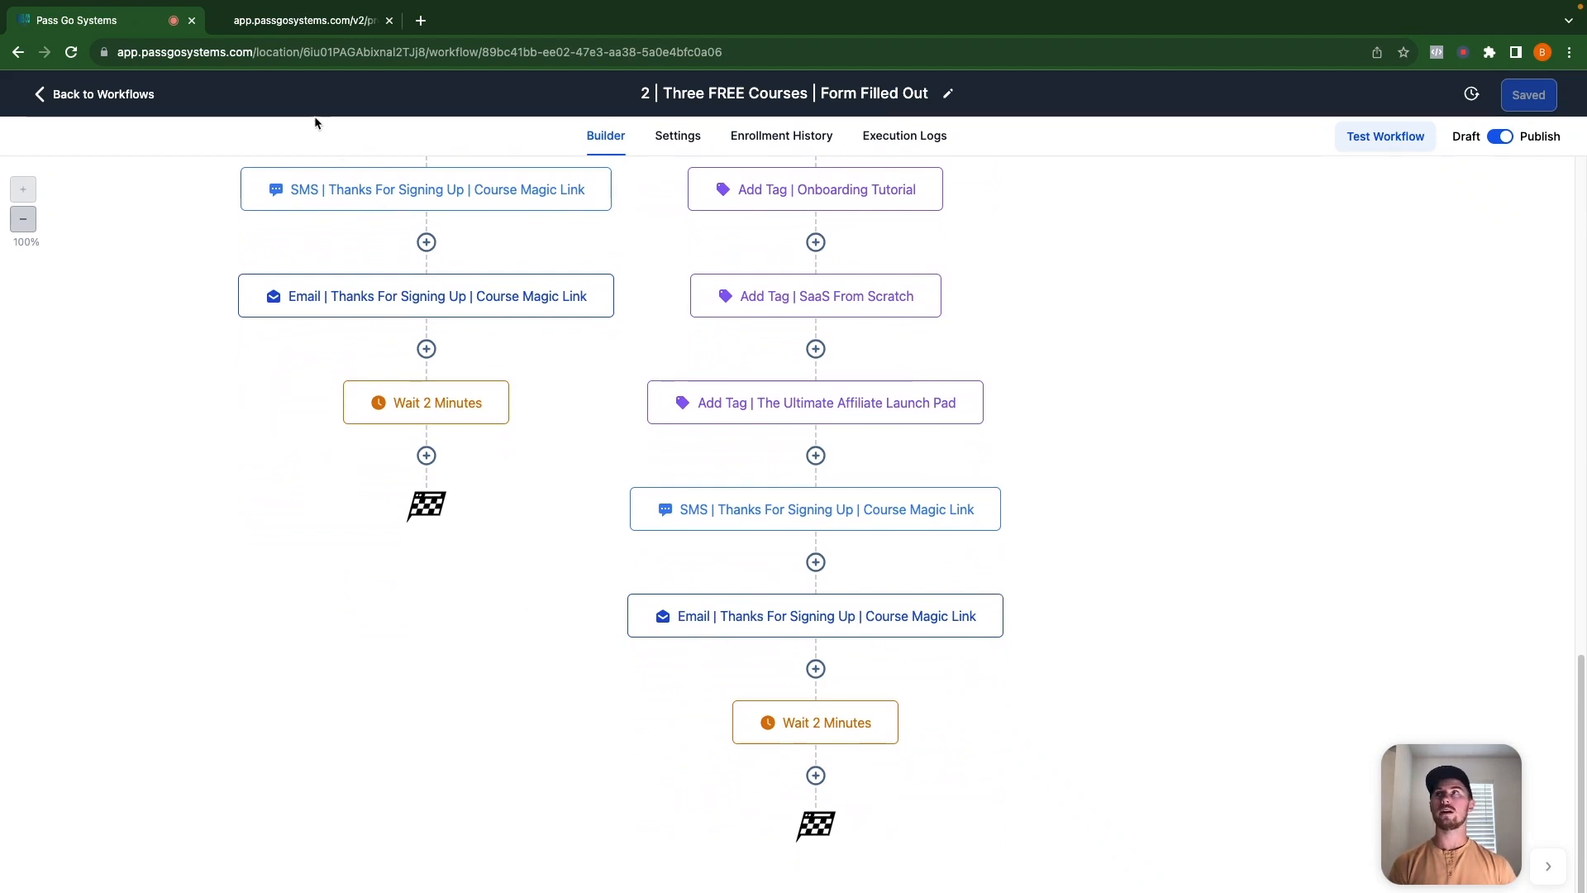
Return to the workflow folders and open the '2 | Step 2 | Value Ladder…' folder.
{"action": "left_click", "coordinate": [91, 94]}
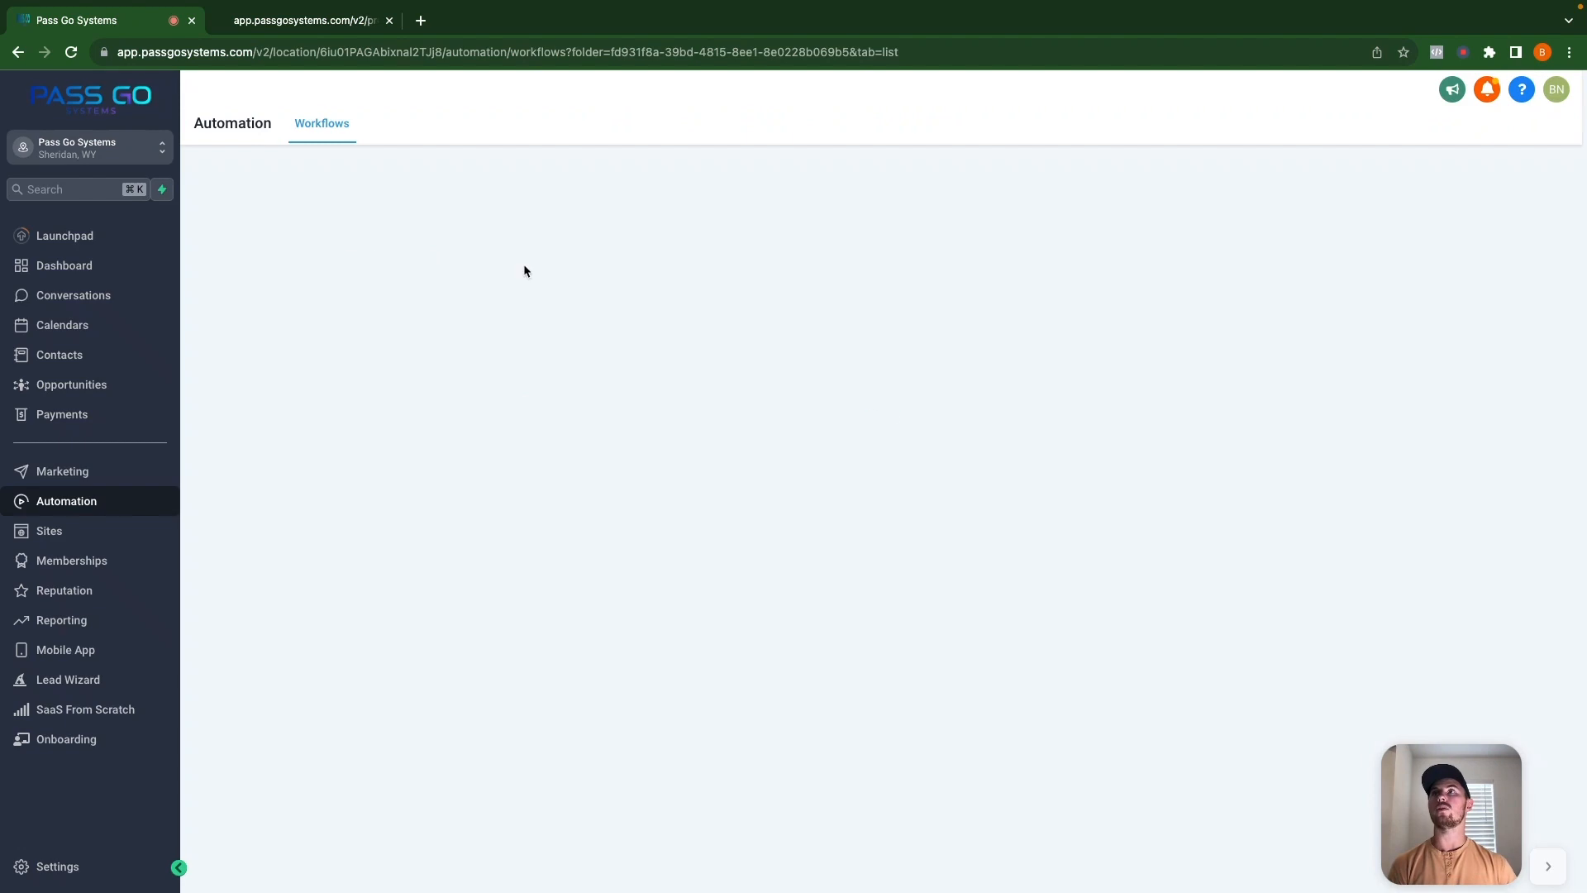
{"action": "left_click", "coordinate": [365, 319]}
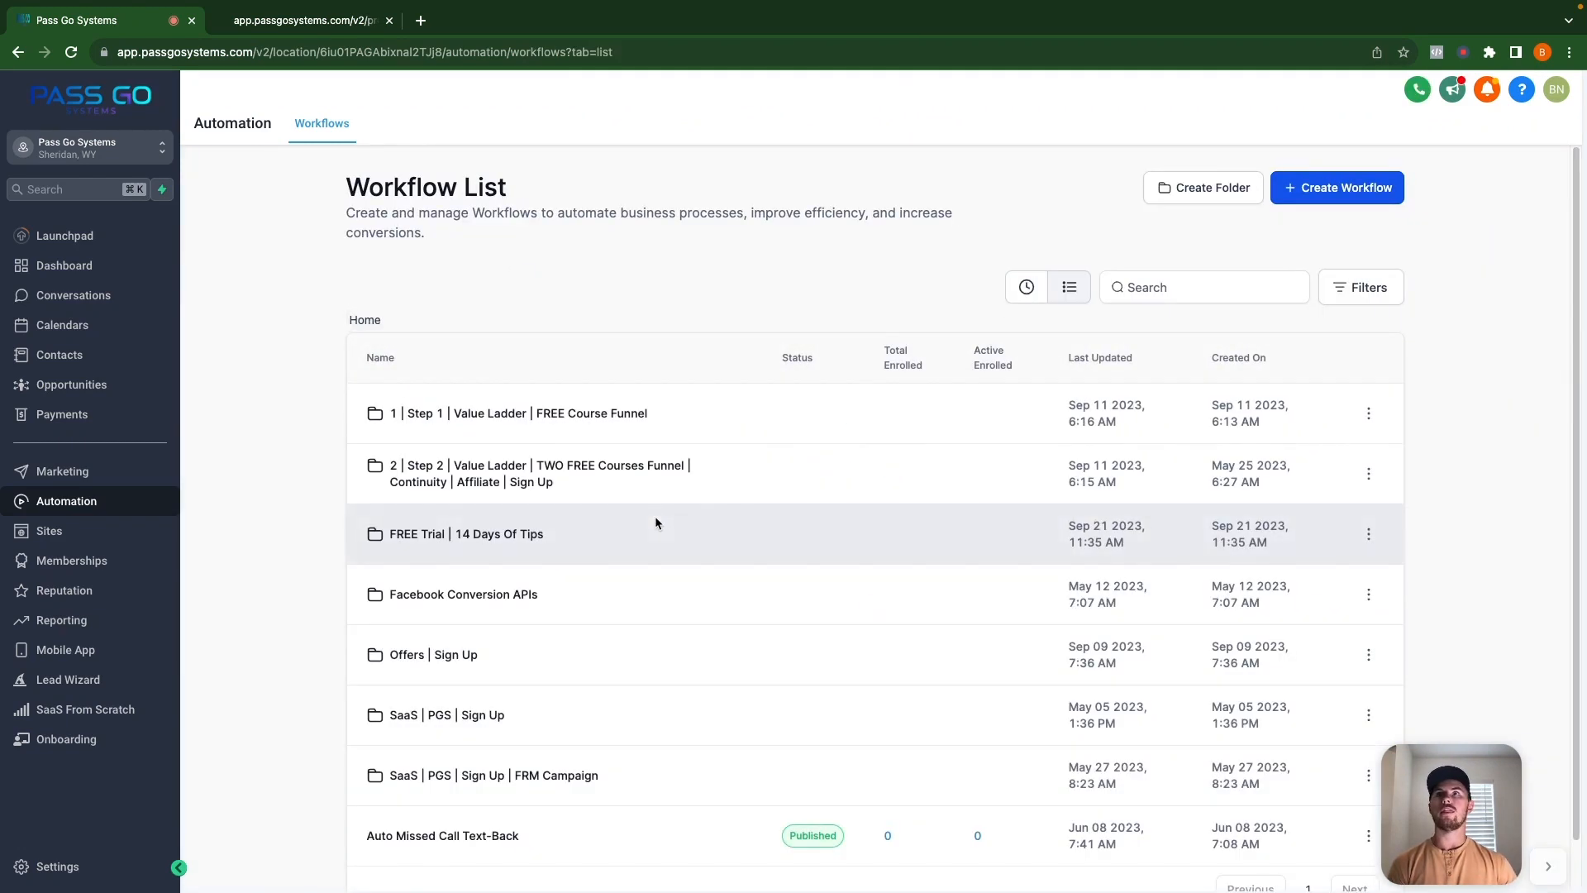
{"action": "left_click", "coordinate": [496, 469]}
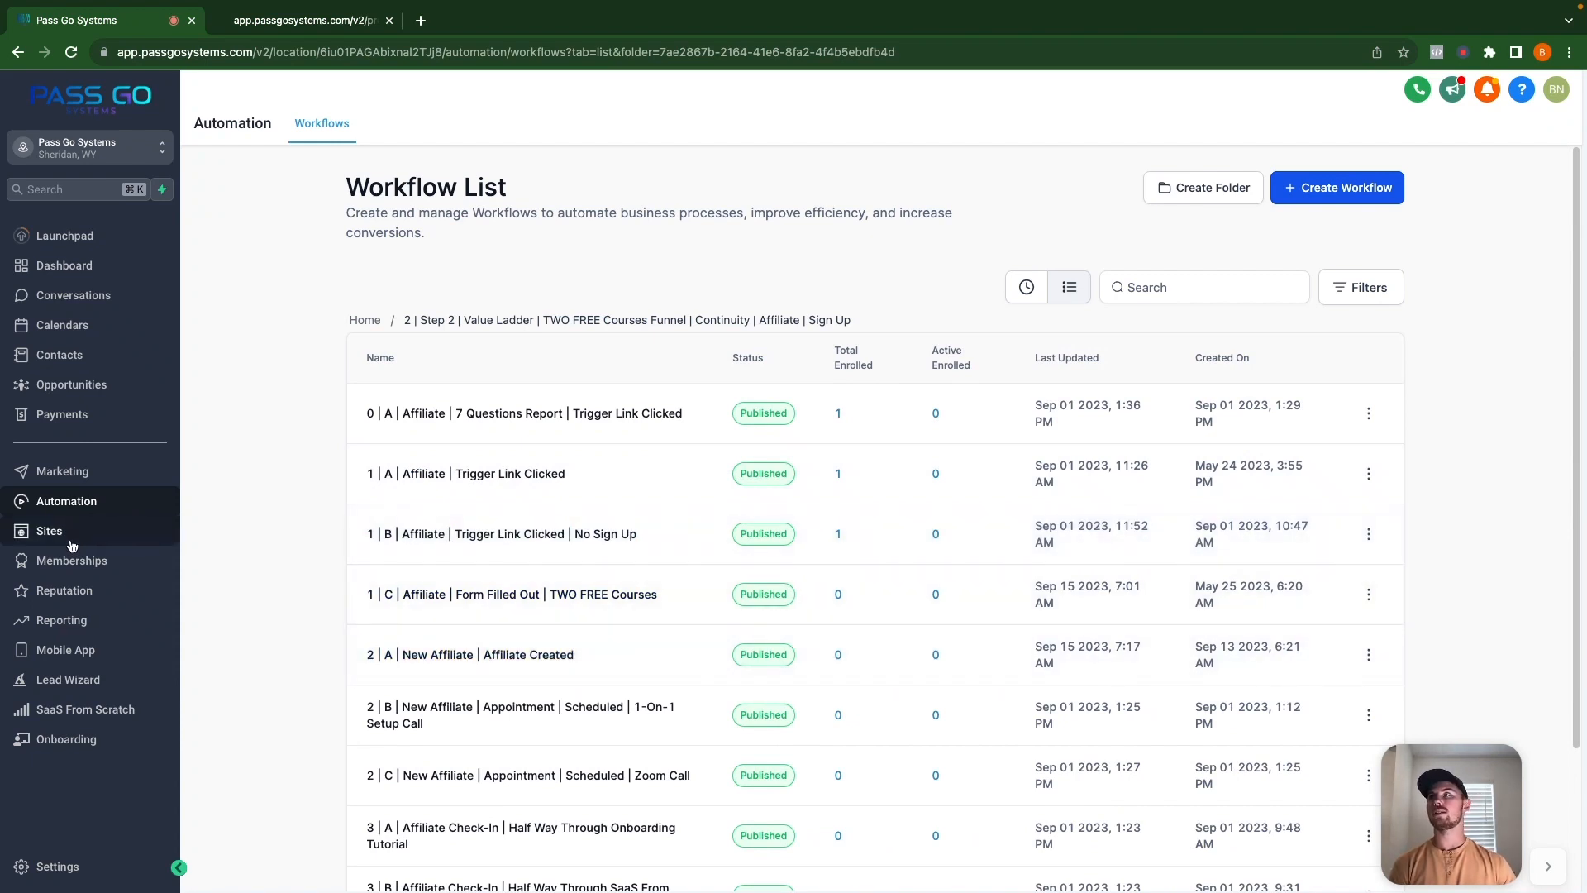
{"action": "left_click", "coordinate": [102, 576]}
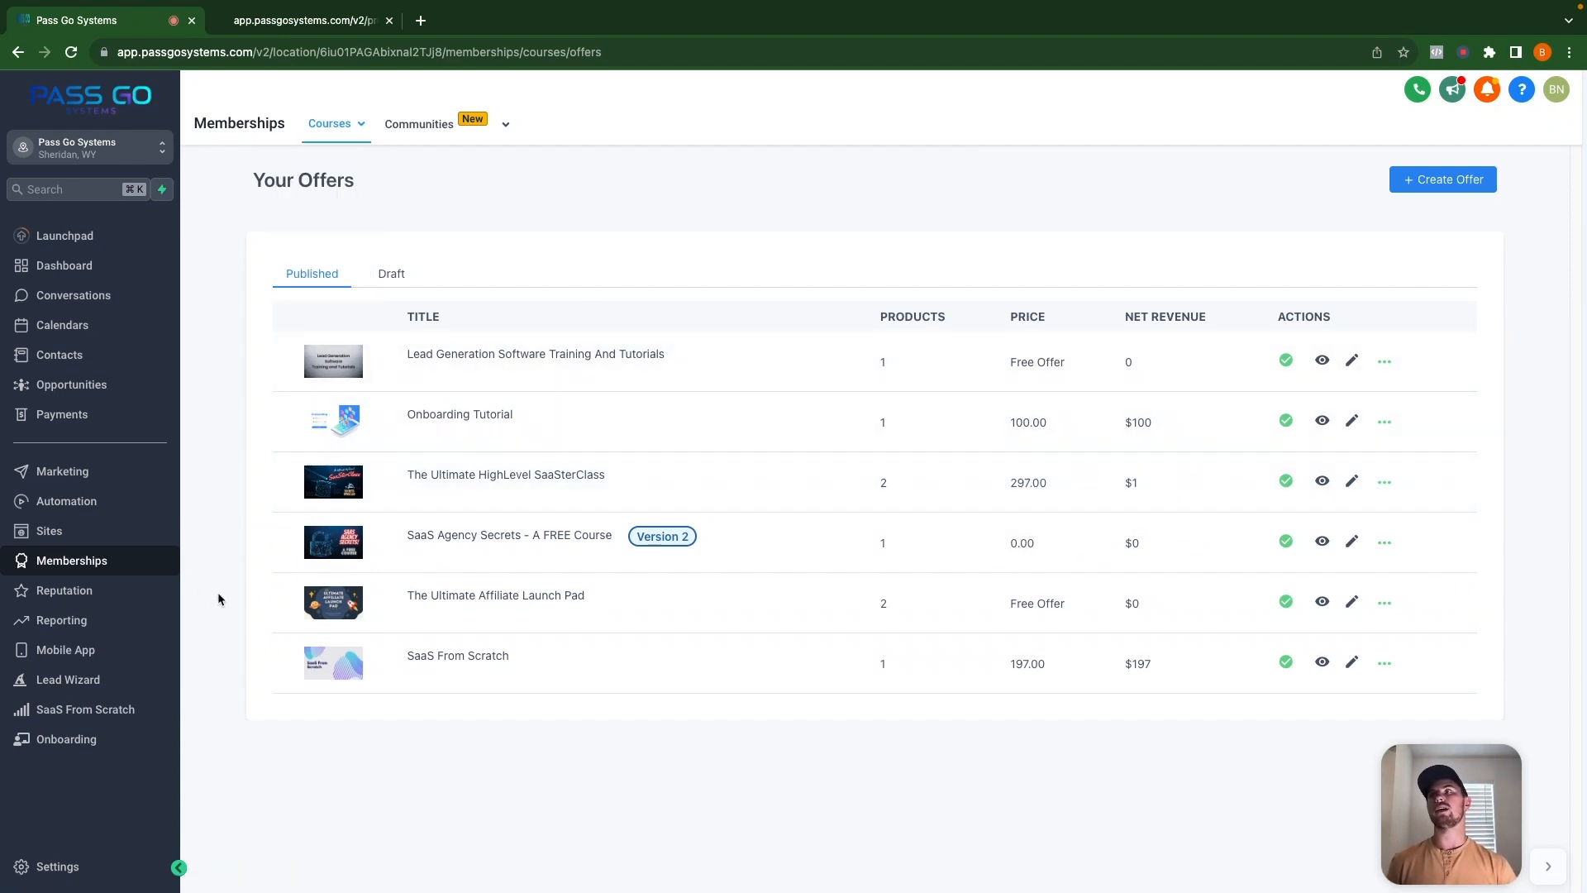
{"action": "left_click", "coordinate": [150, 506]}
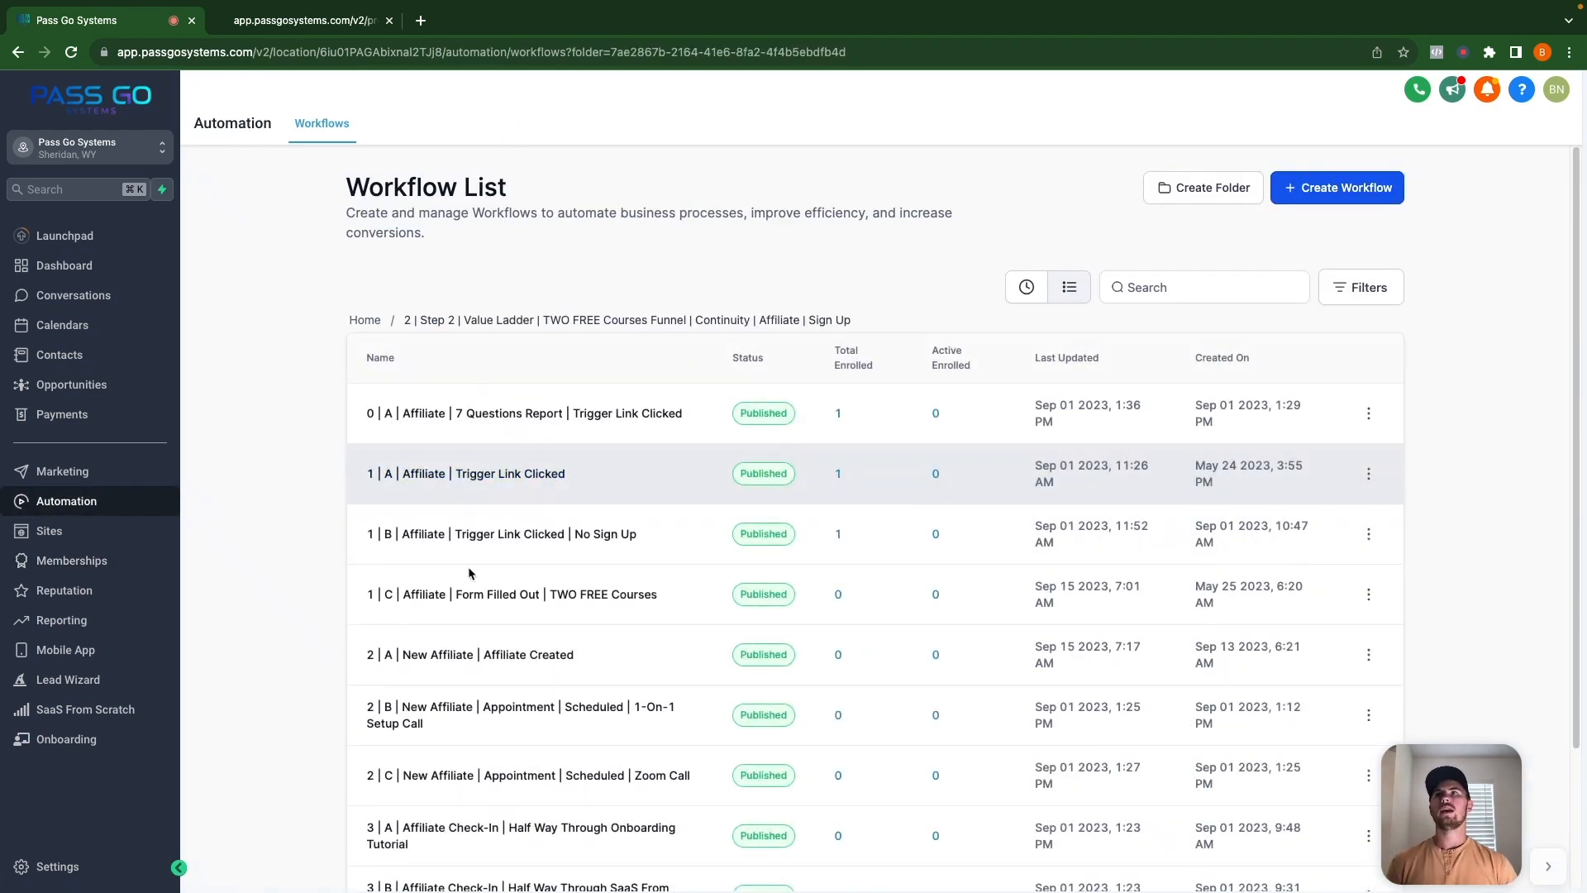
Open the New Affiliate | Affiliate Created workflow and review the active-in-courses condition's branches.
{"action": "left_click", "coordinate": [537, 661]}
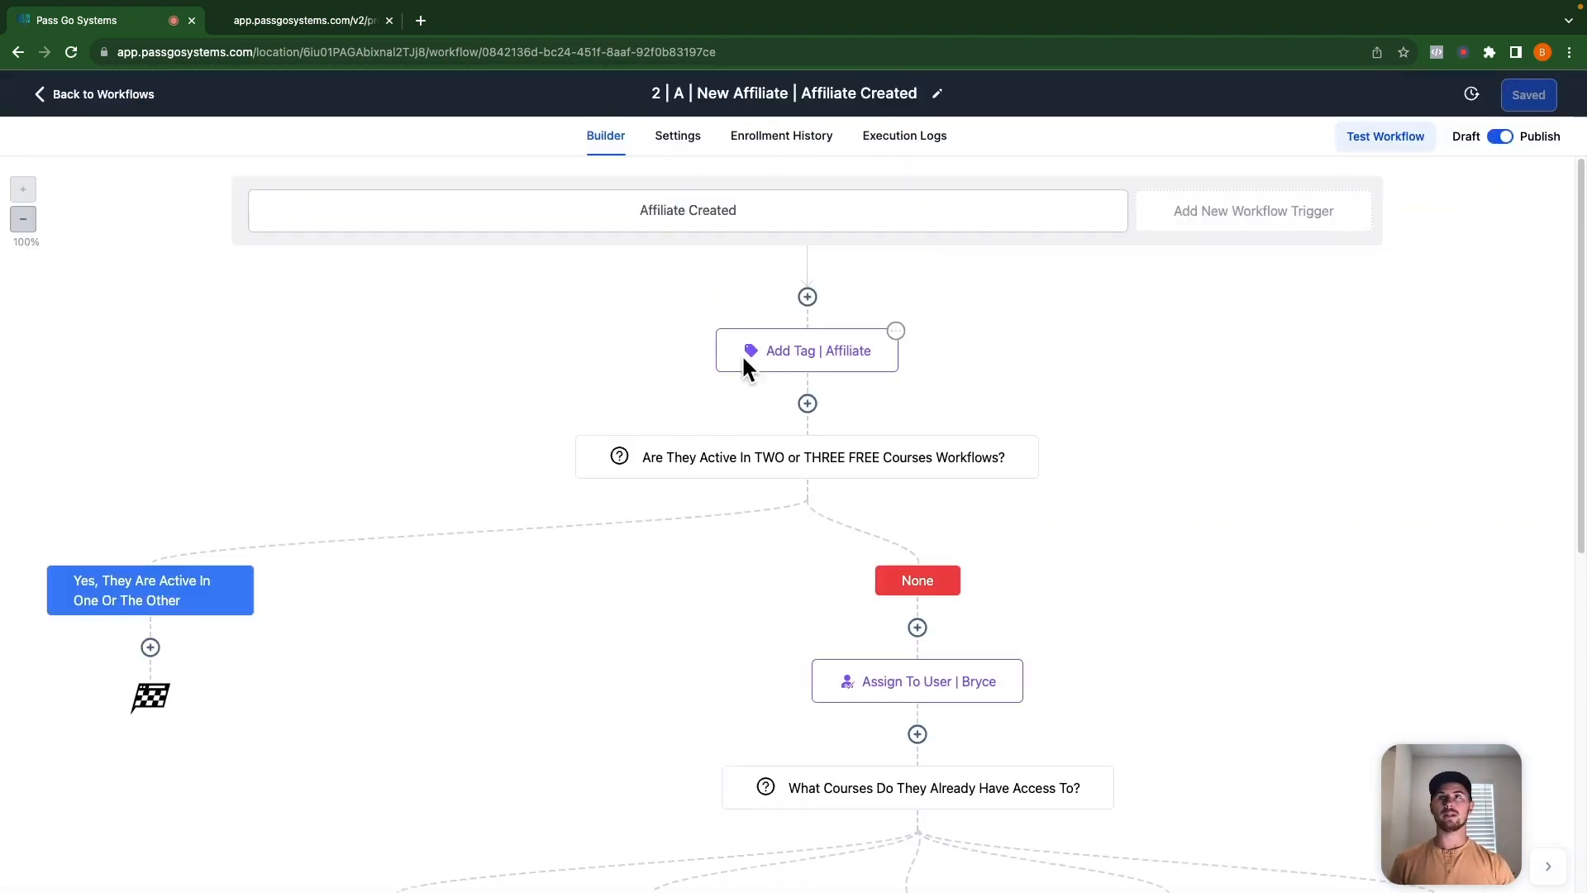
{"action": "scroll", "coordinate": [761, 393], "scroll_direction": "down", "scroll_amount": 2}
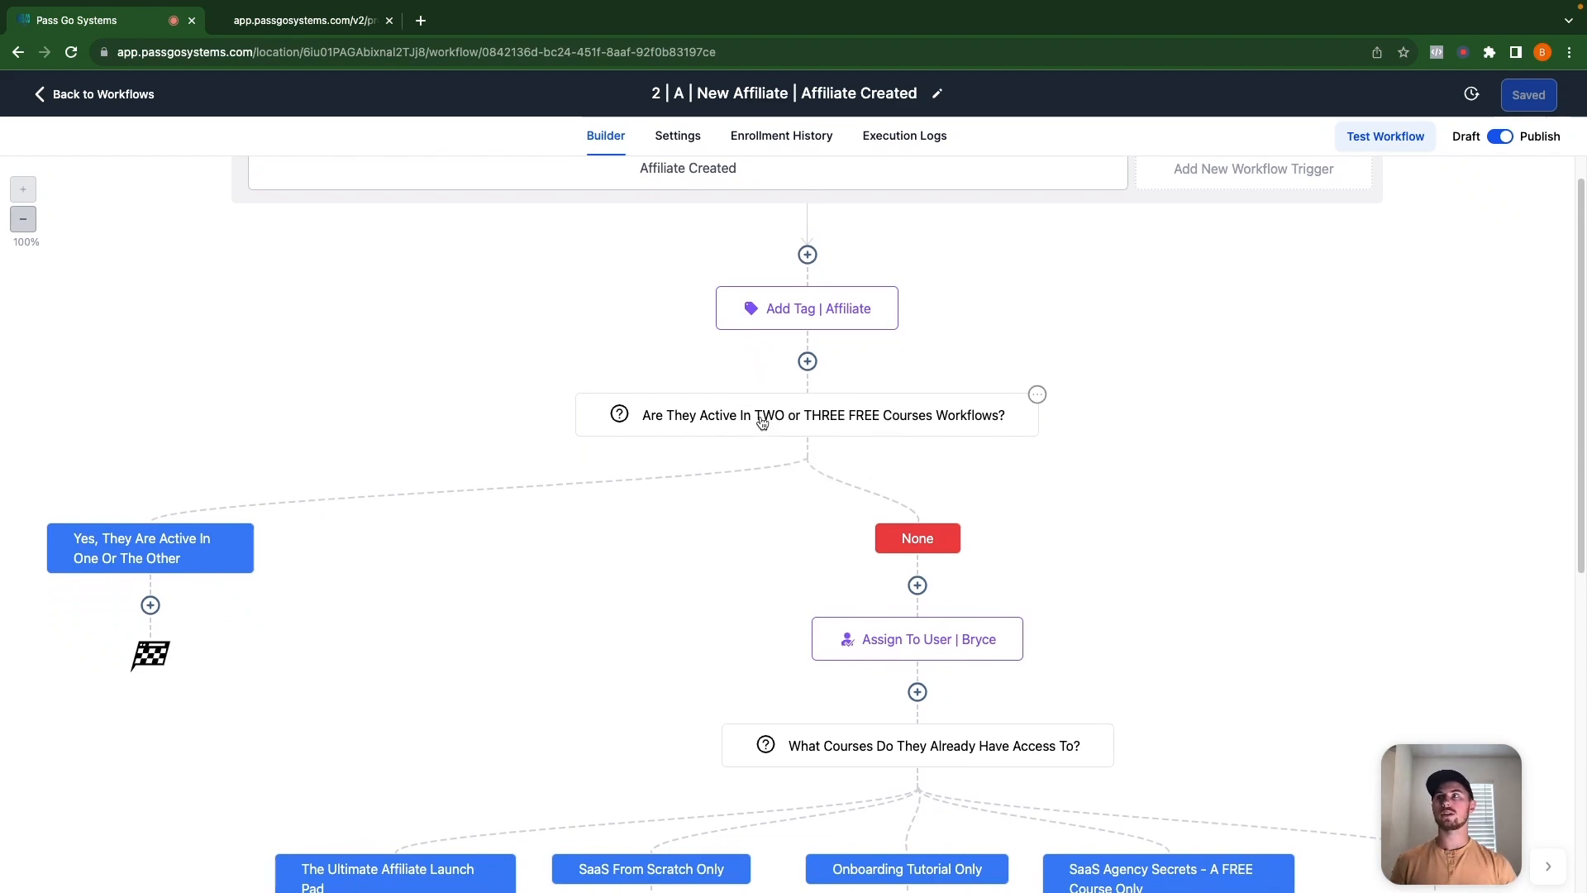
{"action": "scroll", "coordinate": [146, 552], "scroll_direction": "down", "scroll_amount": 3}
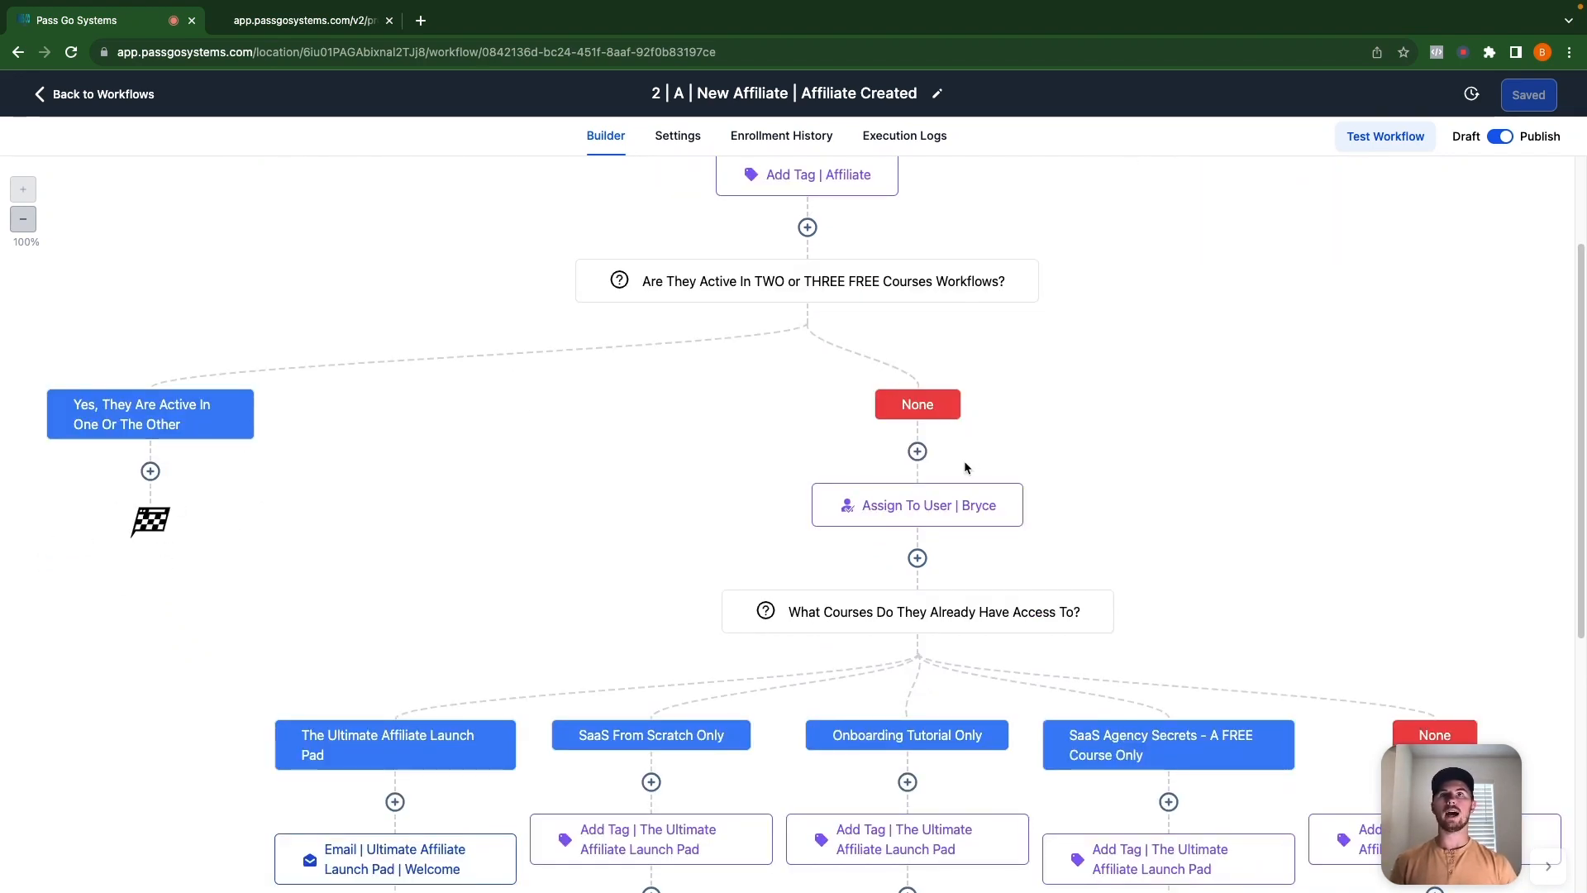
{"action": "left_click", "coordinate": [816, 285]}
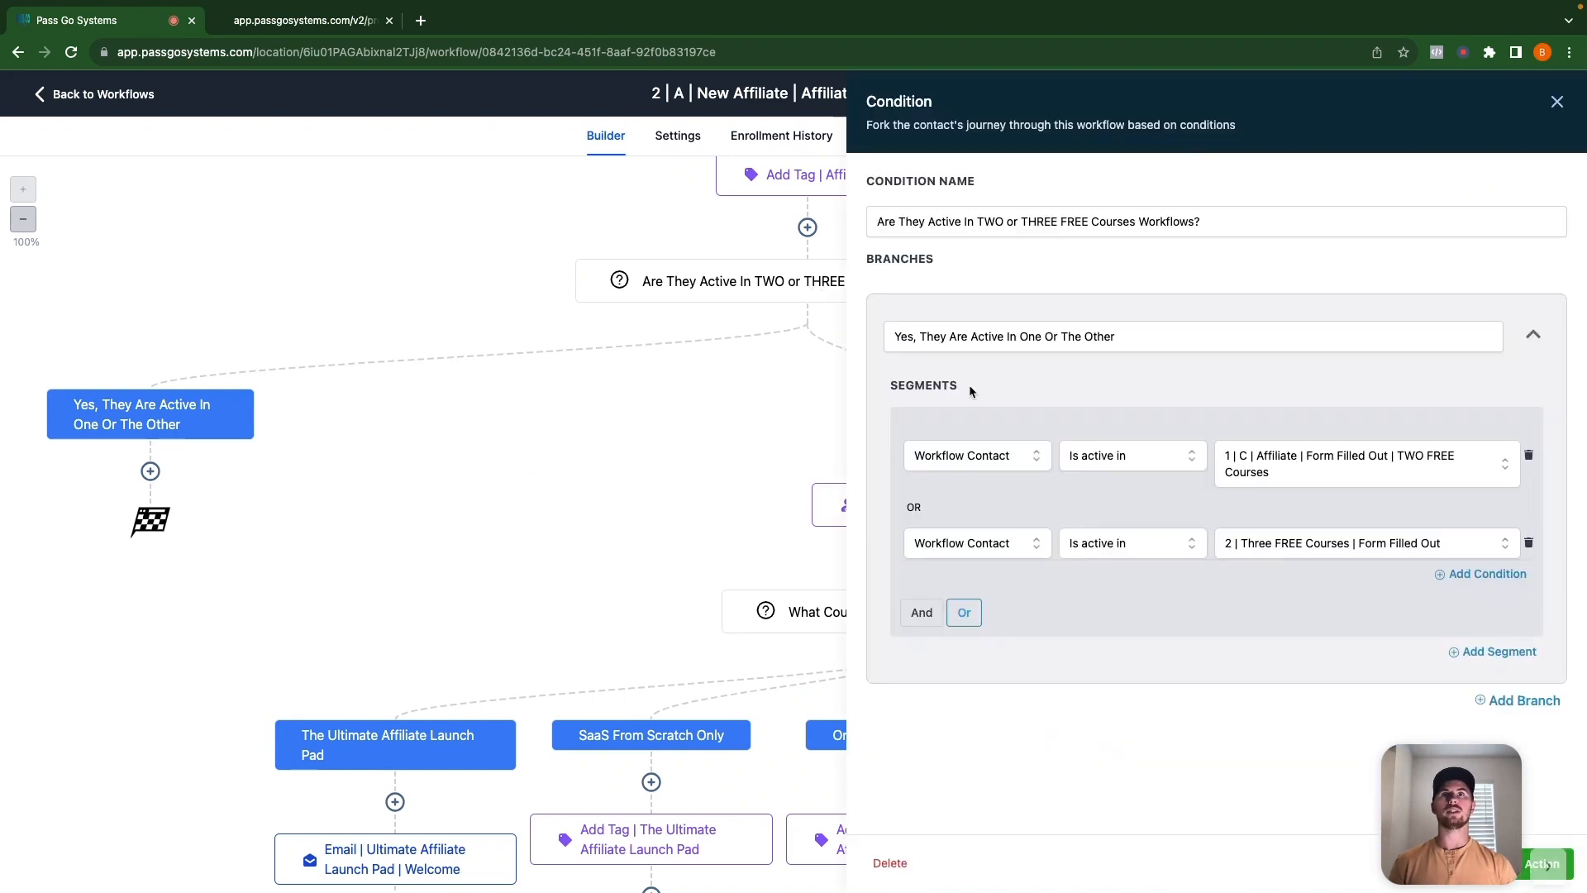
{"action": "left_click", "coordinate": [1557, 101]}
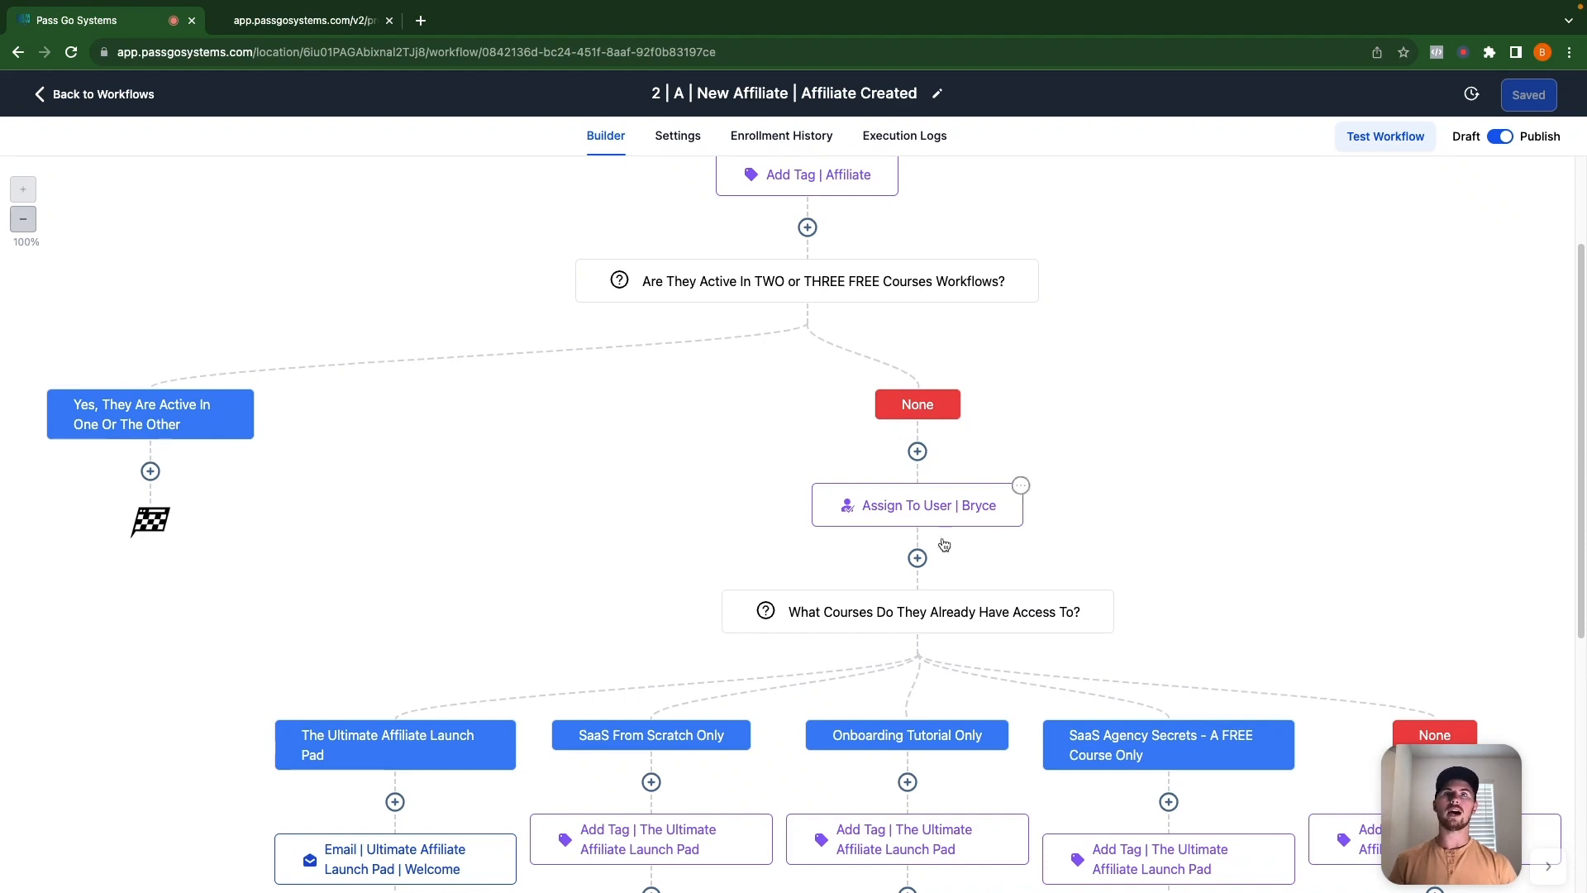
Scroll down the canvas and open the 'What Courses Do They Already Have Access To?' condition.
{"action": "scroll", "coordinate": [911, 520], "scroll_direction": "down", "scroll_amount": 1}
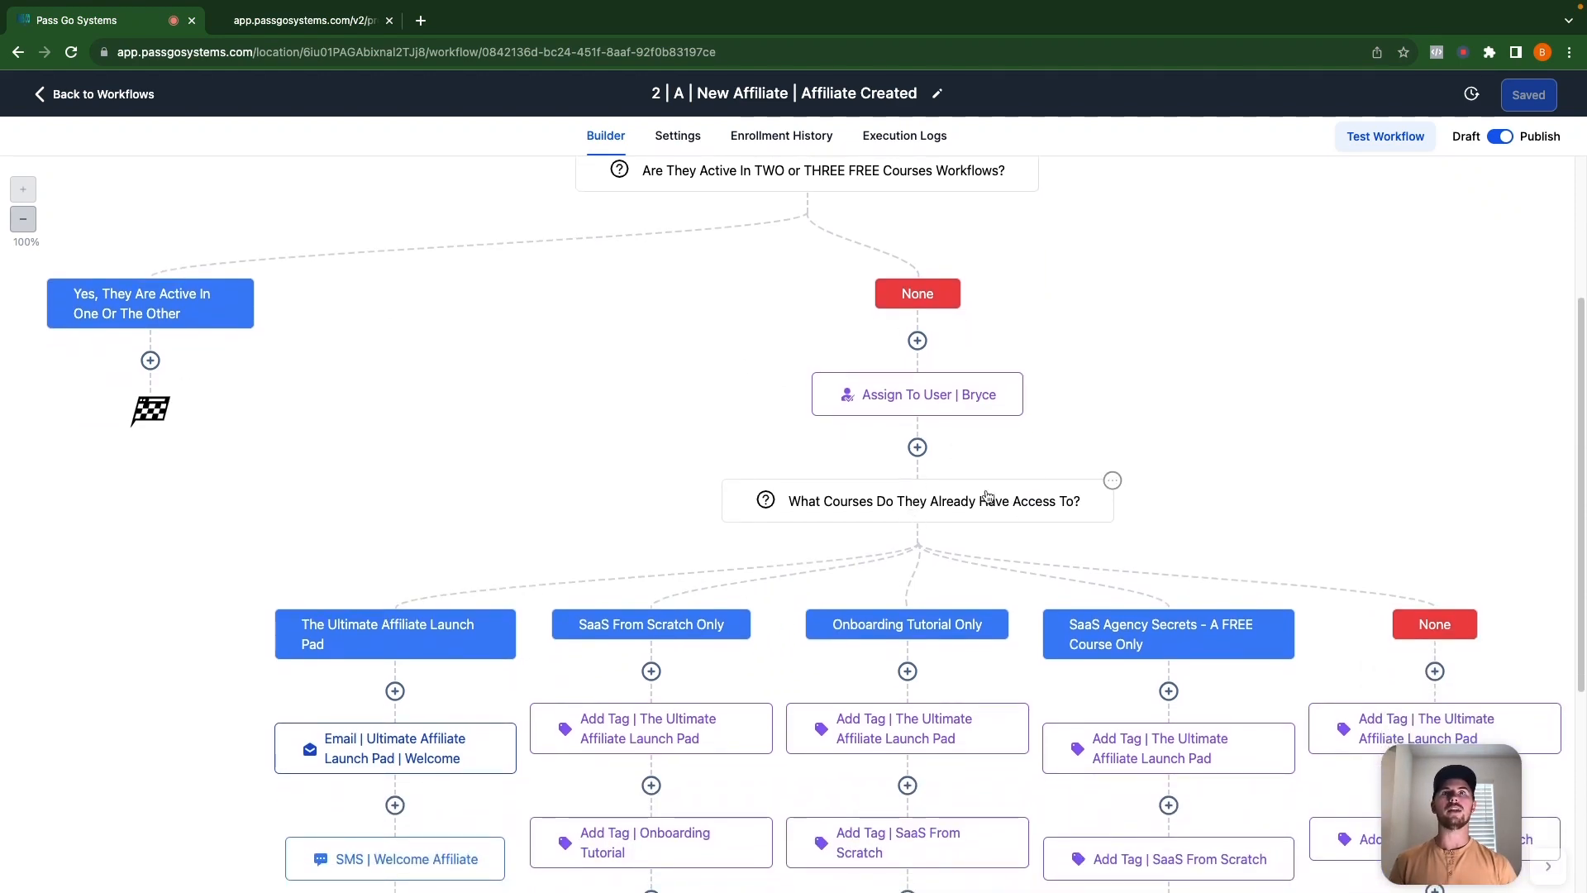
{"action": "scroll", "coordinate": [905, 547], "scroll_direction": "down", "scroll_amount": 1}
{"action": "scroll", "coordinate": [905, 547], "scroll_direction": "down", "scroll_amount": 4}
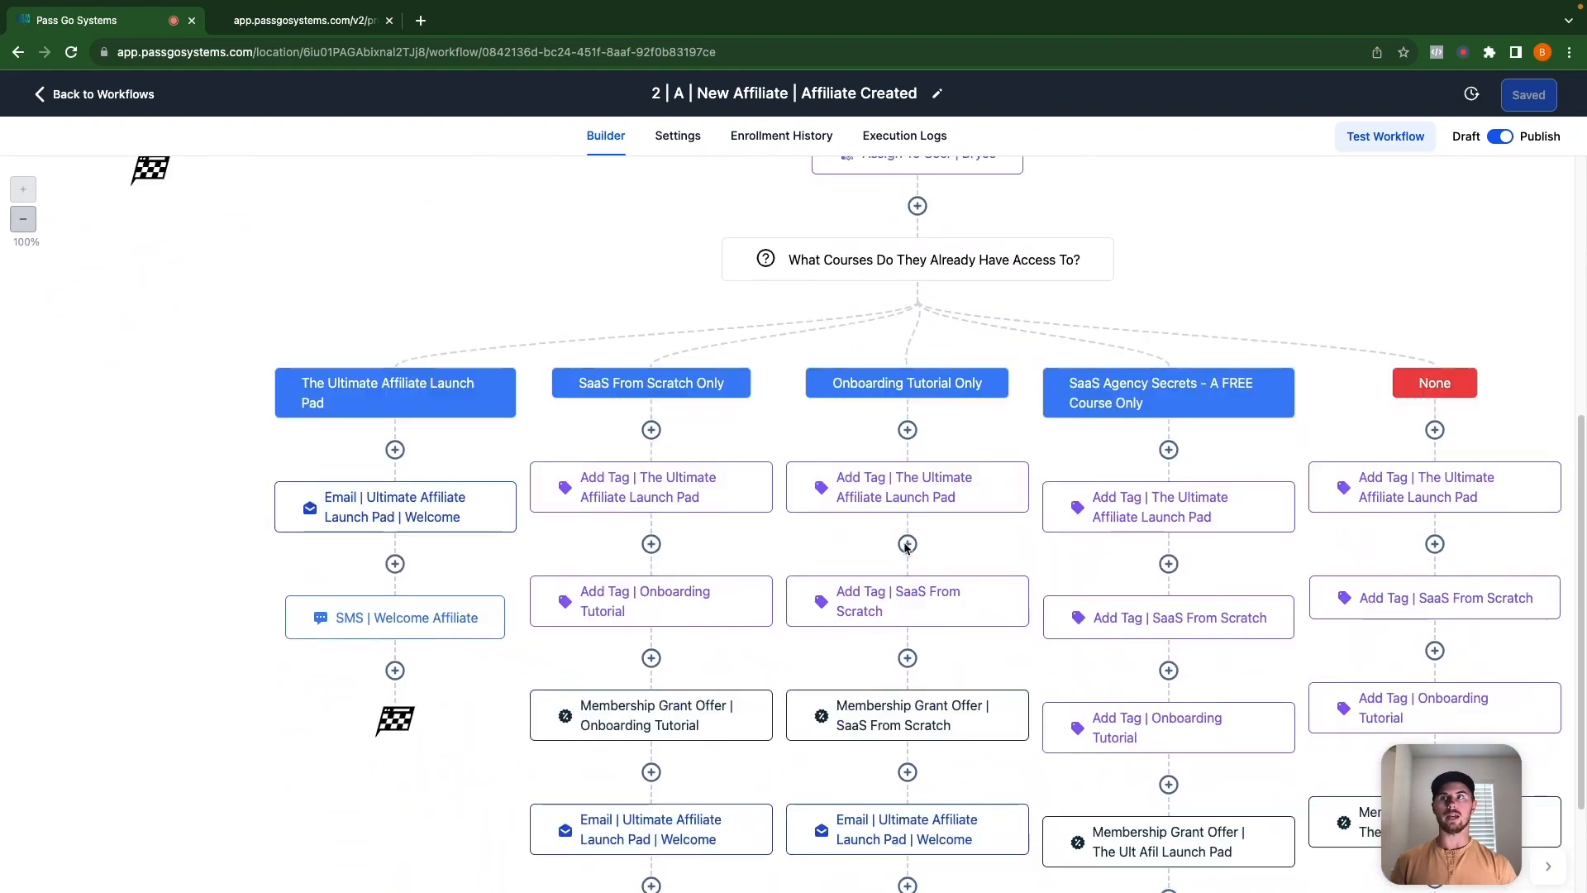
{"action": "scroll", "coordinate": [906, 548], "scroll_direction": "down", "scroll_amount": 1}
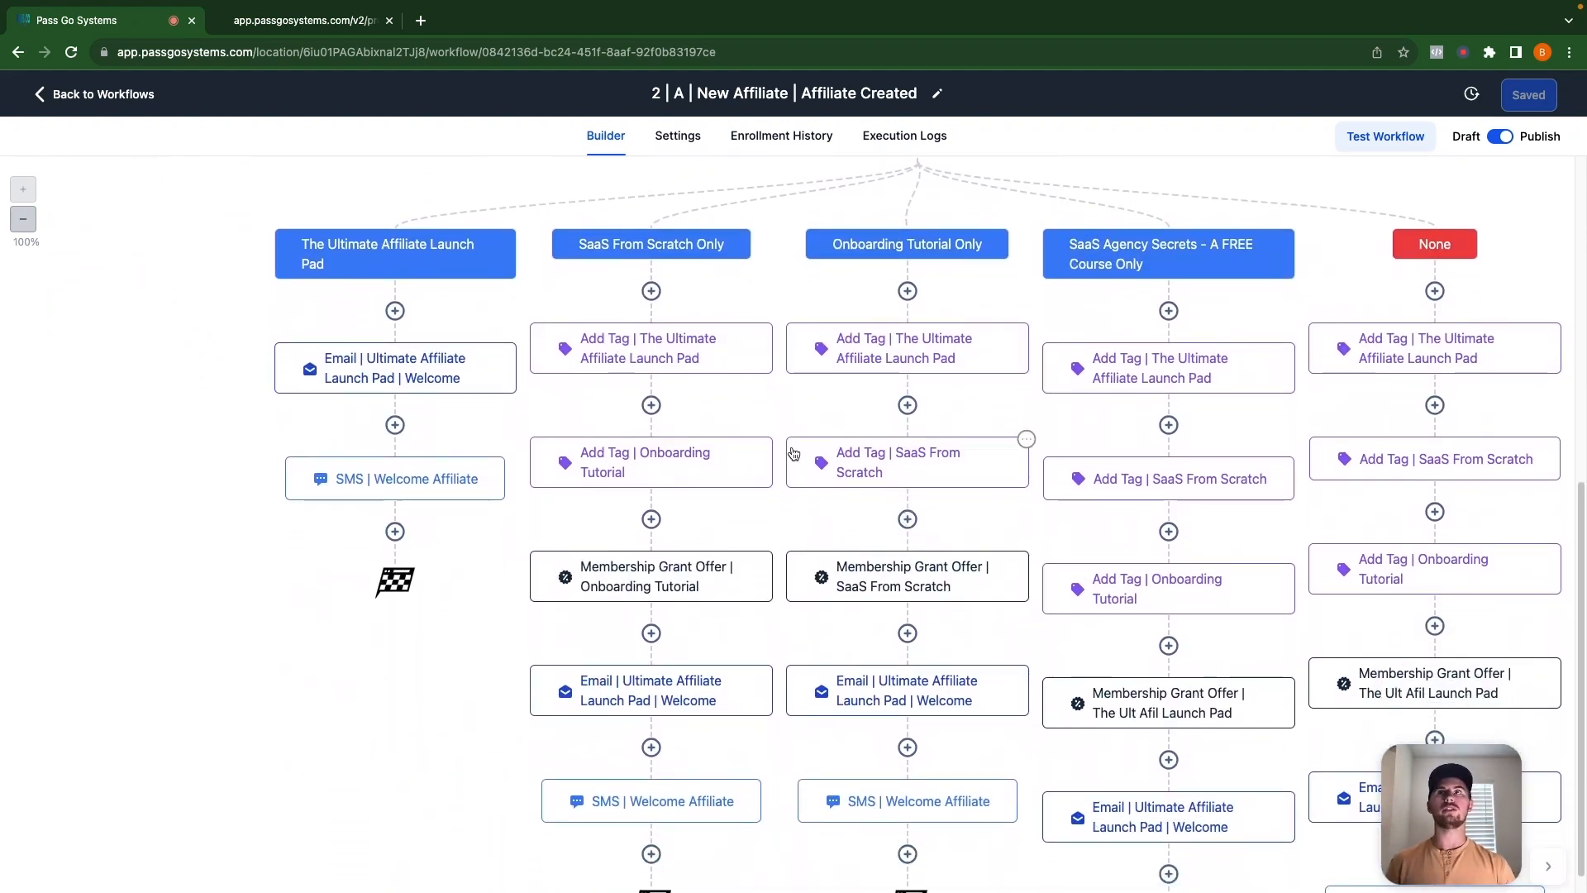
{"action": "scroll", "coordinate": [810, 502], "scroll_direction": "up", "scroll_amount": 4}
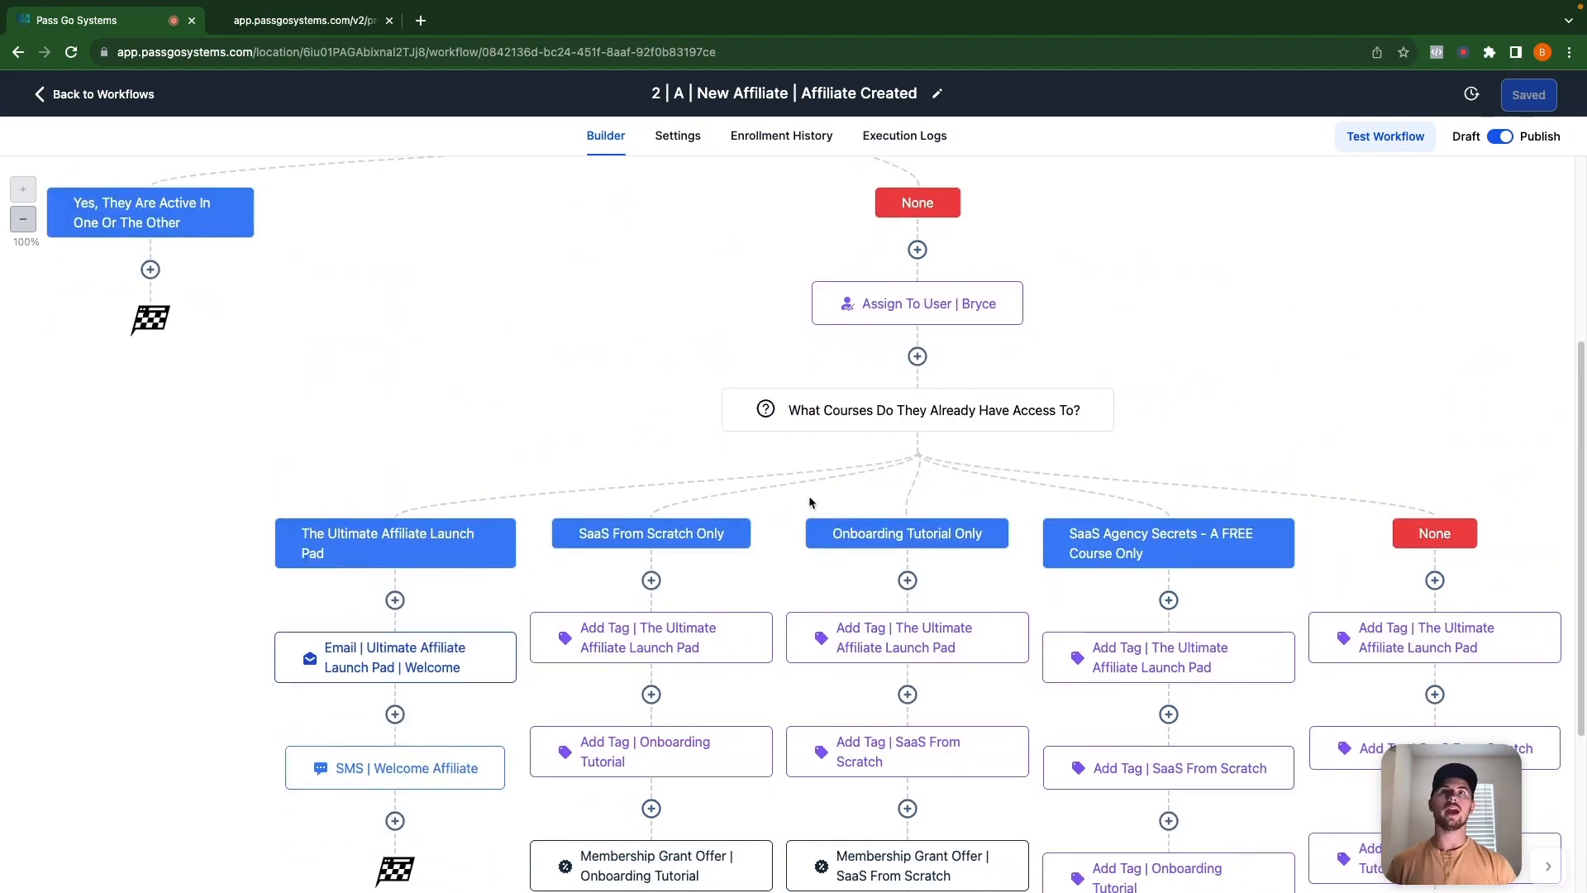
{"action": "left_click", "coordinate": [959, 414]}
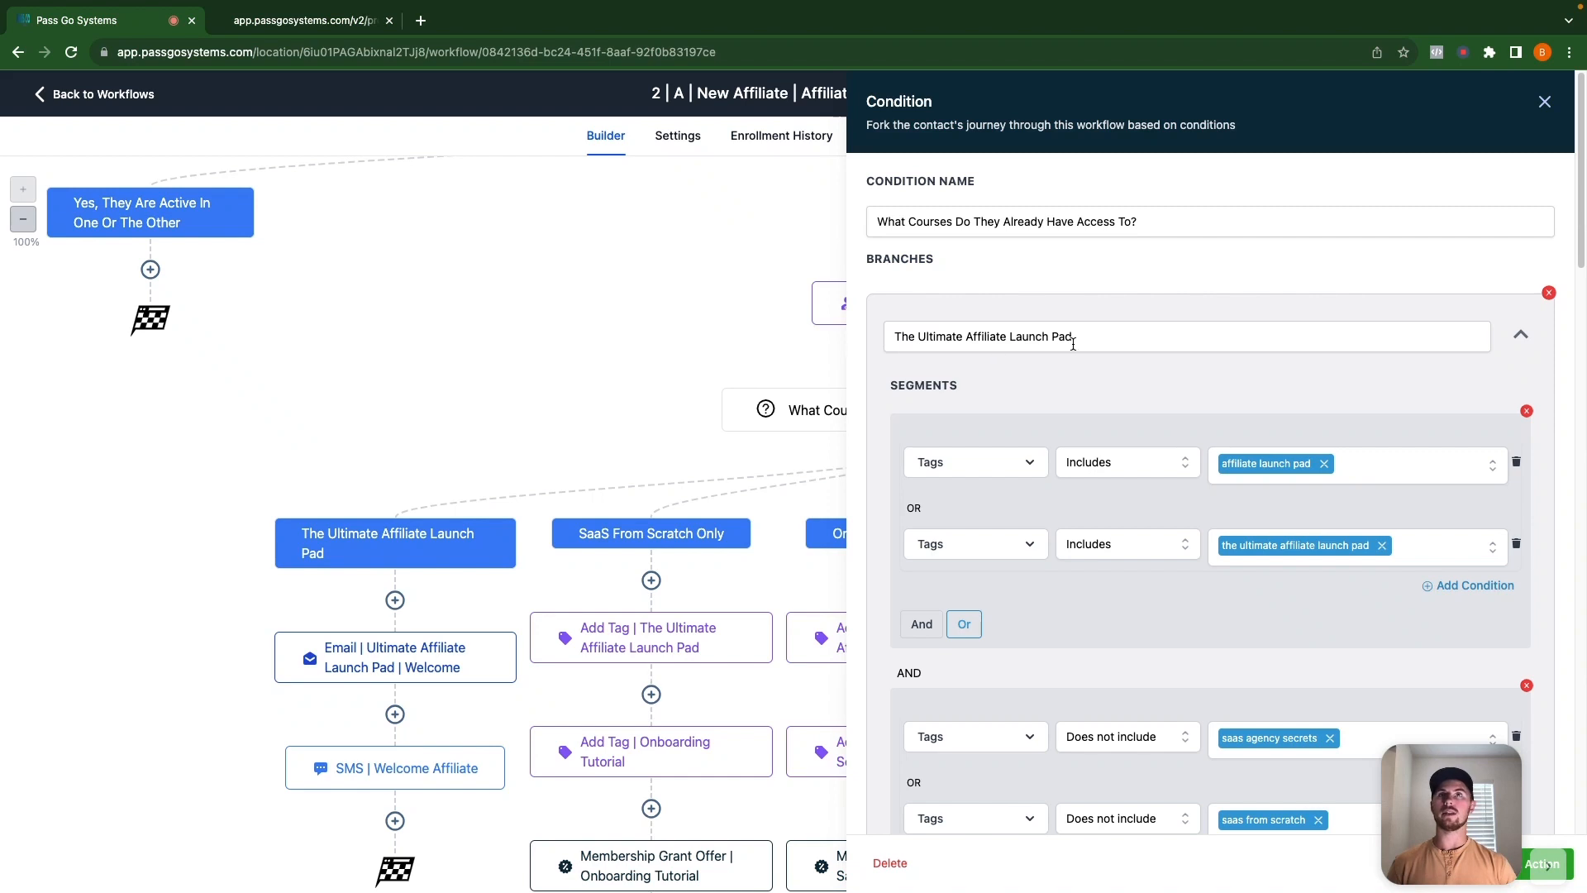
{"action": "scroll", "coordinate": [1079, 464], "scroll_direction": "down", "scroll_amount": 1}
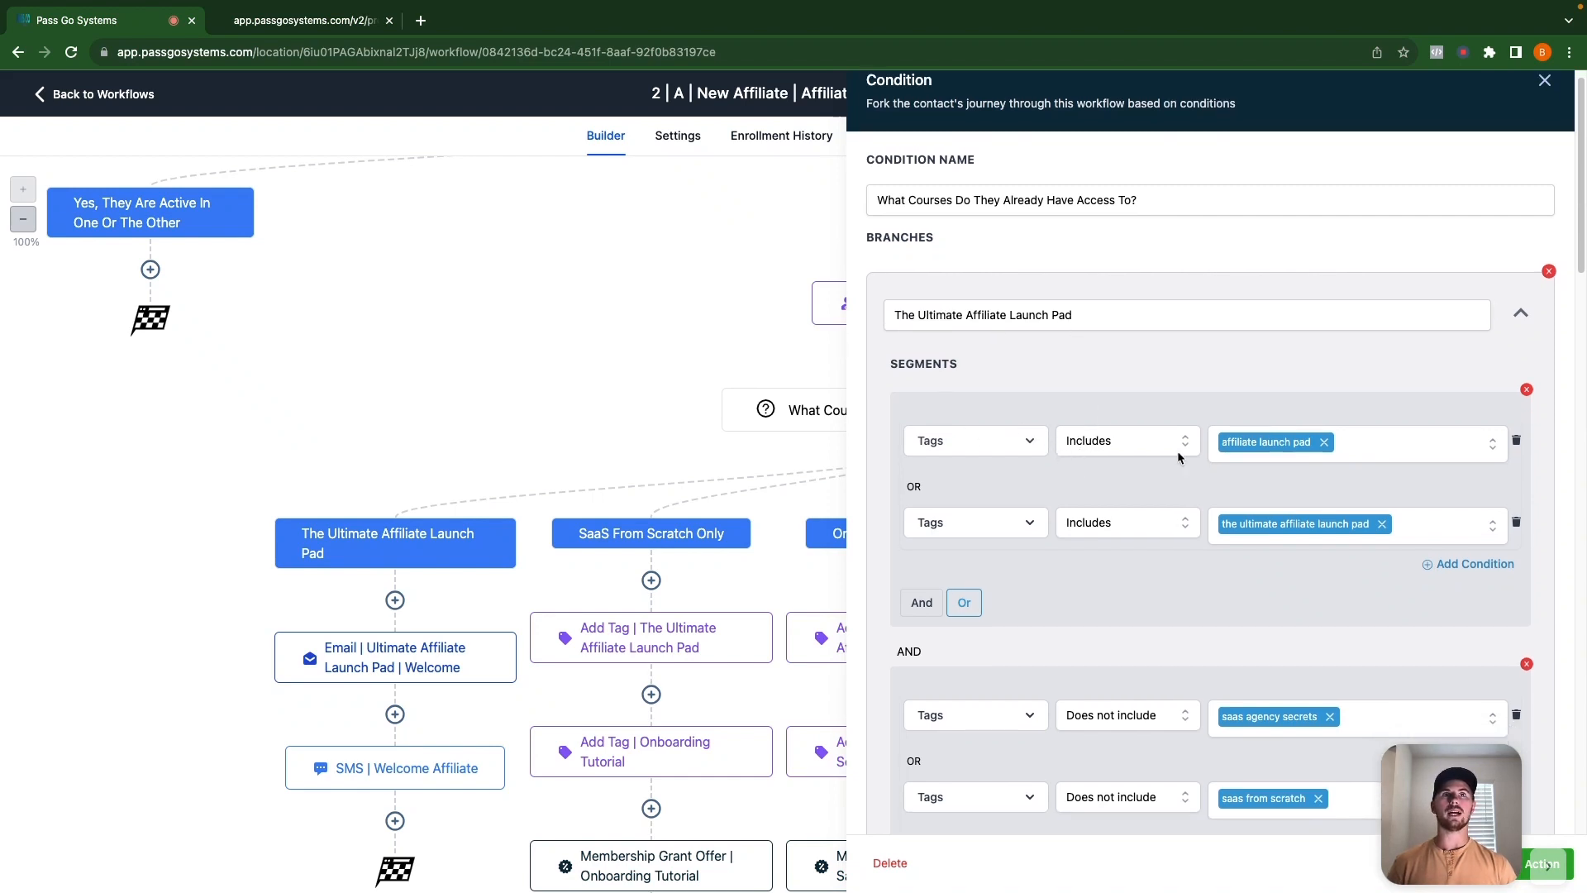
{"action": "scroll", "coordinate": [1179, 529], "scroll_direction": "down", "scroll_amount": 5}
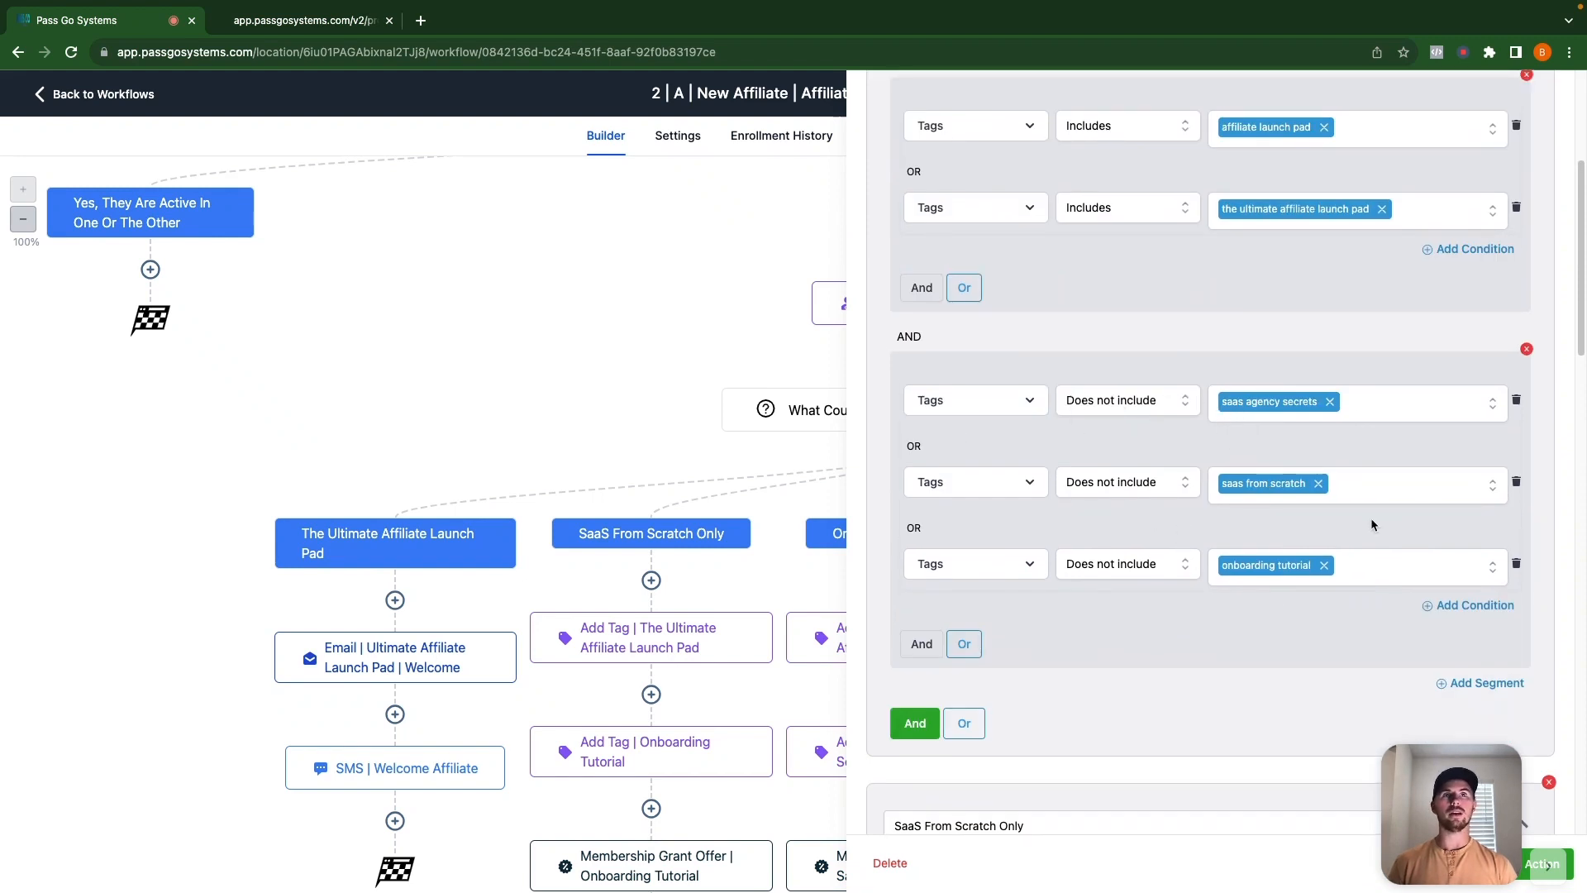
{"action": "scroll", "coordinate": [1182, 474], "scroll_direction": "down", "scroll_amount": 7}
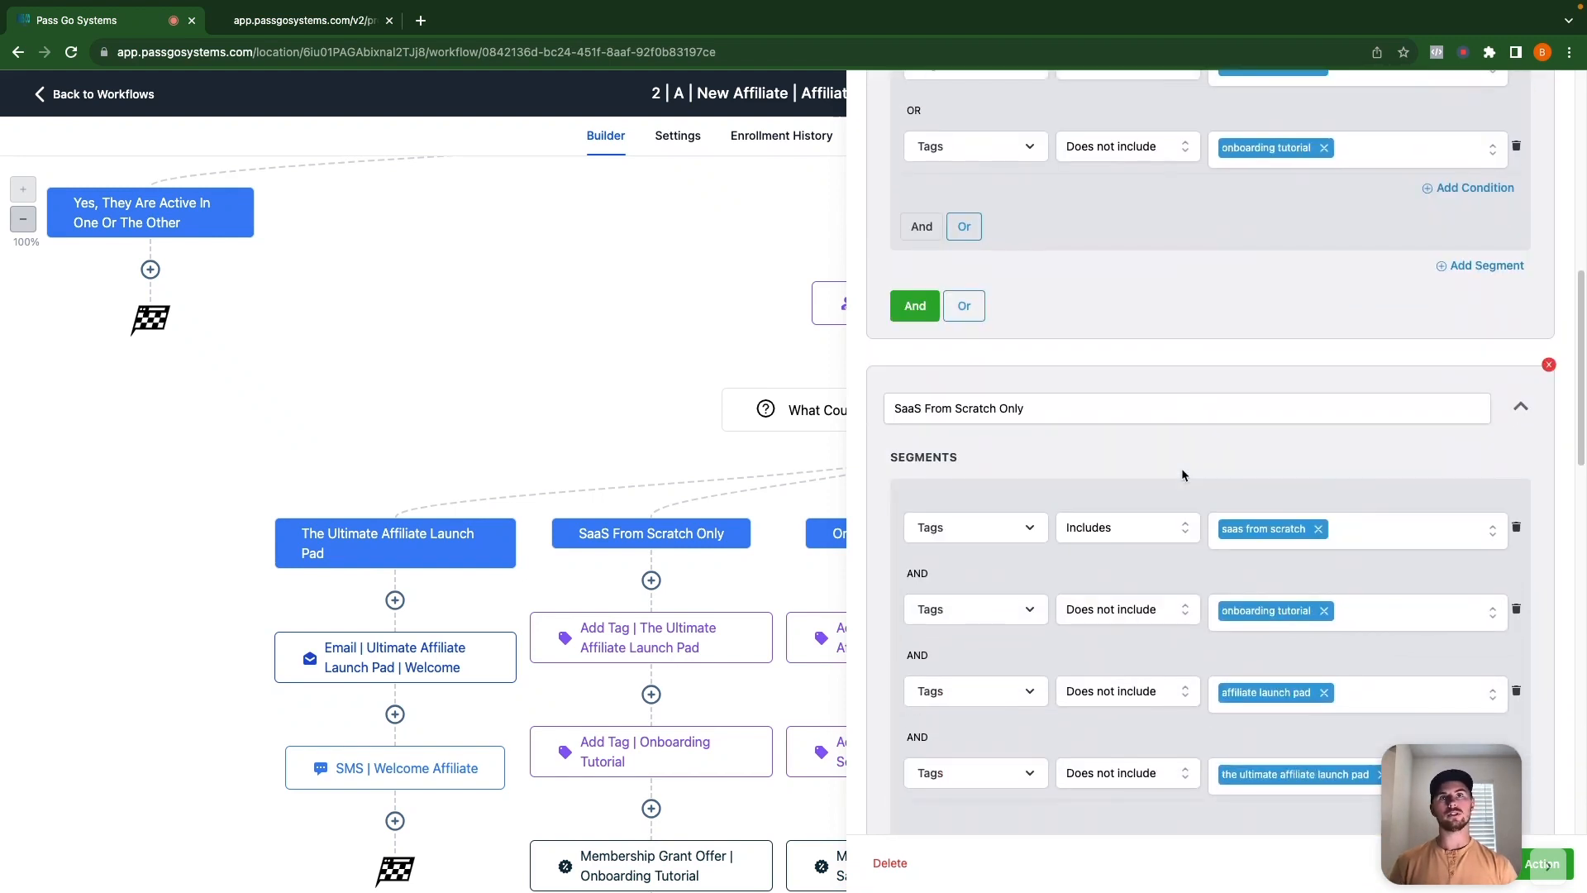
{"action": "scroll", "coordinate": [1183, 474], "scroll_direction": "down", "scroll_amount": 1}
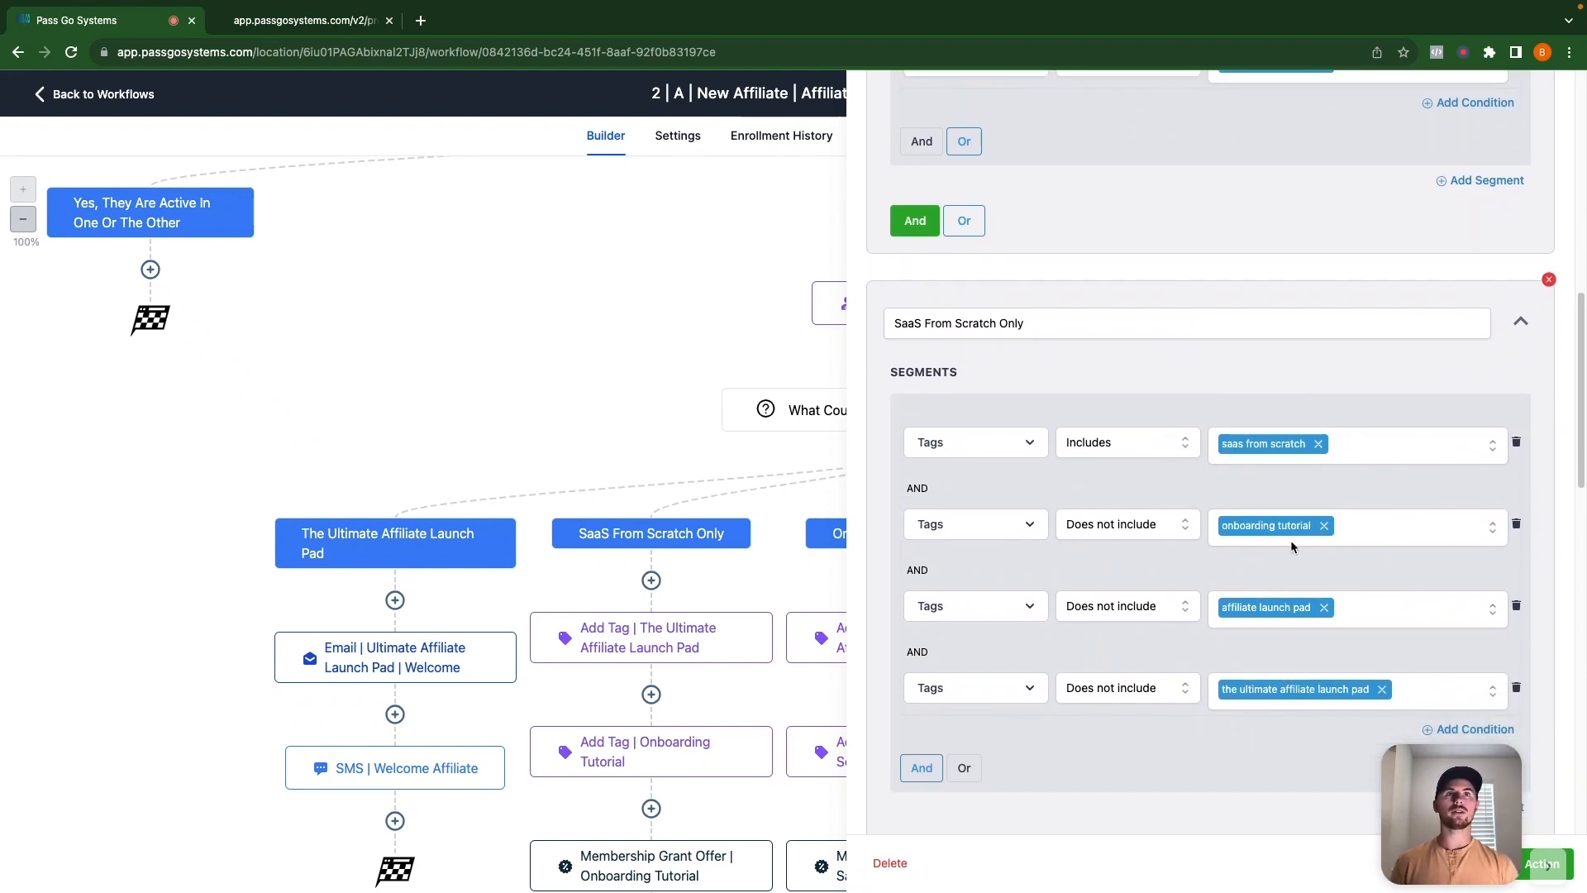
{"action": "scroll", "coordinate": [1258, 642], "scroll_direction": "down", "scroll_amount": 9}
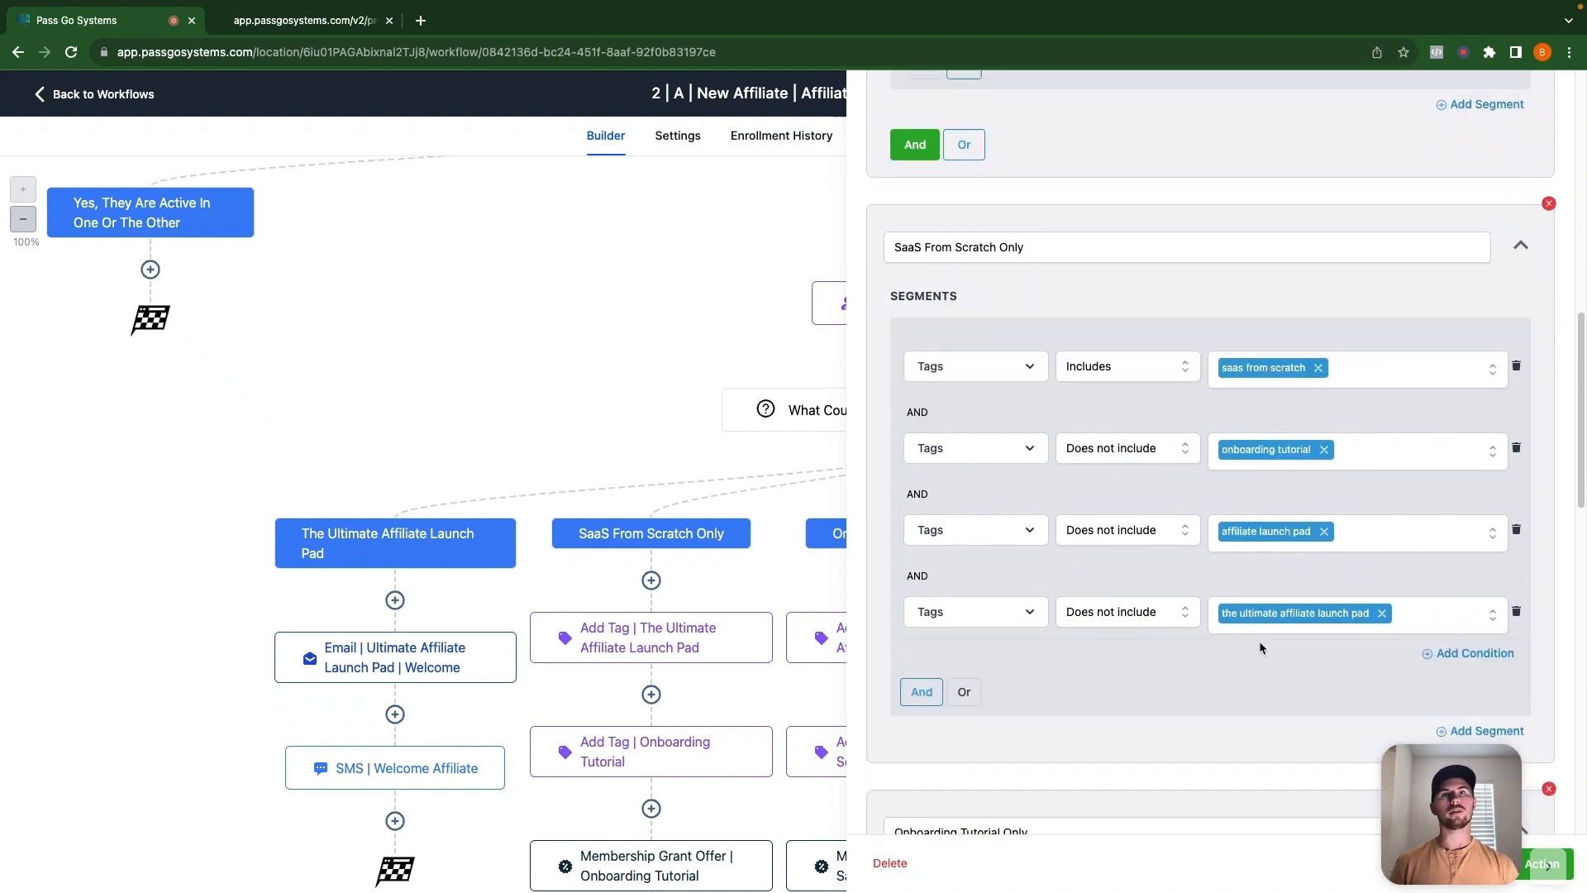
{"action": "scroll", "coordinate": [1235, 596], "scroll_direction": "down", "scroll_amount": 5}
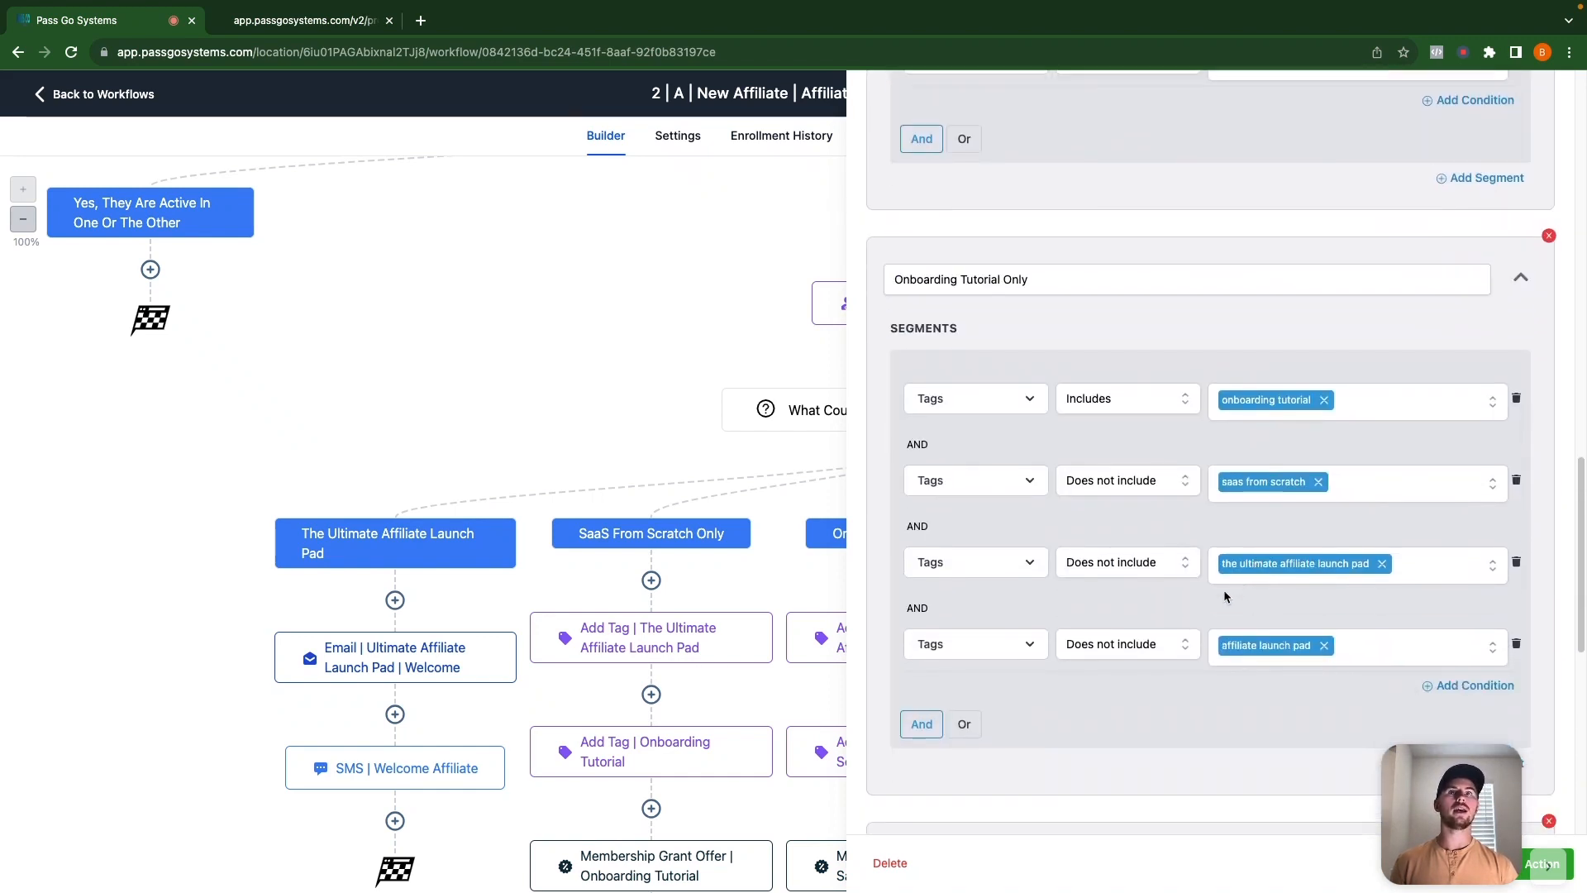
{"action": "scroll", "coordinate": [1174, 568], "scroll_direction": "down", "scroll_amount": 7}
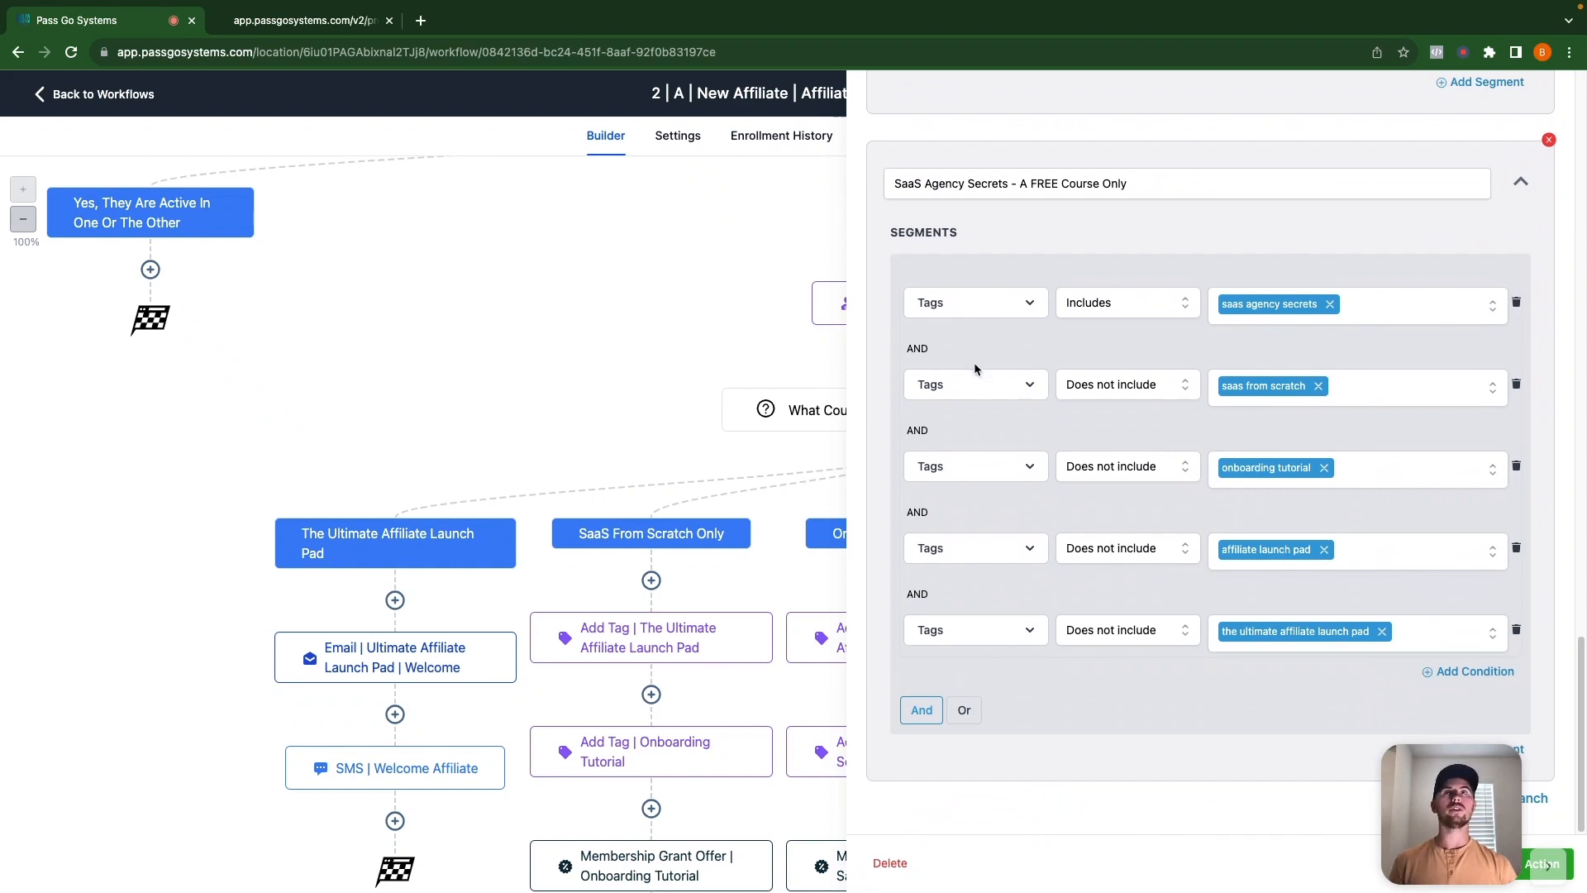
{"action": "scroll", "coordinate": [1086, 400], "scroll_direction": "up", "scroll_amount": 20}
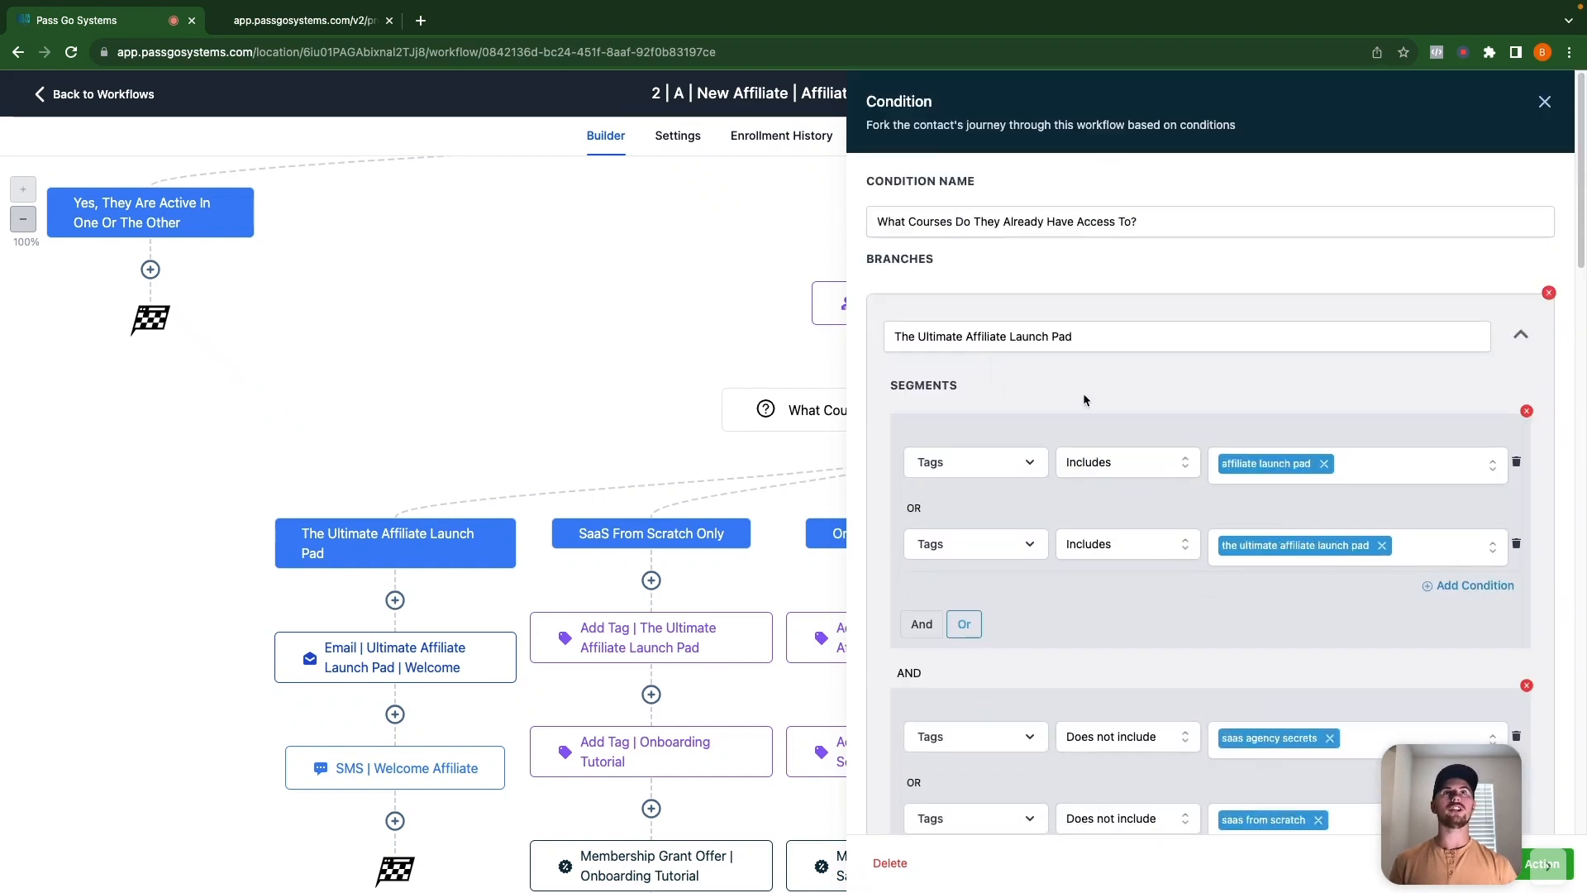
Close the course-access condition panel, look over the canvas, and return to the workflow list.
{"action": "left_click", "coordinate": [1542, 104]}
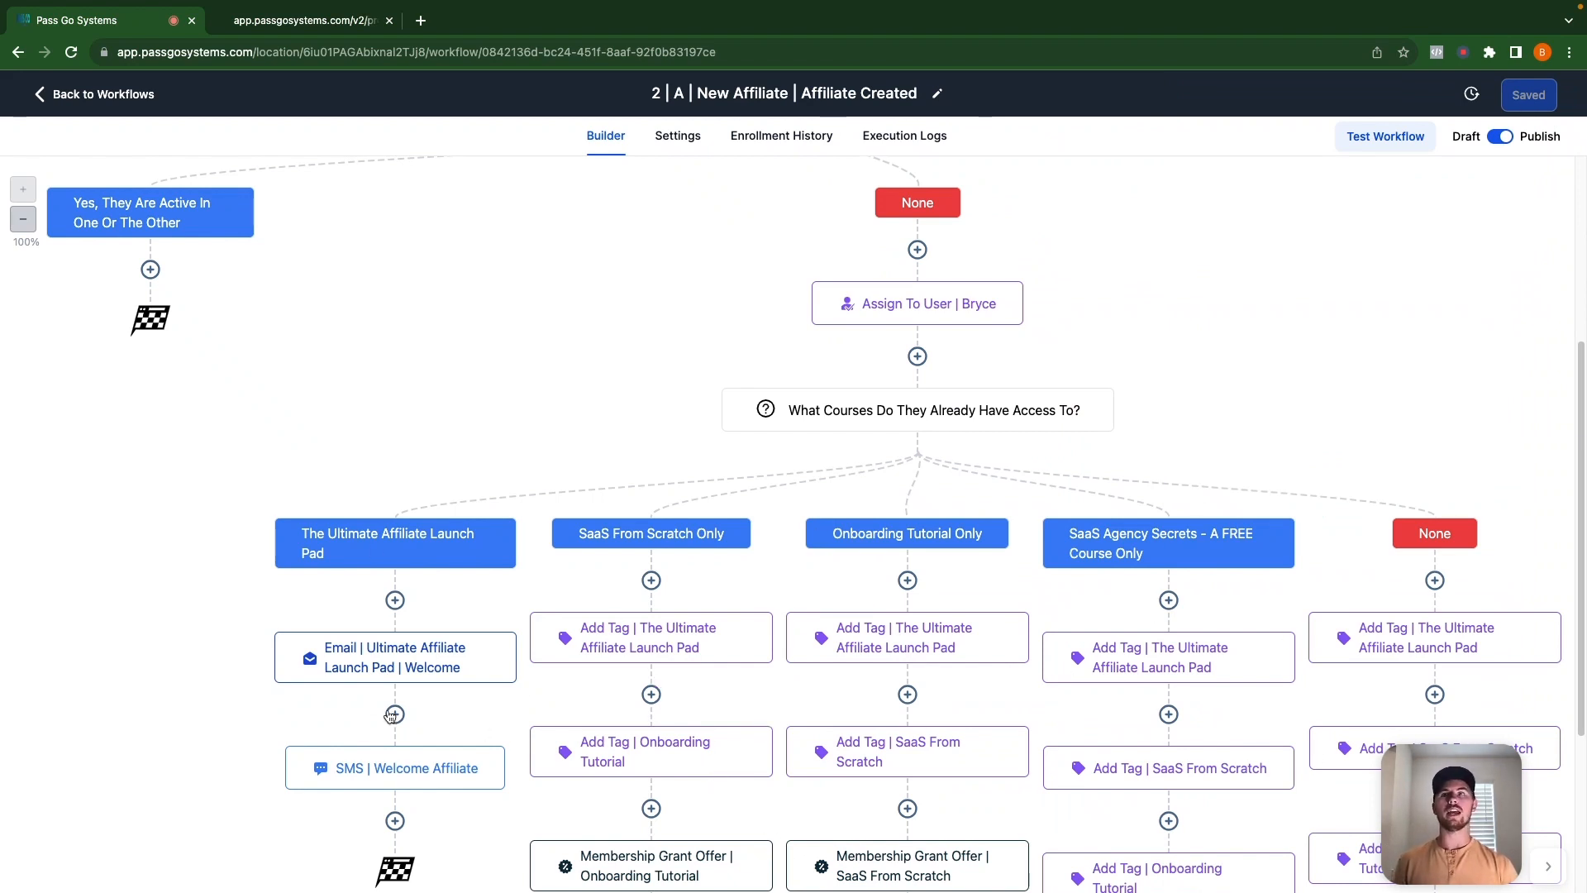
{"action": "scroll", "coordinate": [1083, 613], "scroll_direction": "down", "scroll_amount": 1}
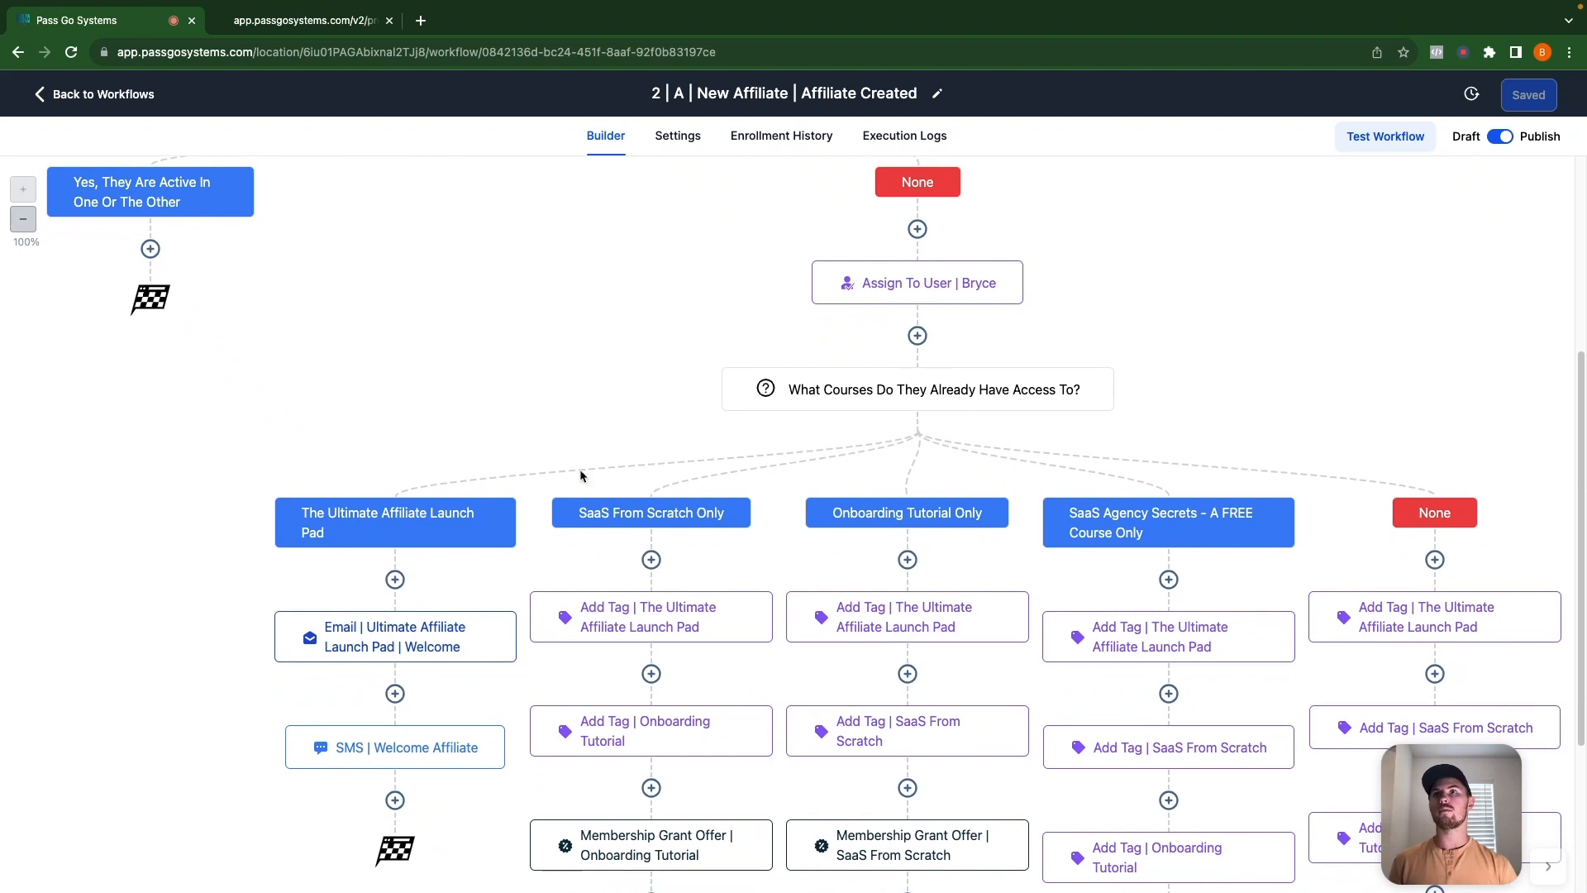
{"action": "scroll", "coordinate": [653, 694], "scroll_direction": "down", "scroll_amount": 2}
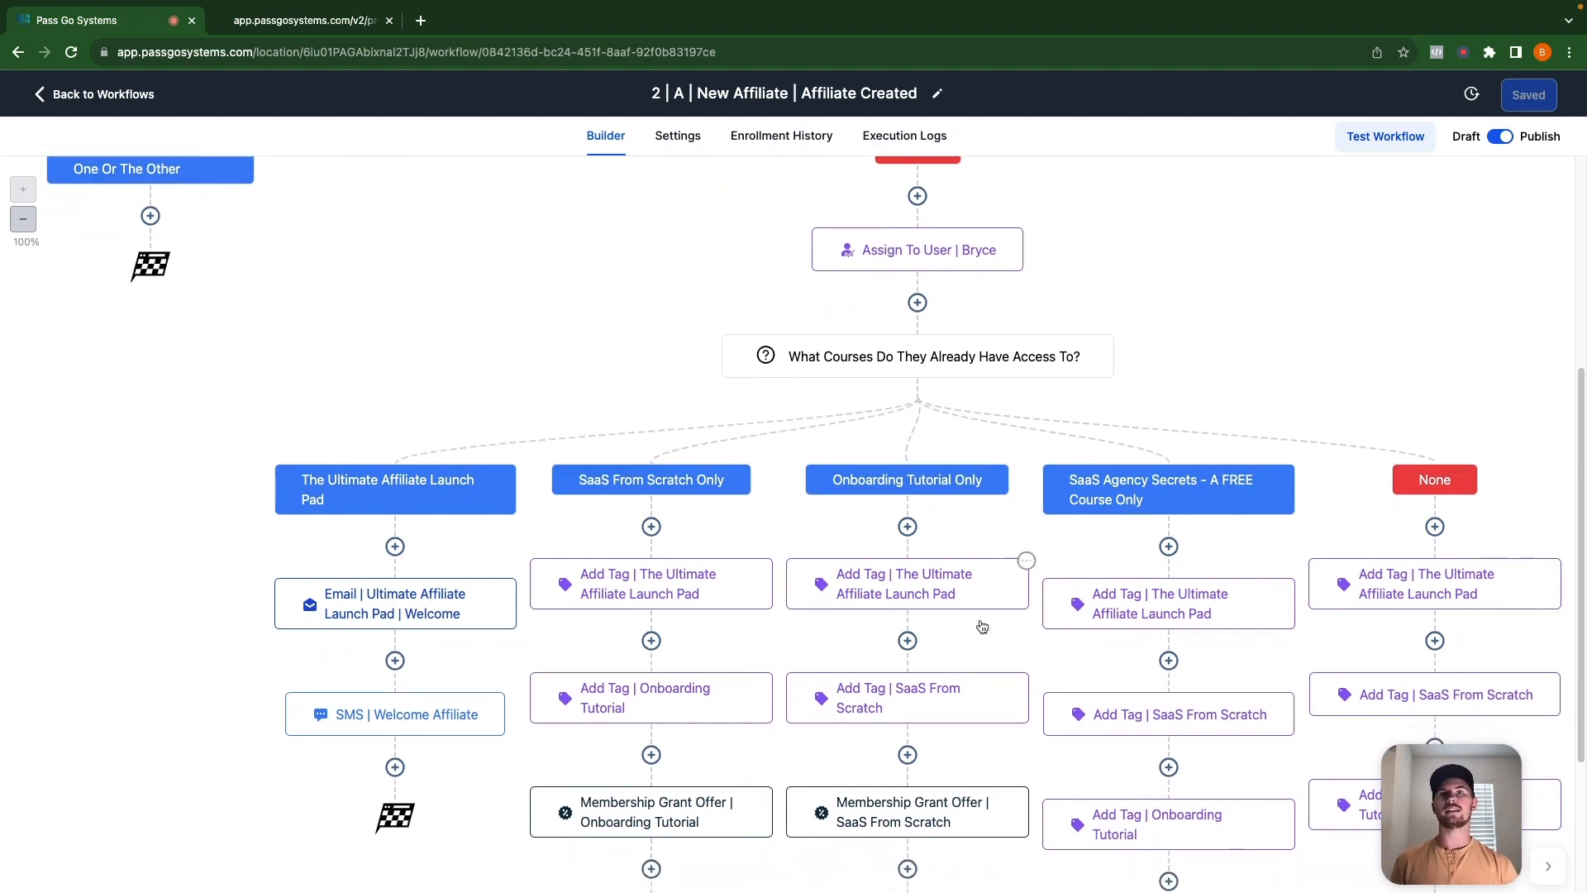
{"action": "scroll", "coordinate": [952, 791], "scroll_direction": "down", "scroll_amount": 5}
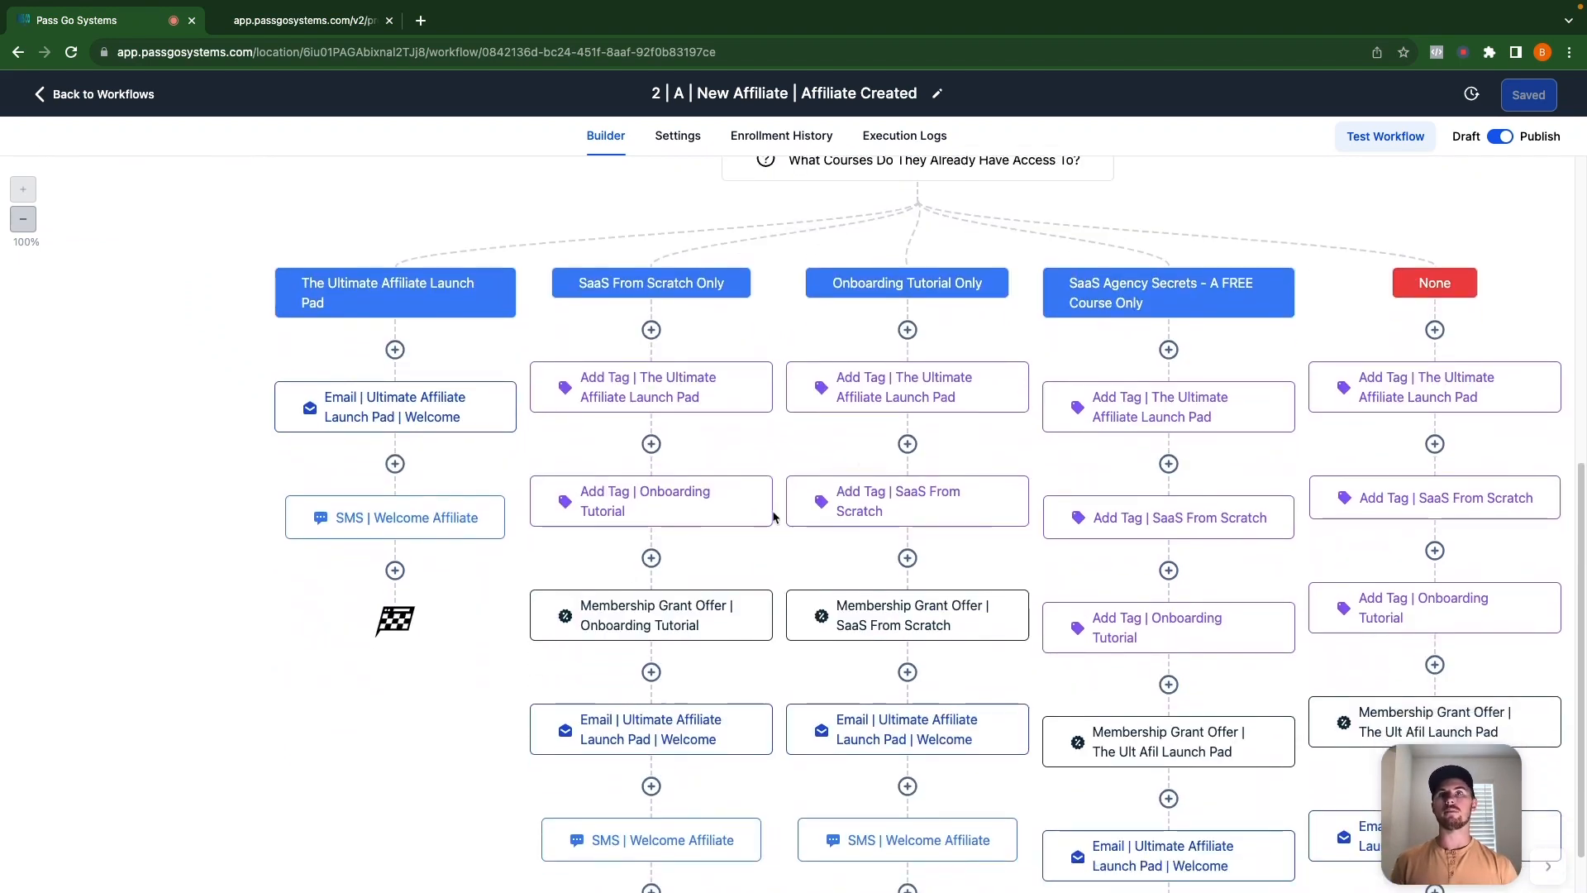
{"action": "scroll", "coordinate": [1168, 748], "scroll_direction": "down", "scroll_amount": 7}
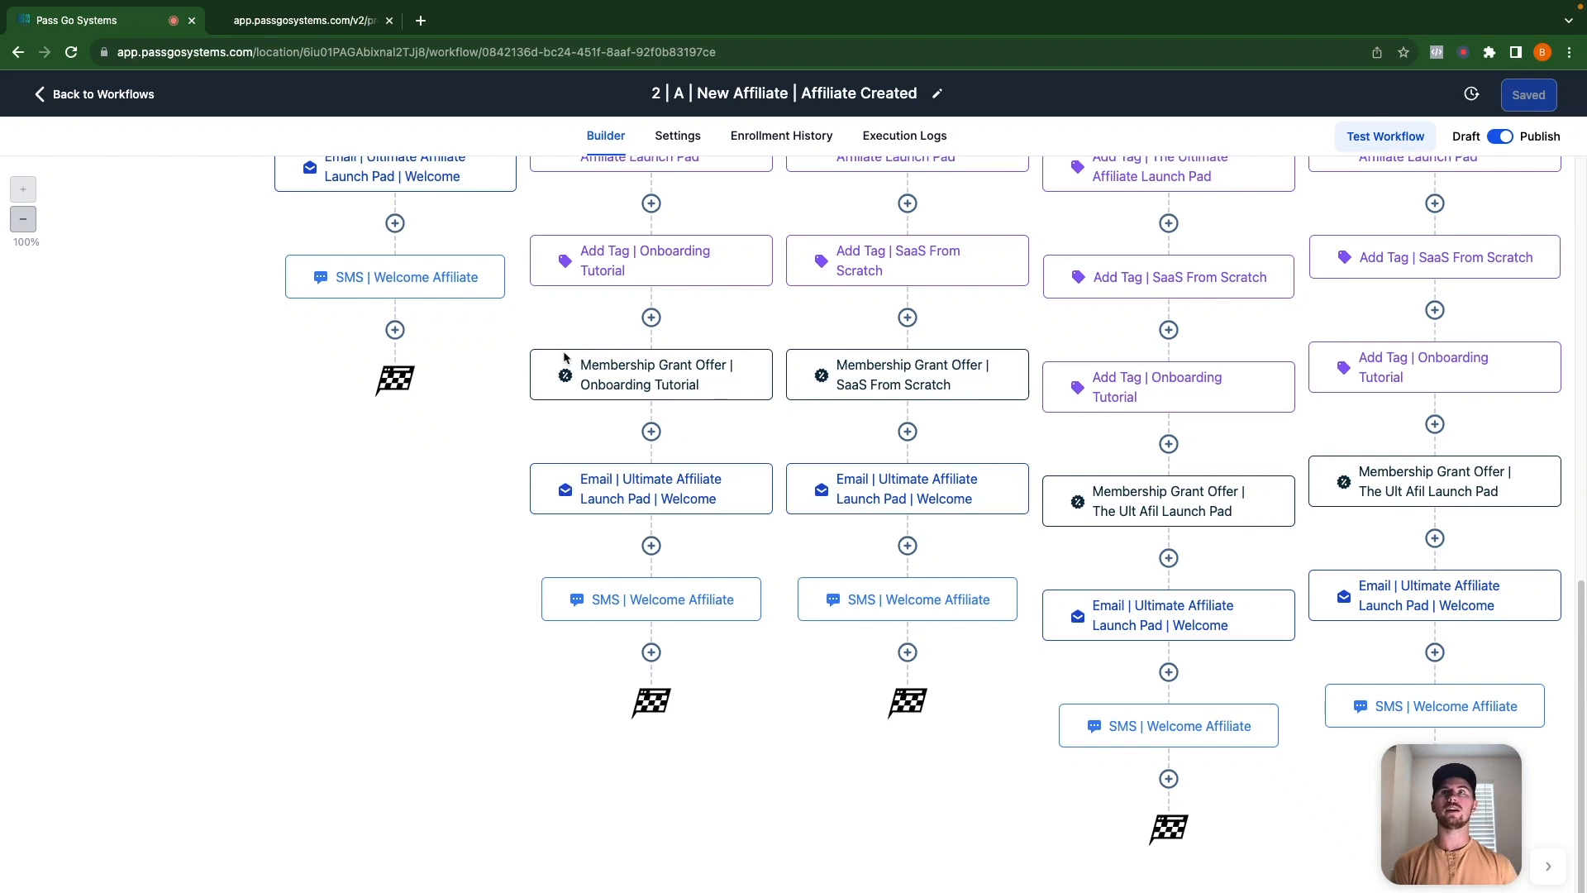
{"action": "scroll", "coordinate": [760, 458], "scroll_direction": "up", "scroll_amount": 10}
{"action": "scroll", "coordinate": [762, 459], "scroll_direction": "down", "scroll_amount": 6}
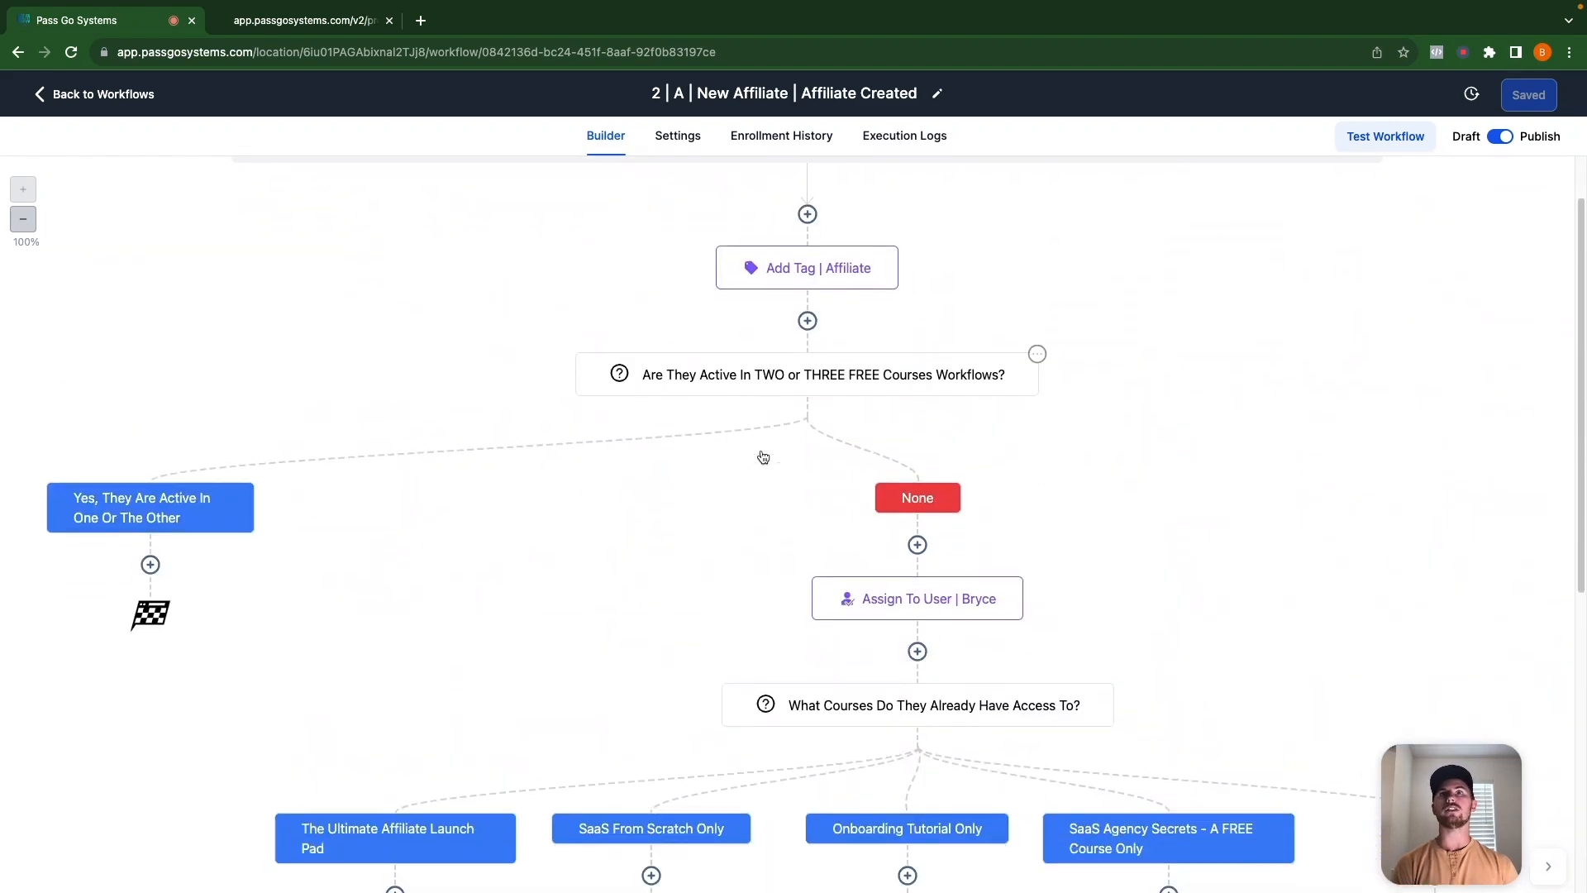
{"action": "scroll", "coordinate": [769, 454], "scroll_direction": "down", "scroll_amount": 1}
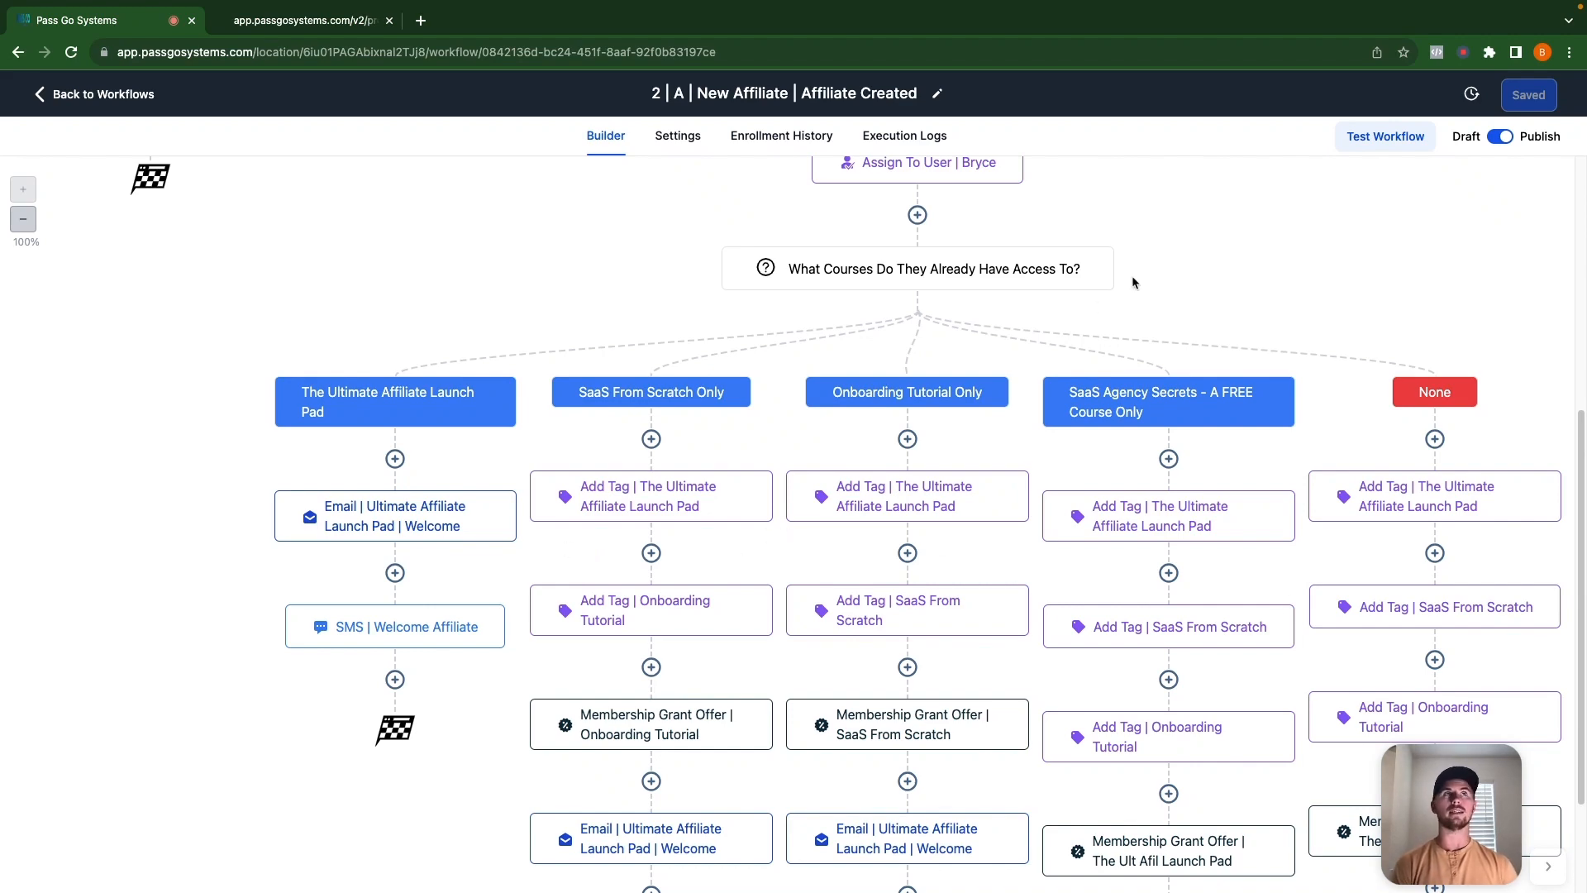
{"action": "scroll", "coordinate": [1338, 347], "scroll_direction": "up", "scroll_amount": 5}
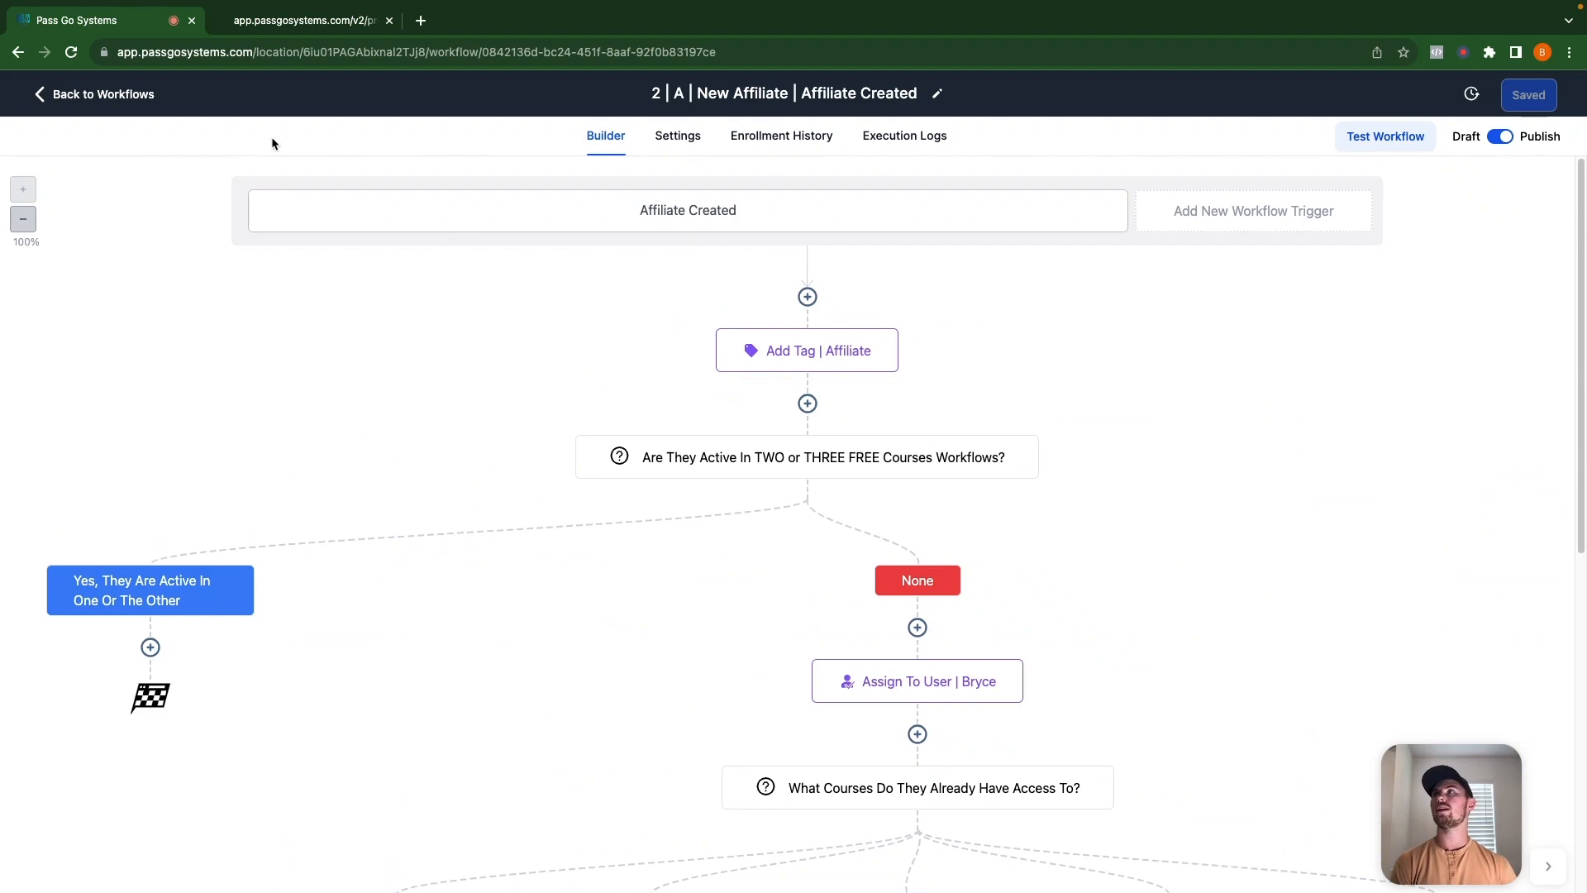
{"action": "left_click", "coordinate": [99, 95]}
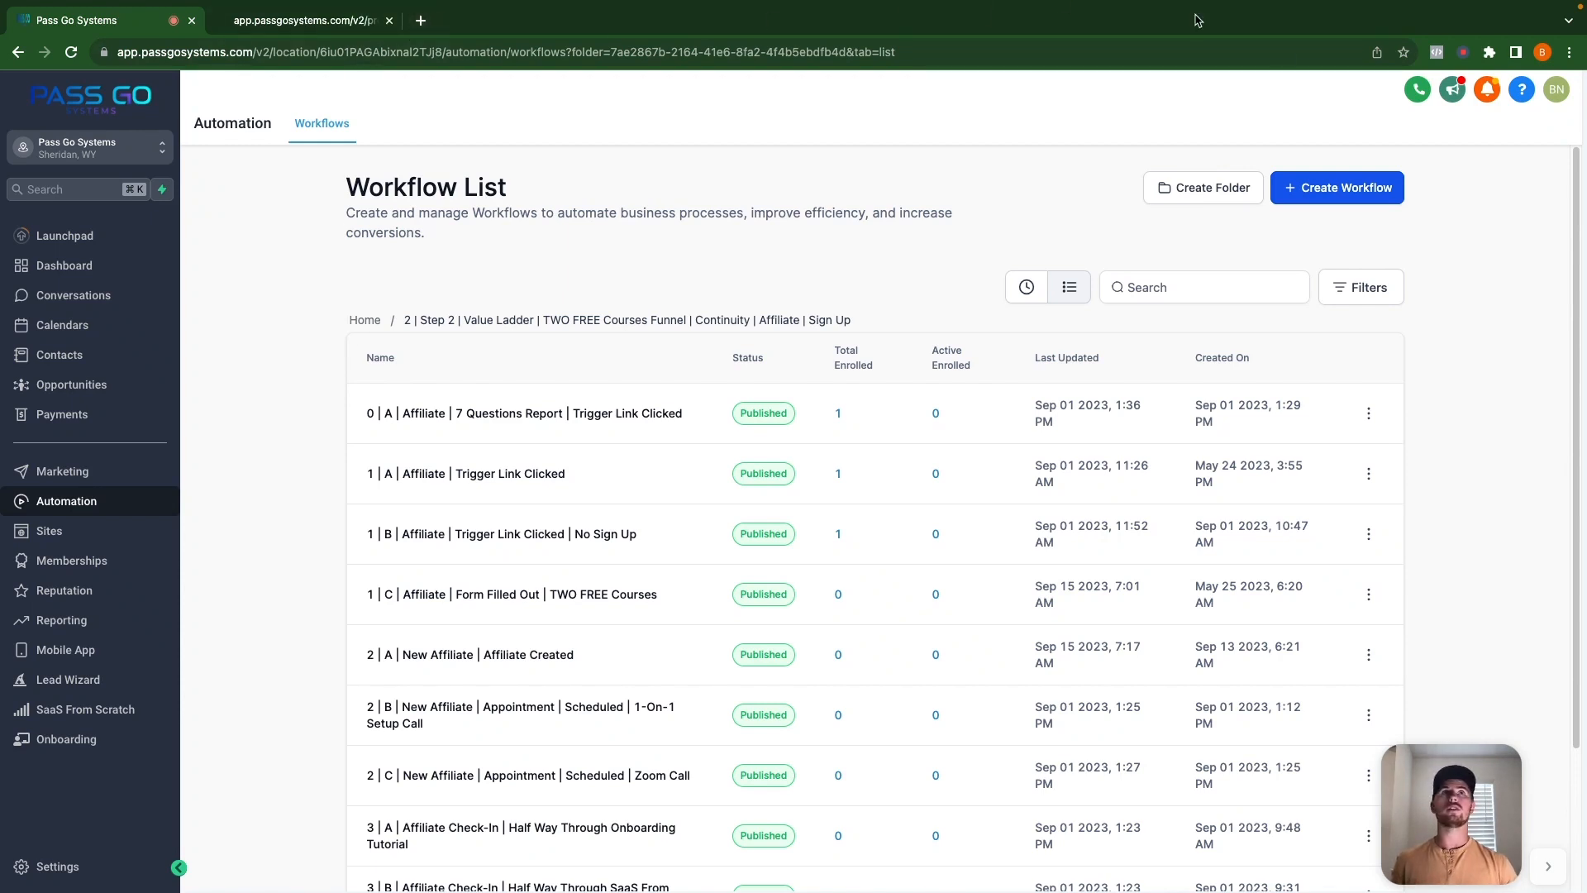
Open a Chrome Guest window and load freecourse.passgosystems.com.
{"action": "left_click", "coordinate": [1541, 54]}
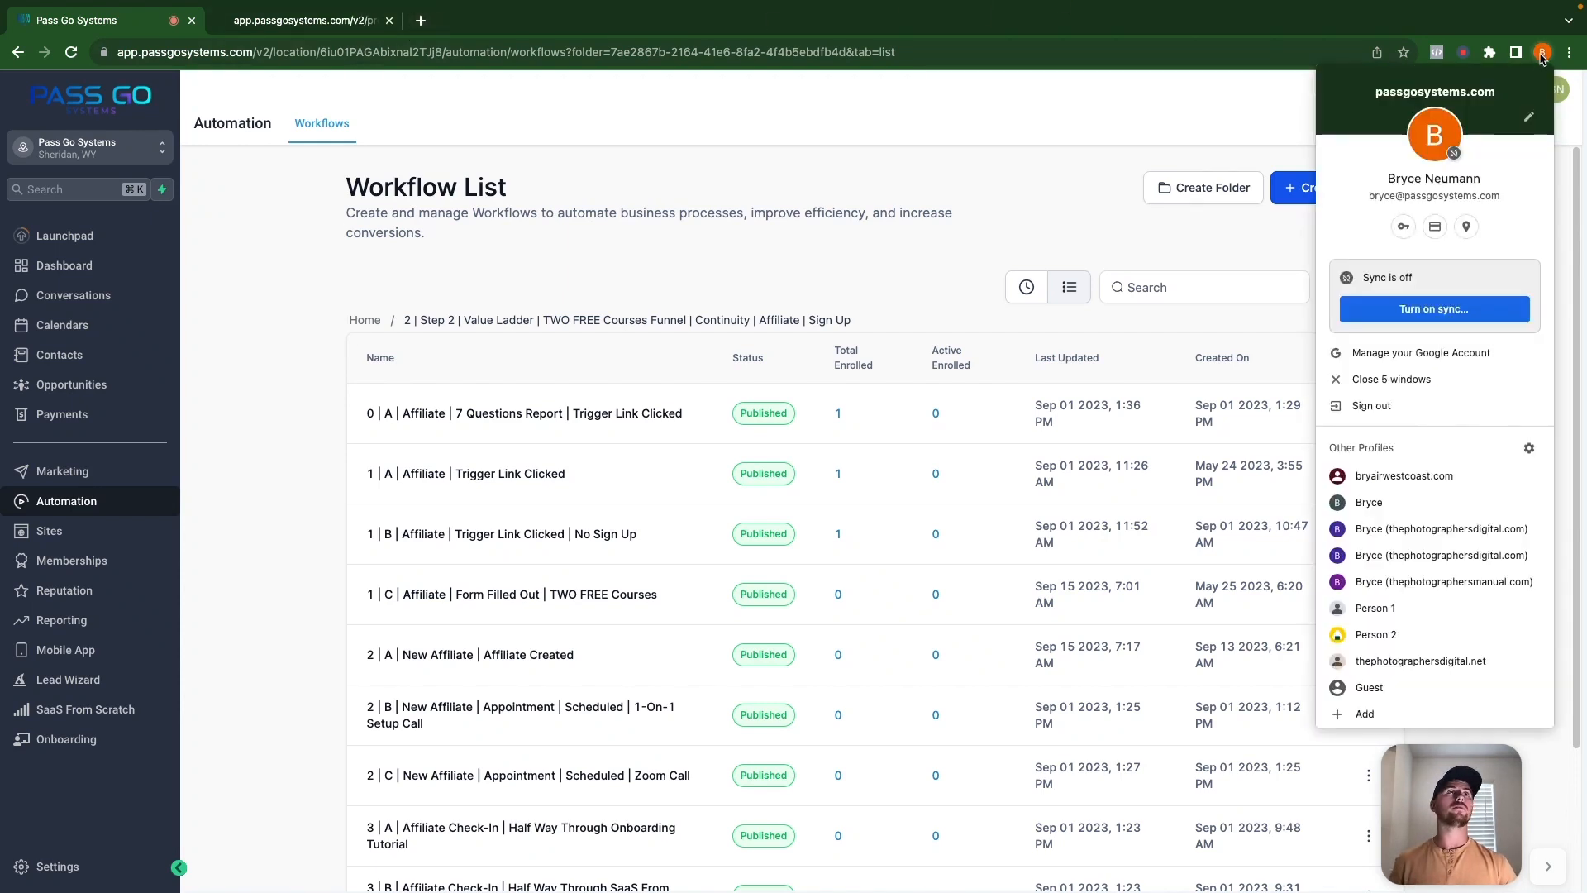
{"action": "left_click", "coordinate": [1368, 688]}
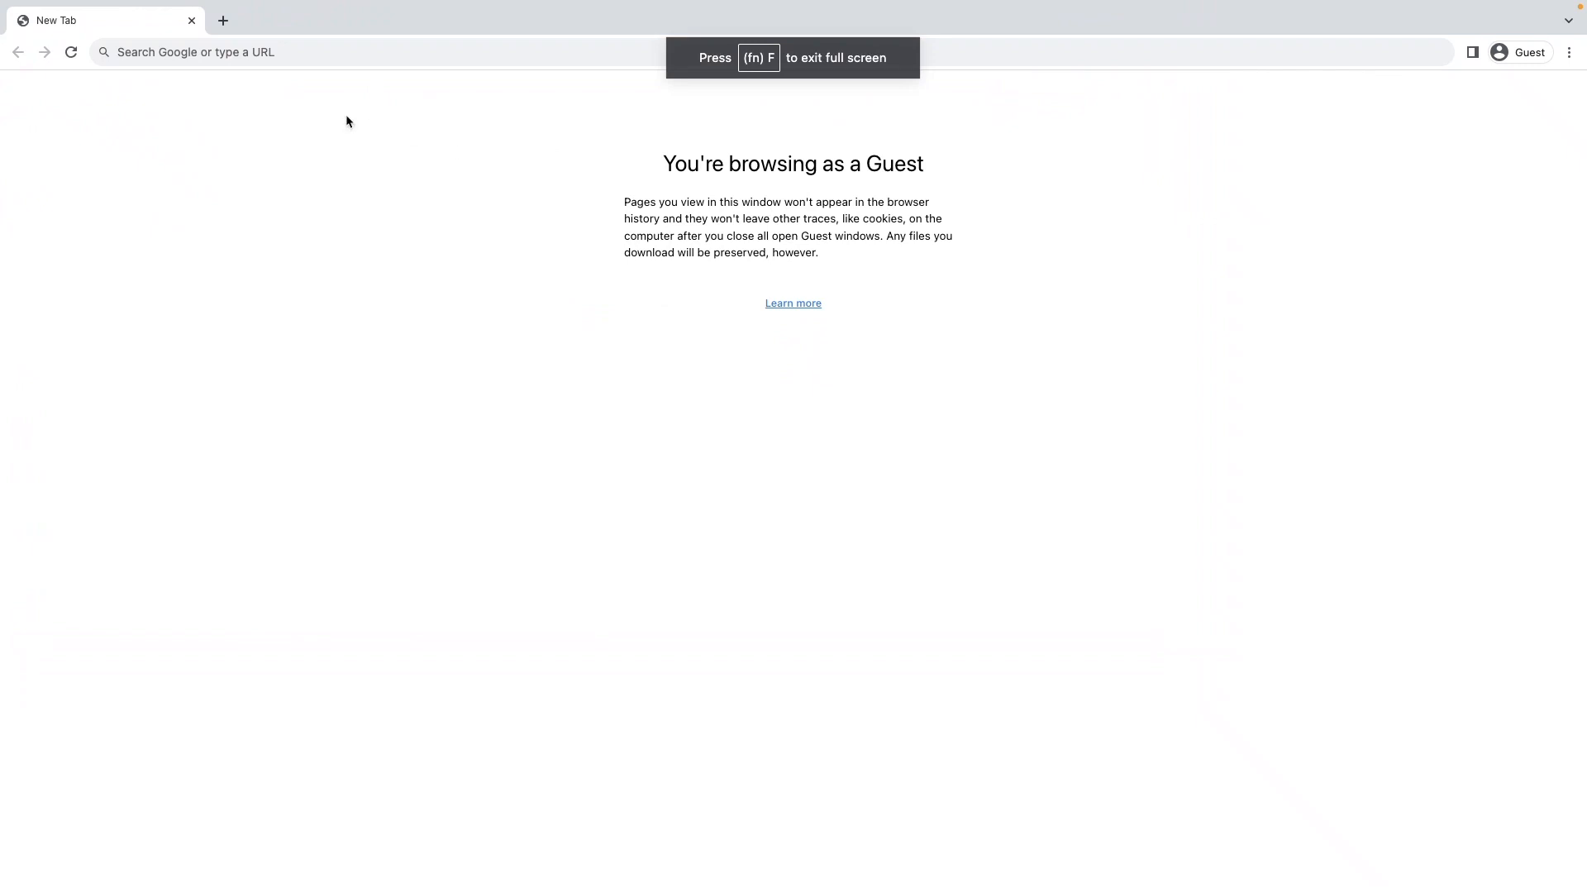
{"action": "left_click", "coordinate": [299, 55]}
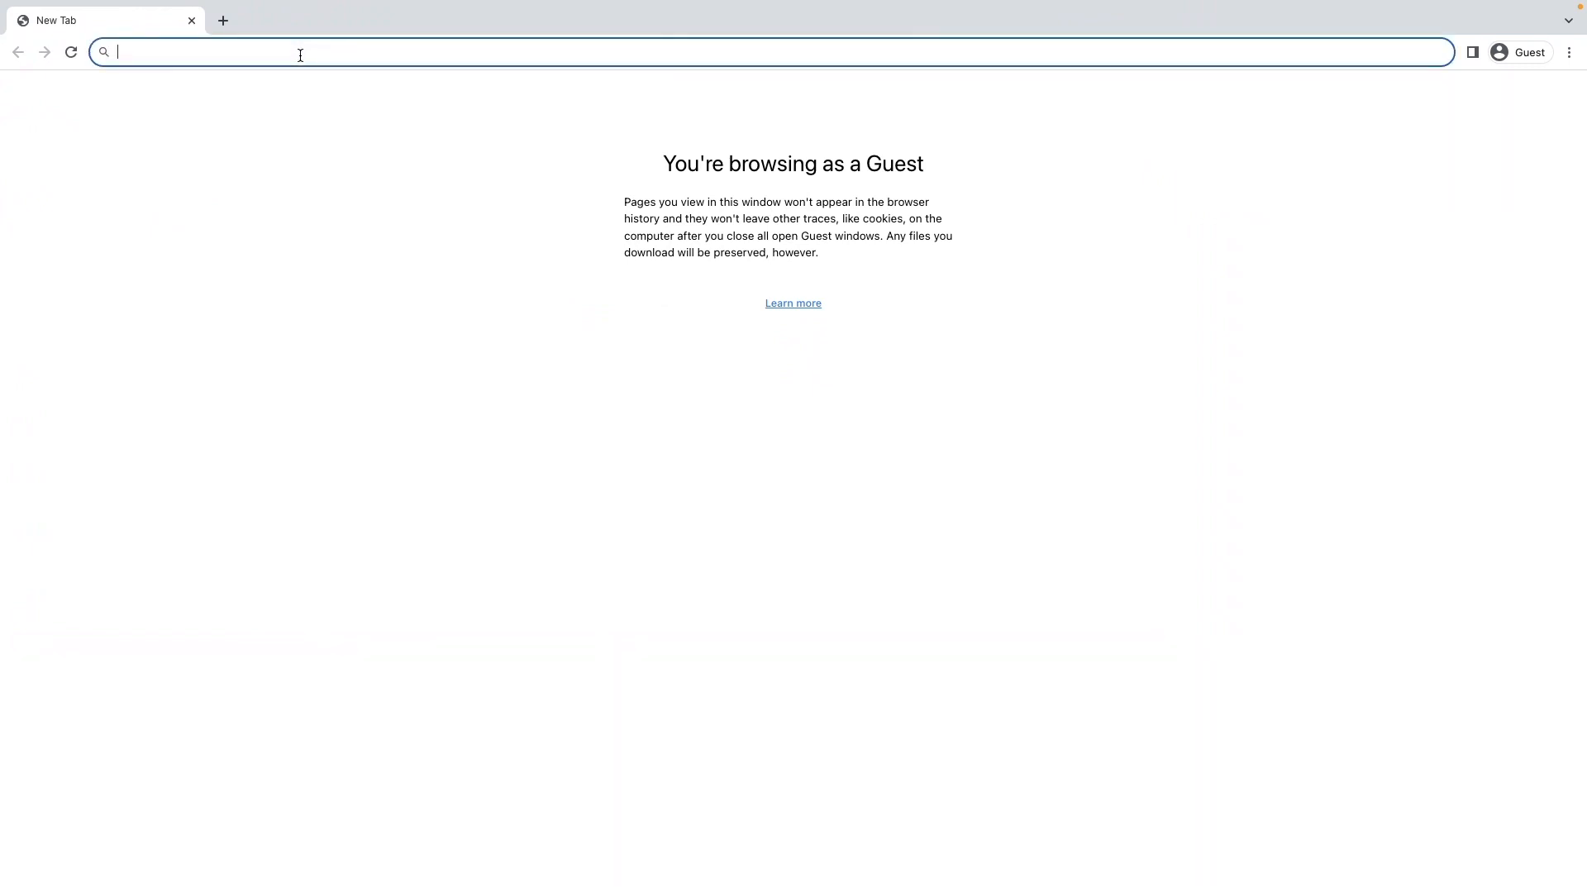
{"action": "type", "text": "freecourse"}
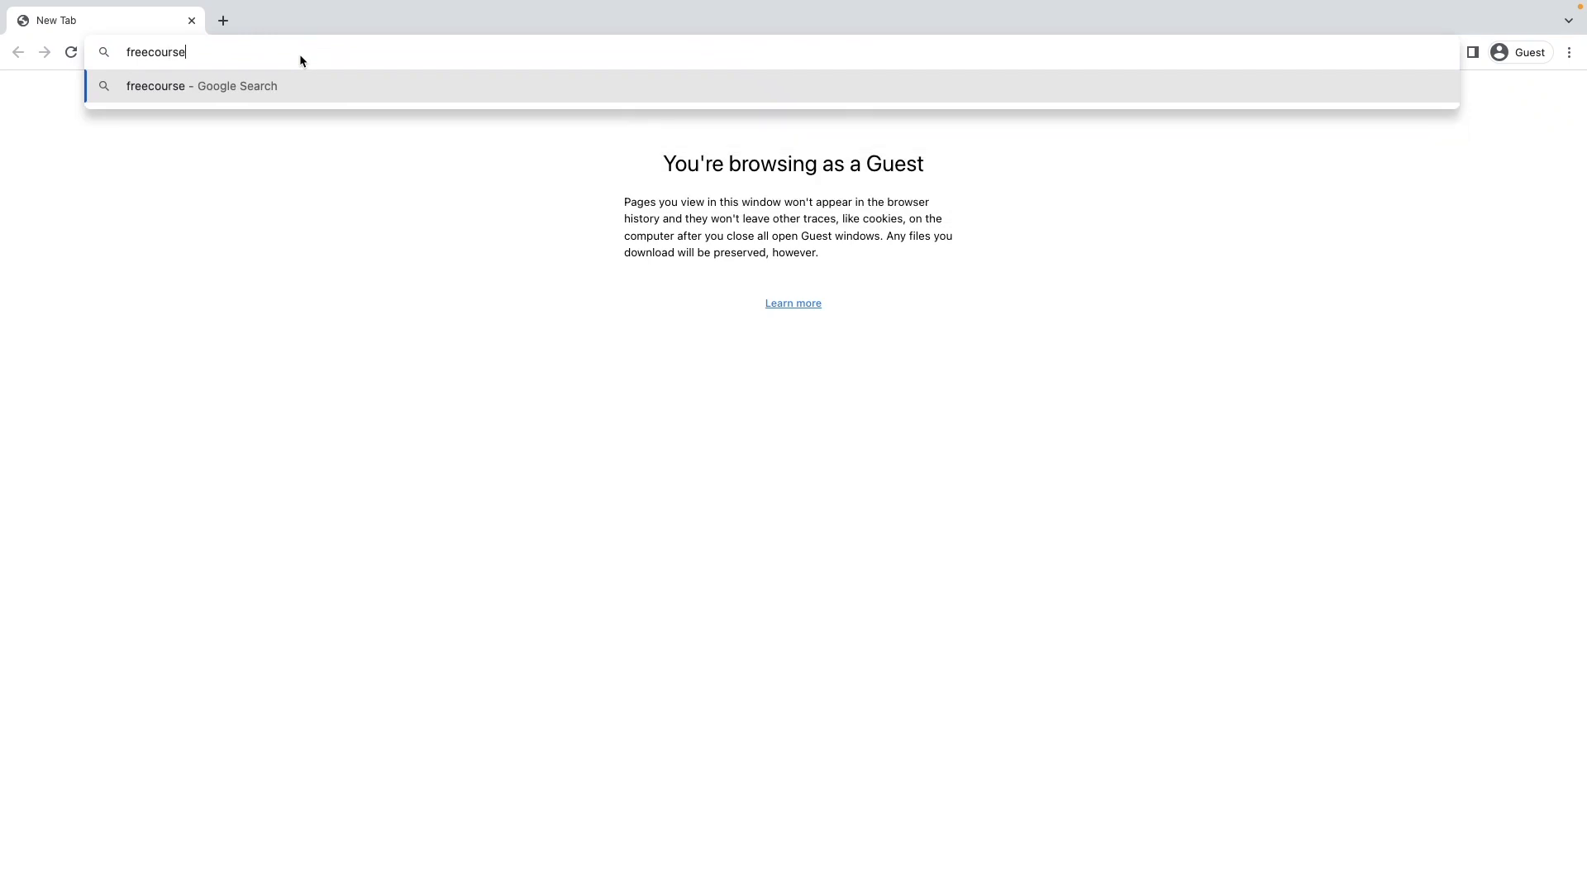
{"action": "type", "text": ".passgosystems.com"}
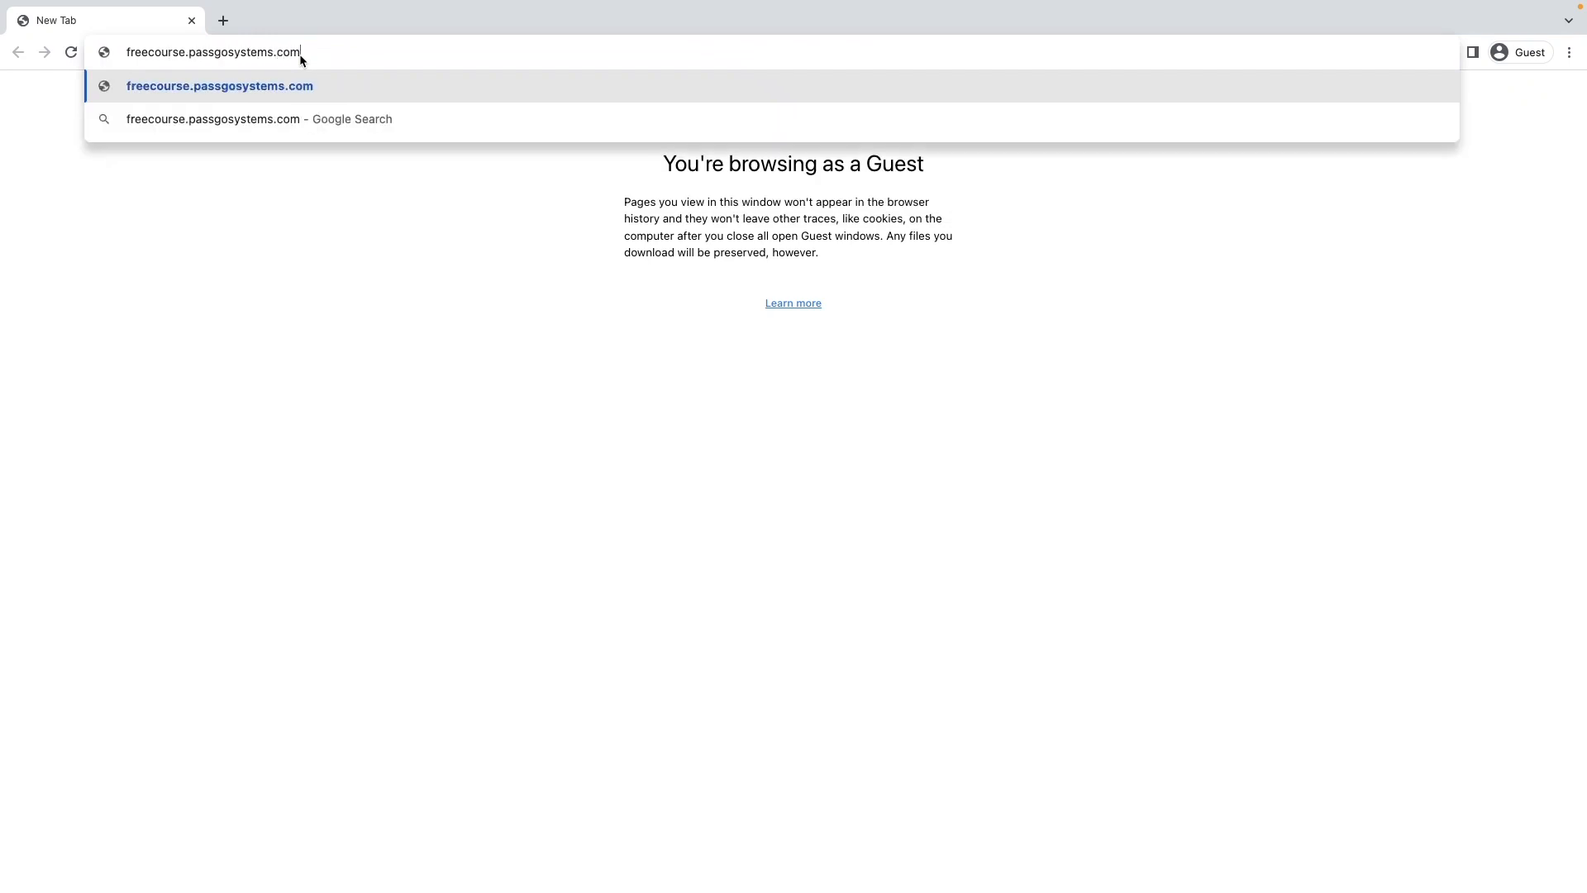
{"action": "key", "text": "Return"}
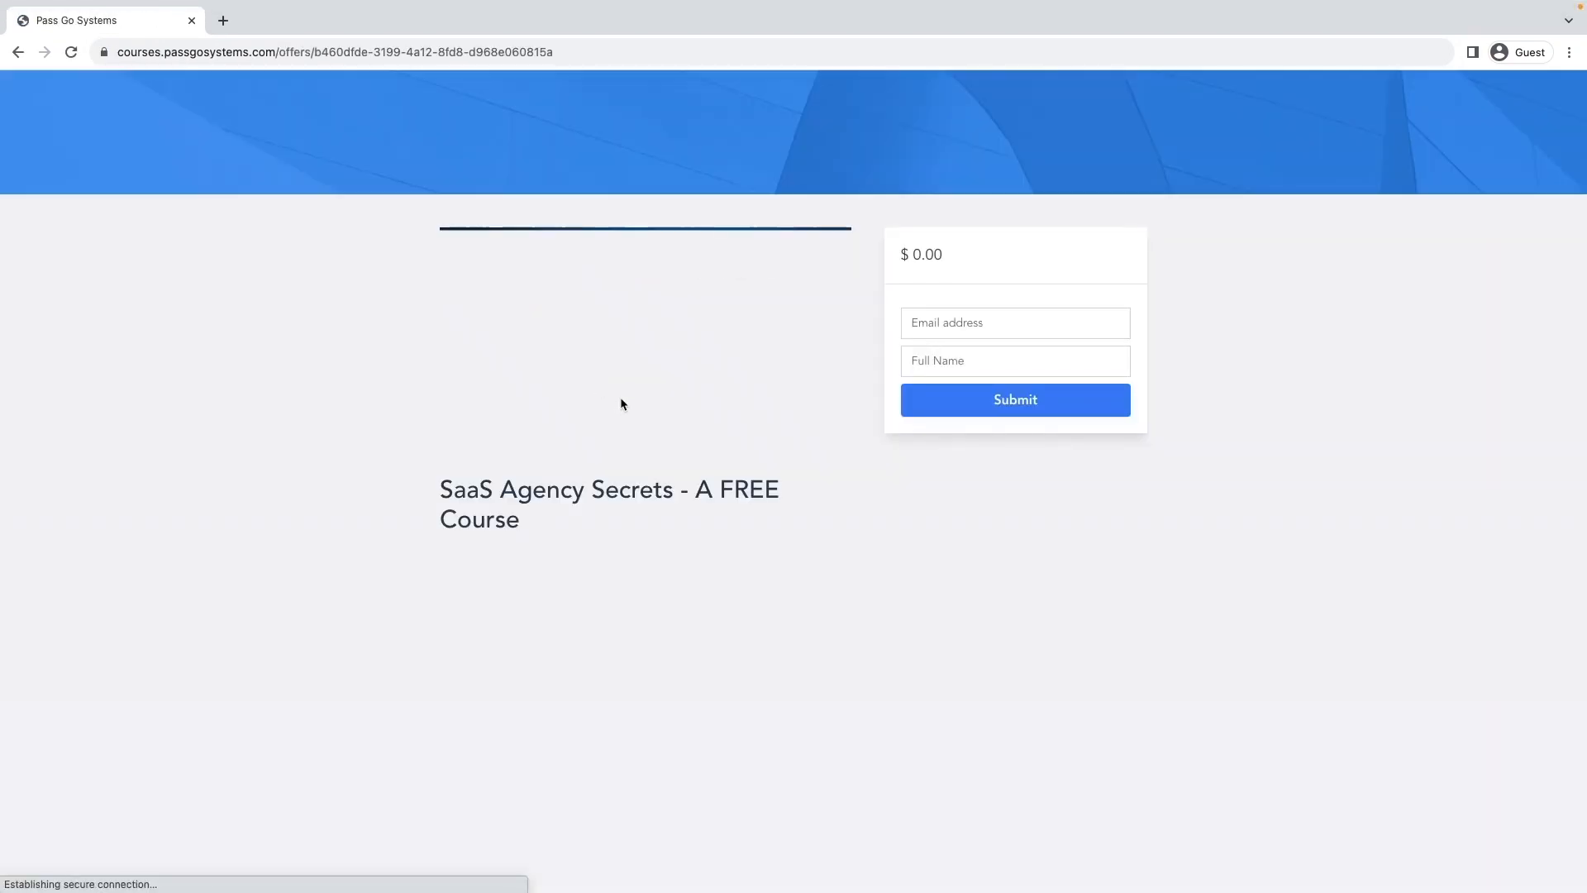
Submit the SaaS Agency Secrets form with the contact's e-mail and full name, then go to the dashboard.
{"action": "left_click", "coordinate": [1003, 330]}
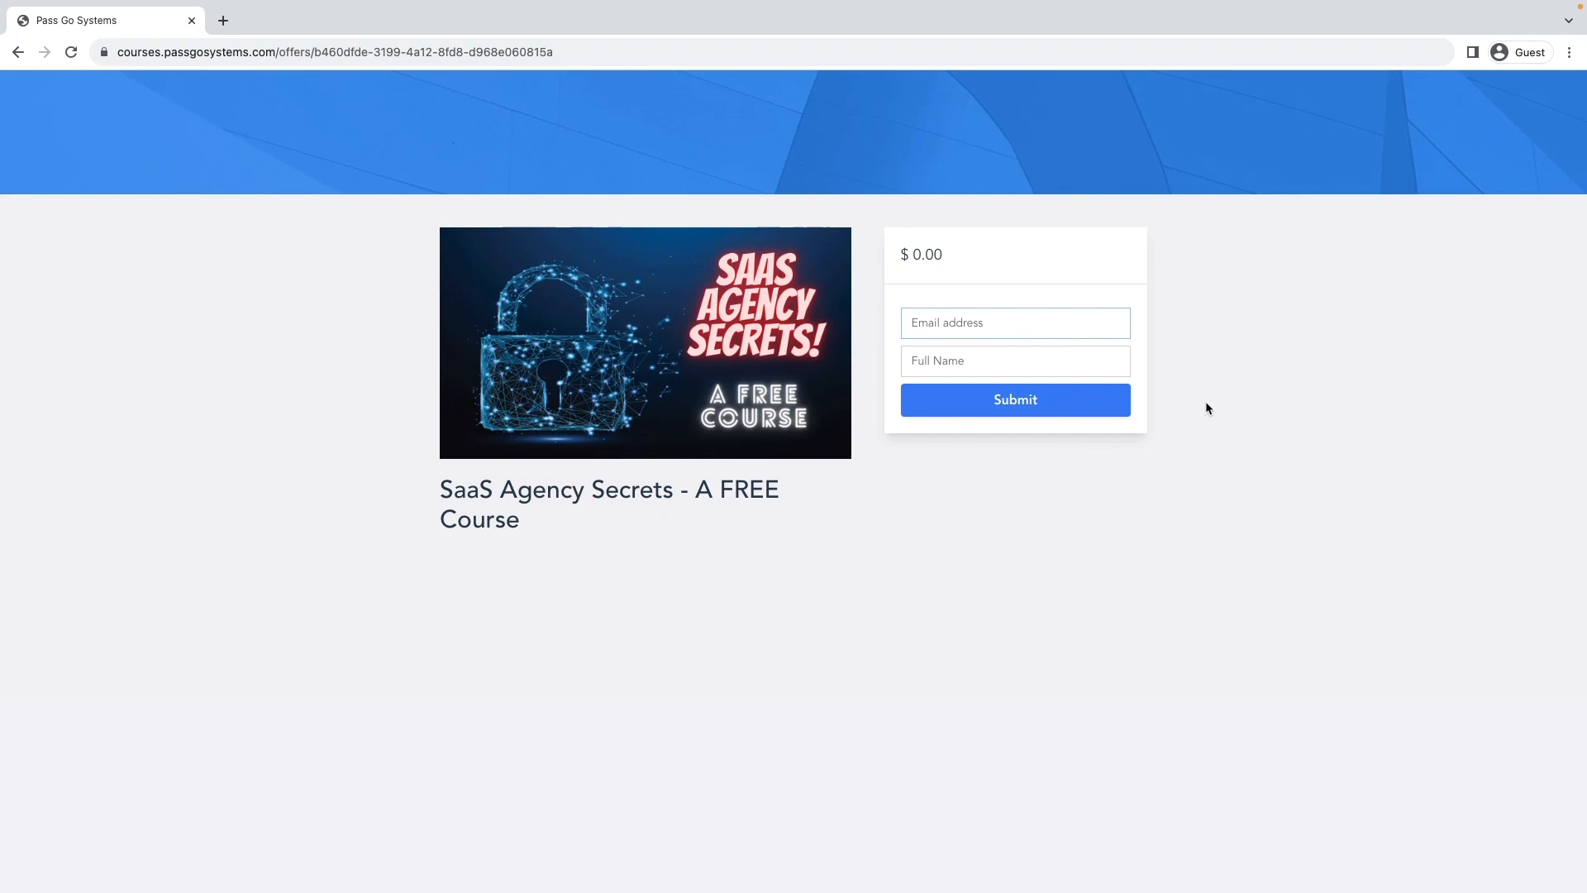
{"action": "key", "text": "Tab"}
{"action": "type", "text": "D"}
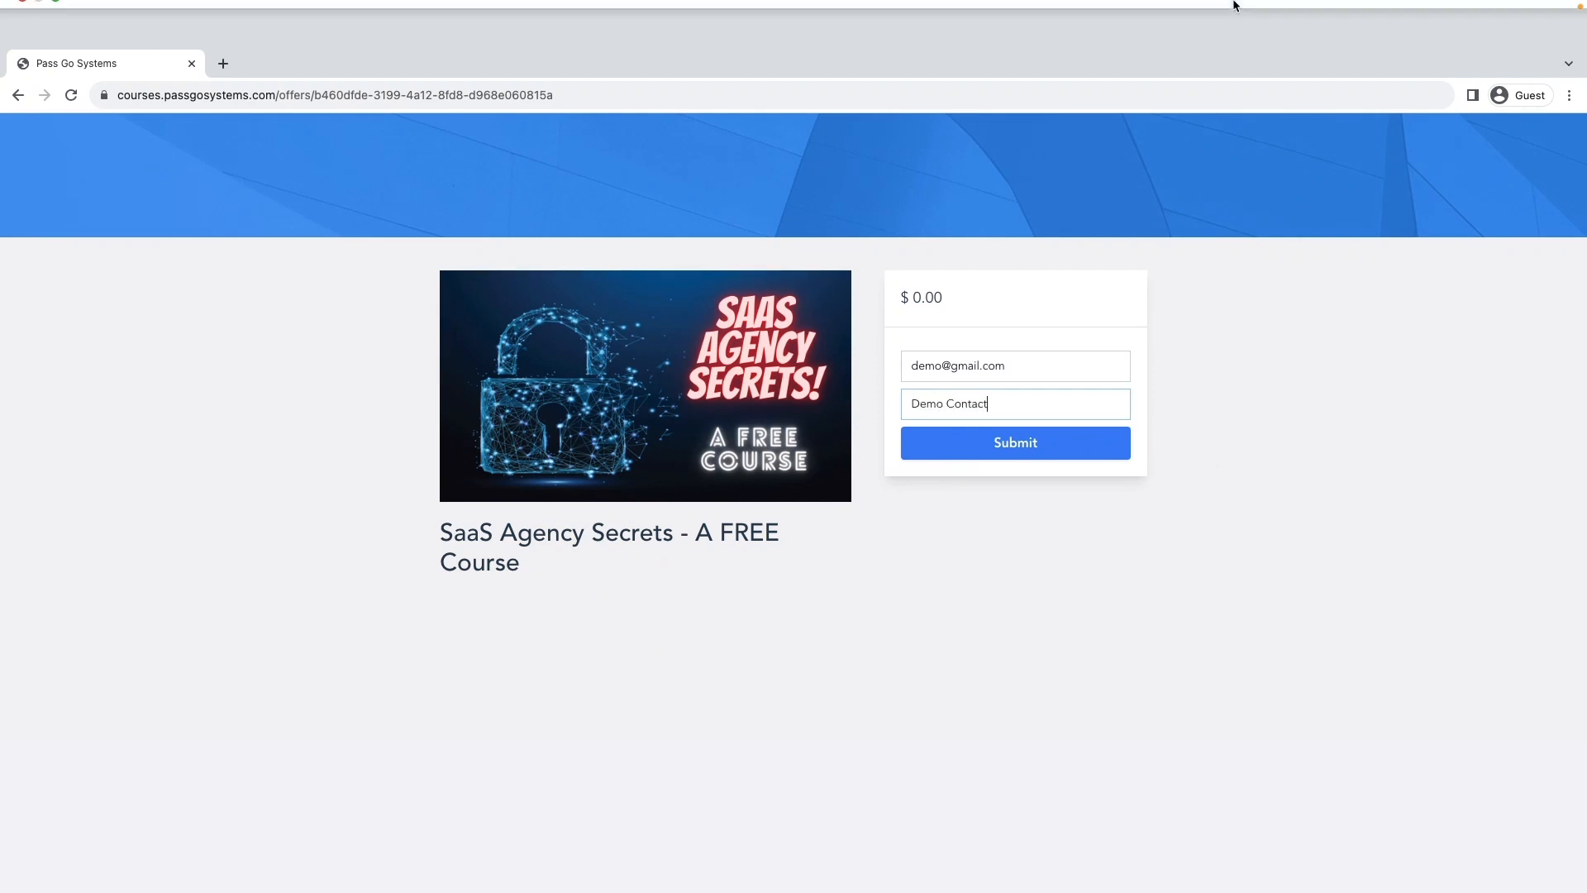
{"action": "left_click", "coordinate": [1060, 401]}
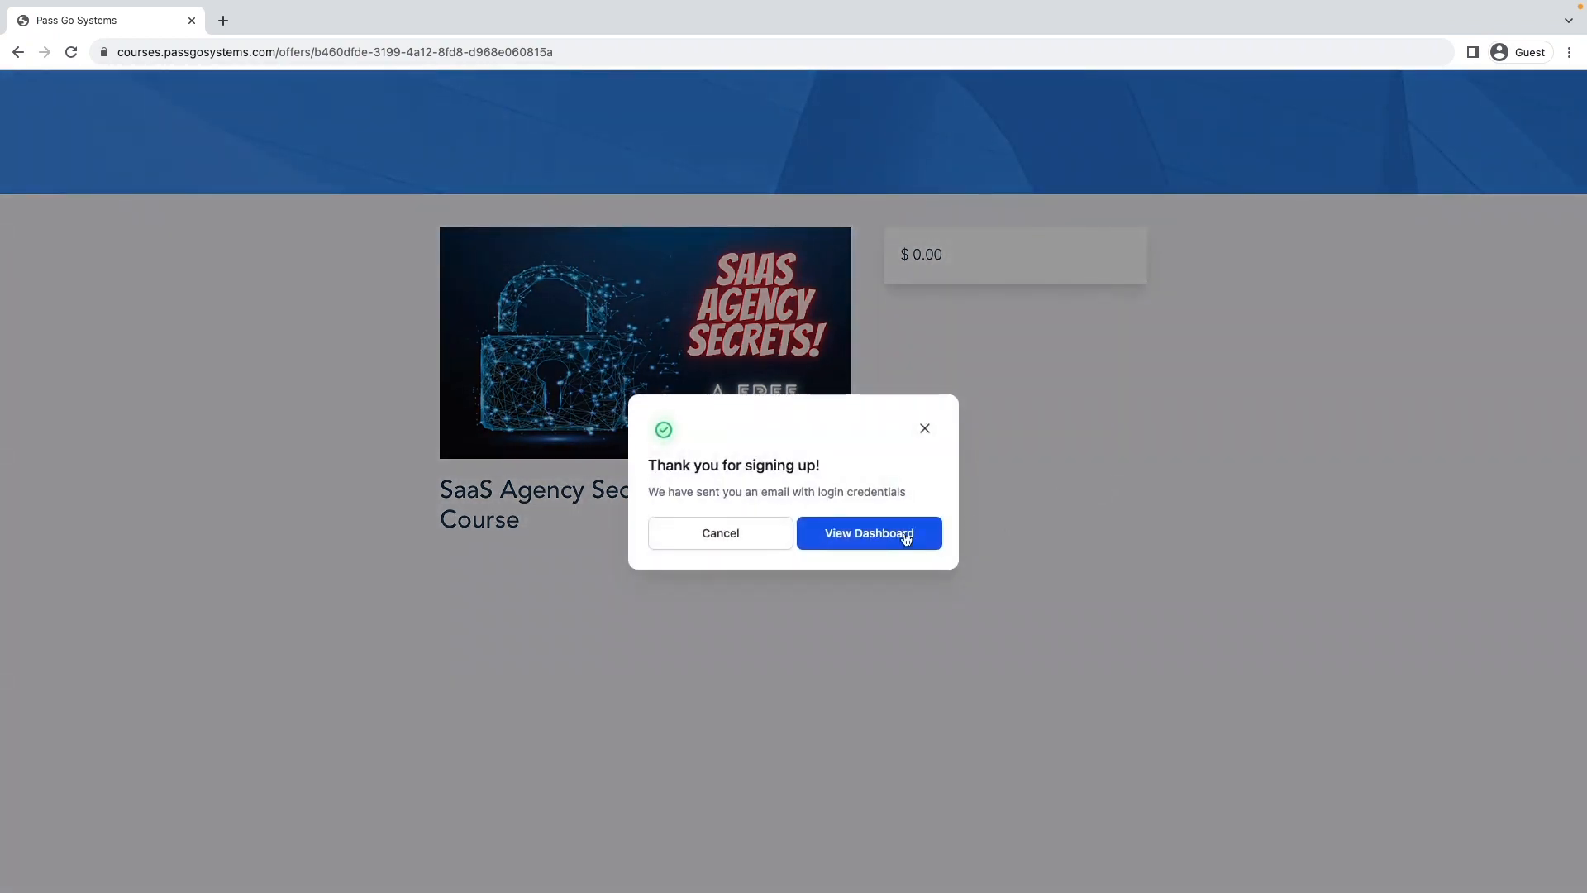
{"action": "left_click", "coordinate": [910, 535]}
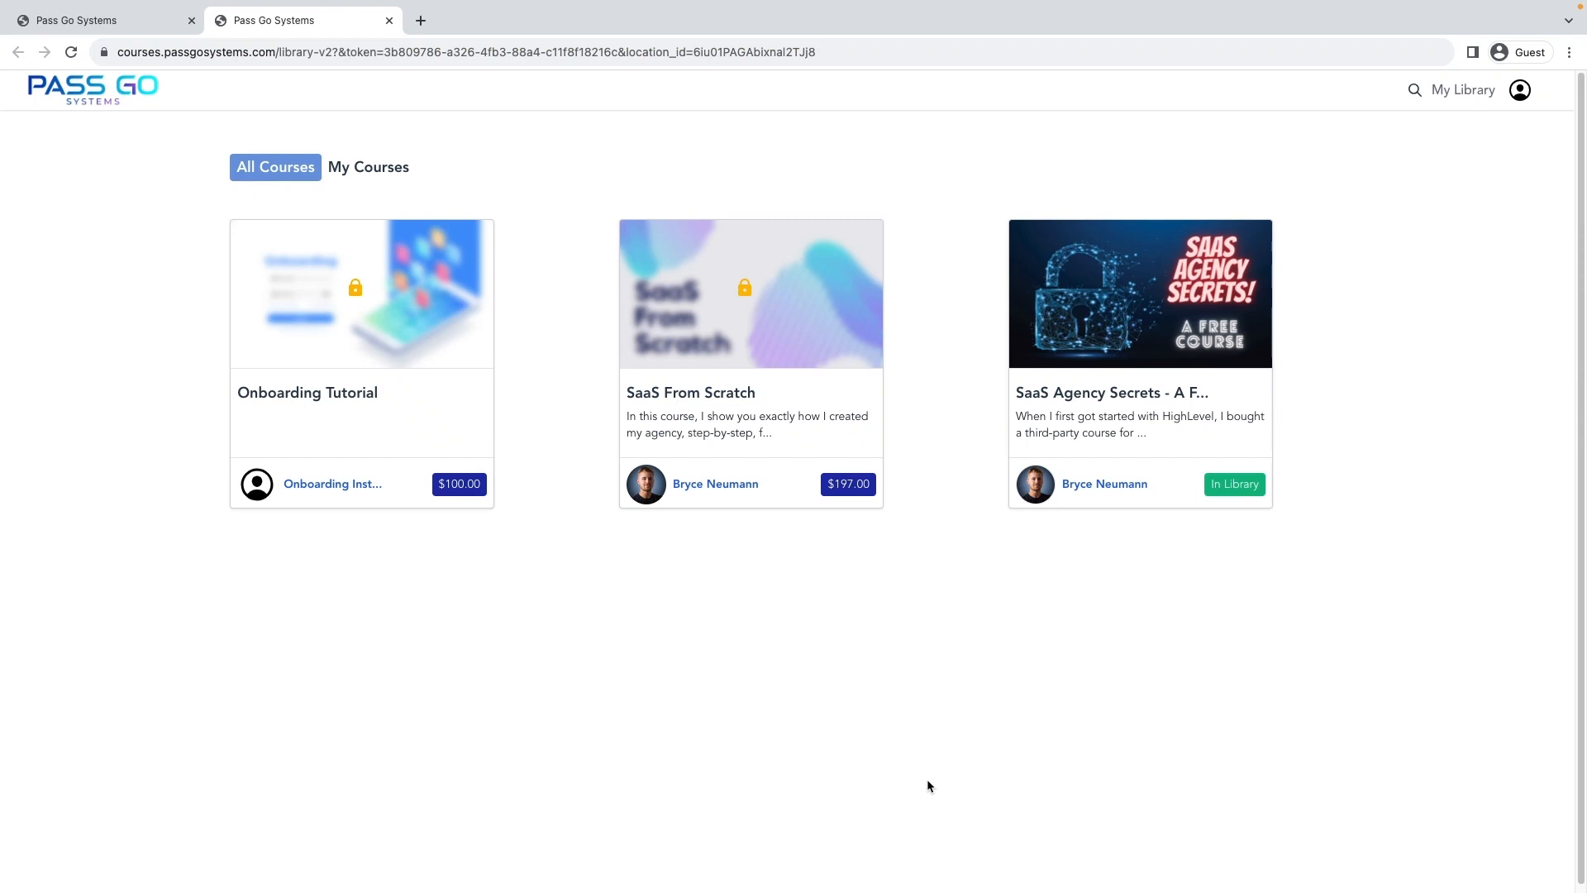
Close the course library tab once SaaS Agency Secrets shows as In Library.
{"action": "left_click", "coordinate": [389, 19]}
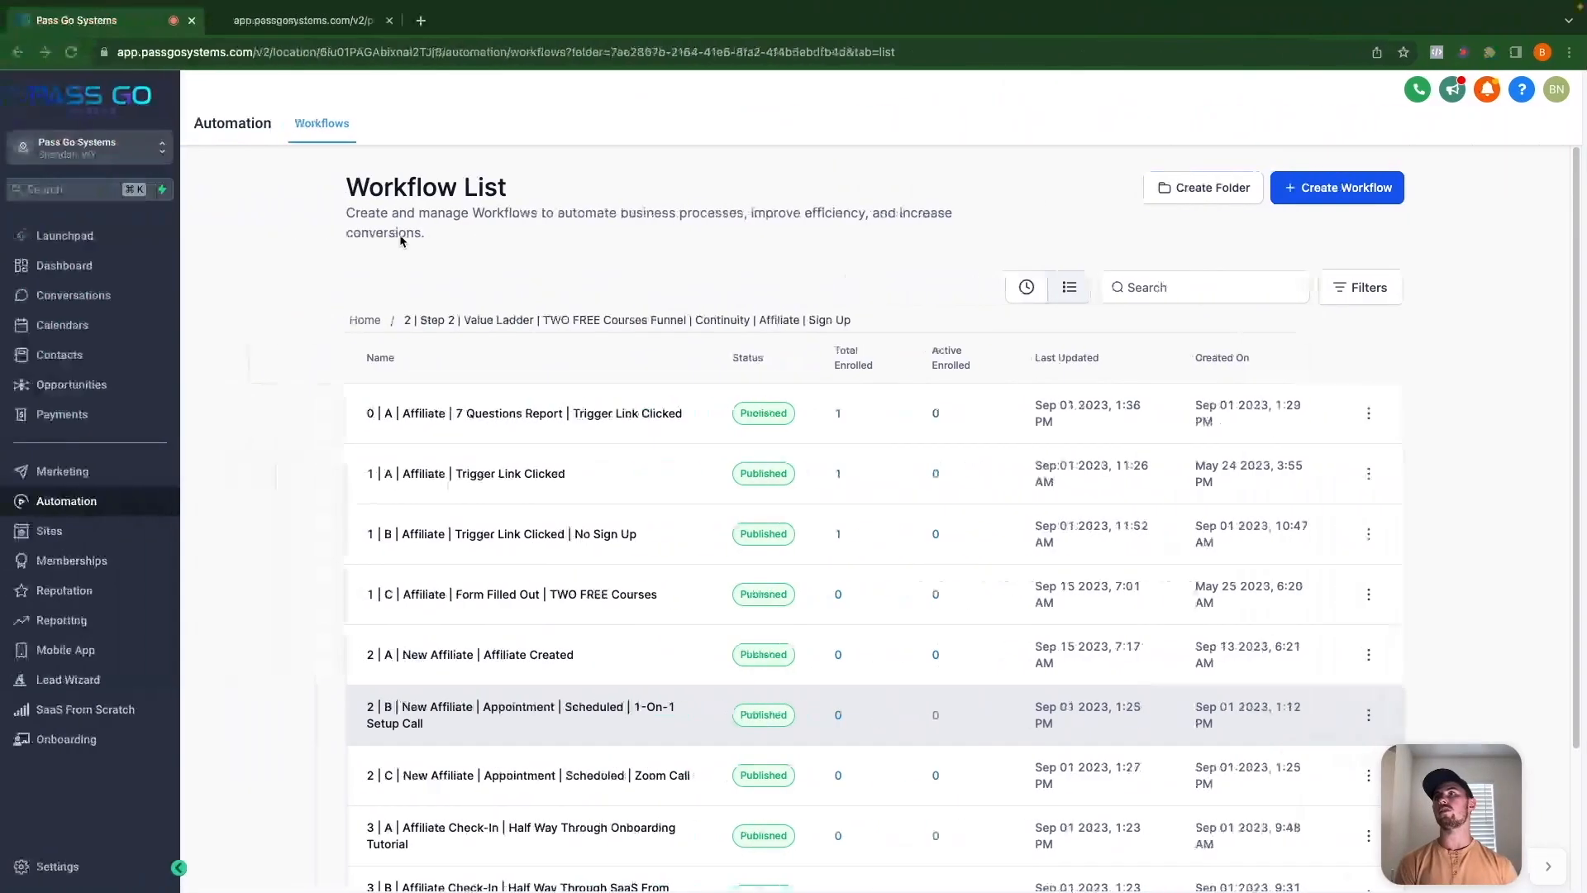